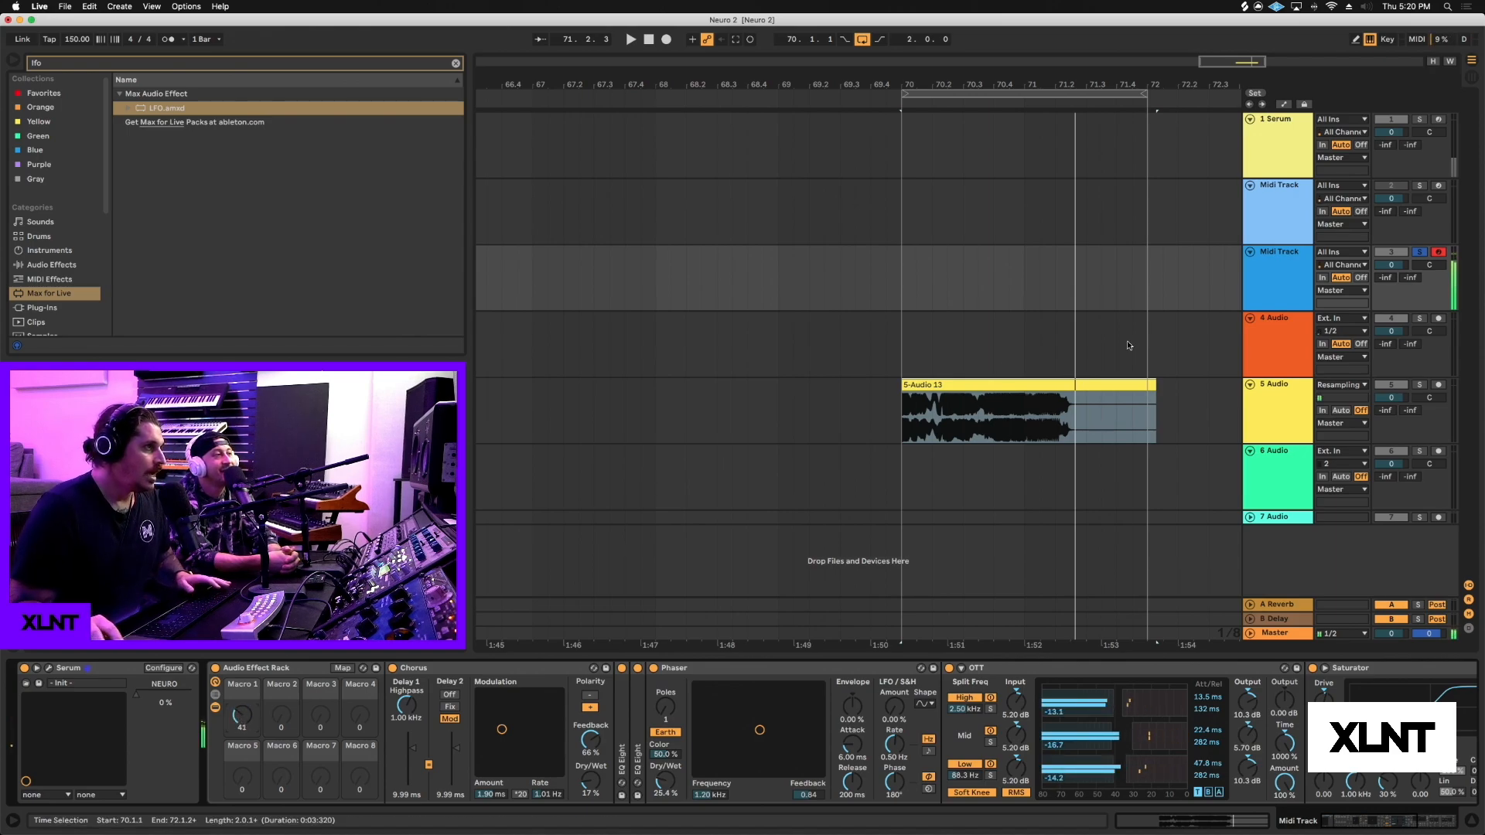
Step: Look over the existing Serum patch on the third track
click(35, 669)
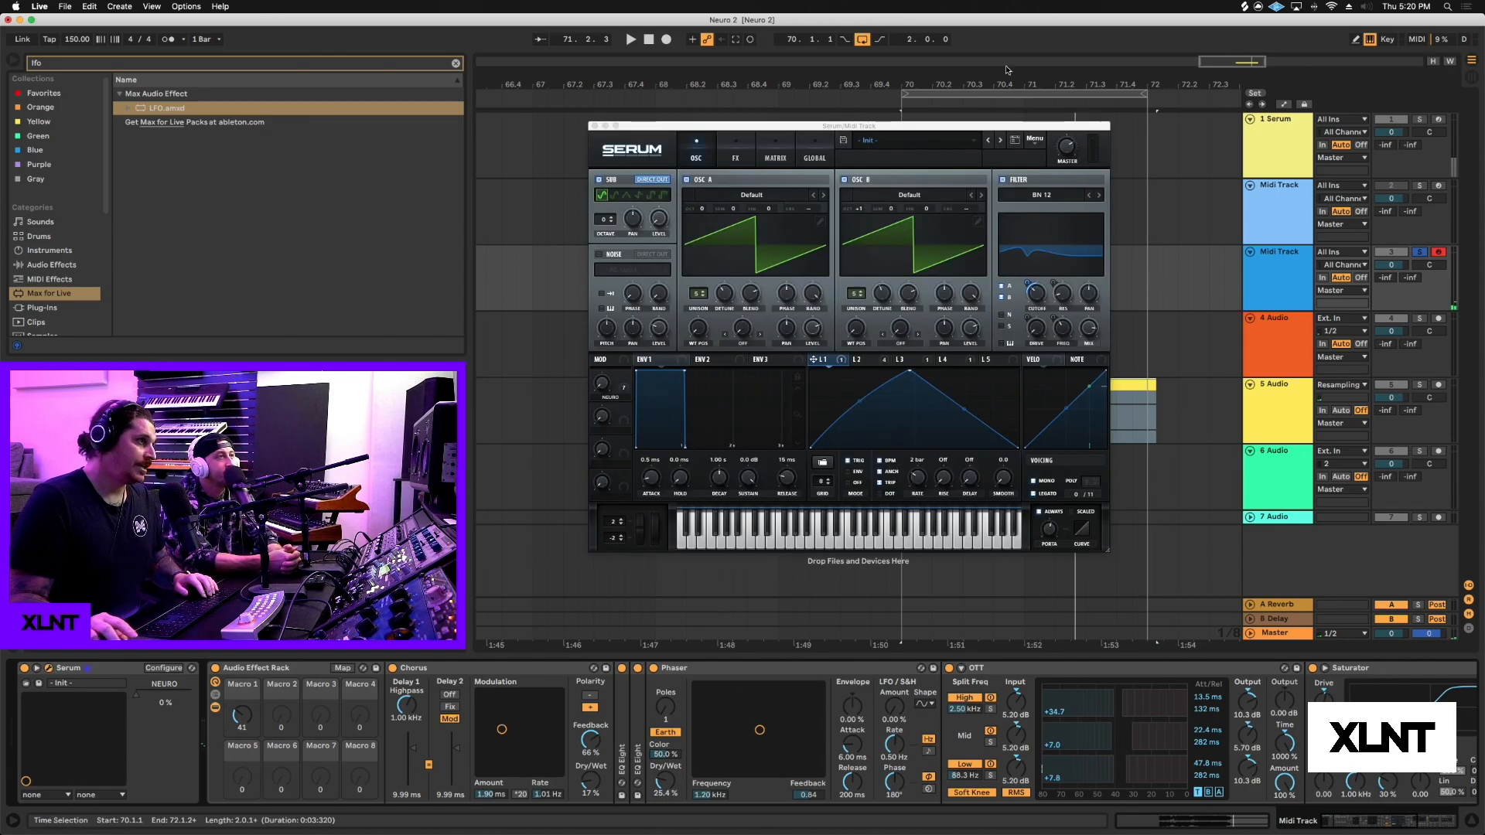
click(594, 126)
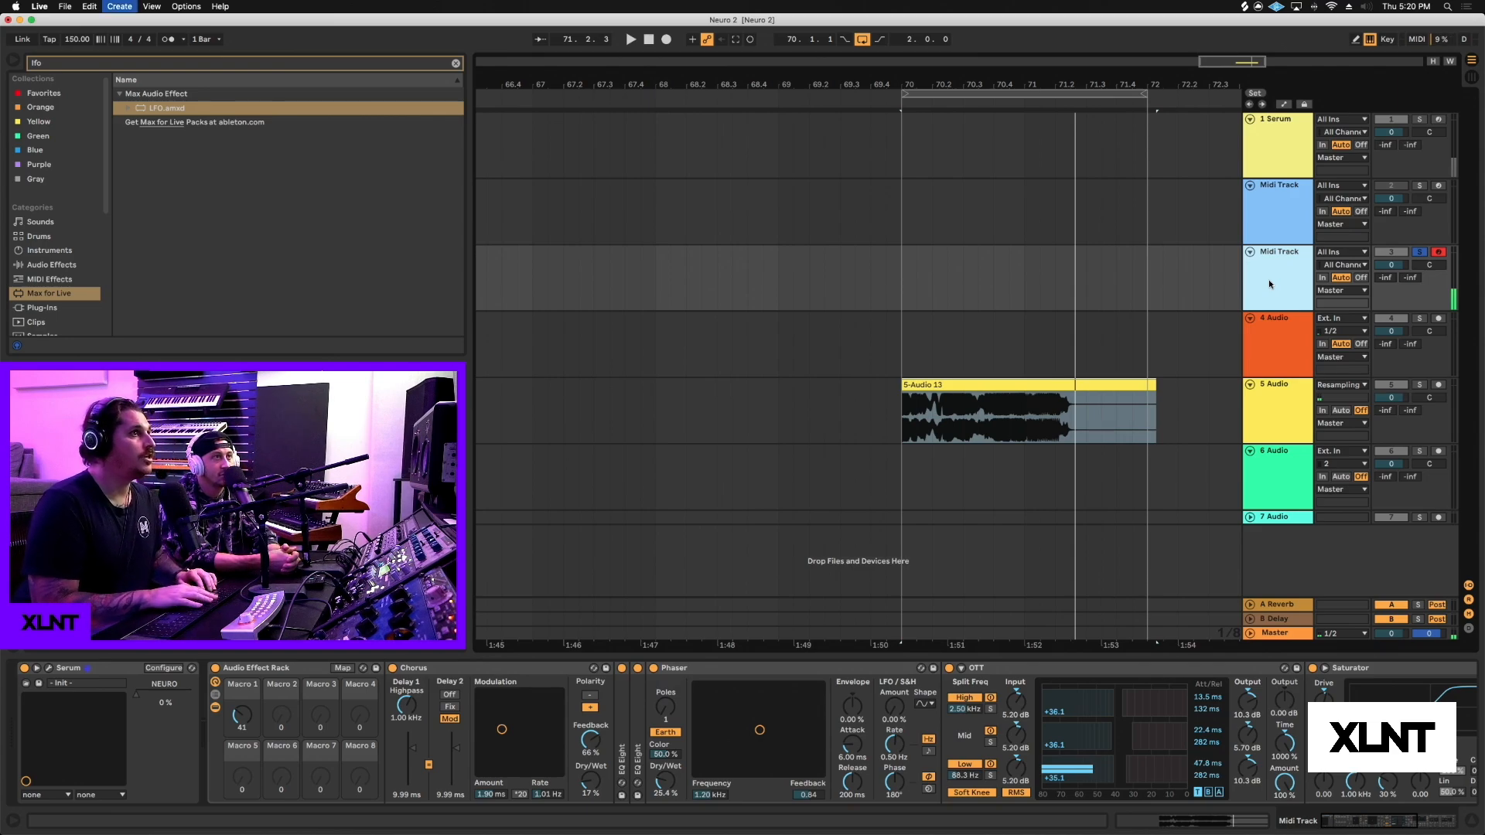
Step: Insert a new MIDI track below the third track and solo it
key(super+shift+t)
click(1420, 318)
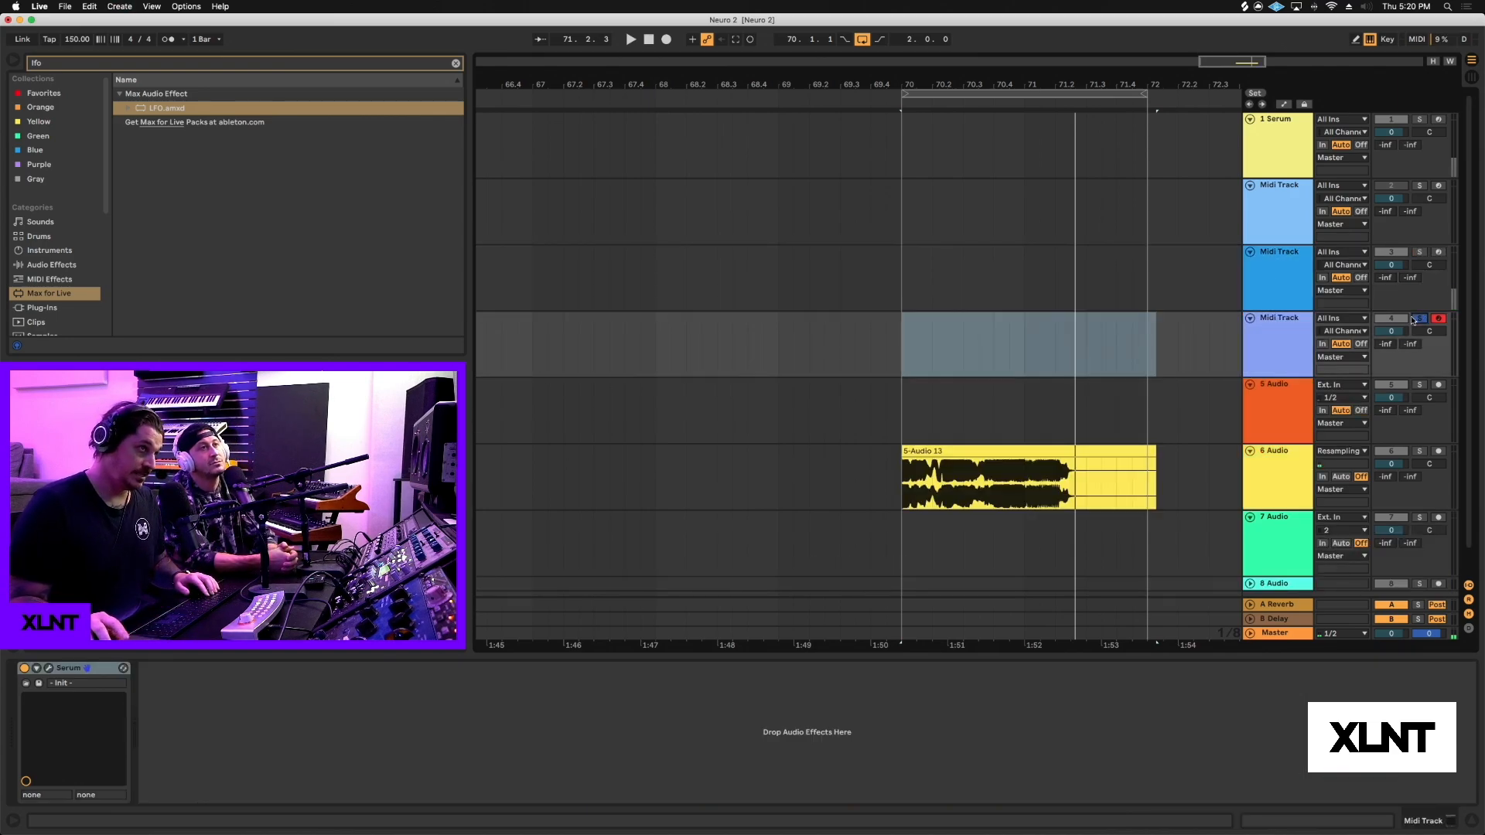
scroll(1059, 342, right, 3)
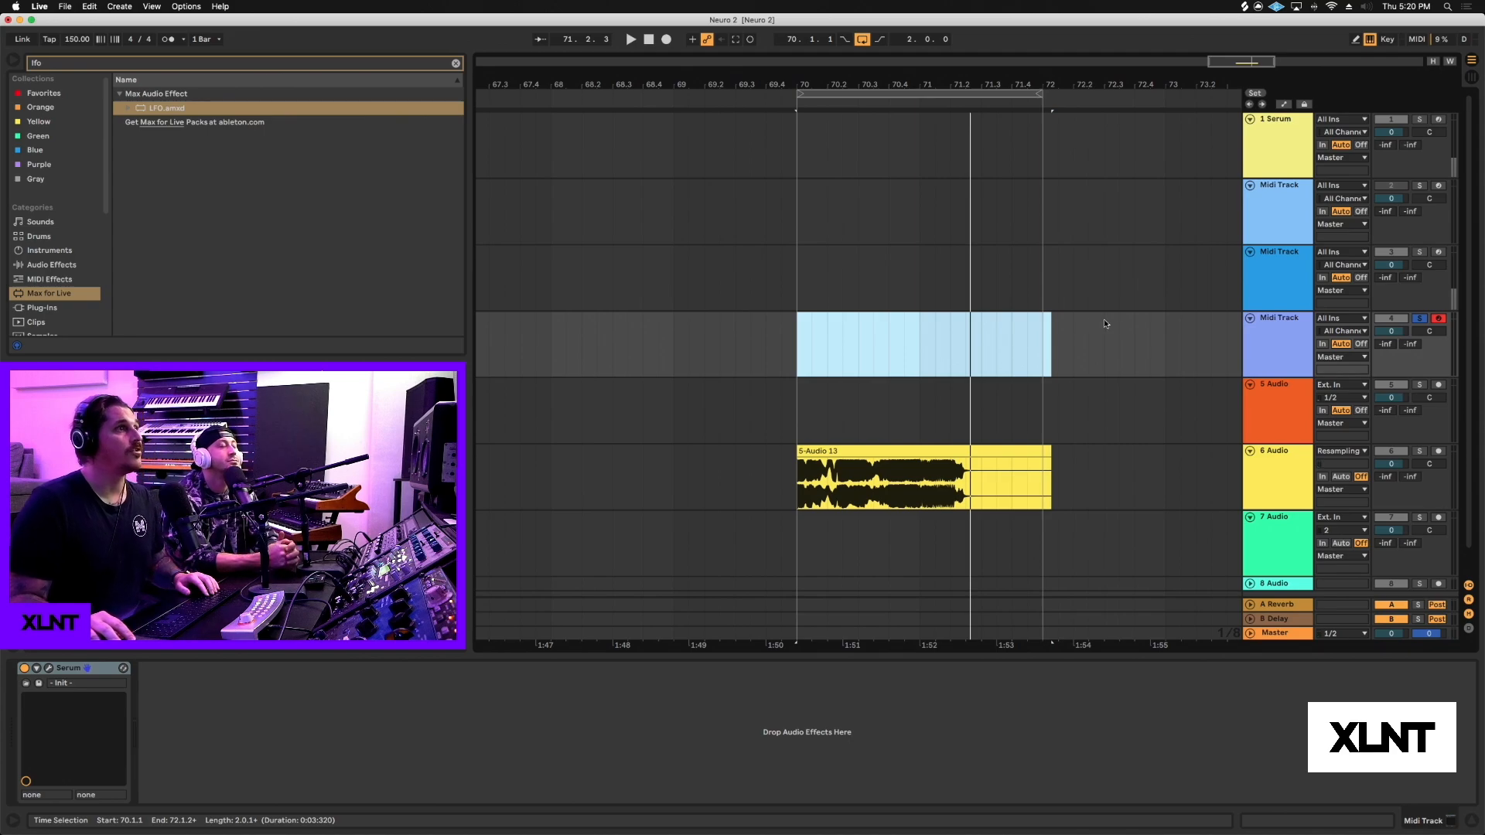
Step: Open and enlarge the new track's Serum window, and select the time from 73.1.1 to 74.1.3 on that track
click(1165, 341)
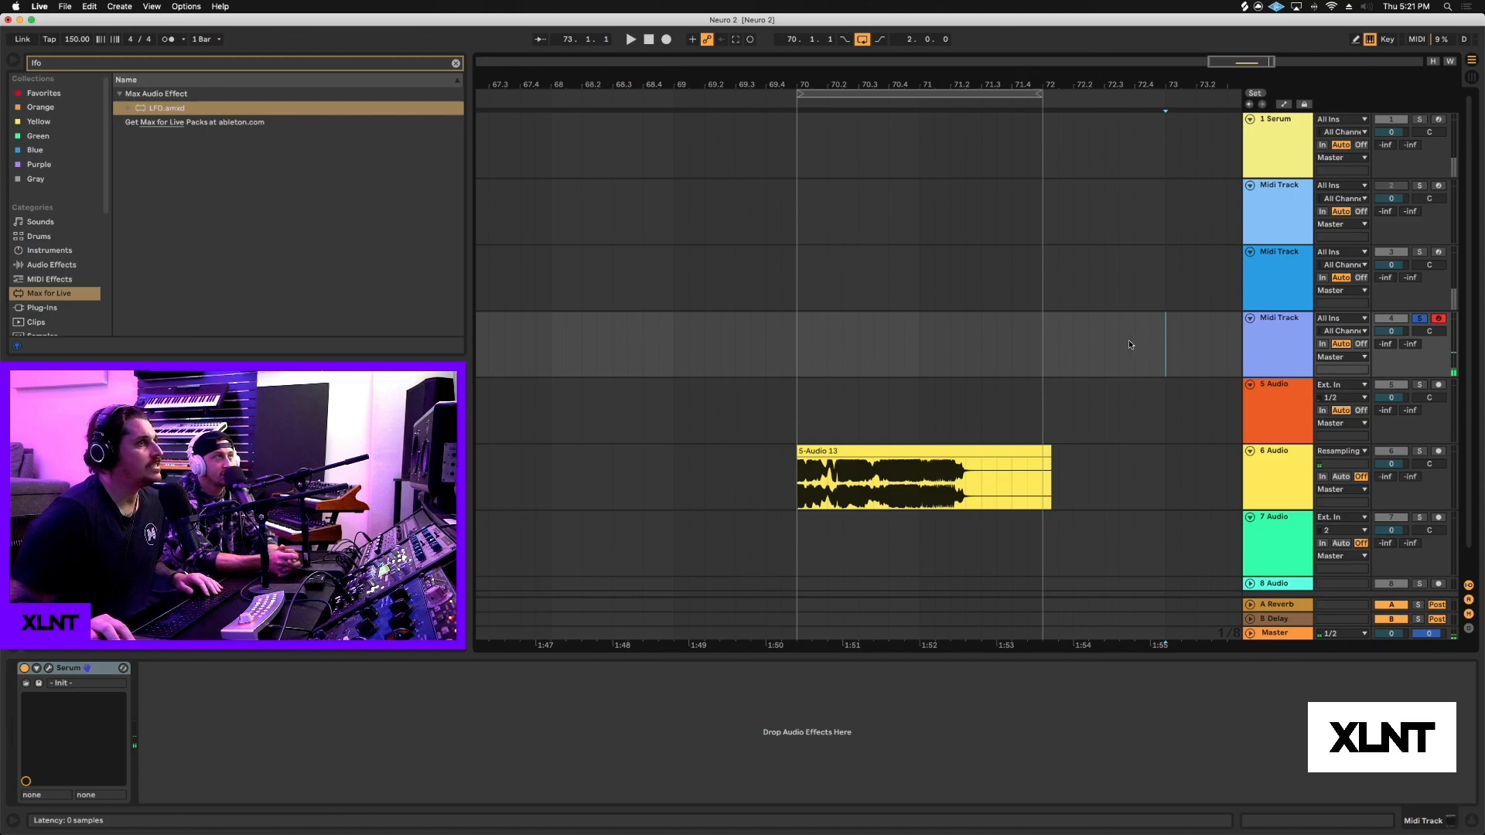
key(super+alt+p)
drag(931, 128, 927, 143)
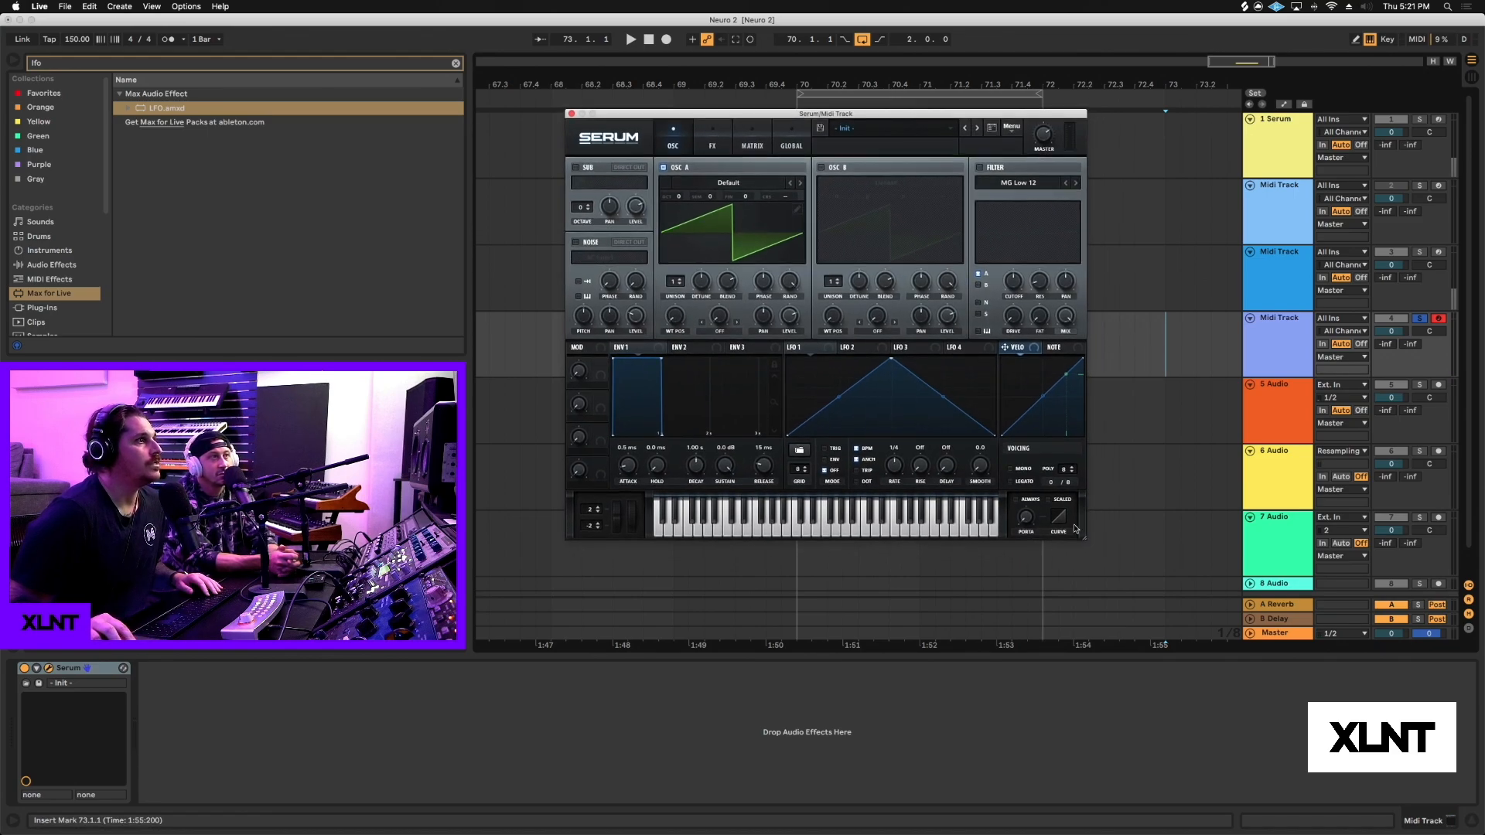
drag(1082, 535, 1228, 341)
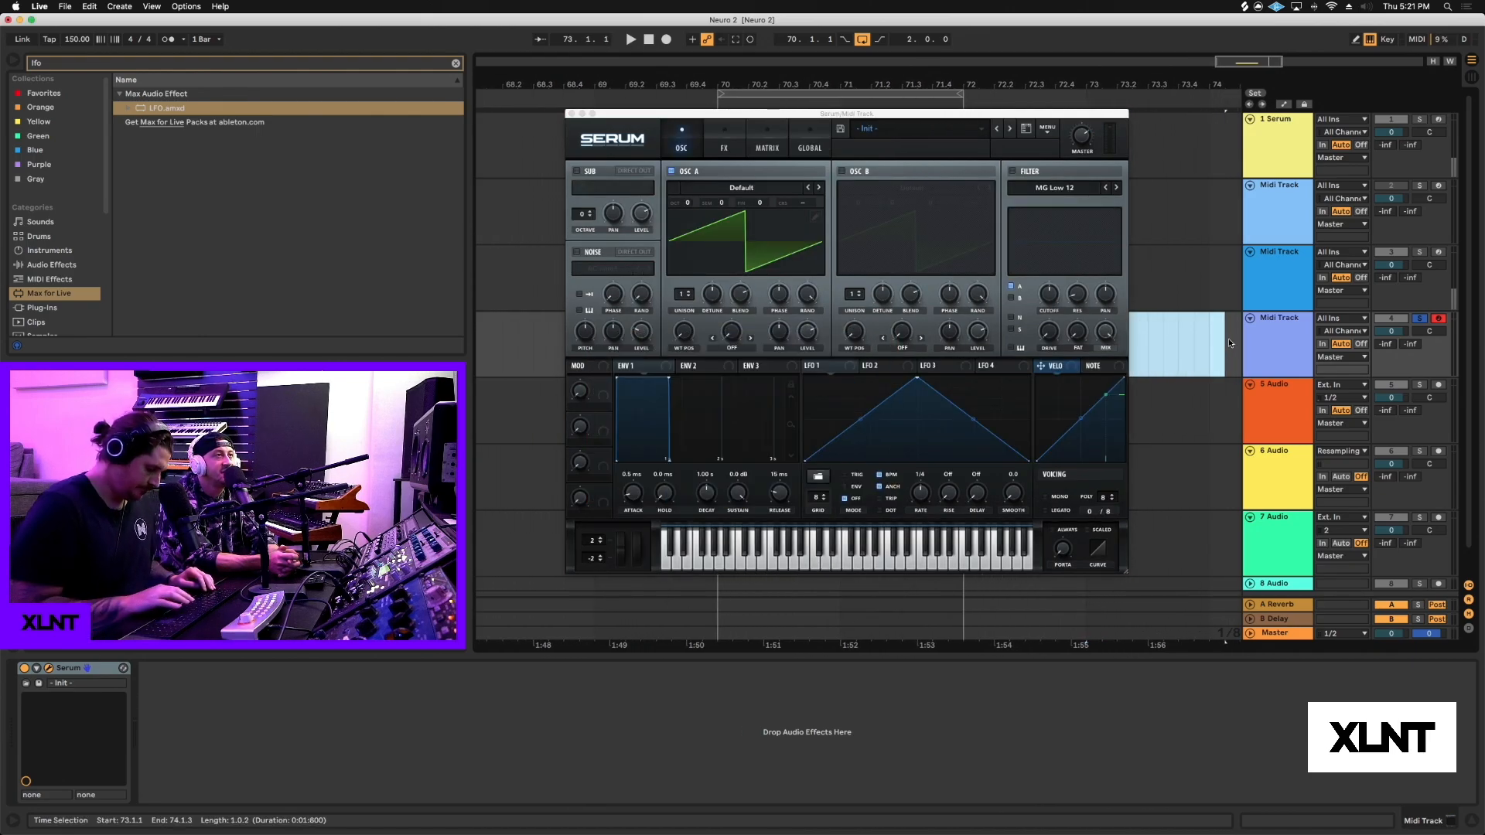
Step: Create a MIDI clip at 73.1.1, add a sustained F0 note across it, and play it
key(super+shift+m)
drag(212, 702, 1313, 688)
double_click(229, 729)
key(space)
key(space)
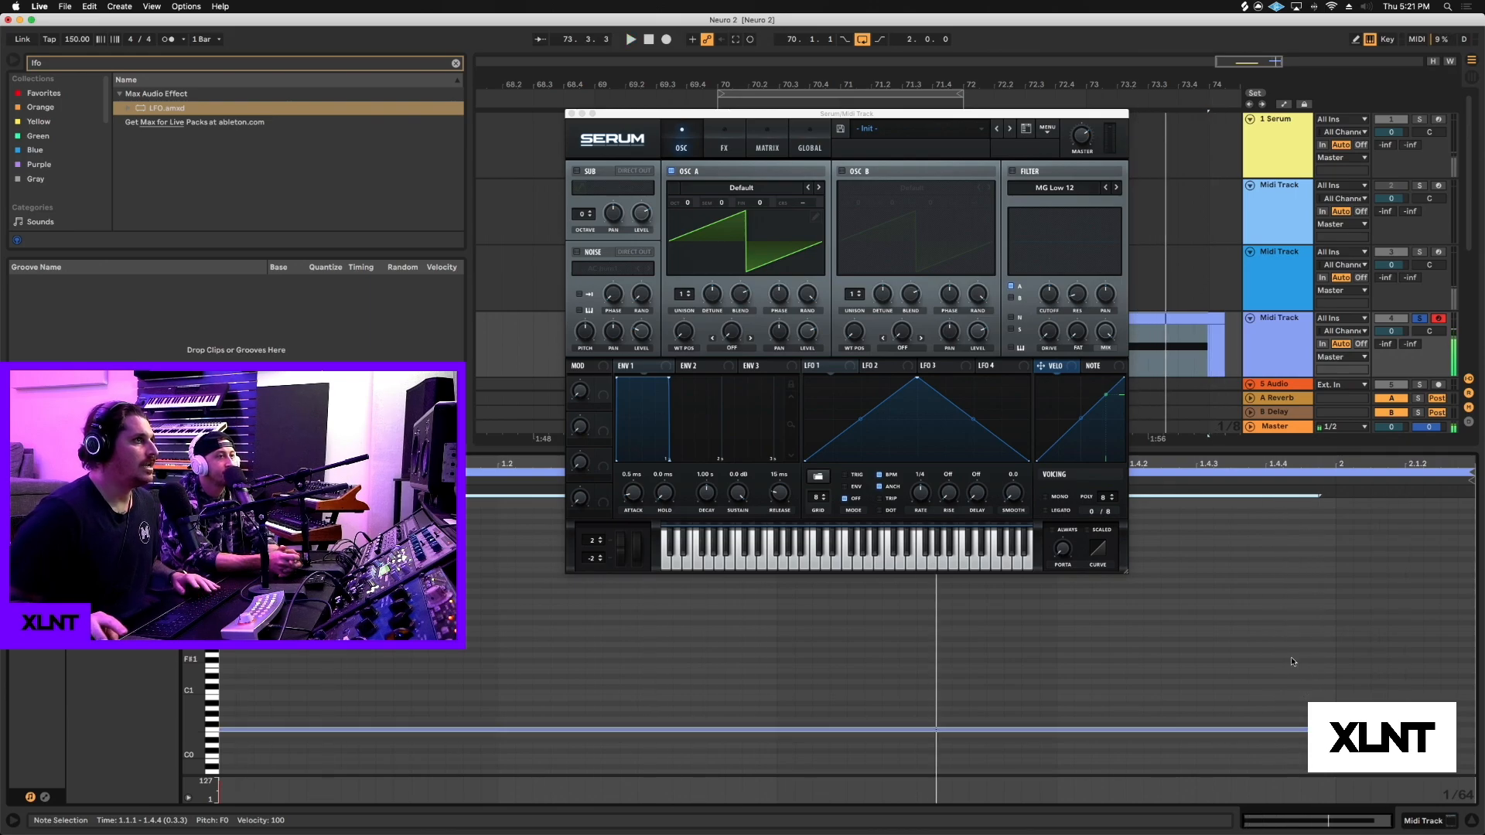
Step: Shorten the new MIDI clip to one bar, ending at 74.1.1, and play it
key(space)
key(space)
drag(1221, 313, 1208, 316)
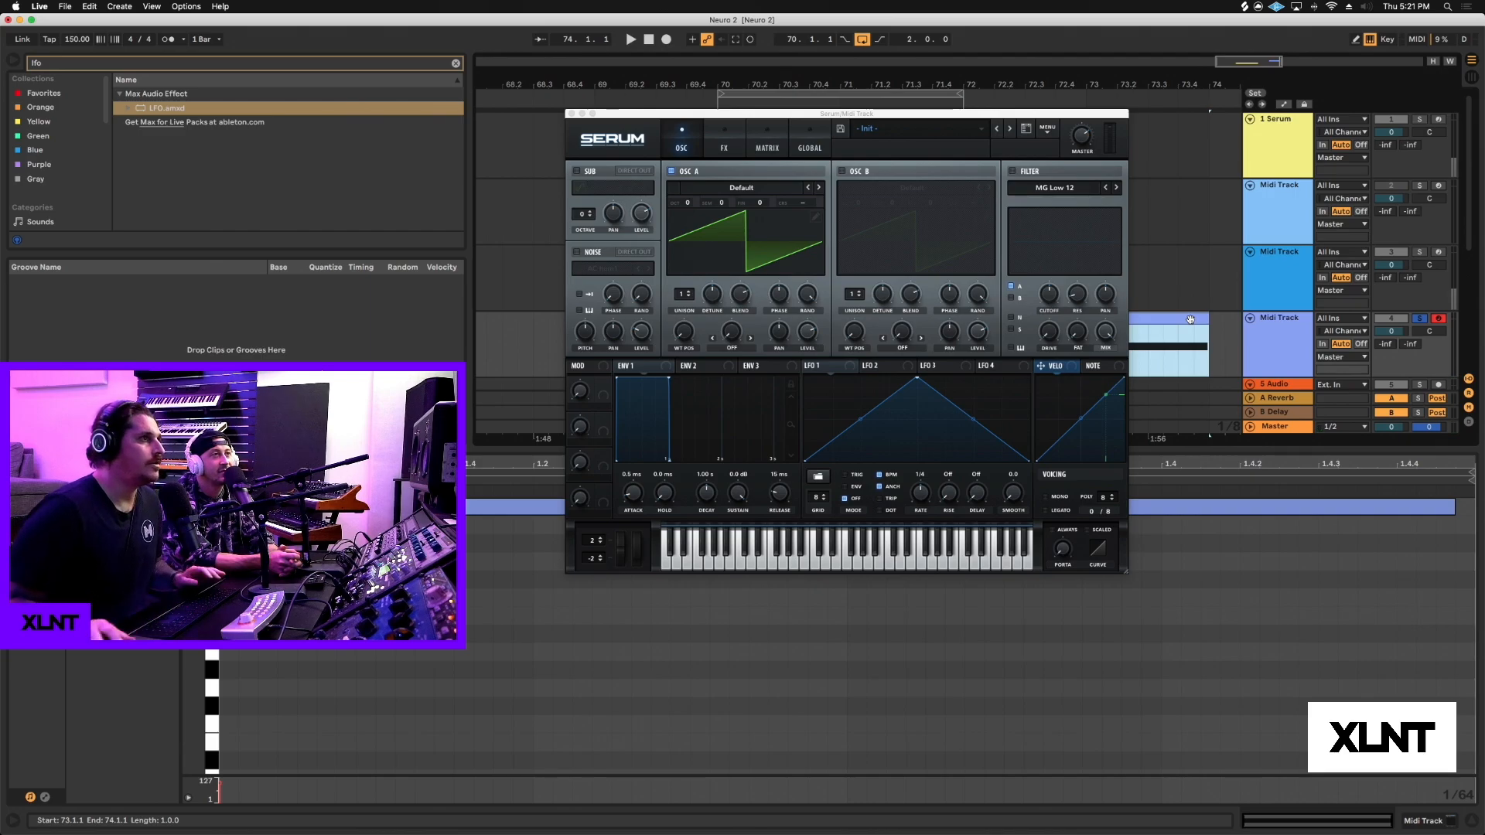
key(space)
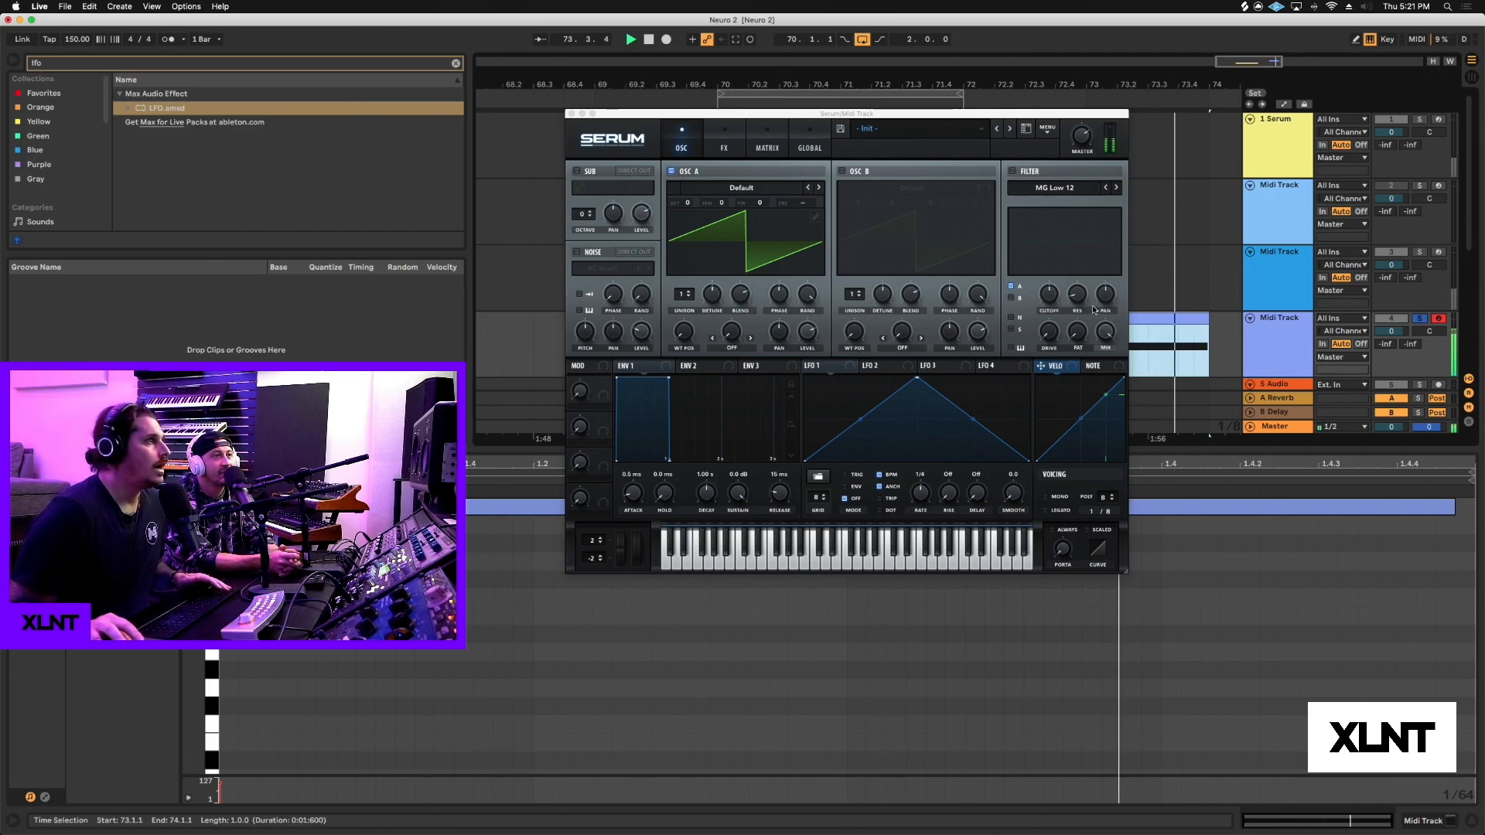
key(space)
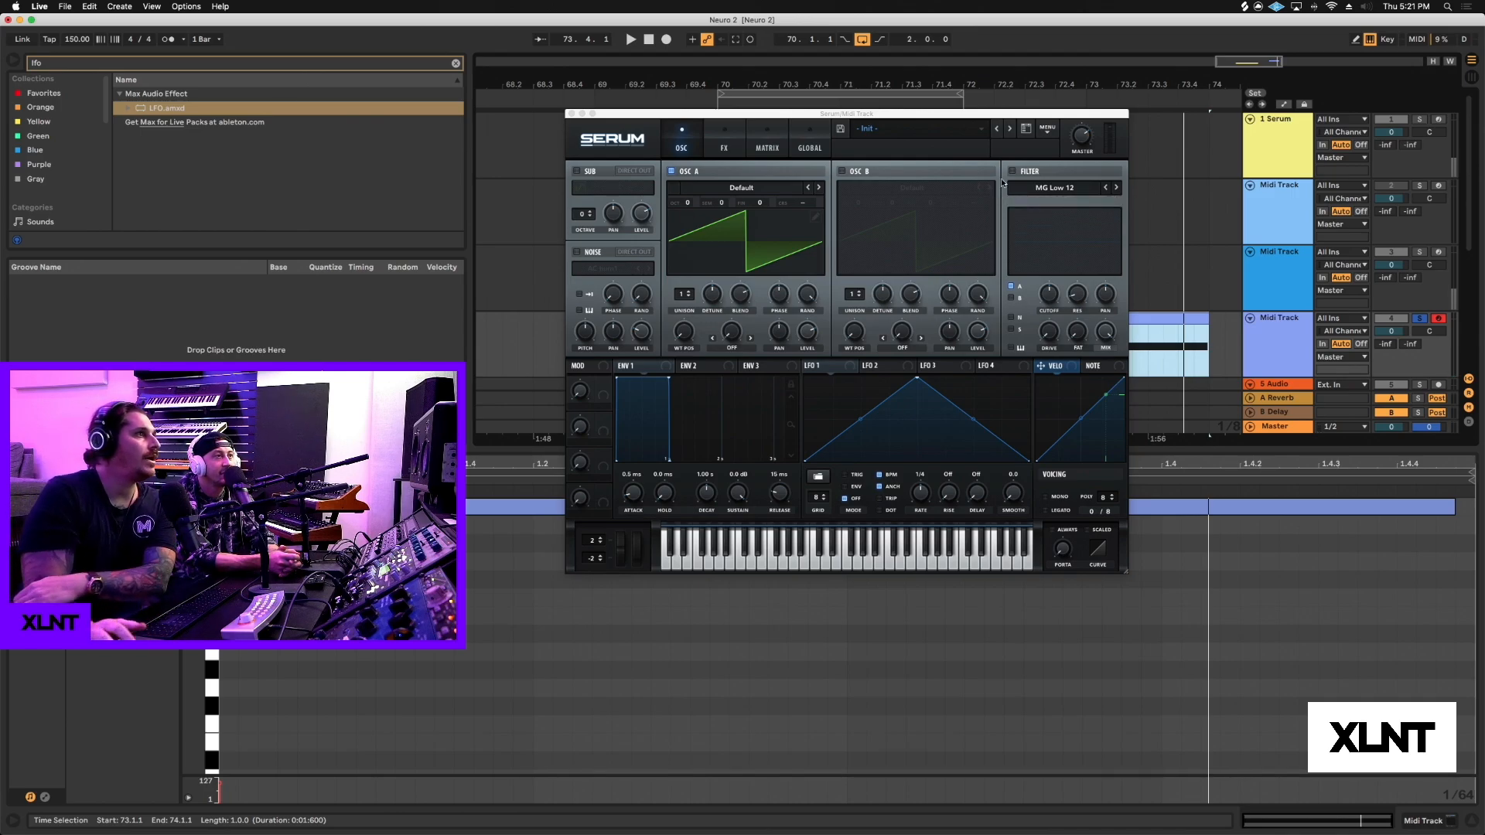
Step: Enable oscillator B and the filter in Serum, using the BN 12 filter type with an adjusted cutoff
click(843, 172)
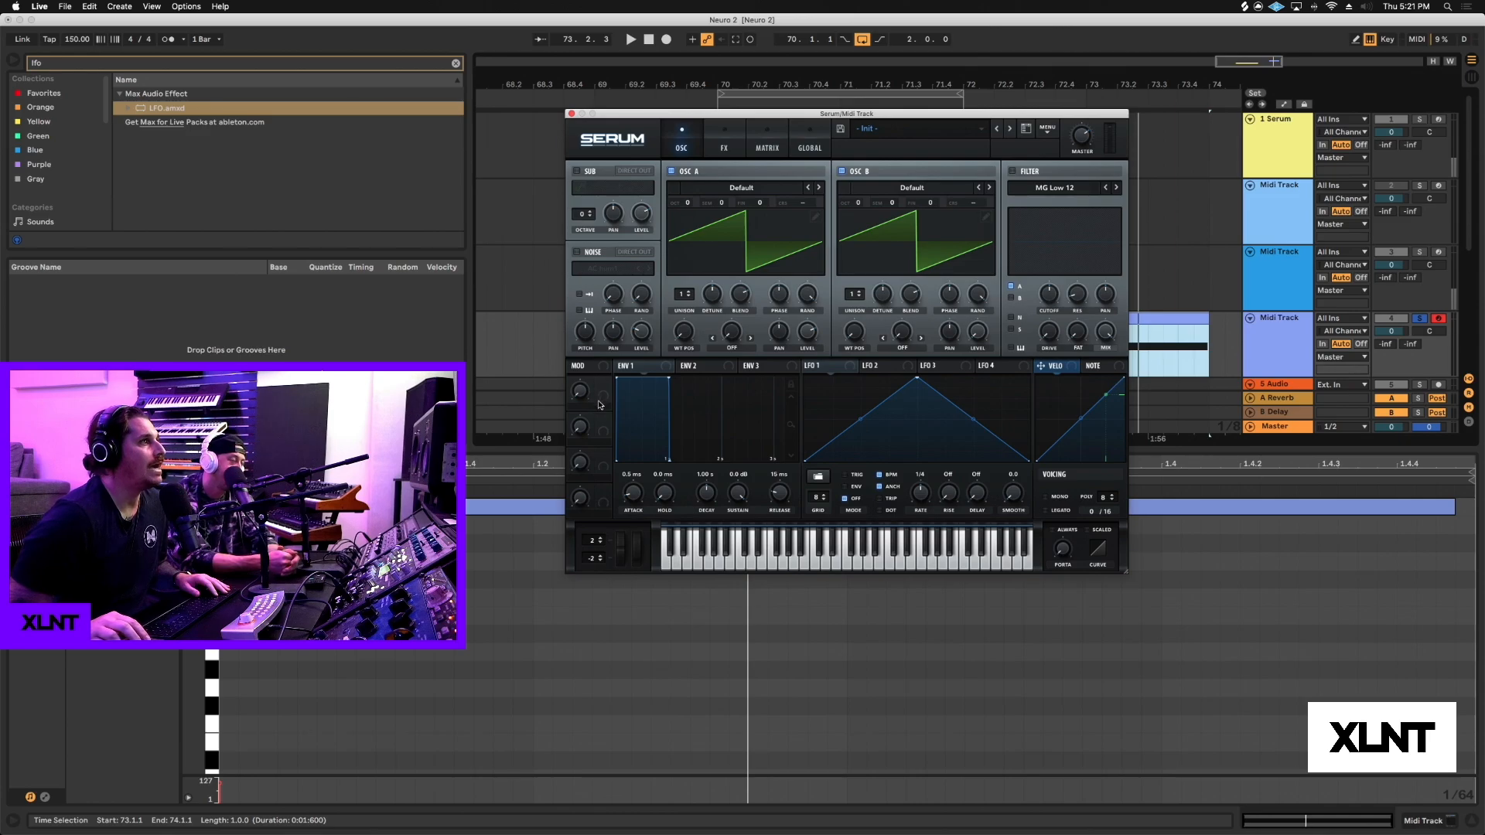
click(1013, 171)
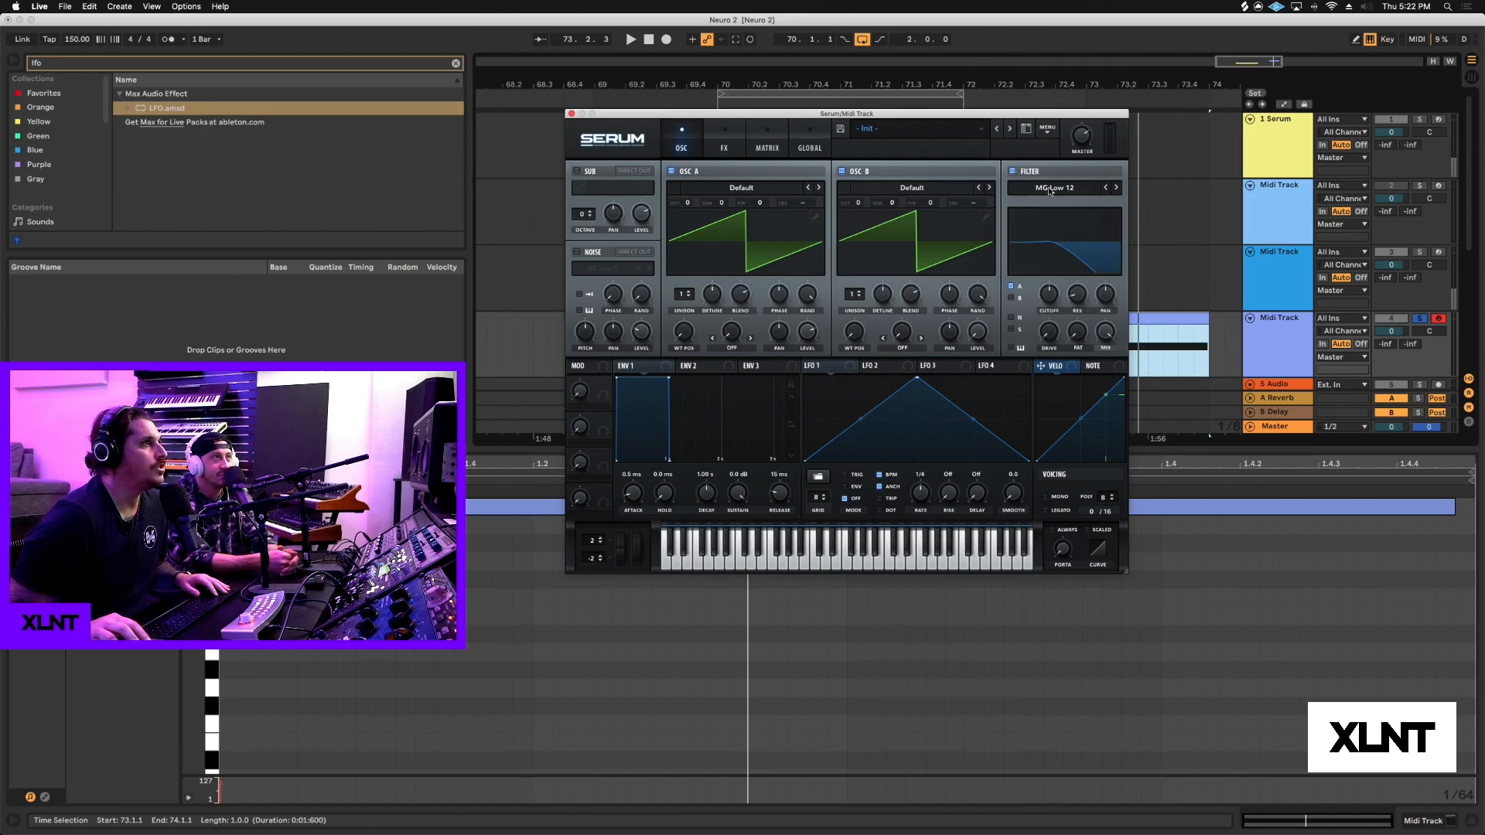
click(1052, 188)
mouse_move(1052, 200)
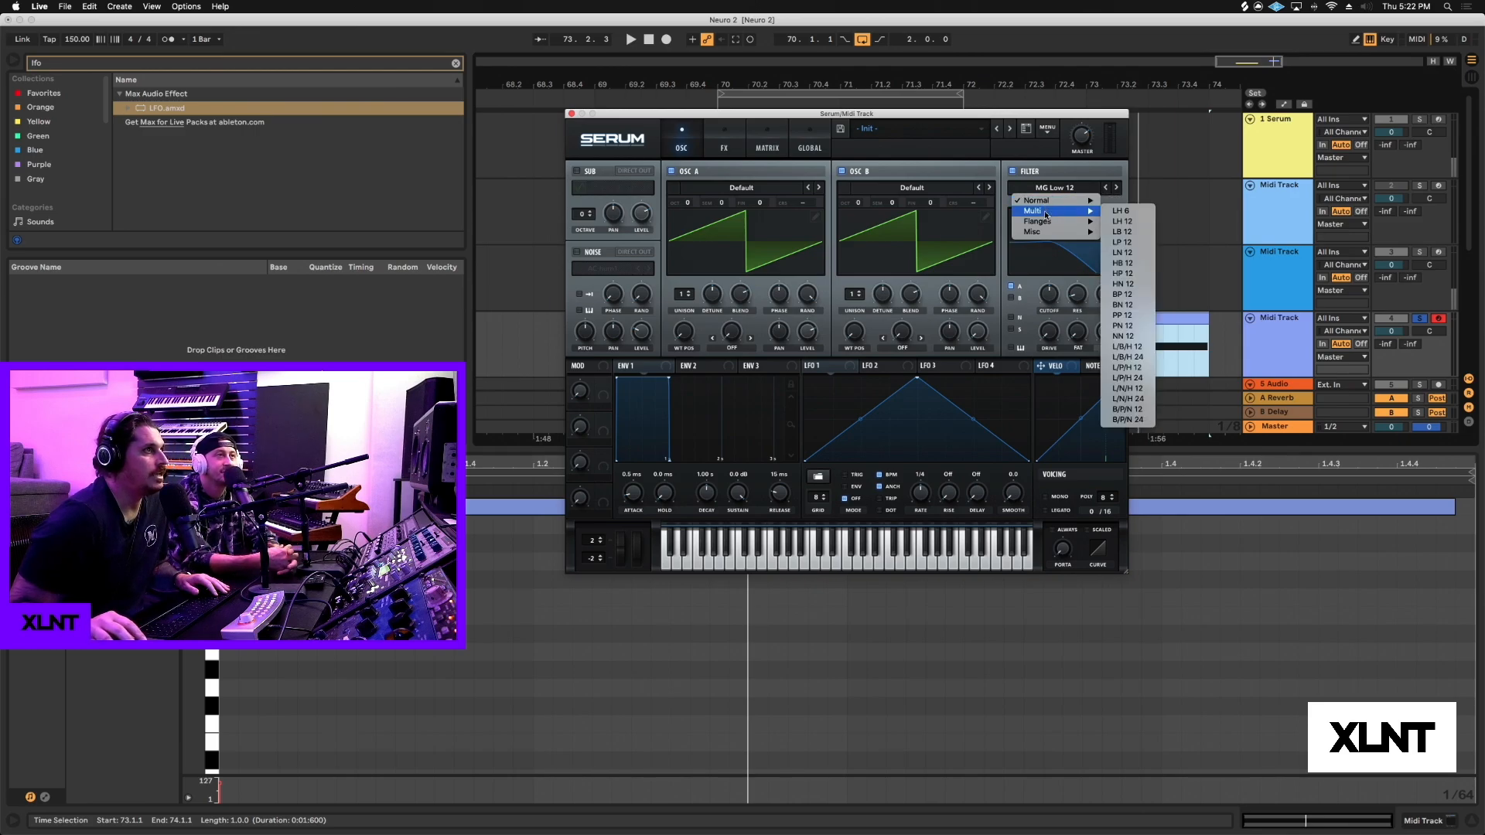
click(1122, 305)
drag(1051, 294, 1051, 260)
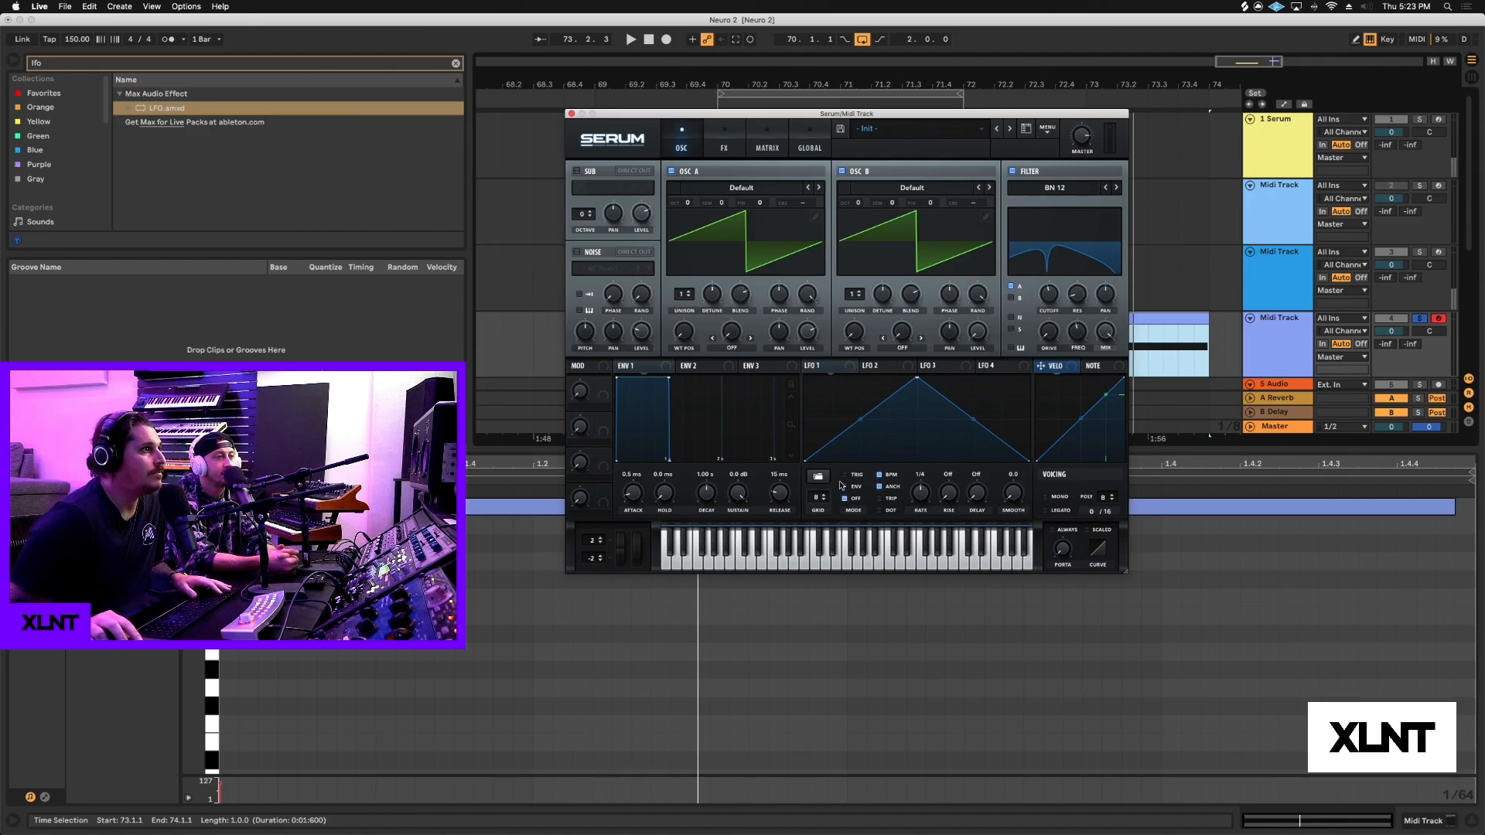
Step: Assign LFO 1 to the filter cutoff and set its rate to 1/2 during playback
drag(806, 365, 1048, 293)
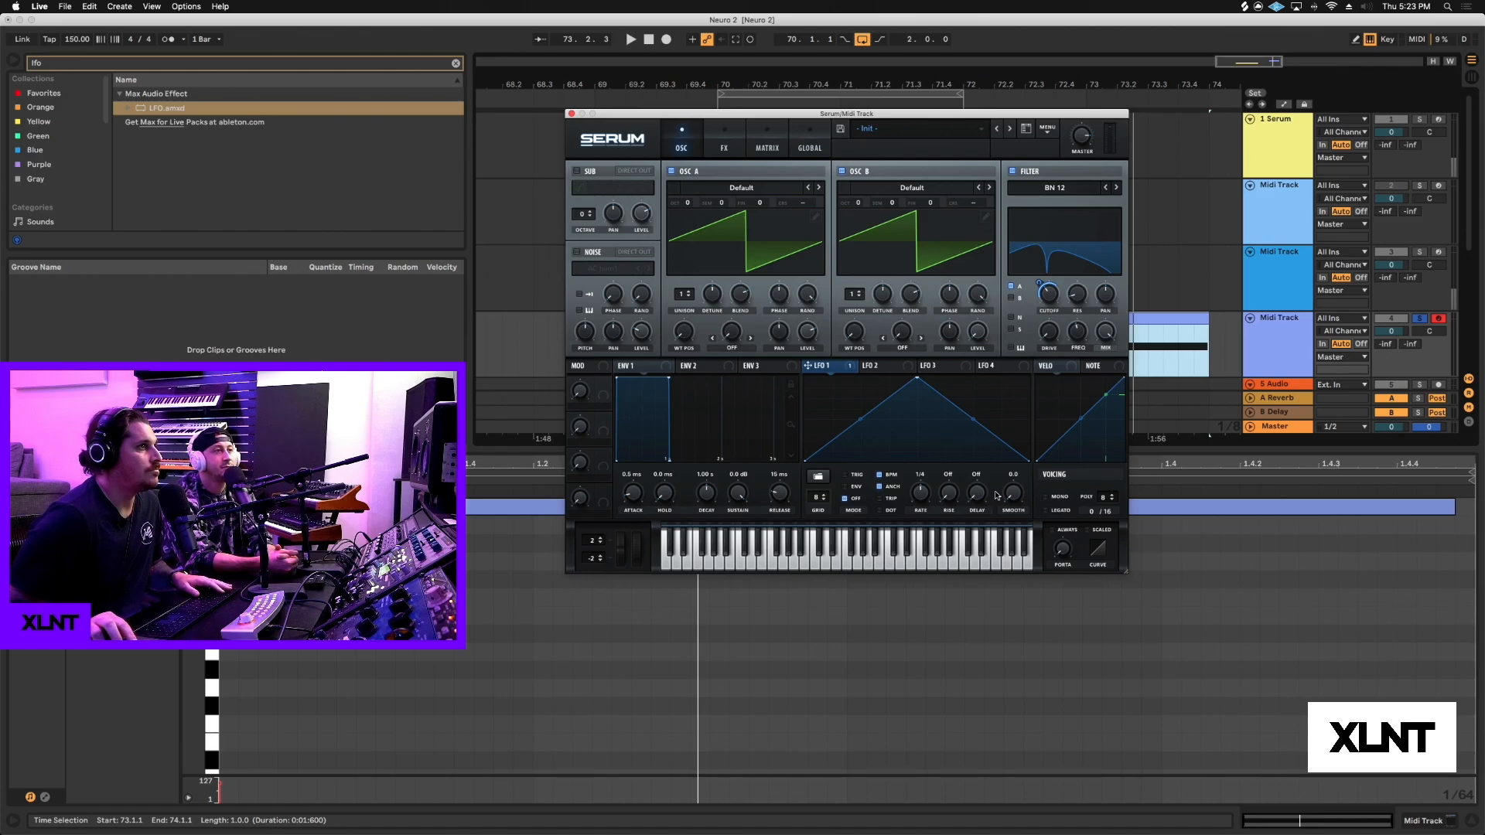
key(space)
drag(921, 494, 924, 501)
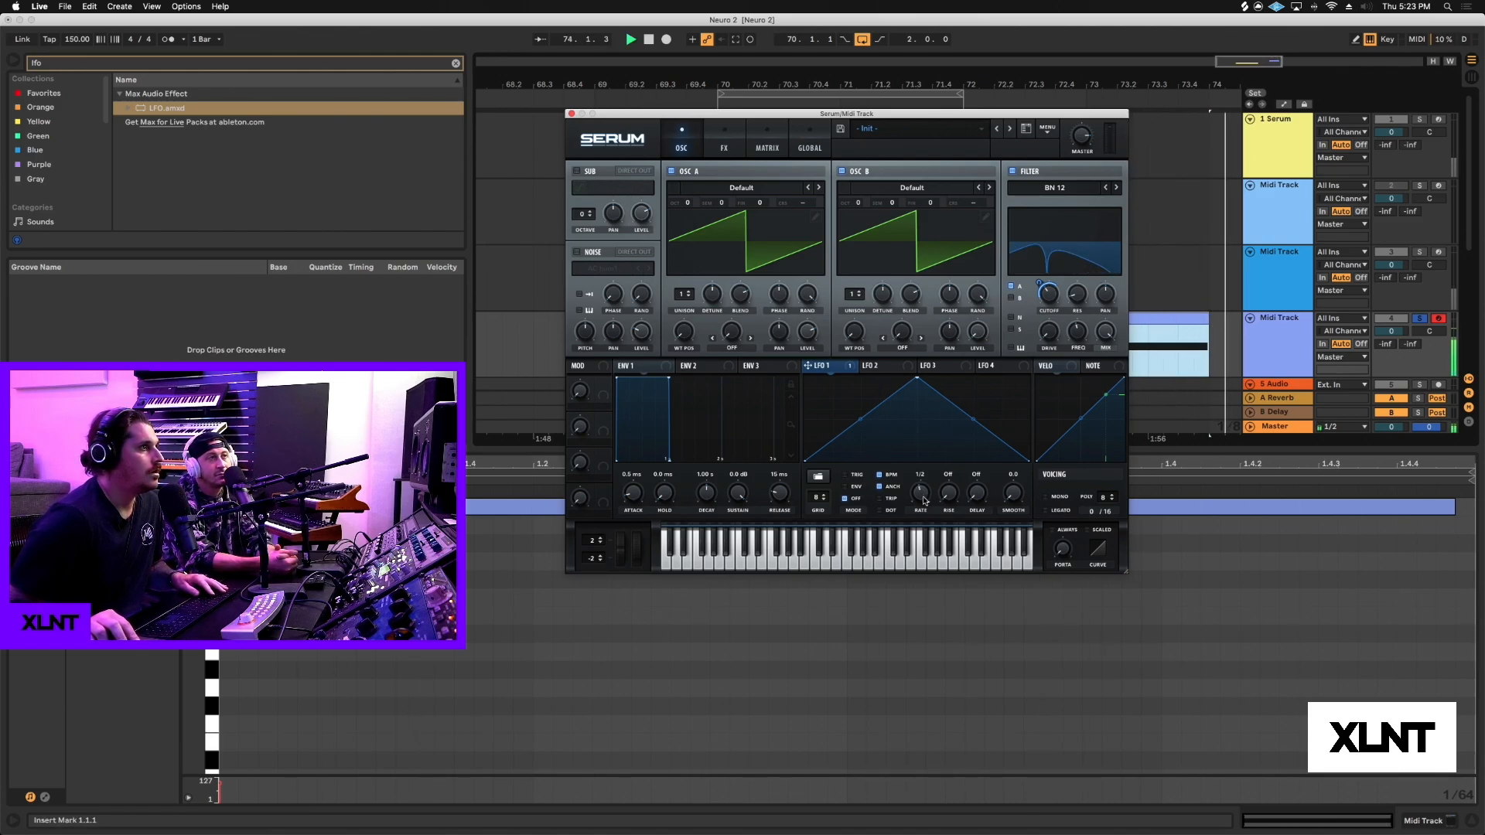
key(space)
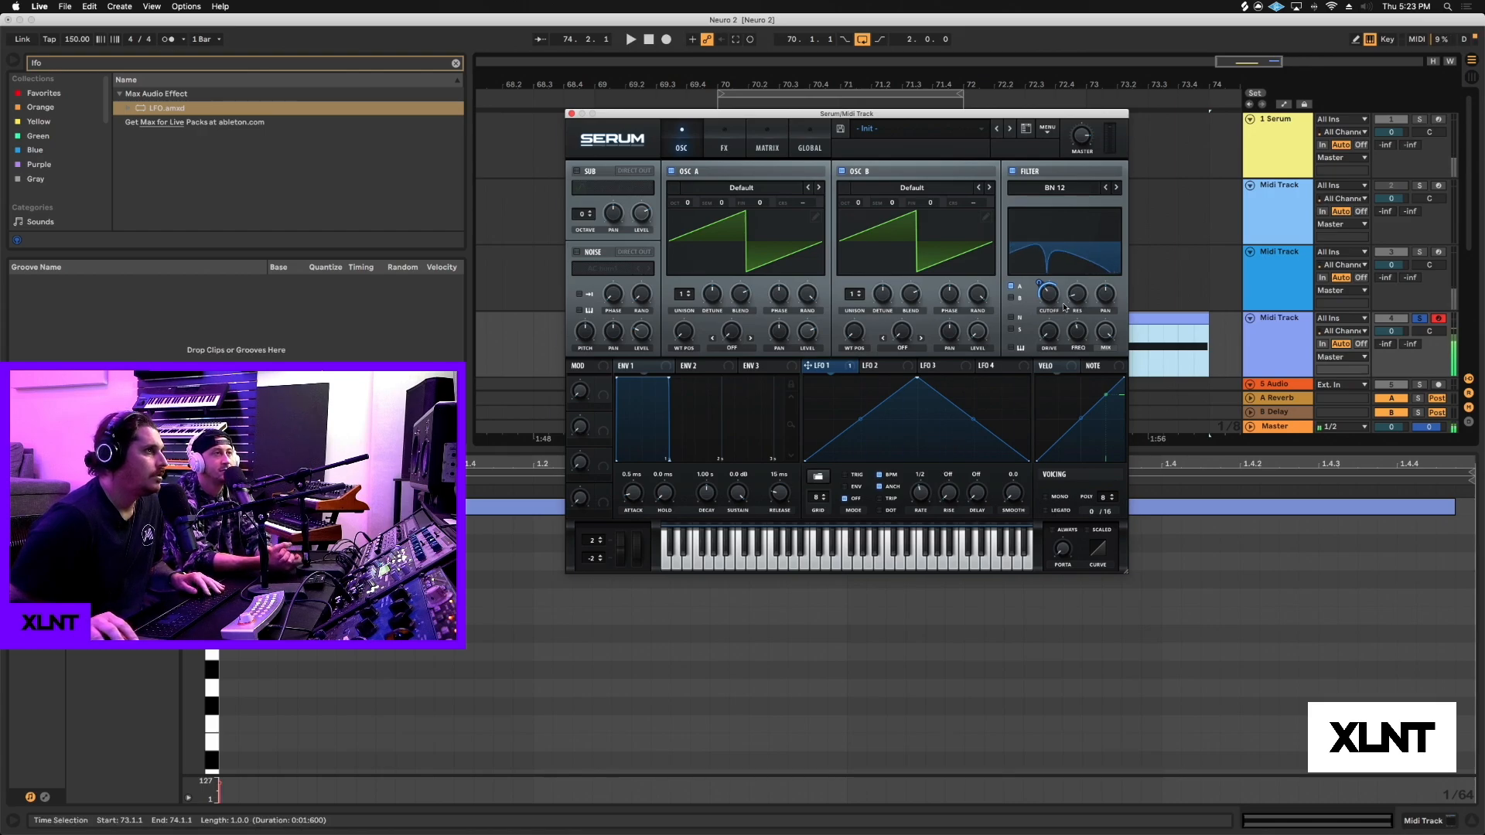
Step: Assign LFO 2 to the filter resonance and LFO 1 to the filter drive with an amount of about 42
click(883, 365)
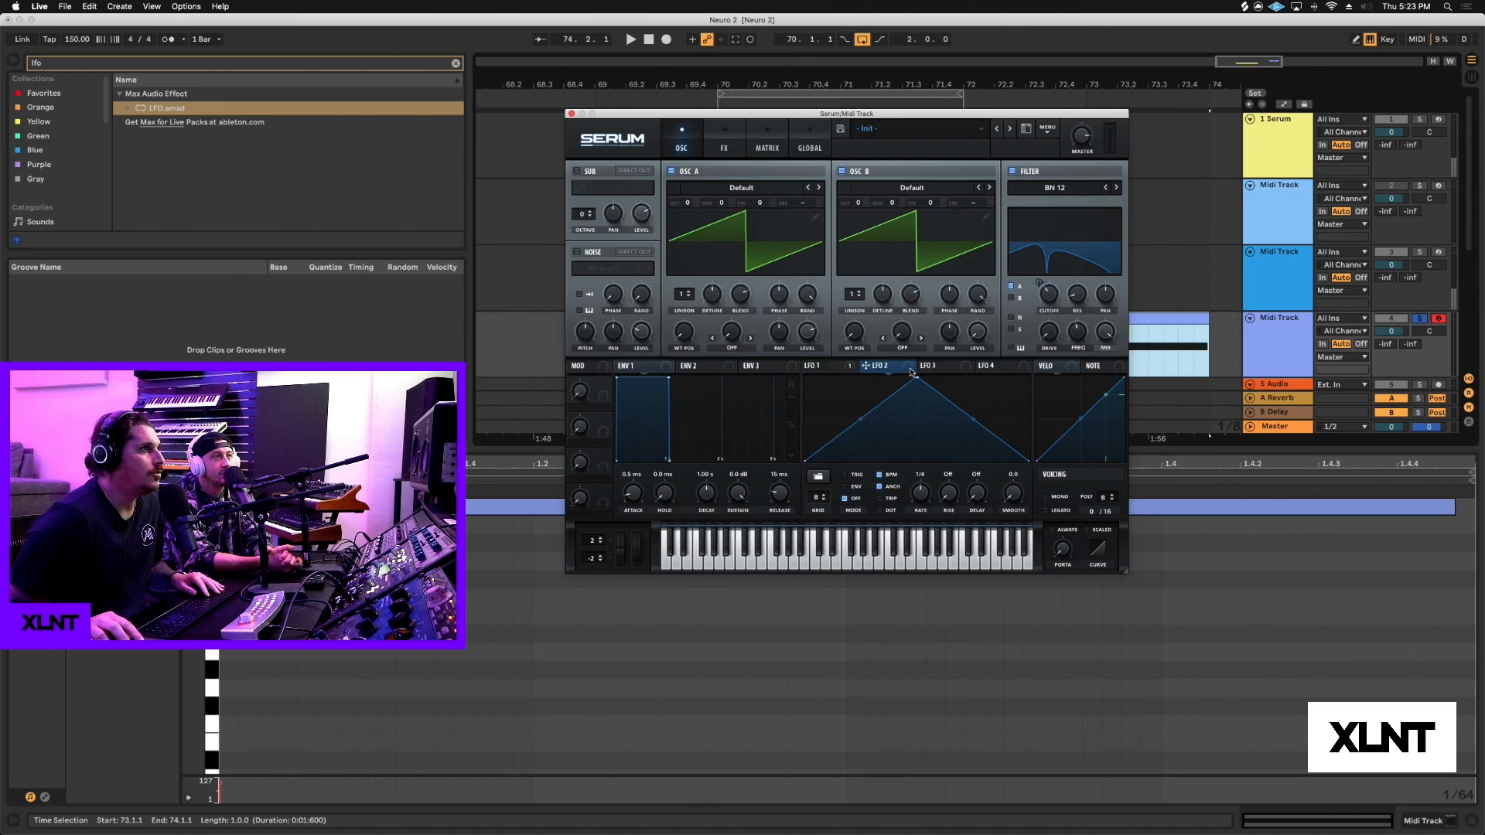
drag(866, 365, 1068, 311)
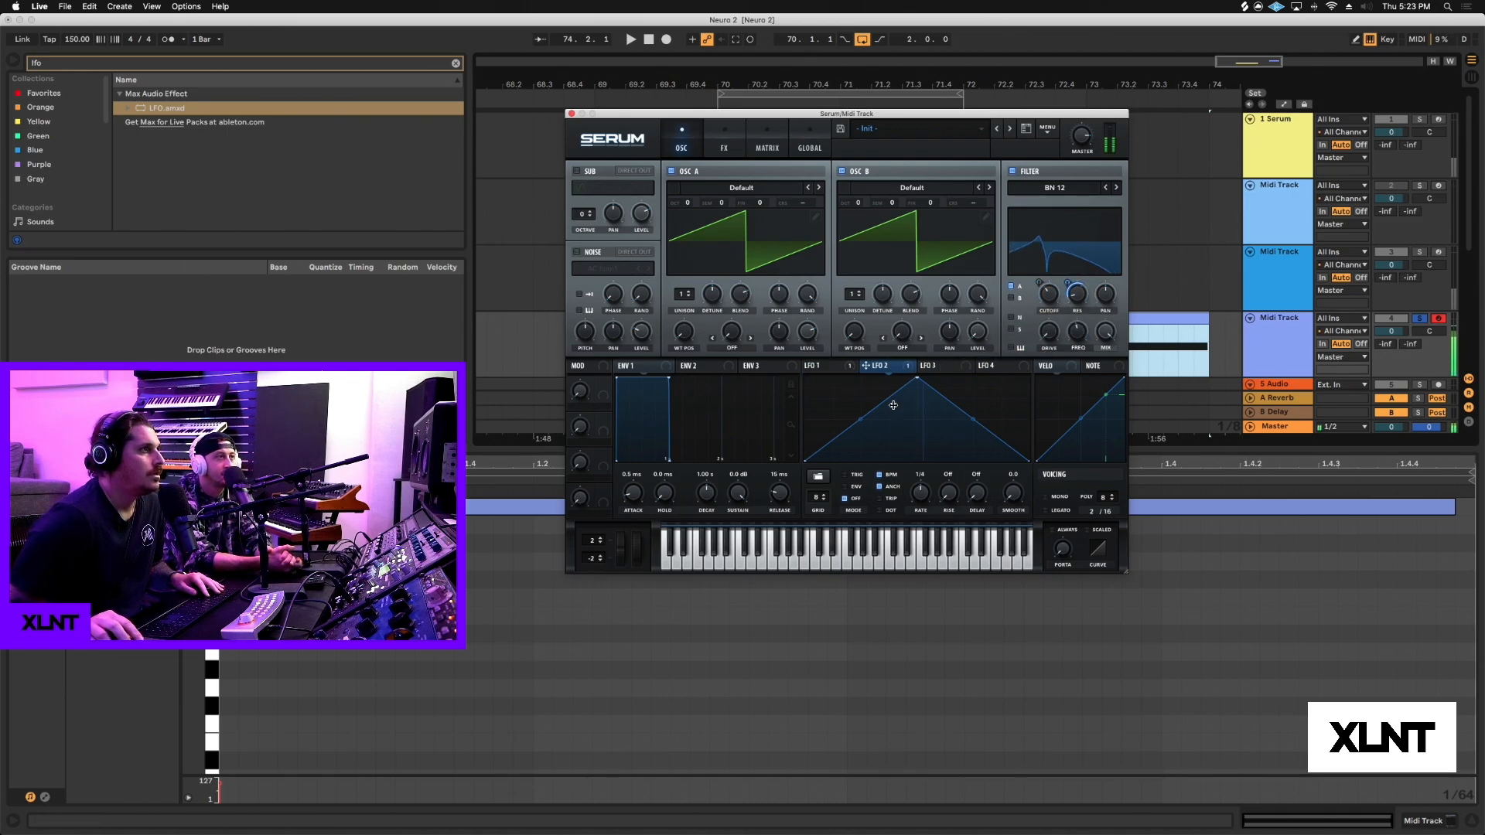
click(817, 367)
click(876, 366)
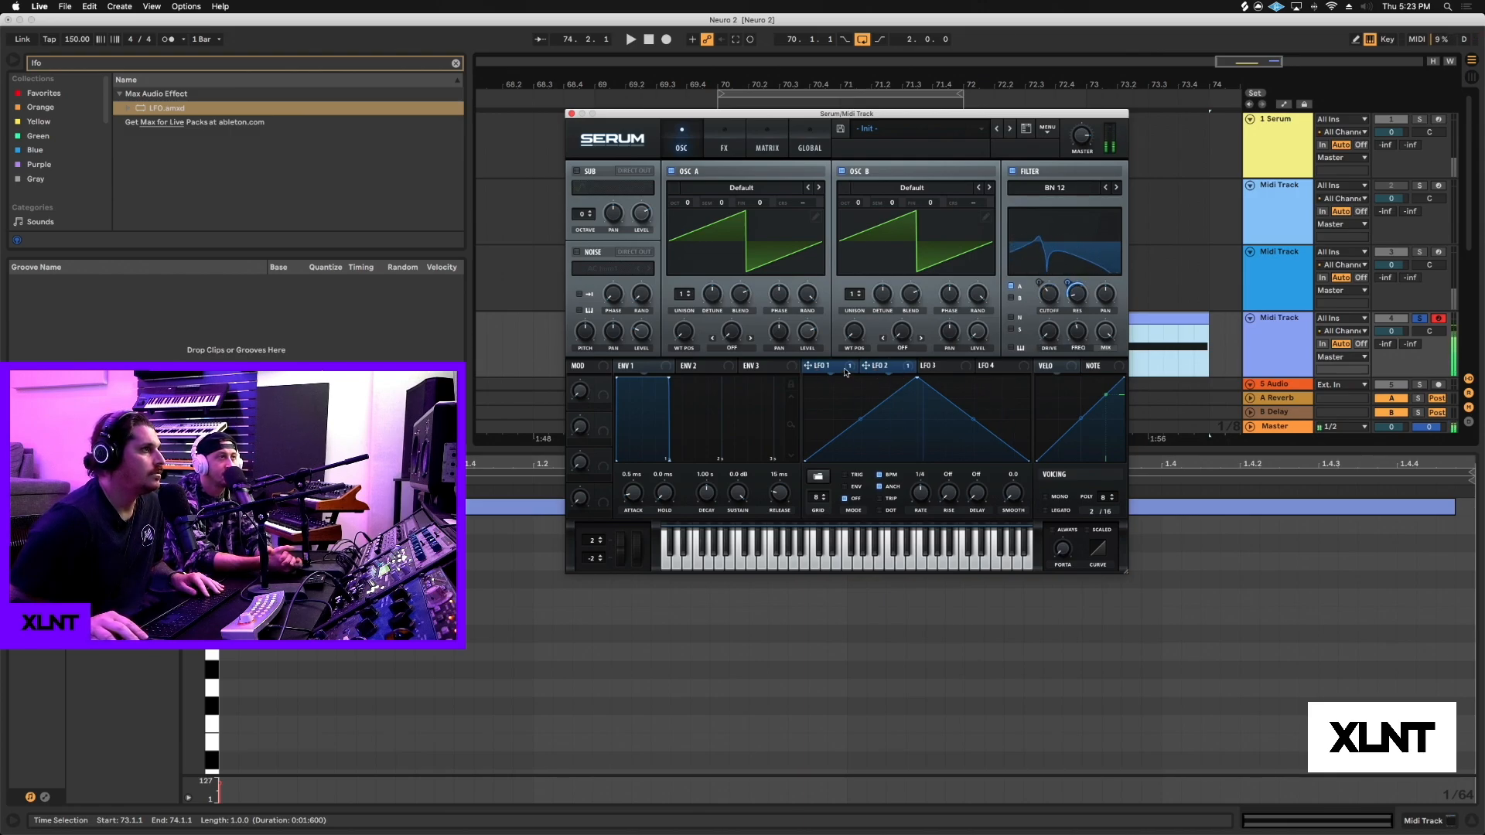
drag(807, 366, 1045, 334)
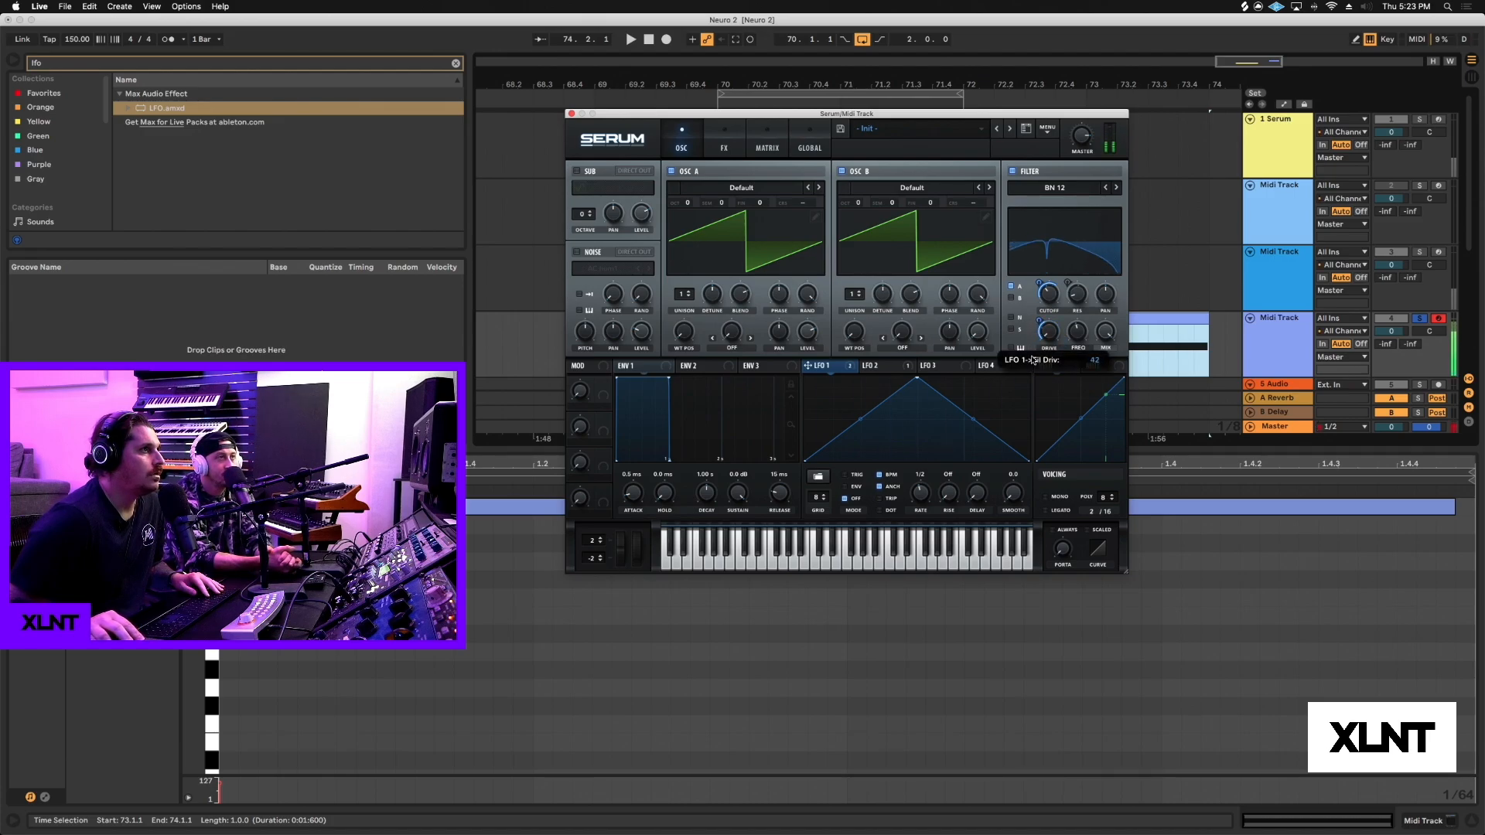
Step: Load the basic sine shape into LFO 3 and assign it to the filter's Freq control
click(959, 368)
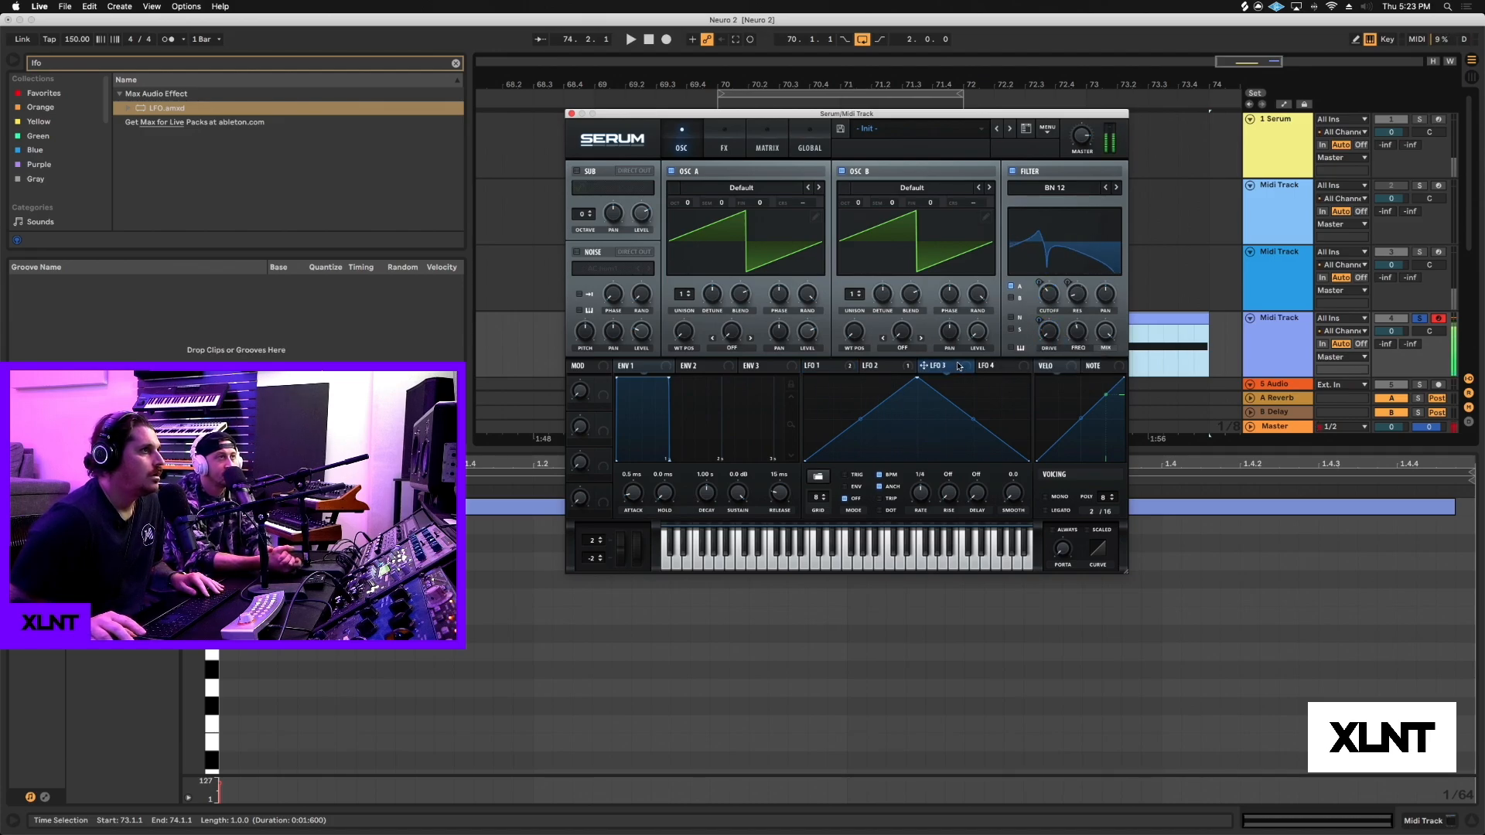
click(817, 478)
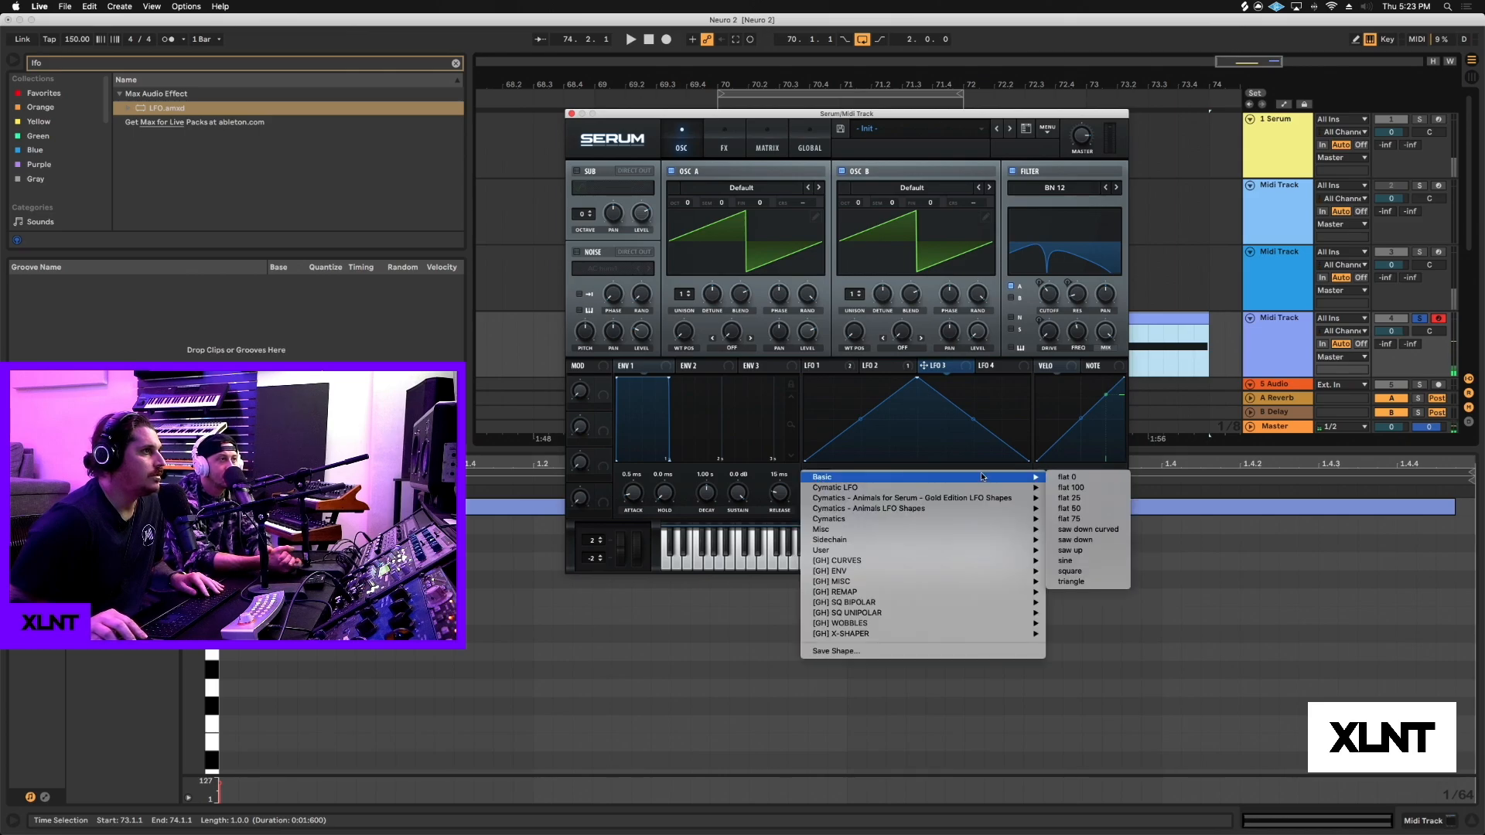
click(1071, 560)
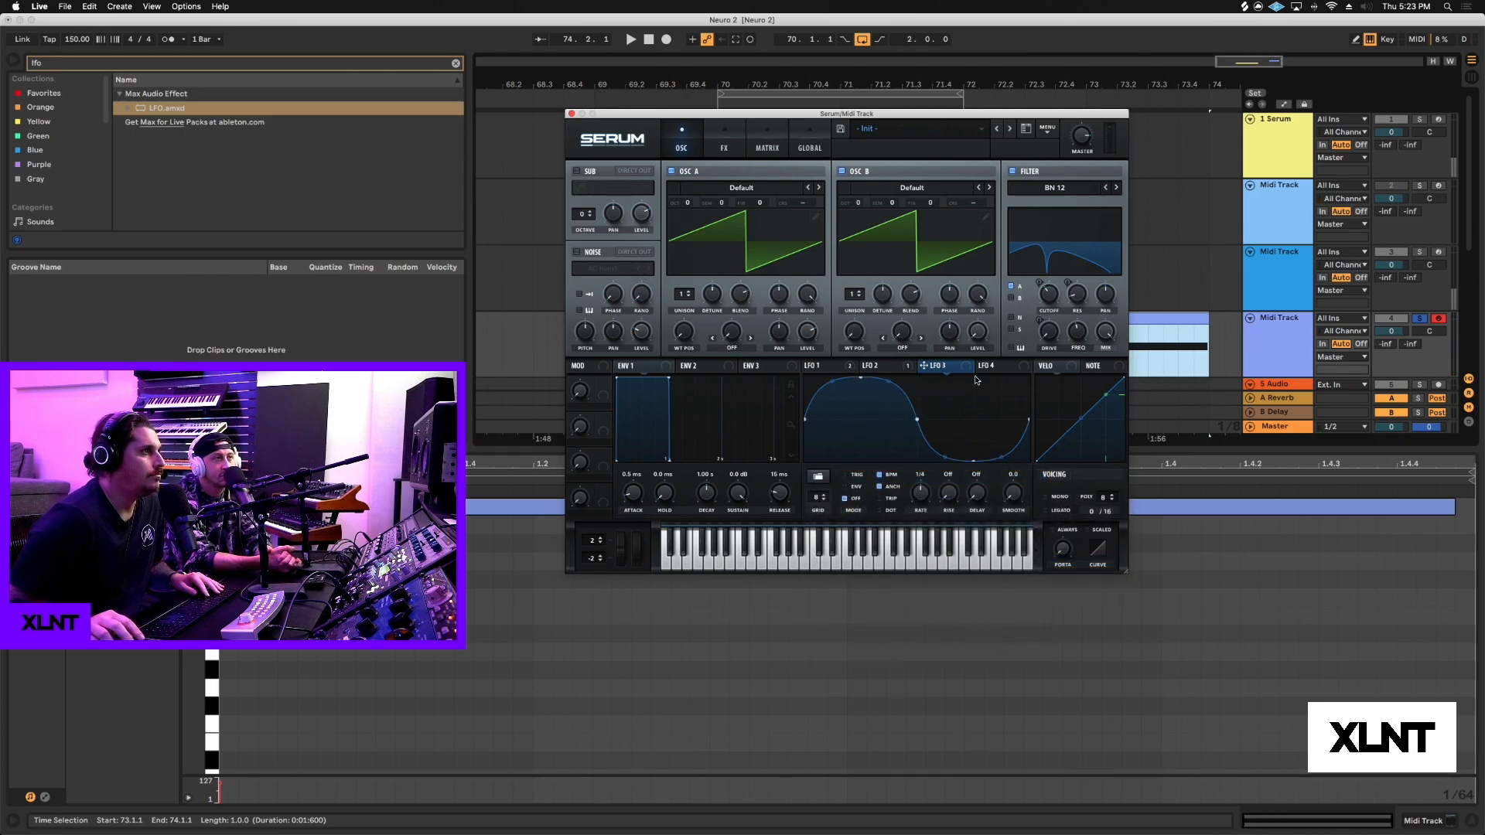
drag(965, 366, 1077, 332)
drag(1077, 333, 1078, 333)
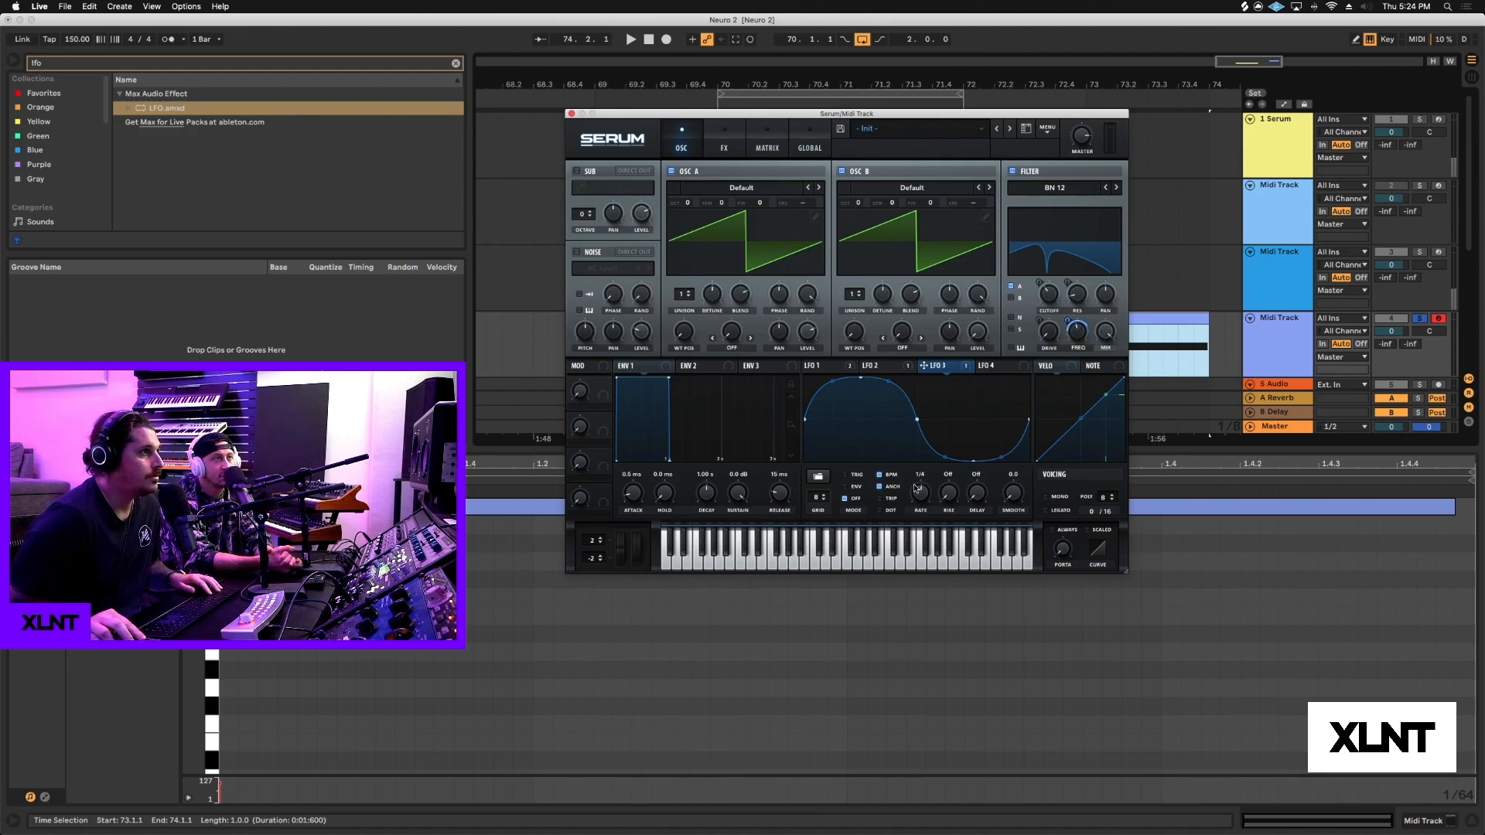
Step: Audition the patch while setting LFO 3's filter modulation amount to about 24 and its rate to 1/2
key(a)
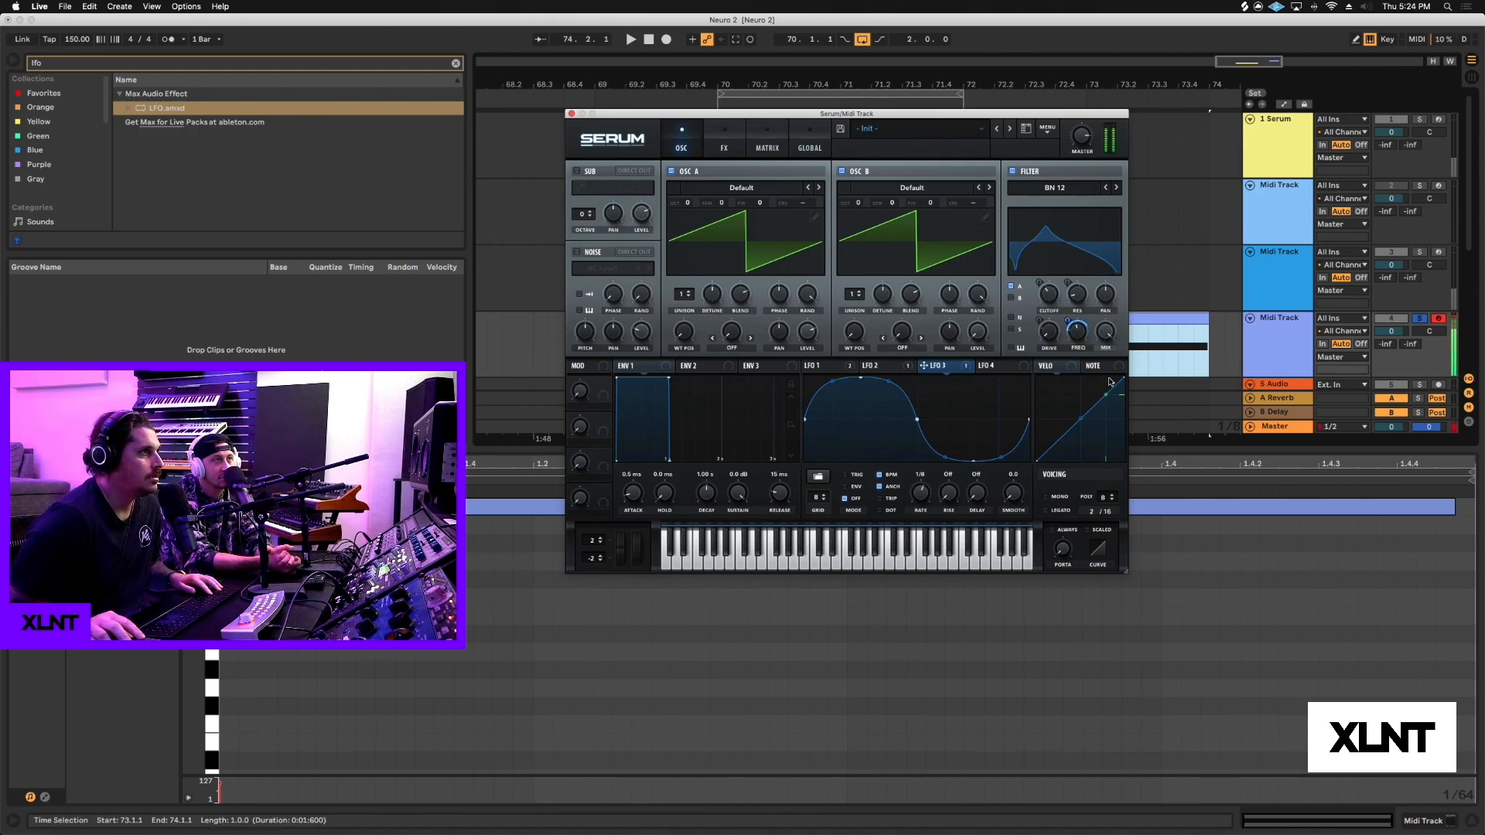
key(a)
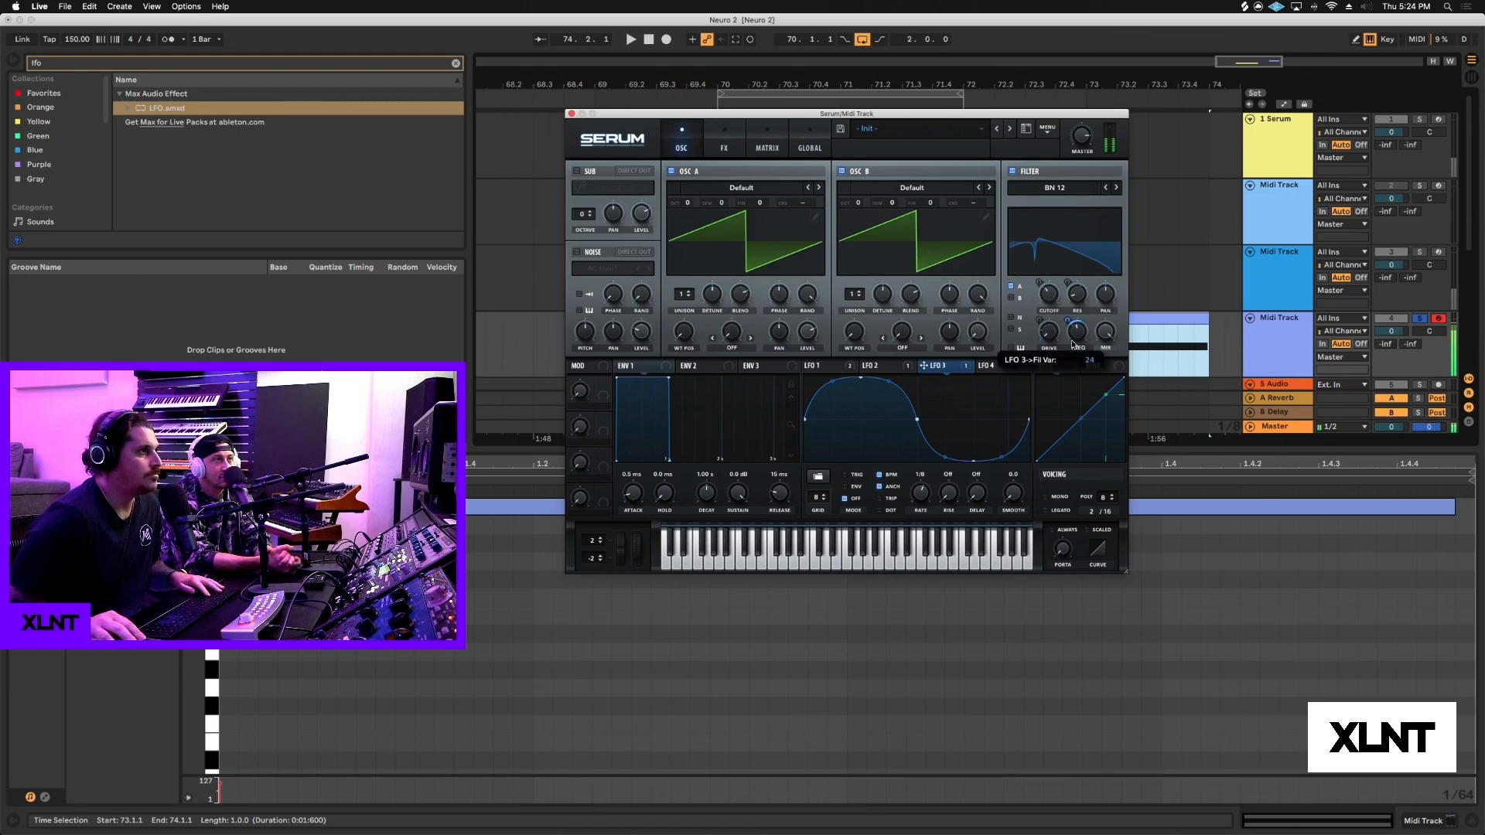
drag(922, 492, 922, 506)
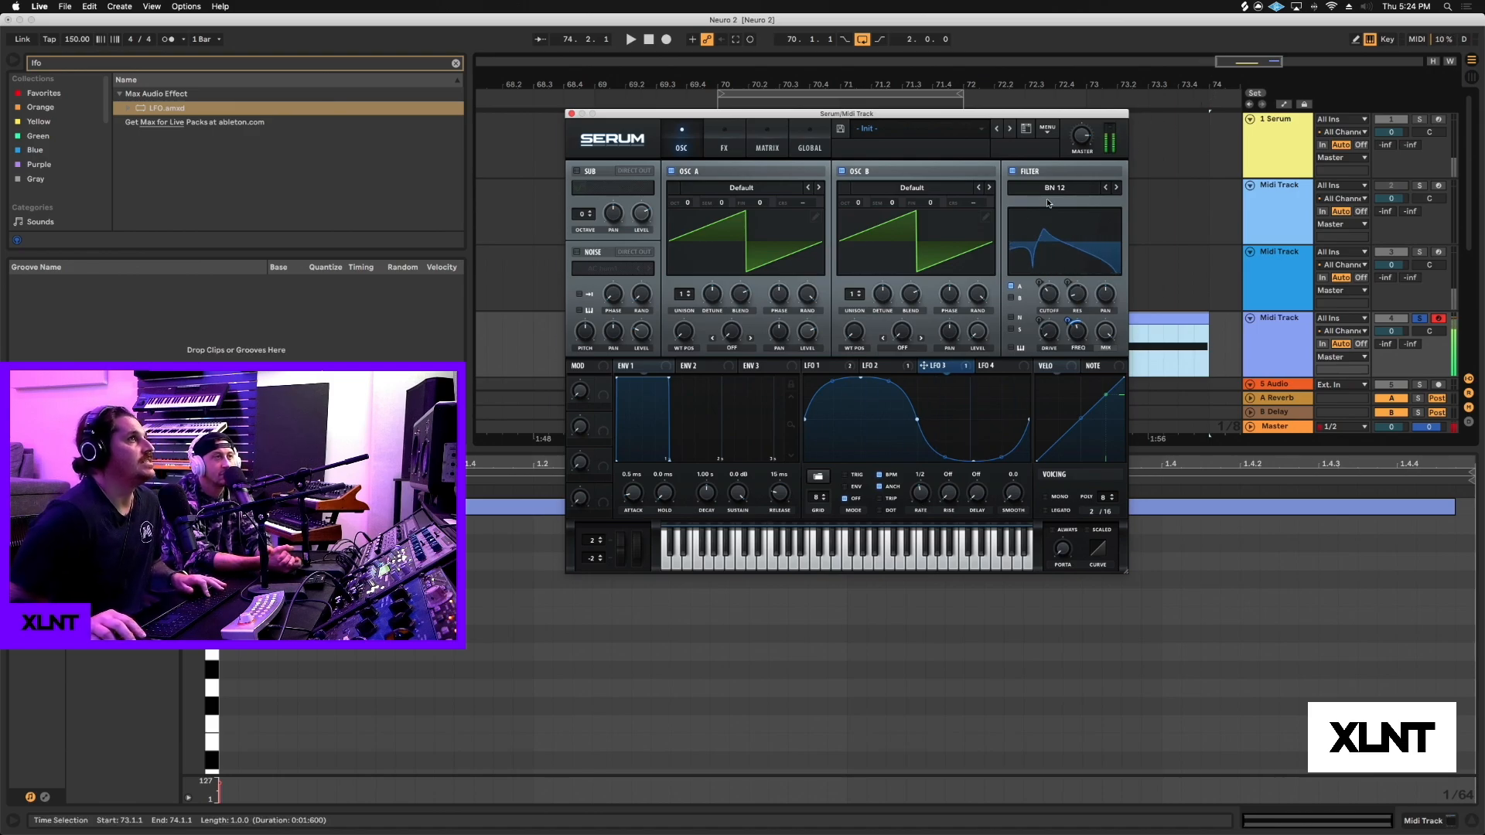
Step: Enable Tube distortion with adjusted drive and a compressor in multiband mode in Serum's effects
click(725, 145)
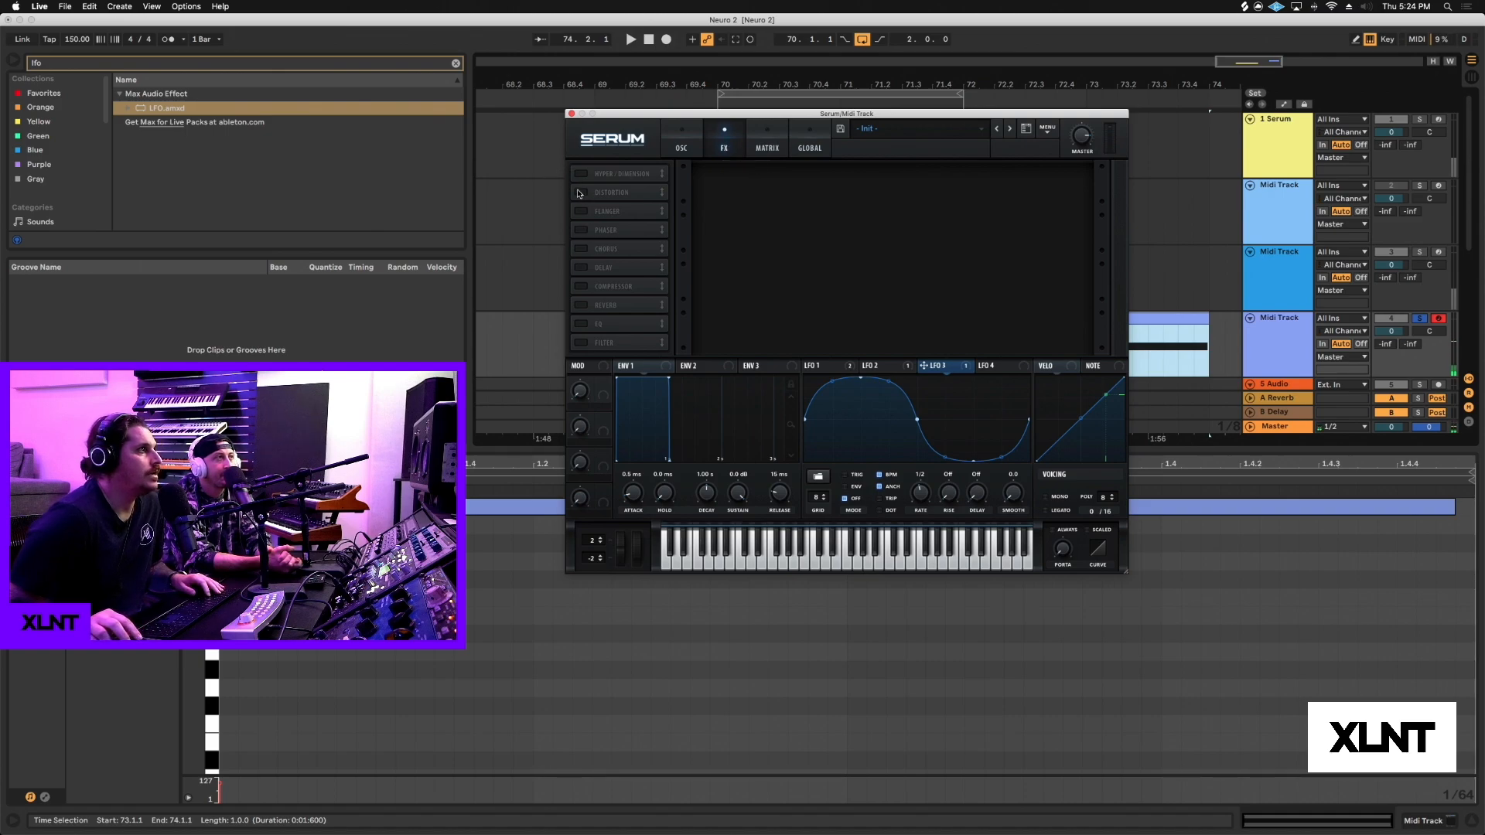
click(579, 192)
drag(989, 184, 989, 145)
click(580, 286)
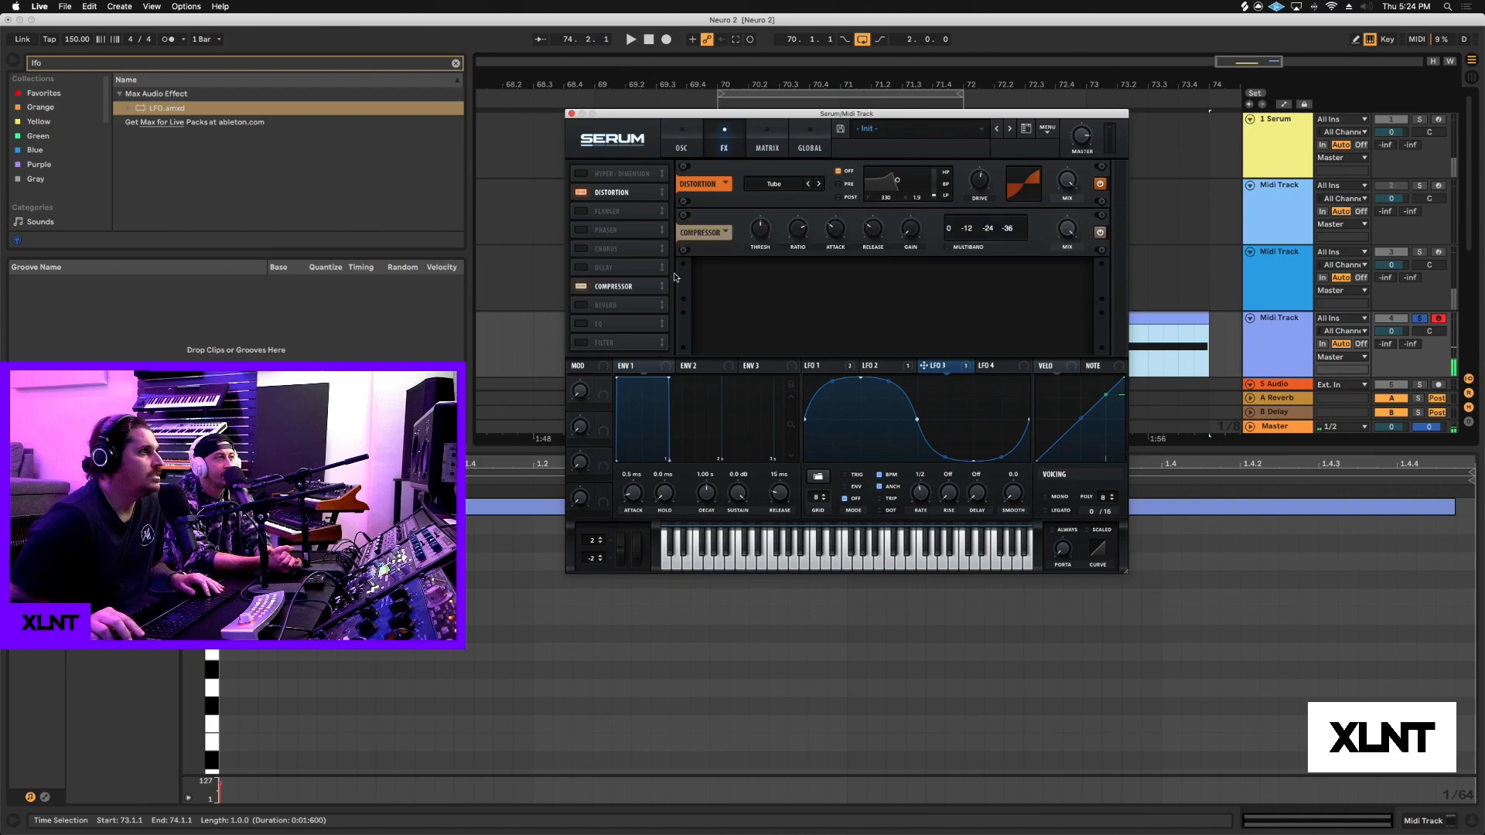
click(947, 248)
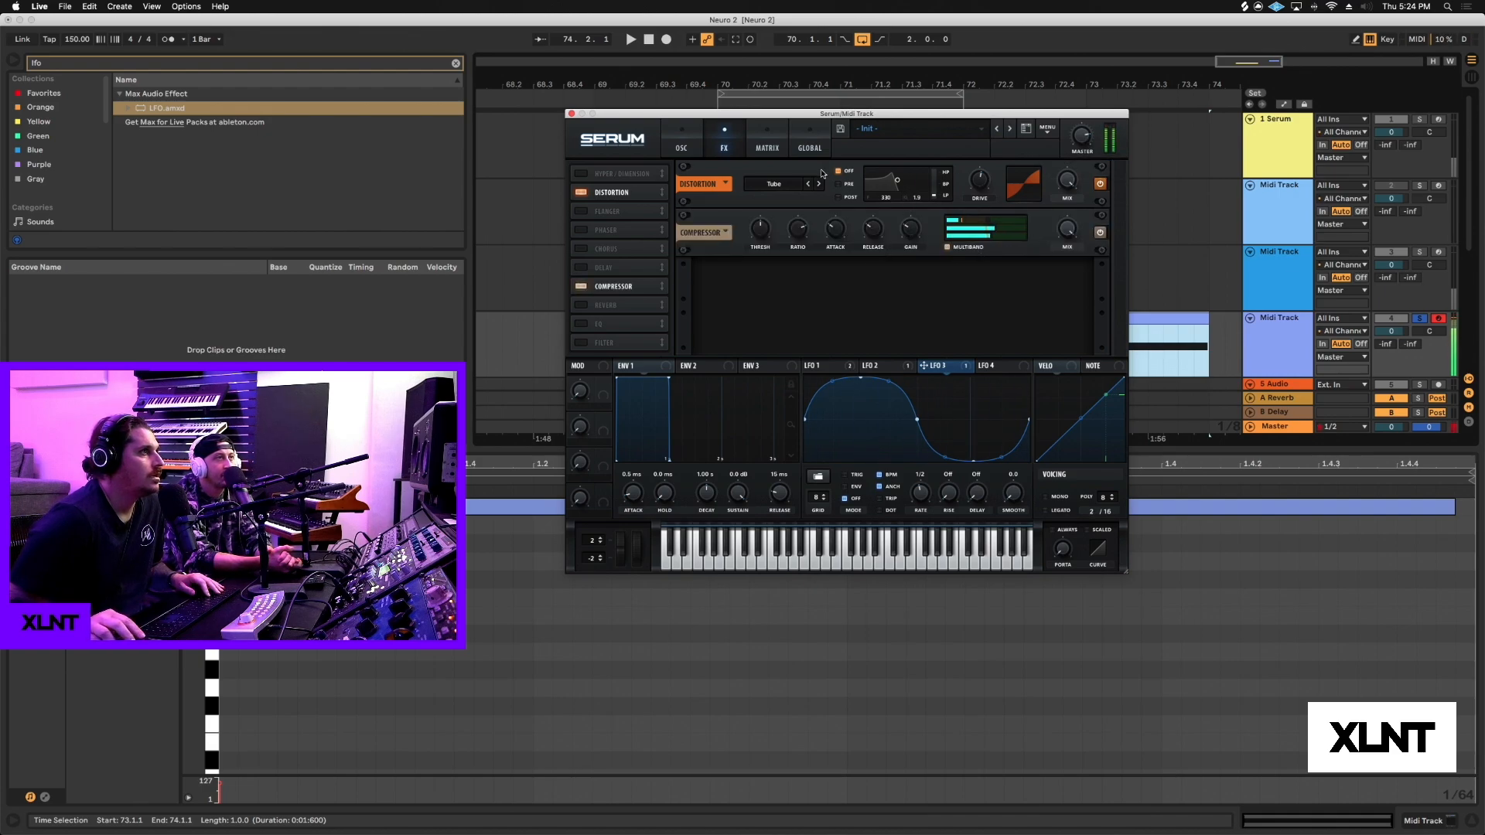
Step: Review the shapes and filter assignments of LFO 1, LFO 2 and LFO 3
click(699, 141)
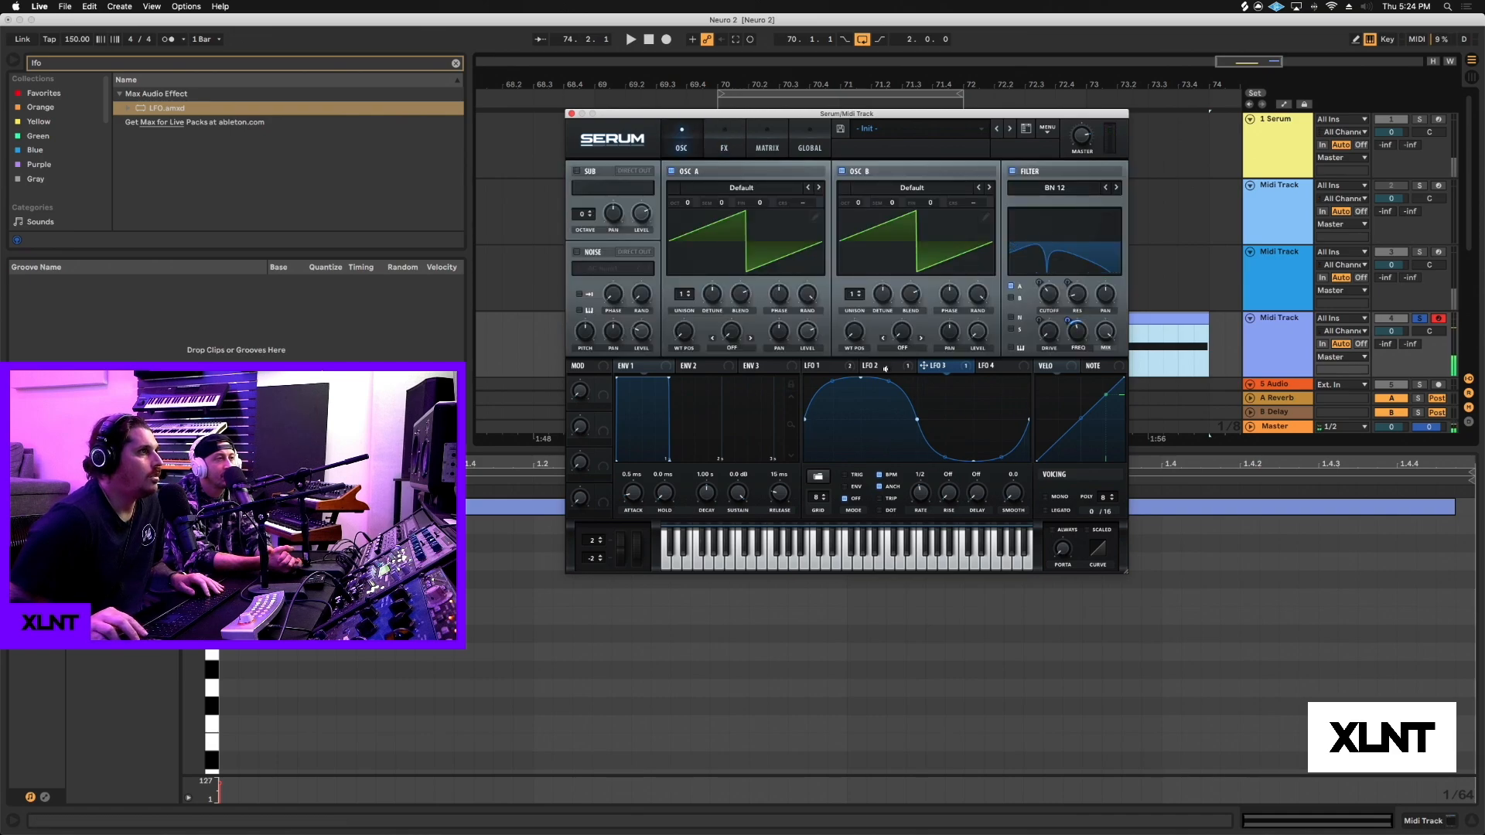
click(846, 366)
click(963, 367)
click(873, 368)
click(844, 368)
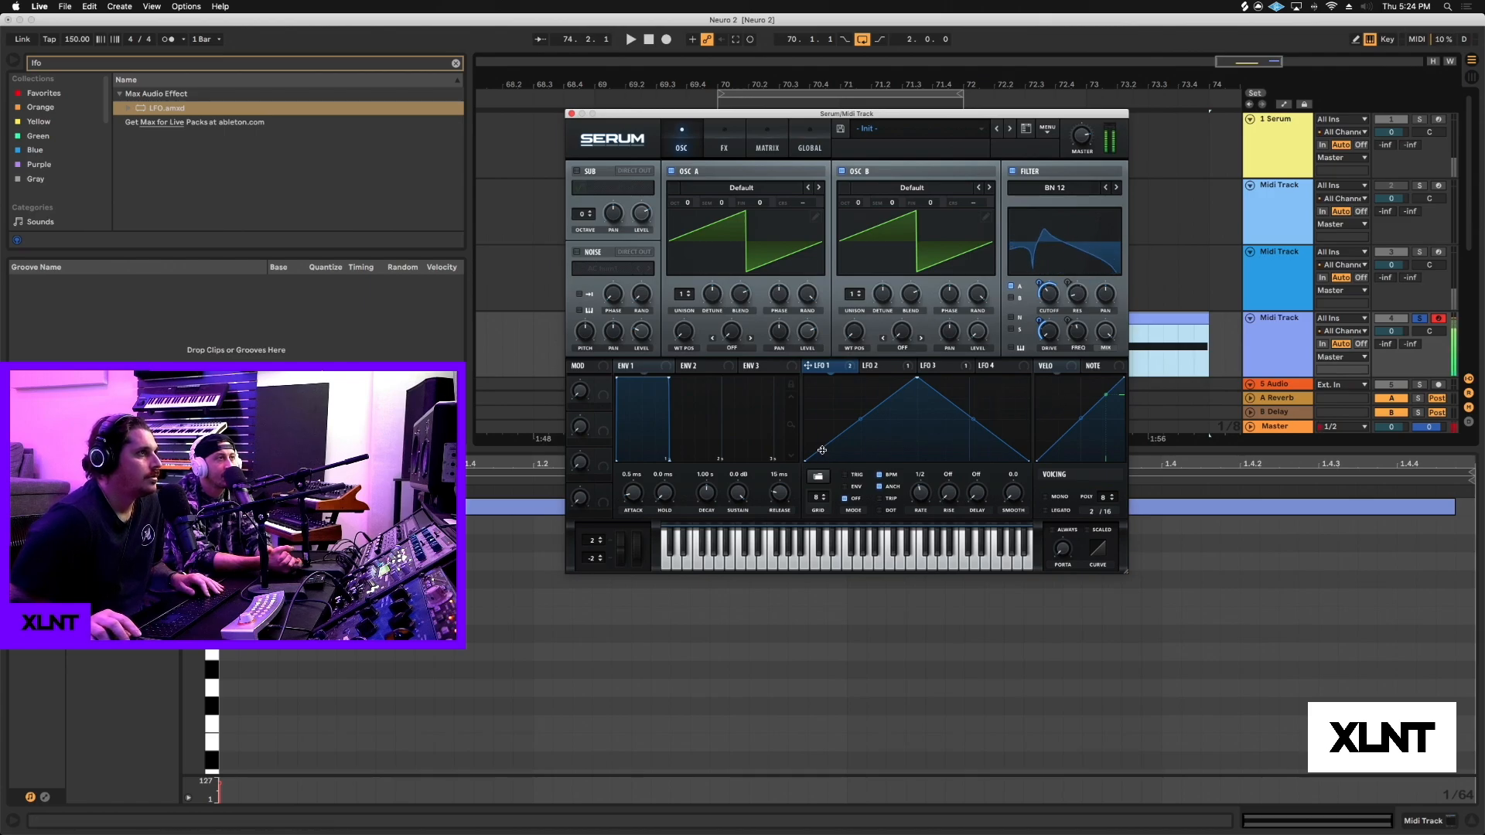
Step: Enable the Hyper/Dimension effect and move the compressor to directly after the distortion in the effects order
click(737, 142)
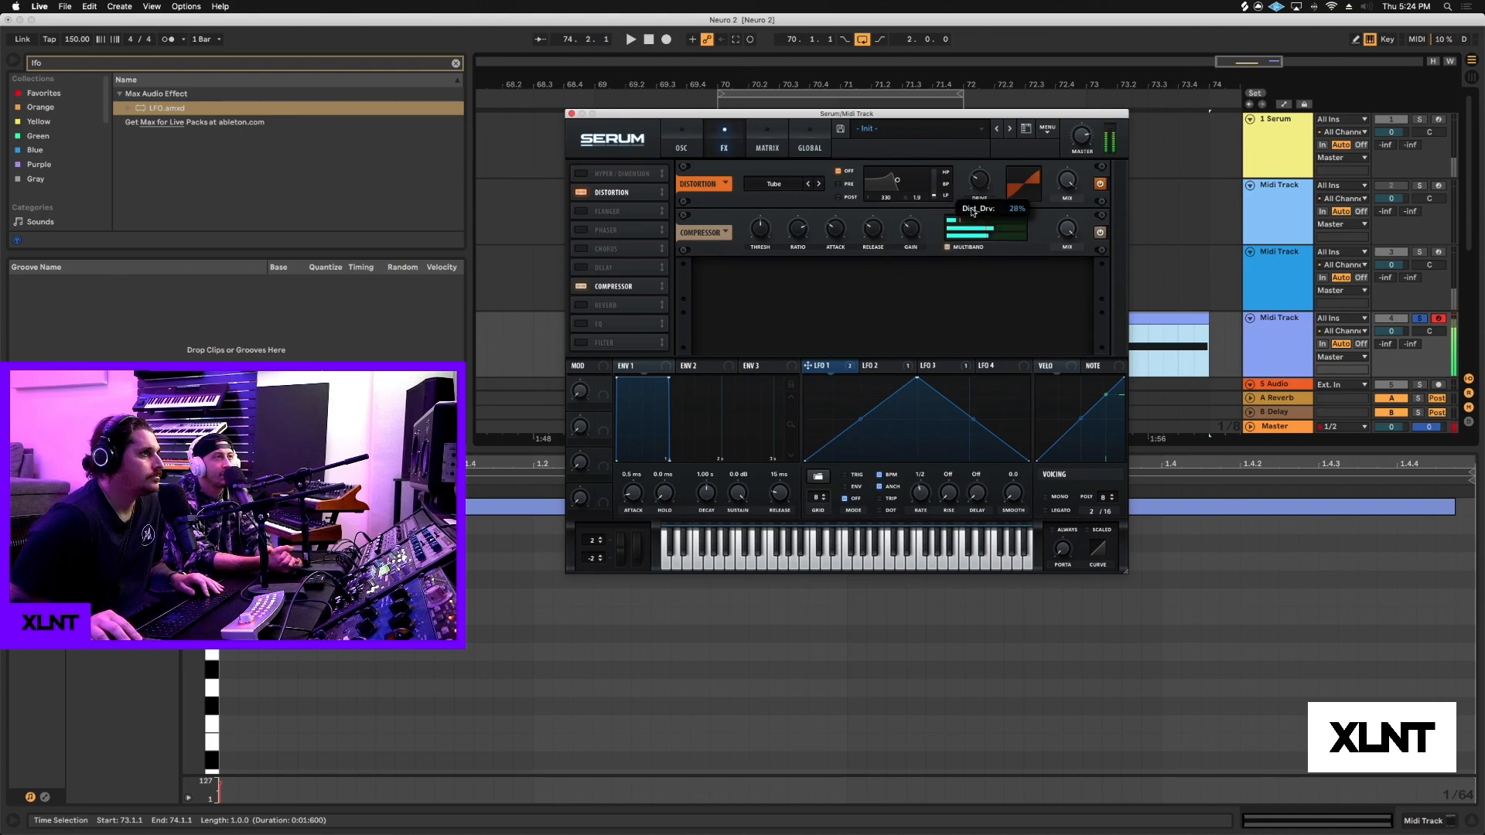
click(583, 174)
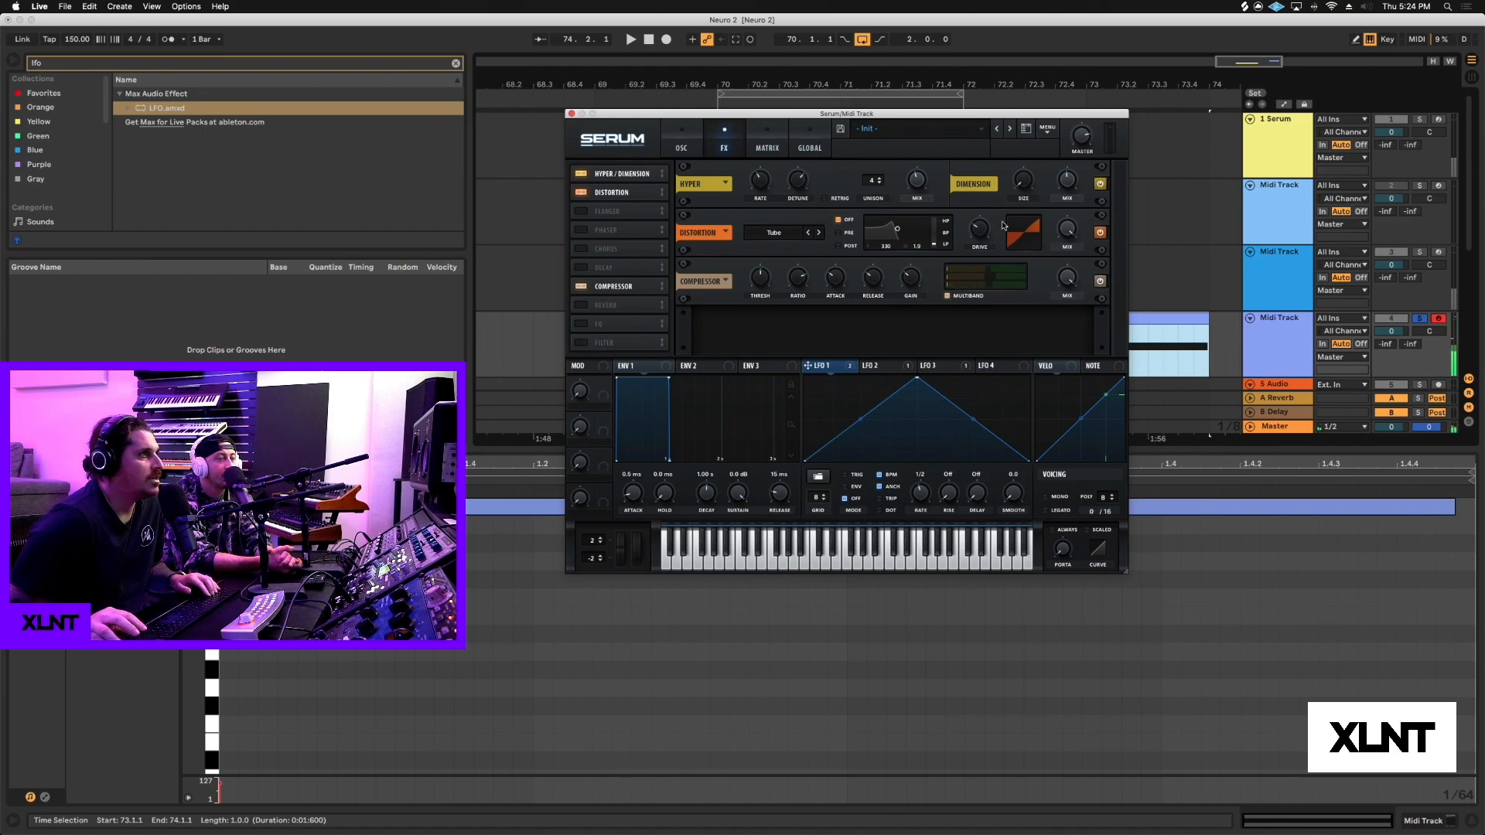
drag(627, 286, 627, 212)
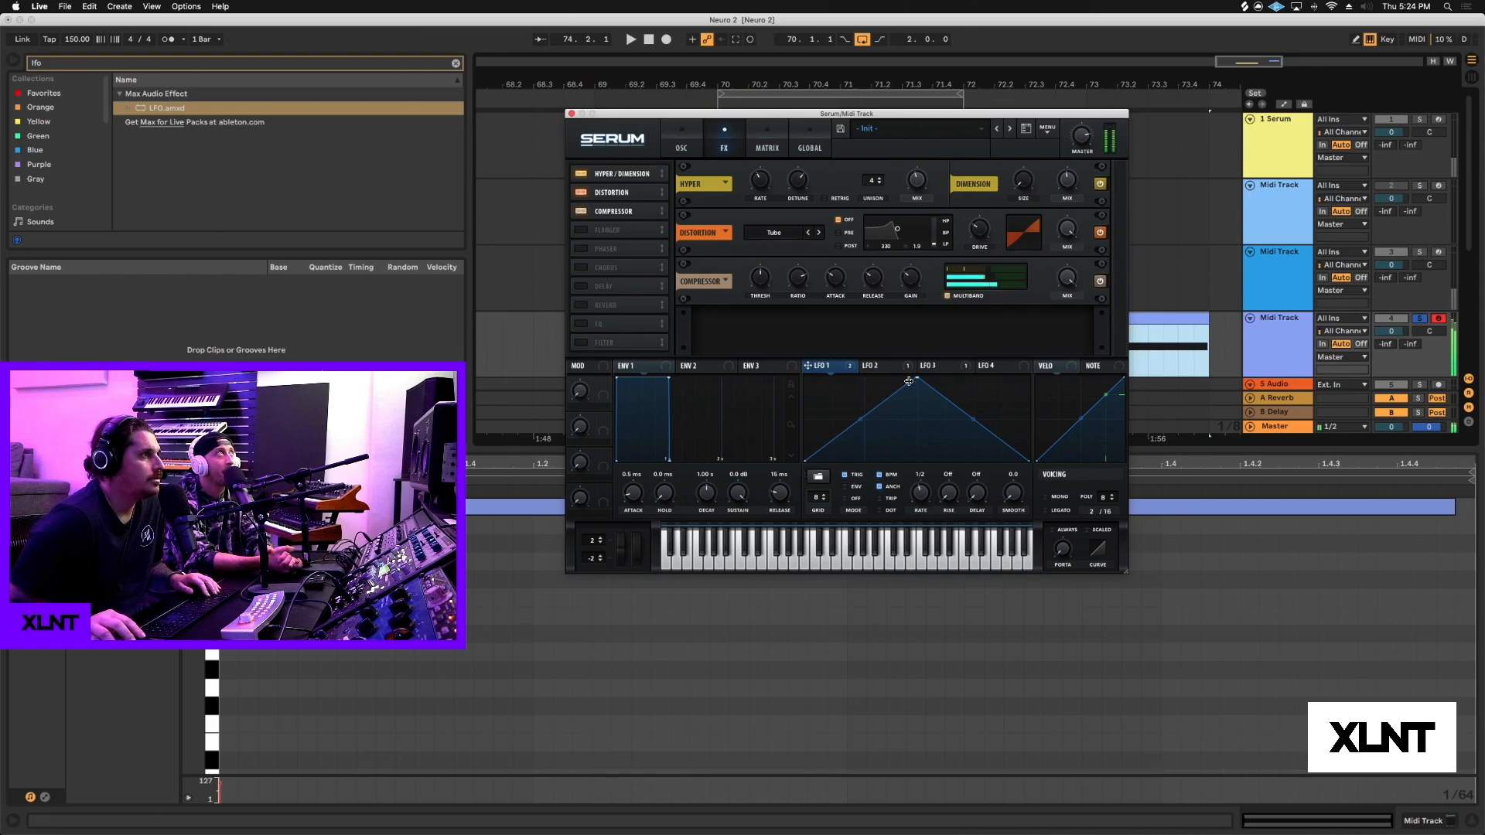
Step: Compare the rate and trigger settings of LFO 1 and LFO 2, and return to the oscillator view
click(876, 366)
click(818, 366)
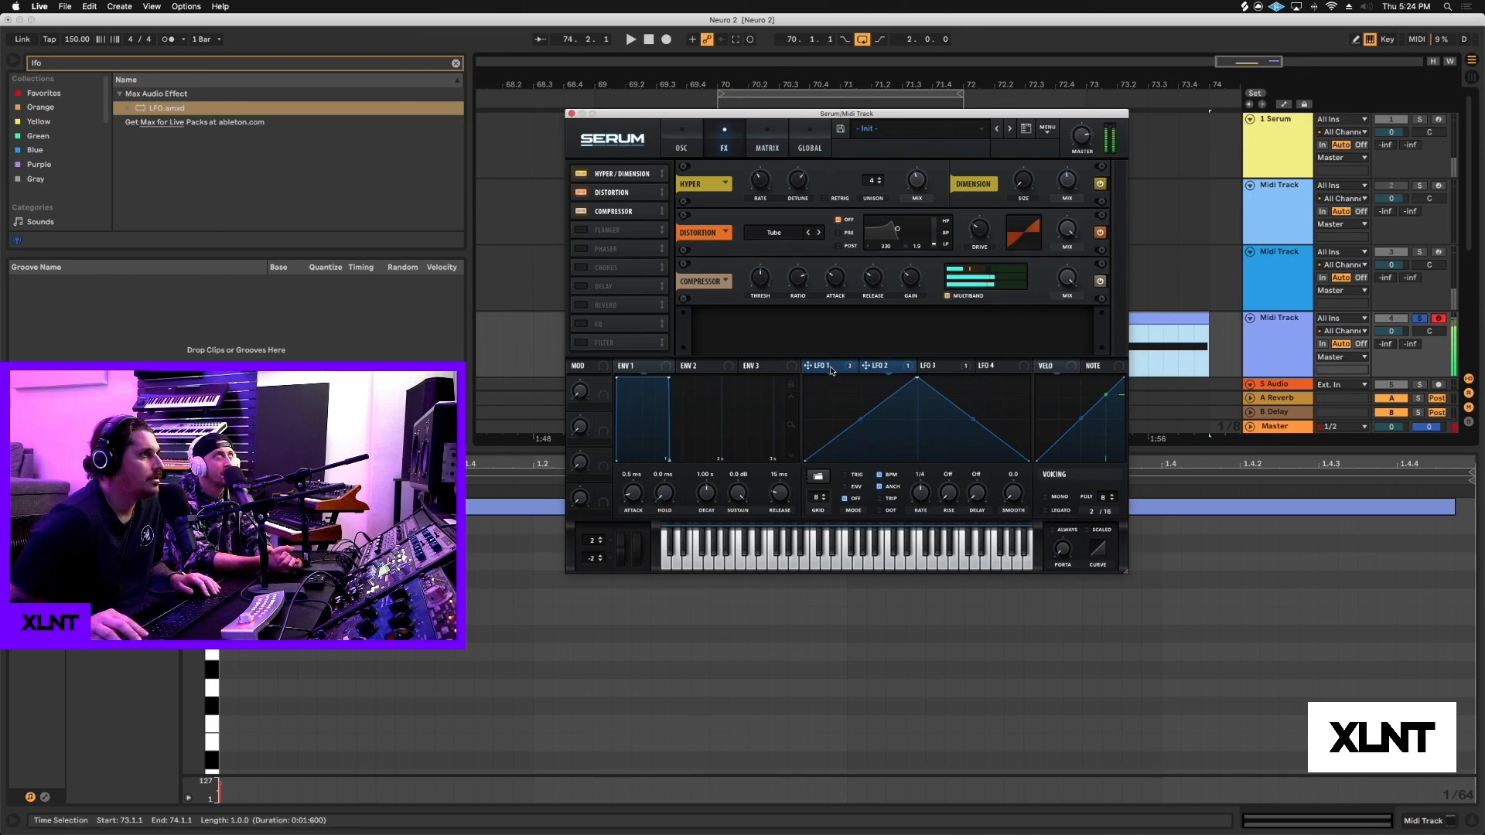
click(682, 146)
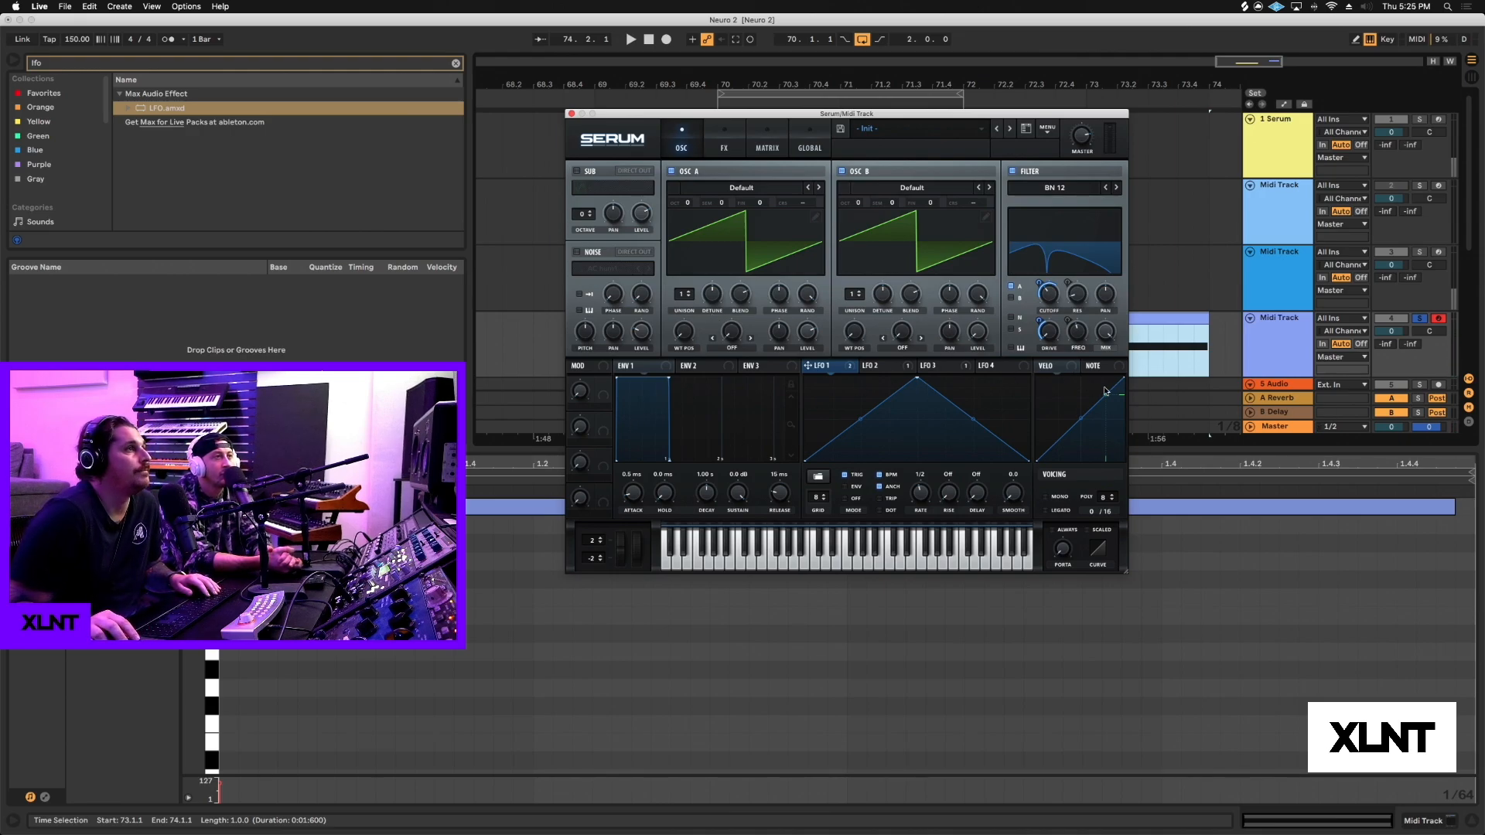
Step: Add a modulation matrix routing with Macro 1 as source and the global Mast.Tun as destination
click(768, 148)
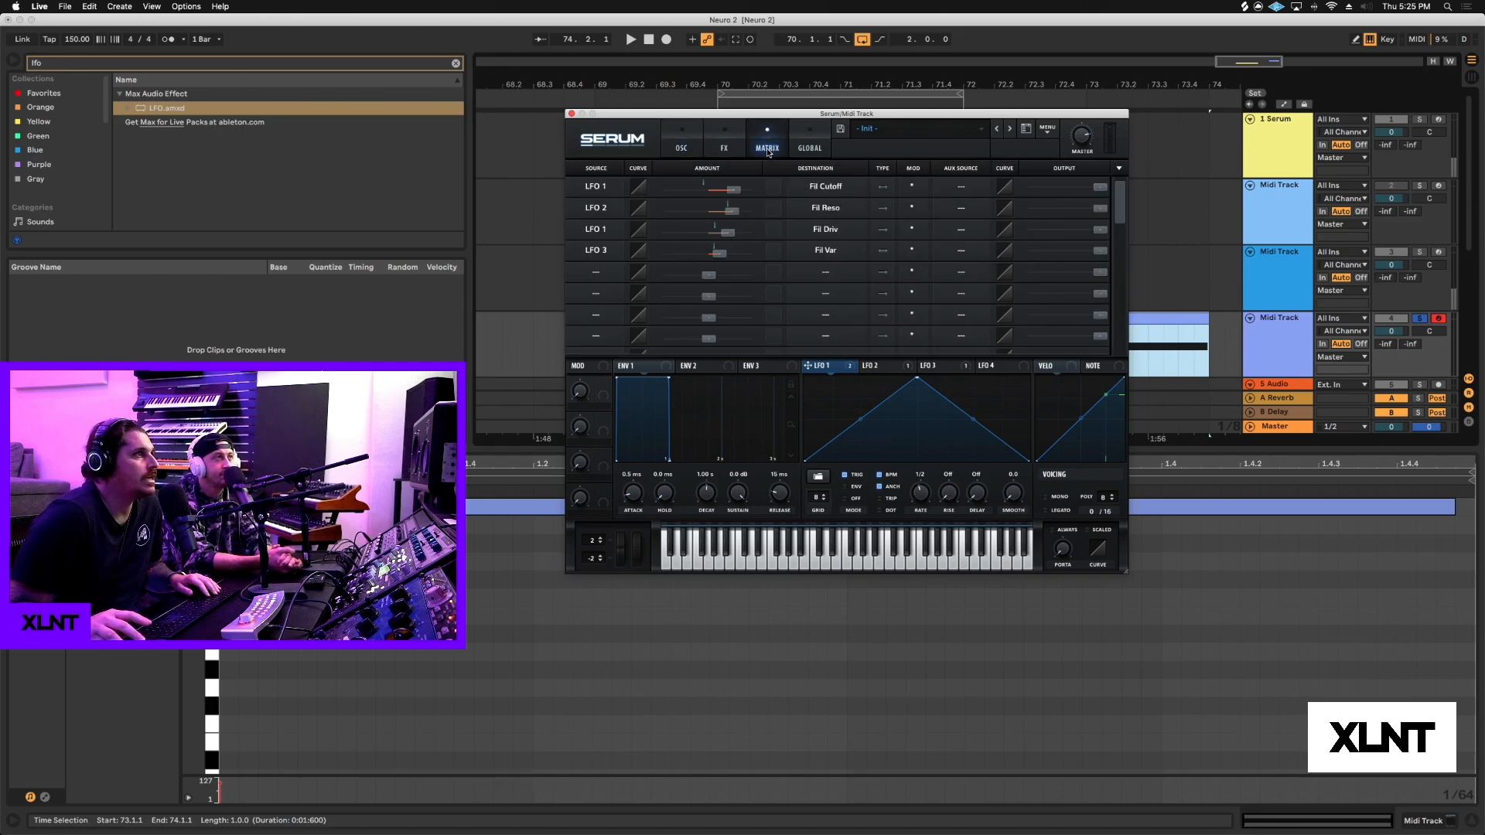
click(589, 282)
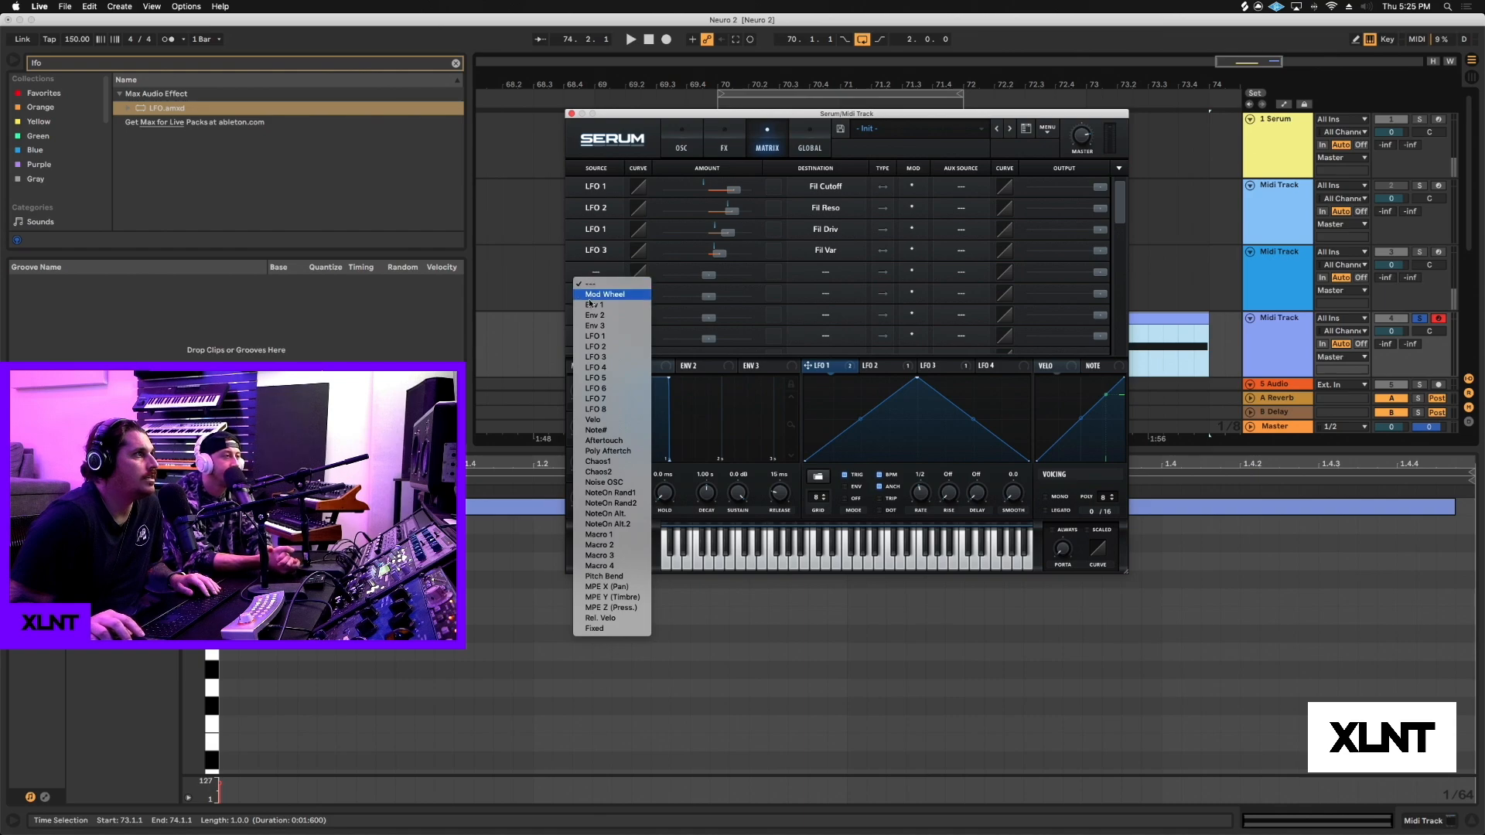
click(608, 535)
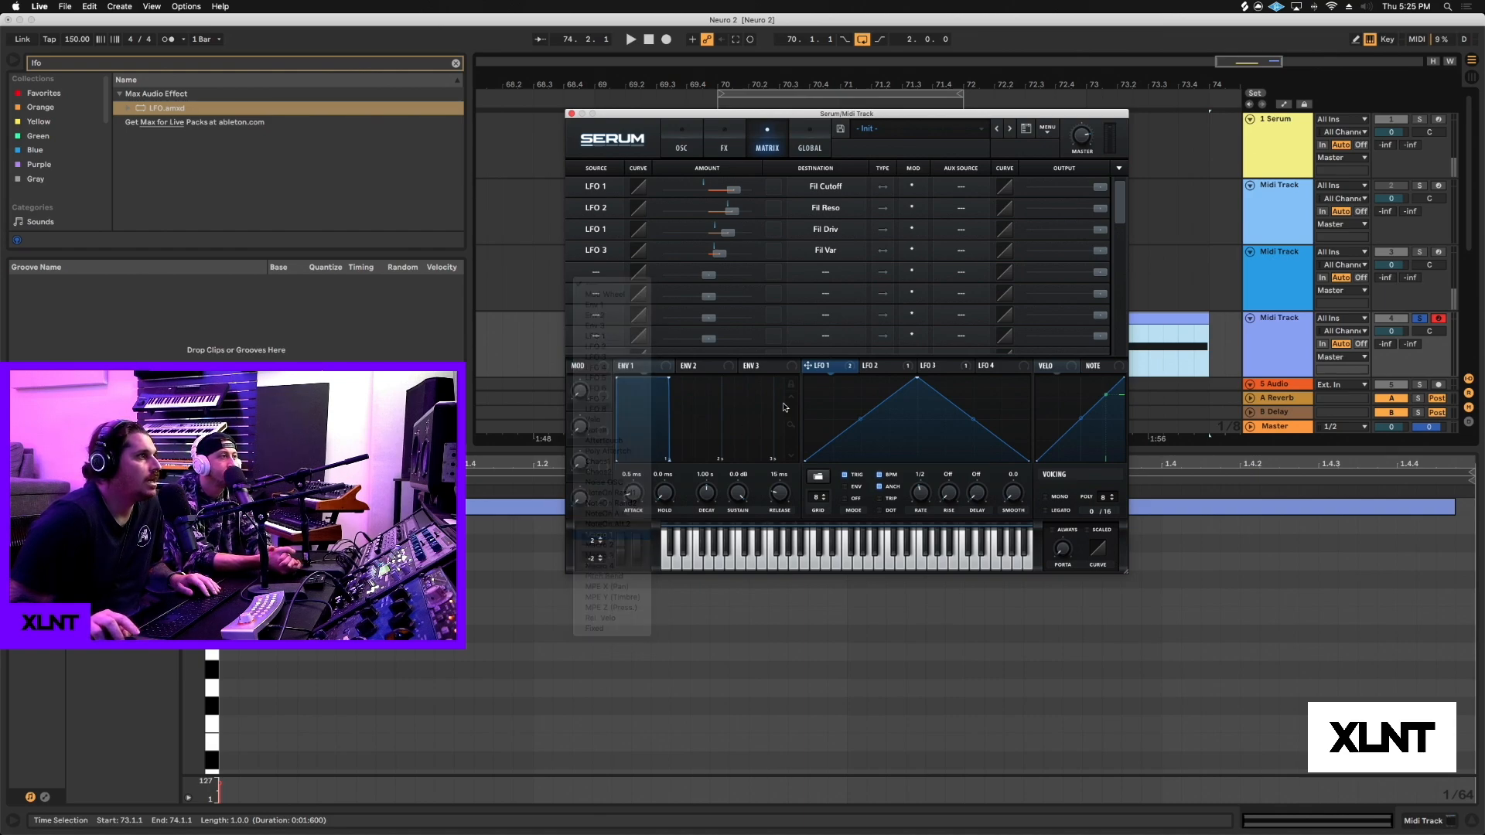
click(825, 276)
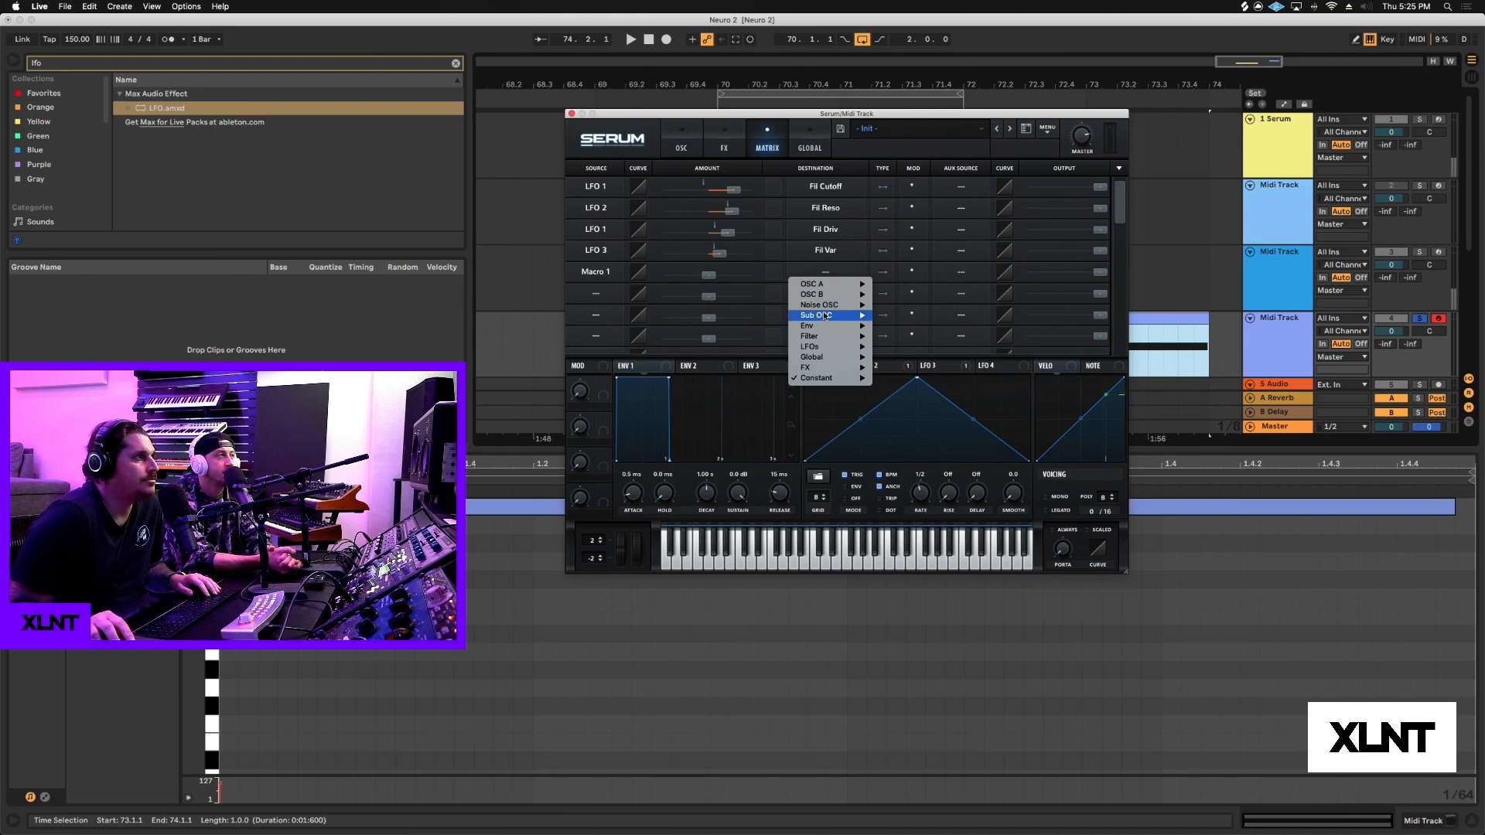
mouse_move(831, 362)
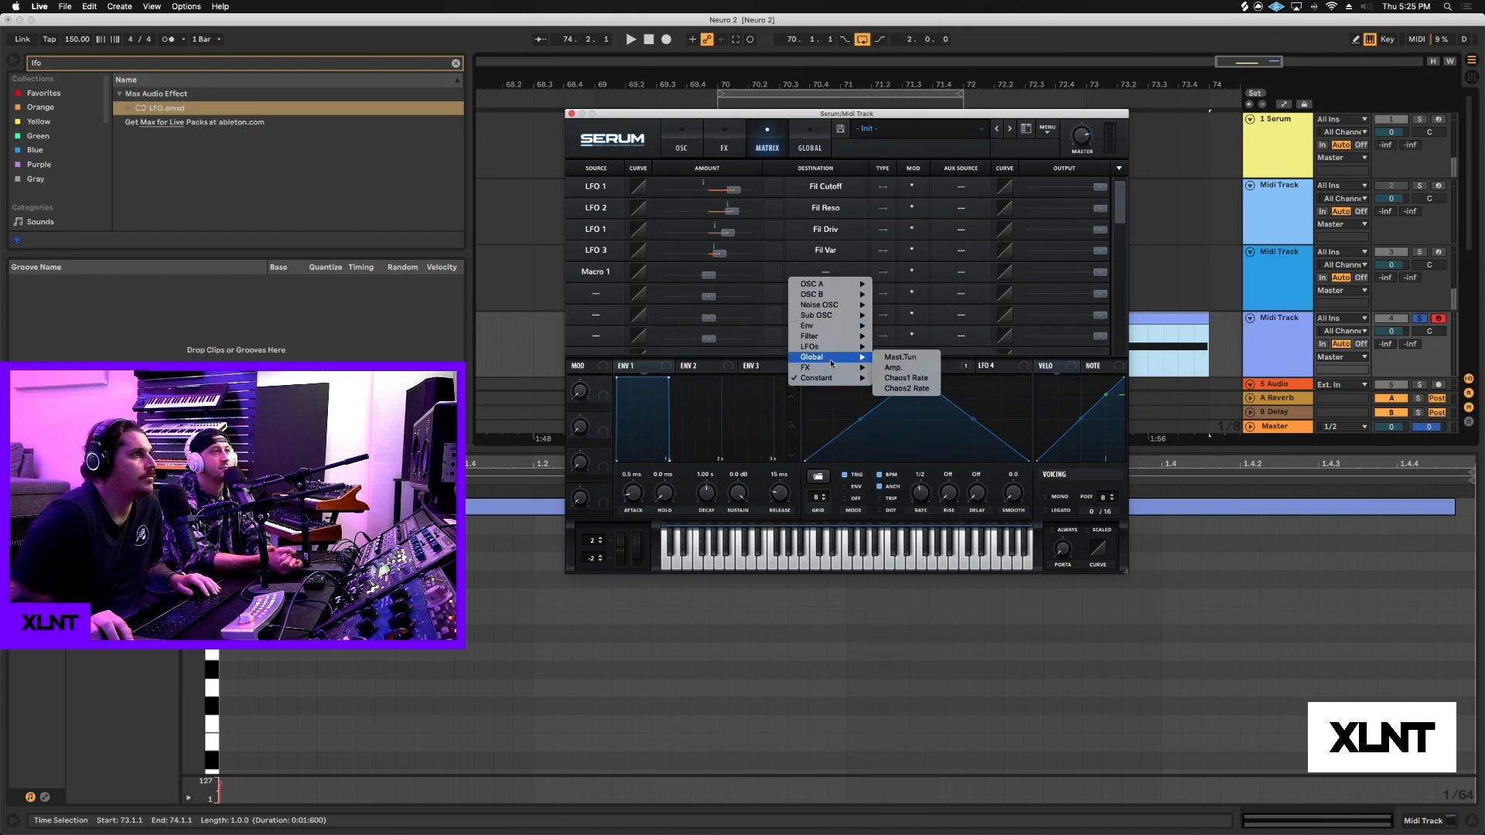
click(900, 356)
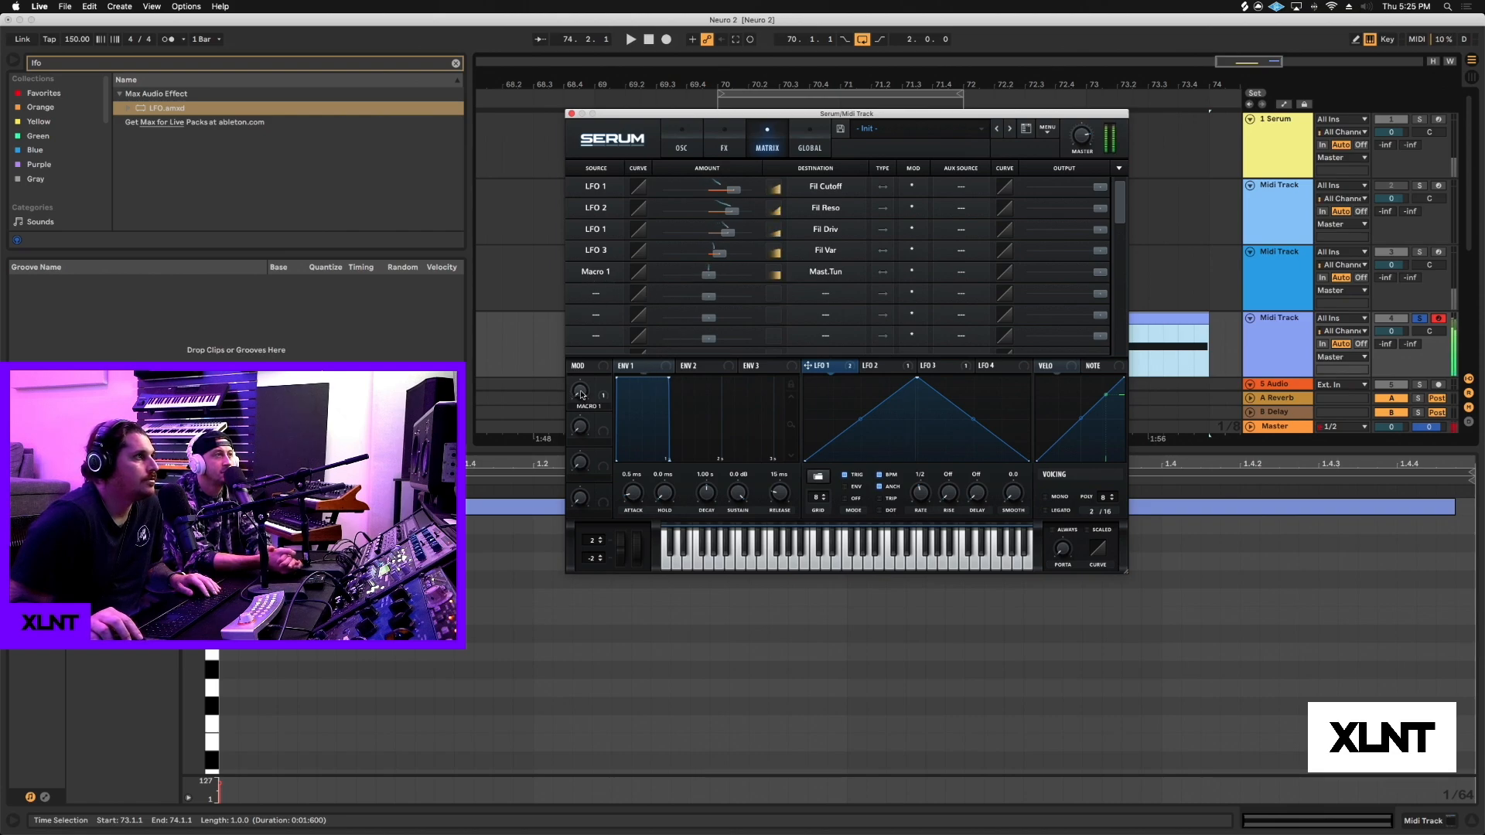
Step: Give the Macro 1 to Mast.Tun routing a small positive amount and test it by sweeping Macro 1
drag(579, 391, 580, 381)
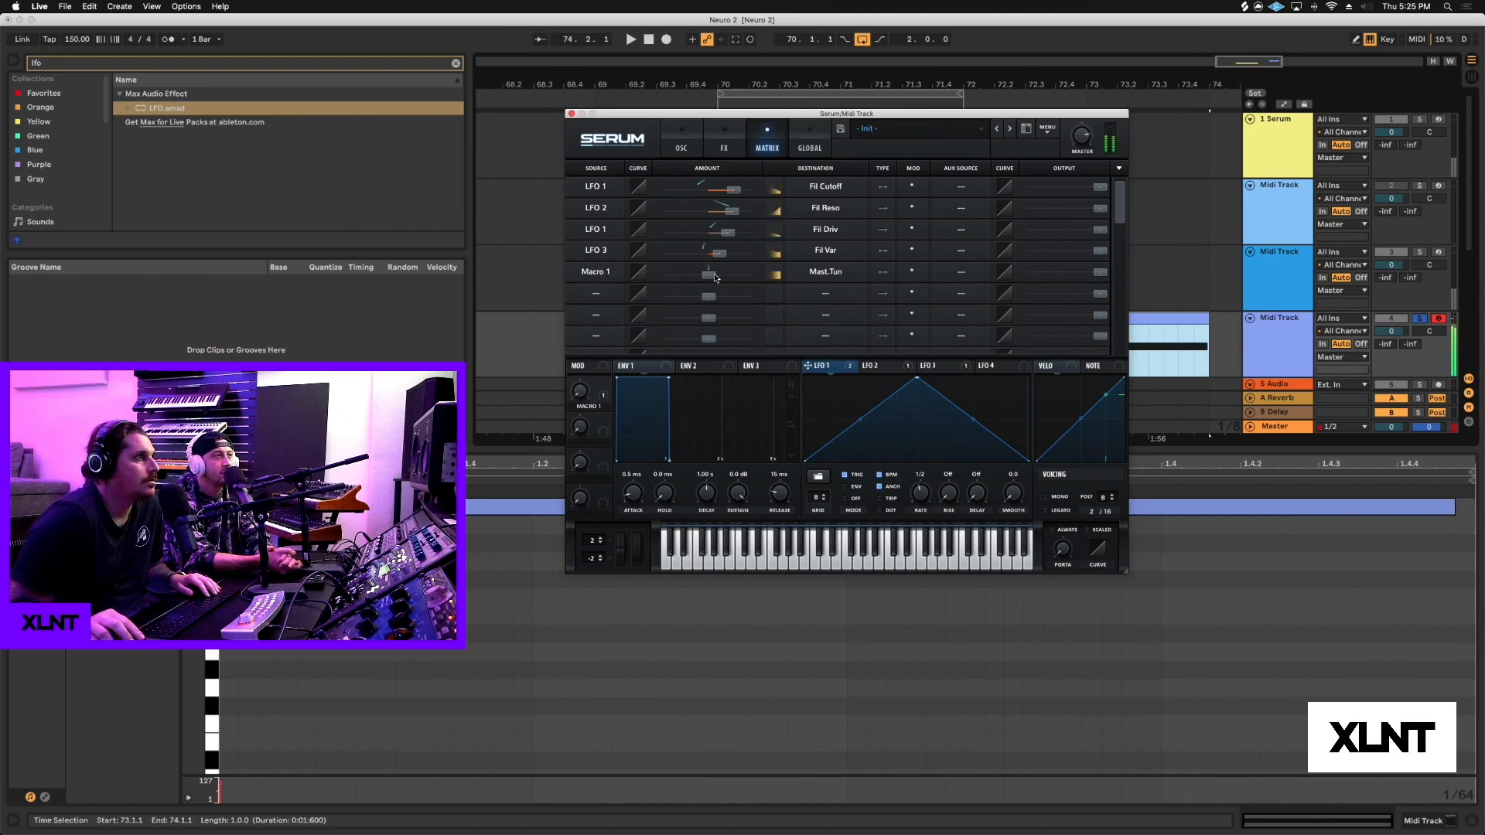
drag(711, 277, 714, 280)
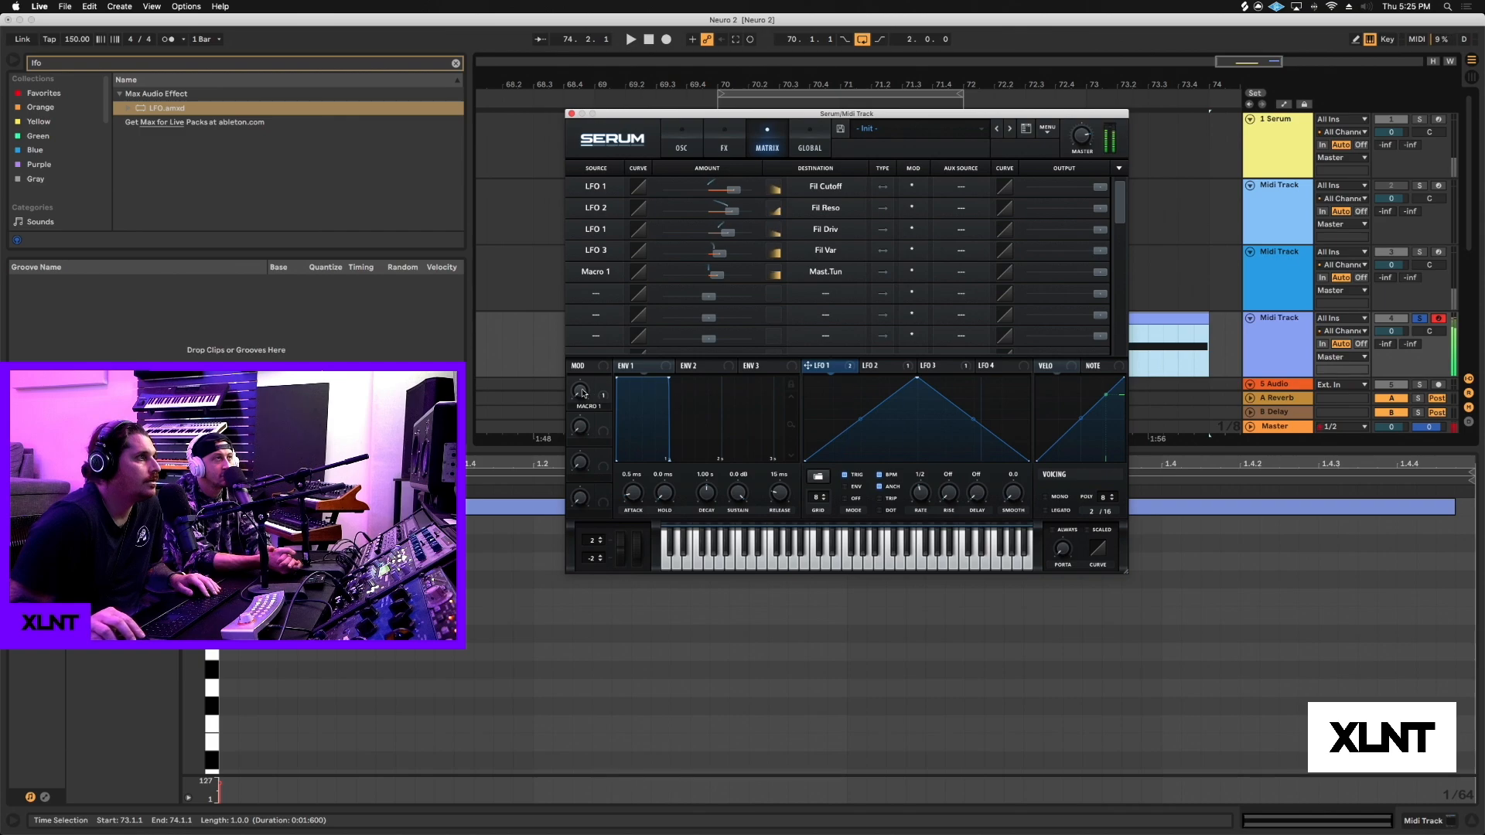
drag(583, 393, 583, 290)
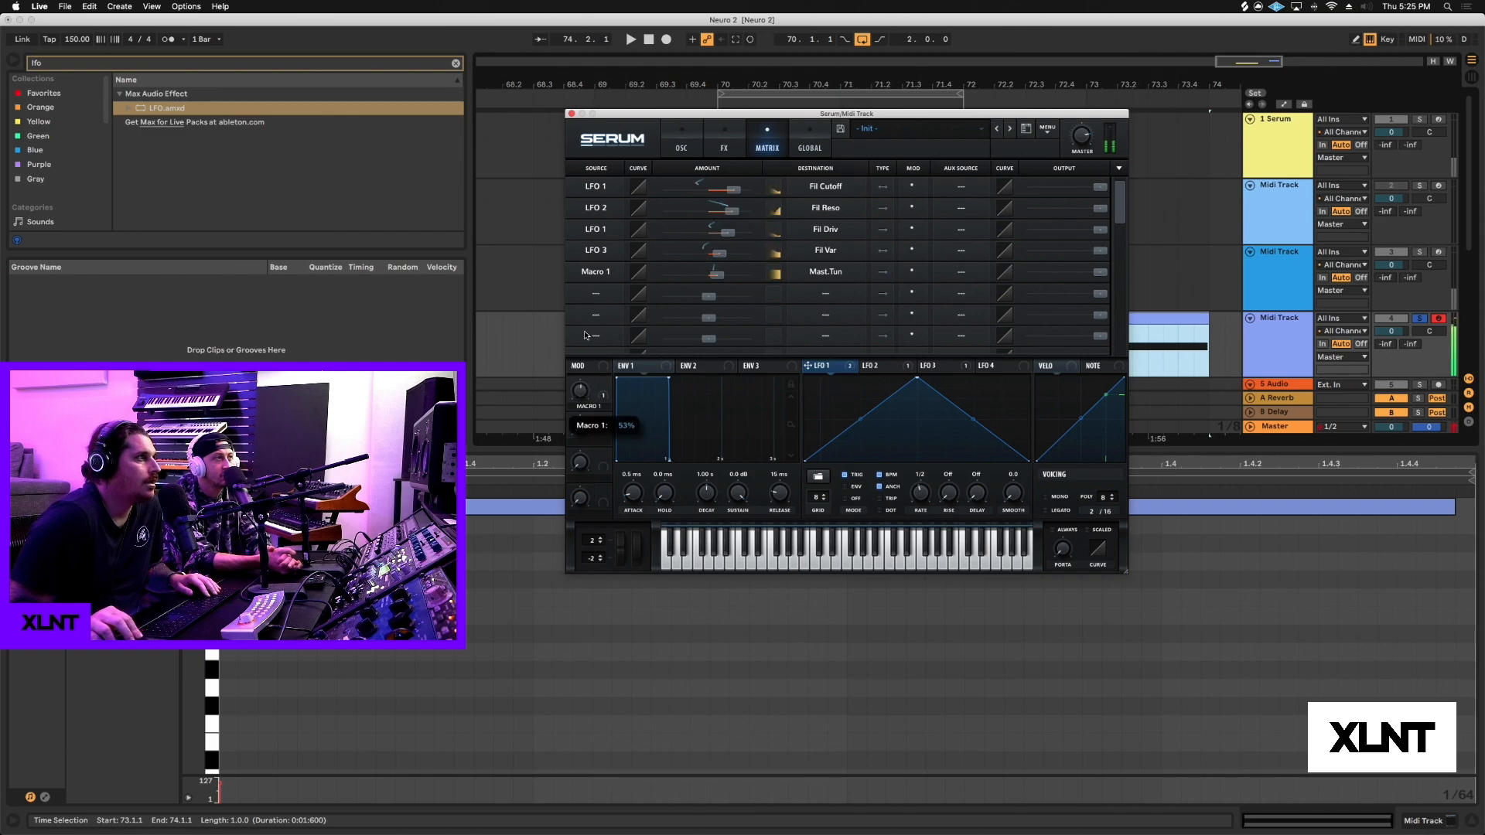
drag(590, 379, 611, 239)
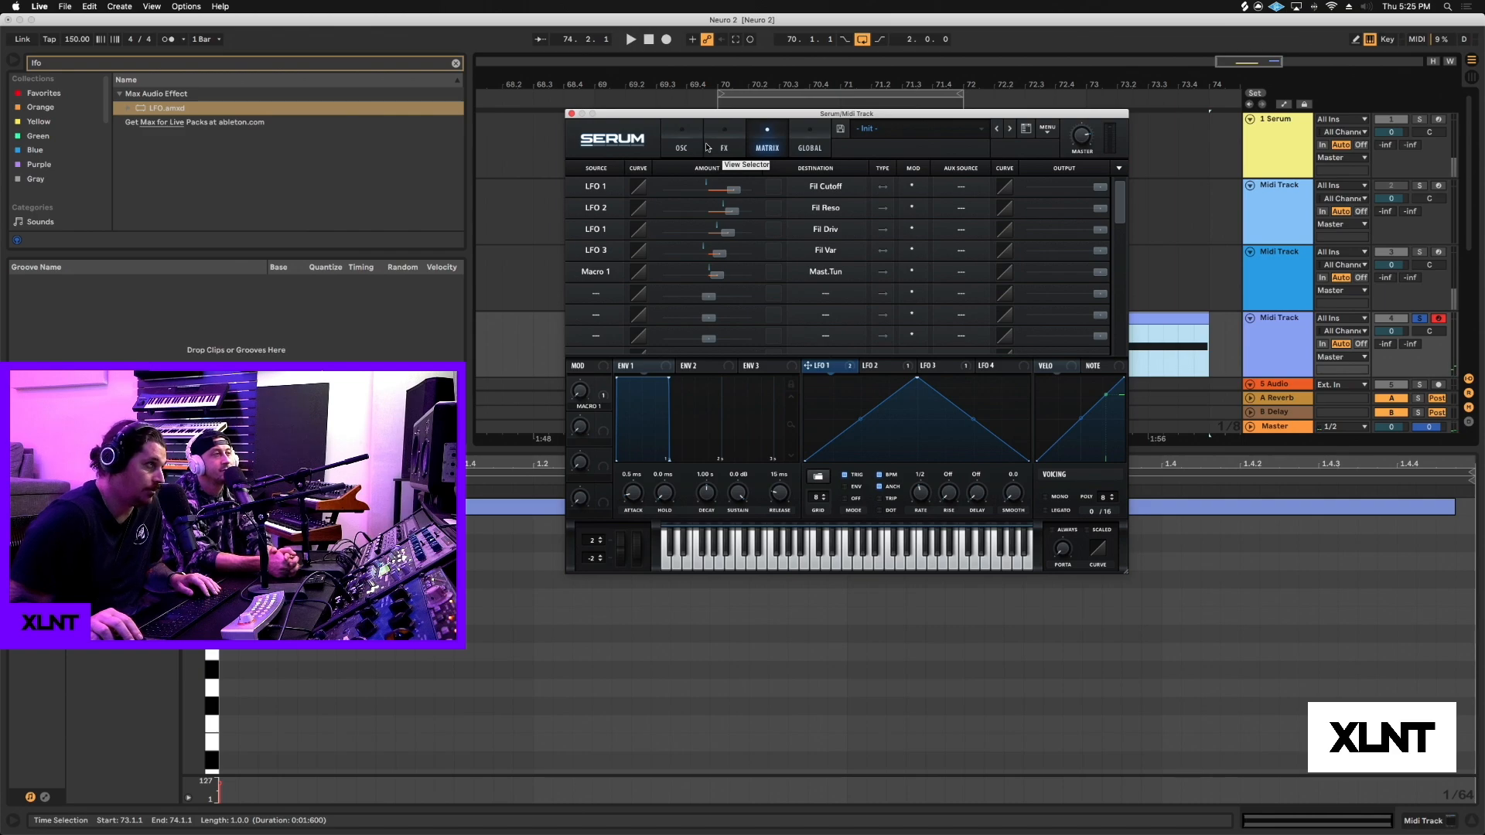
Step: Assign Macro 1 to the filter's Cutoff control and adjust the modulation amount
click(691, 148)
click(1164, 327)
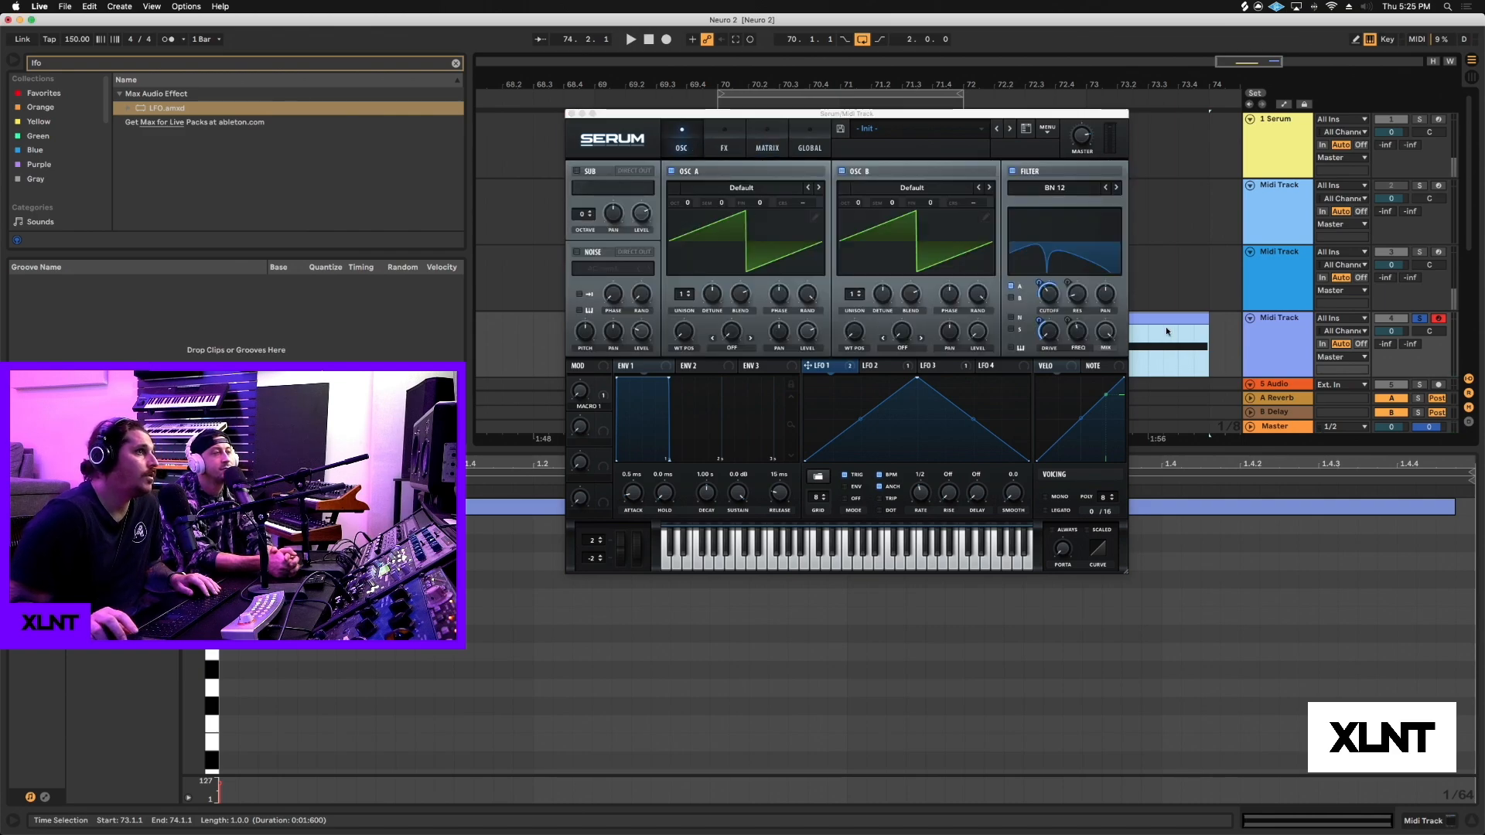
click(581, 400)
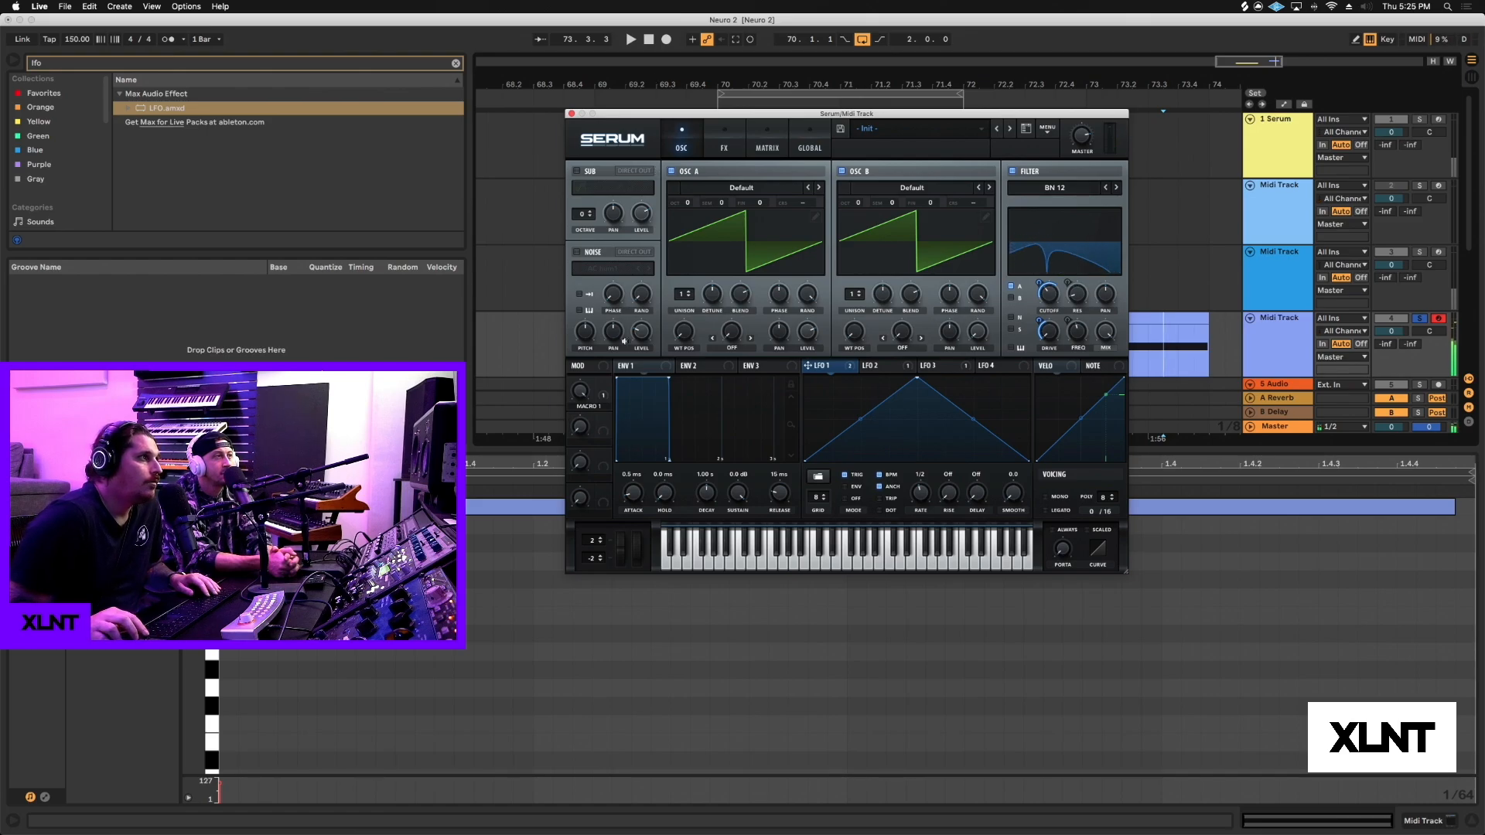
drag(605, 394, 1036, 300)
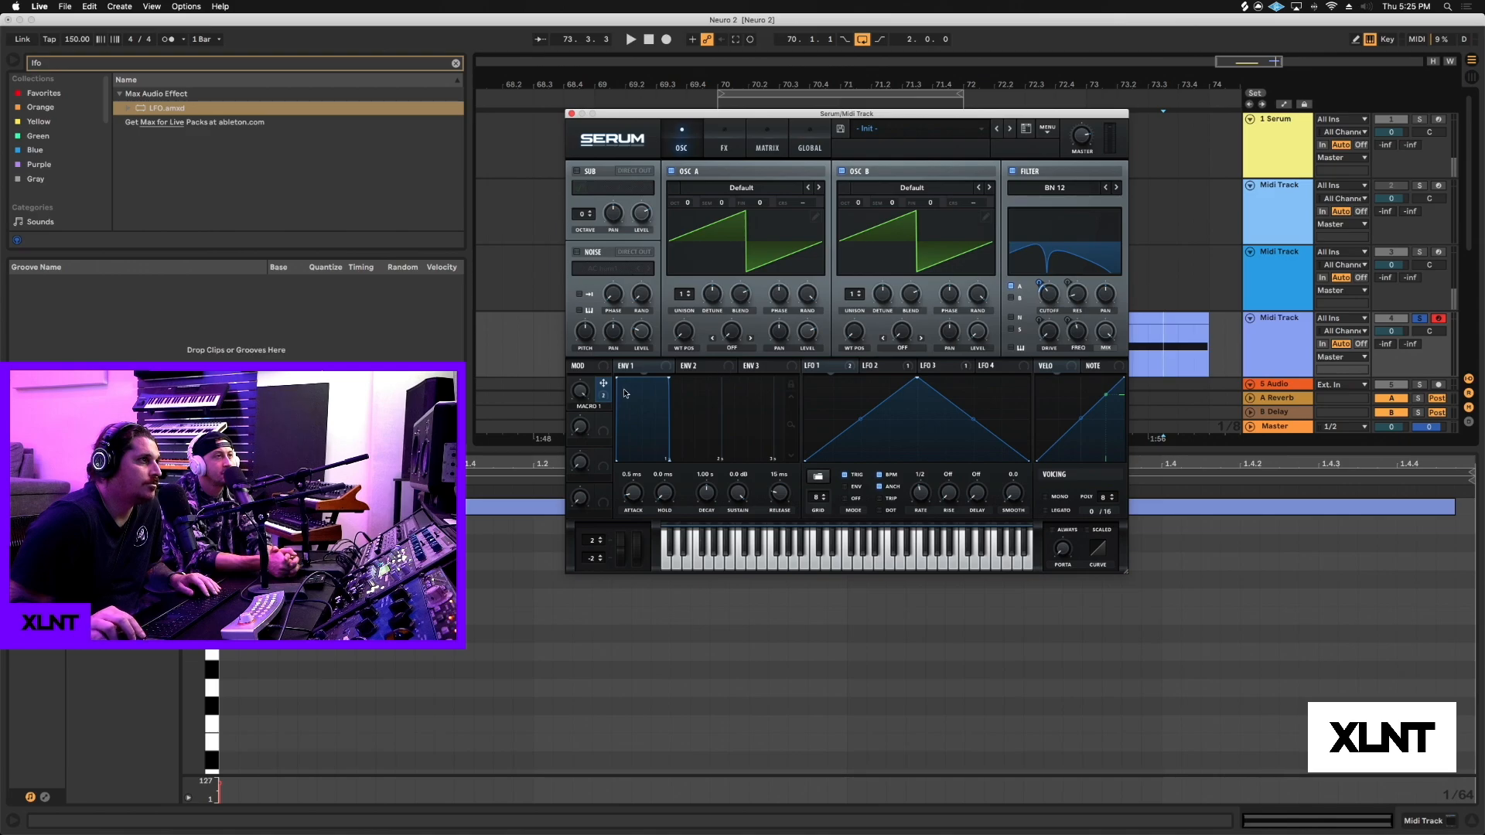
mouse_move(580, 391)
mouse_down()
mouse_move(582, 485)
mouse_move(558, 511)
mouse_move(580, 390)
mouse_up()
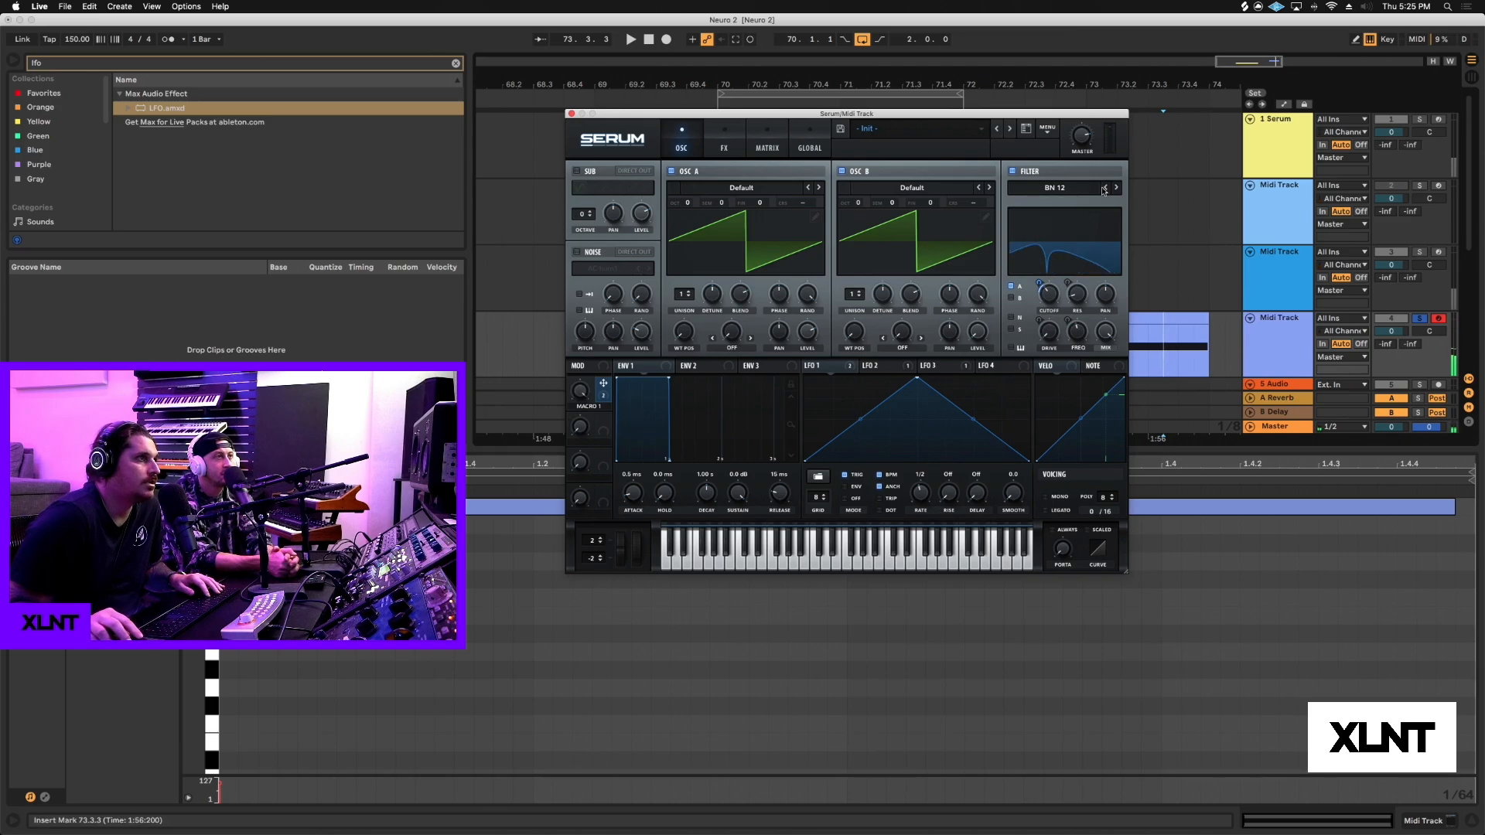
drag(1041, 287, 1043, 270)
Step: Audition the patch's filter modulation while turning the Macro 1 knob
key(a)
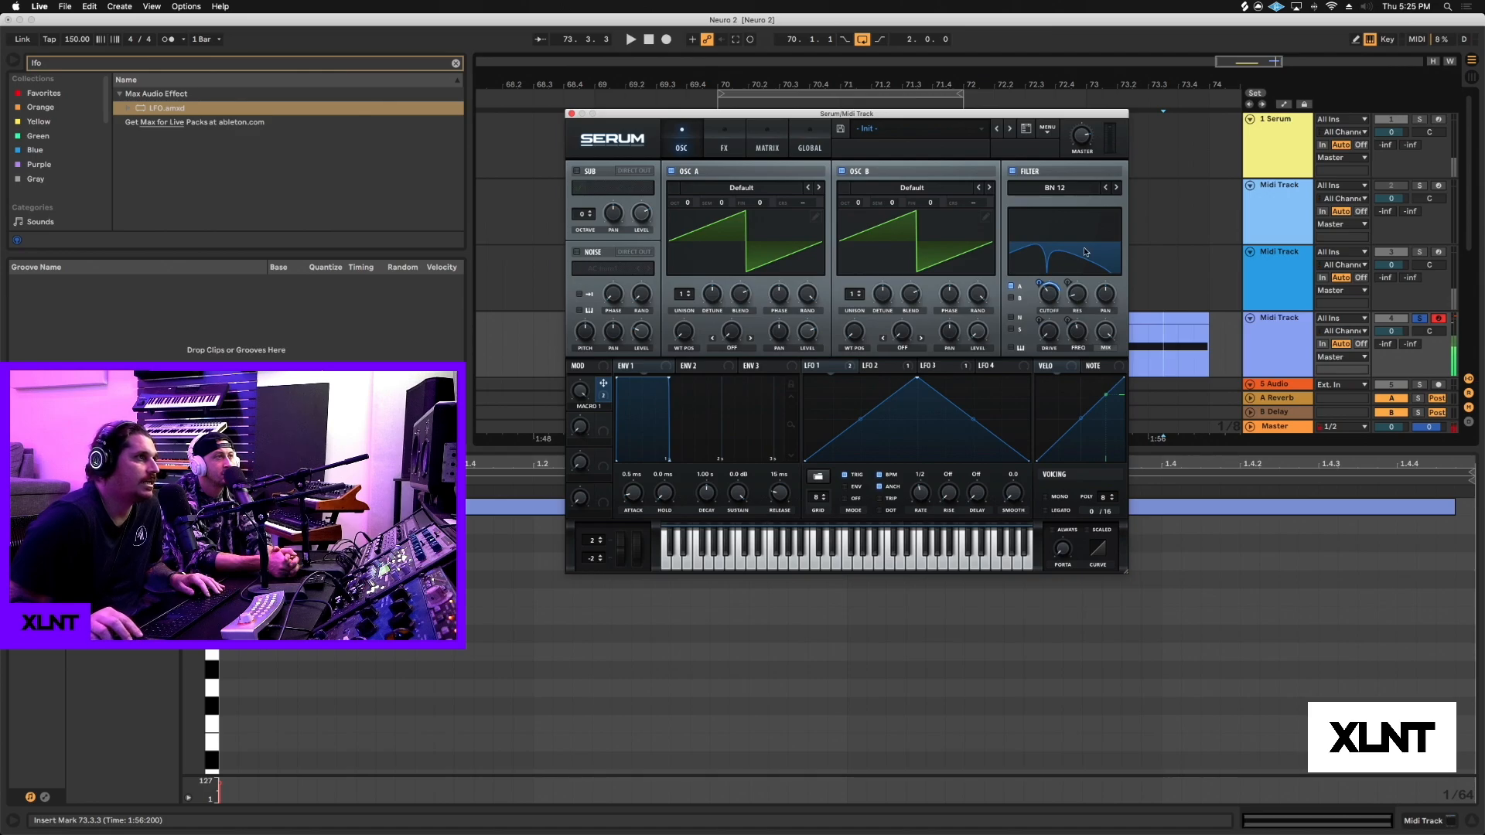
mouse_move(1041, 286)
key(a)
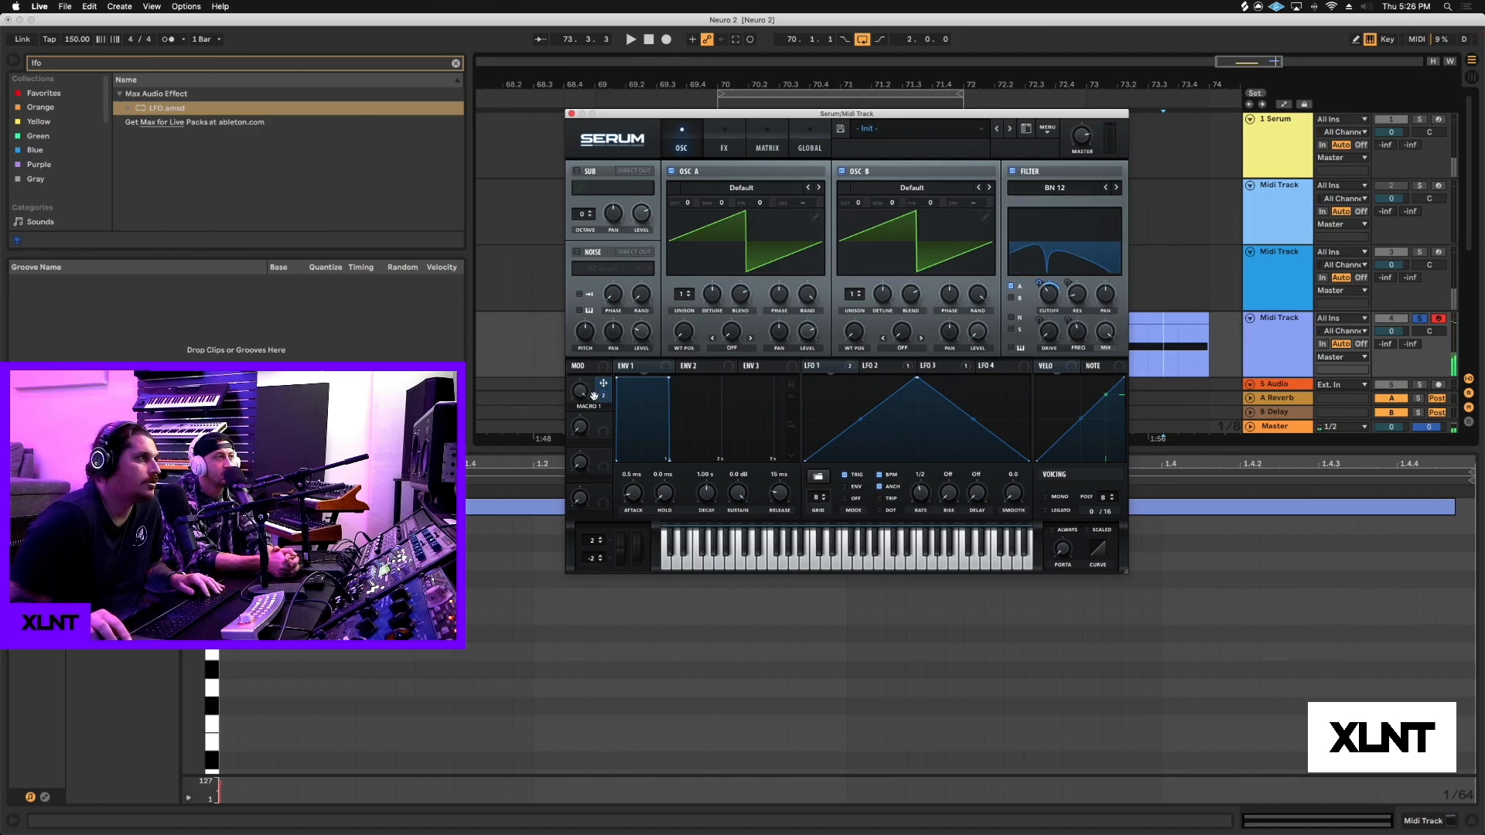
drag(583, 392, 568, 514)
Step: Turn on Mono, Legato and Always in the voicing settings, raise the portamento time and audition the glide
key(a)
key(a)
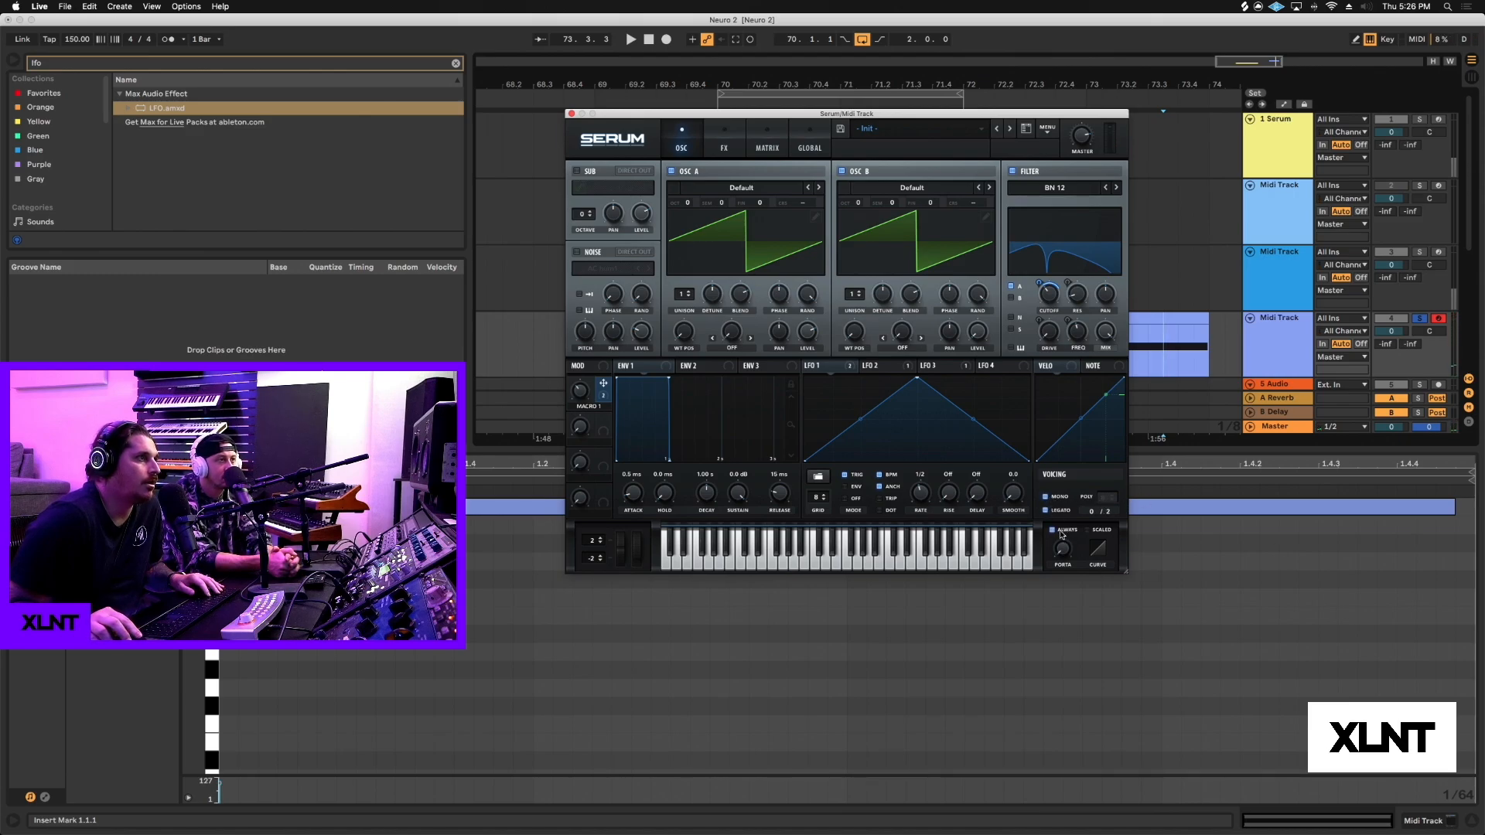
drag(1063, 546, 1065, 509)
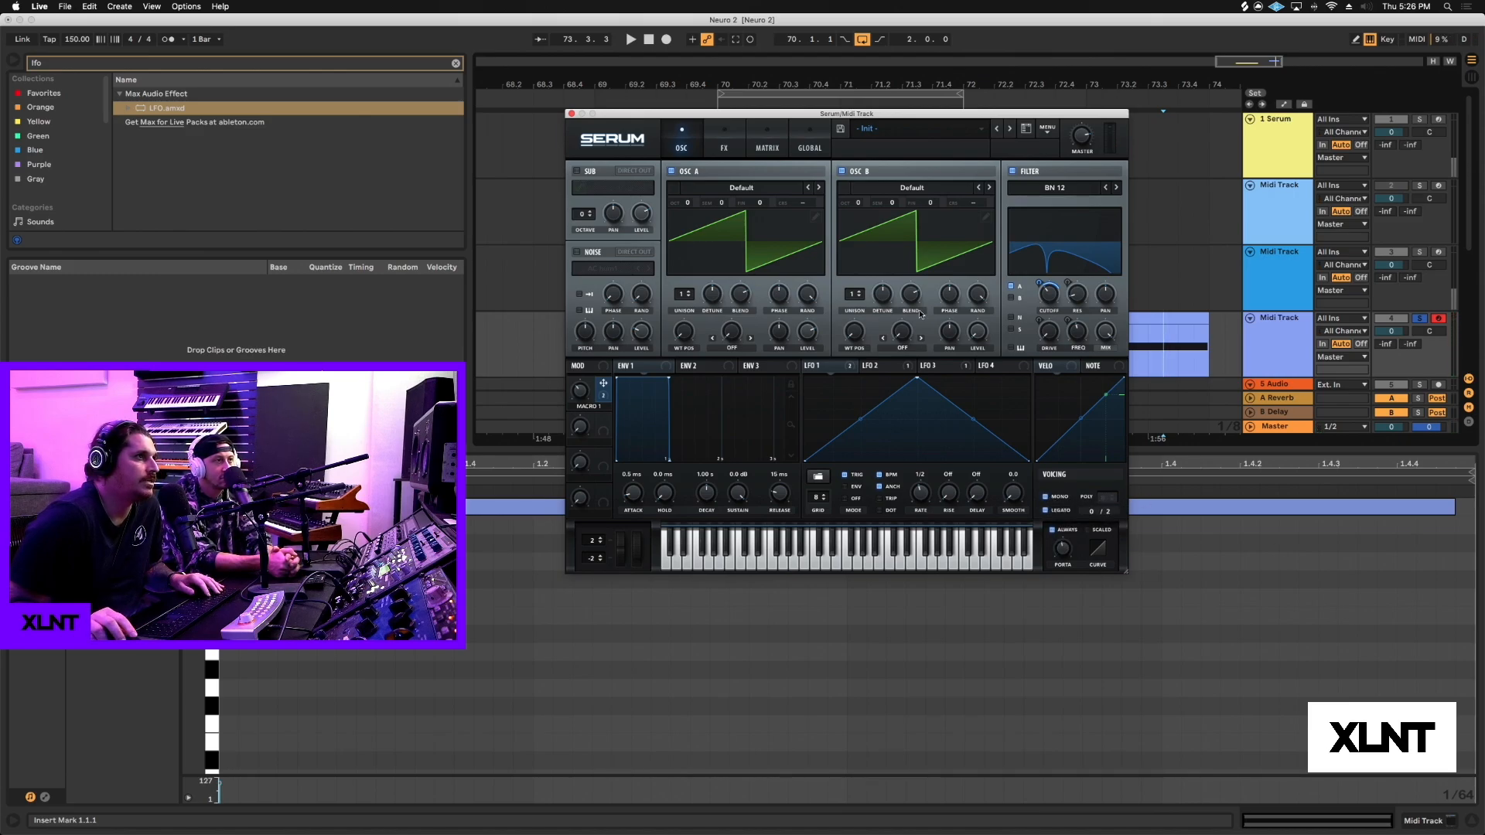
key(a)
Step: Assign Macro 1 to the filter's Res control with an amount of about 22 and audition it while turning Macro 1
drag(604, 387, 1049, 325)
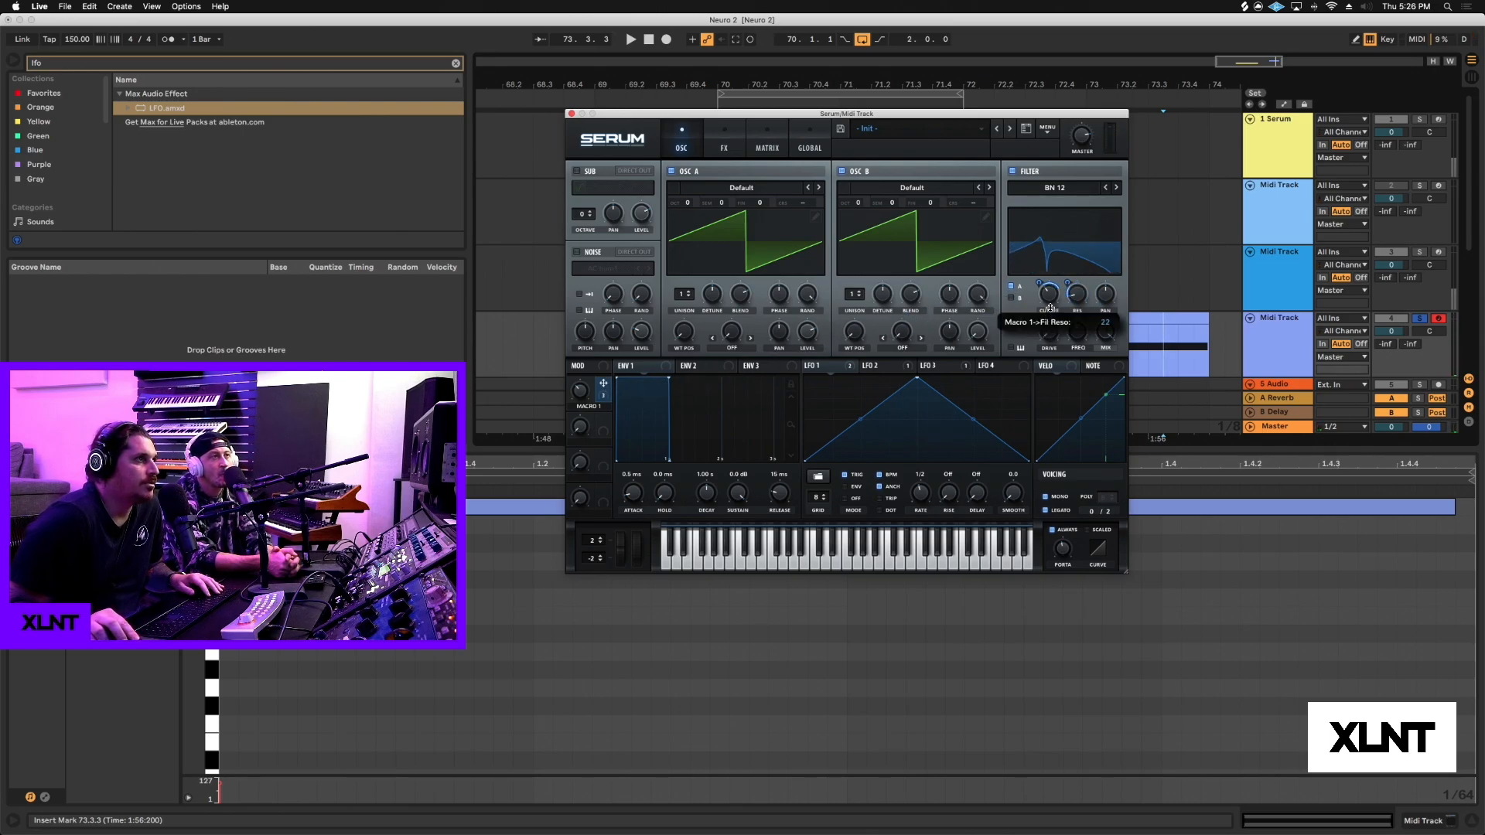
key(a)
mouse_move(580, 392)
mouse_down()
mouse_move(582, 411)
mouse_move(582, 379)
mouse_up()
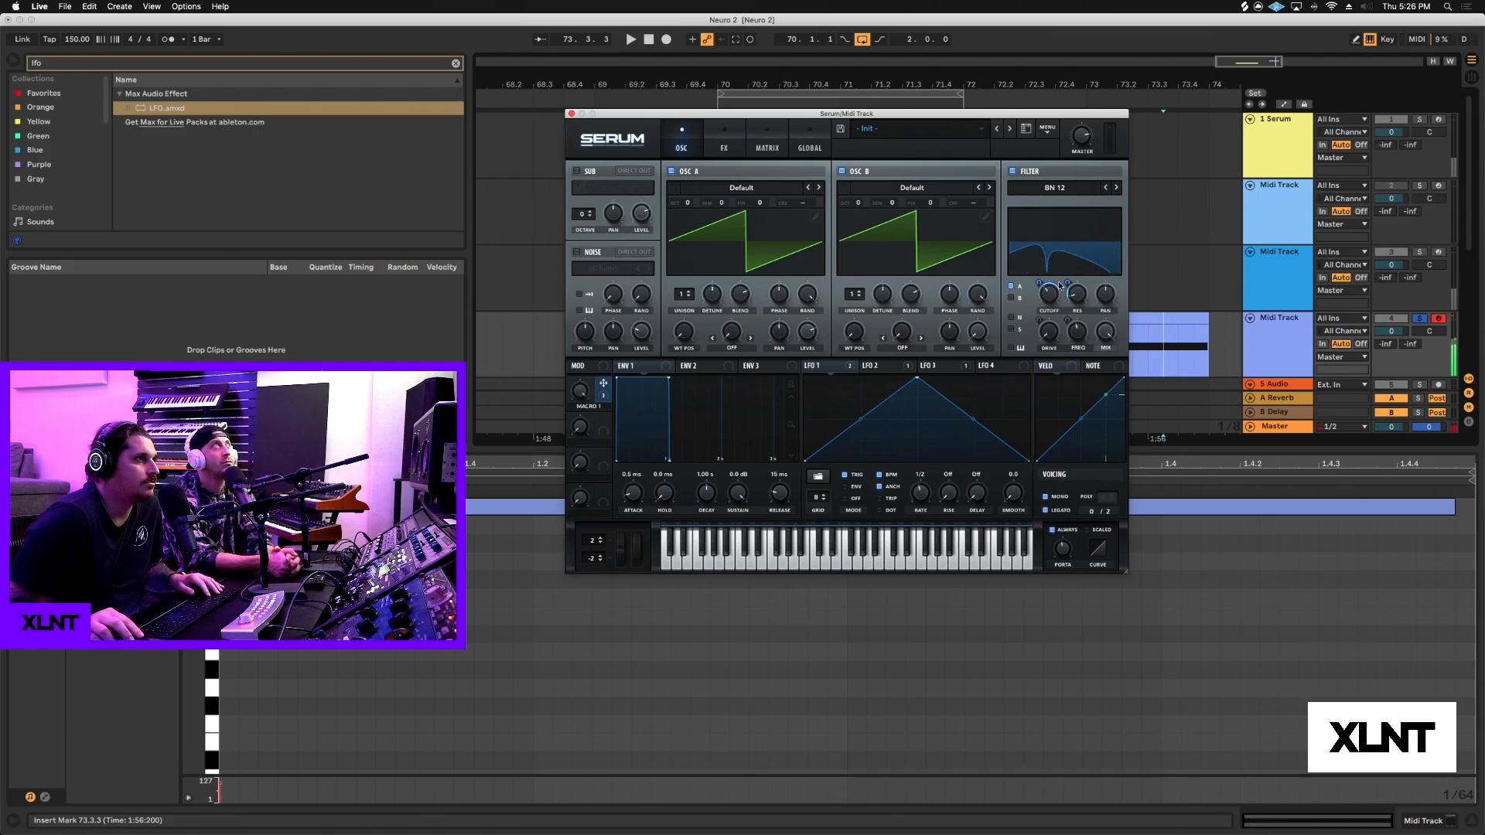
mouse_move(1066, 281)
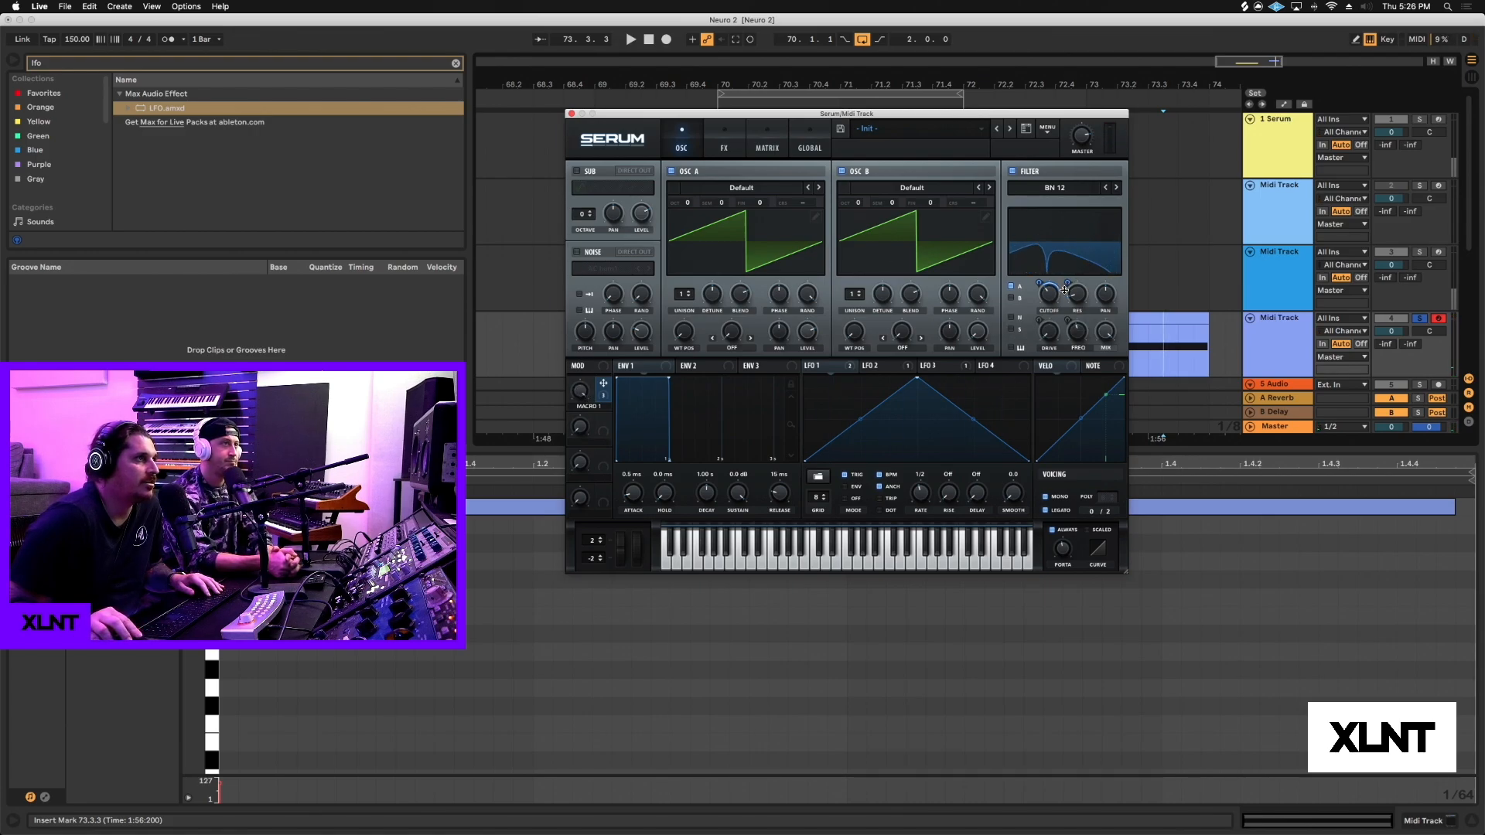
key(a)
drag(580, 392, 601, 467)
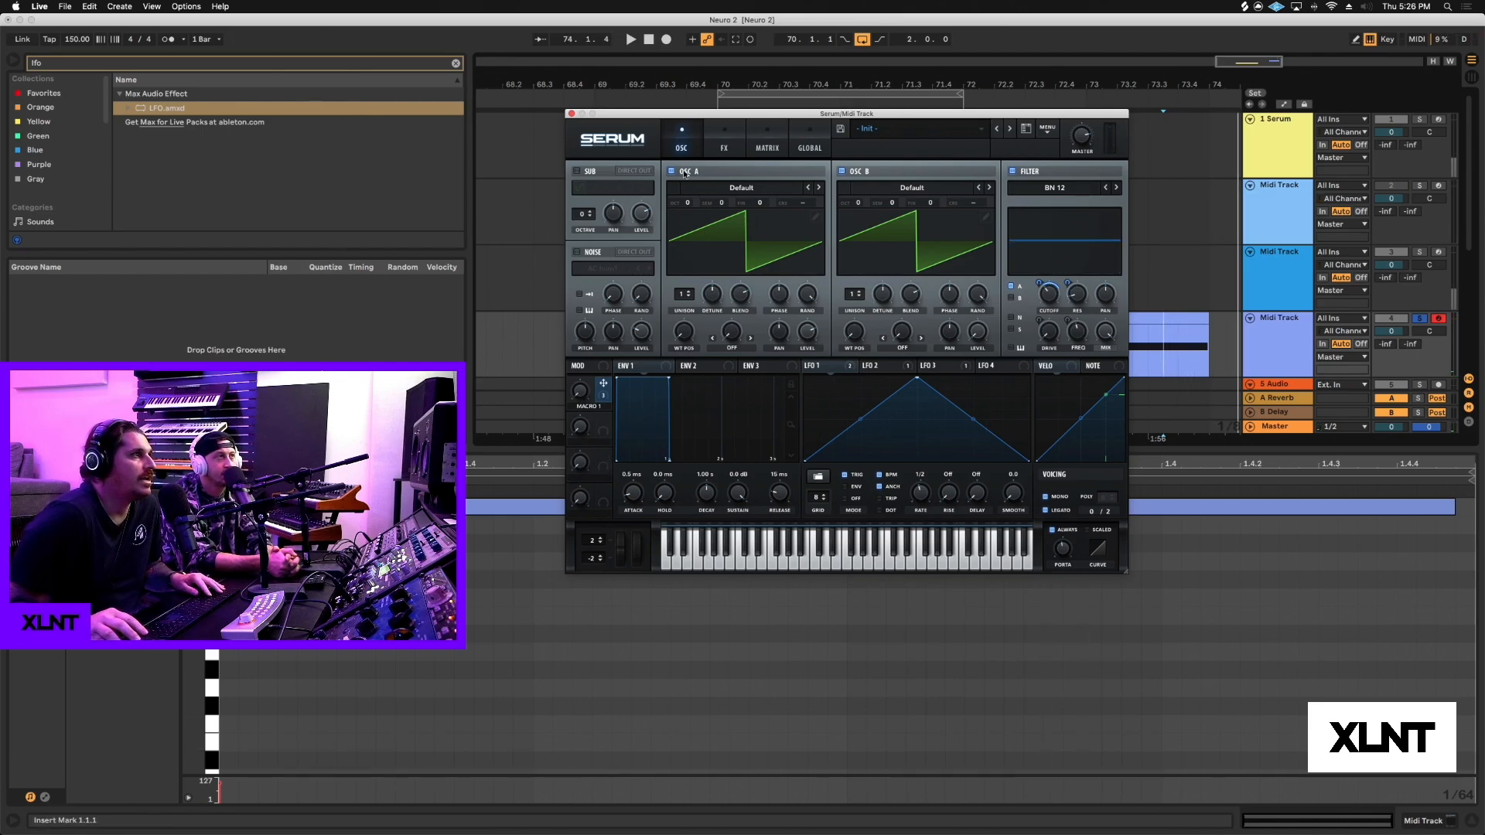
Step: Give OSC A 7 unison voices and OSC B 3, raise OSC B one octave, adjust its detune and route it through the filter
mouse_move(695, 292)
mouse_down()
mouse_move(709, 292)
mouse_move(715, 331)
mouse_move(742, 319)
mouse_up()
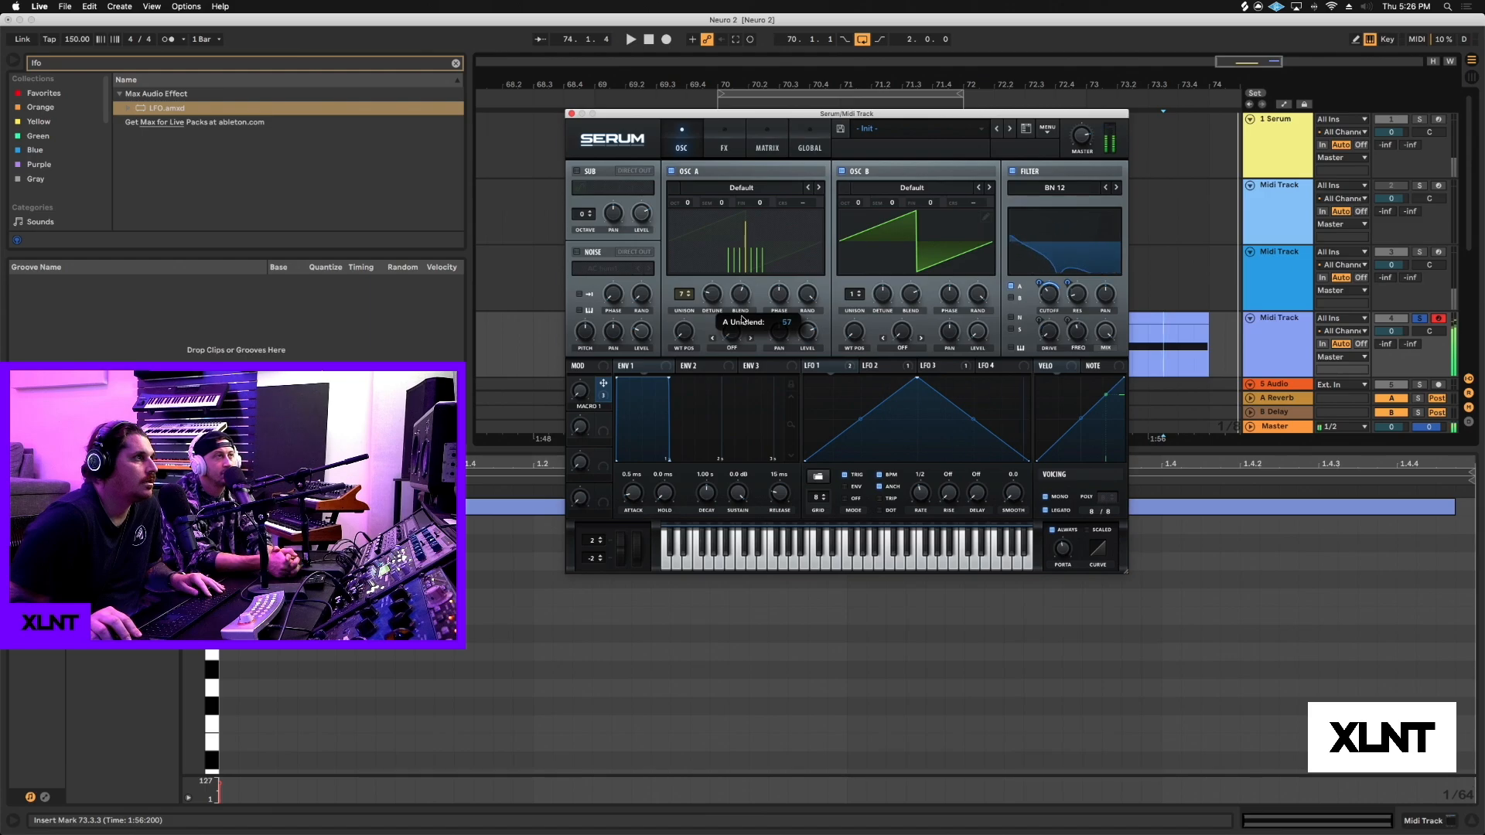
mouse_move(855, 297)
mouse_down()
mouse_move(856, 280)
mouse_move(861, 308)
mouse_up()
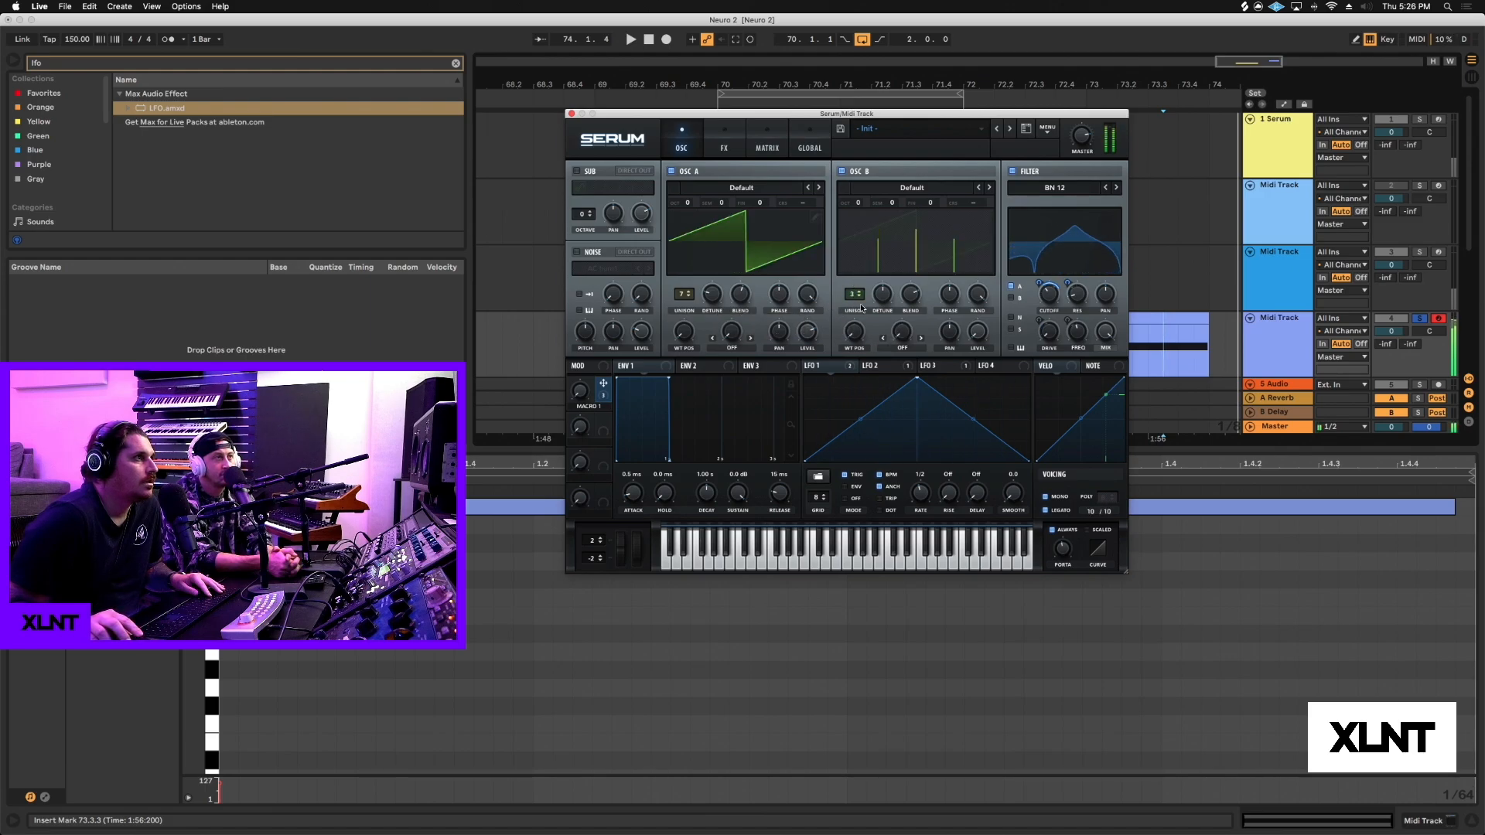
drag(860, 204, 859, 188)
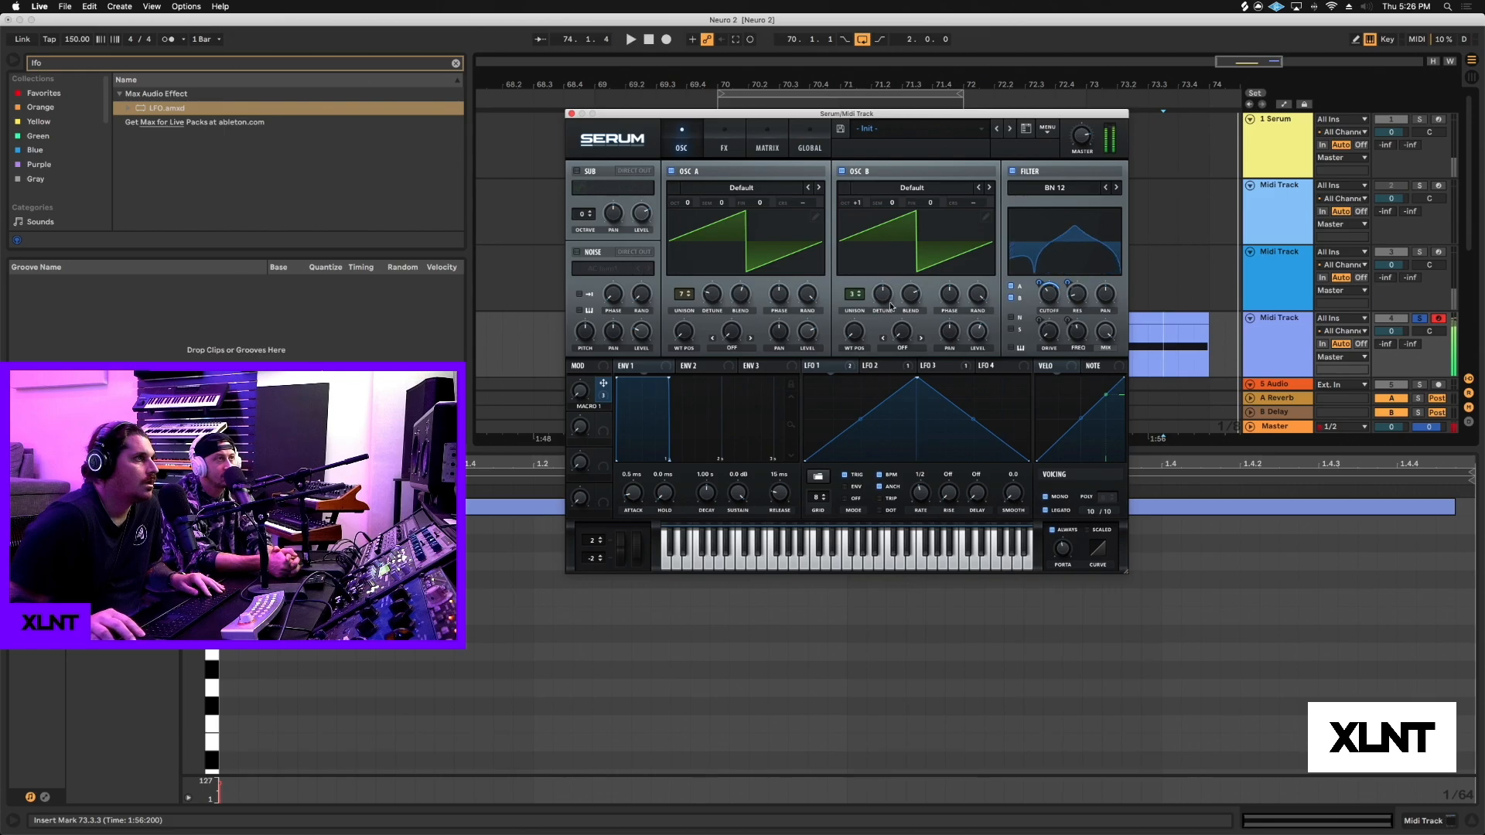
drag(891, 305, 886, 320)
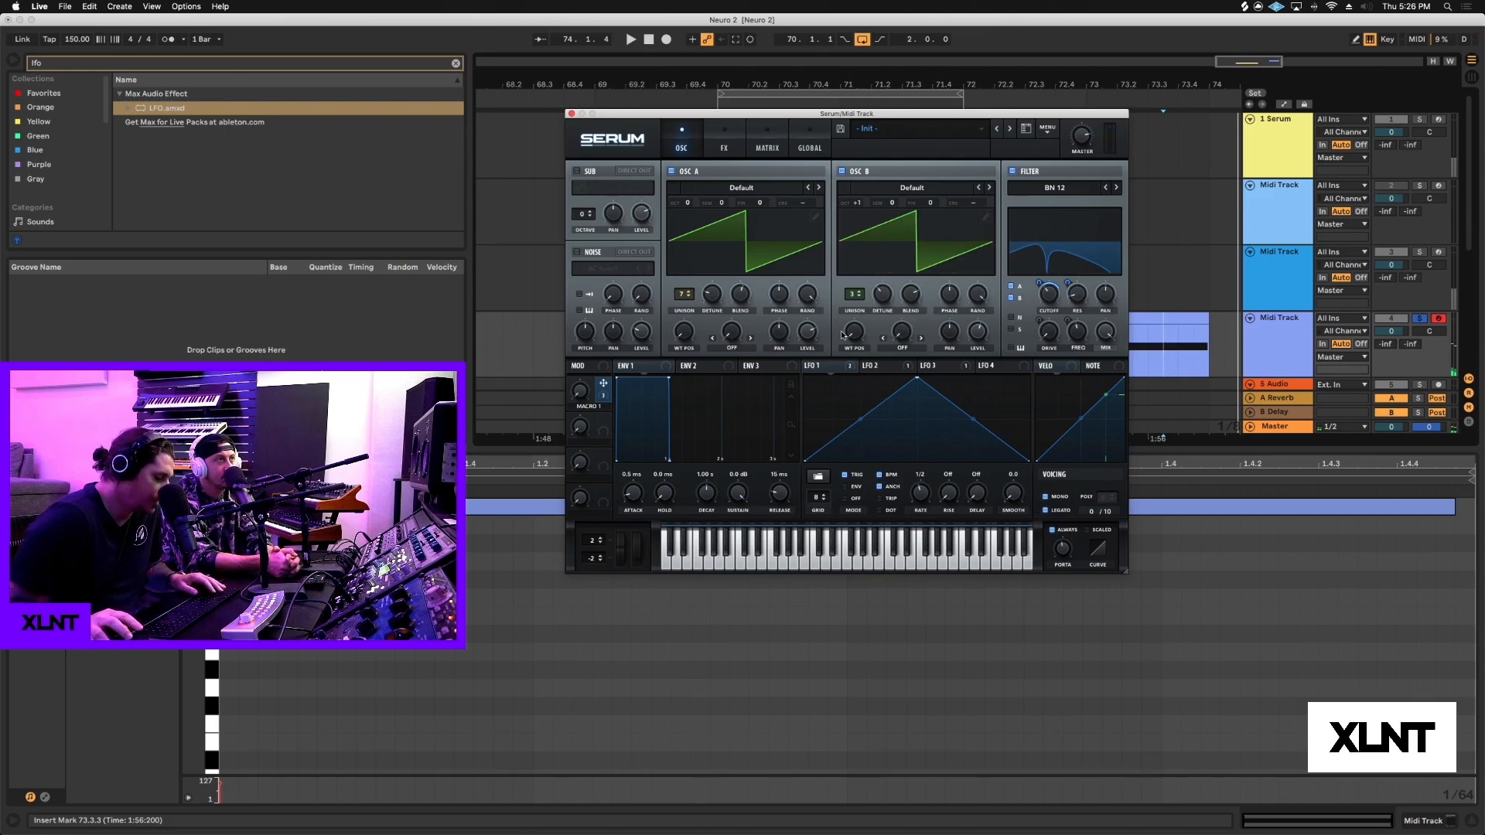
Step: Review the effects chain against the oscillator and filter settings while auditioning the patch
click(729, 145)
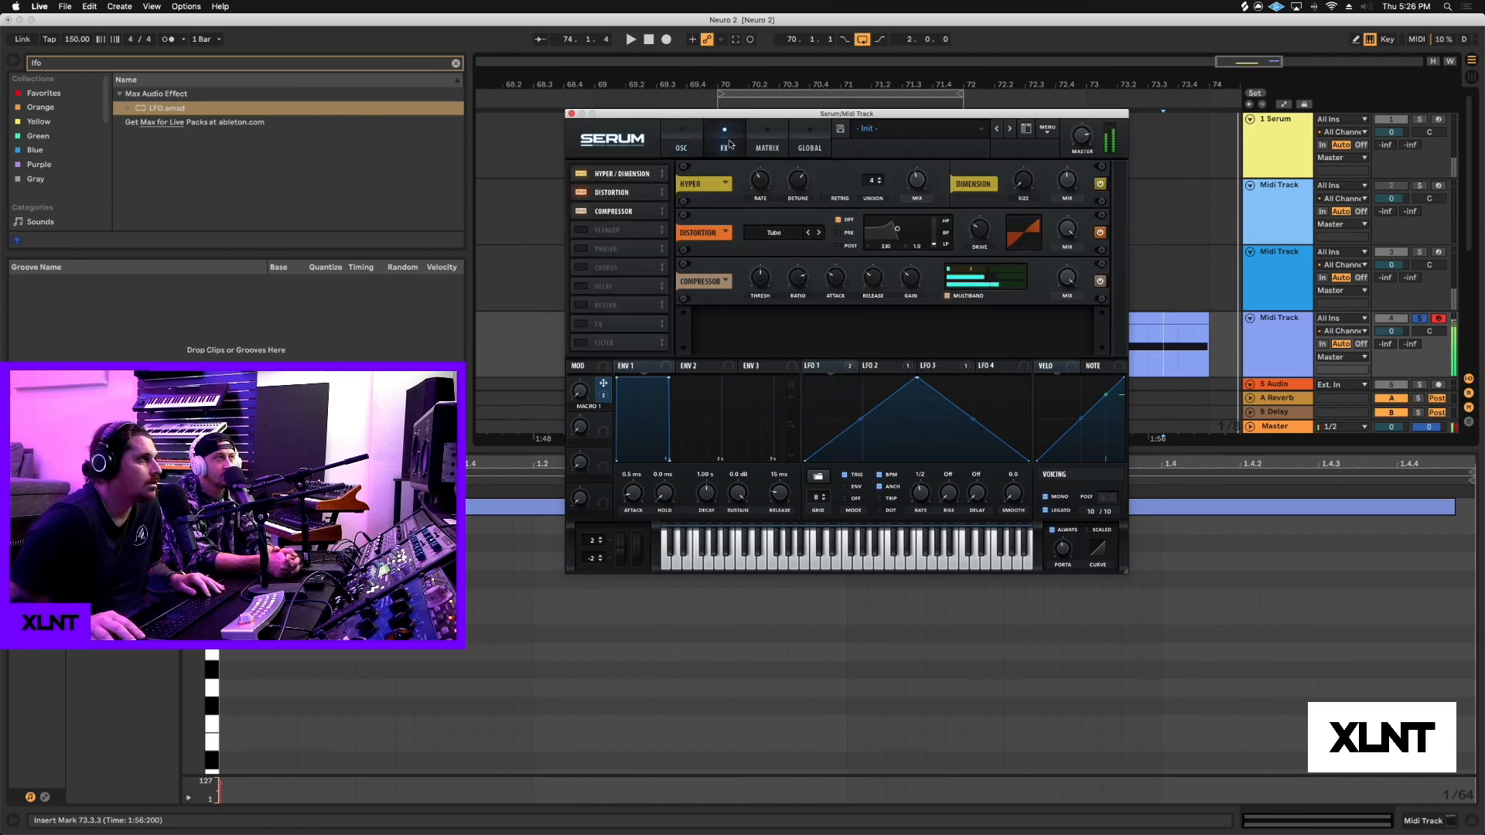
click(678, 143)
click(730, 147)
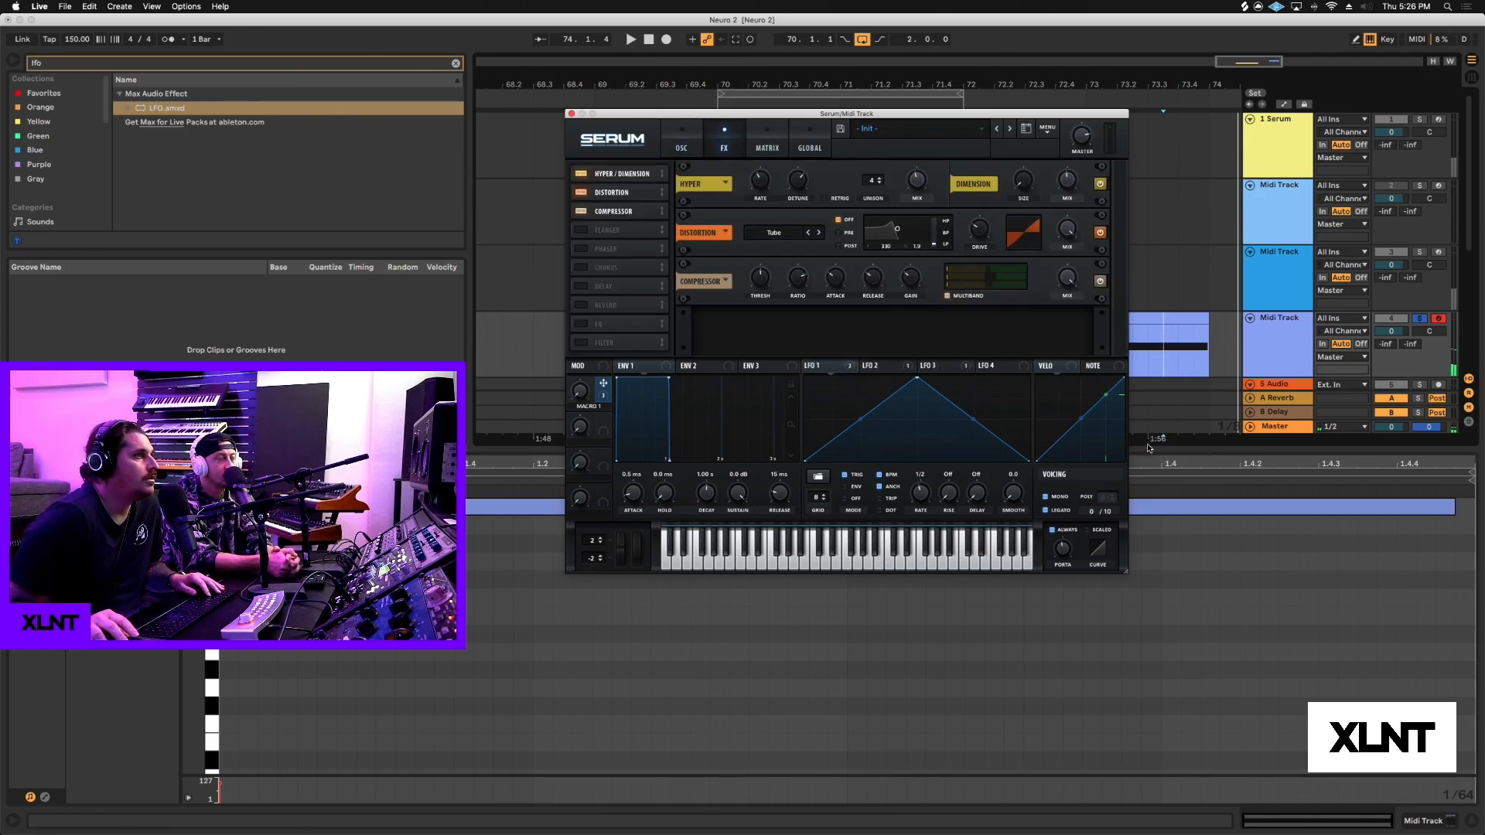
click(696, 135)
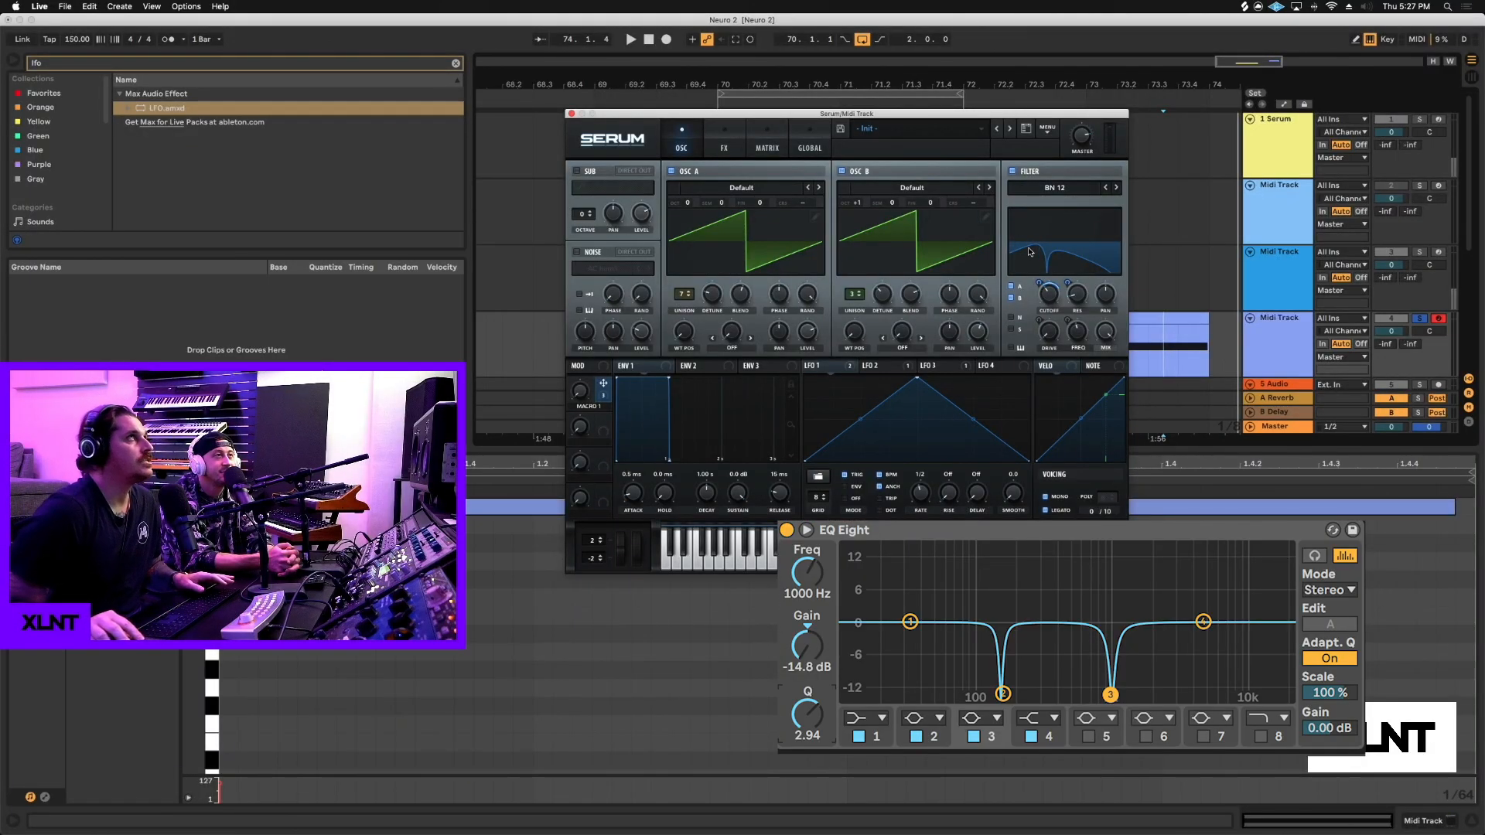
click(731, 145)
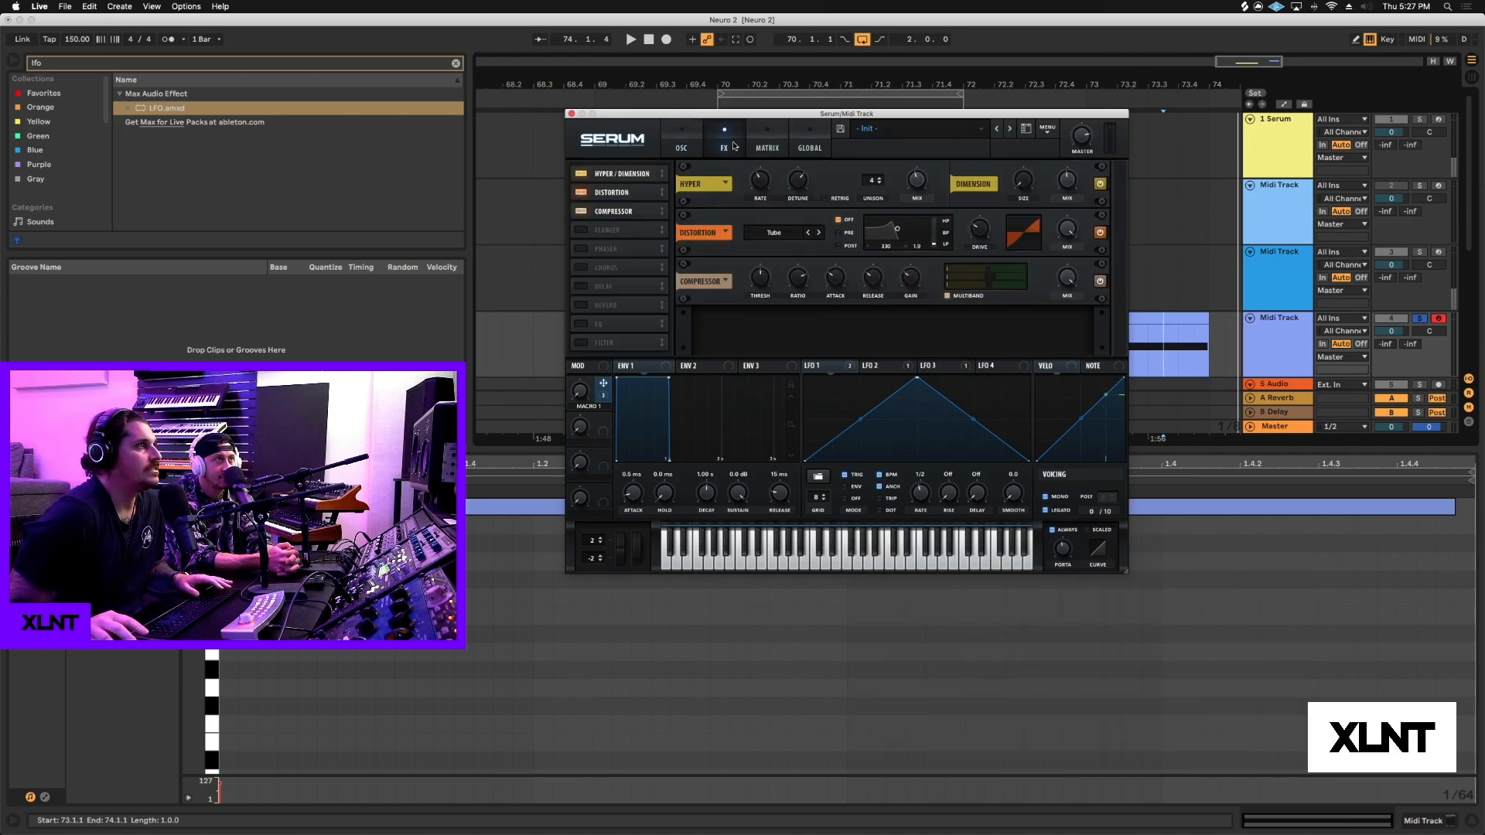
Step: Turn on the EQ effect, switch its low band to a peak shape, adjust that peak and audition it
click(585, 330)
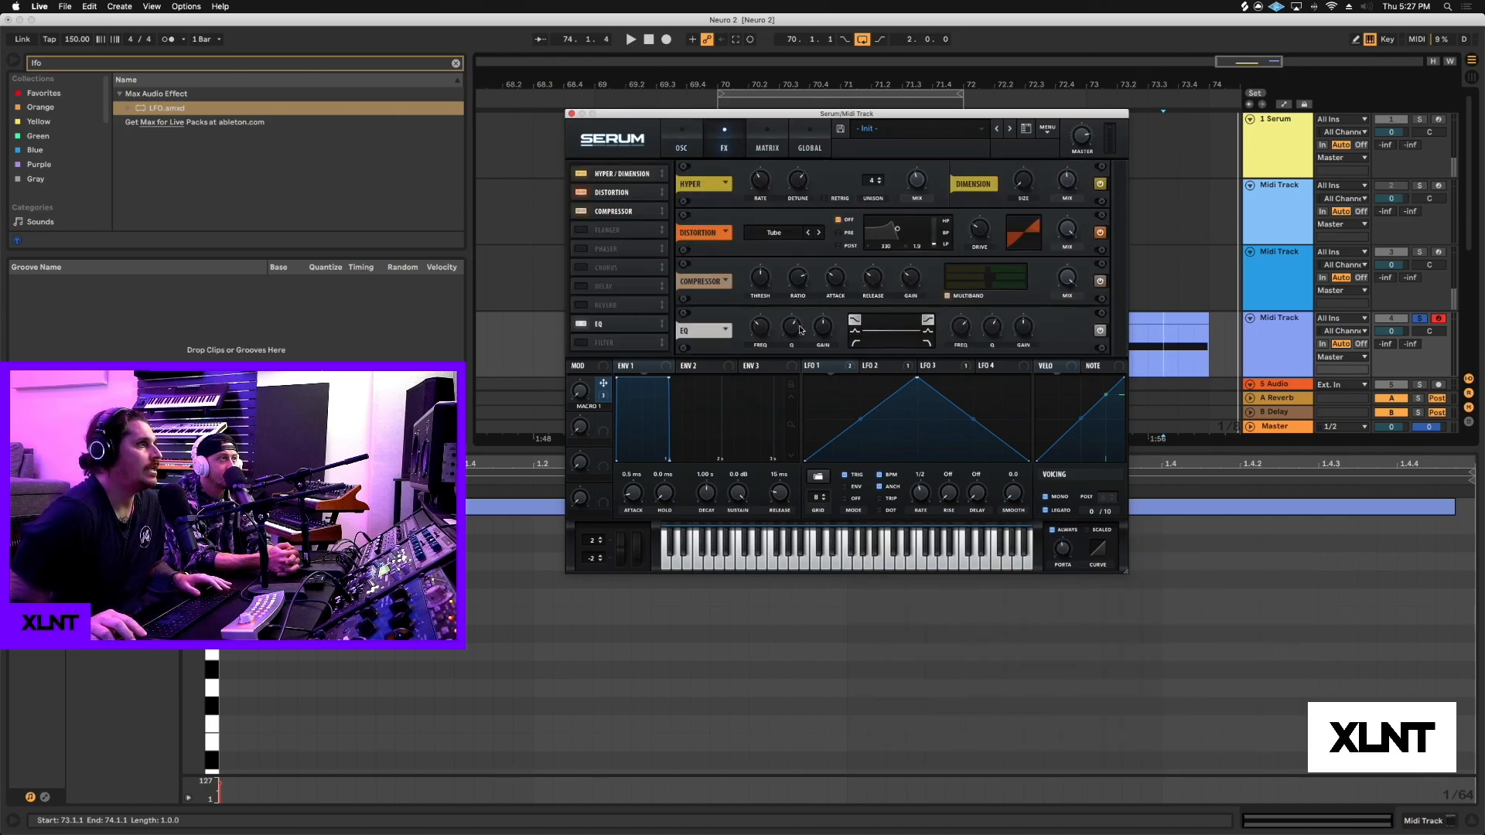
click(855, 331)
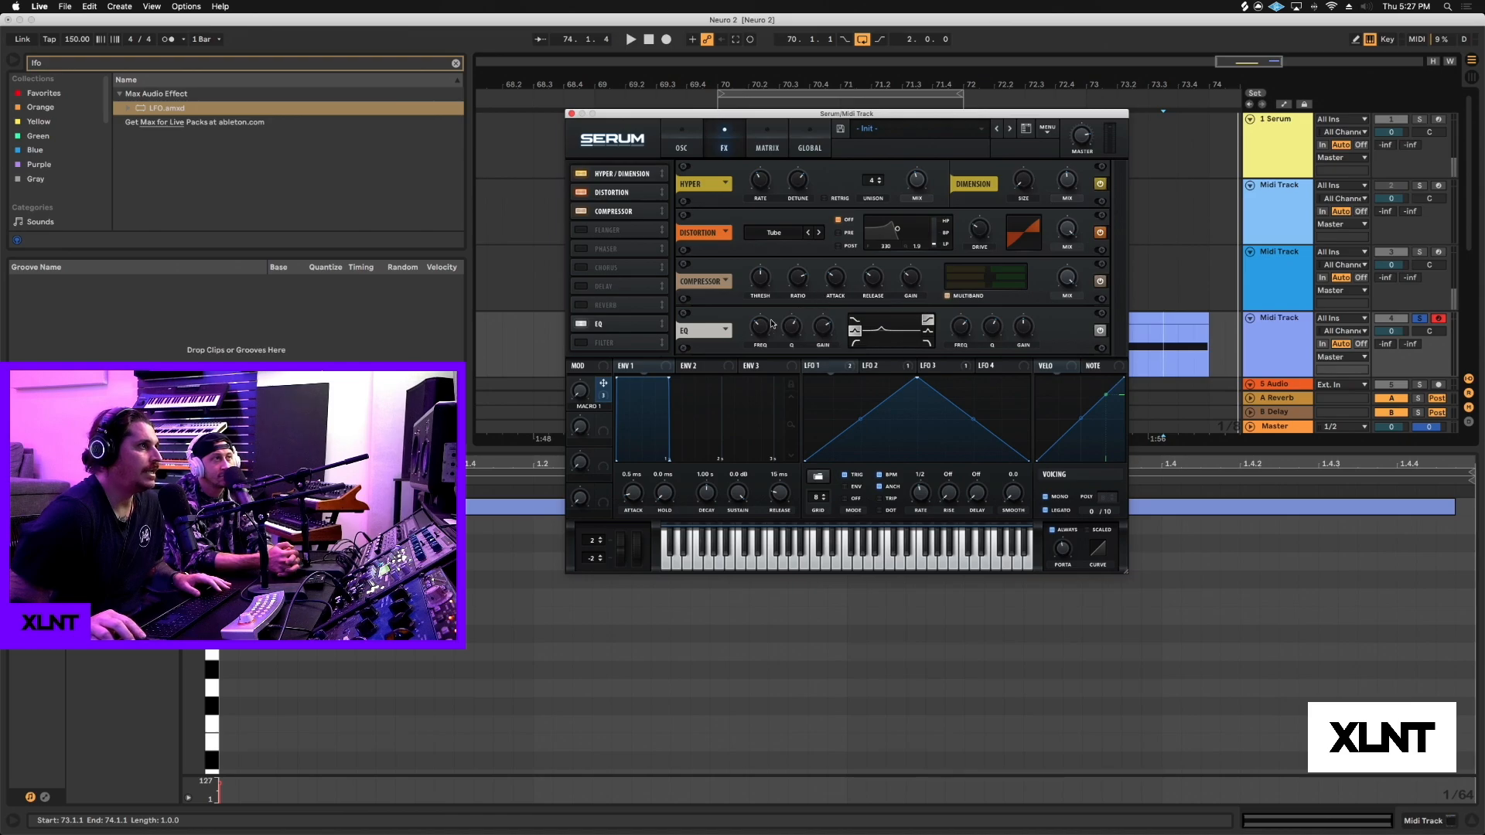
drag(797, 340, 792, 319)
key(space)
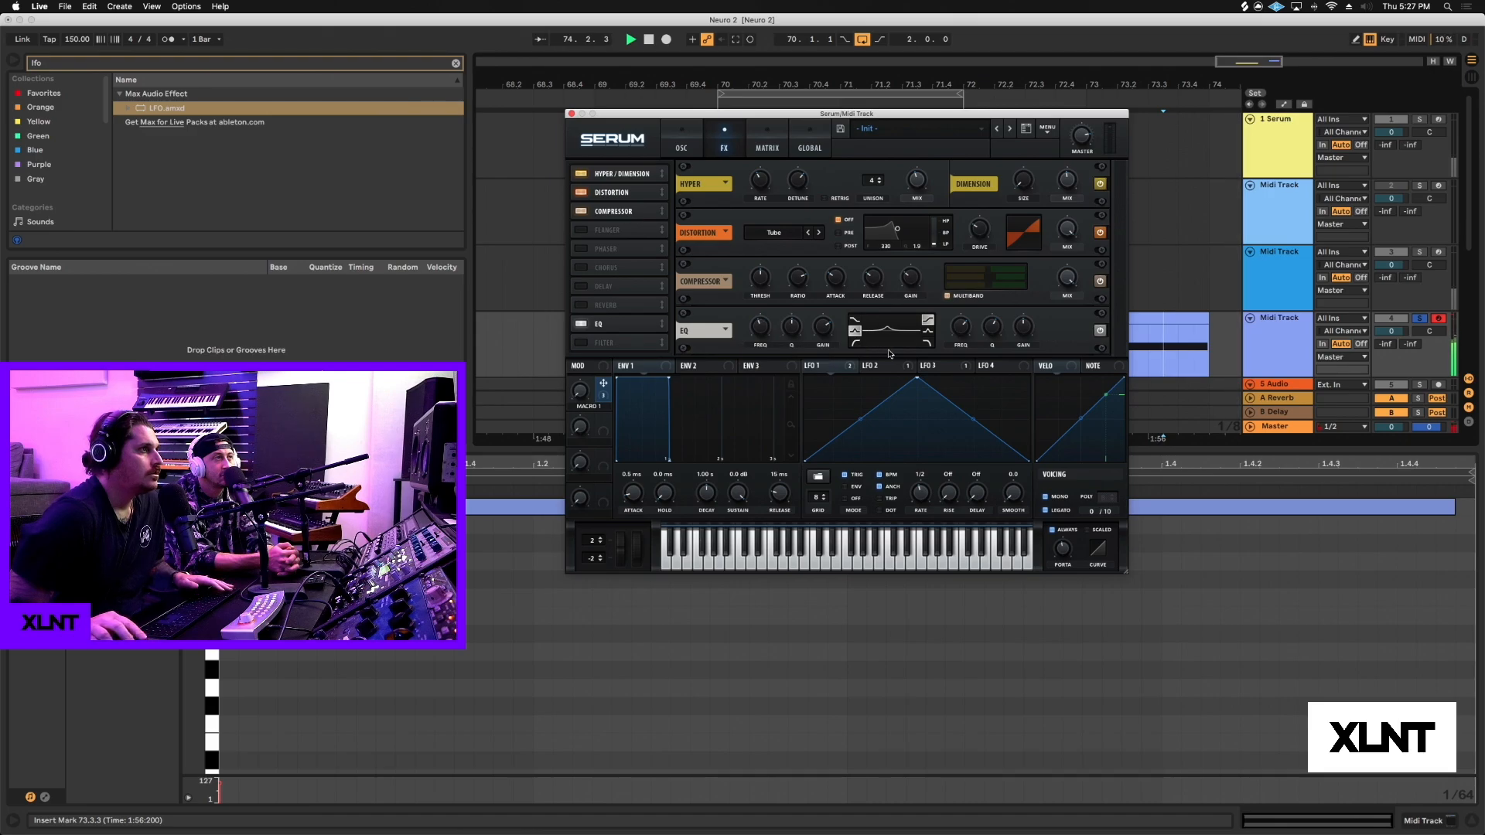
Step: Assign LFO 4 to the EQ's low-band frequency and turn the high band into a peak cut of -18.0 dB
click(980, 367)
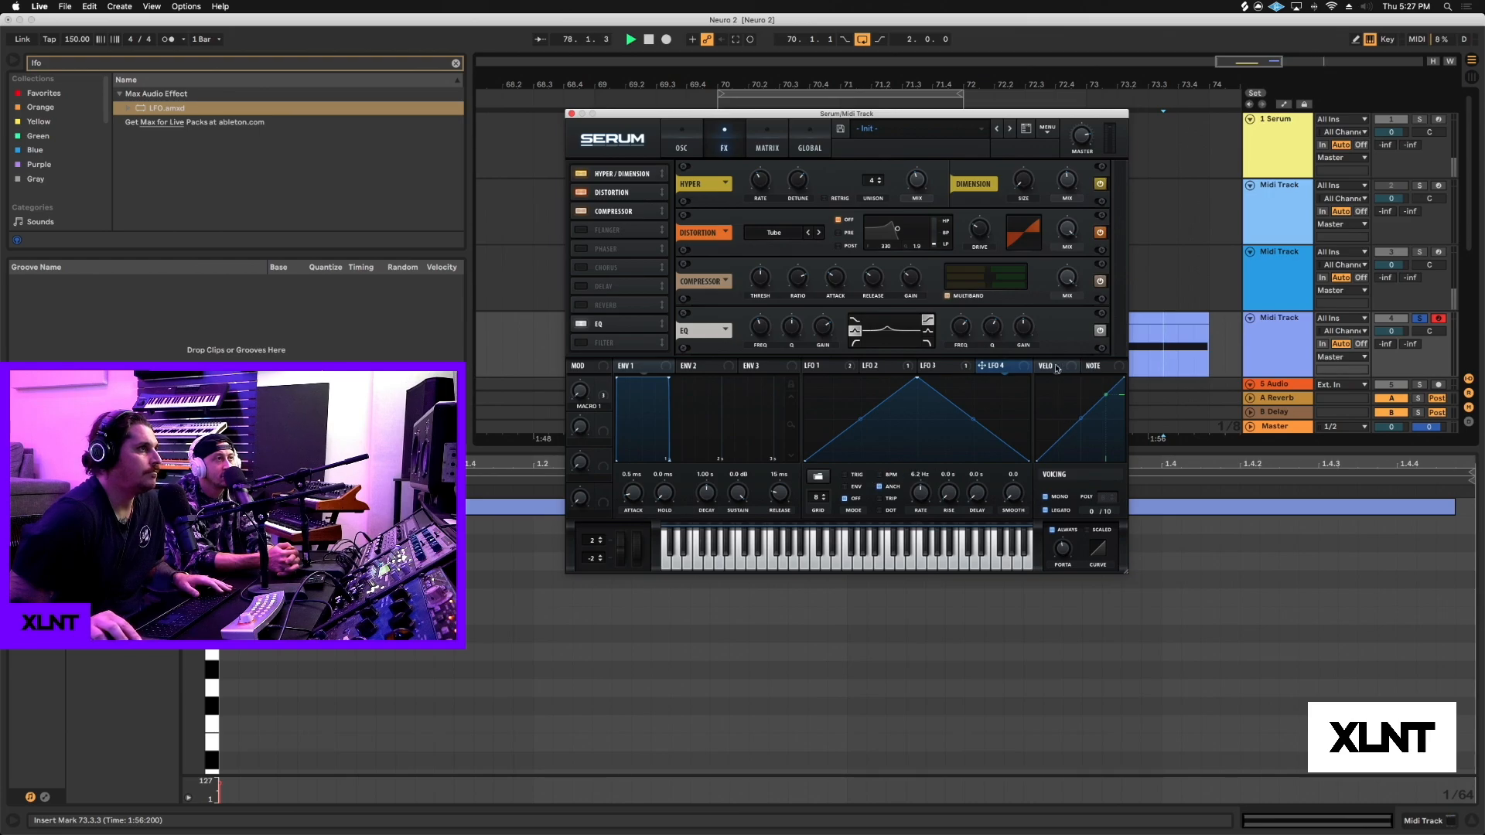
drag(980, 366, 744, 354)
mouse_move(748, 320)
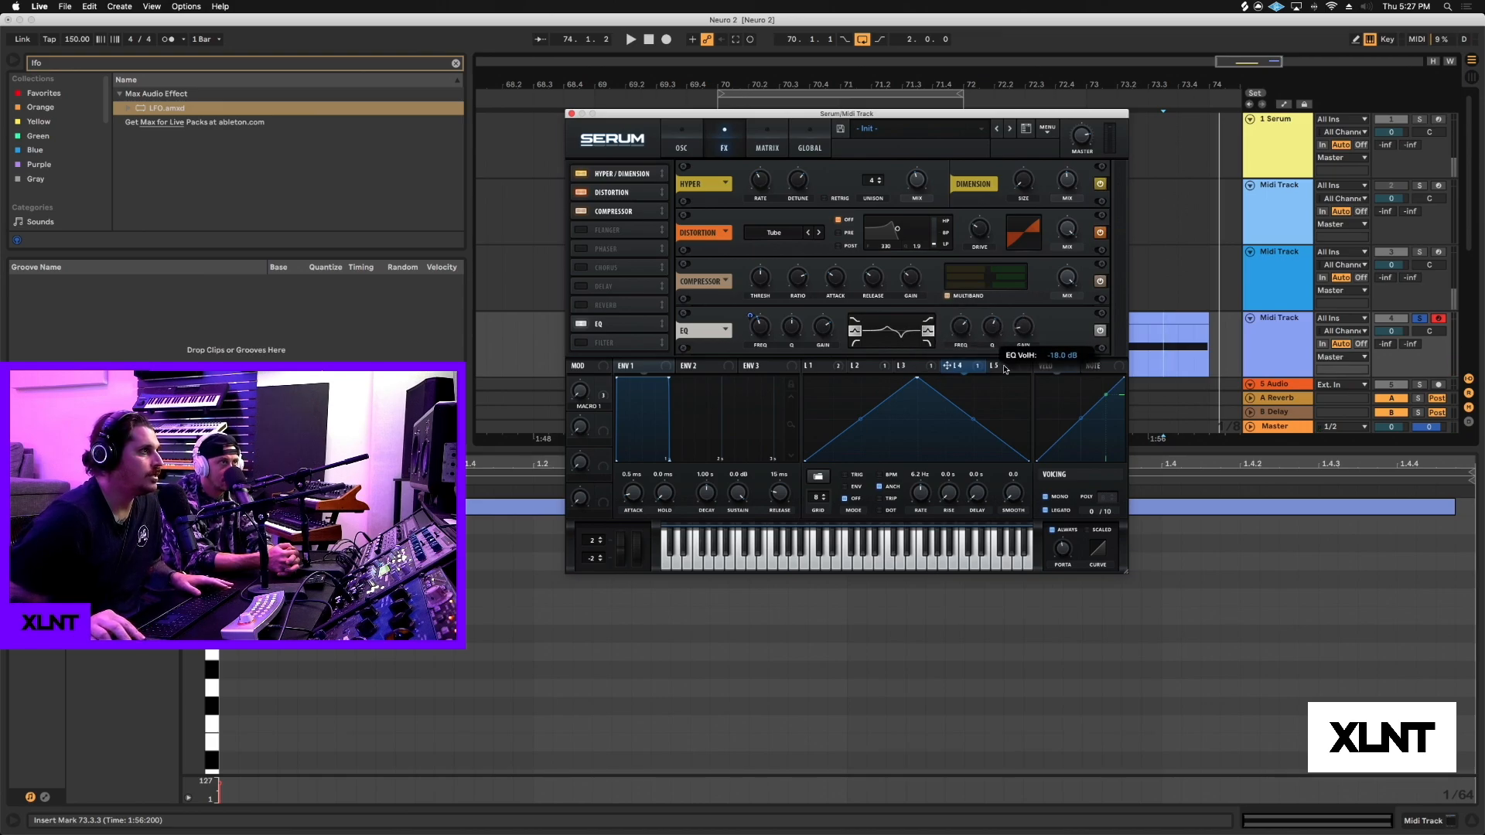
Step: Assign LFO 4 to the EQ's high-band frequency and audition the modulation
key(space)
key(space)
key(space)
drag(956, 365, 966, 330)
key(space)
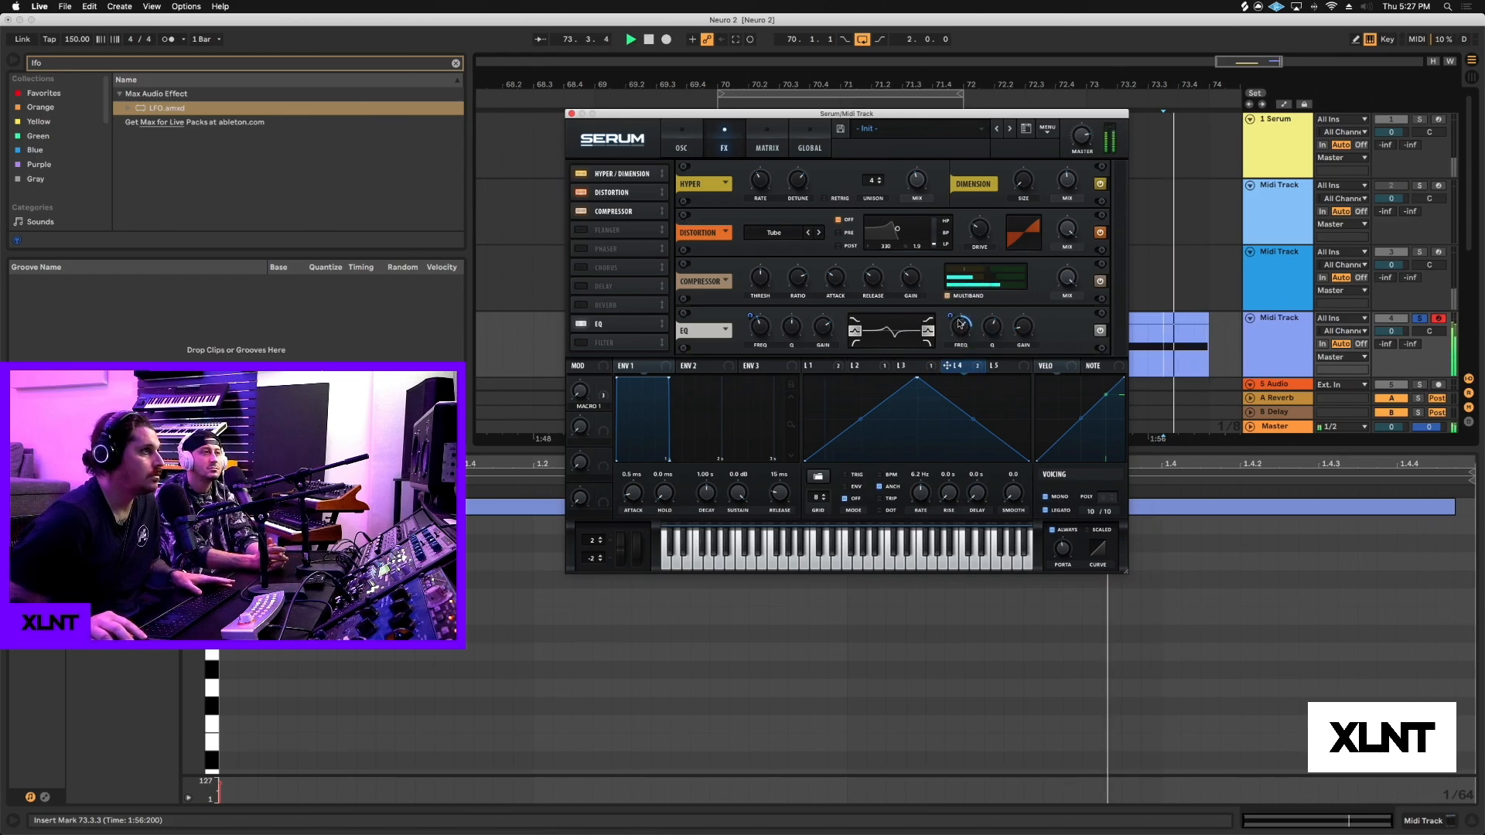
mouse_move(957, 337)
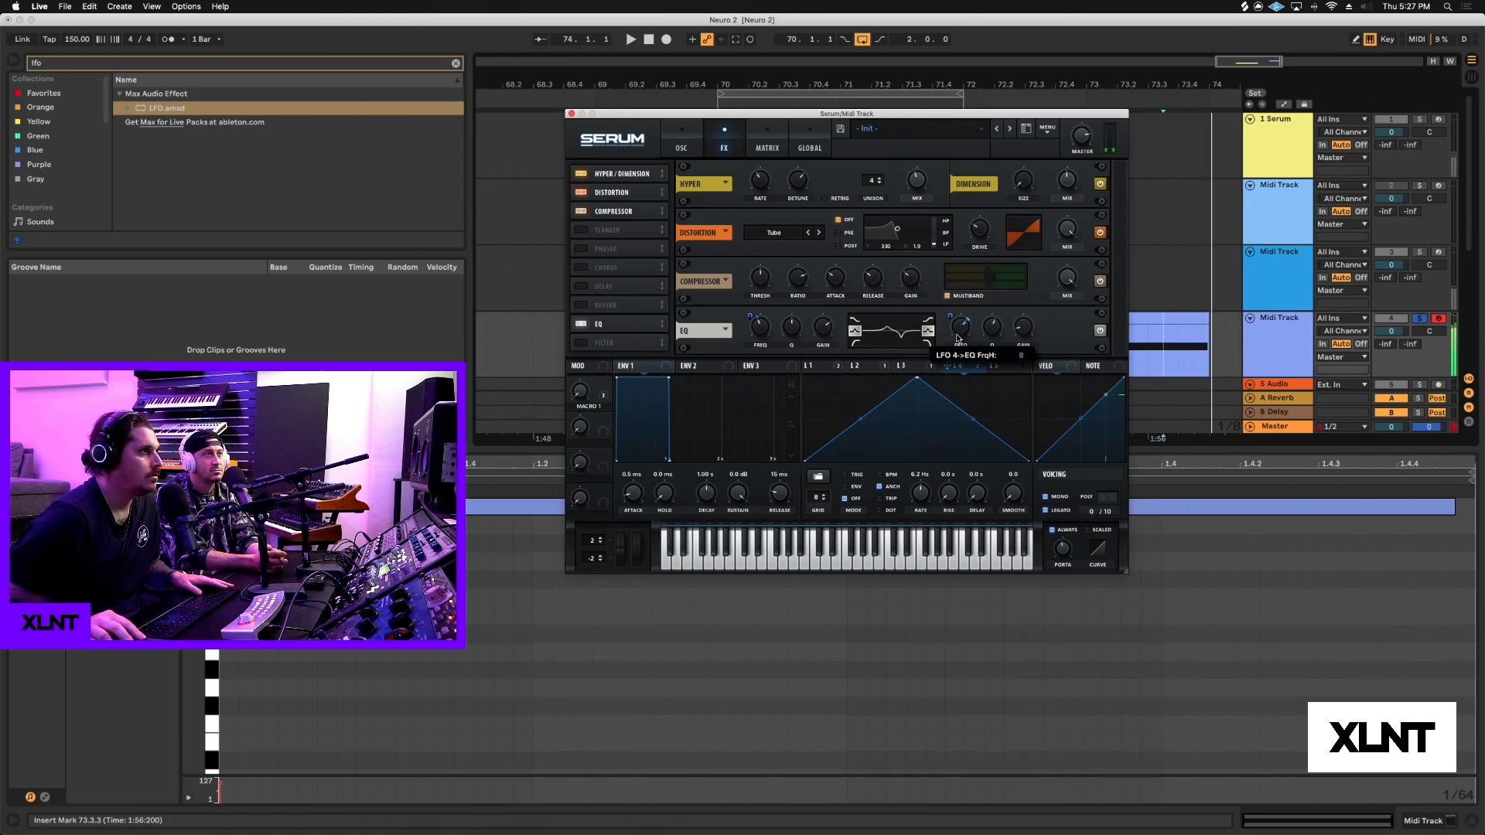
Step: Reshape LFO 5 into a rounded arch and assign it to the EQ's low-band frequency
click(813, 366)
key(space)
click(859, 366)
key(space)
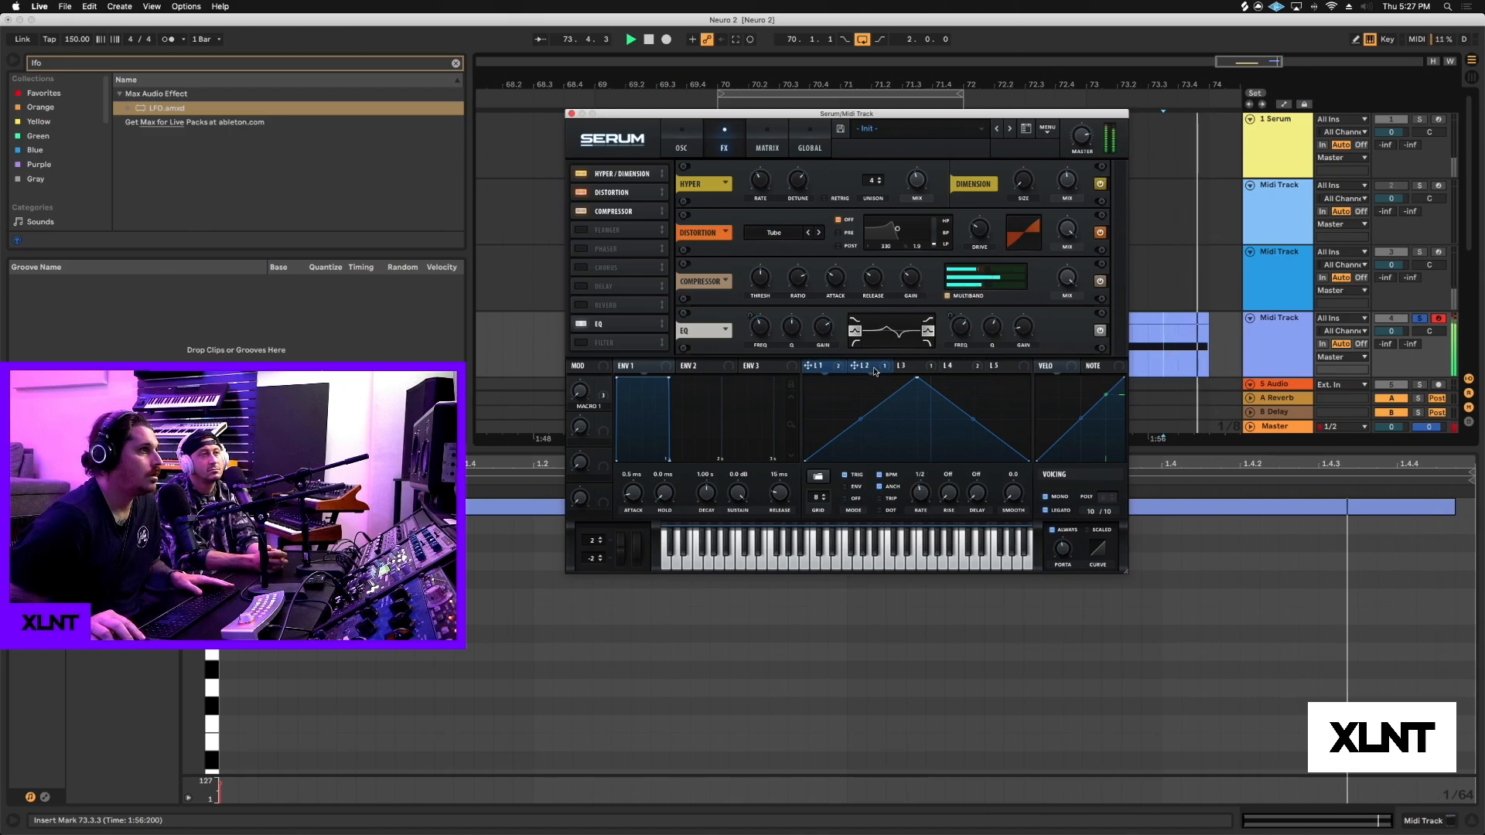
key(space)
click(994, 366)
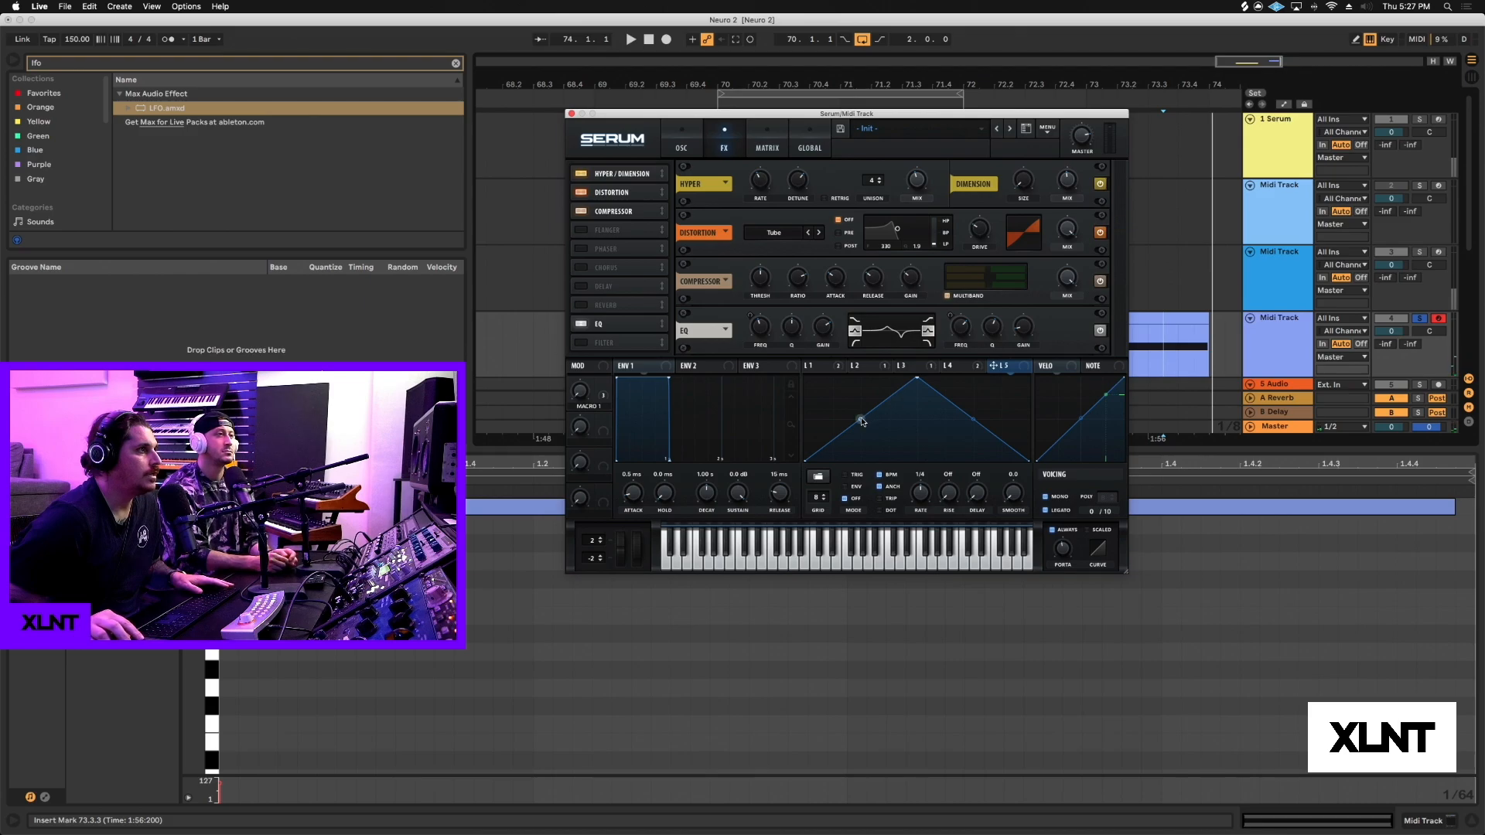
drag(862, 422, 864, 400)
drag(973, 419, 765, 328)
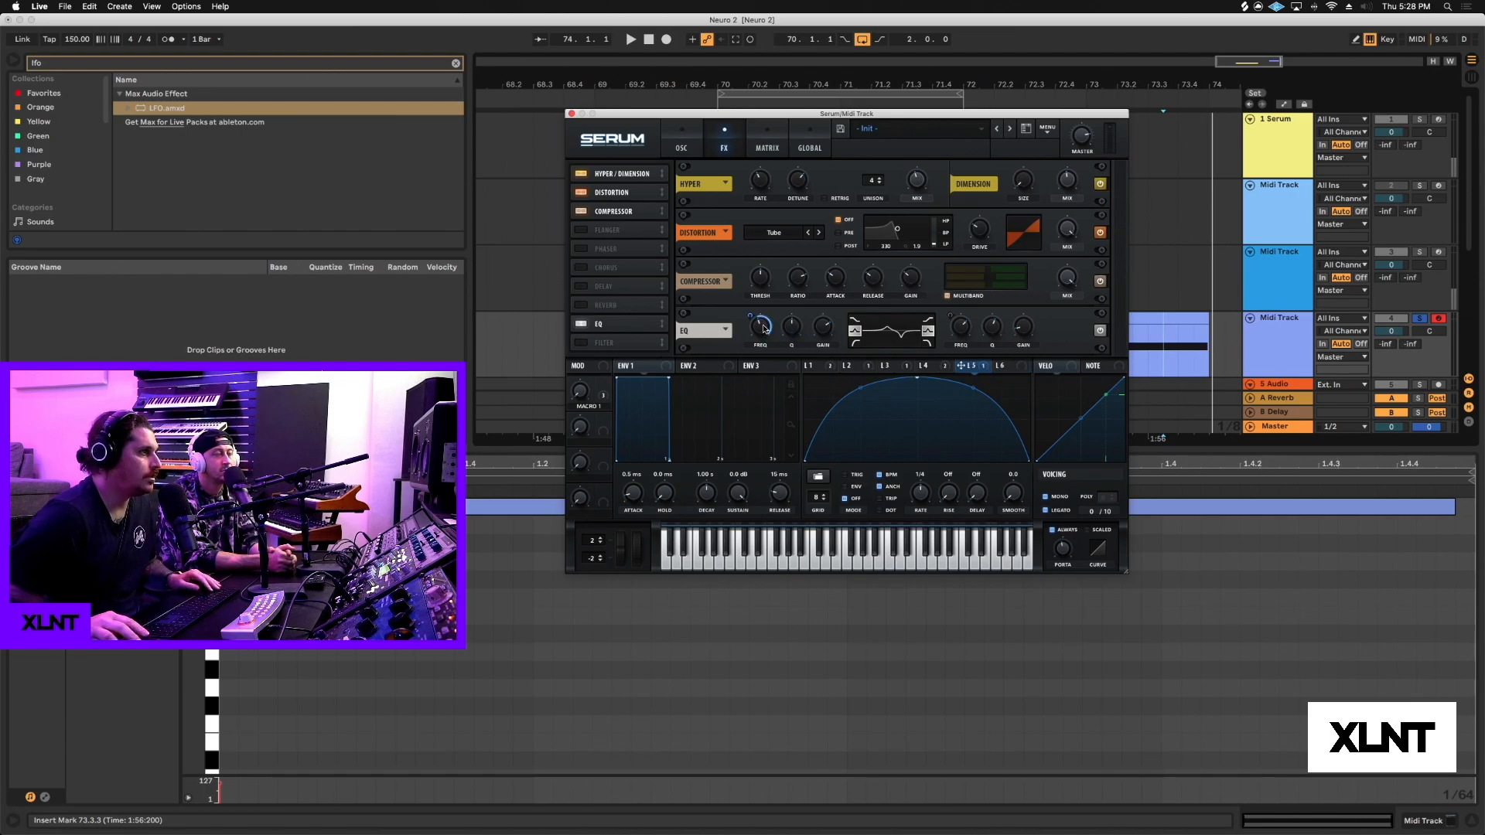
key(space)
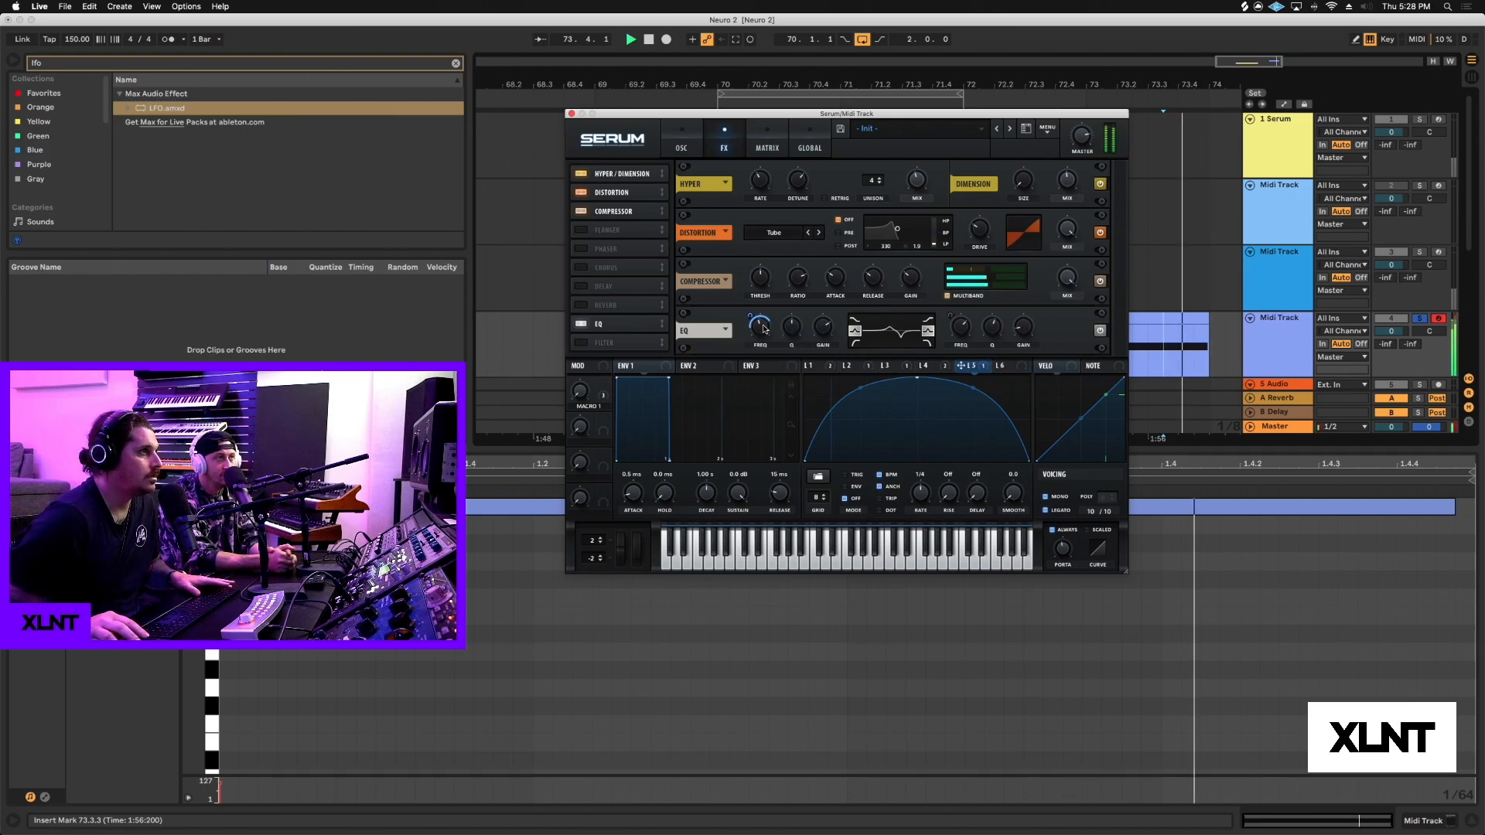
Step: Lower the EQ's low-band frequency to about 266 Hz while repeatedly auditioning the loop
key(space)
key(space)
drag(764, 328, 764, 336)
key(space)
key(space)
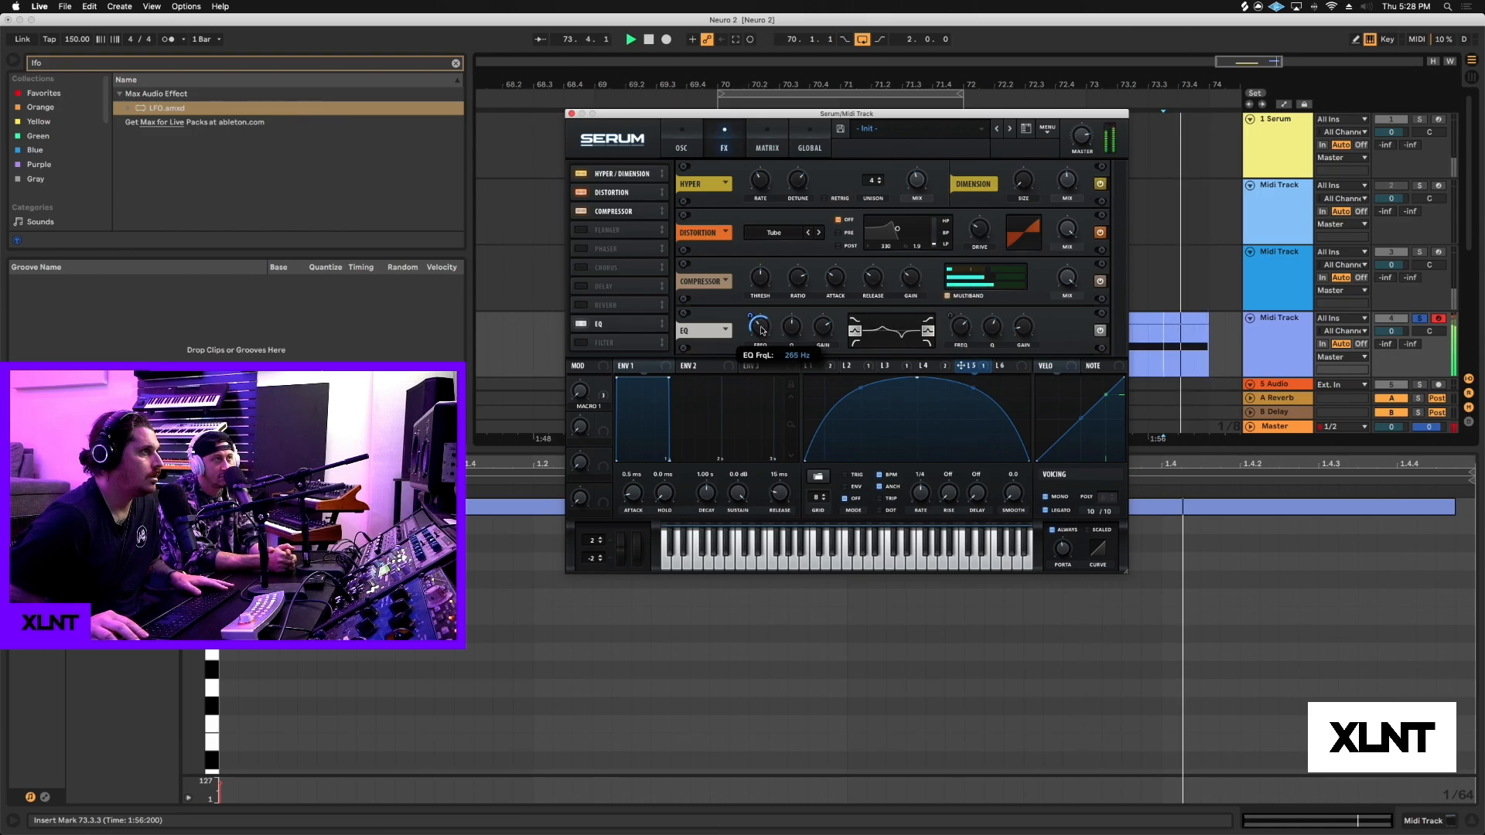
key(space)
key(space)
key(space)
key(space)
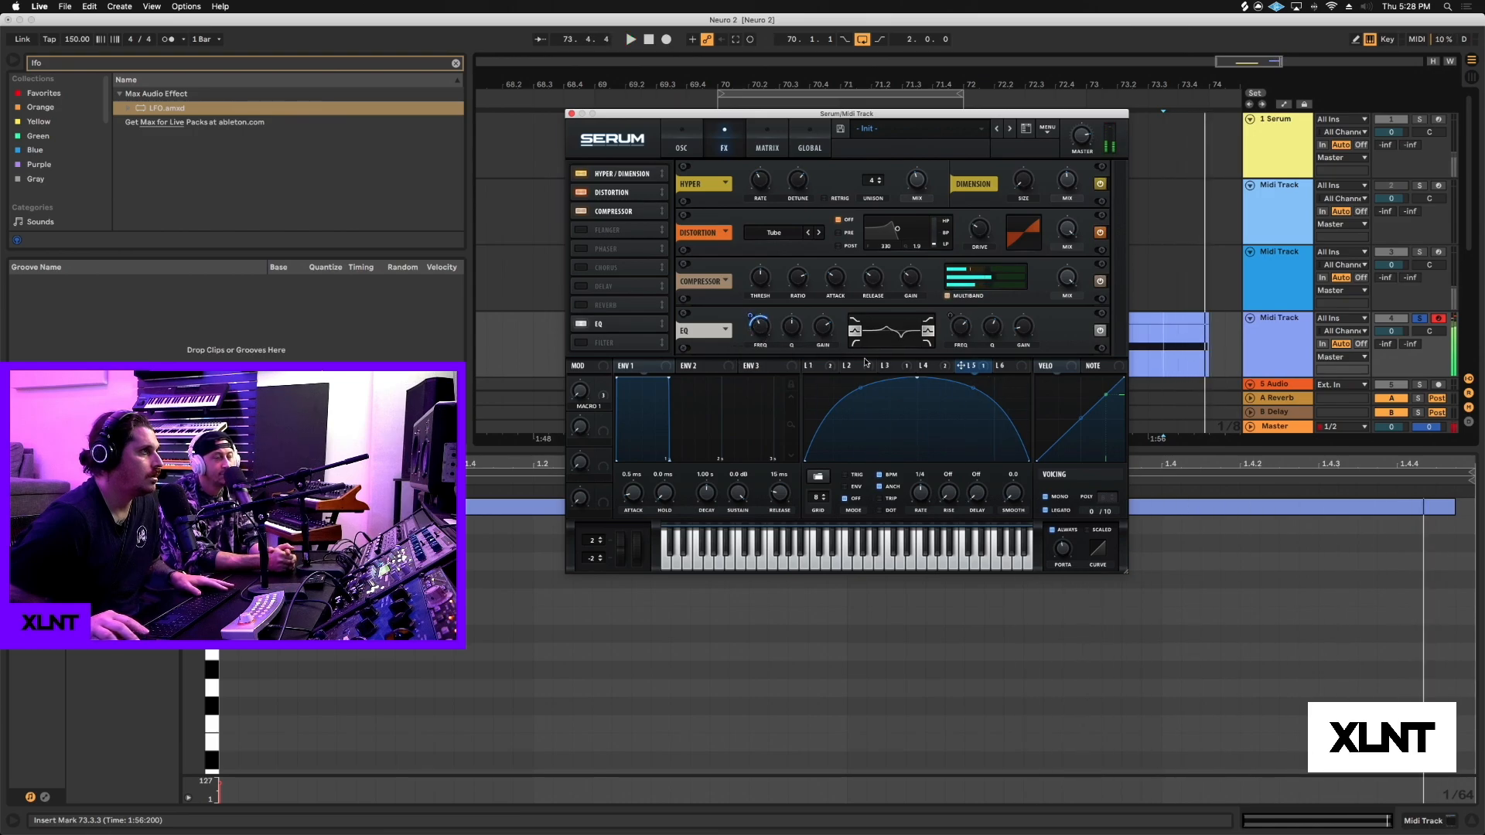
key(space)
key(space)
key(space)
Step: Assign LFO 1 to the EQ's high-band frequency with an amount of about -27 while auditioning
drag(812, 366, 959, 363)
key(space)
key(space)
key(space)
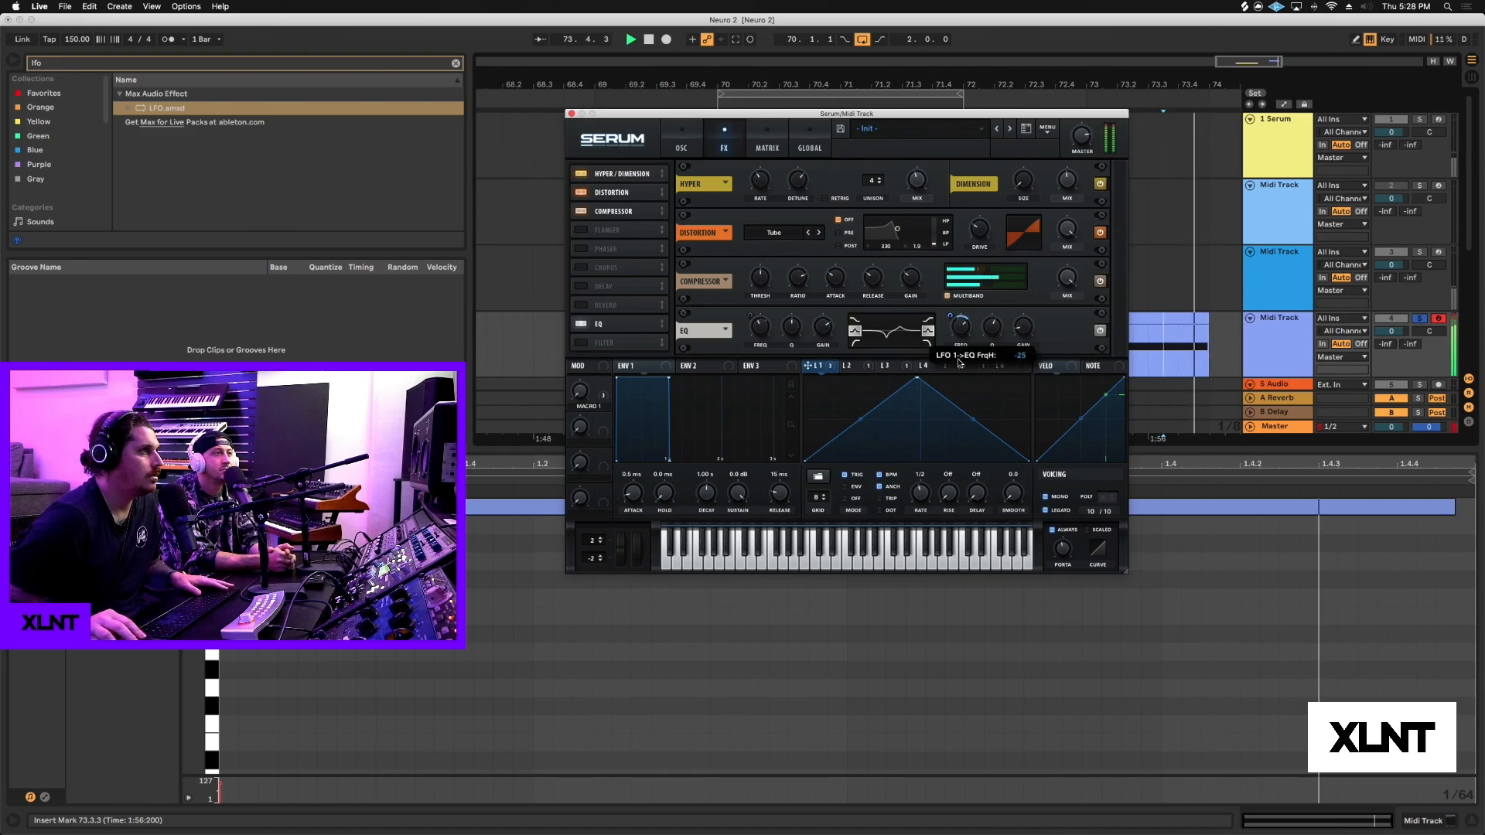
key(space)
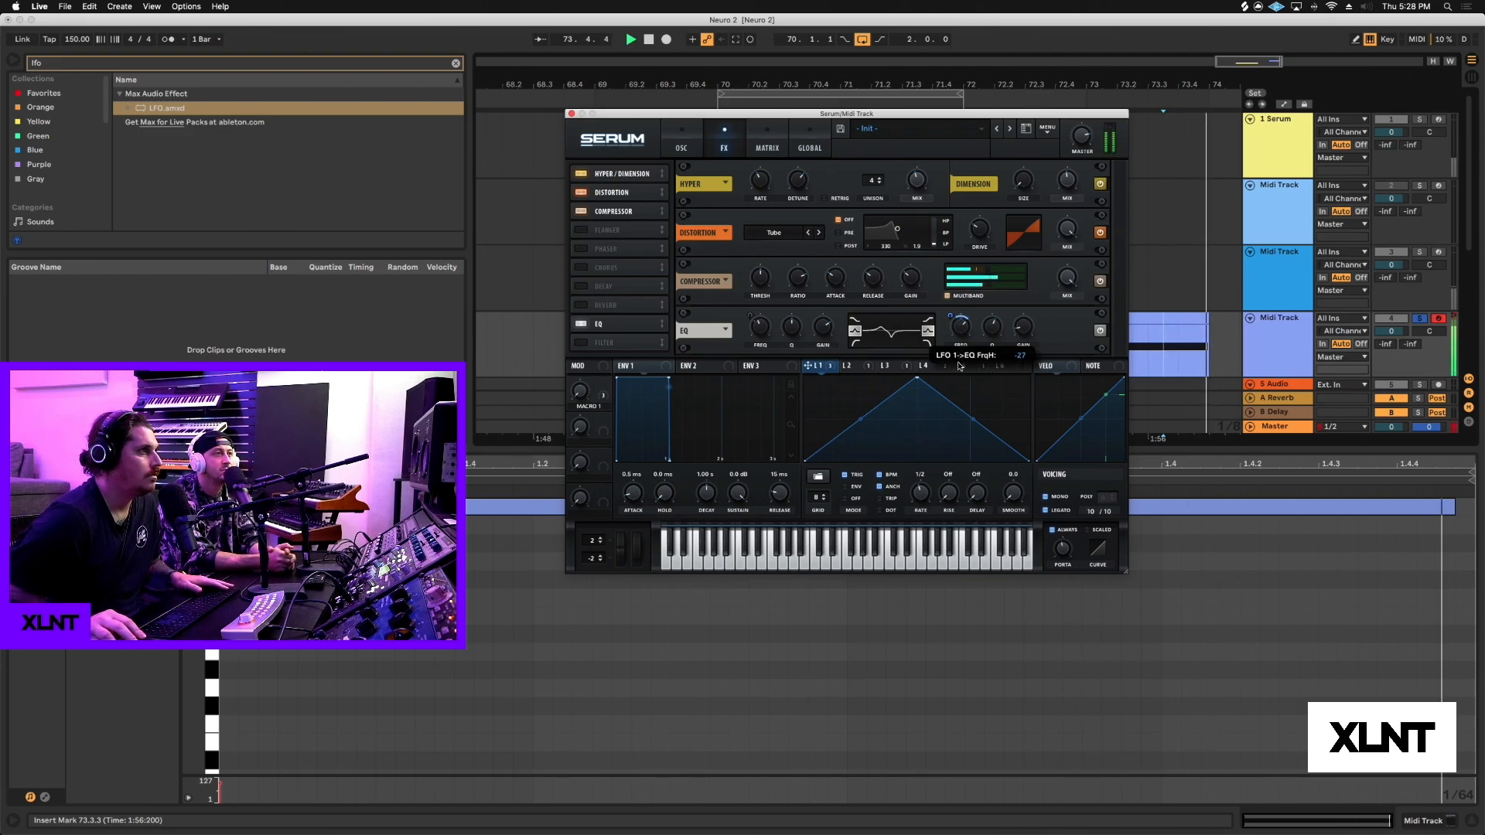
Step: Check LFO 5 and LFO 6, move the EQ directly behind the Compressor in the effects order and audition the patch
click(963, 366)
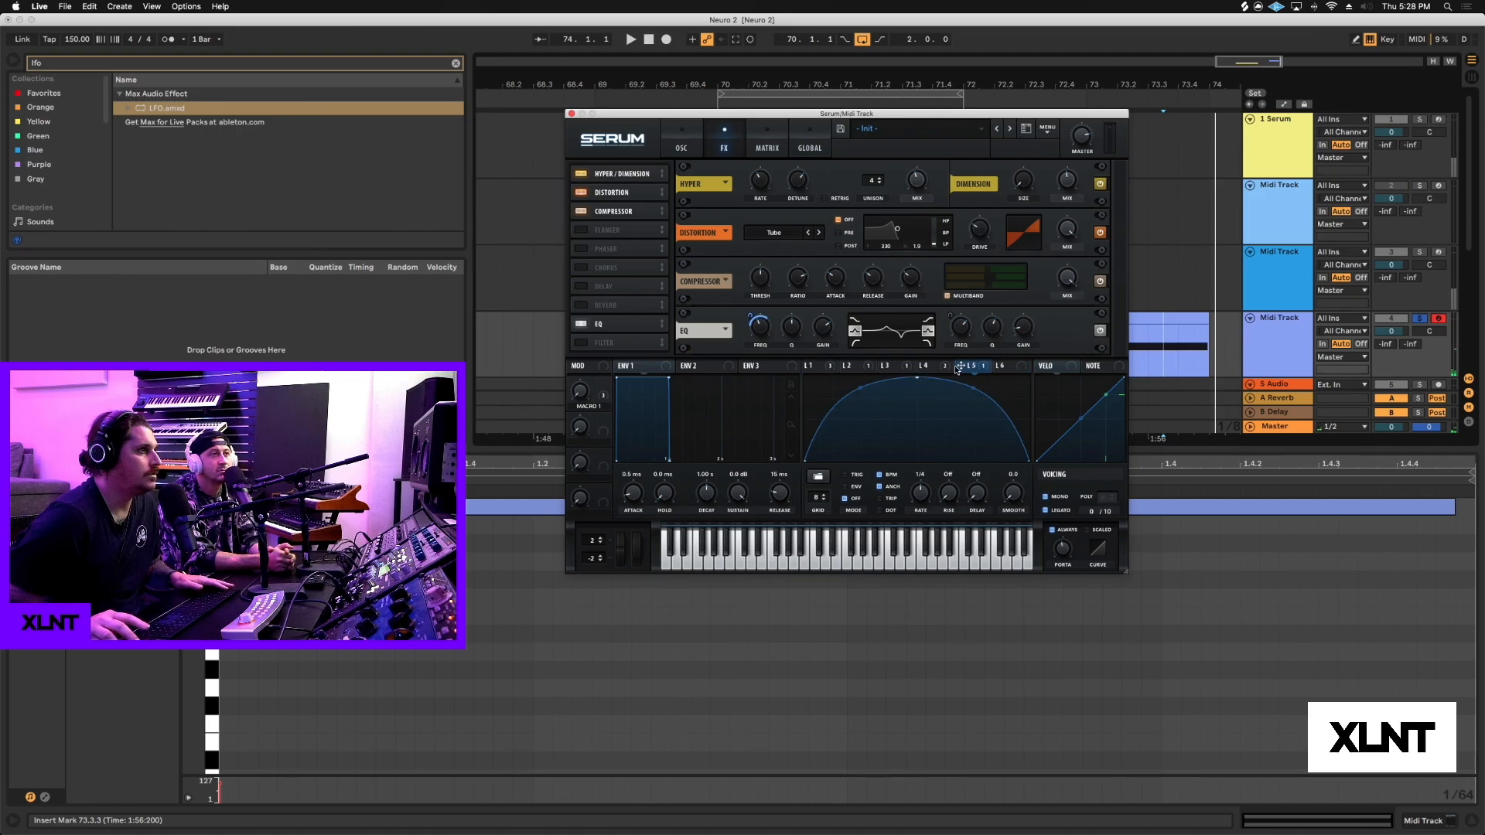
key(space)
key(space)
click(1009, 365)
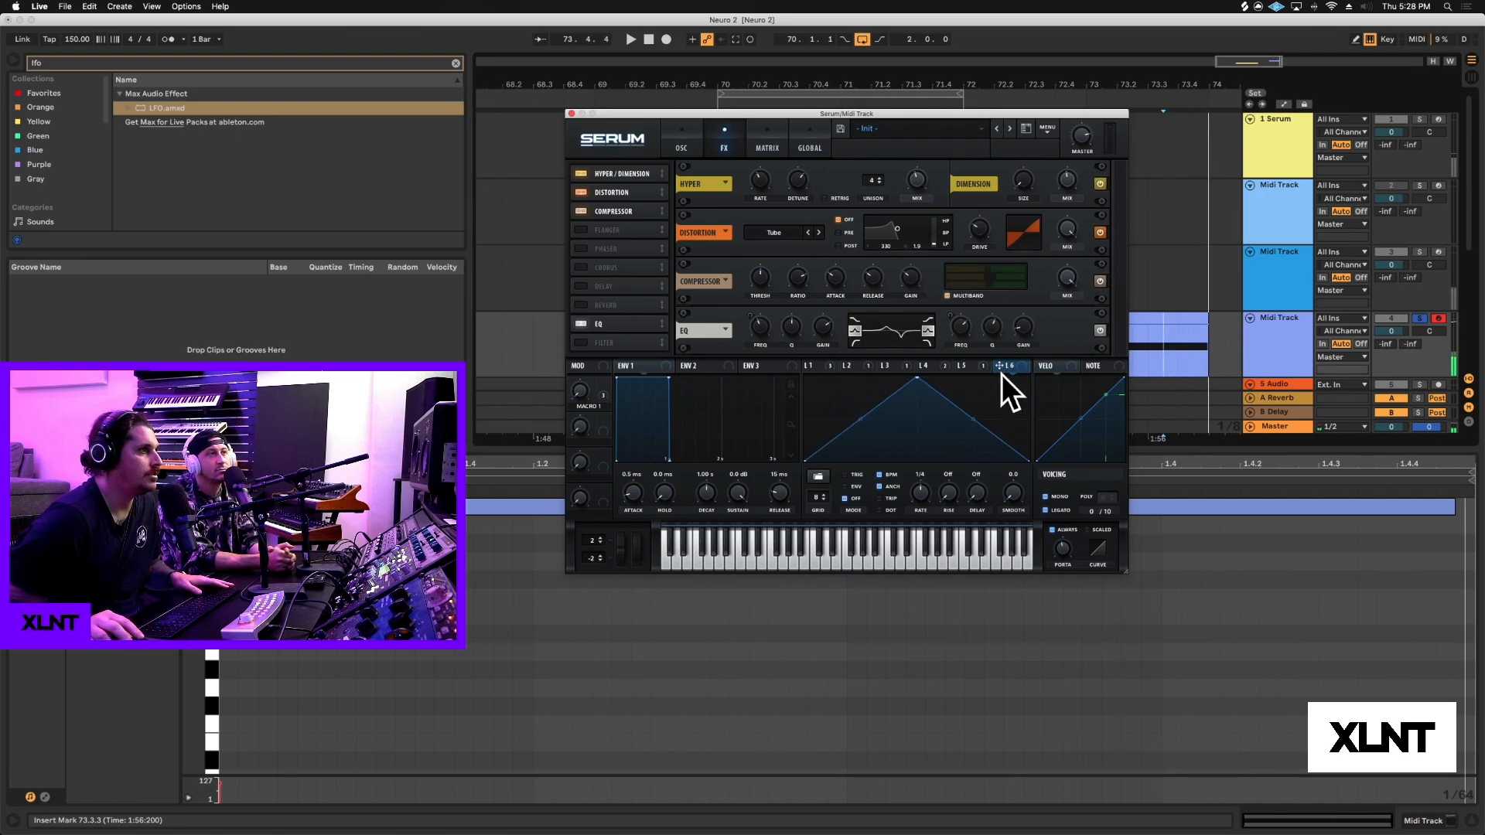
key(space)
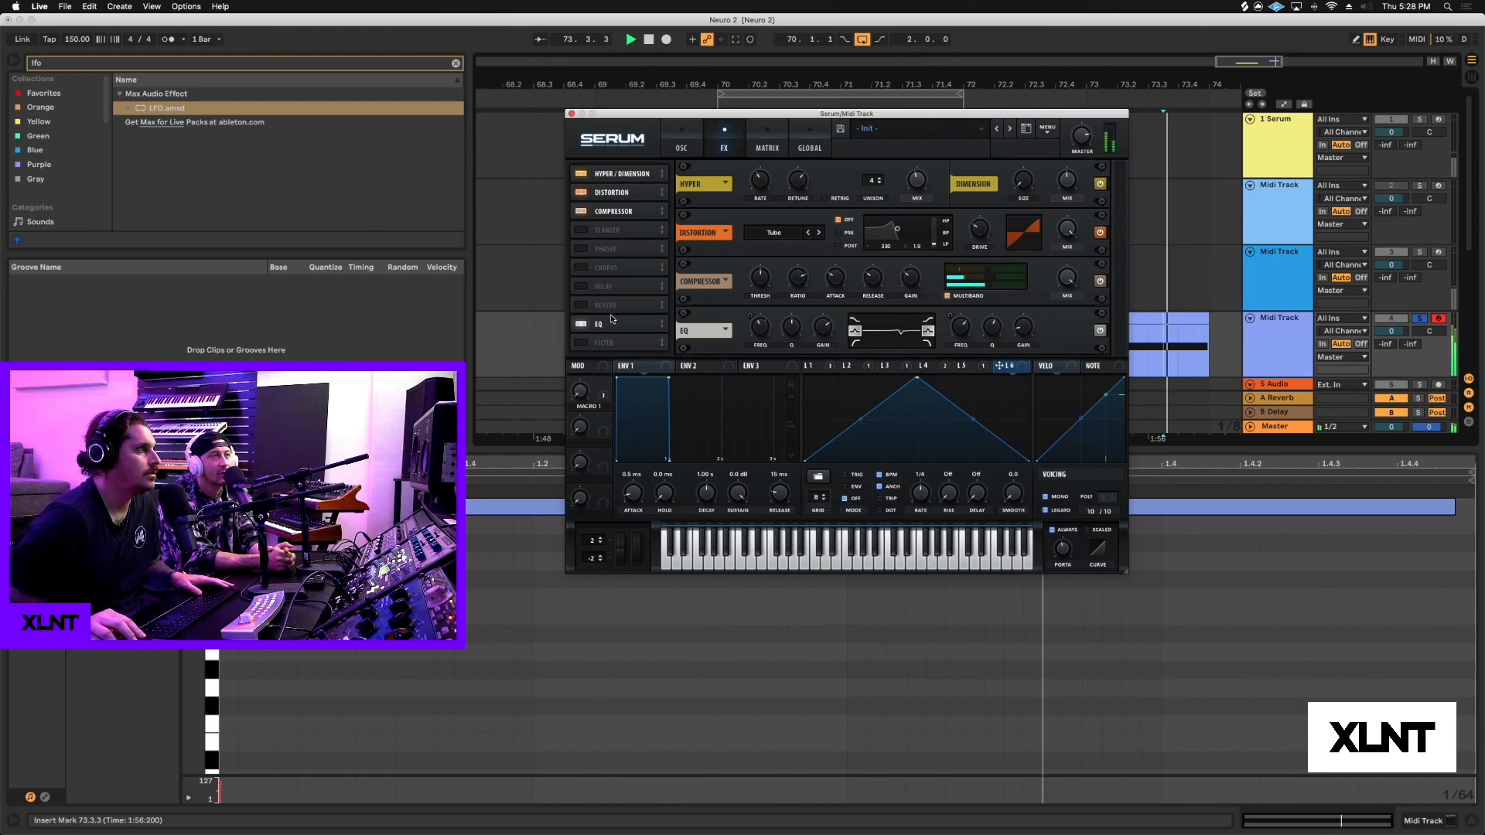
drag(611, 316, 620, 226)
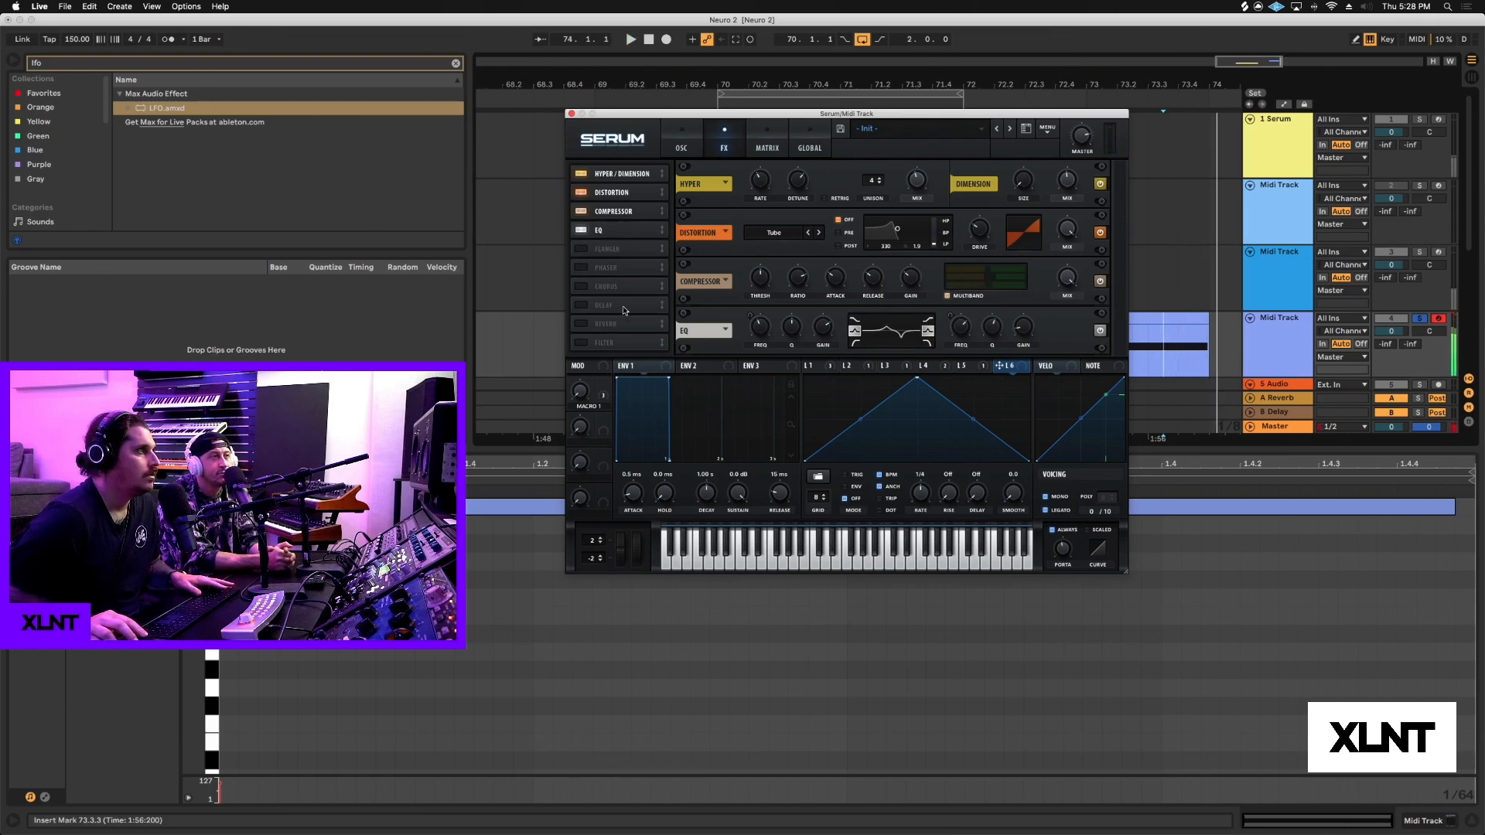
key(space)
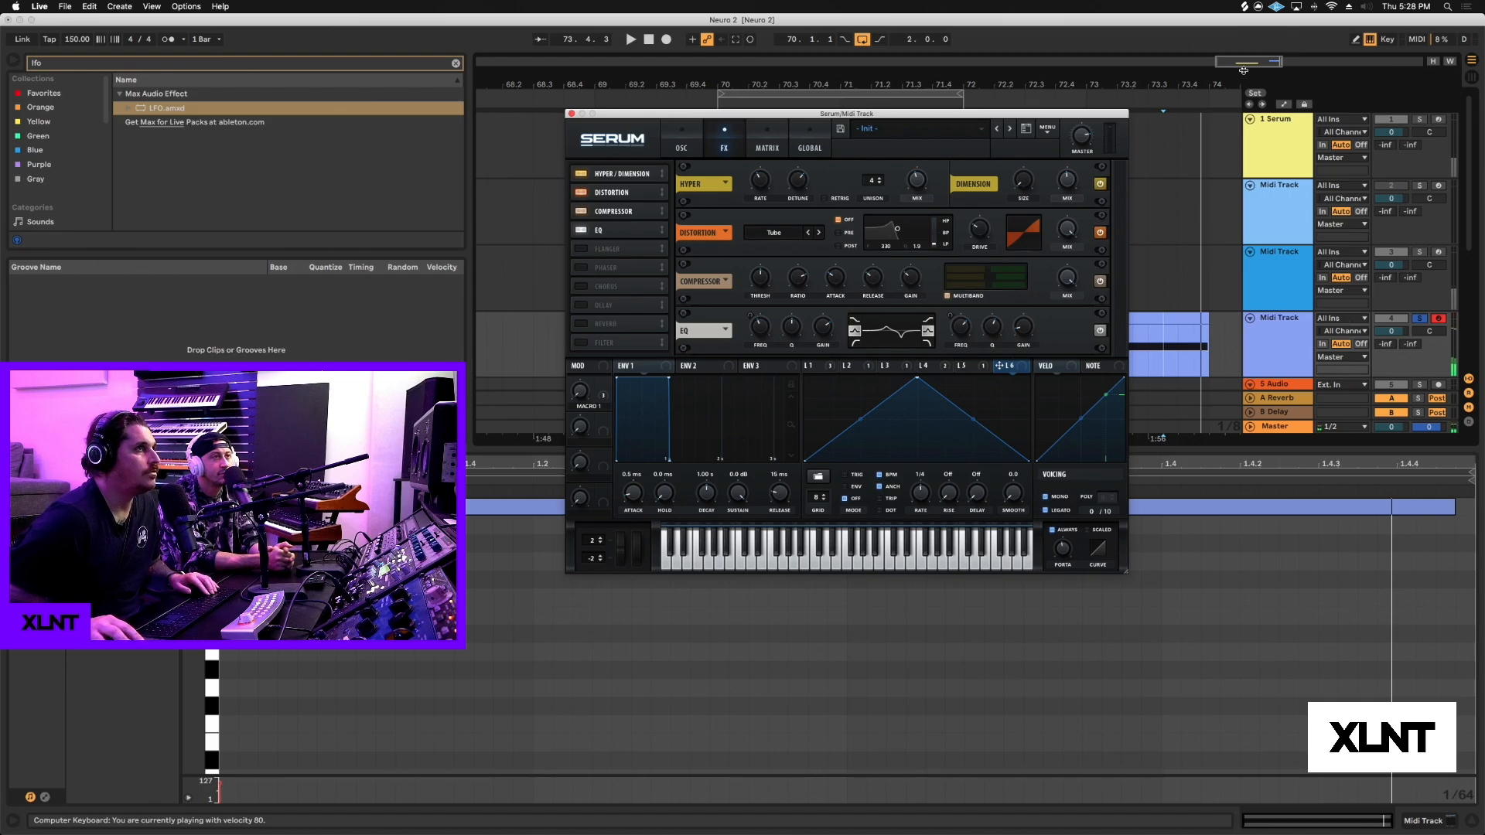
Step: Adjust the modulation amounts on the main filter's Cutoff and Res controls
click(680, 148)
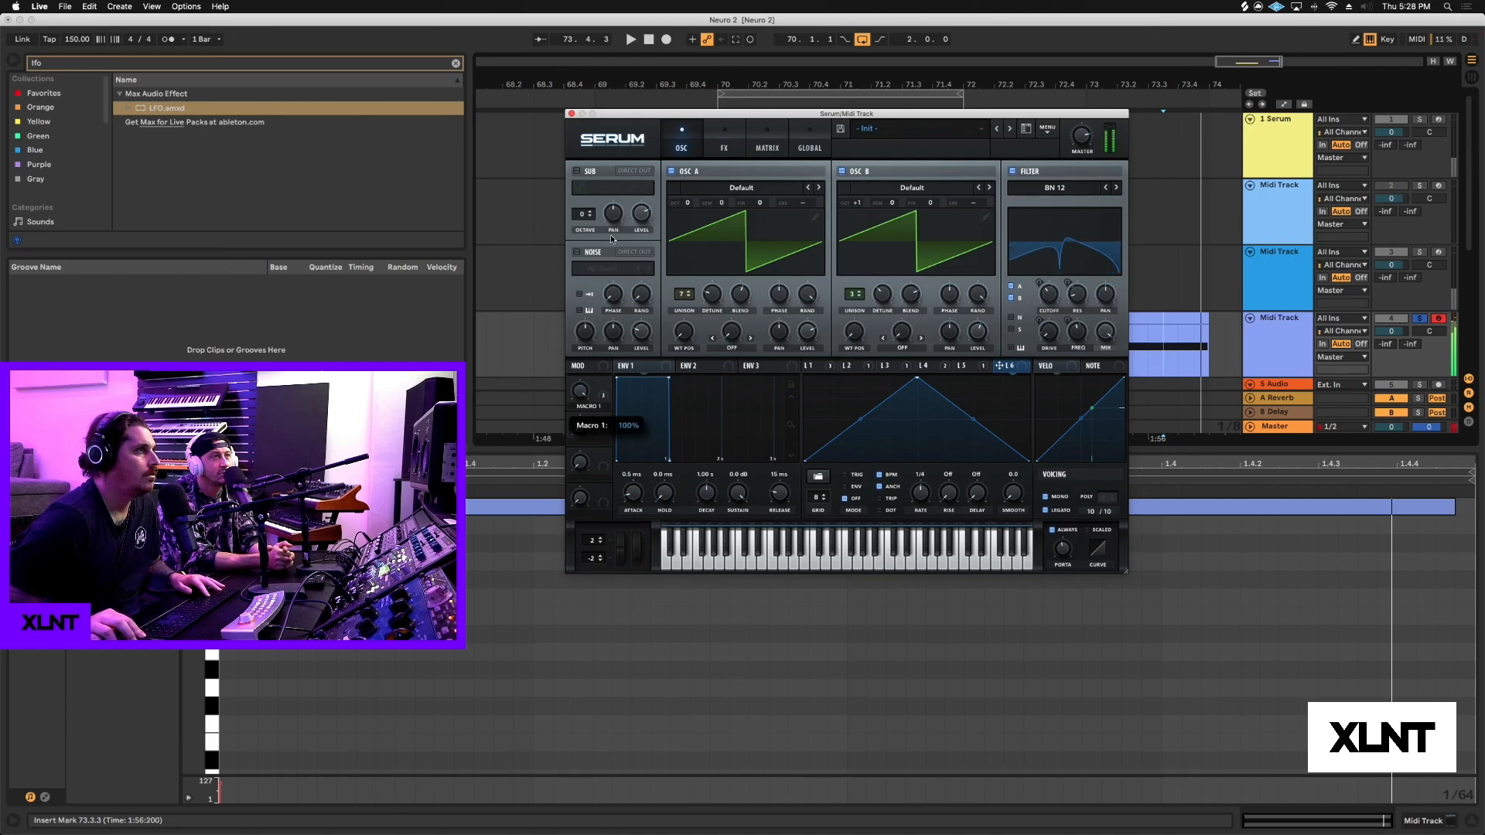
click(600, 396)
mouse_move(1048, 287)
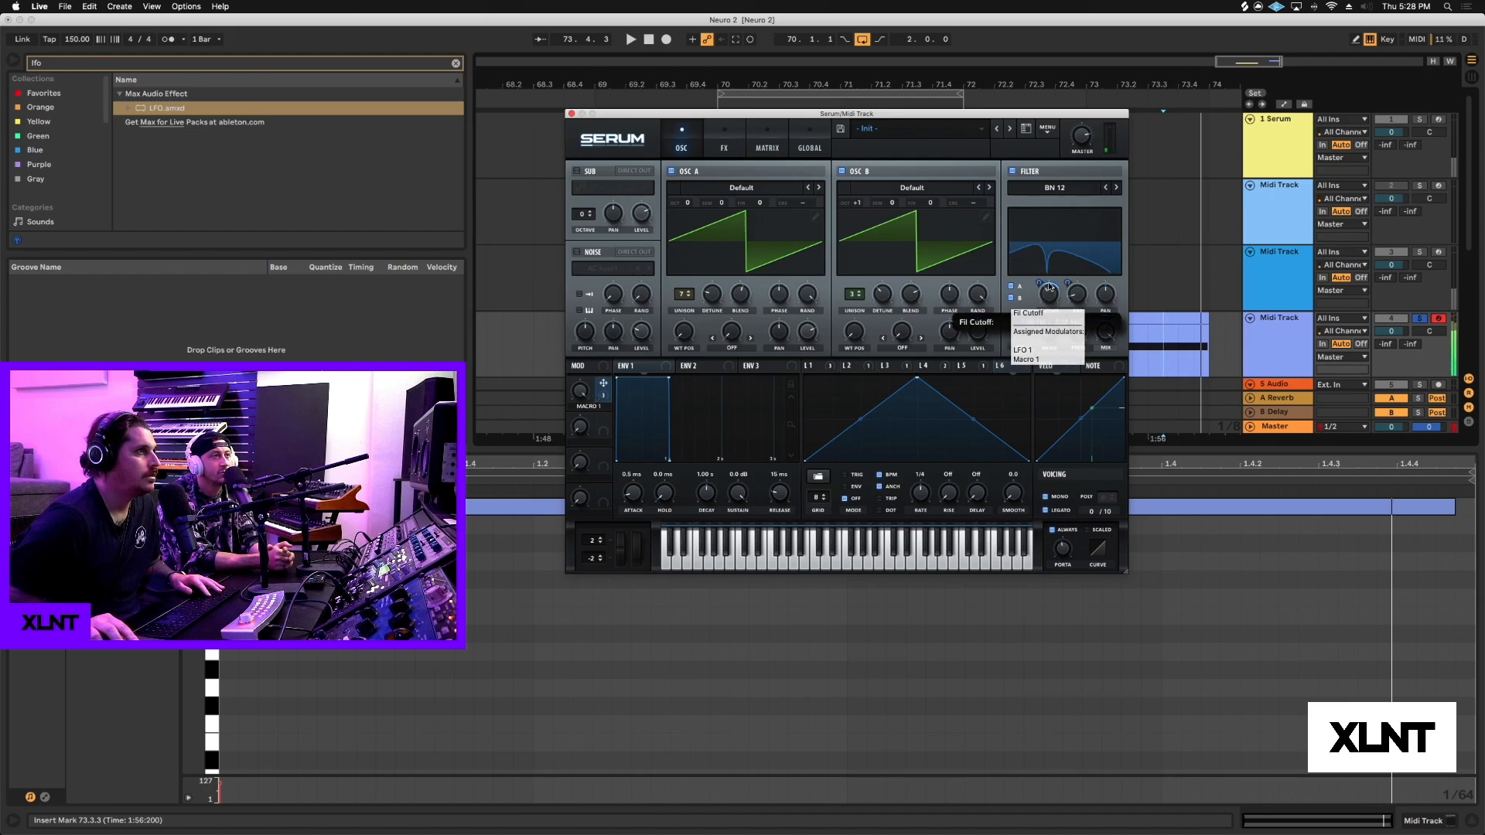
drag(1037, 282, 1038, 291)
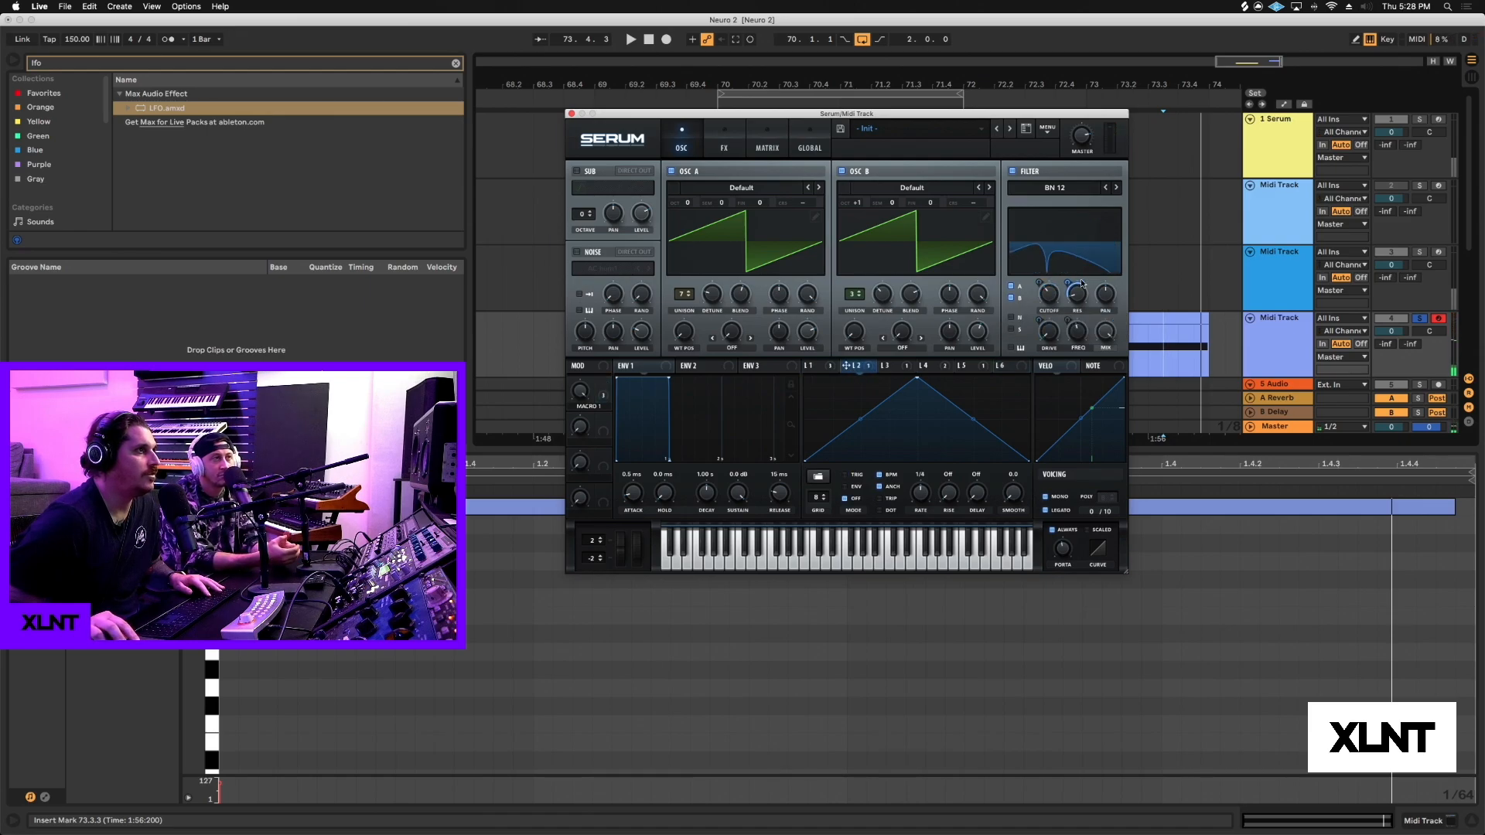
mouse_move(1071, 282)
drag(1071, 281, 1061, 307)
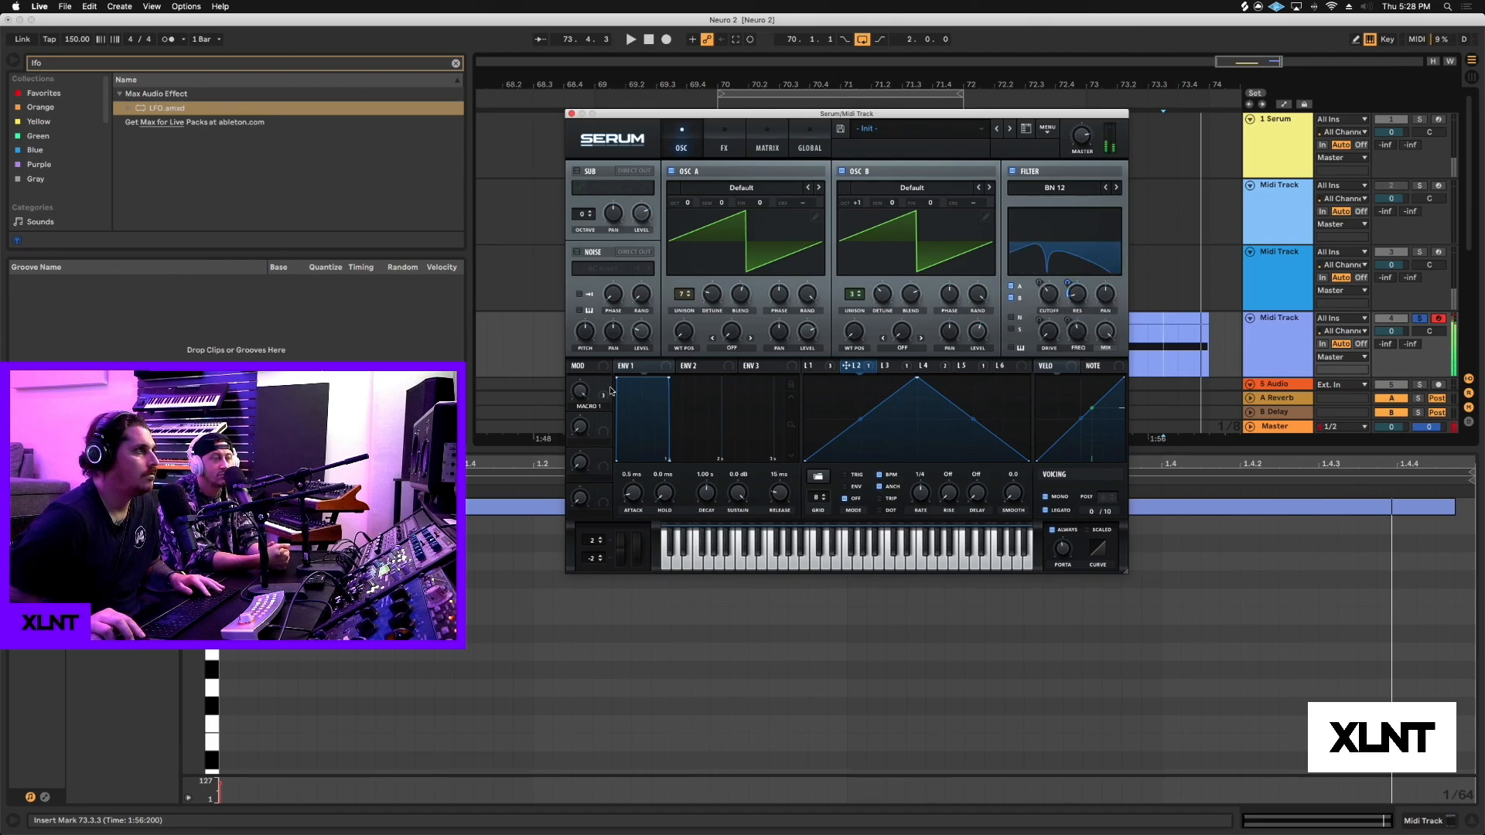
Step: Audition the patch while sweeping Macro 1 up and down through its range
drag(582, 391, 589, 531)
drag(583, 424, 585, 517)
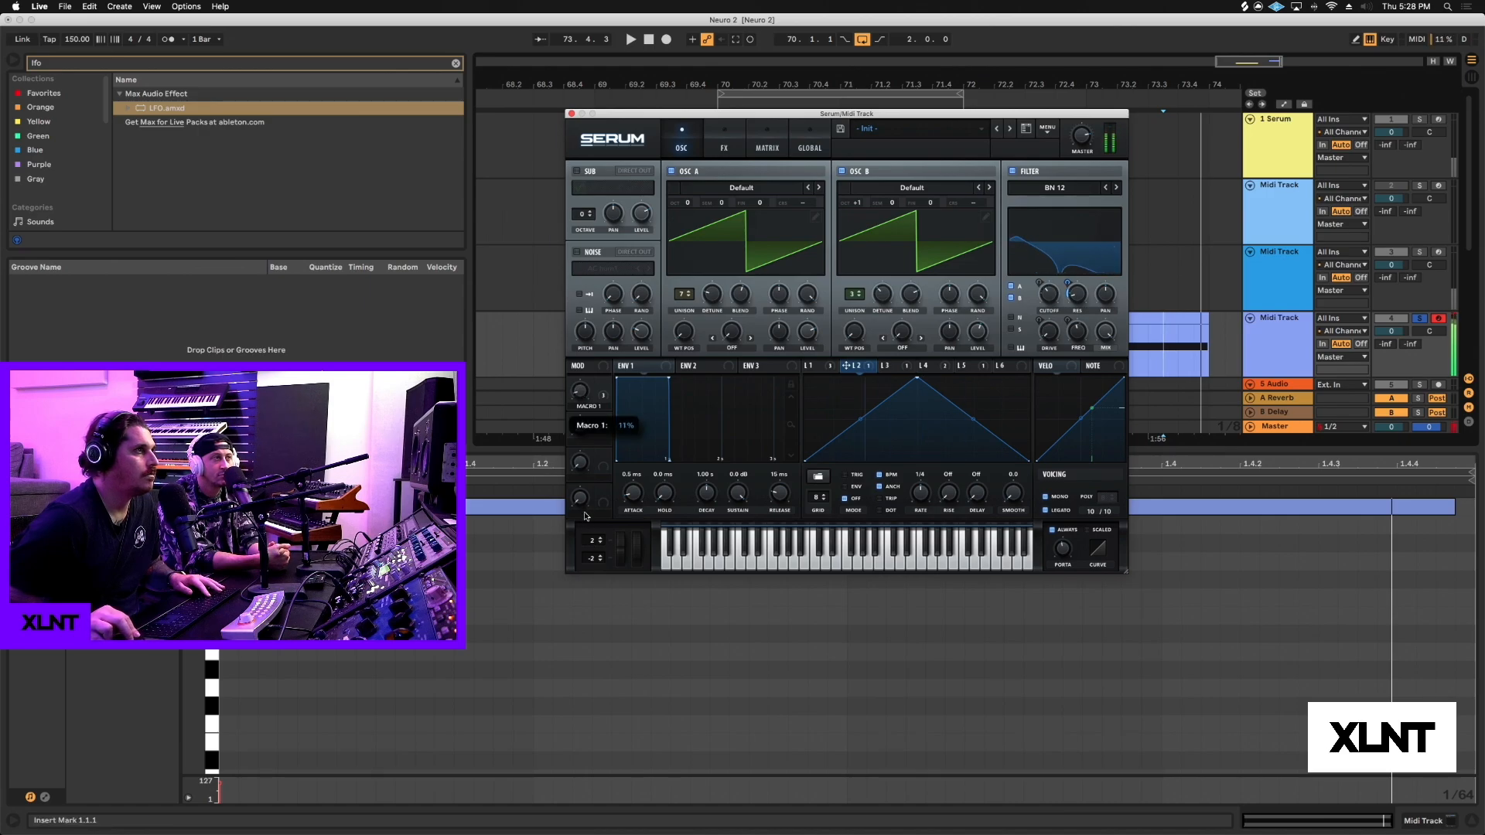
drag(600, 395, 615, 539)
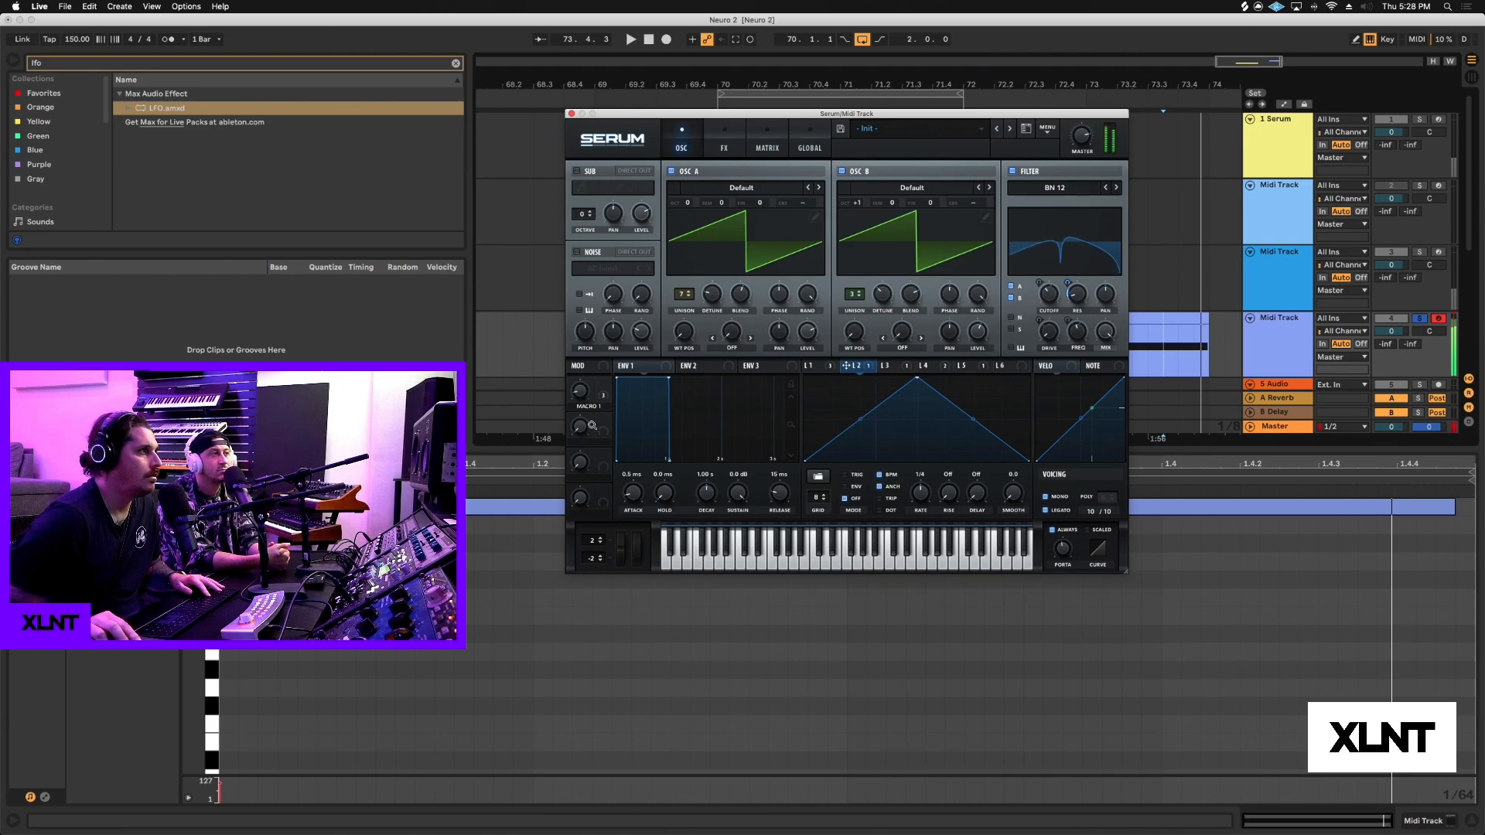
drag(585, 390, 586, 430)
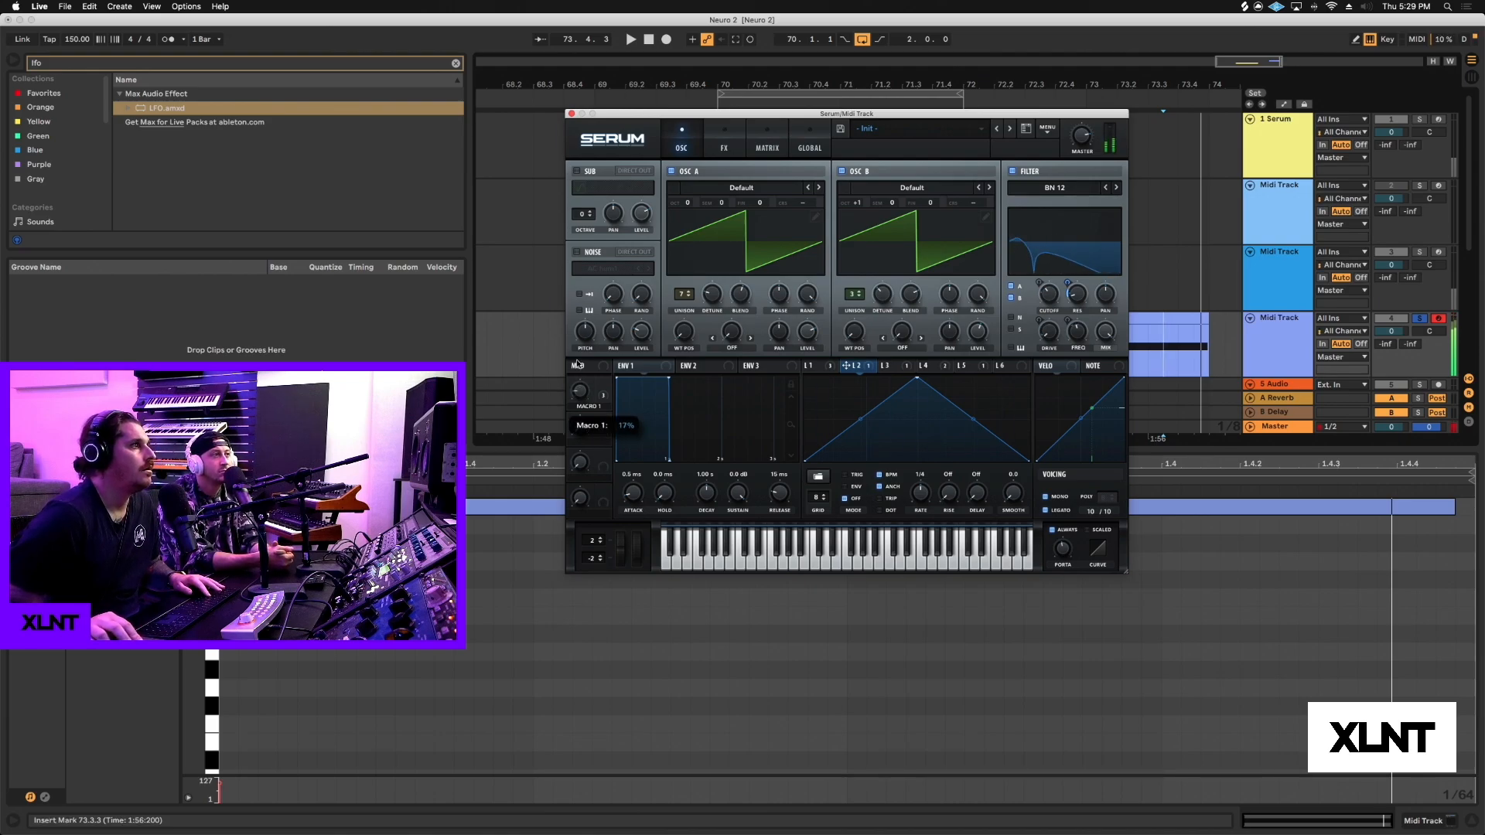
drag(581, 306, 571, 404)
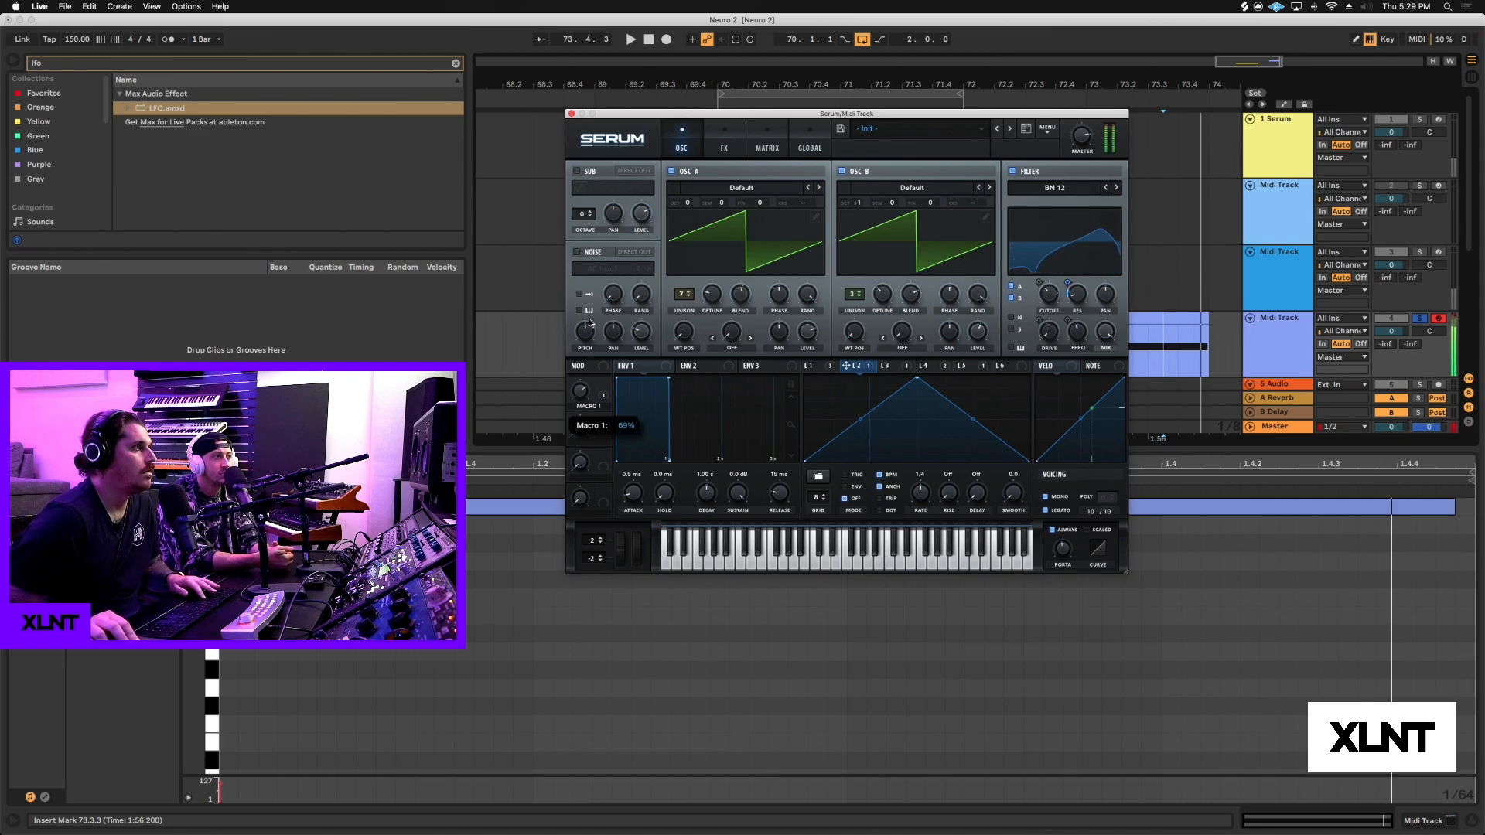
Step: Turn on the Filter effect and arrange the chain as Hyper/Dimension, Distortion, EQ, Compressor, Filter
click(721, 138)
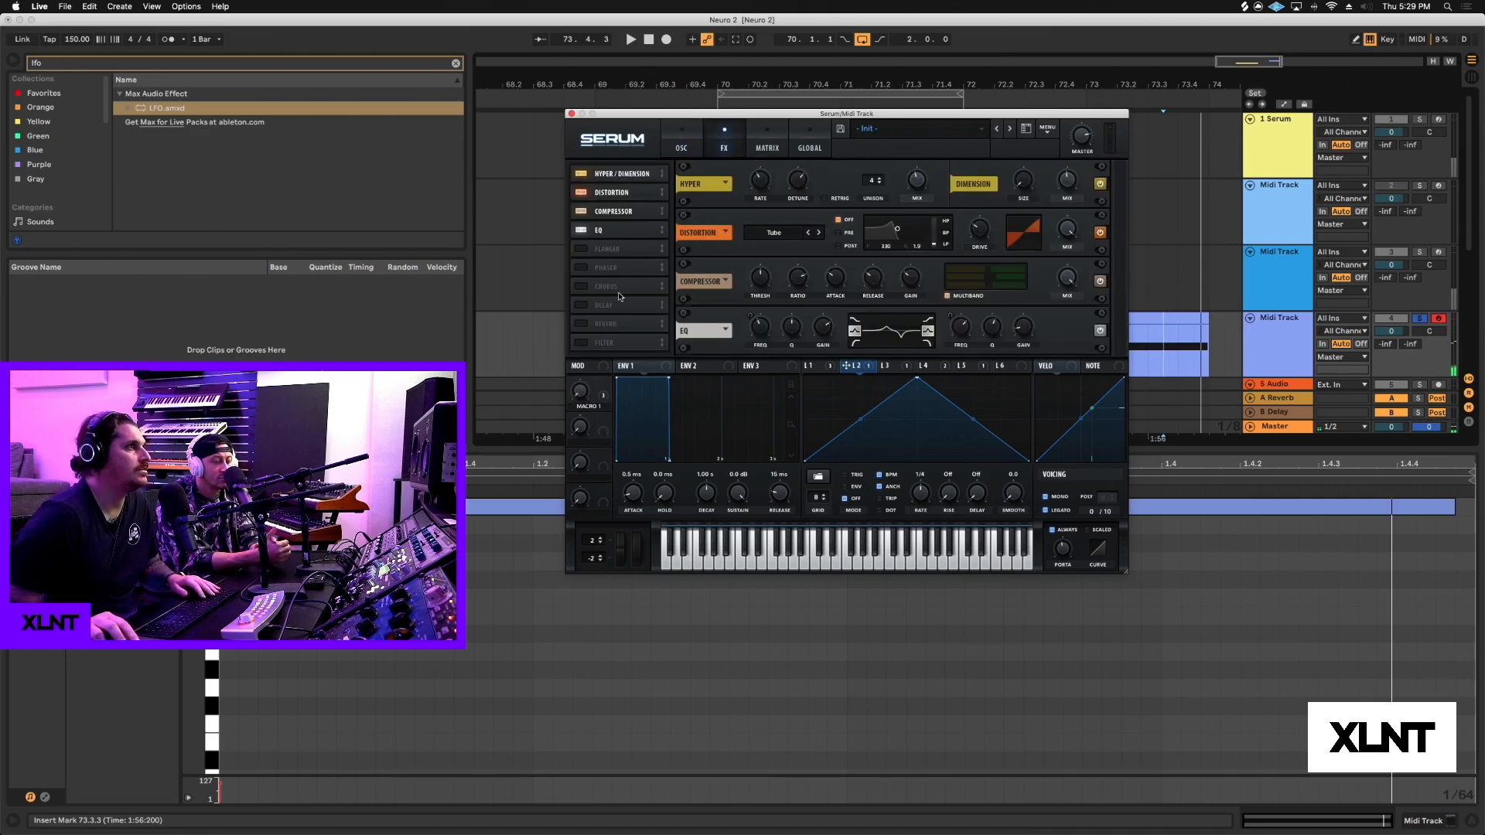
click(581, 343)
click(580, 343)
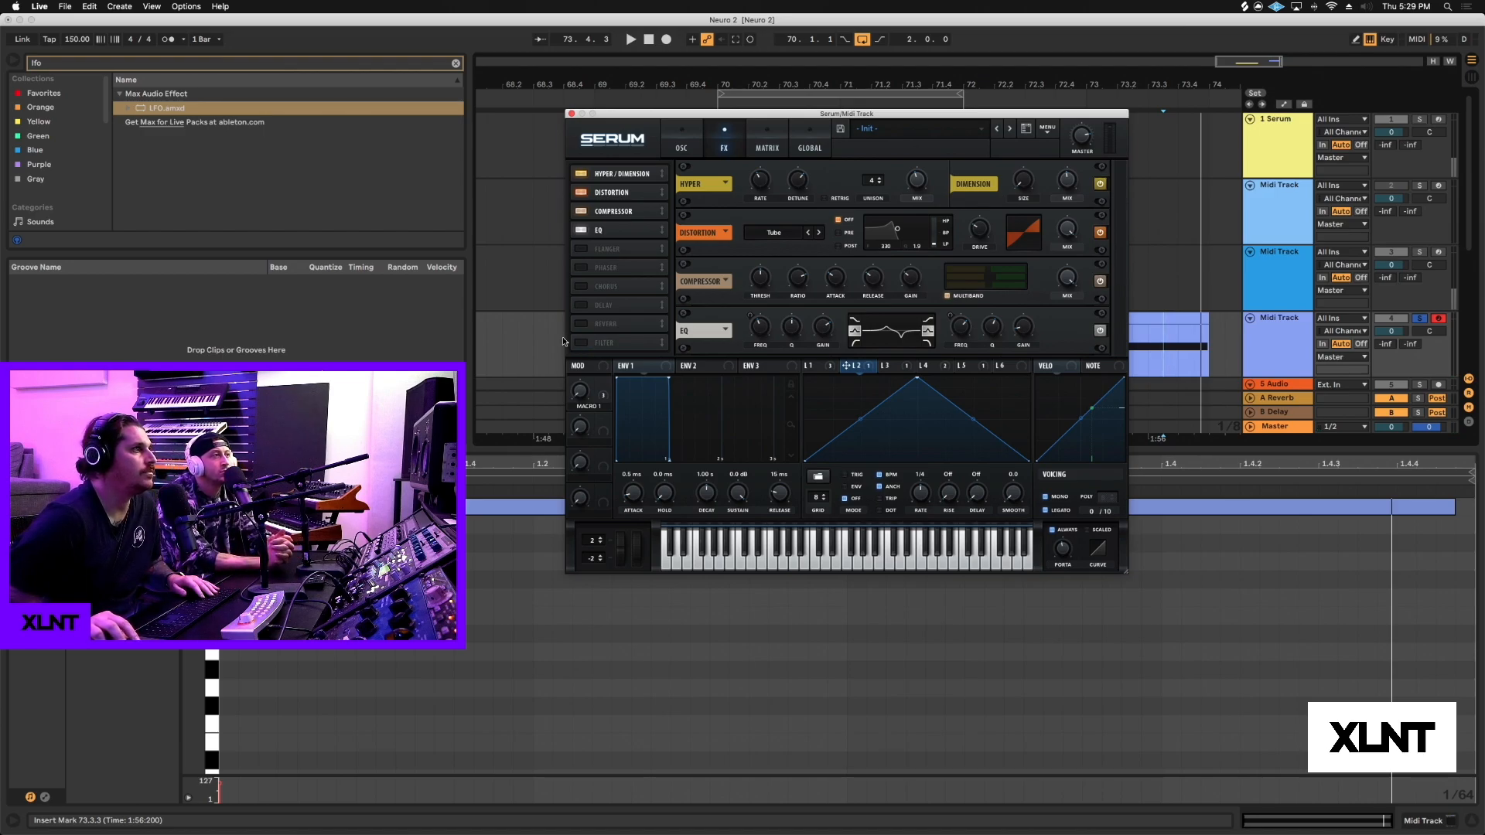
click(580, 342)
drag(595, 343, 624, 225)
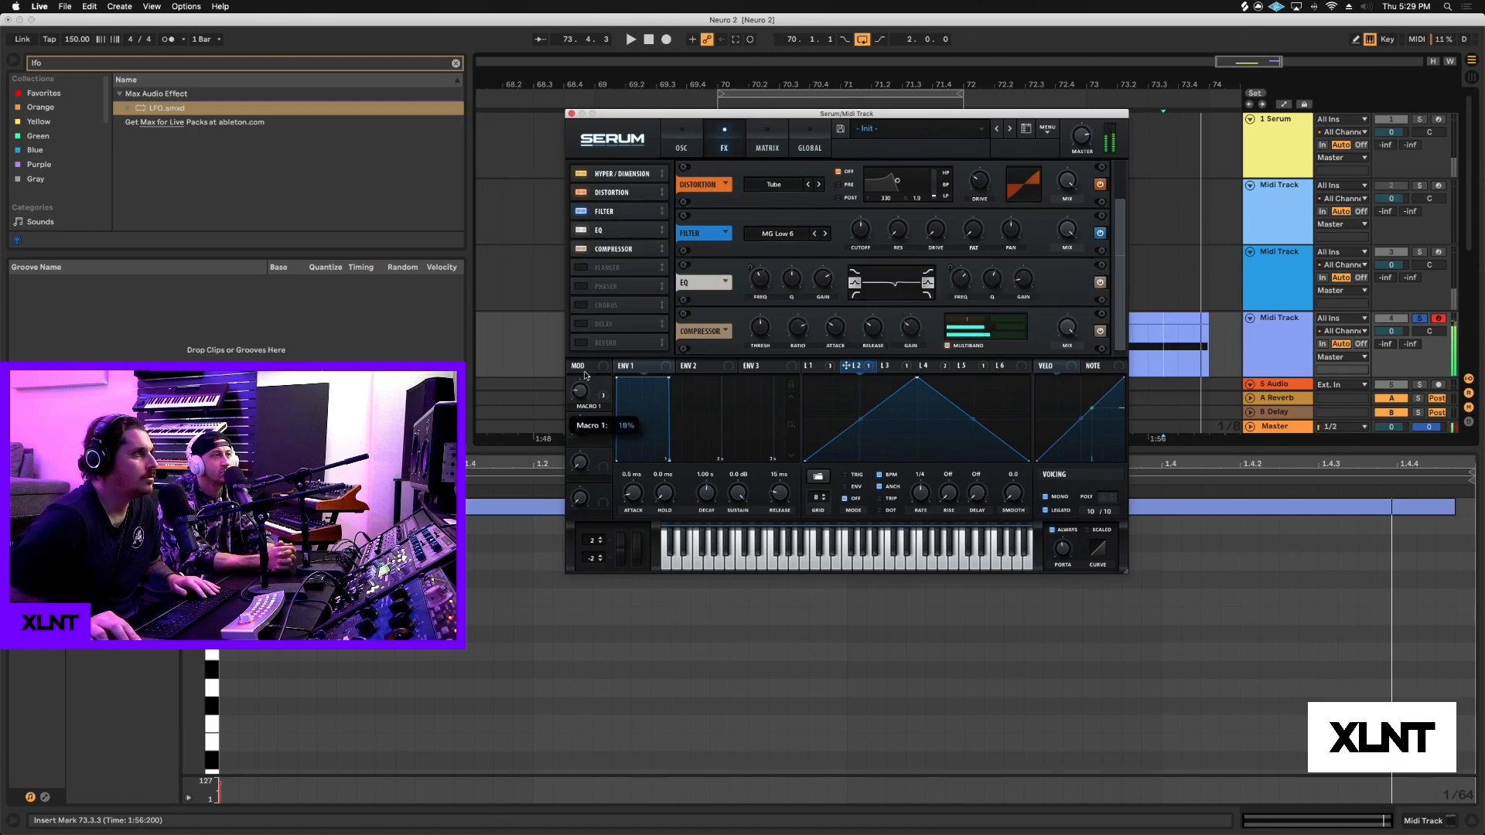
drag(615, 211, 622, 252)
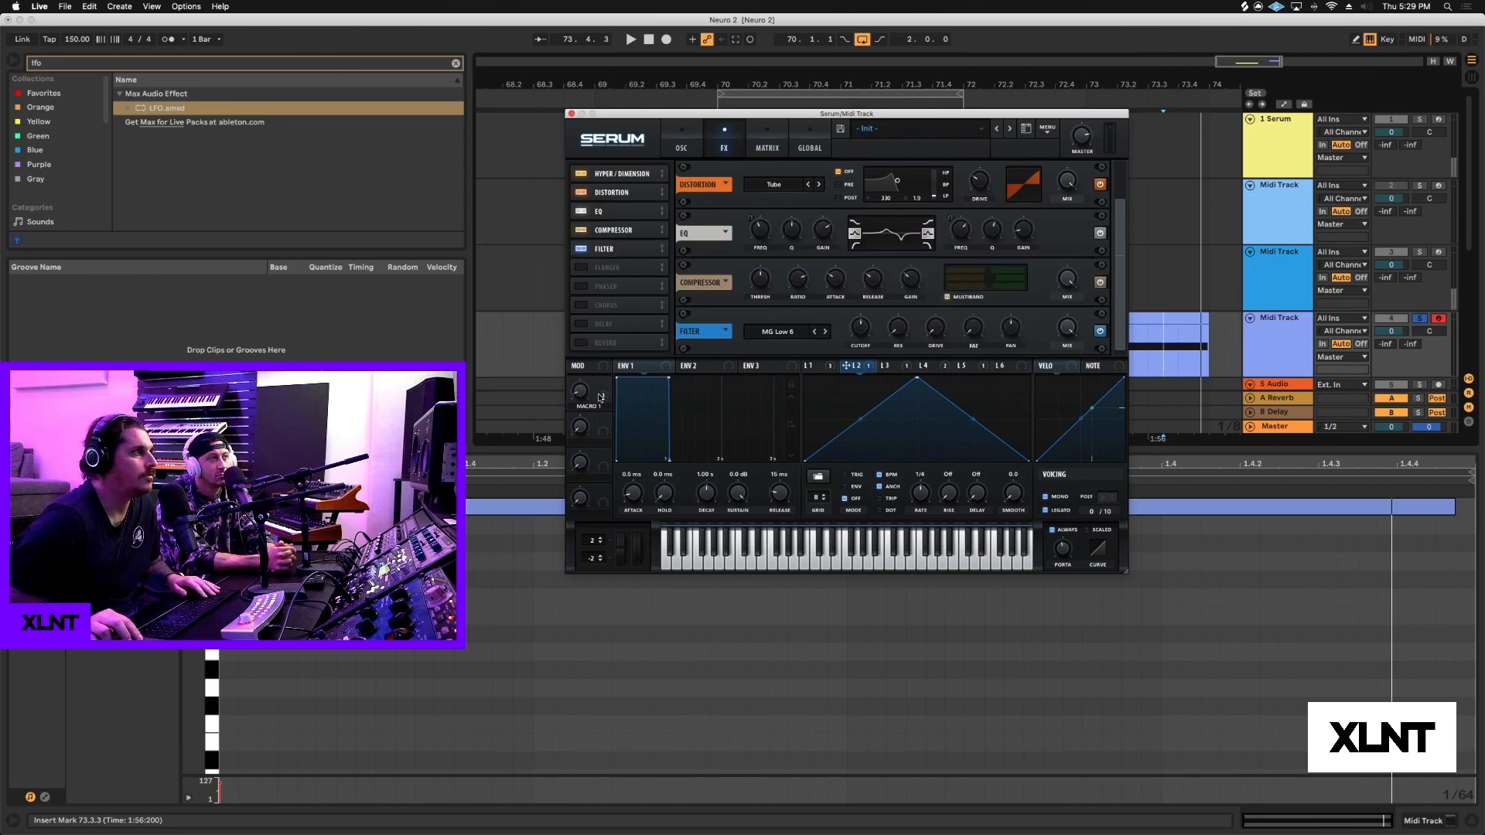
Step: Assign LFO 6 to the Filter effect's cutoff, turn off its BPM sync and audition it while raising Macro 1
click(1007, 366)
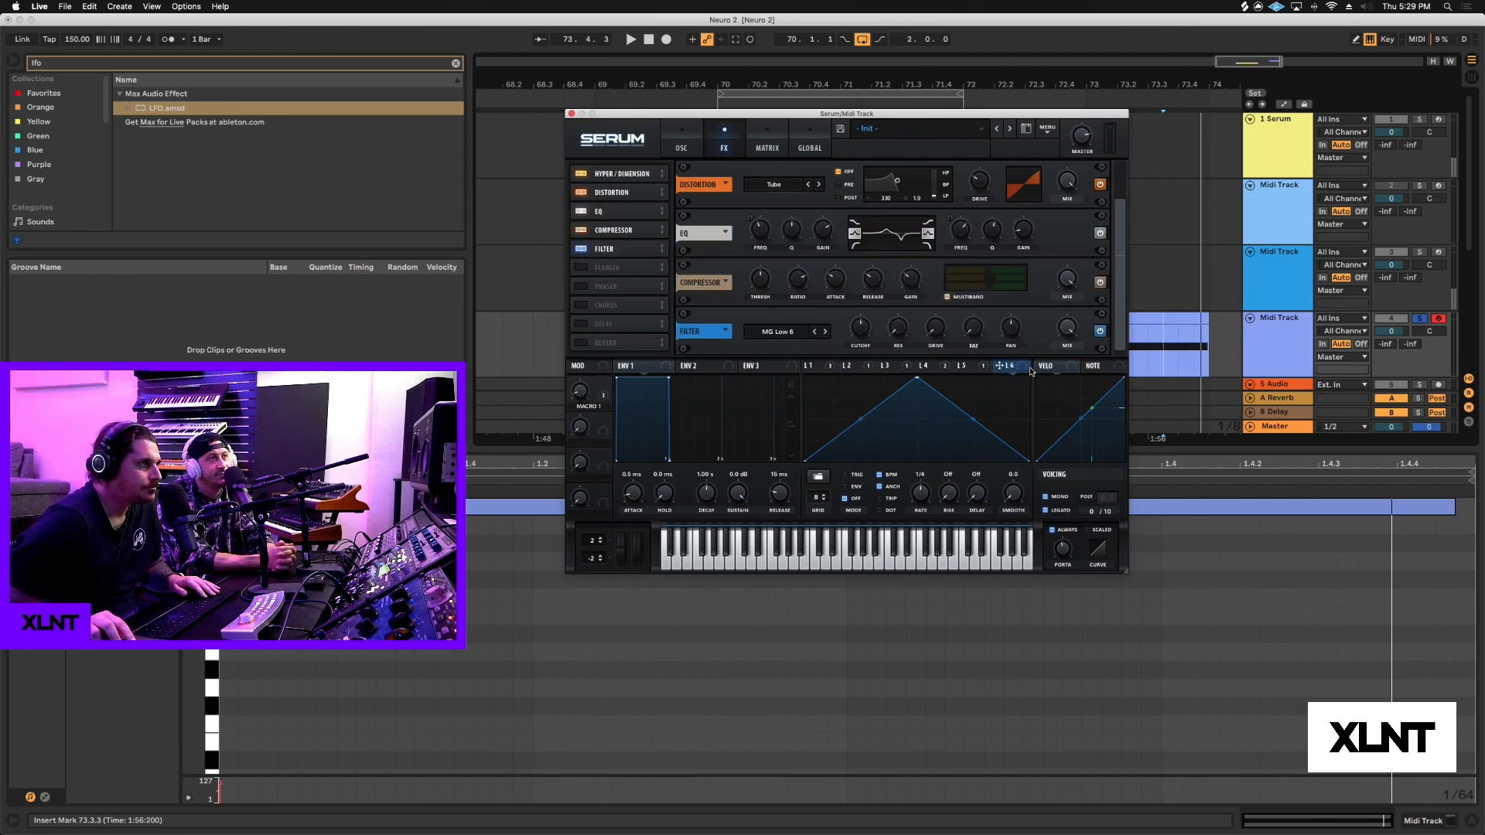
drag(1021, 370, 859, 328)
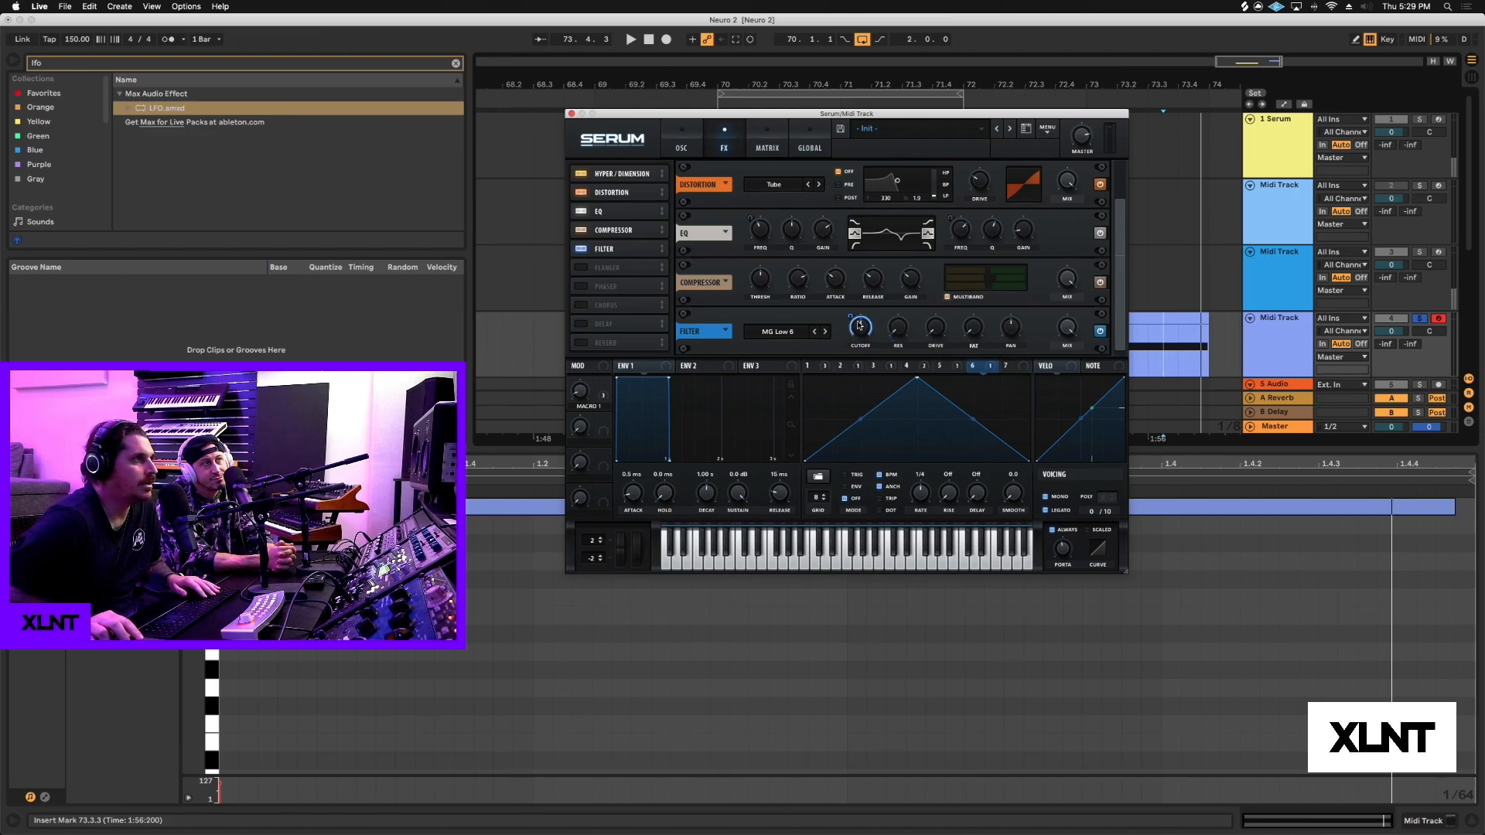
click(880, 473)
mouse_move(581, 377)
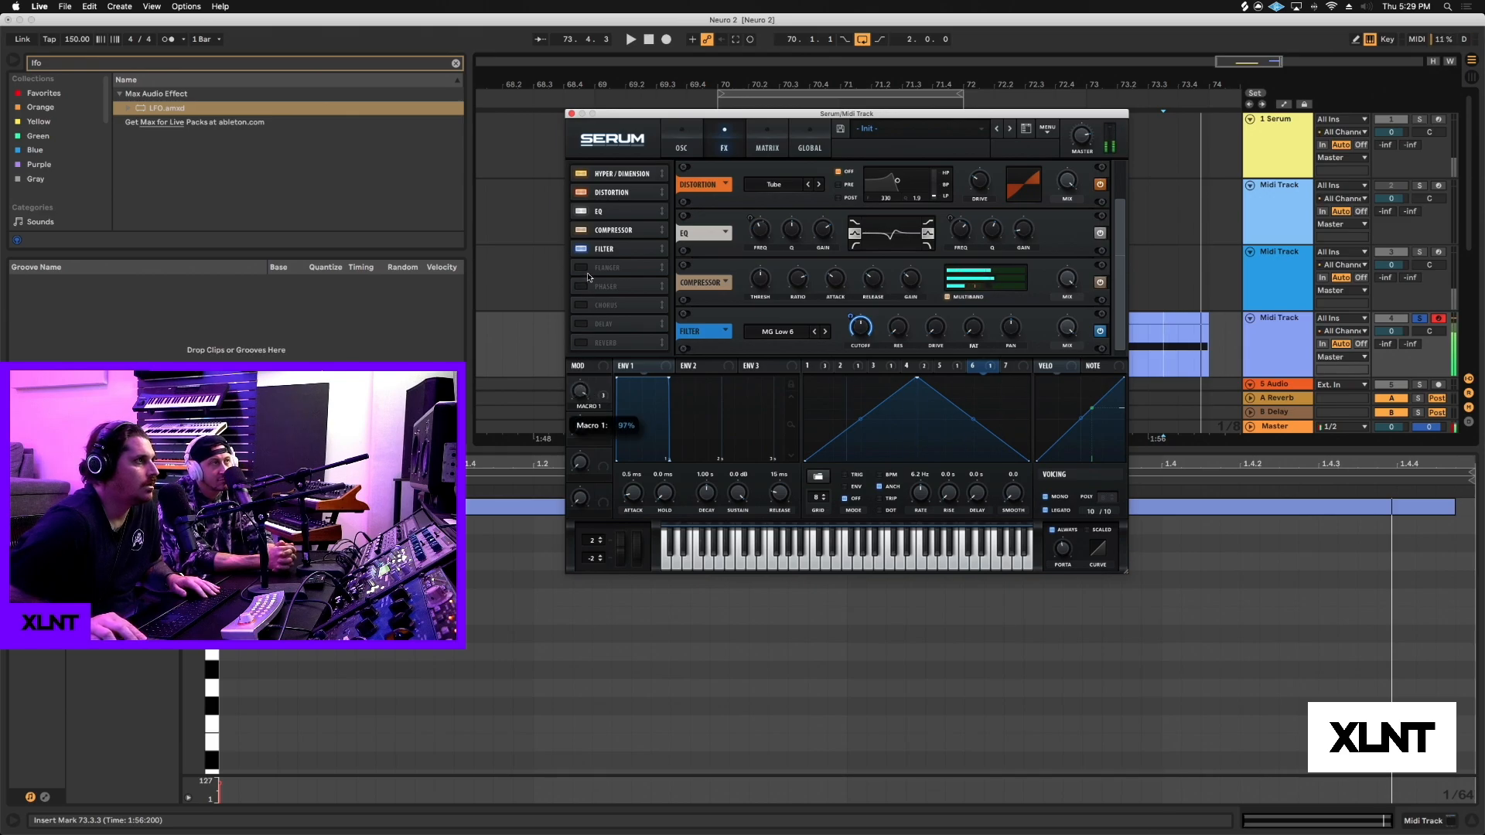
Step: Audition the patch on different notes and octaves while sweeping Macro 1
drag(586, 374, 617, 184)
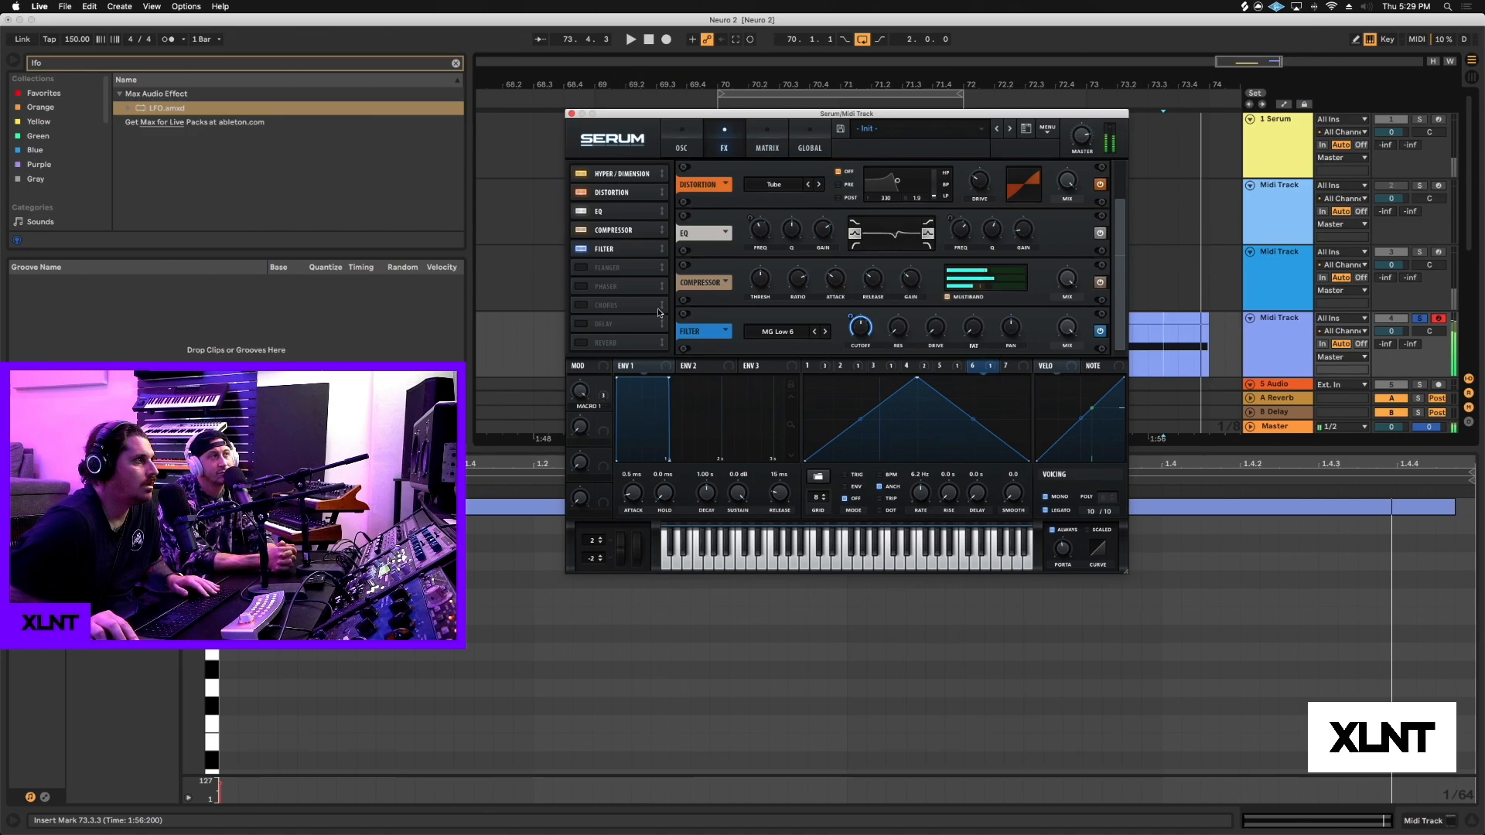
key(z)
key(f)
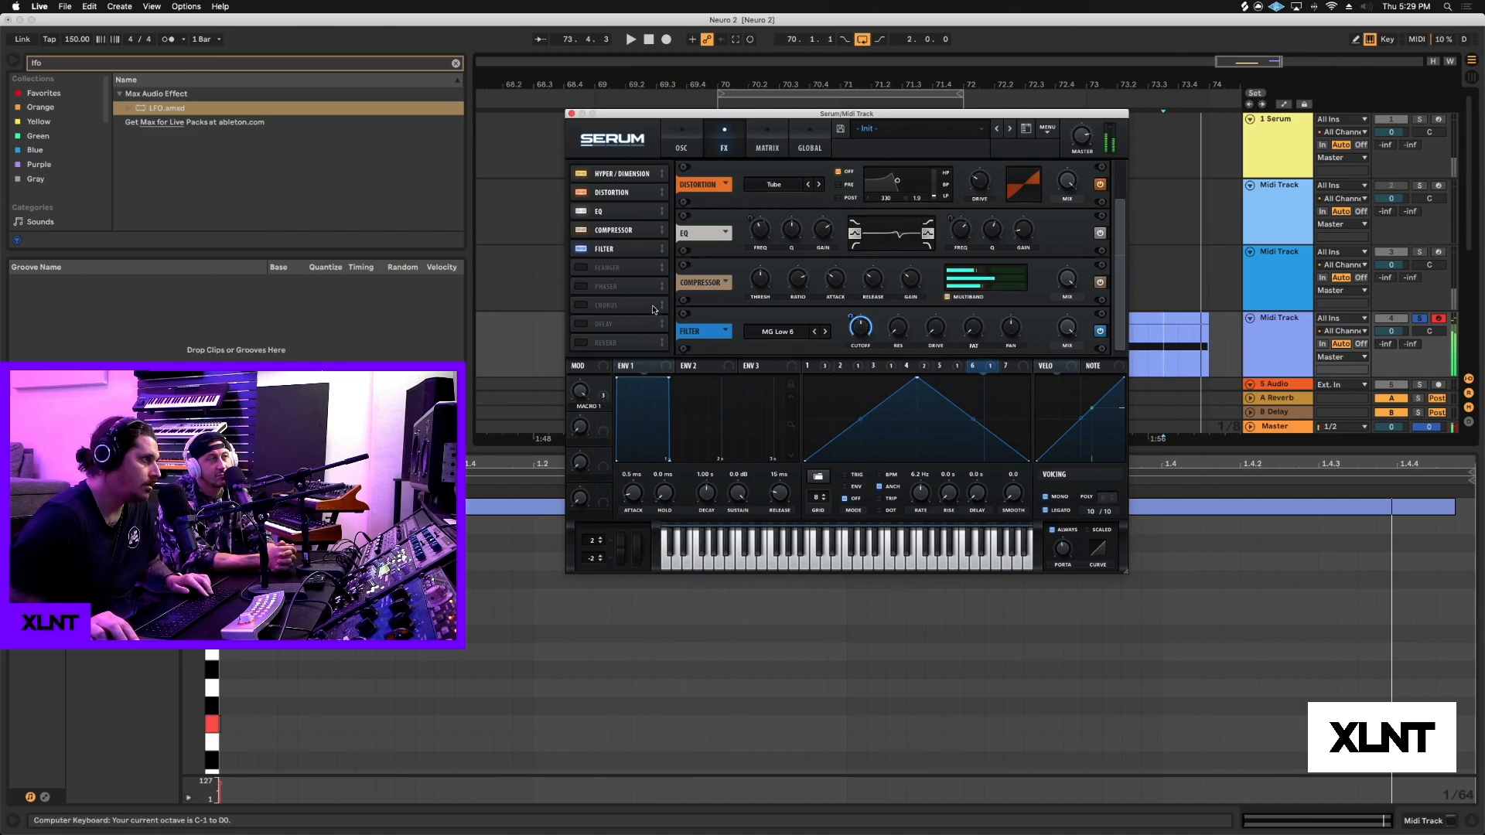
key(x)
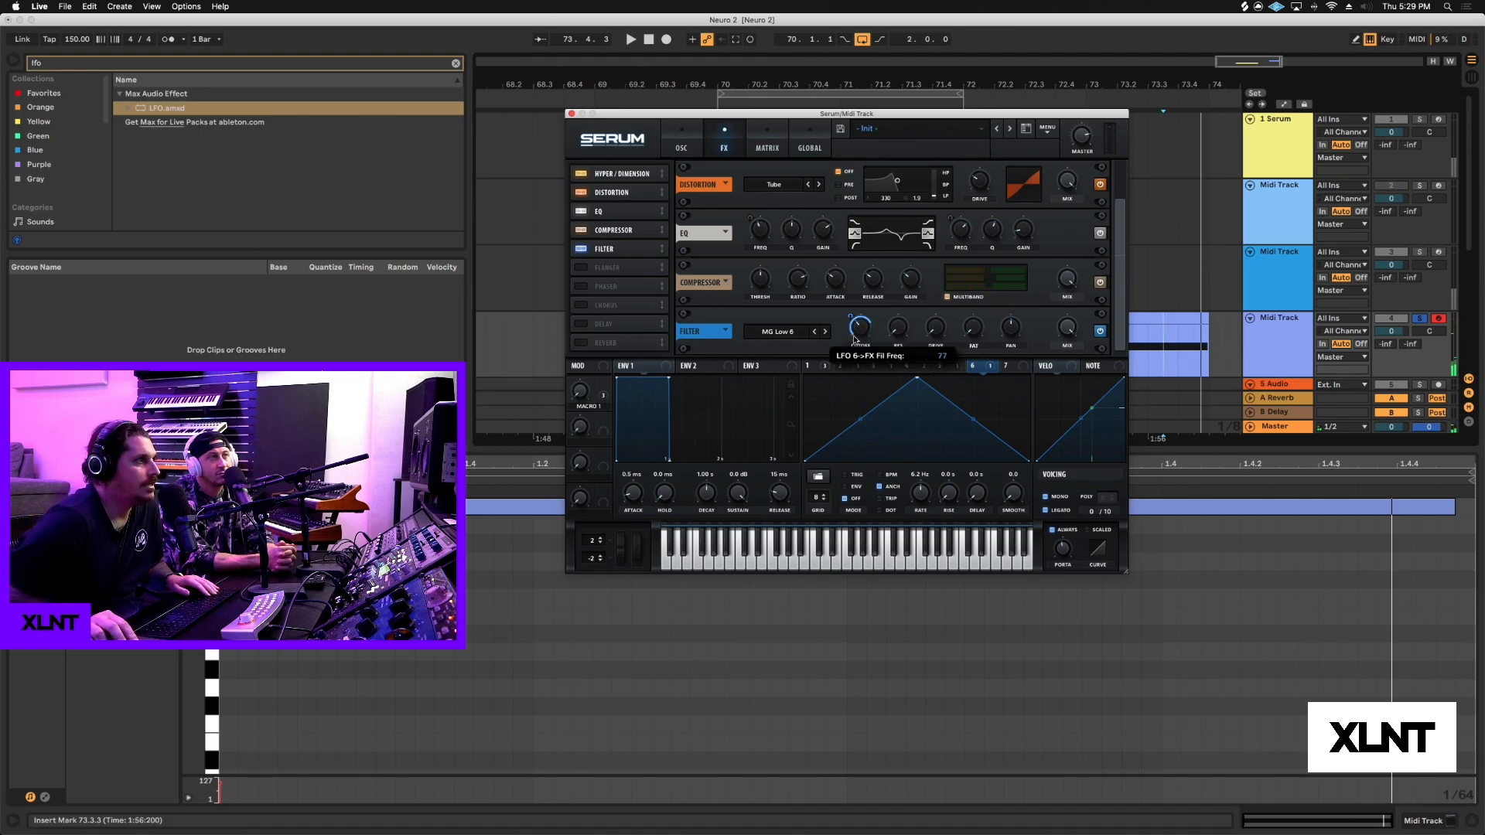
Step: Assign Macro 1 to the Filter effect's Drive and audition it by sweeping the macro from 0% upwards
drag(603, 384, 928, 317)
drag(579, 390, 579, 361)
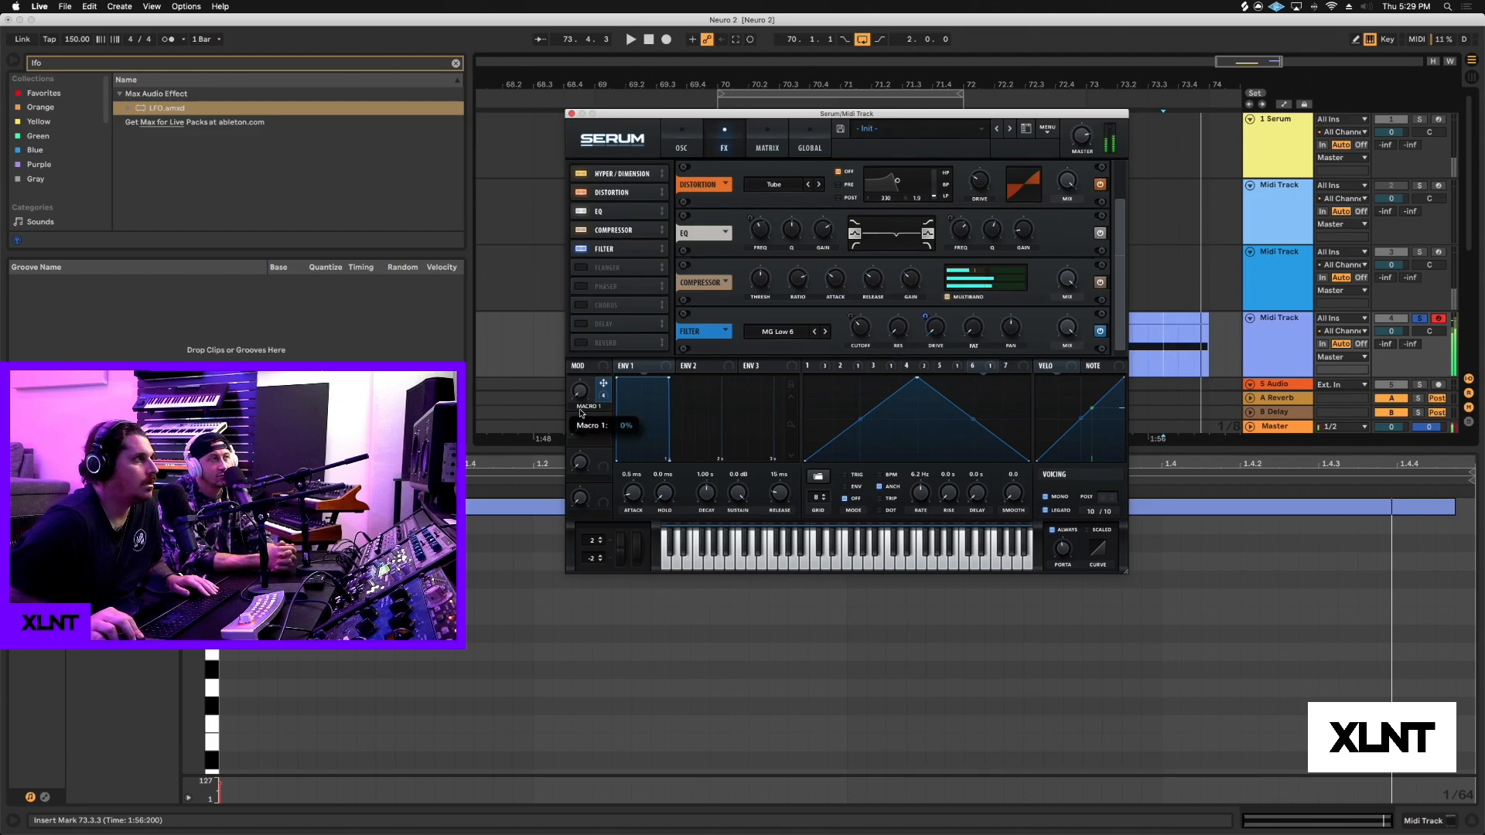
drag(582, 413, 606, 231)
drag(605, 376, 607, 366)
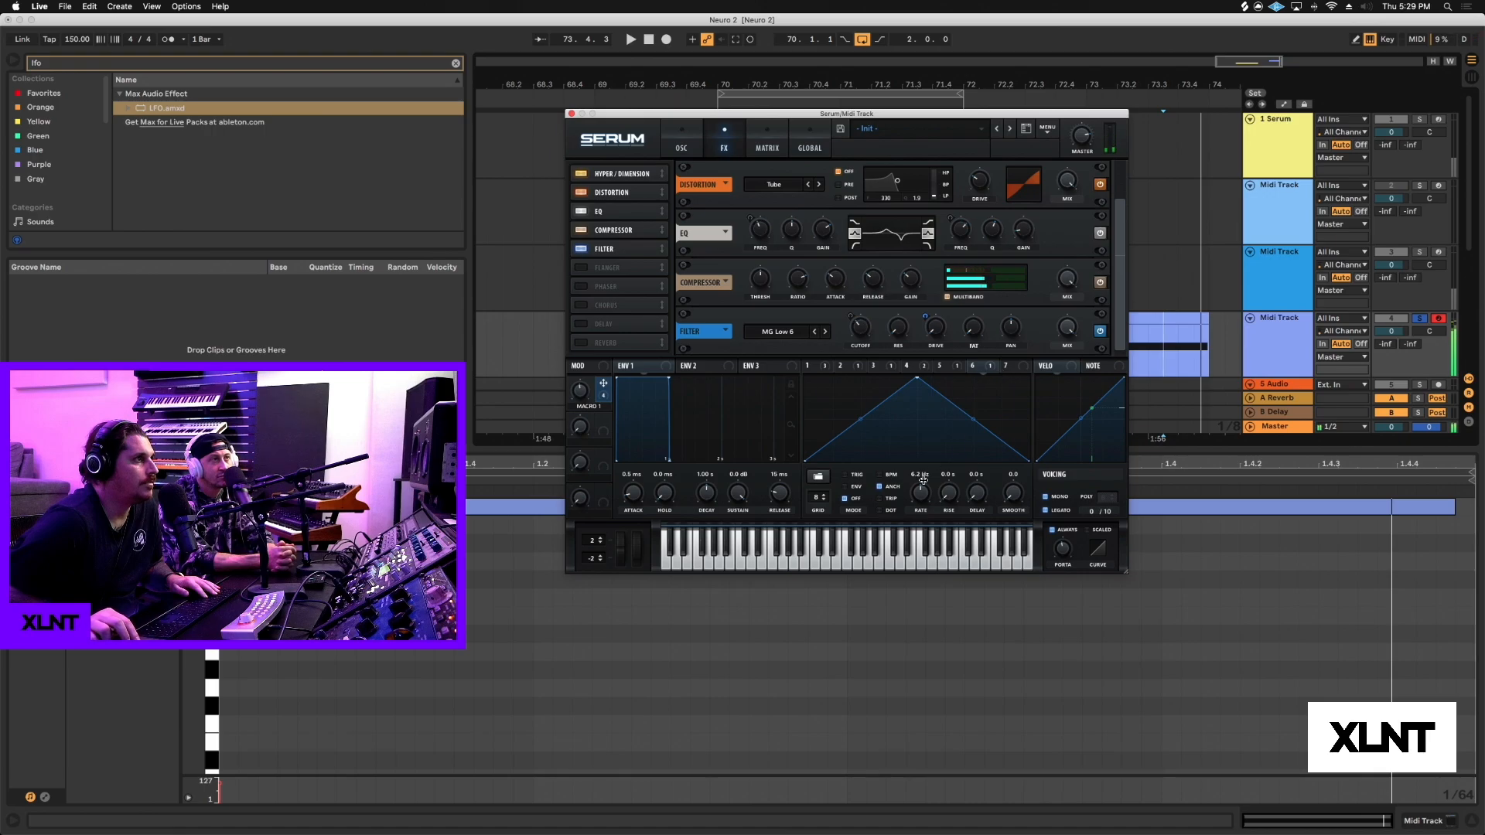
Step: Slow LFO 6's rate to 1.1 Hz and move the Filter effect ahead of the Compressor in the chain
mouse_move(925, 490)
mouse_down()
mouse_move(929, 474)
mouse_move(924, 517)
mouse_up()
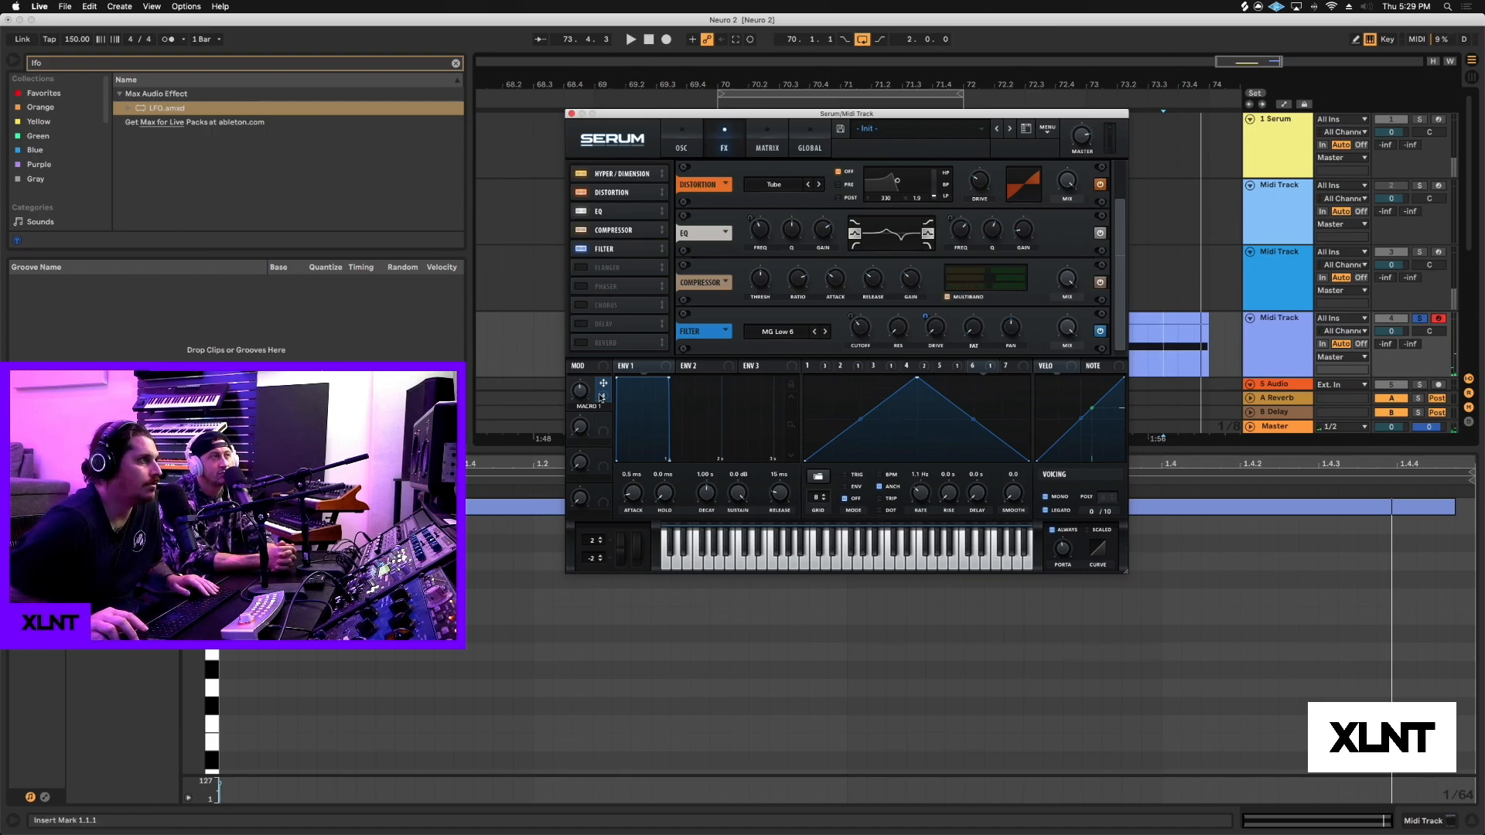
drag(599, 242, 595, 223)
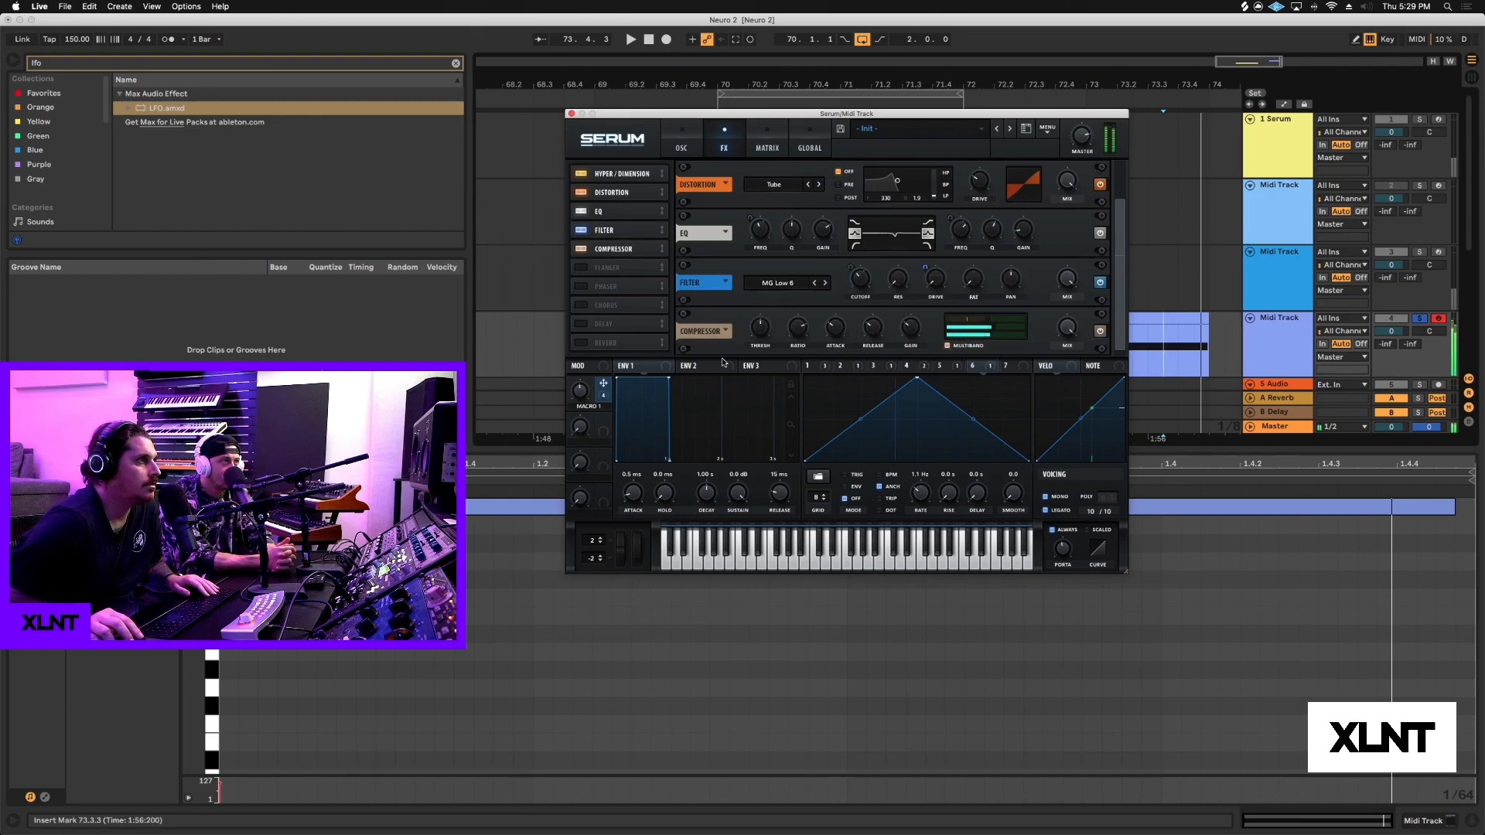
Step: Adjust the Filter effect's cutoff and its LFO 6 modulation, auditioning it with Macro 1 sweeps
click(857, 367)
click(947, 368)
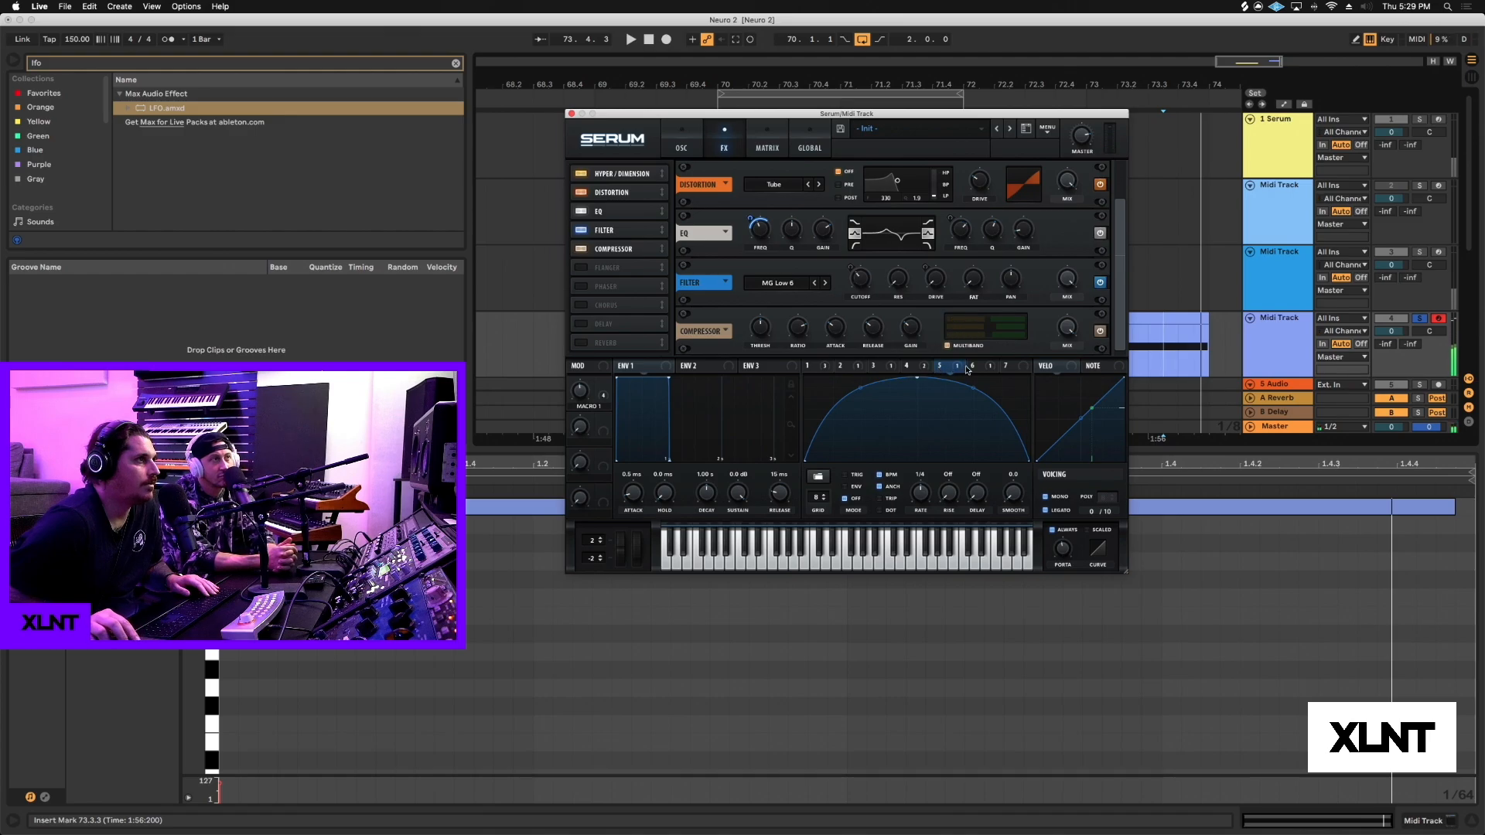
click(976, 371)
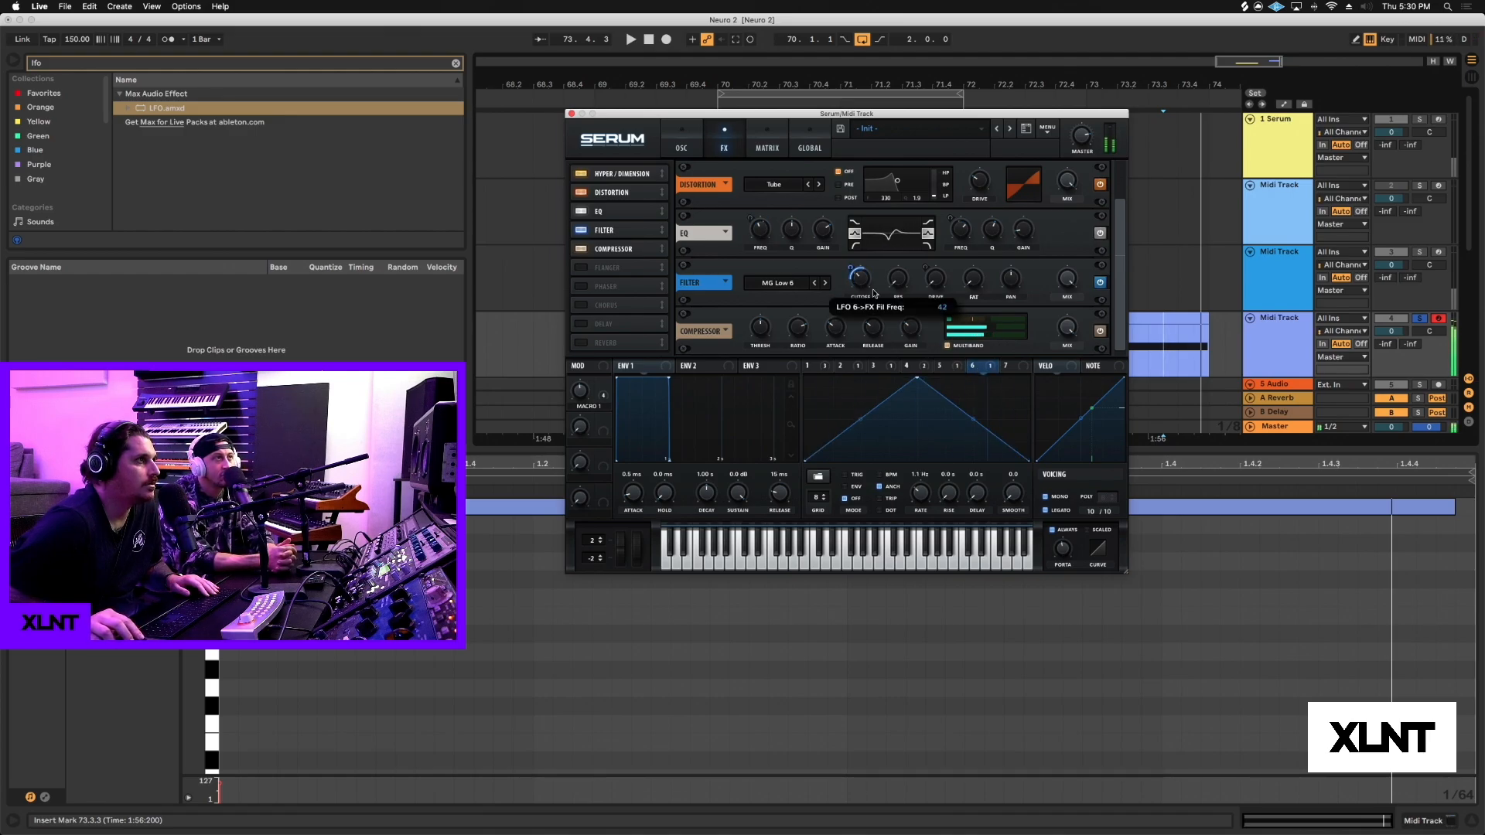
drag(866, 283, 874, 224)
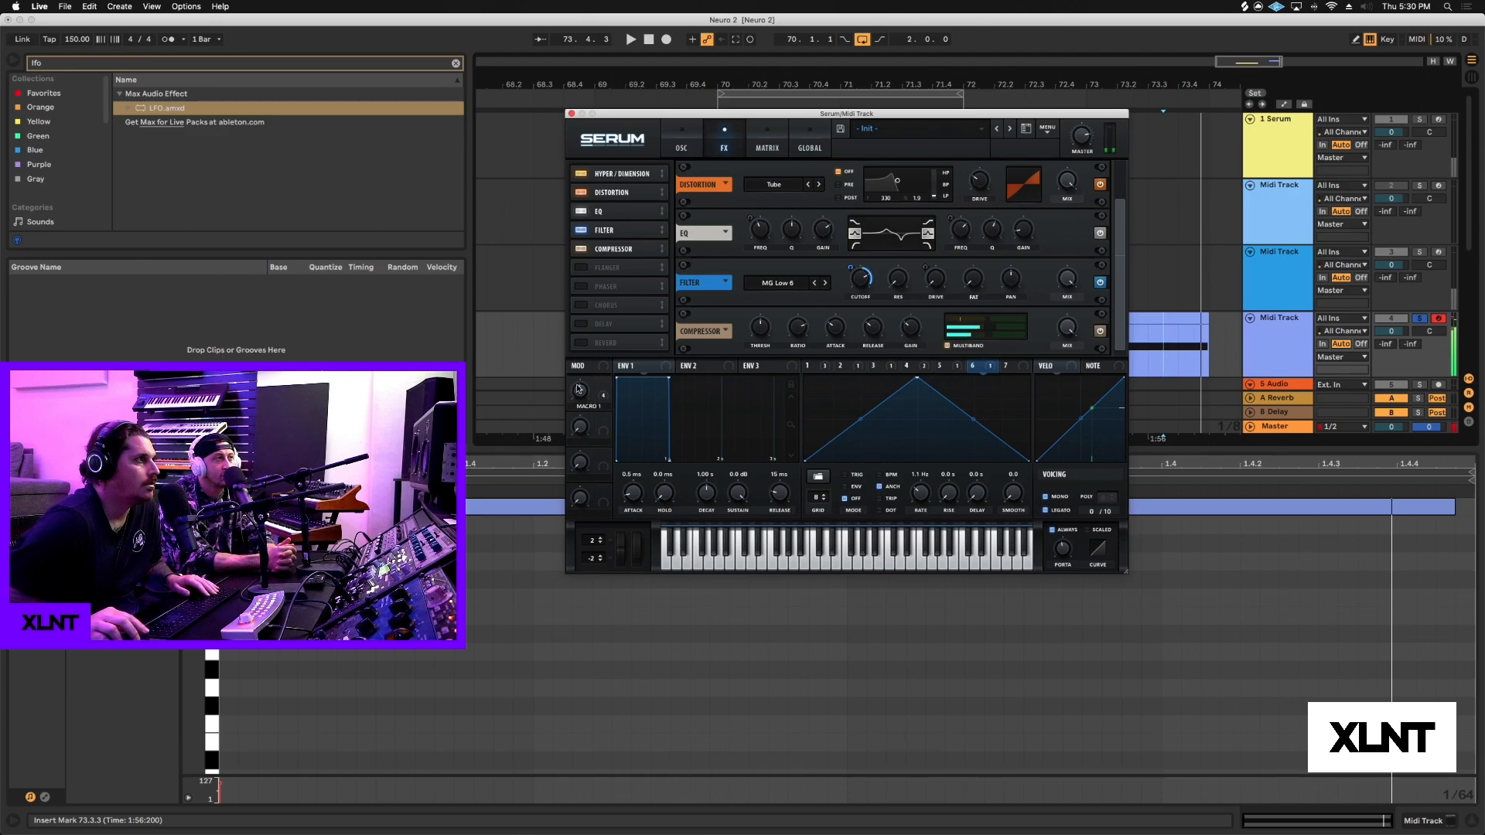
drag(579, 388, 579, 343)
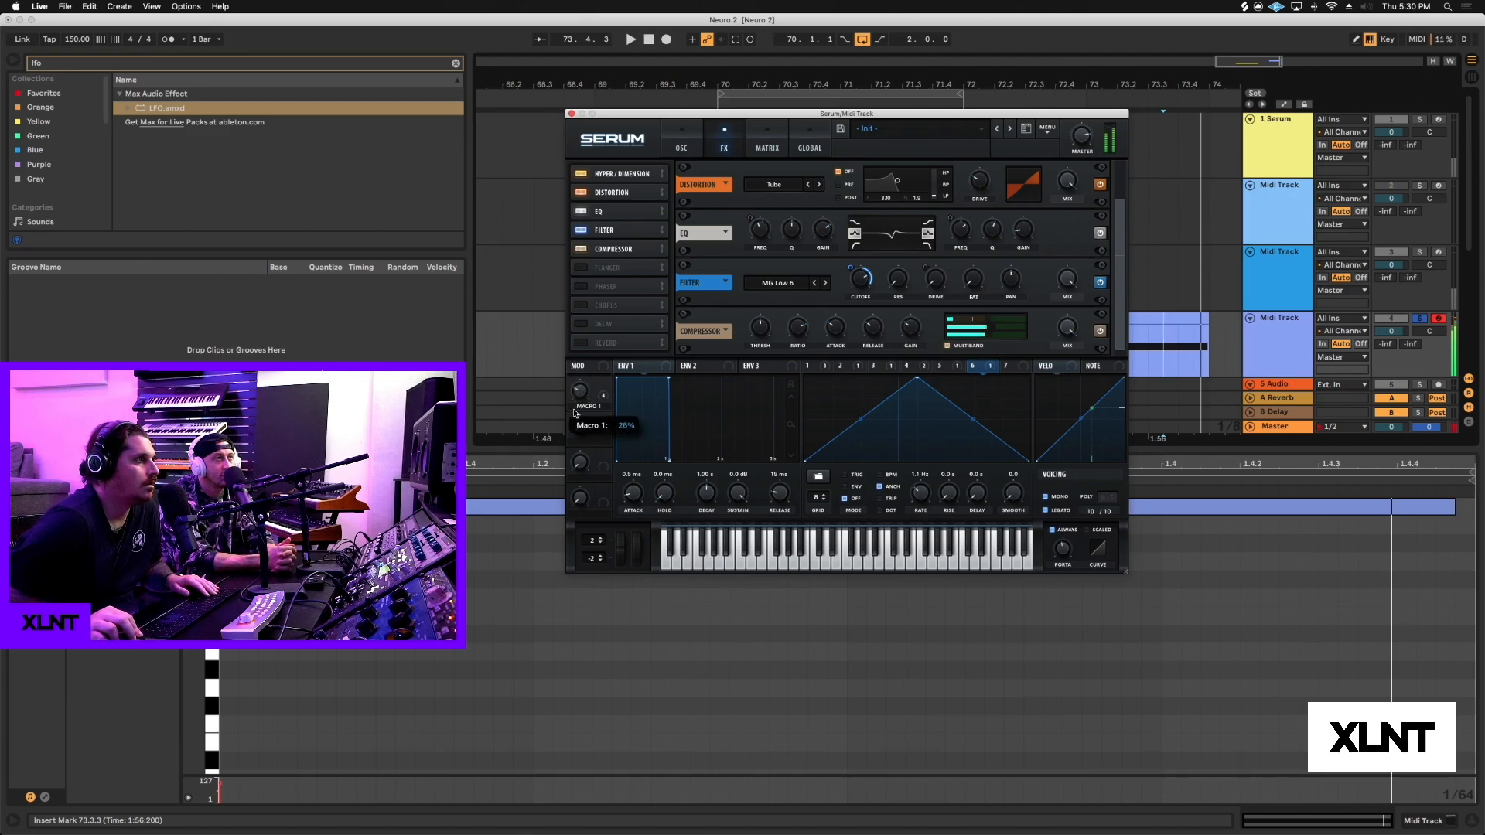
drag(574, 414, 576, 448)
Step: Speed up LFO 6's rate to 10.0 Hz
drag(928, 490, 925, 474)
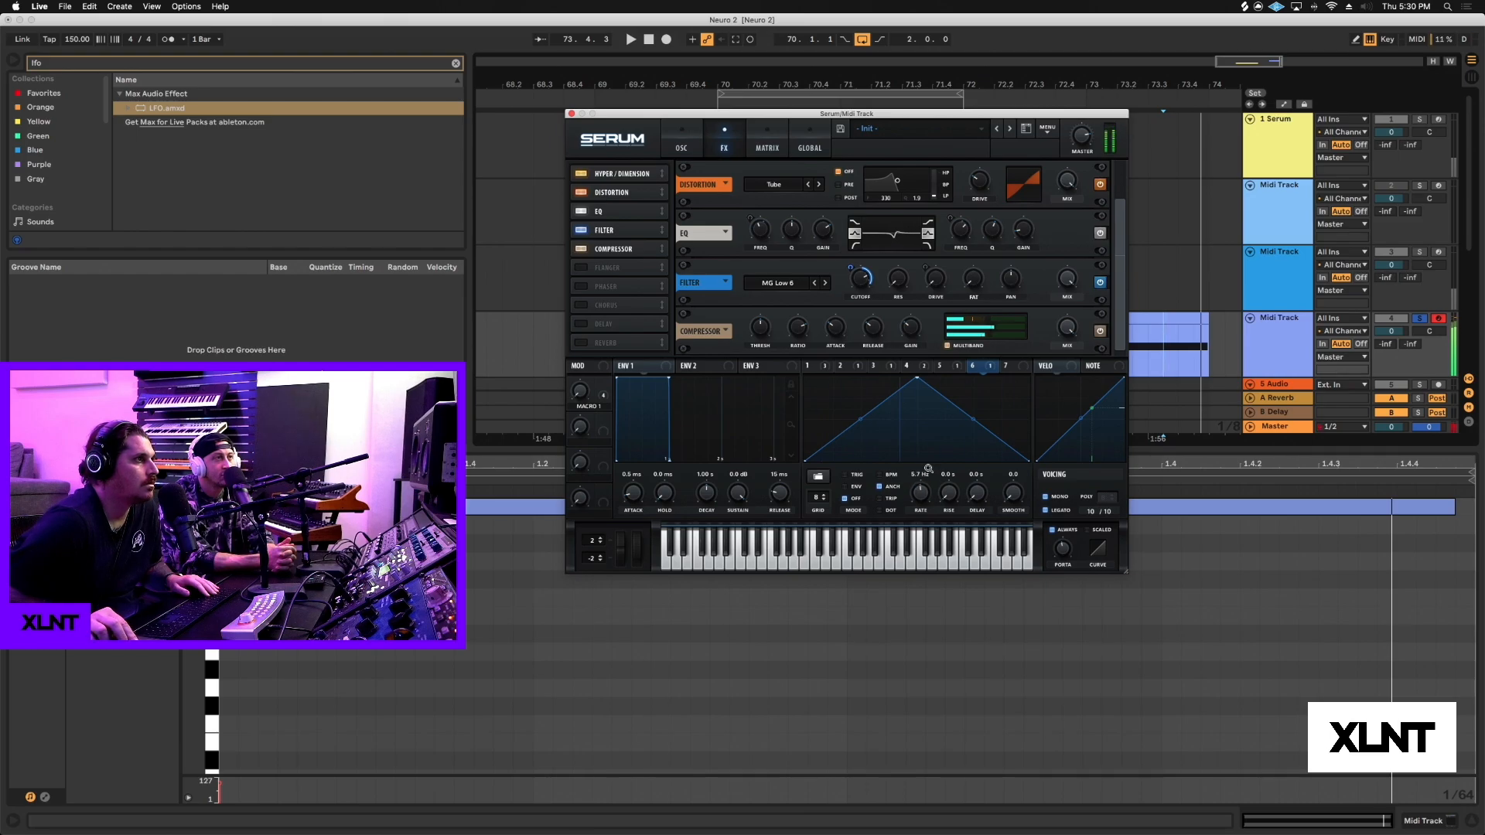
drag(925, 476, 924, 468)
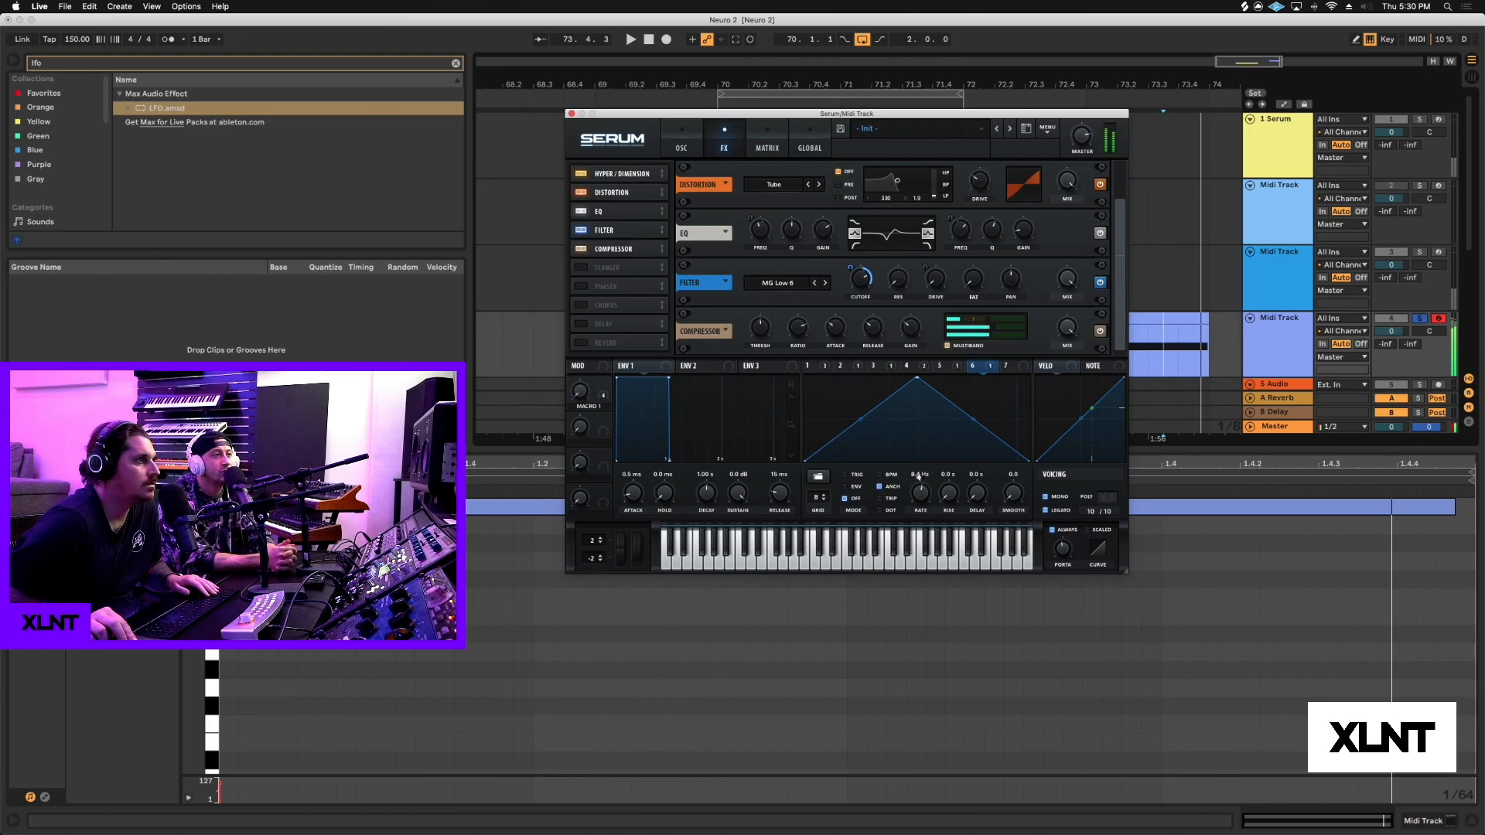
drag(918, 477, 918, 469)
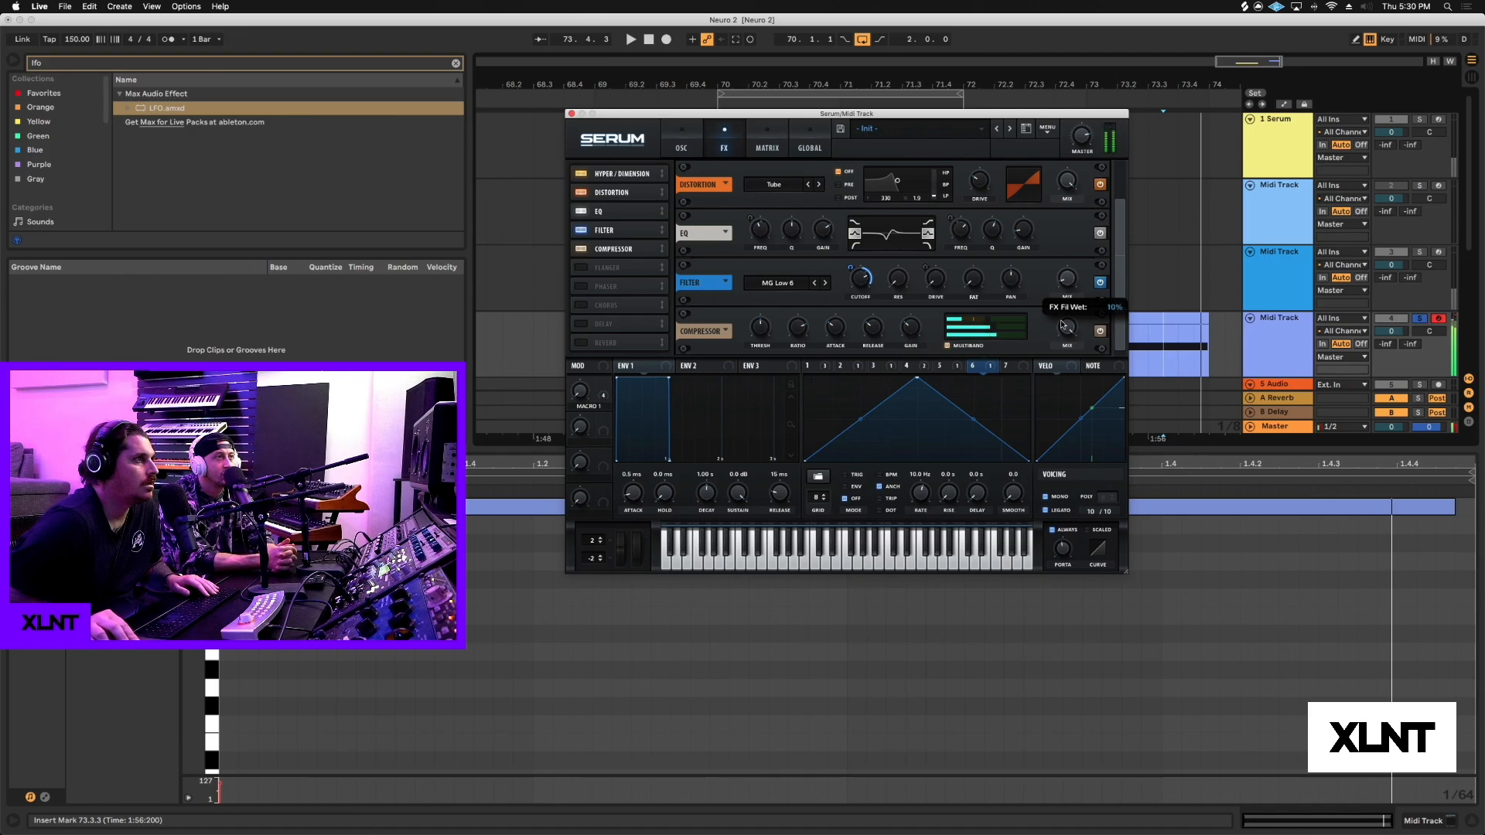
Step: Lower the Filter effect's mix, modulate it with LFO 6 and audition the result while sweeping Macro 1
drag(1062, 325, 1061, 331)
drag(981, 367, 1074, 280)
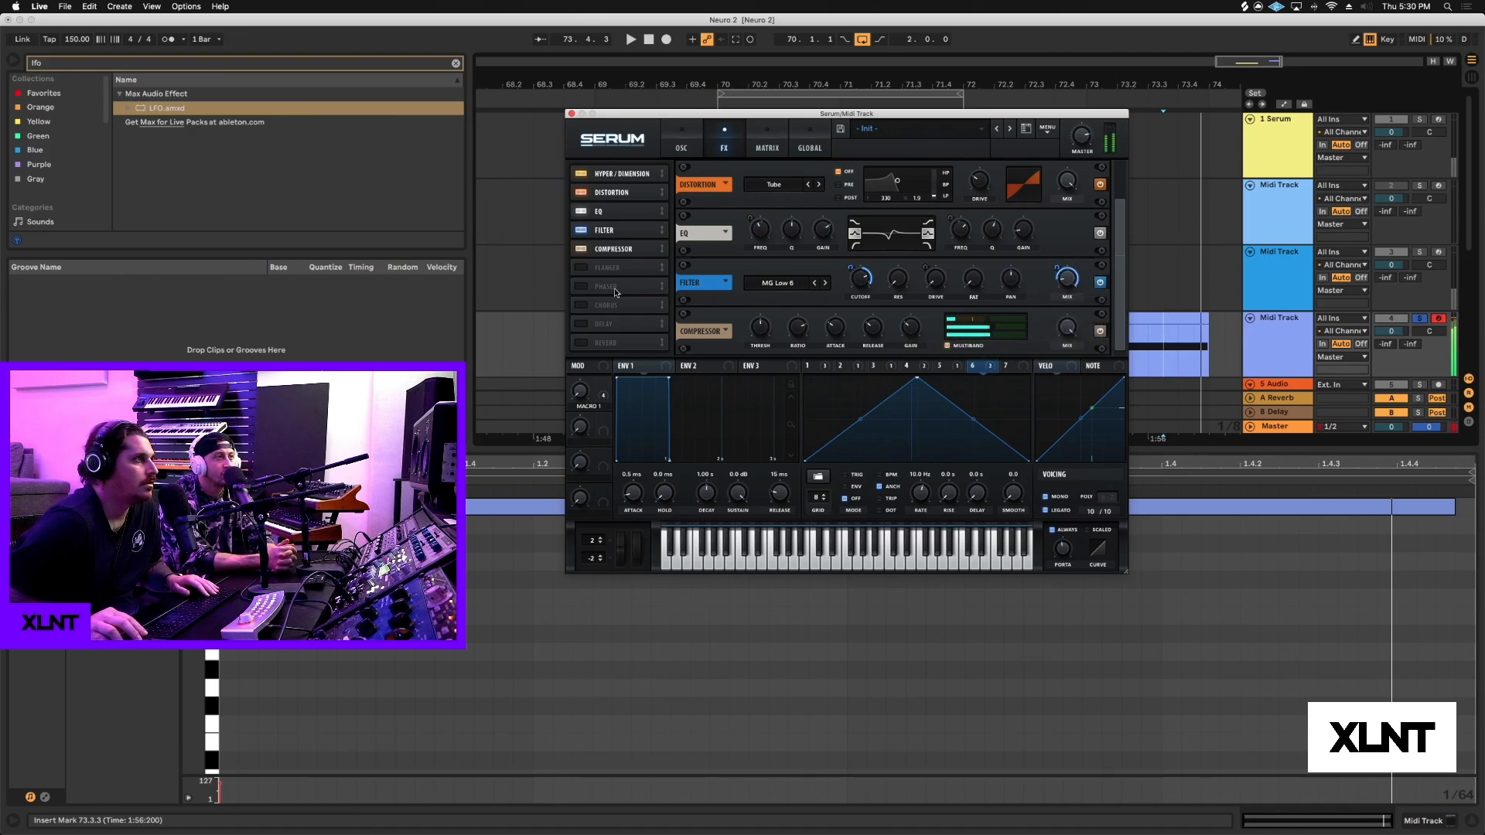
drag(579, 379, 646, 339)
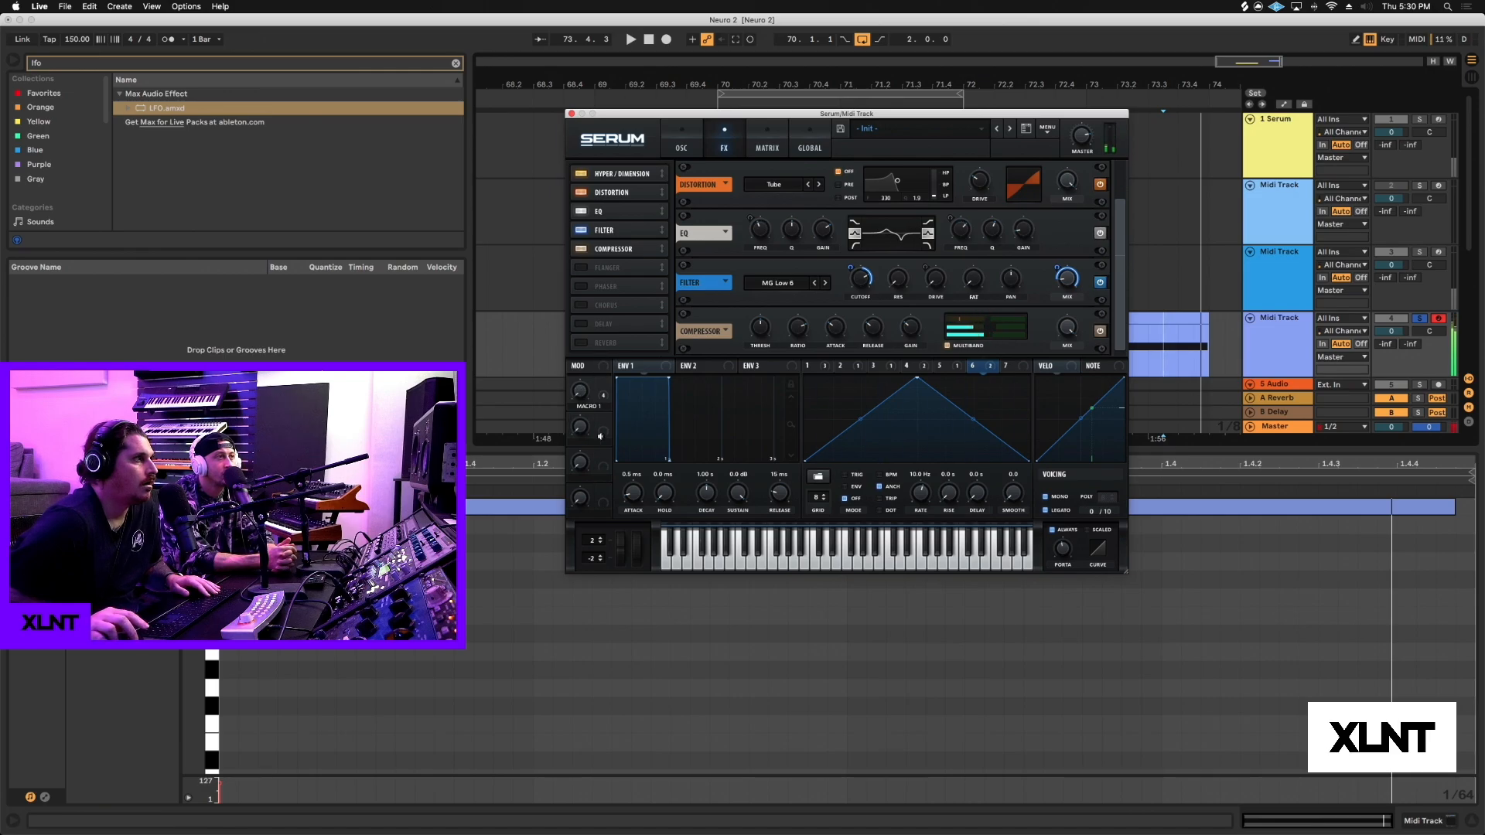
Step: Turn on the Chorus effect, place it between the Filter and the Compressor, and adjust its mix
click(583, 305)
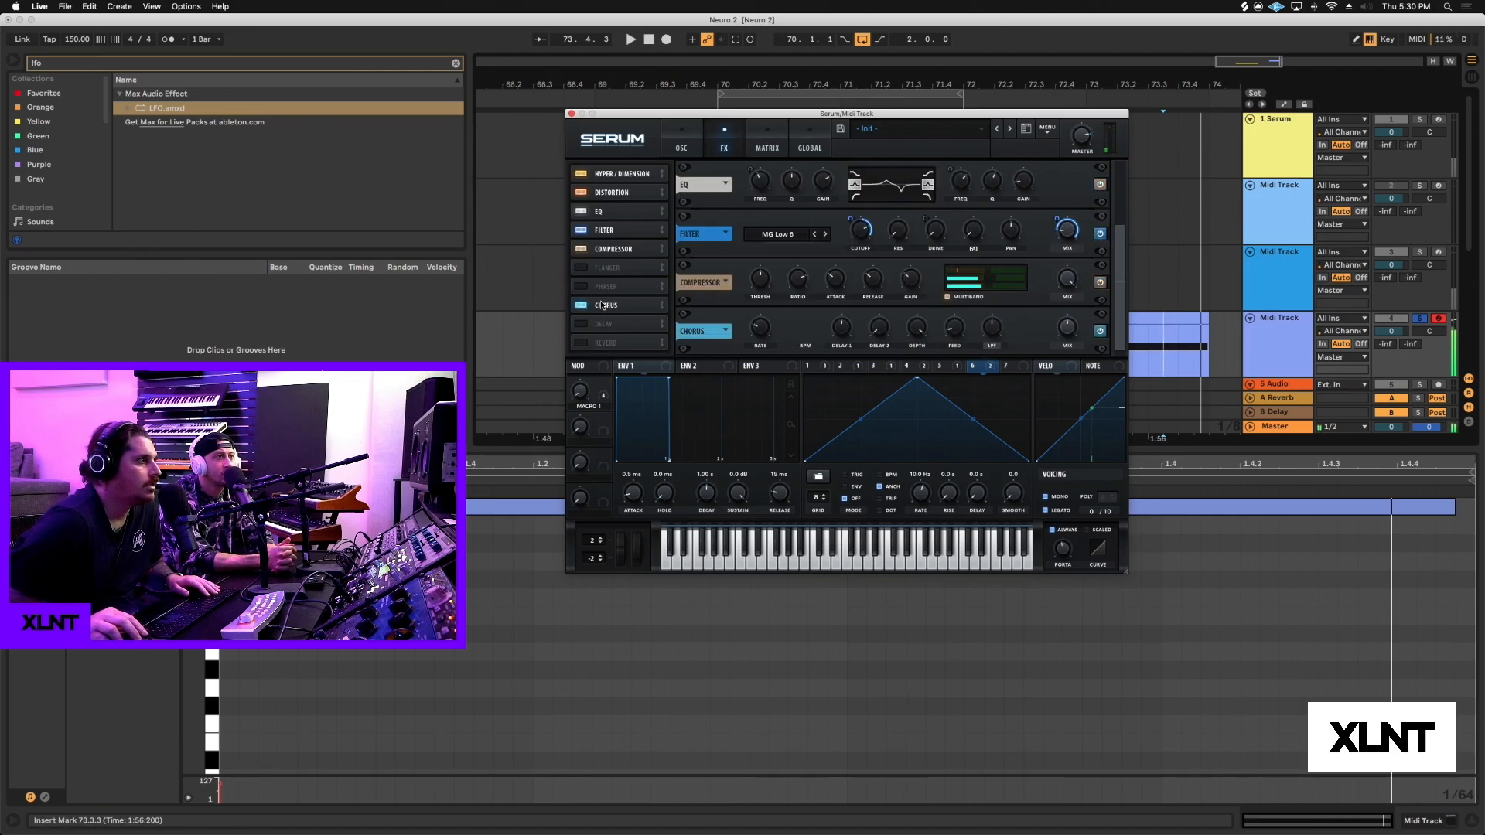
drag(610, 305, 613, 249)
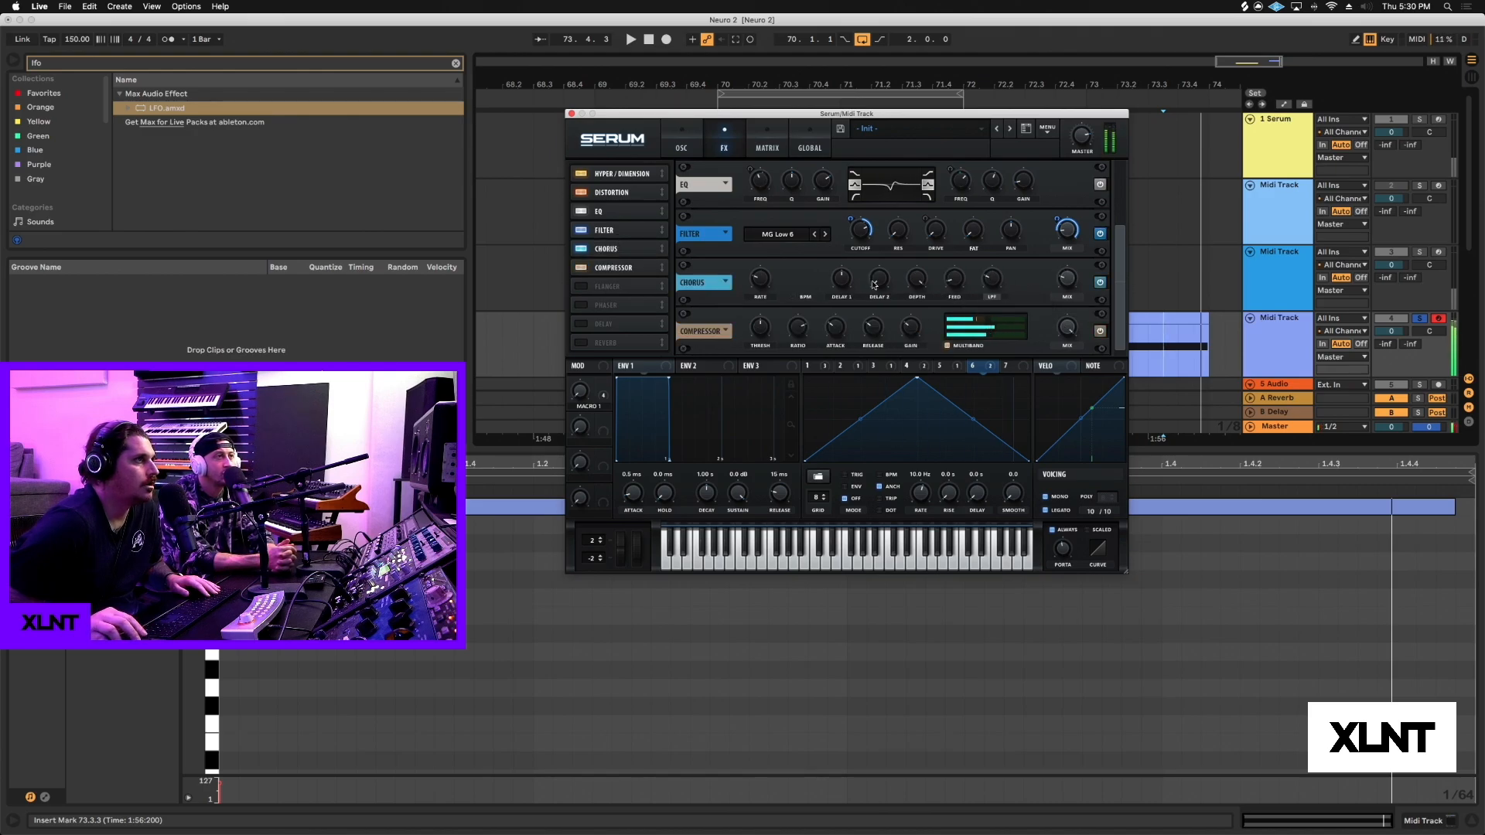
drag(1067, 281, 1069, 289)
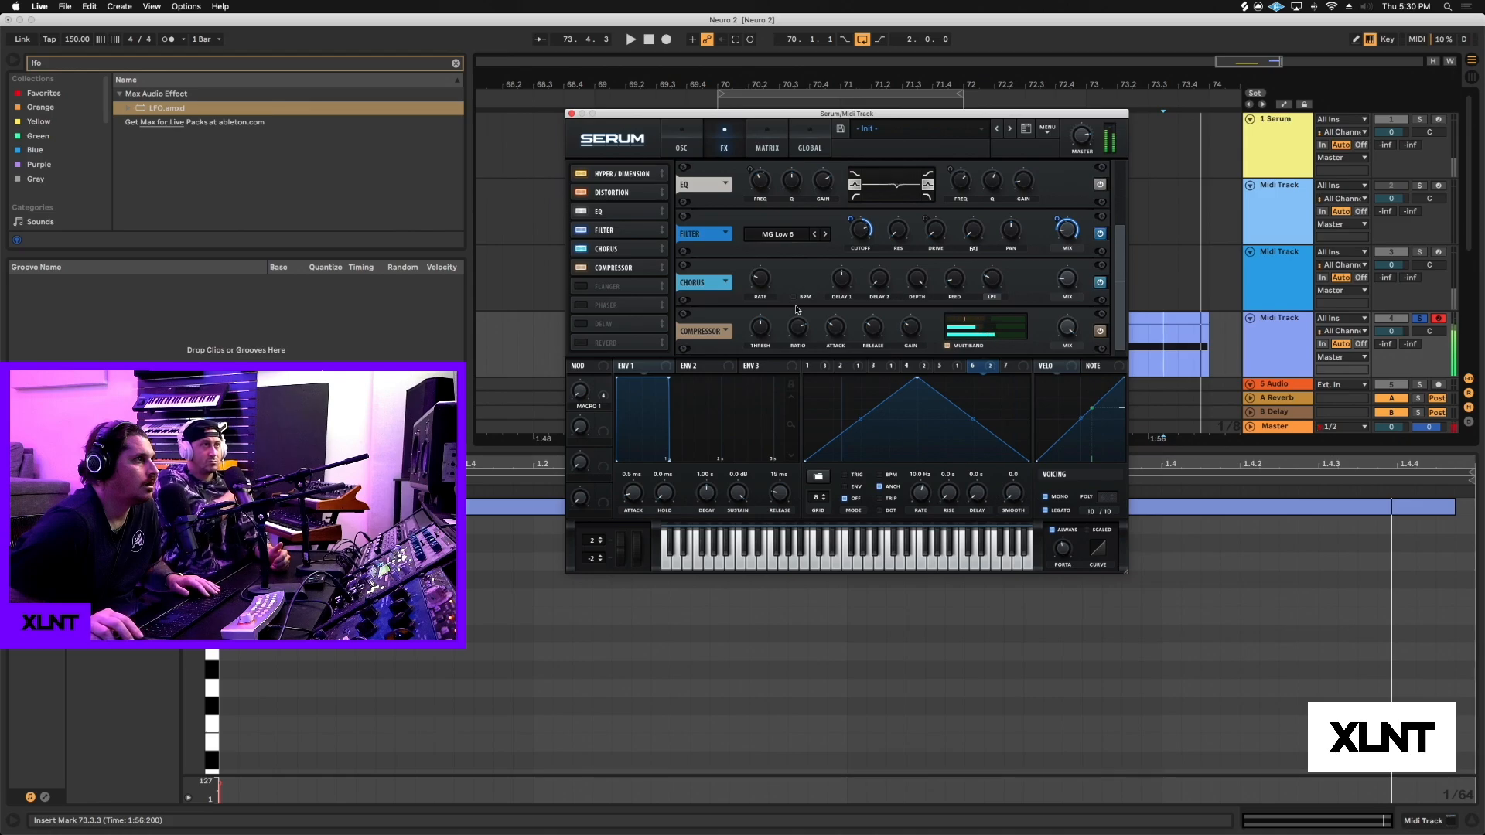
Step: Turn on the Phaser effect and place it between the Filter and the Chorus
click(581, 305)
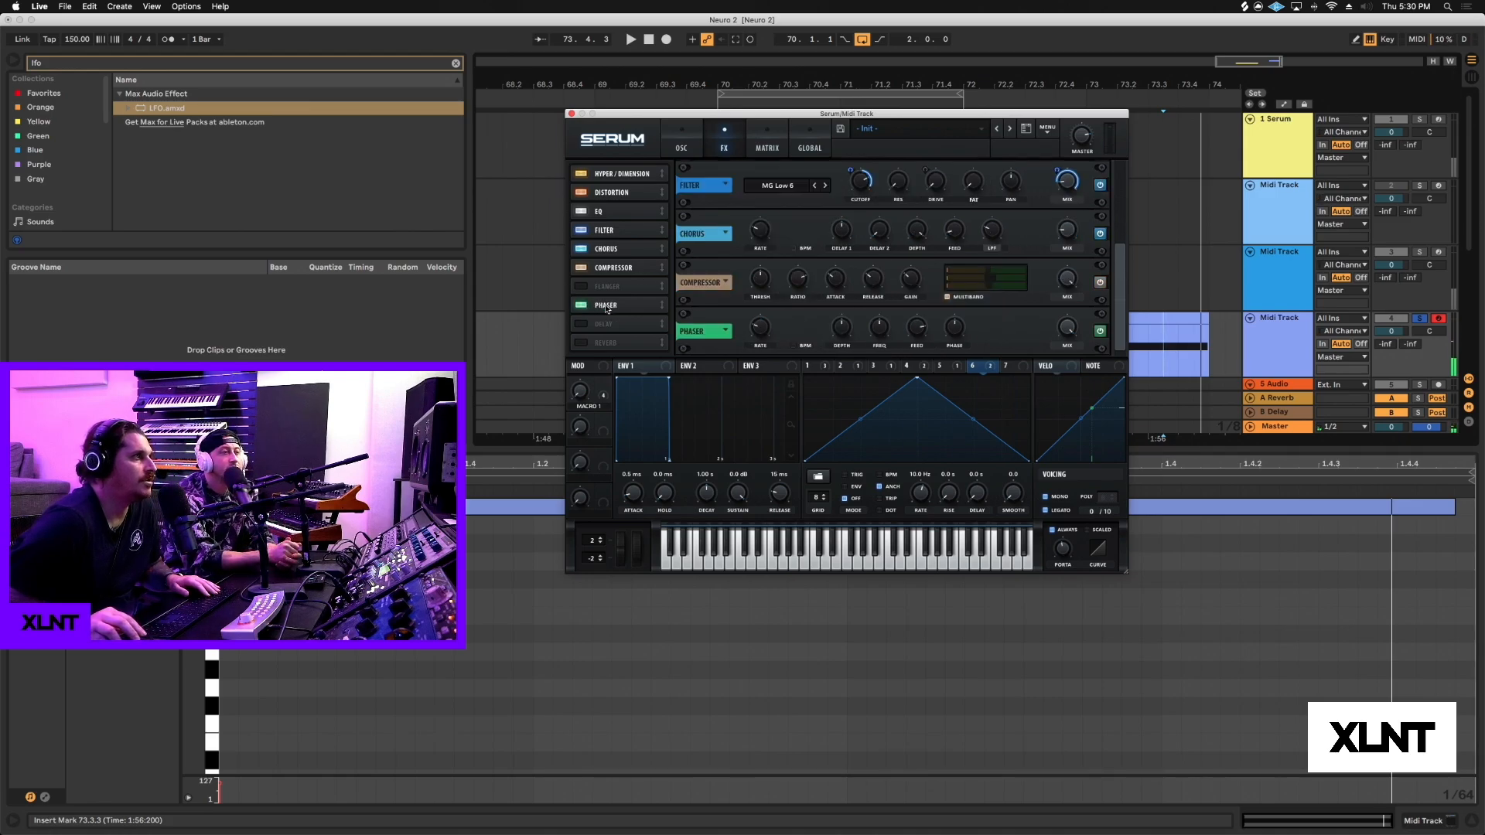
drag(583, 307, 581, 248)
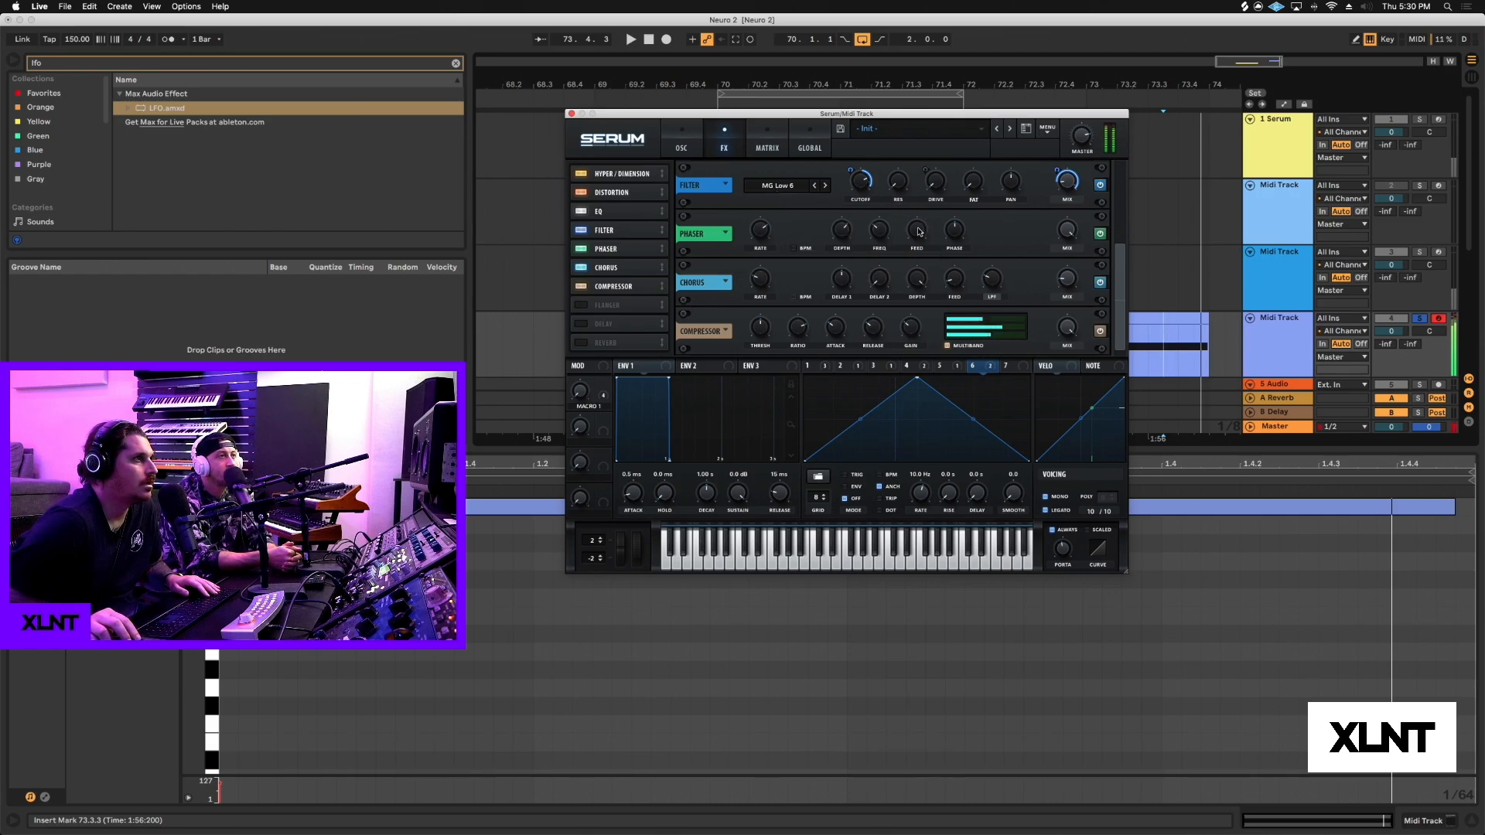
Step: Adjust the Phaser's feedback and mix, and audition the patch while sweeping Macro 1
drag(917, 229, 914, 284)
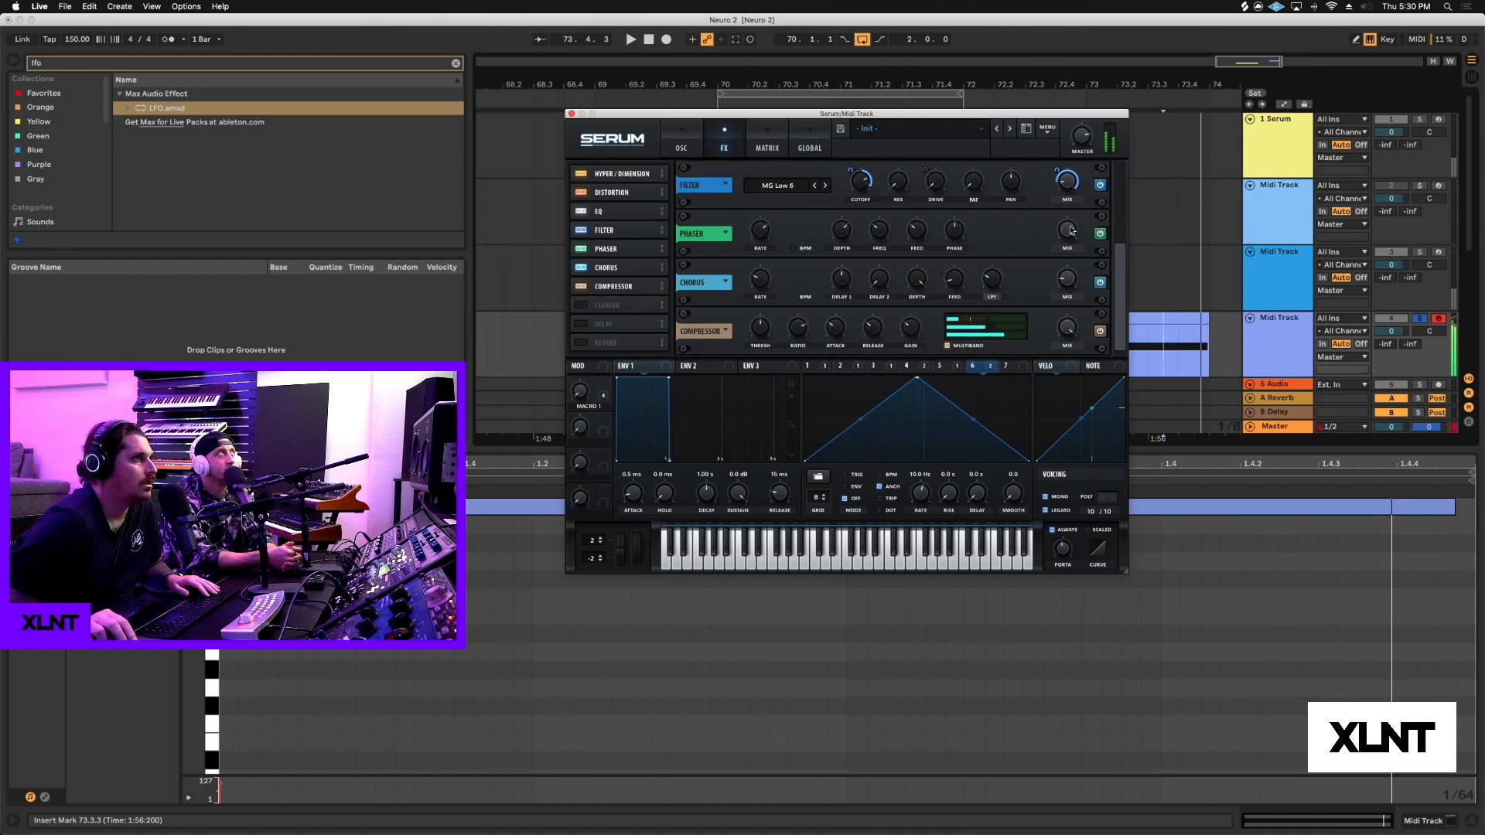
drag(1071, 230, 1055, 339)
drag(1053, 224, 1023, 384)
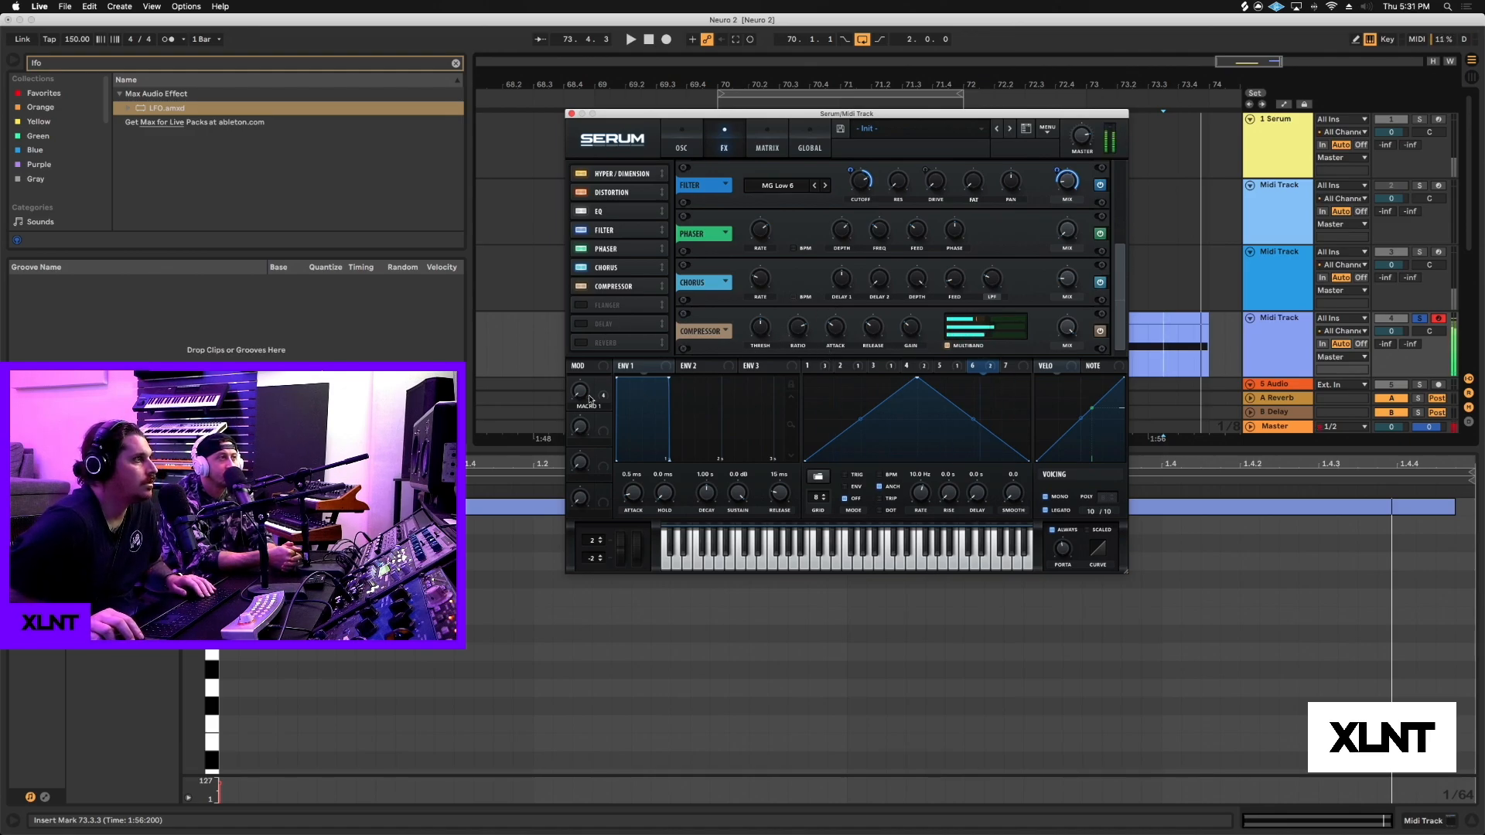
drag(576, 379, 579, 341)
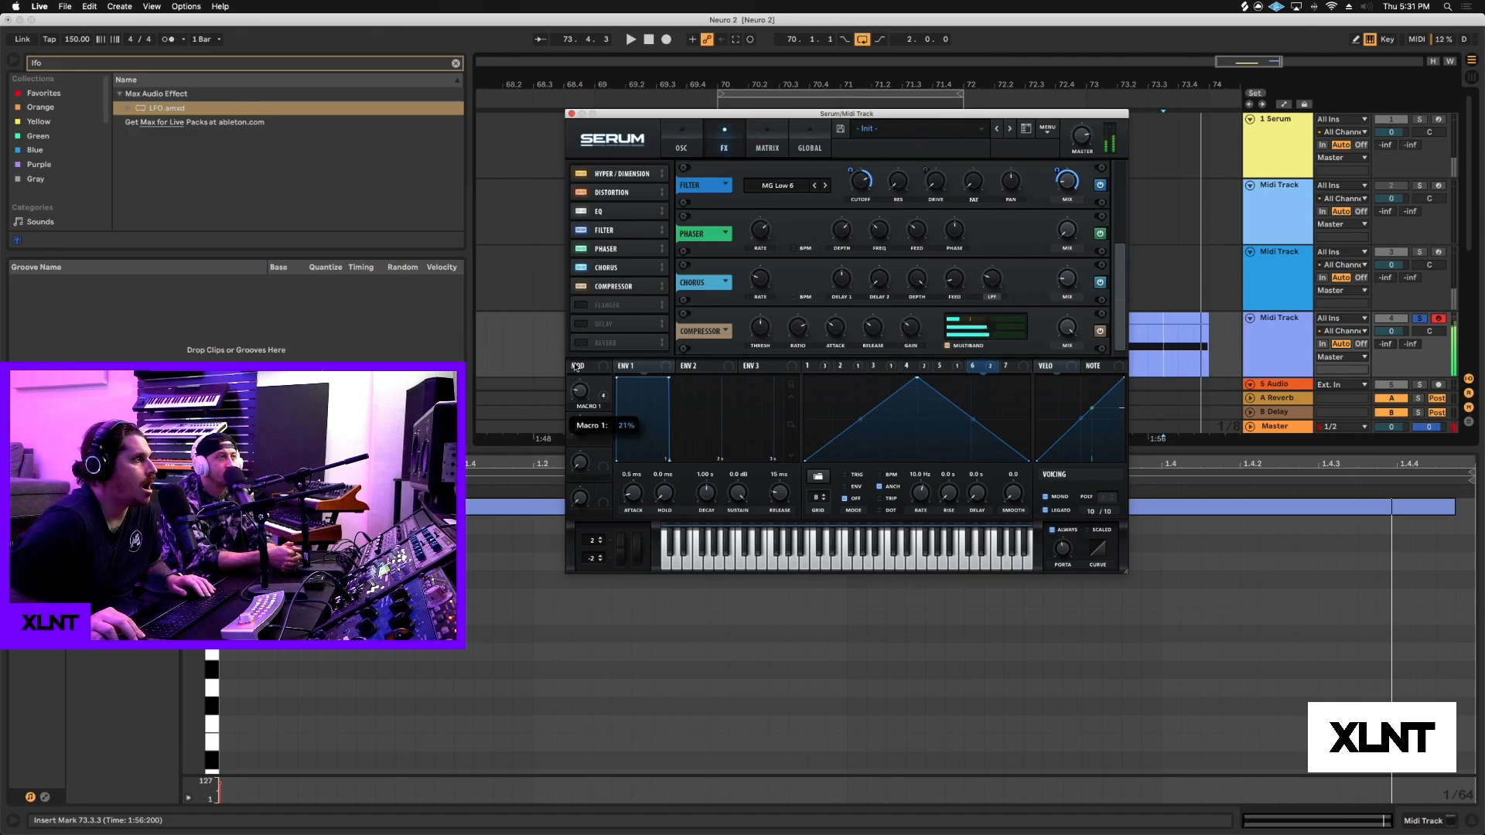
drag(576, 367, 587, 421)
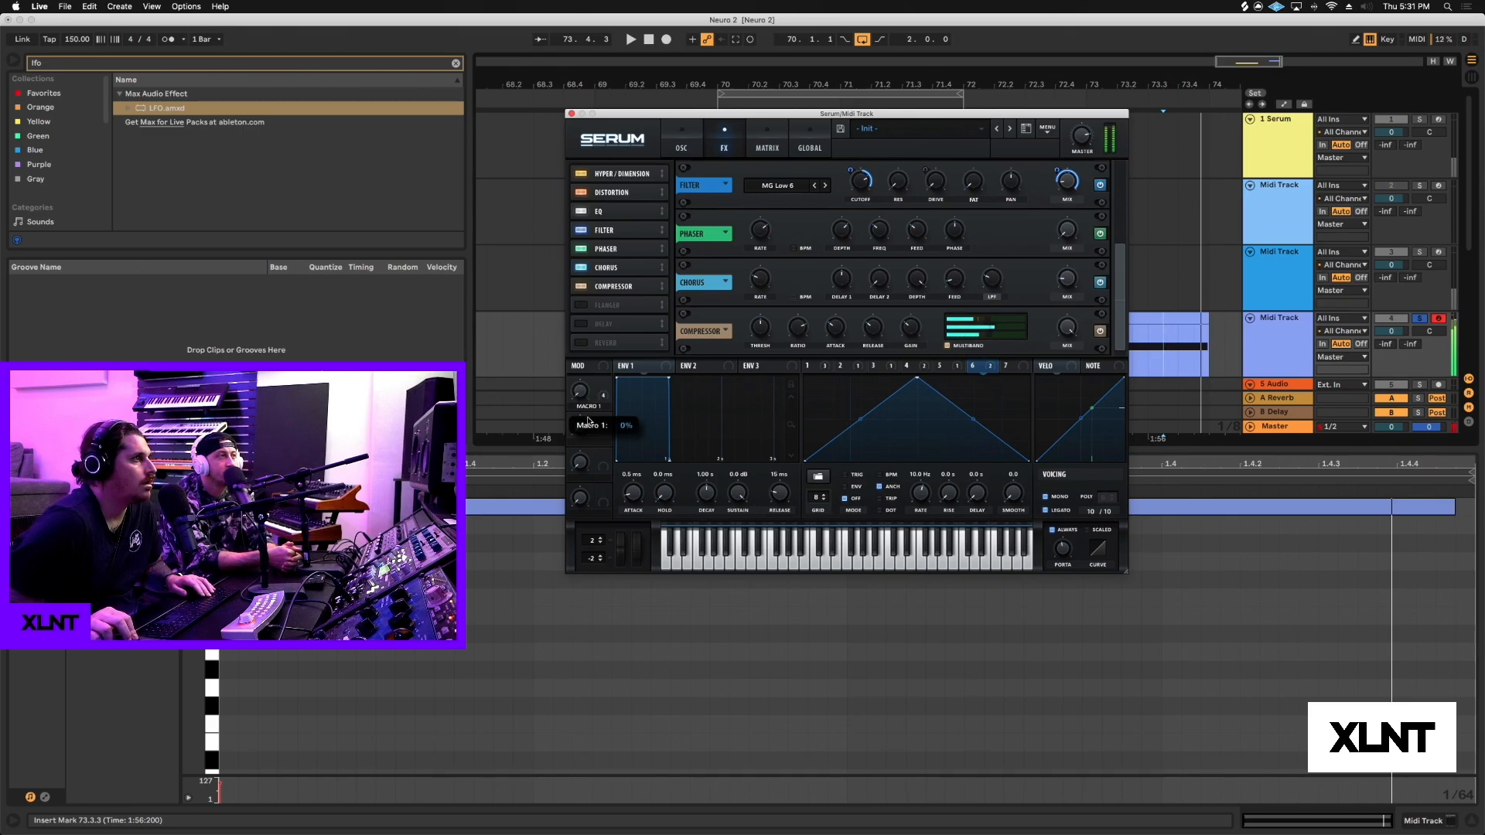
Step: Set LFO 1 to Trig mode with triplet timing and a rate of 1/4
click(697, 148)
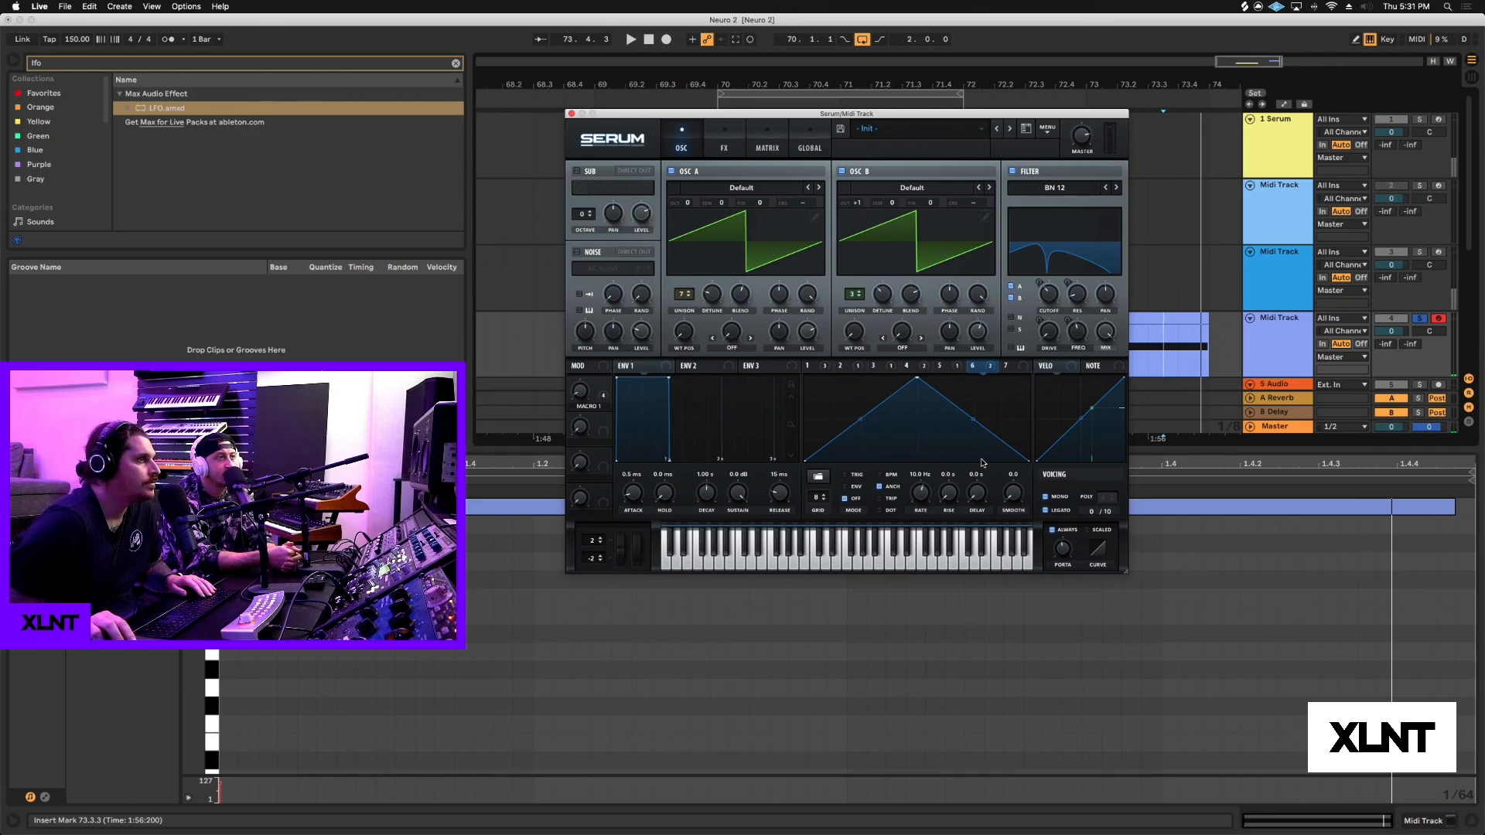
click(832, 372)
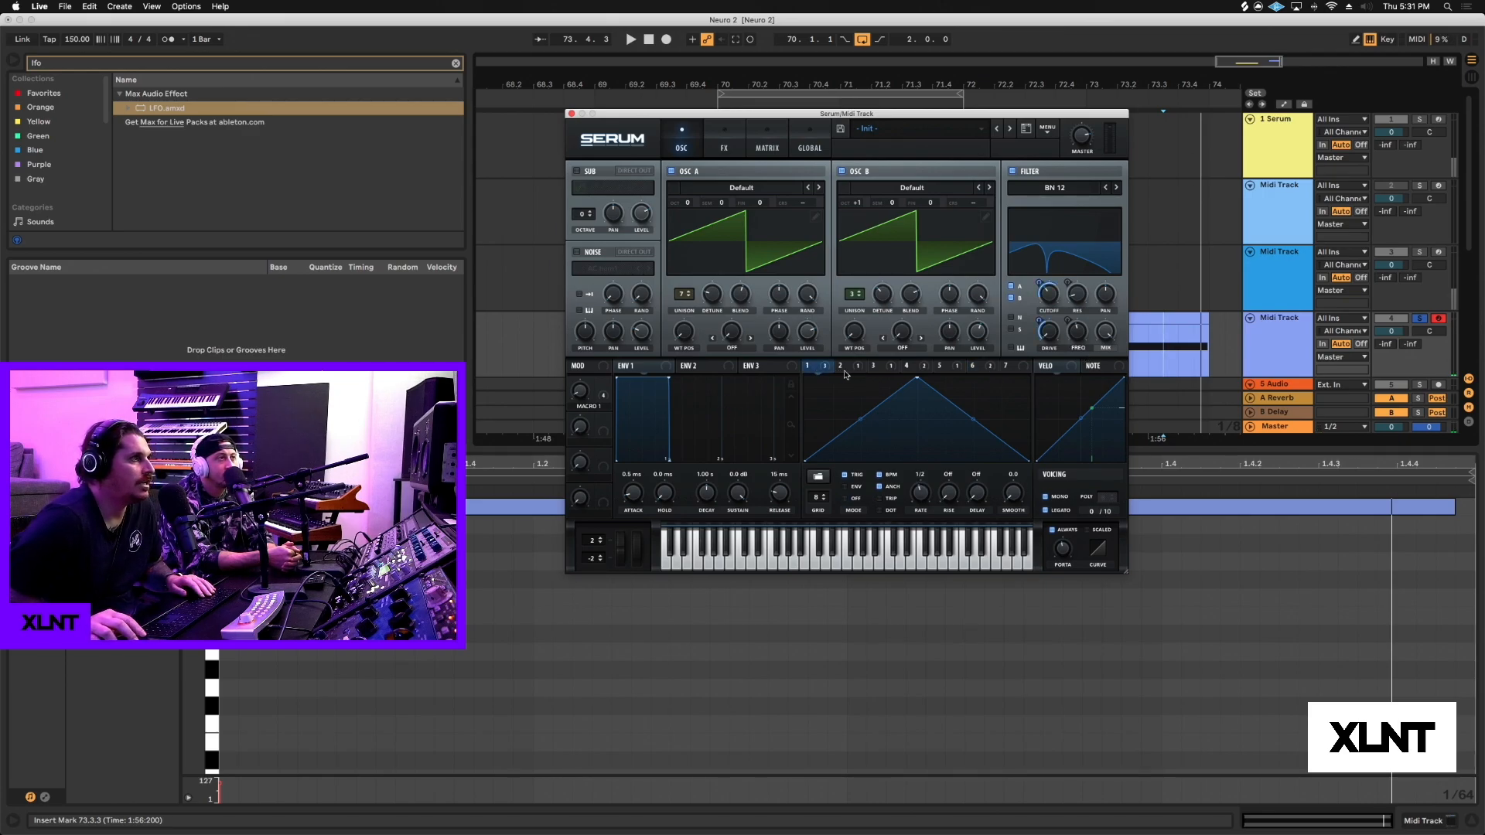
click(846, 474)
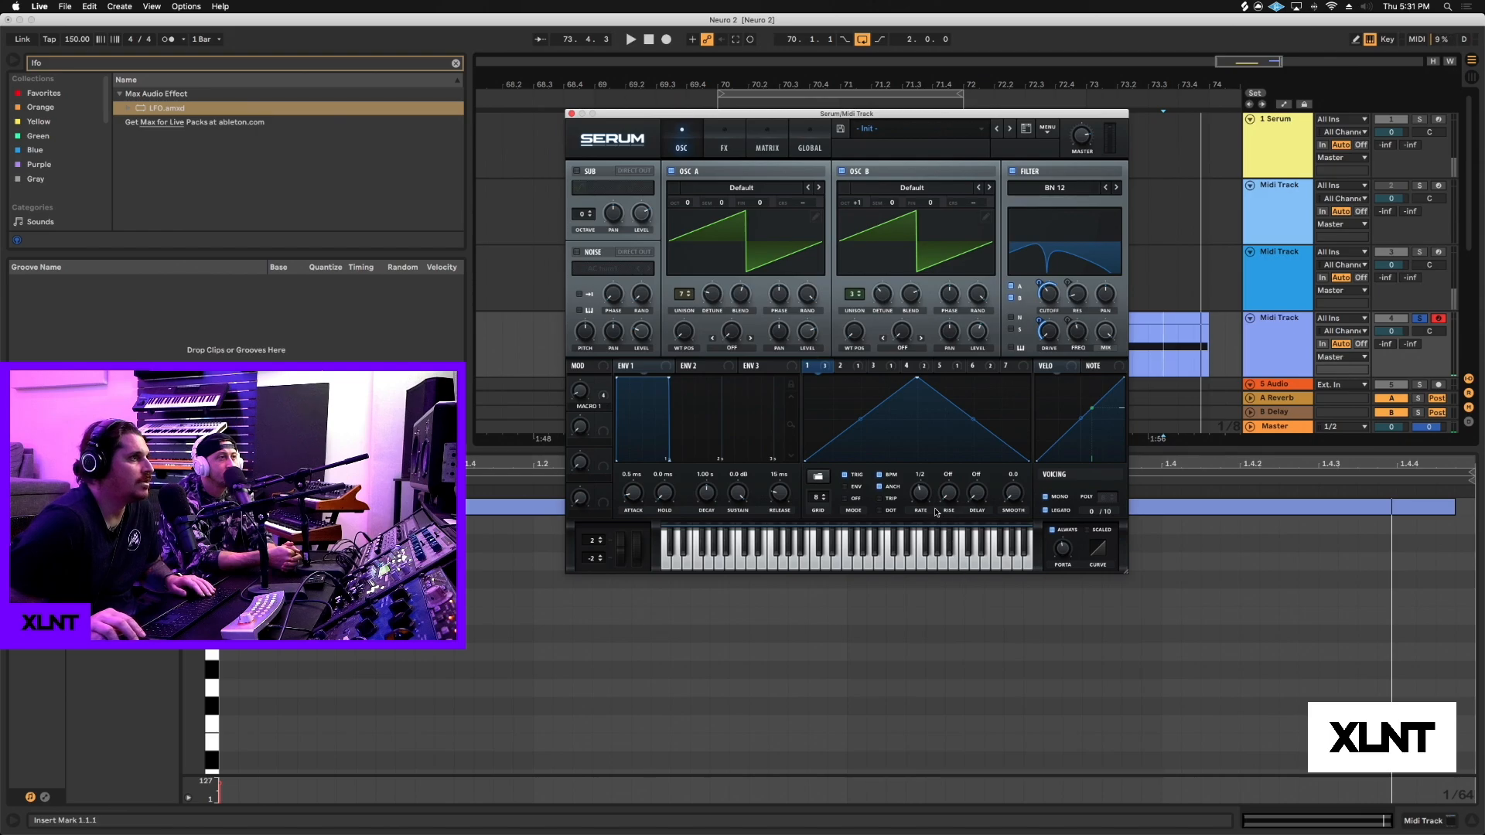
drag(915, 485, 897, 470)
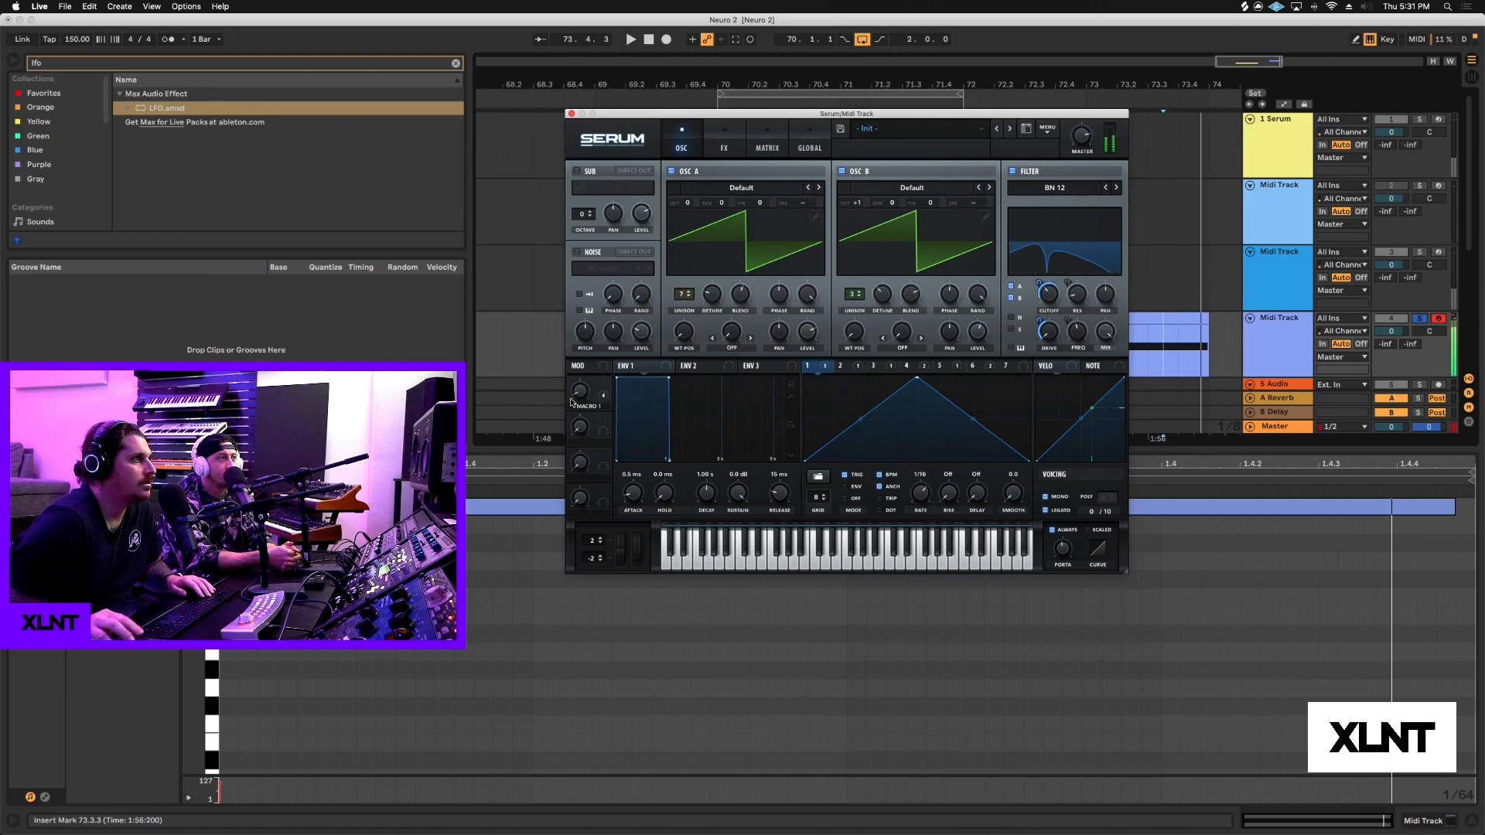
click(880, 475)
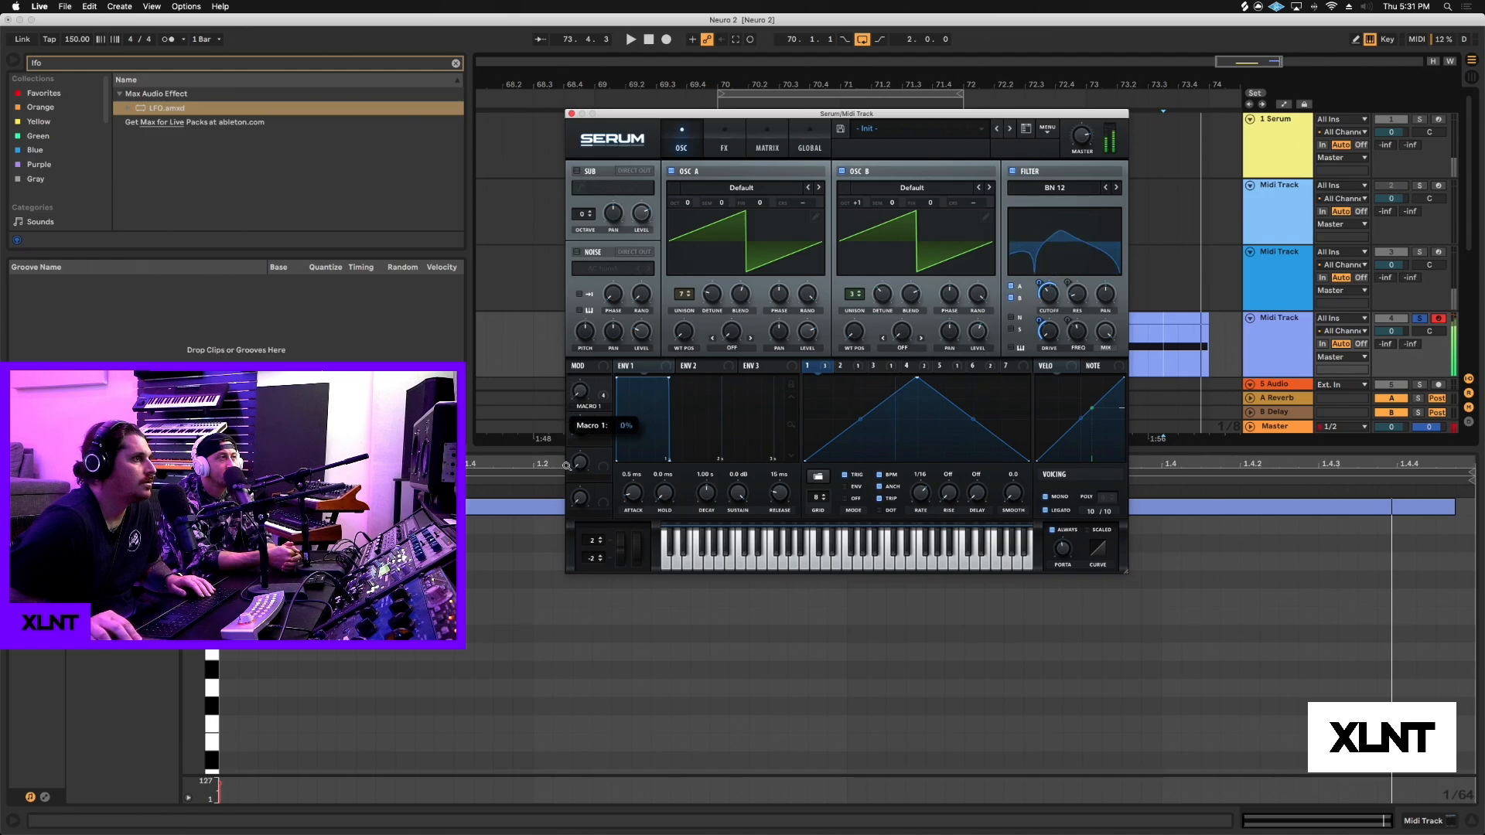
drag(929, 488, 926, 507)
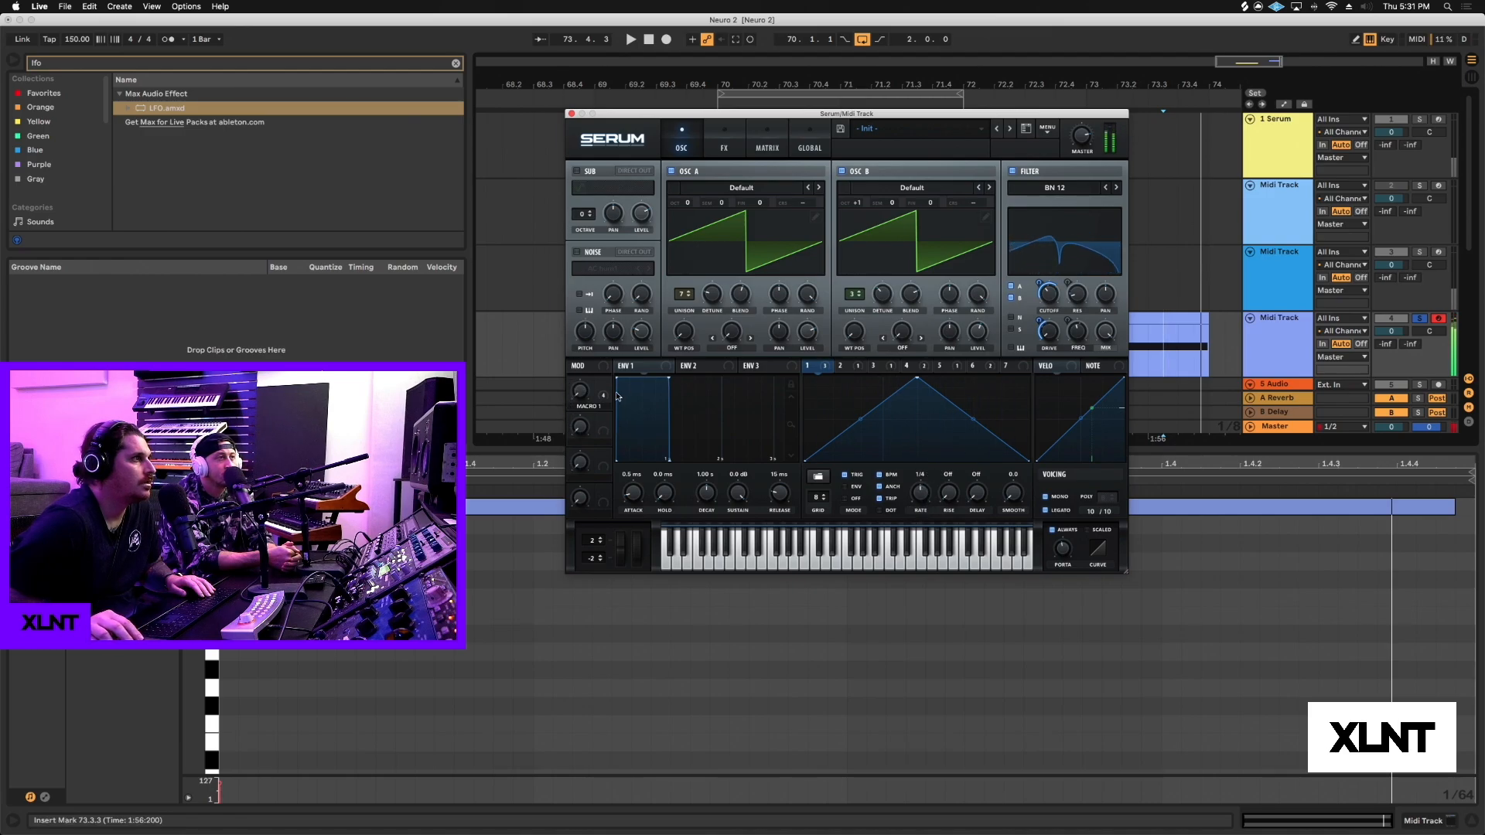
Step: Adjust the main BN 12 filter's mix while auditioning the patch with Macro 1 sweeps
drag(576, 389, 578, 377)
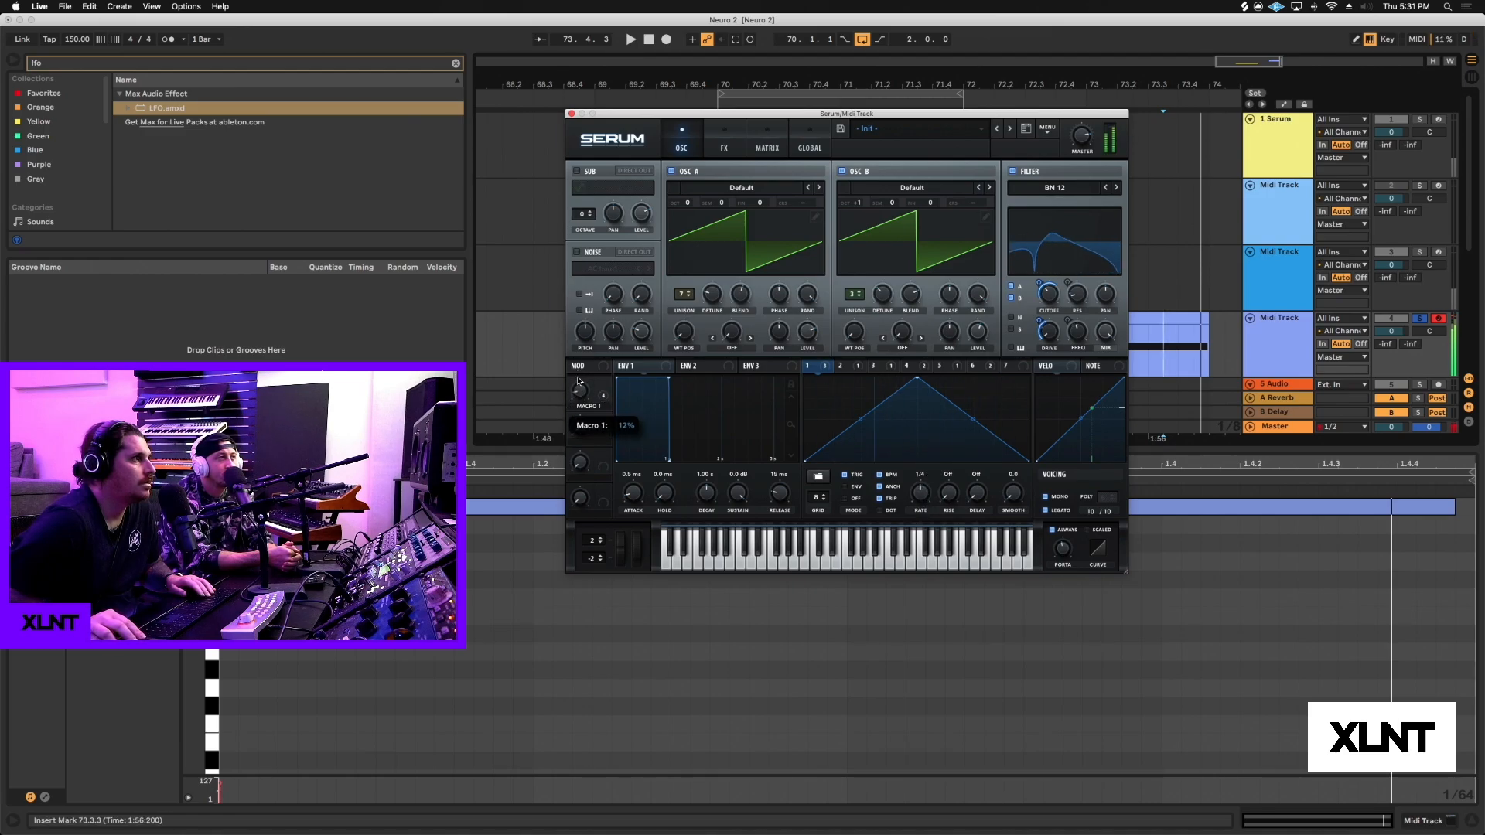
mouse_move(1105, 331)
mouse_down()
mouse_move(1107, 386)
mouse_move(1104, 335)
mouse_up()
drag(579, 391, 586, 322)
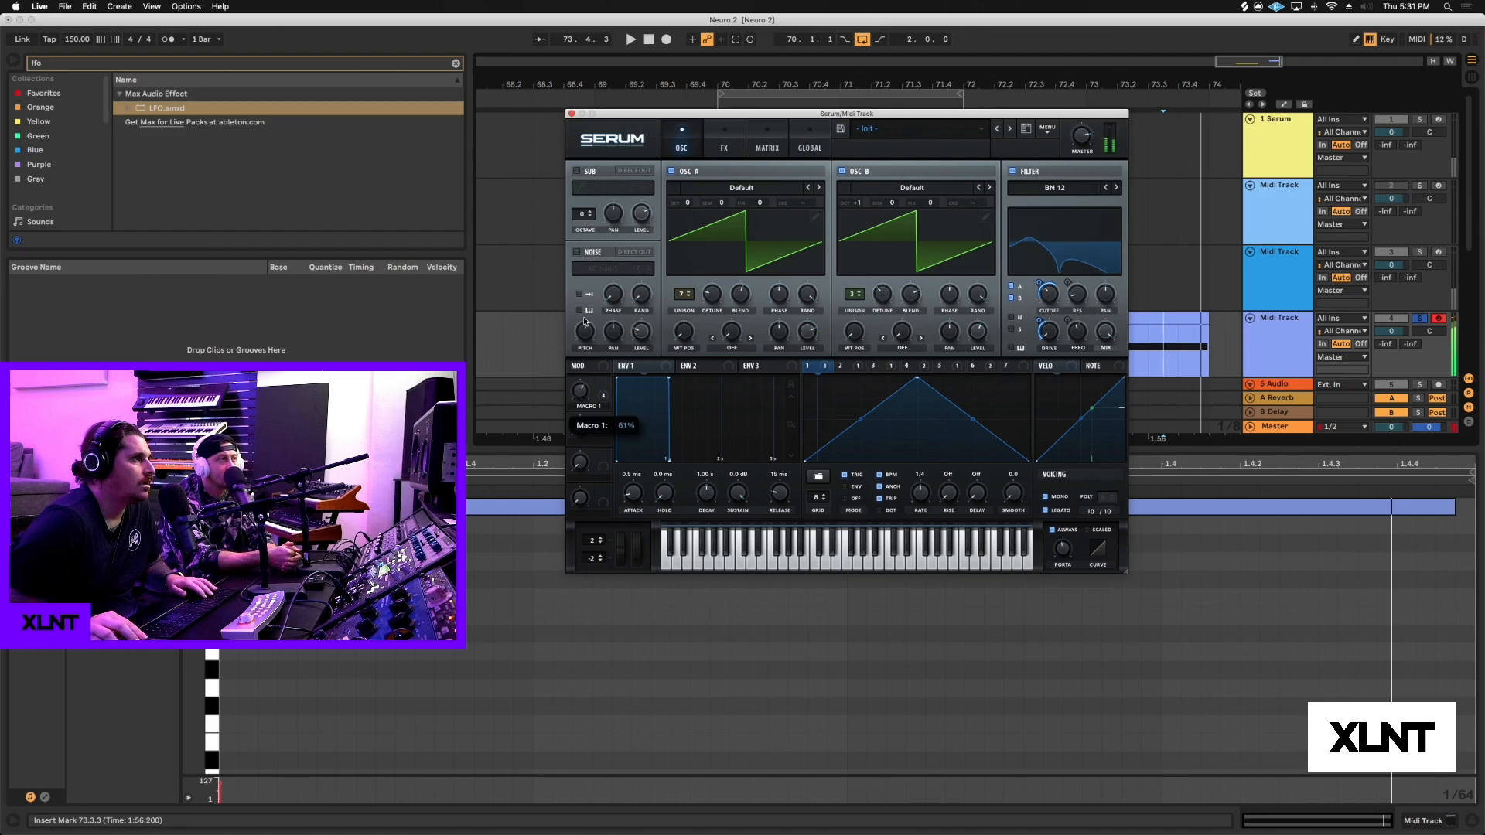
drag(588, 375, 588, 439)
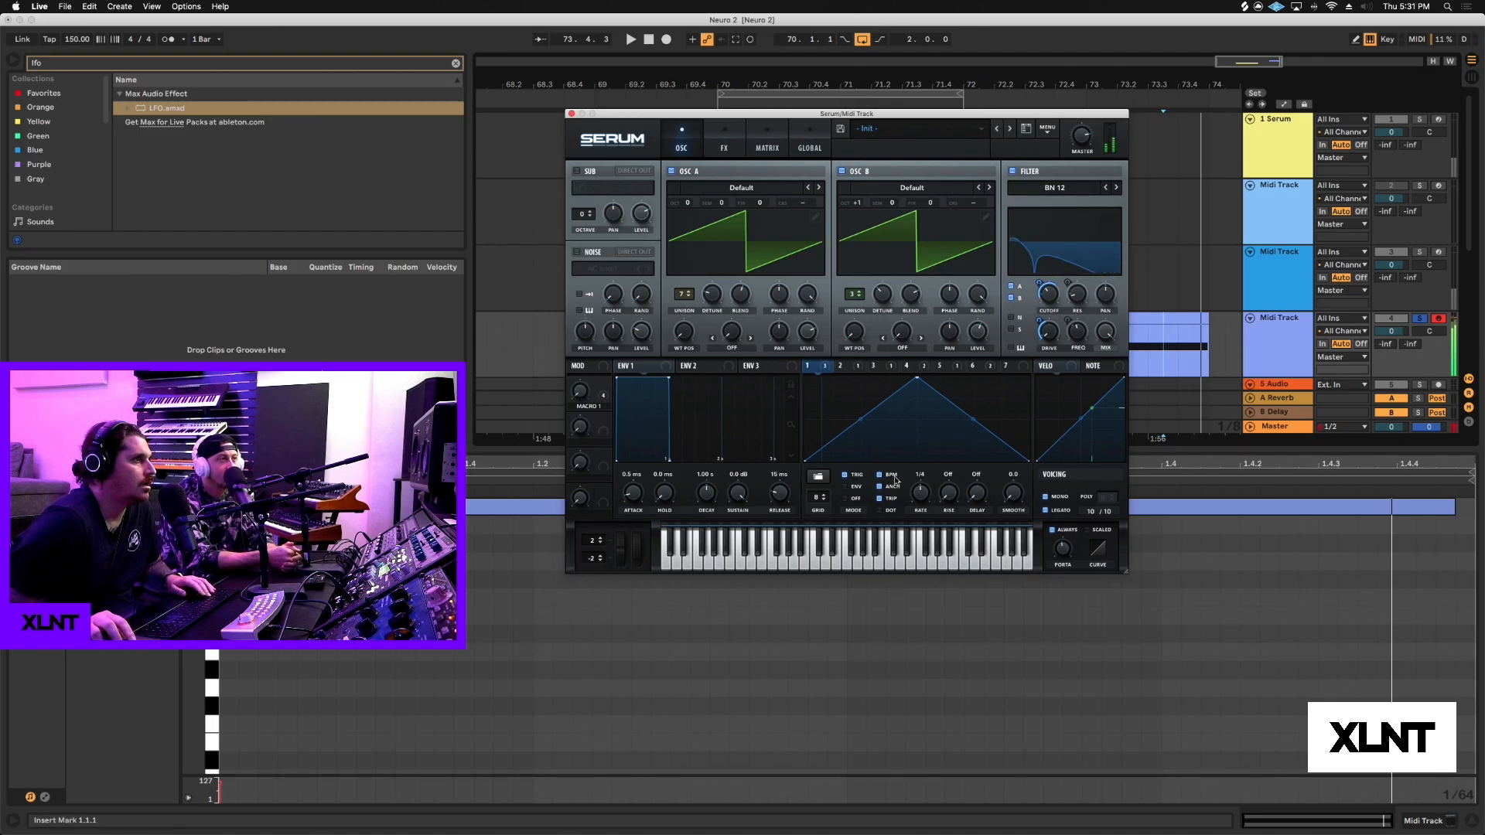
Step: Review the modulating LFOs, adjusting the rate of LFO 5 and setting the rate of LFO 6 to 2.7 Hz
click(840, 366)
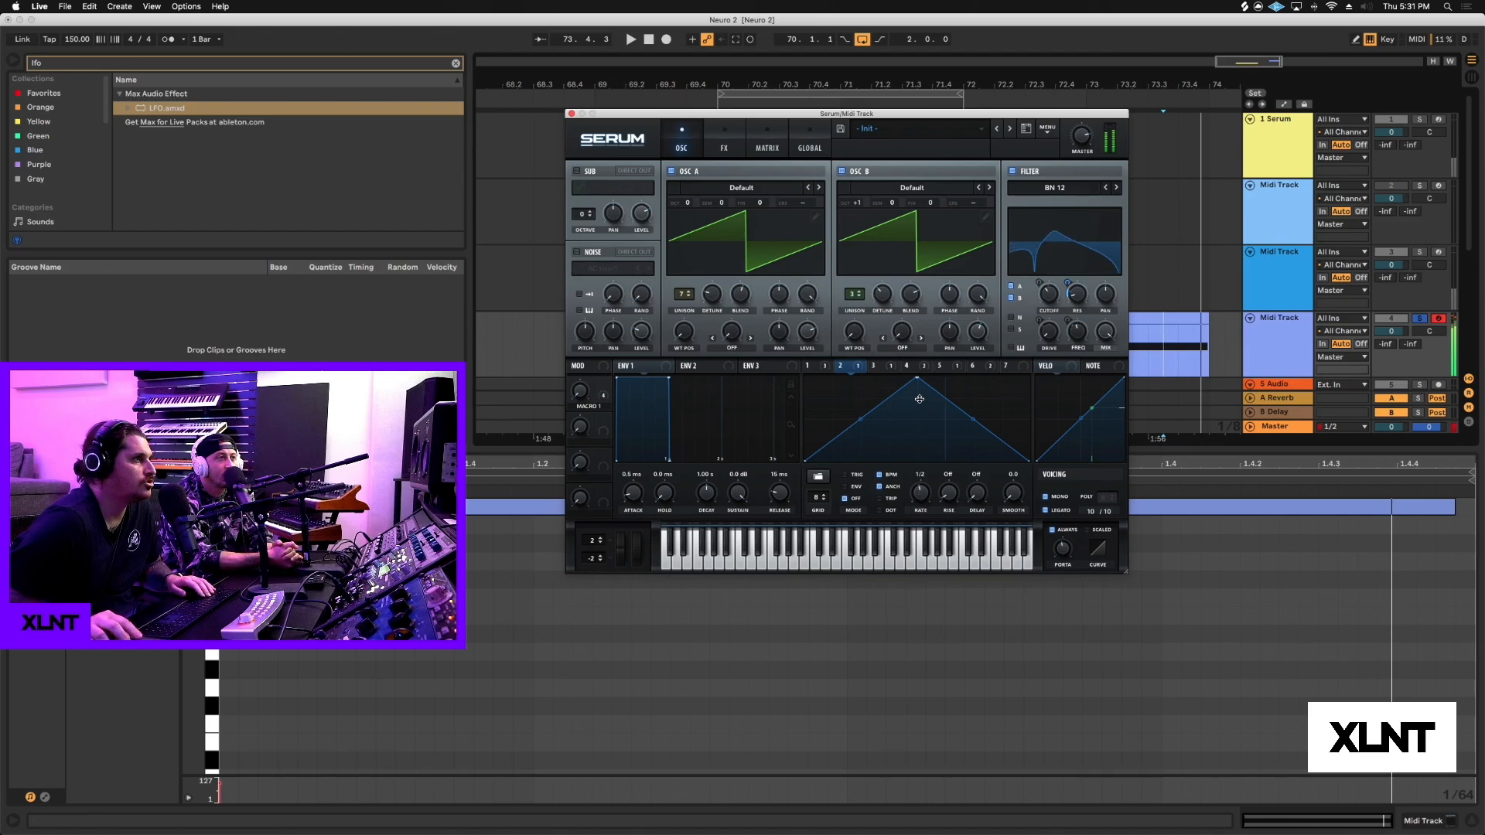
click(902, 369)
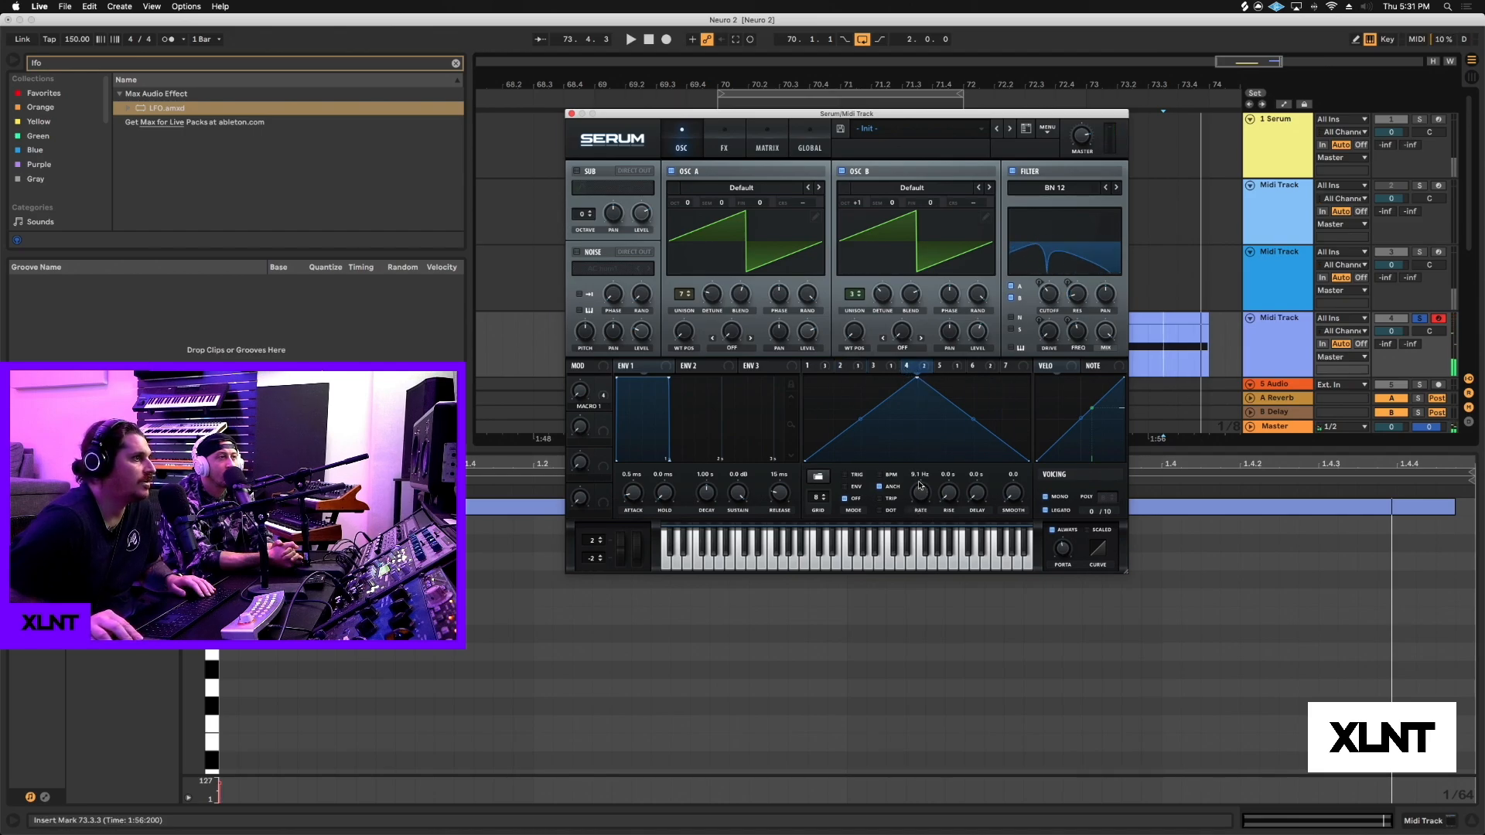
click(939, 367)
mouse_move(918, 486)
mouse_down()
mouse_move(921, 469)
mouse_move(925, 504)
mouse_up()
click(981, 367)
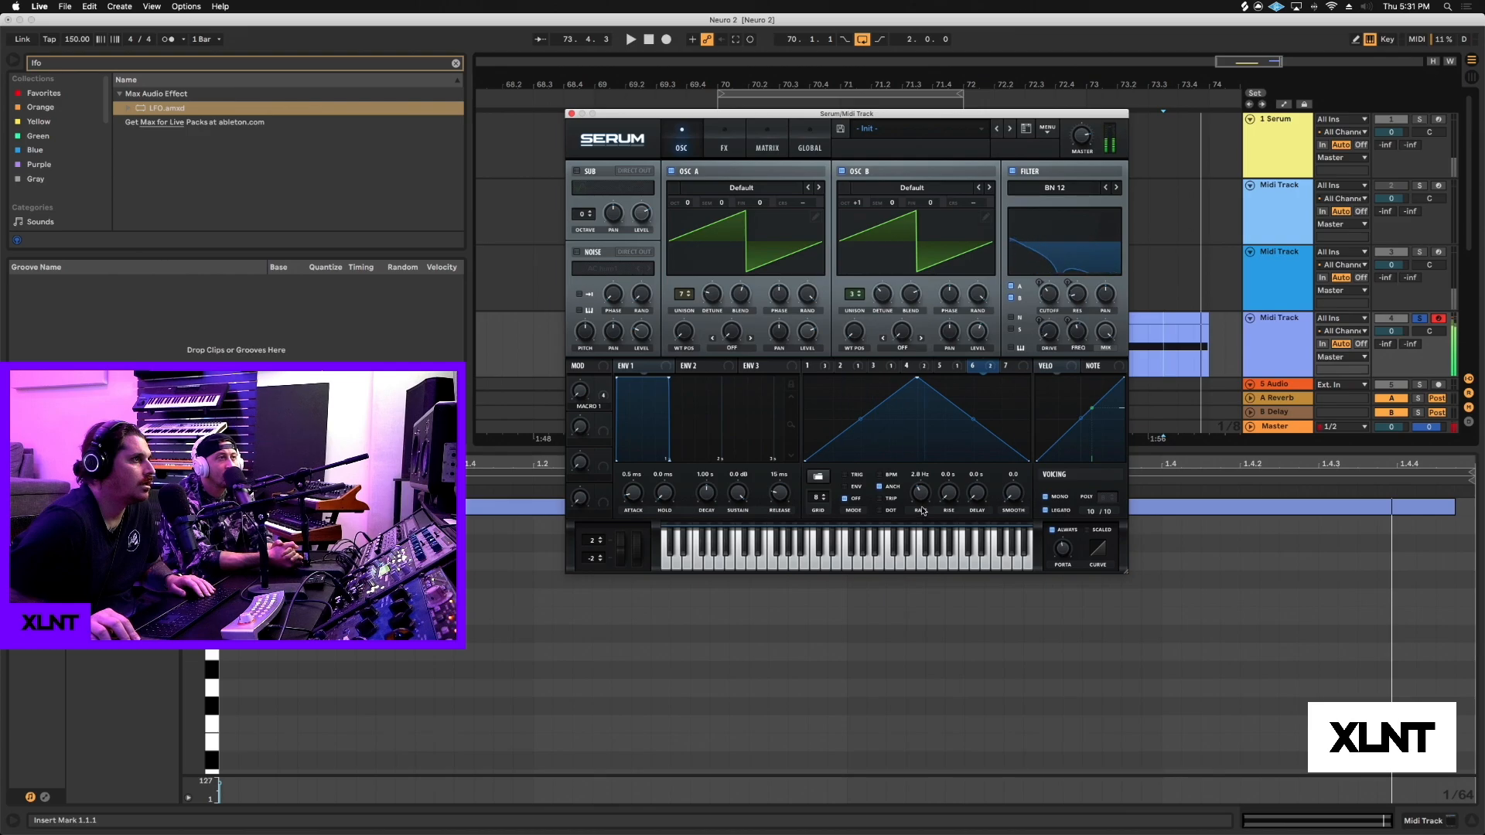
drag(922, 510, 921, 511)
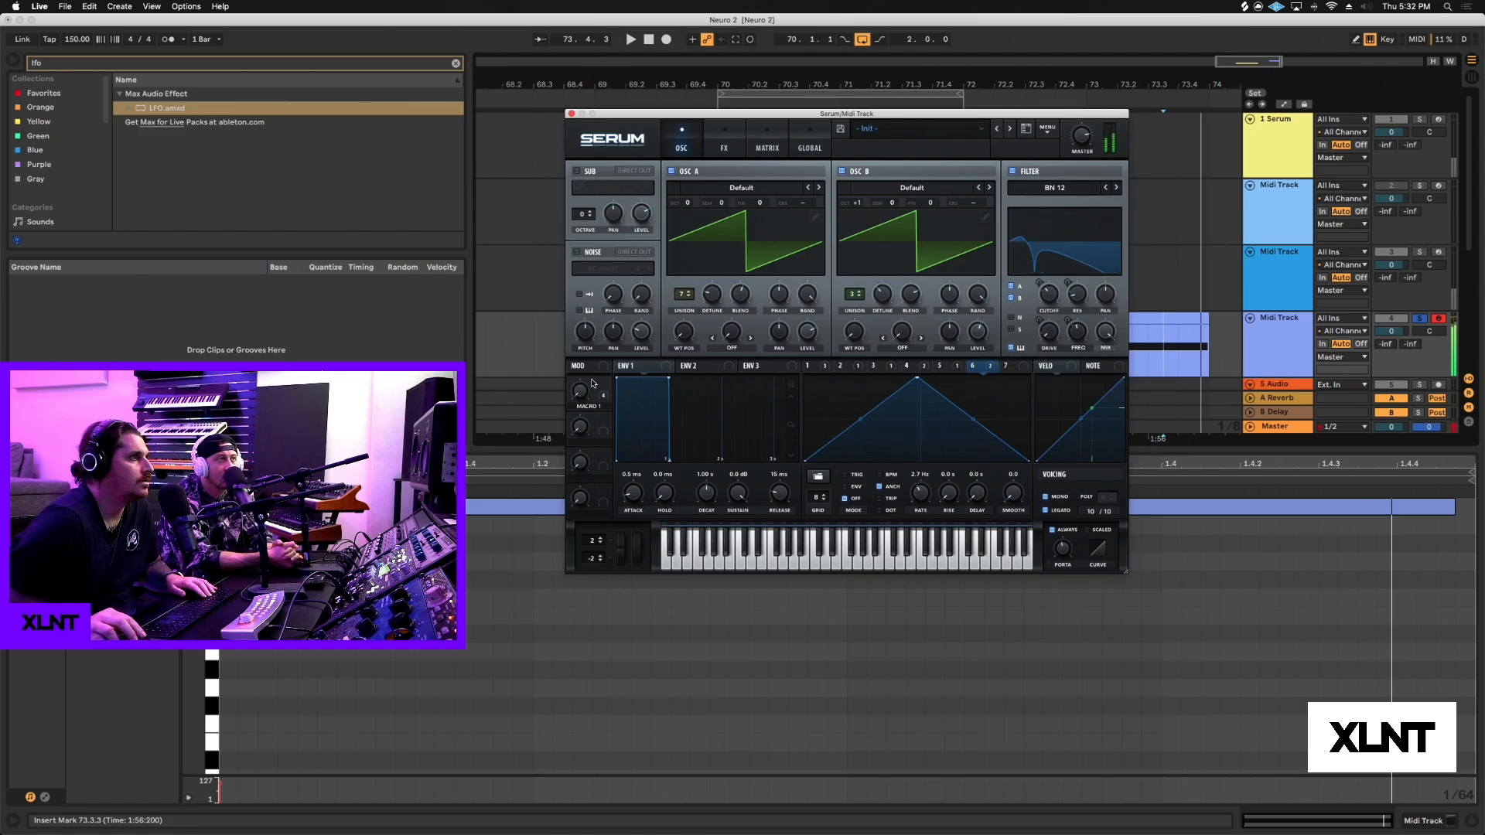
Step: Audition the patch while sweeping Macro 1, and close the Serum window
drag(592, 367, 599, 266)
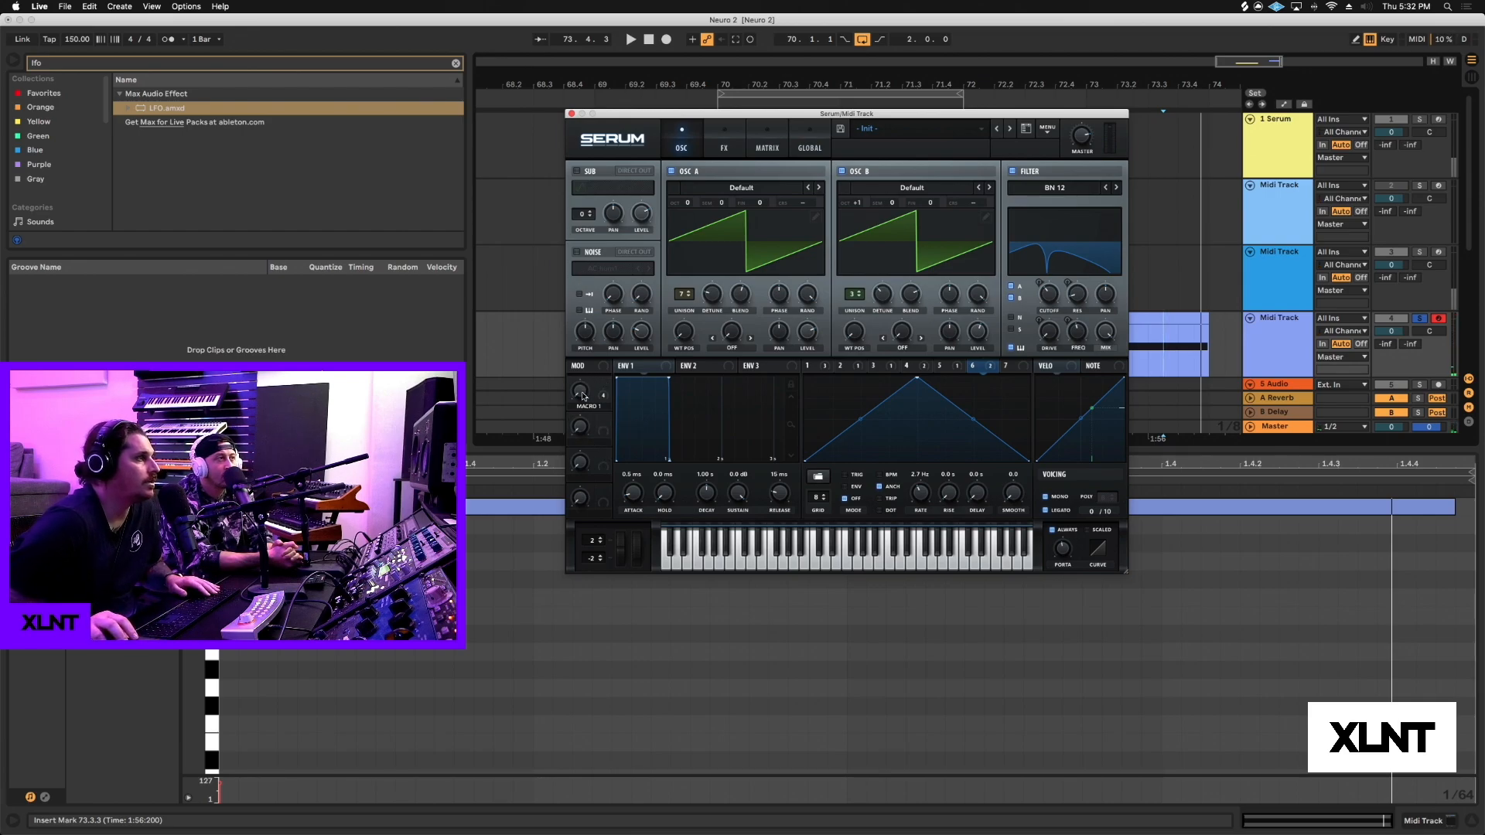
mouse_move(583, 397)
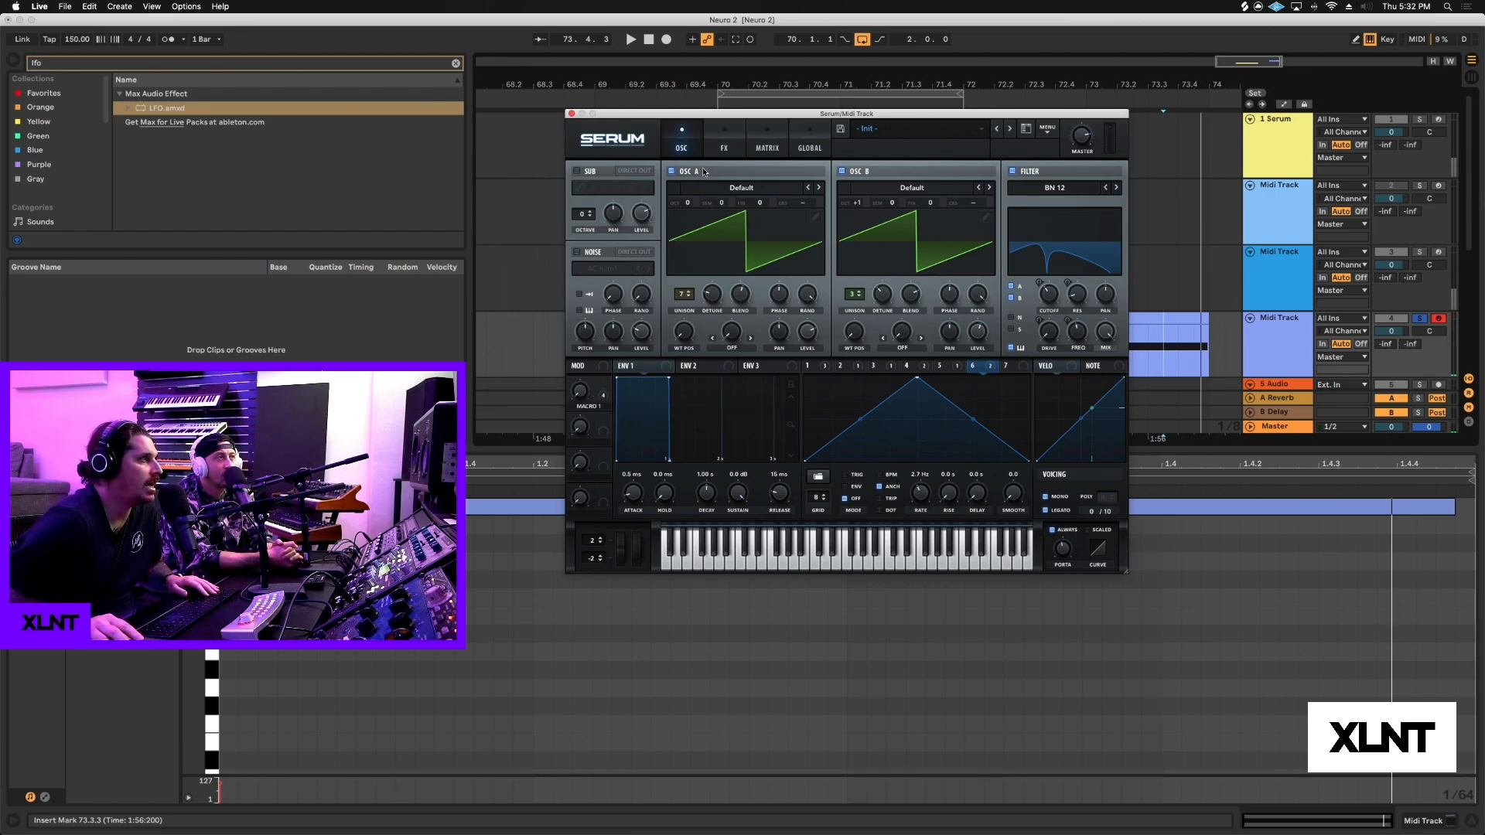
drag(583, 393, 597, 362)
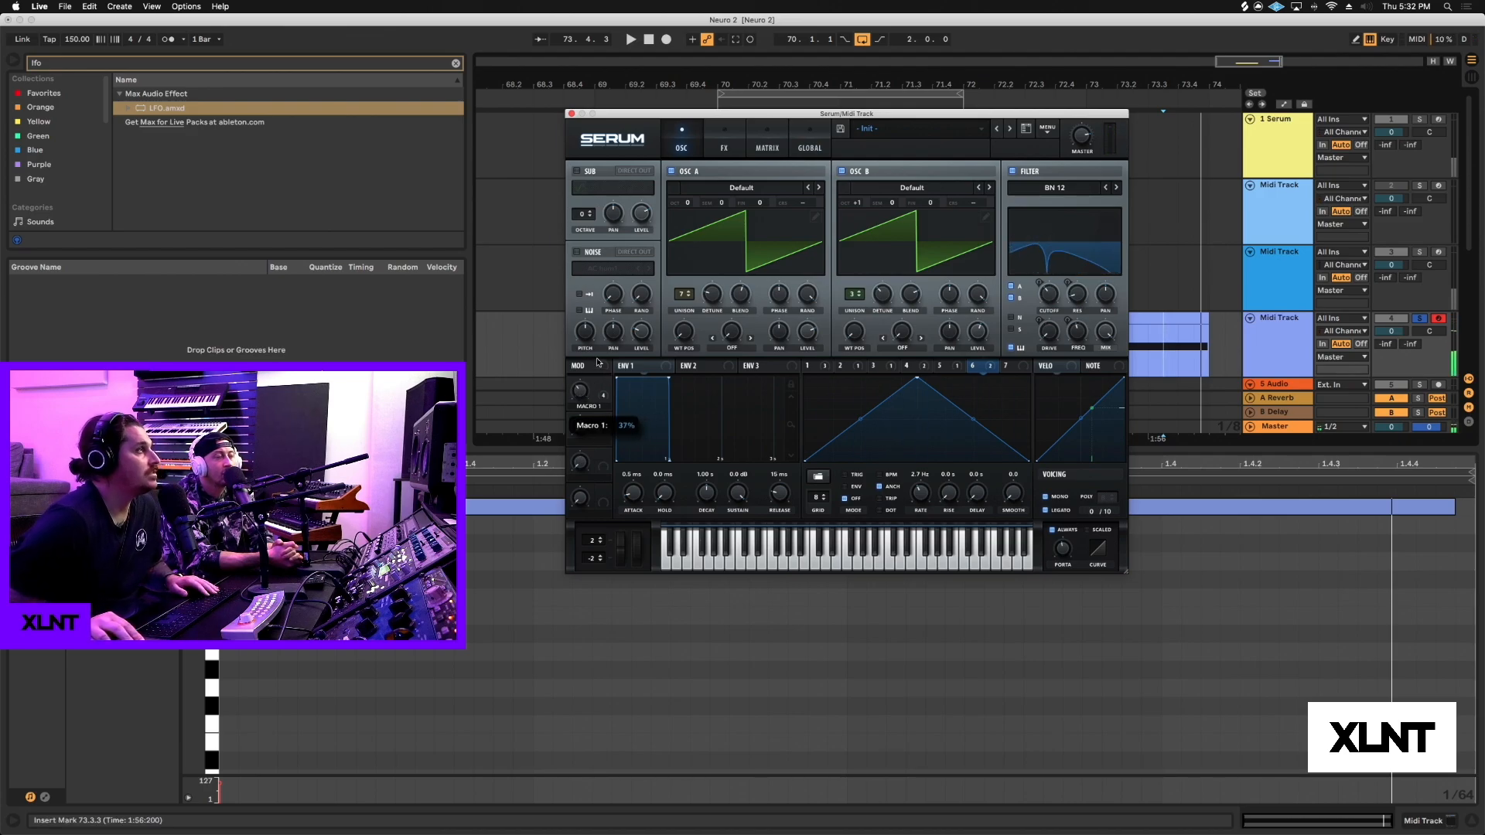
drag(581, 387, 583, 379)
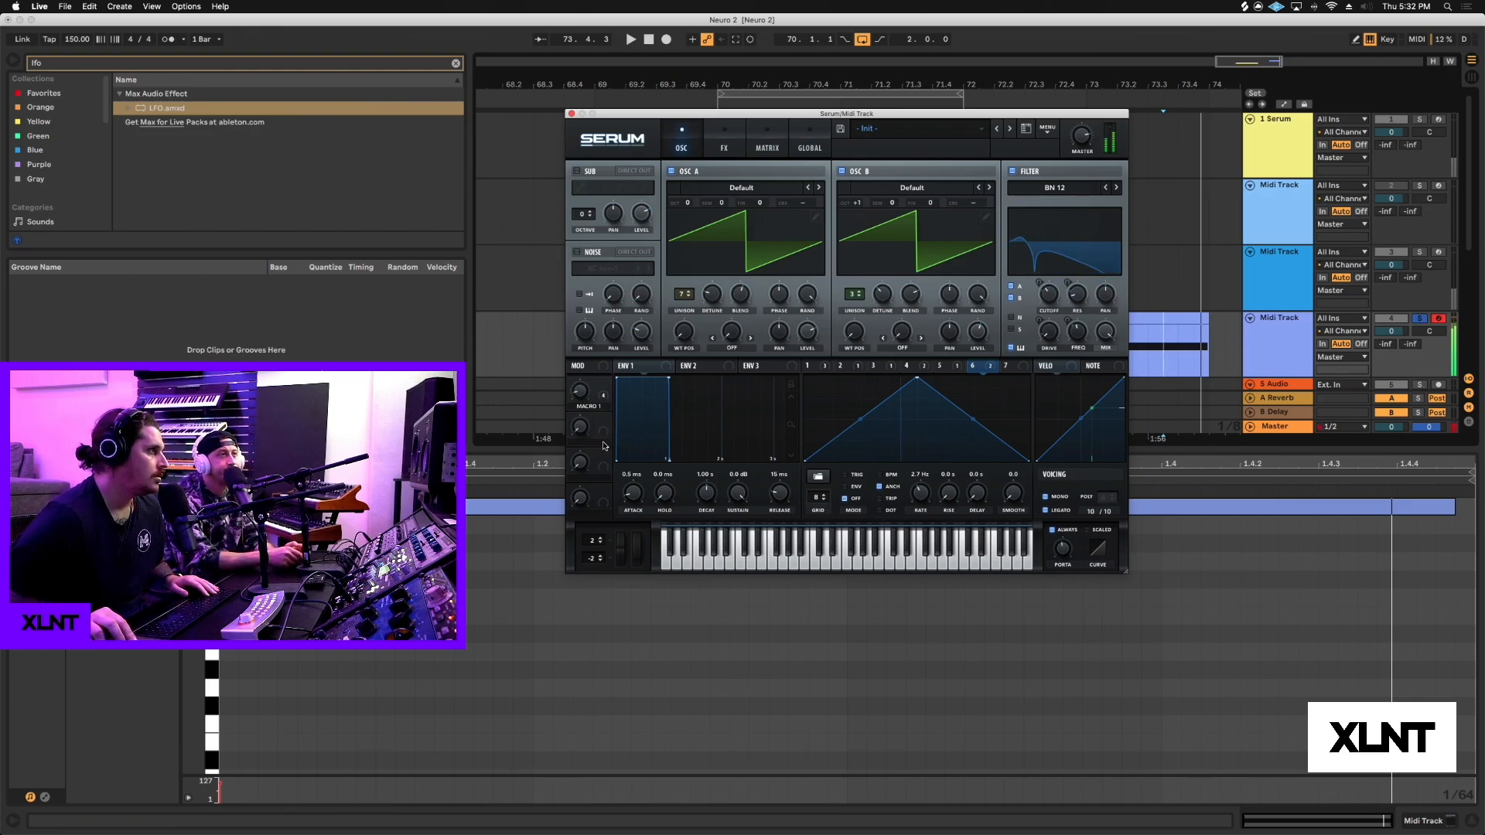
click(571, 113)
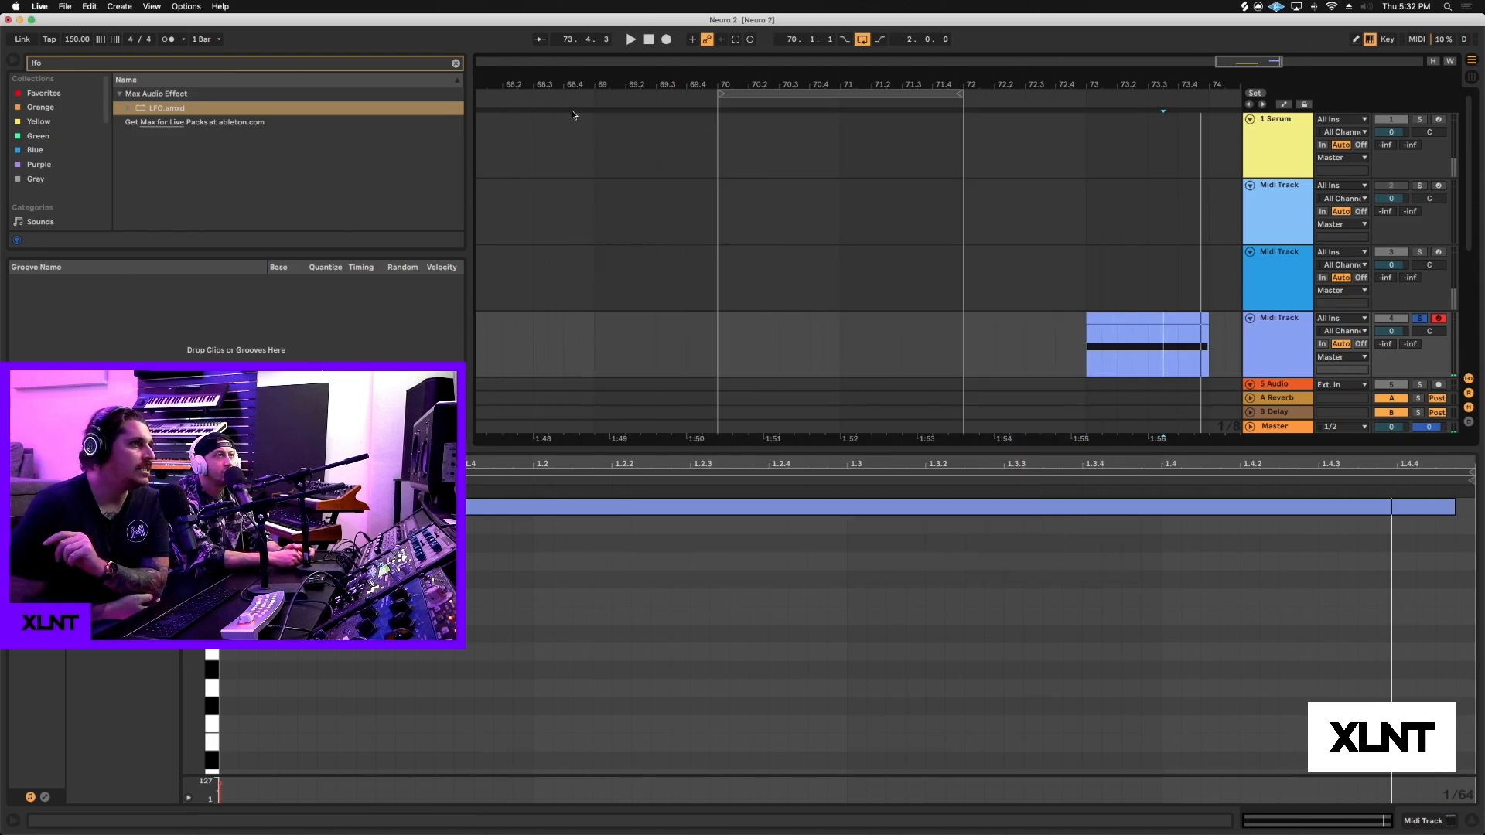
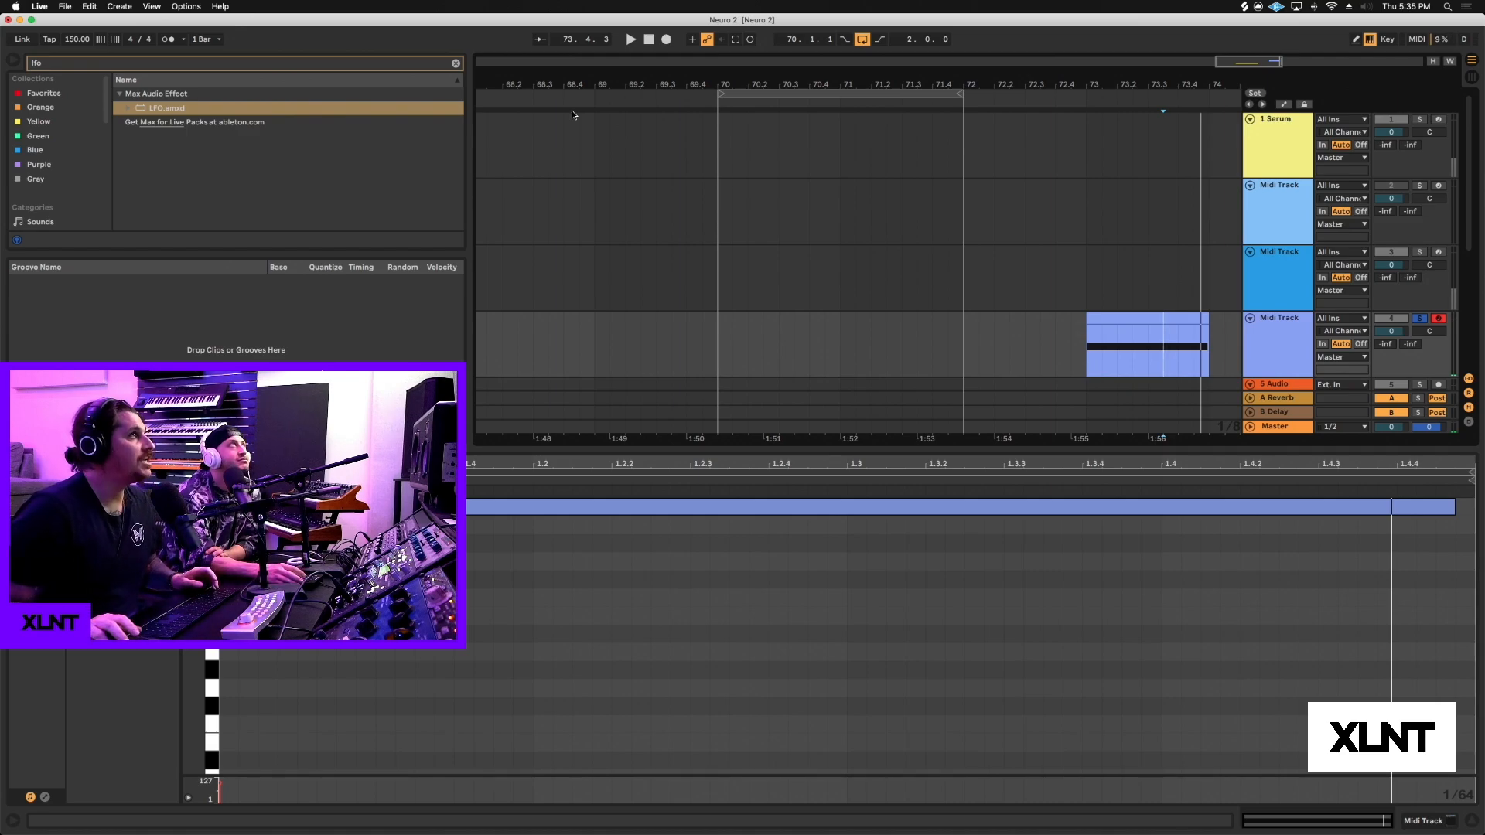
Step: Play back the MIDI clip at bar 73 and show the device chain of its track
click(1144, 318)
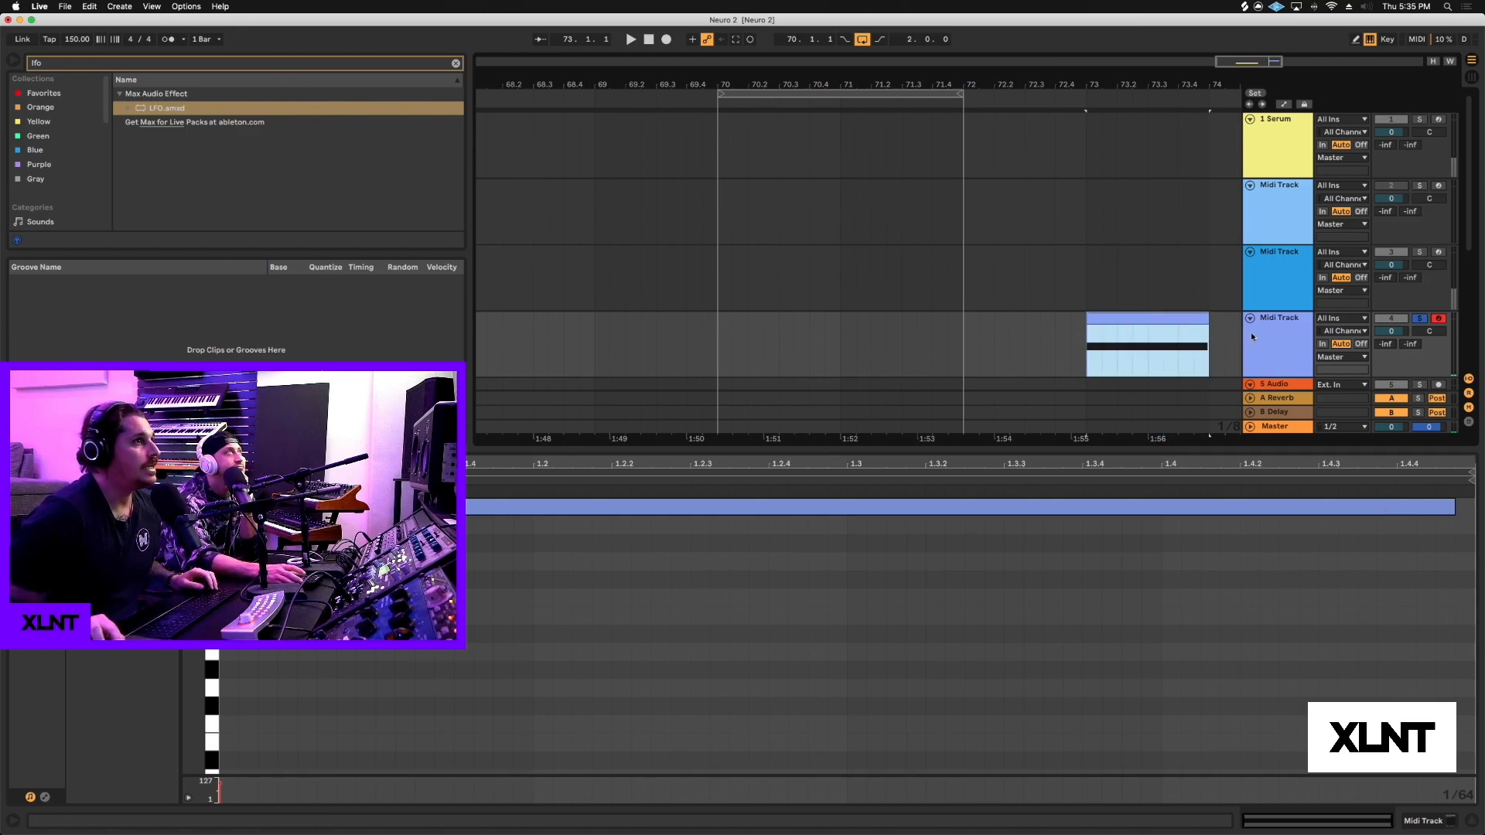
click(1254, 332)
click(1158, 329)
key(space)
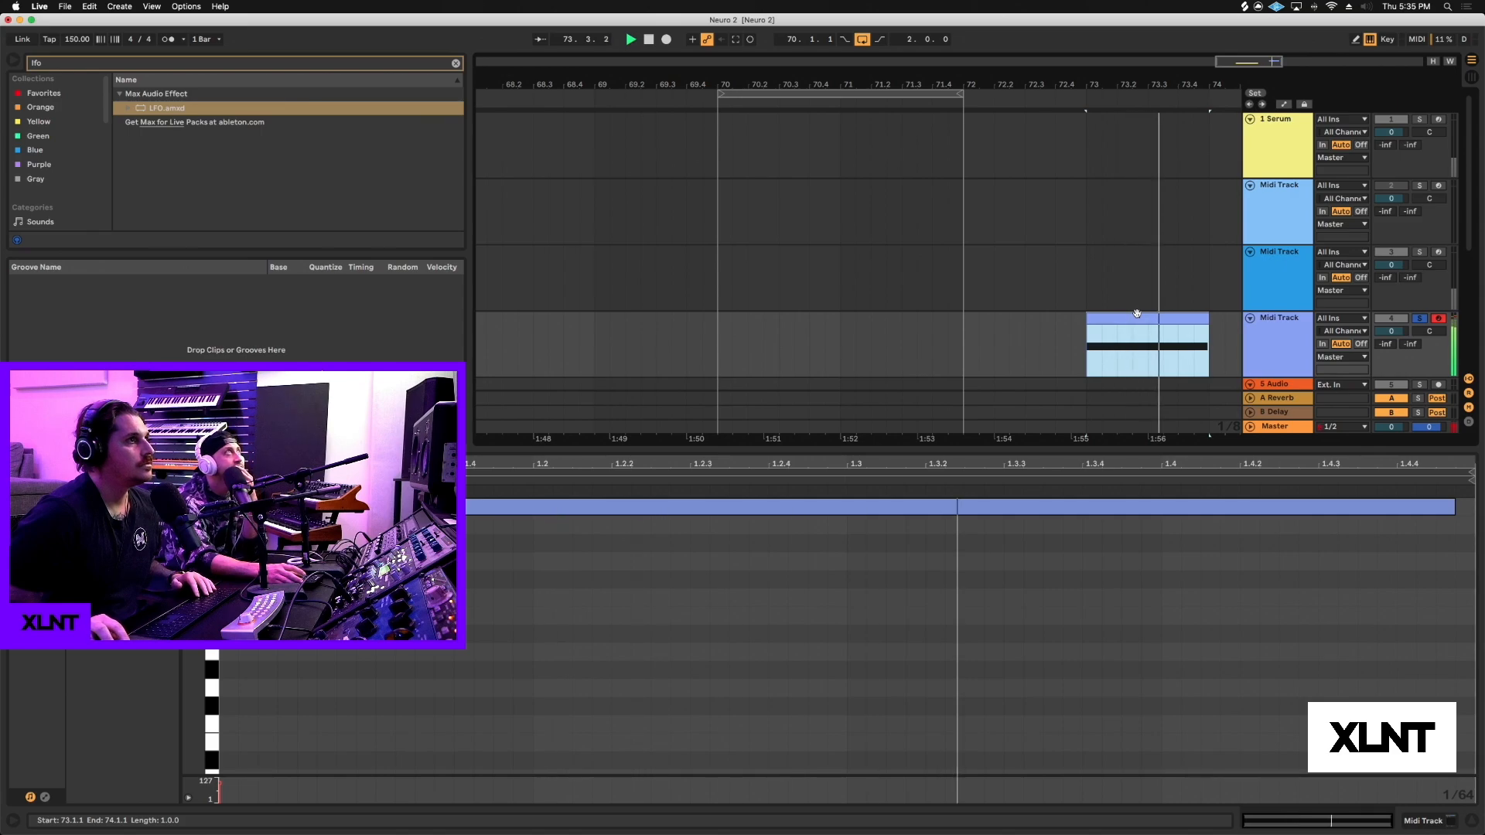
key(space)
key(shift+Tab)
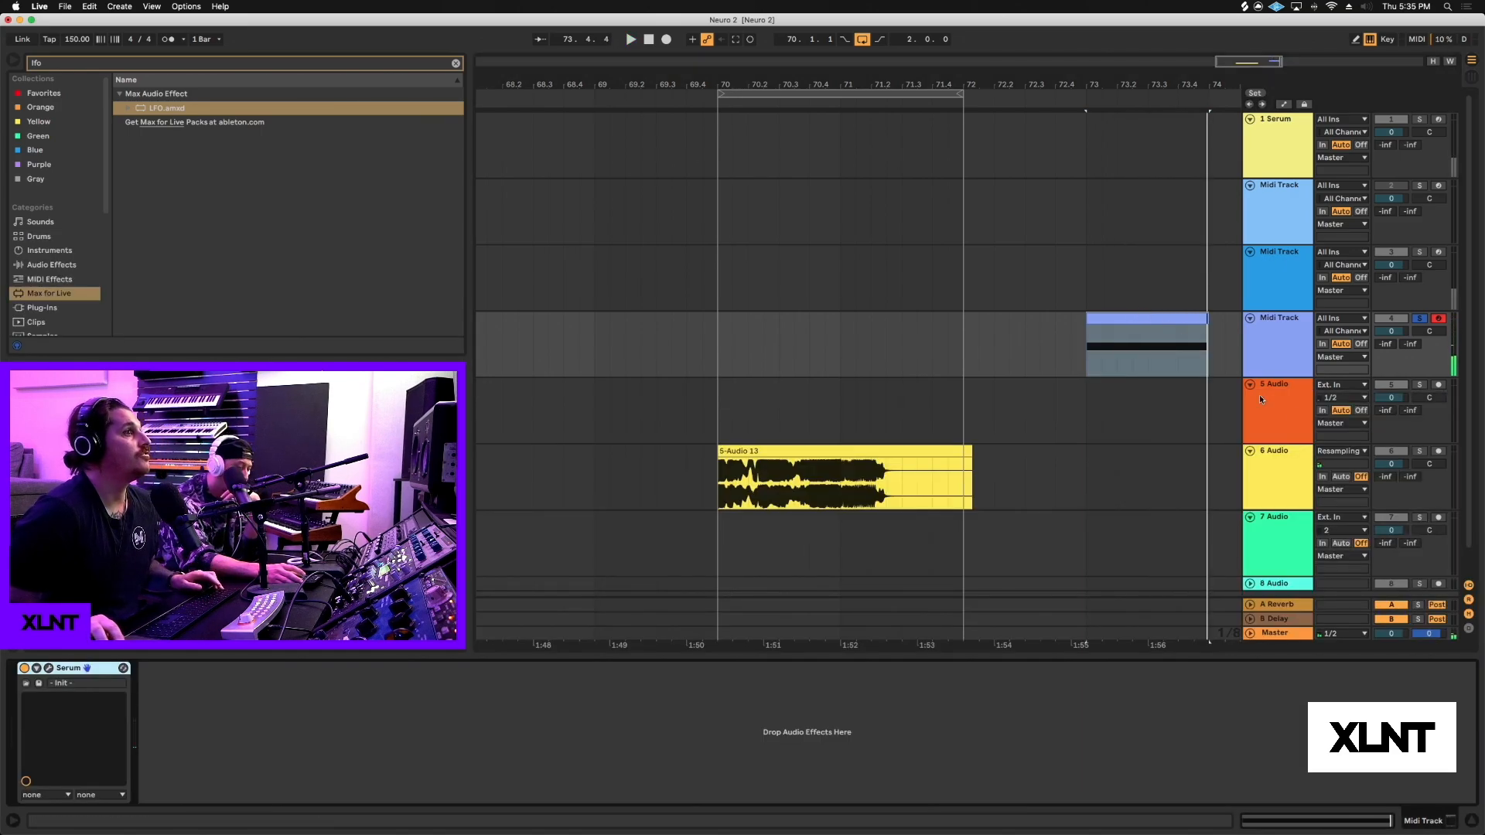
Step: Search the audio effects for "eq" and add an EQ Eight after Serum on the MIDI clip's track
click(1104, 321)
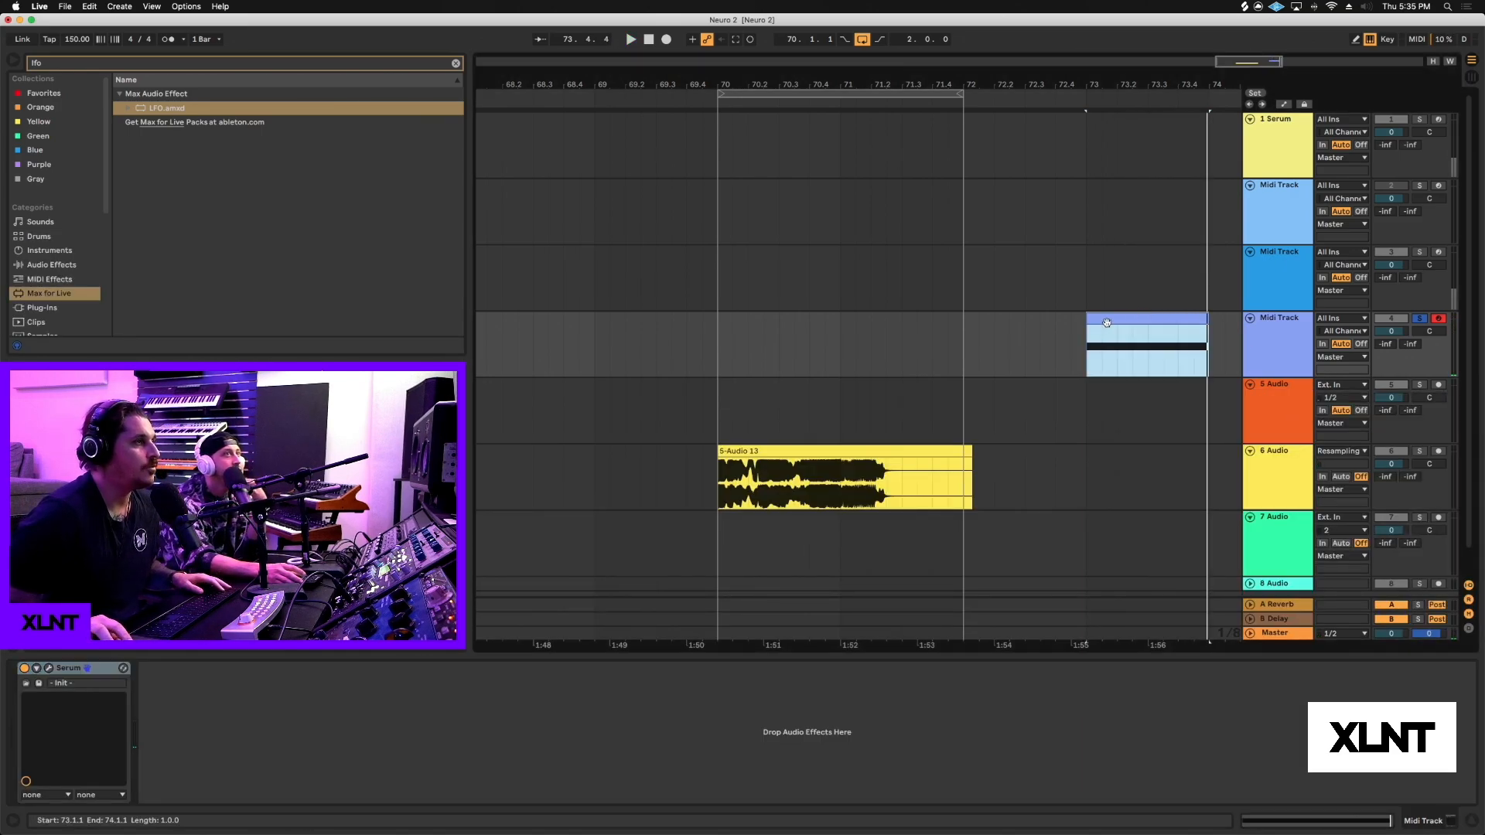
scroll(1095, 323, right, 3)
click(45, 65)
text(lfo)
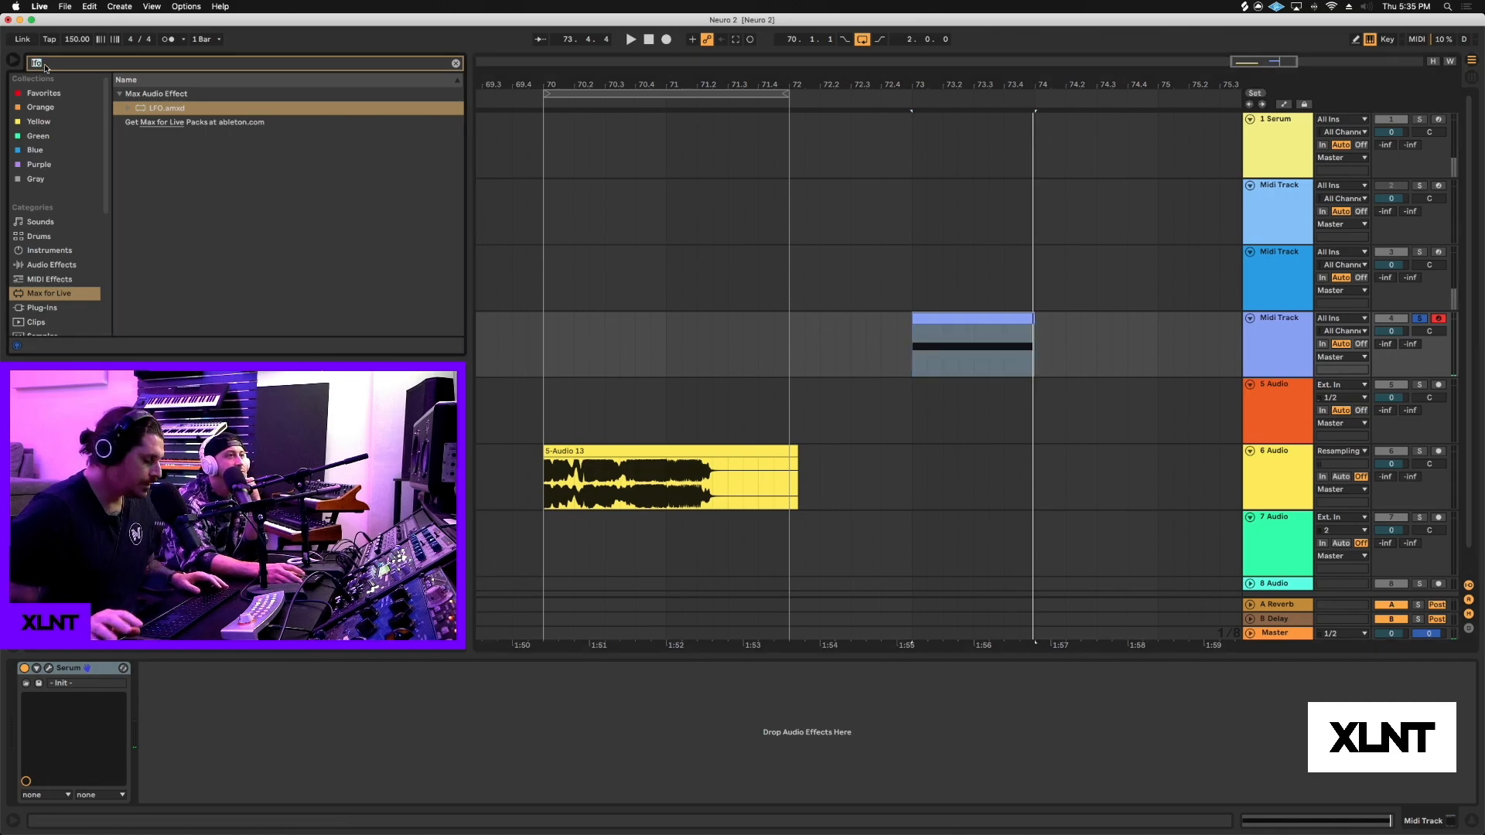
key(BackSpace)
key(BackSpace)
key(BackSpace)
text(eq)
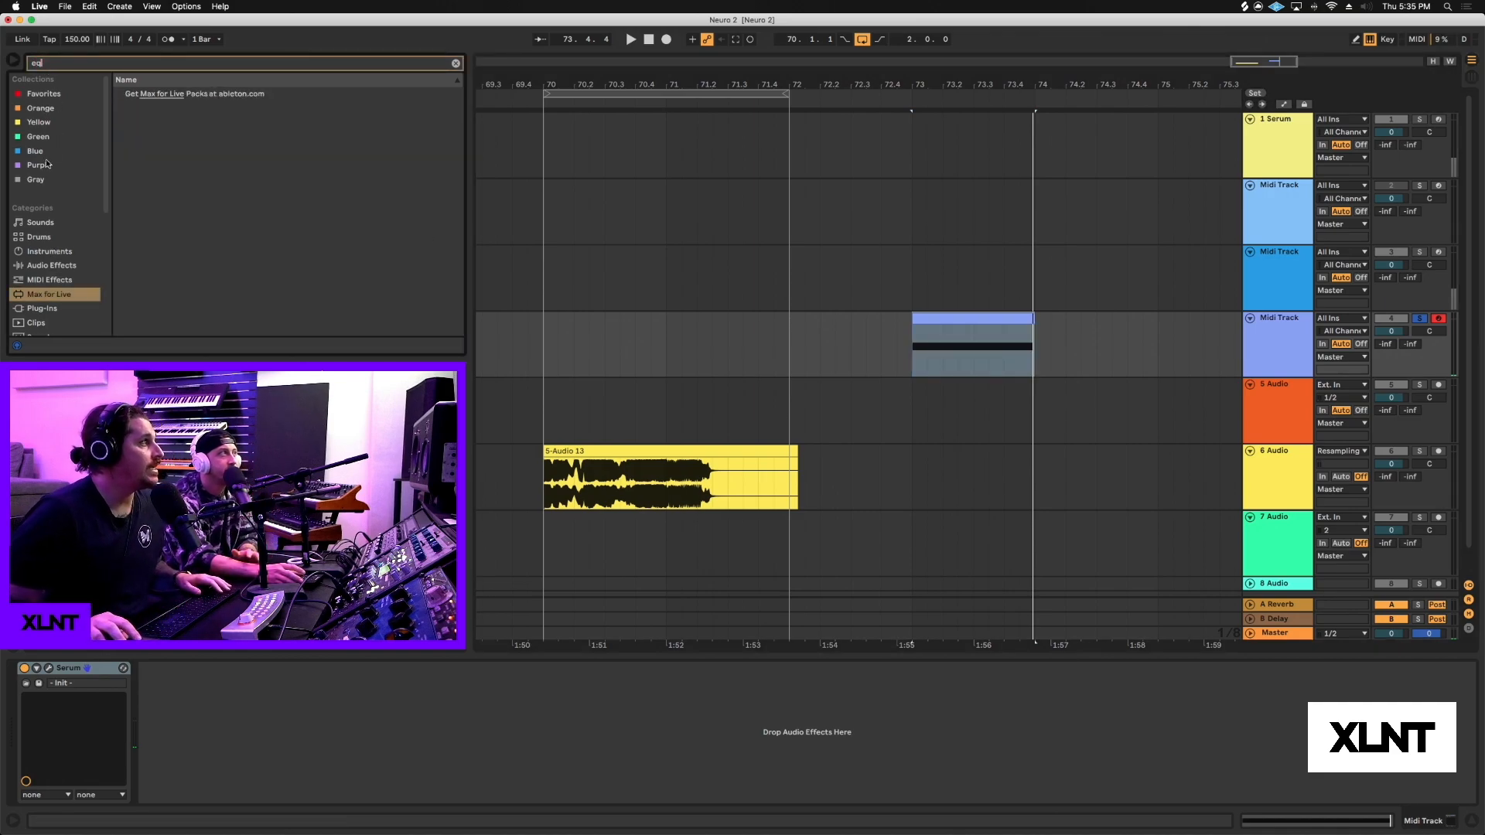
click(46, 266)
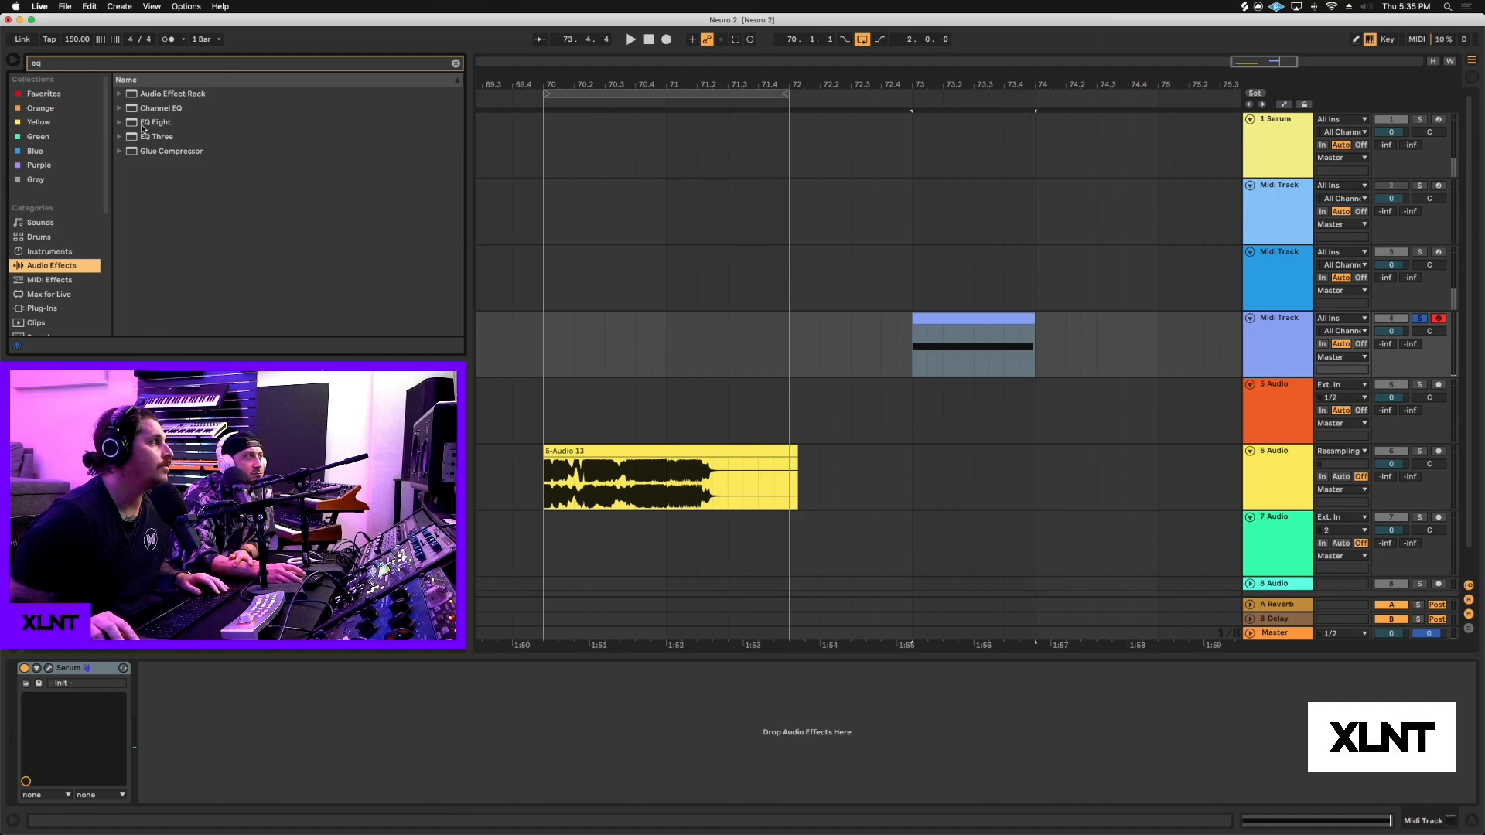
drag(154, 123, 262, 691)
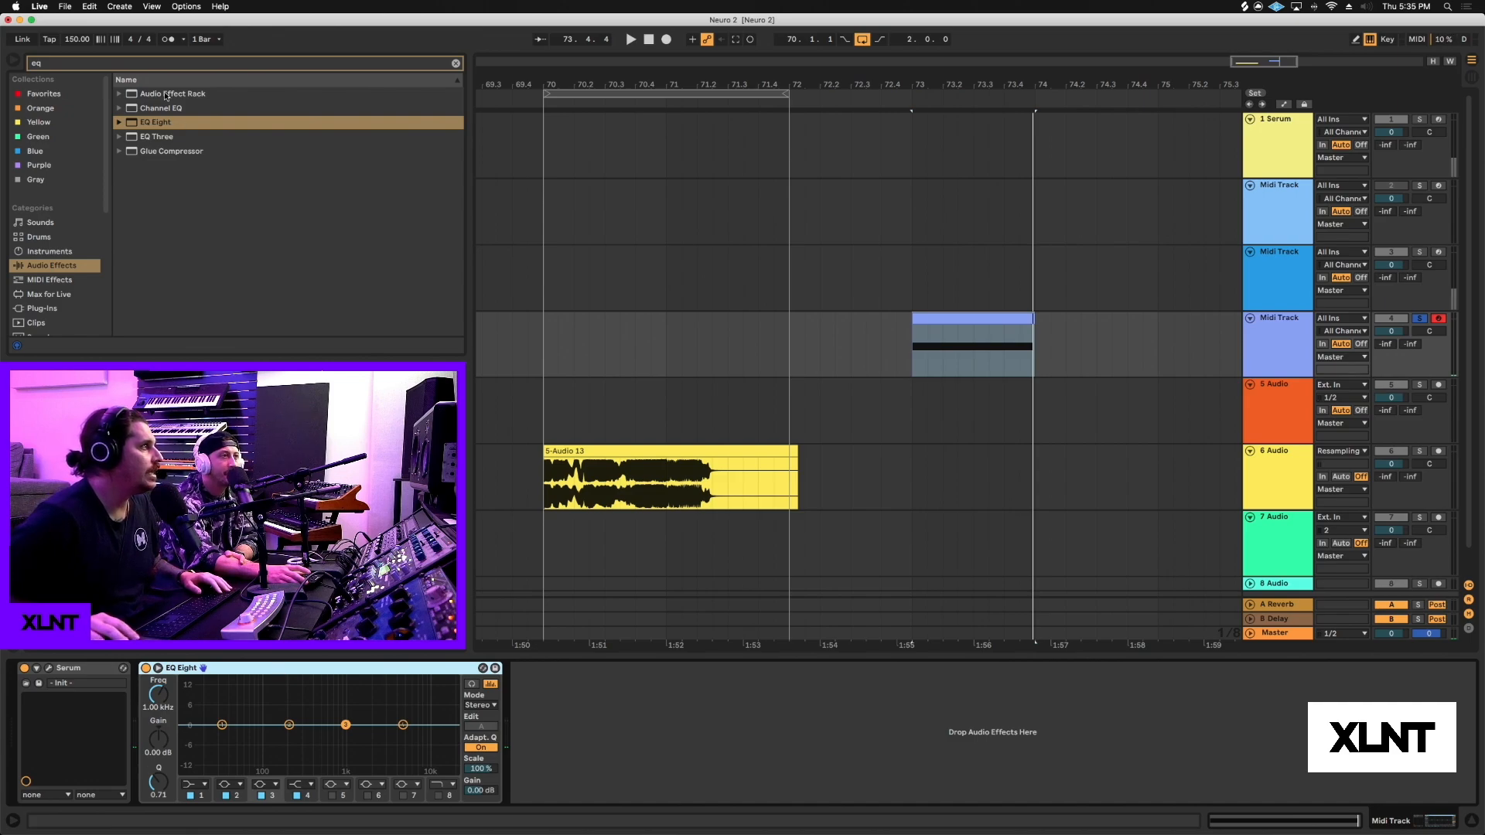
Step: Copy the Audio Effect Rack from the third MIDI track to the fourth track's chain, and delete the standalone EQ Eight there
click(1268, 277)
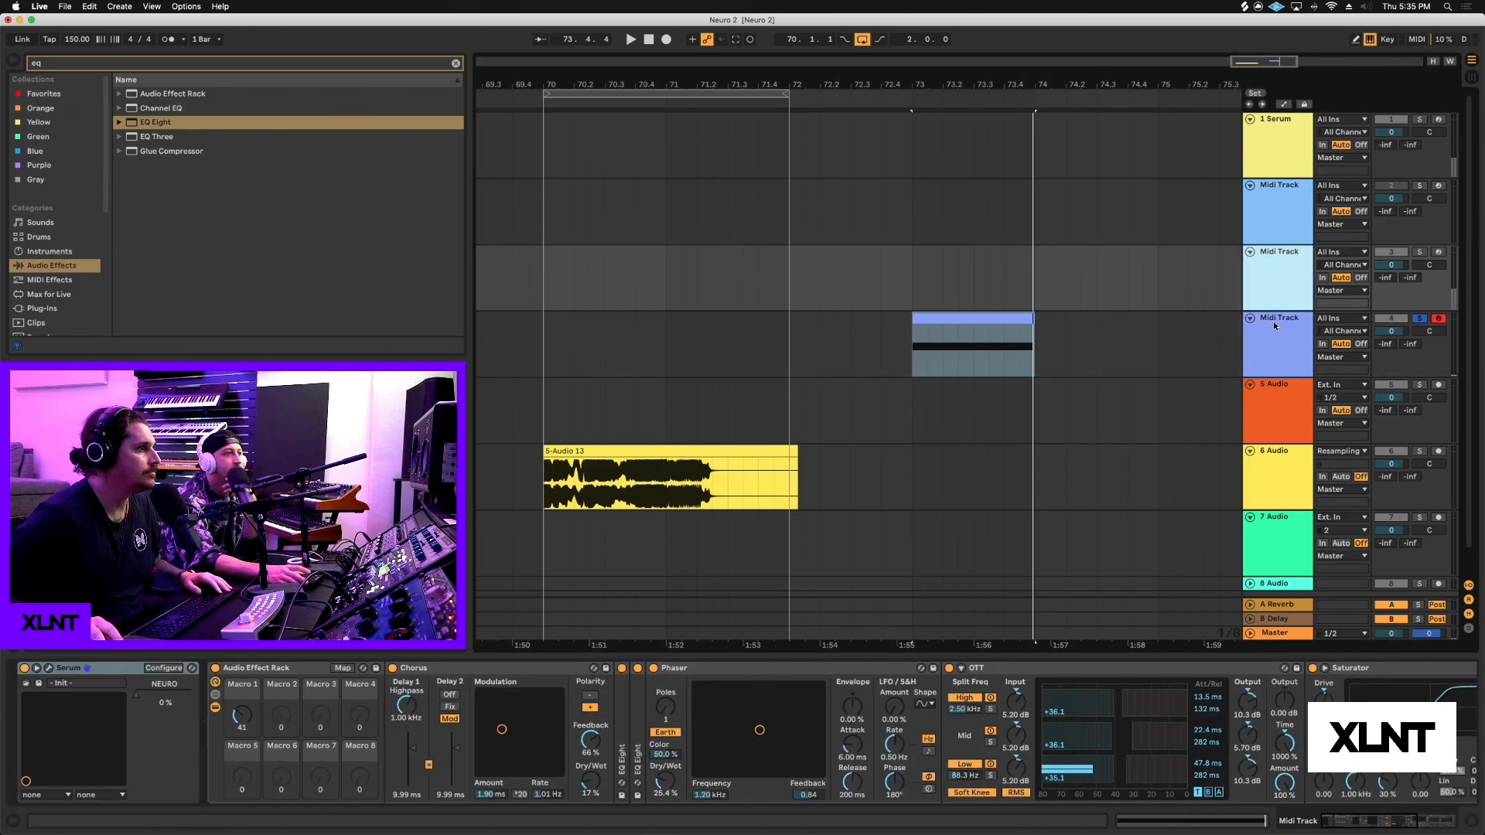
click(306, 667)
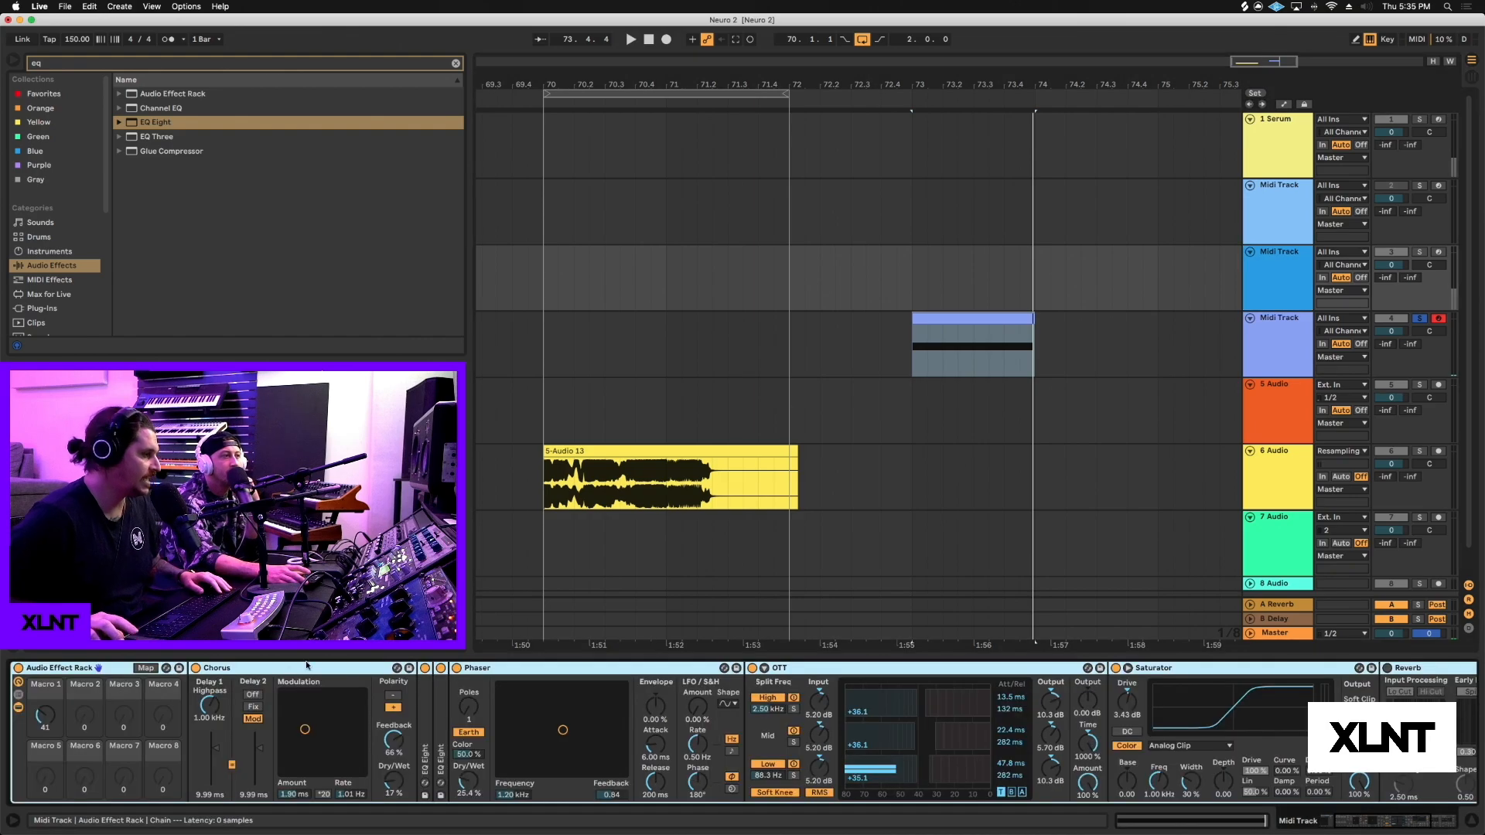
key(super+c)
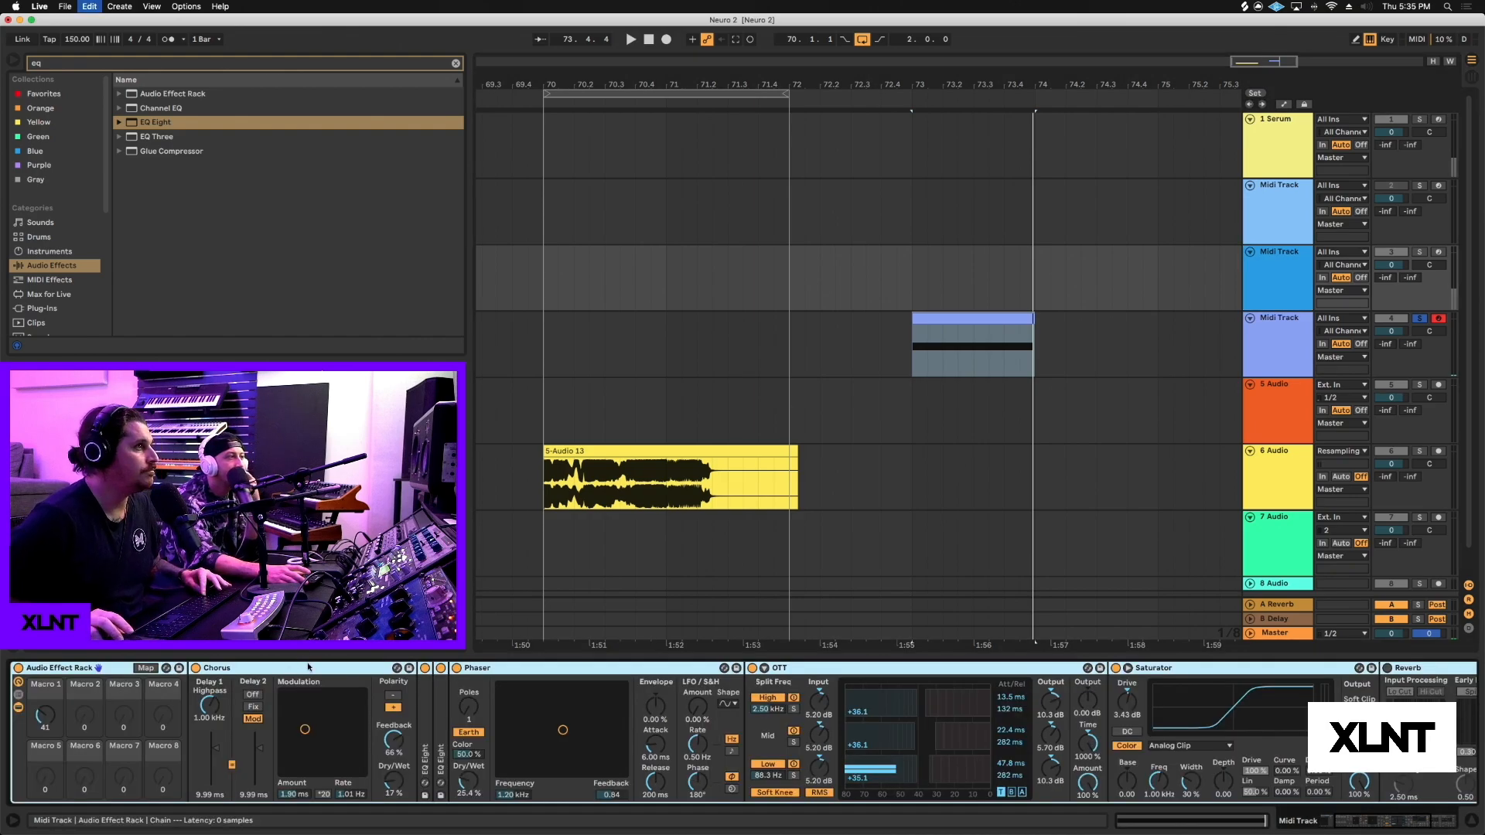
click(1274, 335)
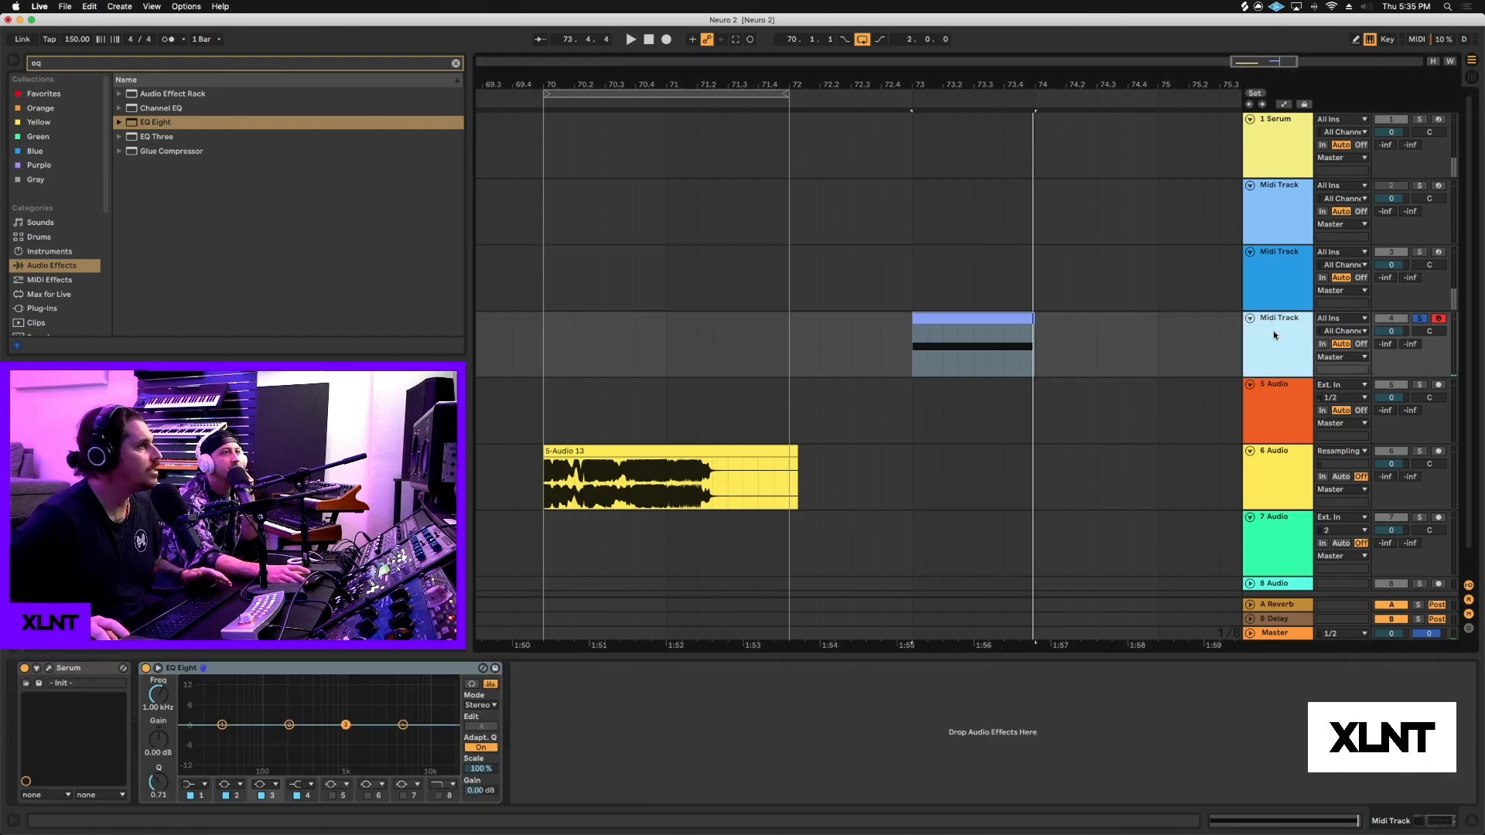
click(541, 699)
key(super+v)
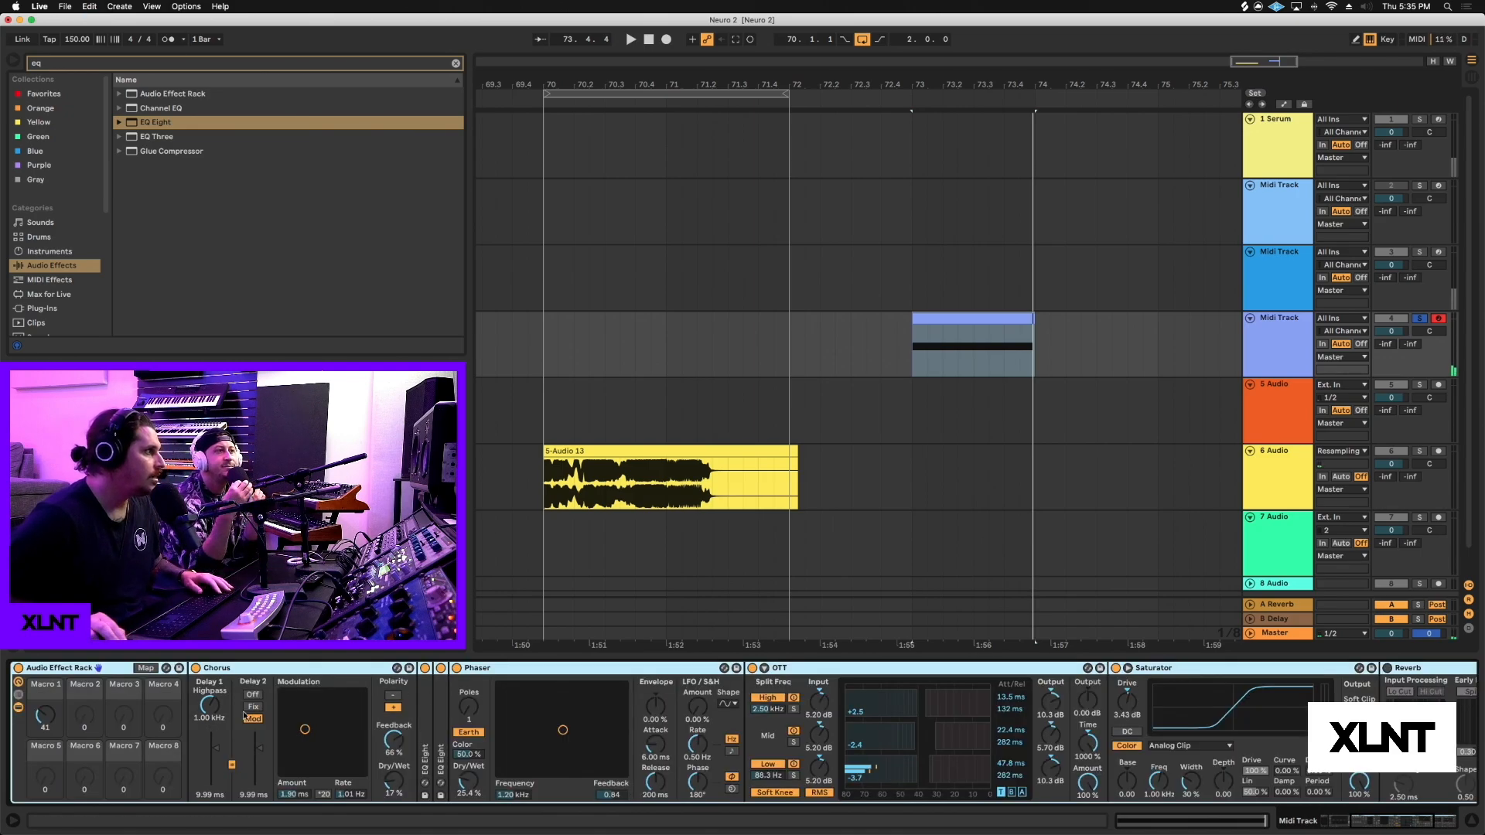
click(258, 668)
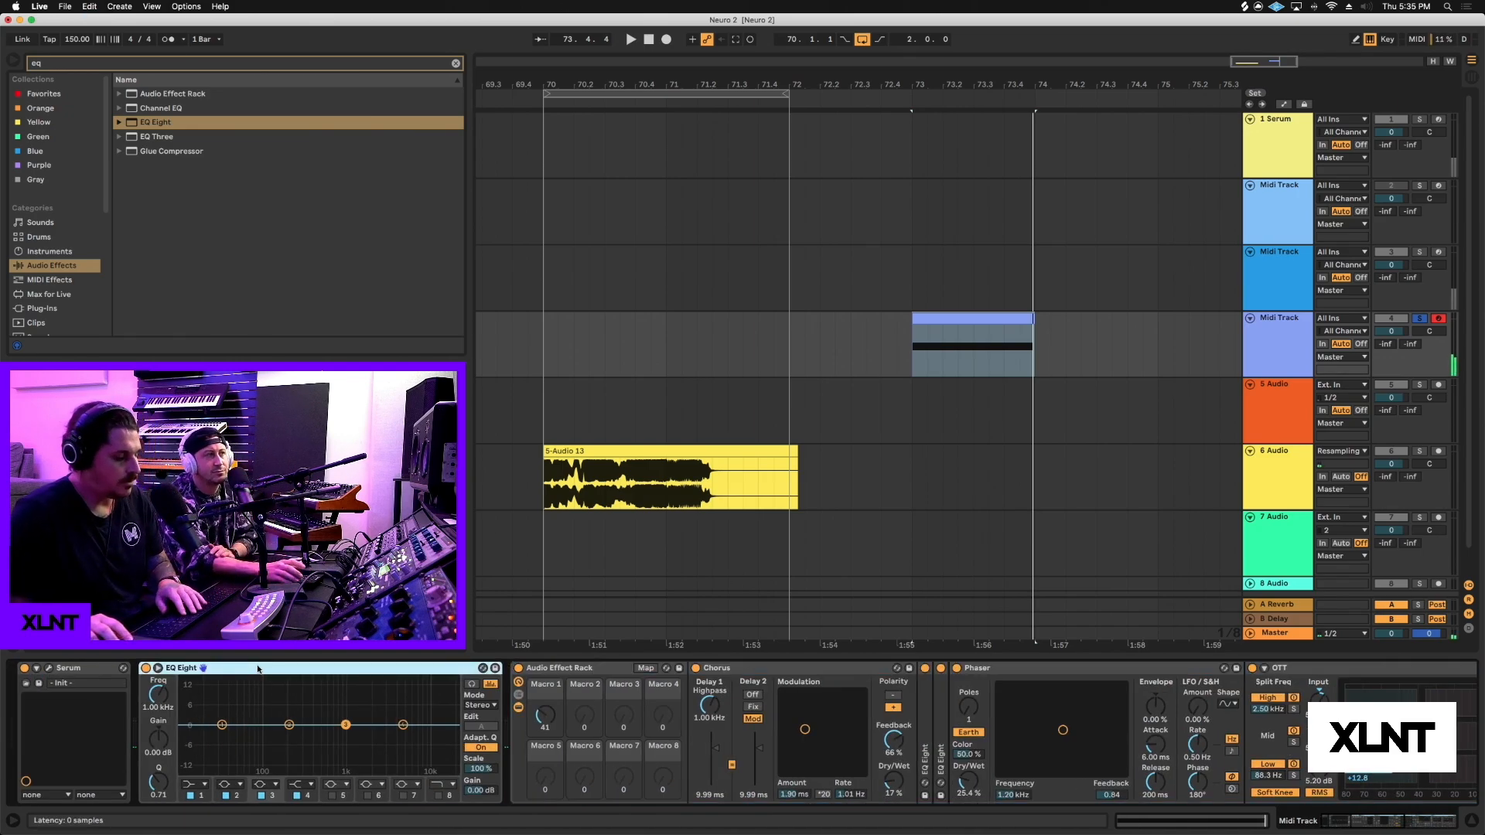
key(Delete)
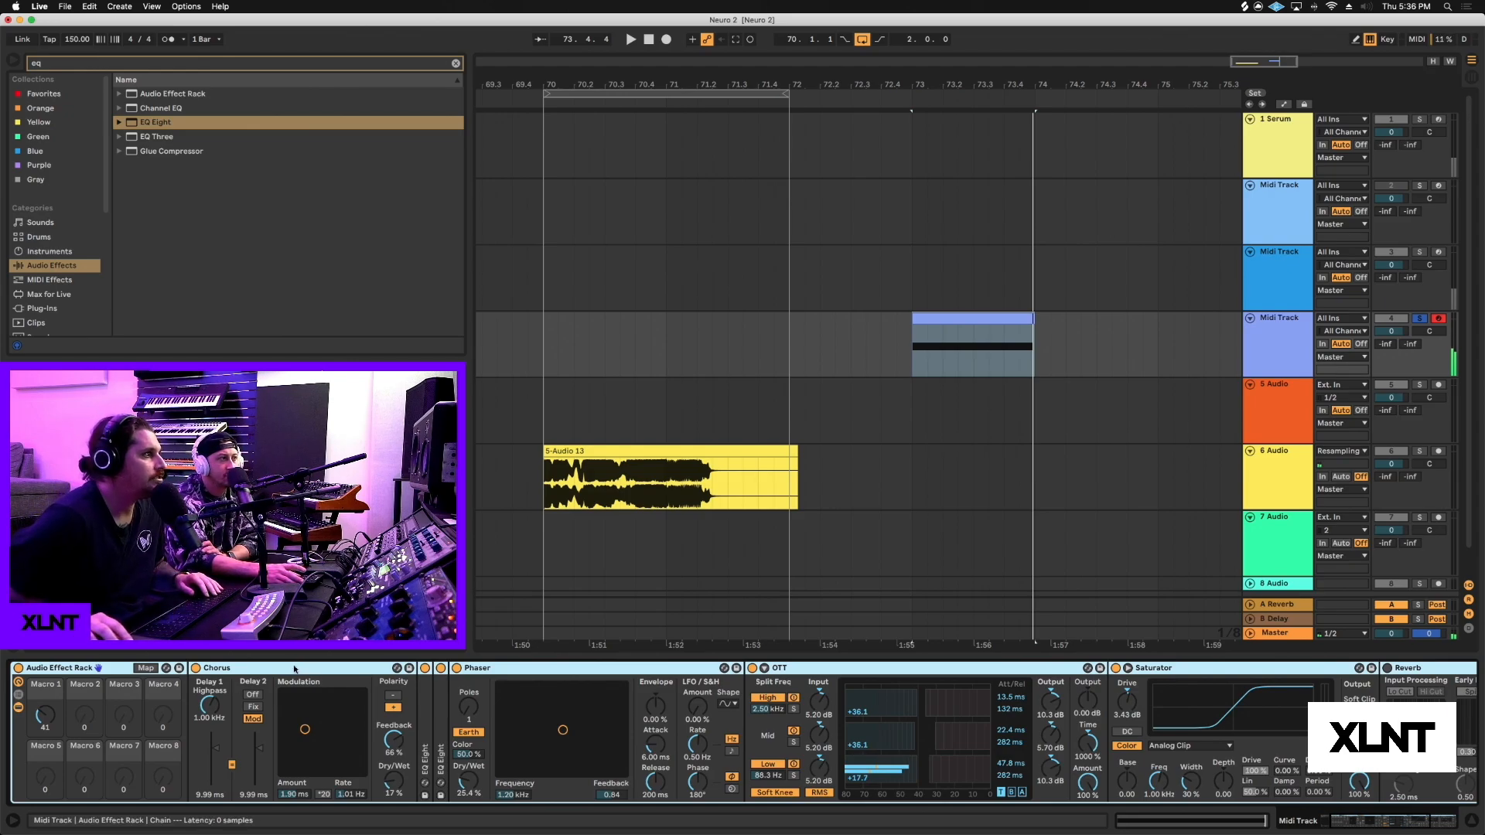
Step: Fold the rack's Chorus, Phaser, OTT and Saturator and unfold both EQ Eights, selecting band 2 of the first one
double_click(294, 669)
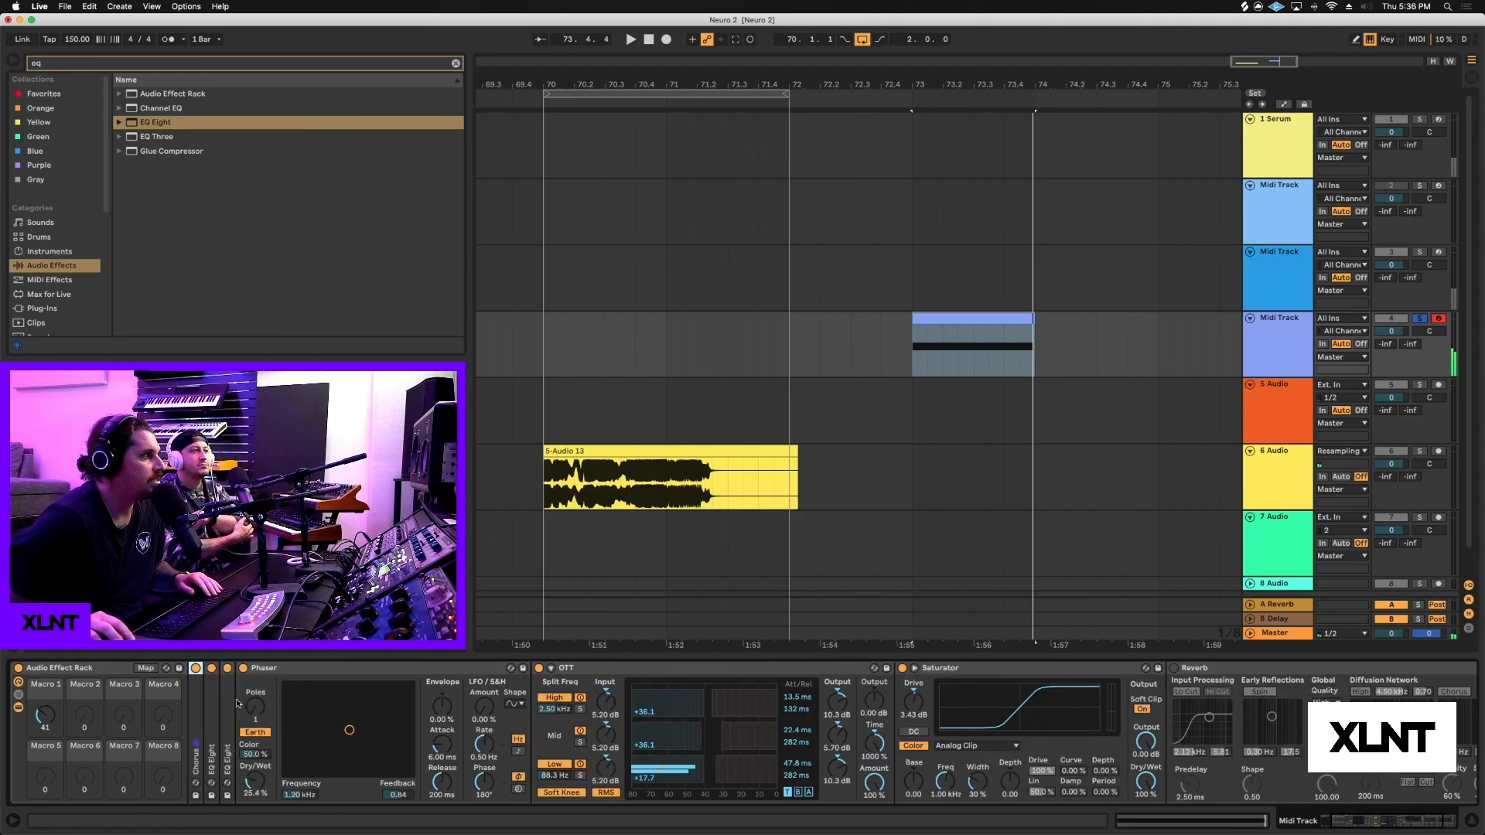
double_click(263, 669)
double_click(298, 669)
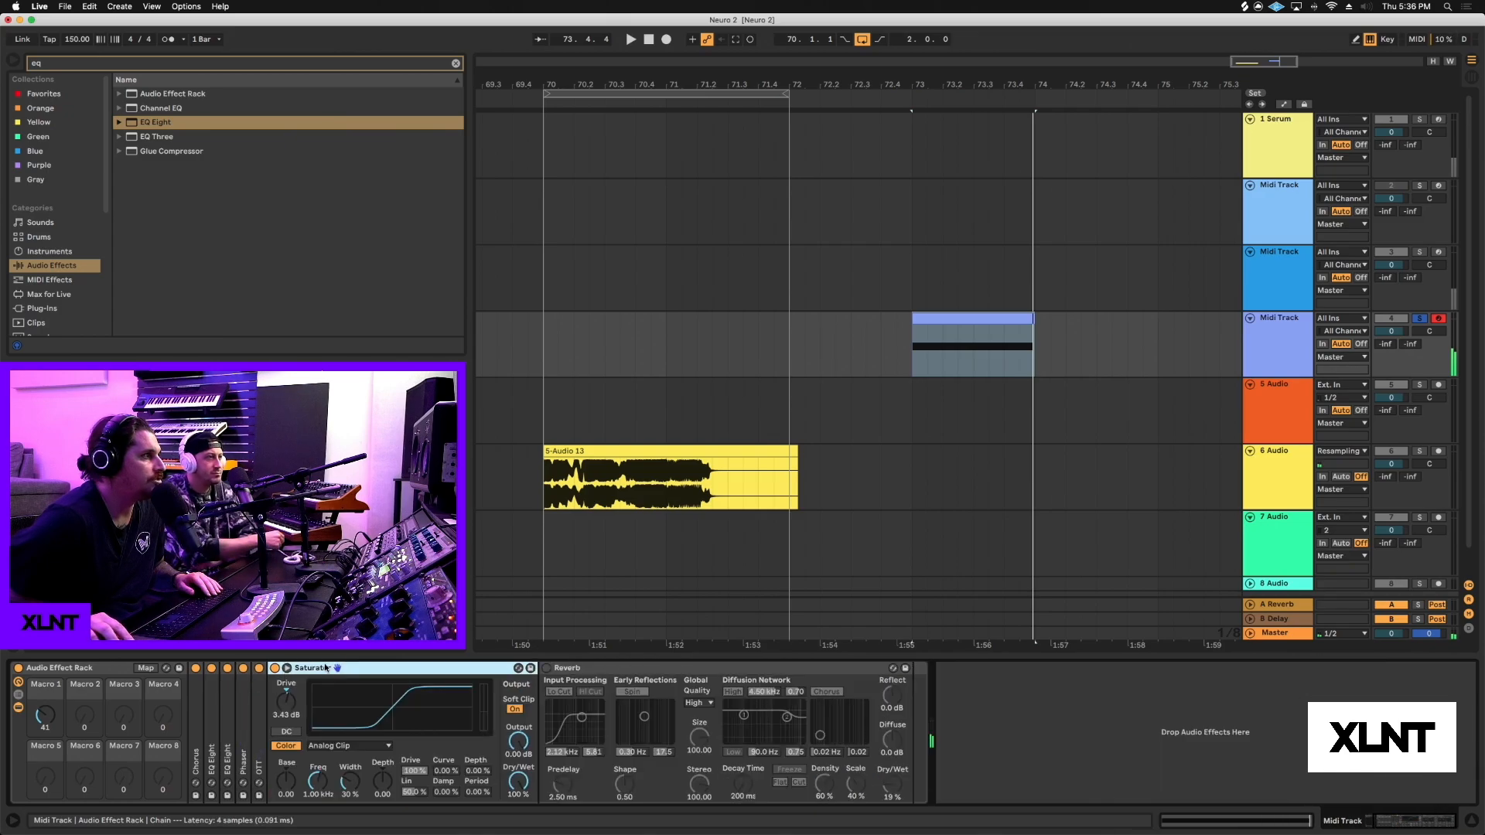
double_click(325, 669)
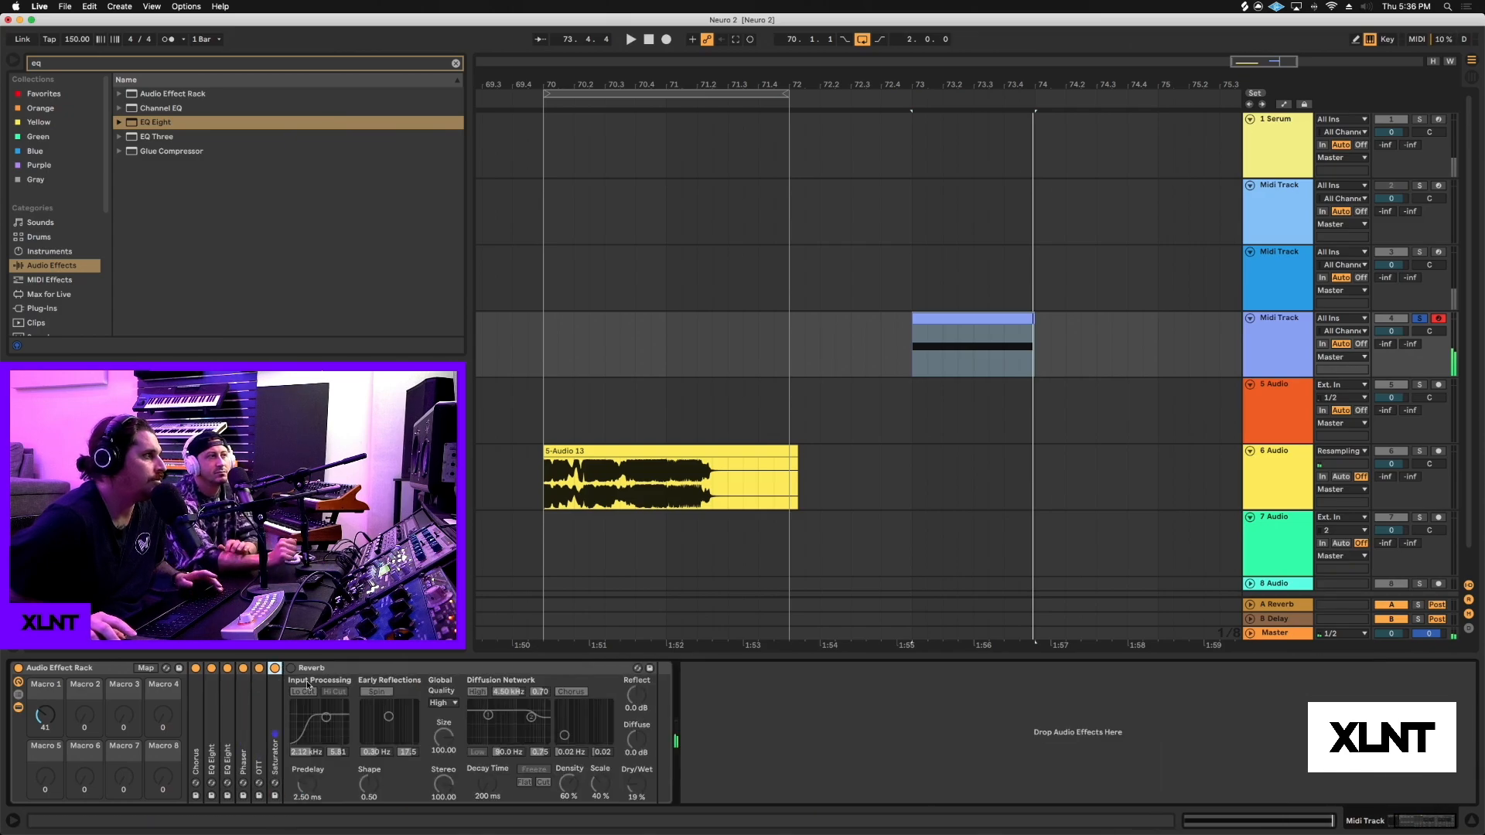
double_click(214, 726)
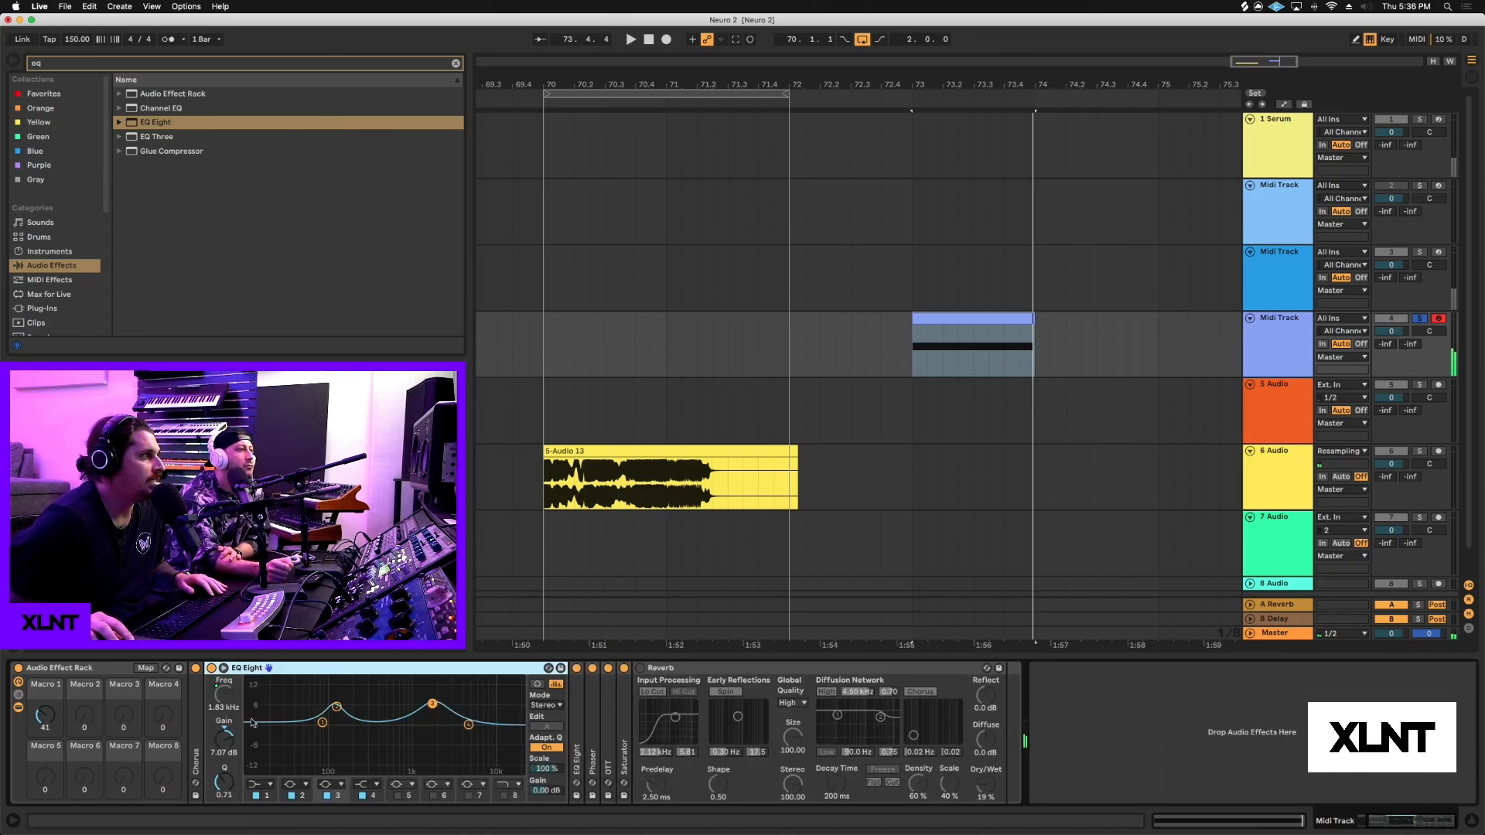
double_click(579, 723)
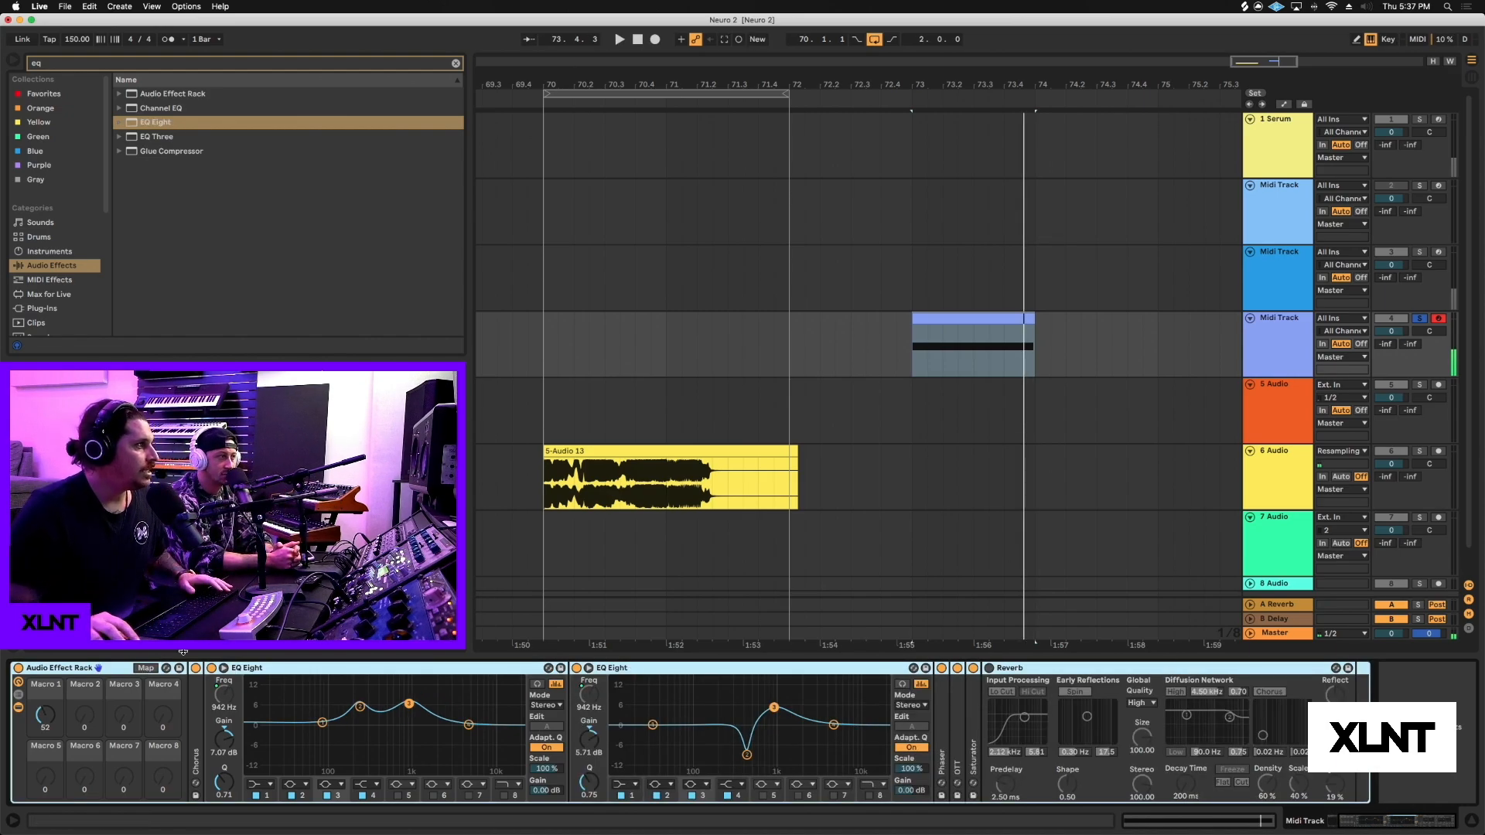
click(359, 706)
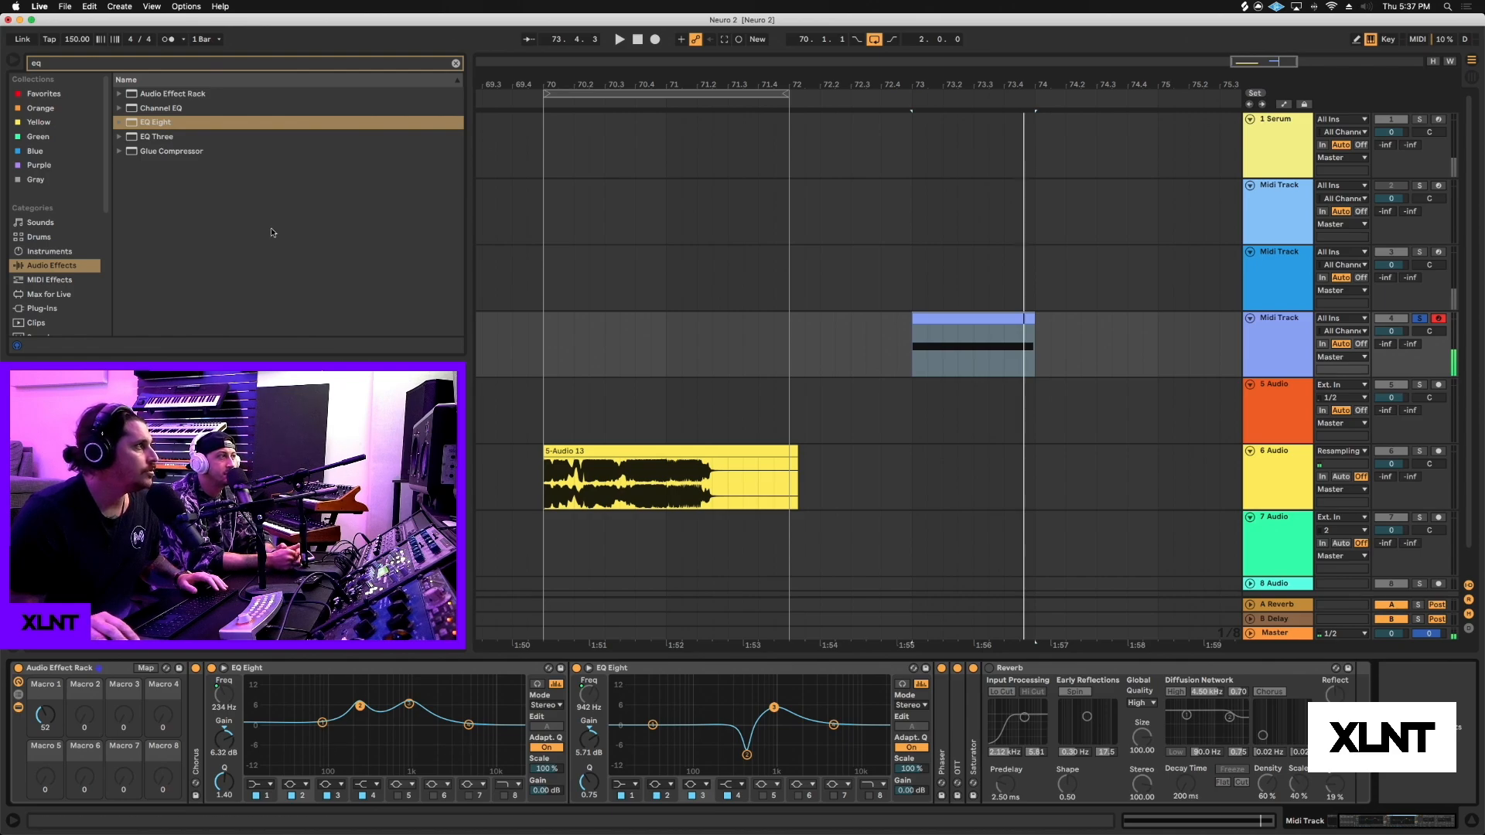
Step: Add a third EQ Eight to the rack with a band 2 notch at 194 Hz, -6.07 dB, Q 3.06, and map its frequency to Macro 1
drag(144, 124, 1077, 748)
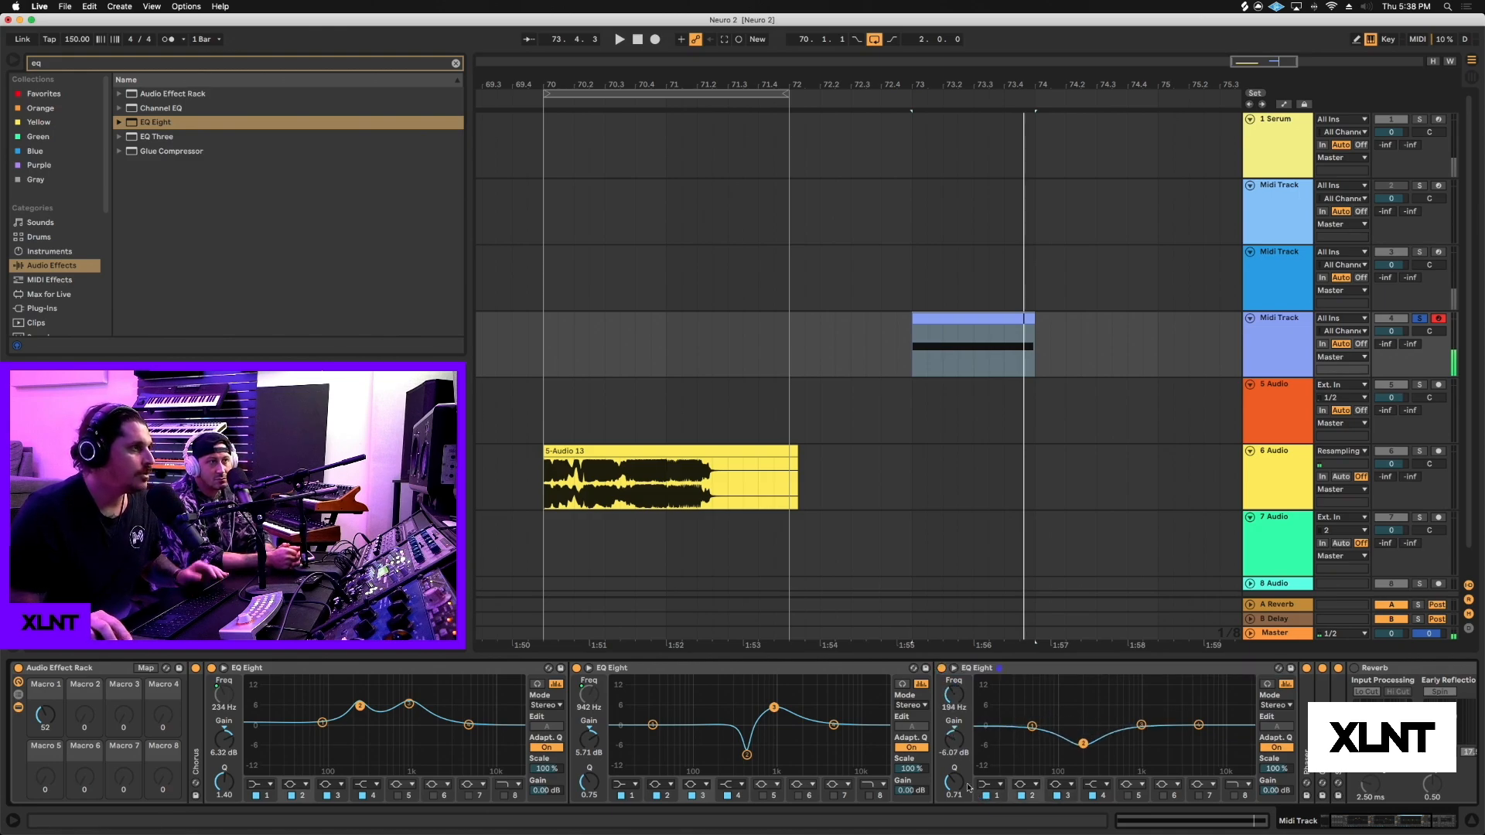
drag(958, 790, 954, 772)
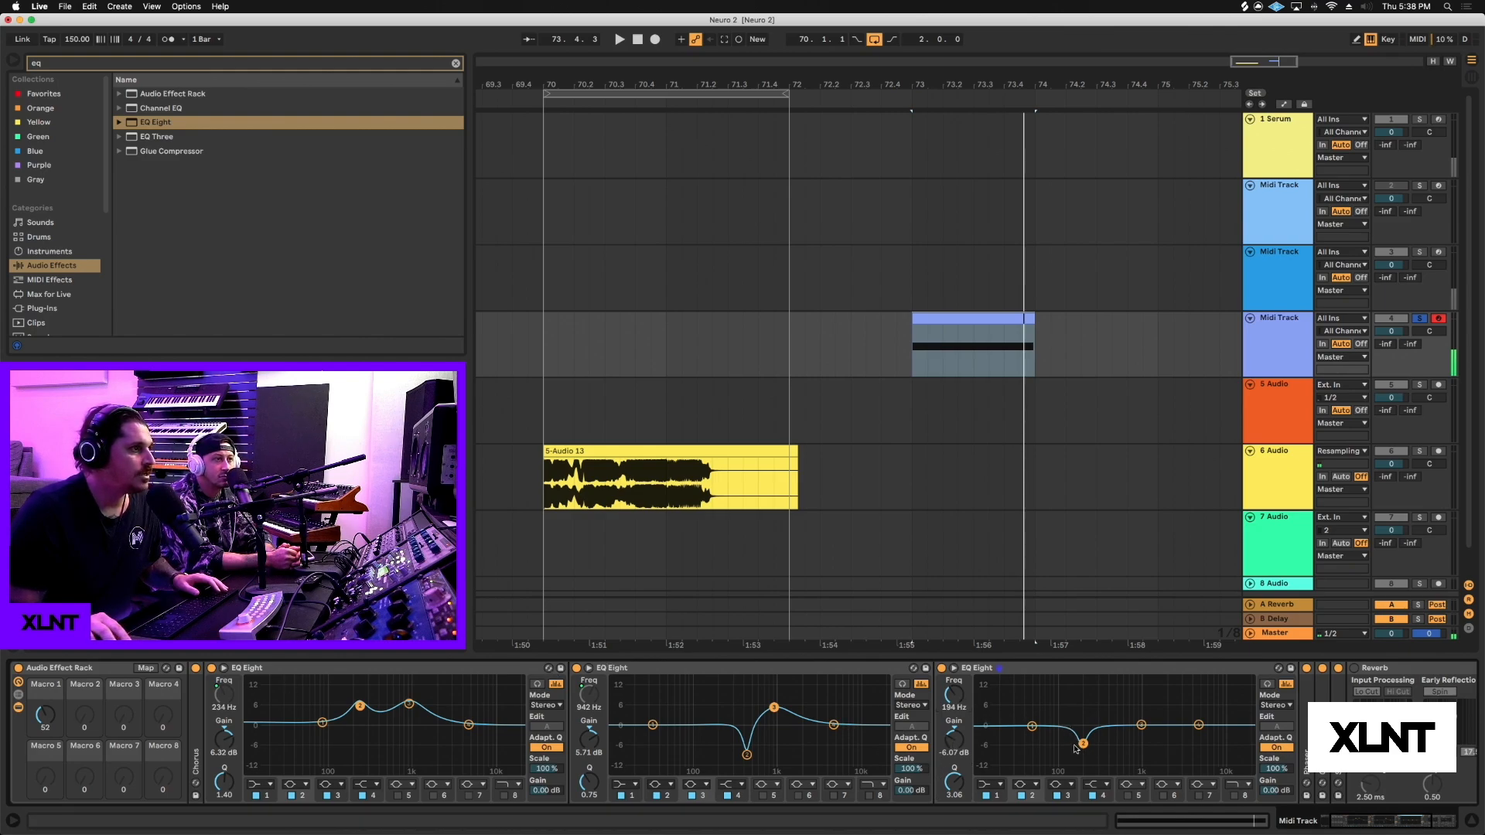
right_click(953, 696)
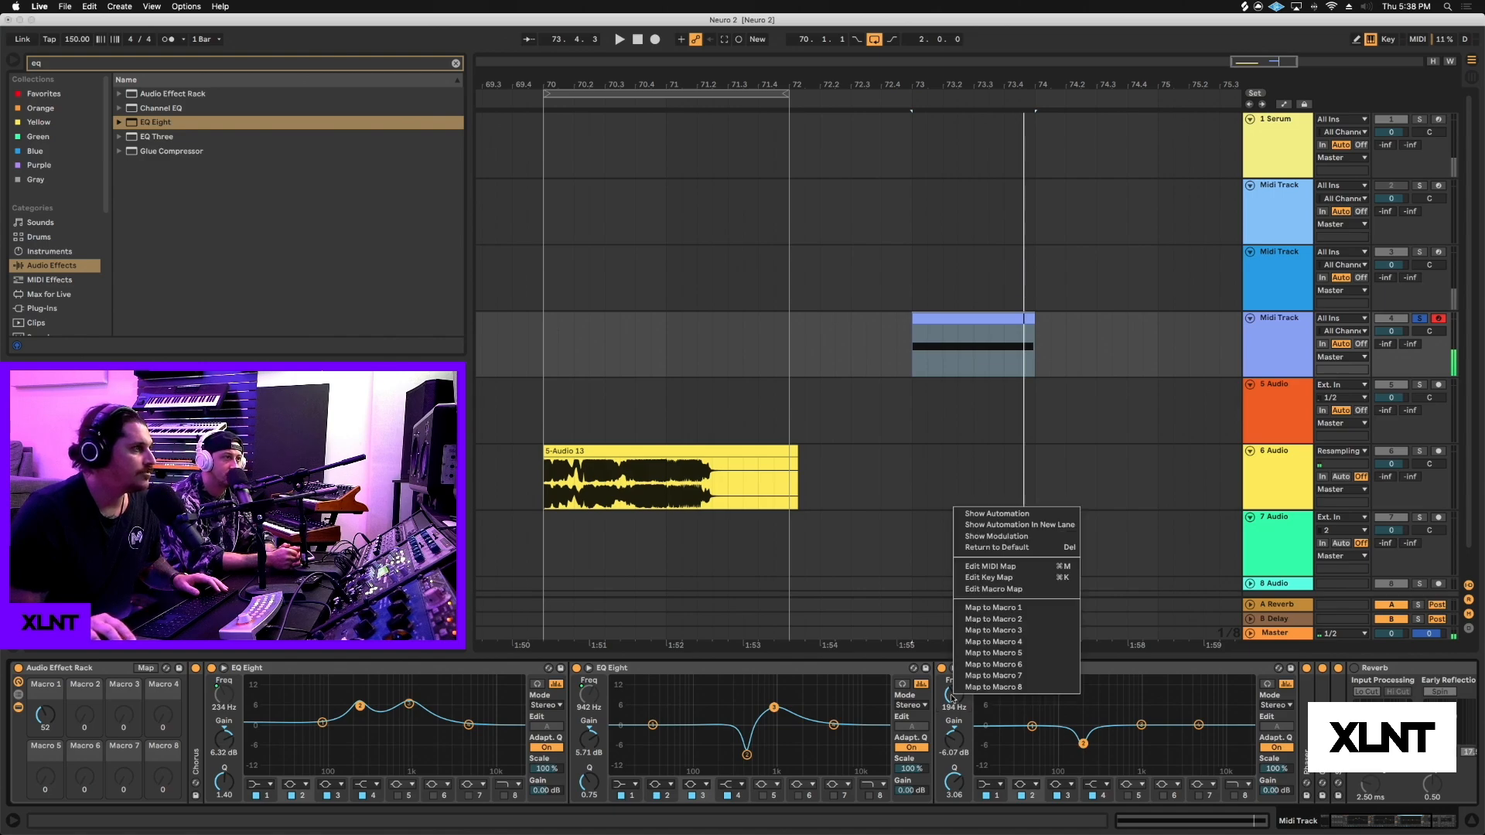
click(969, 607)
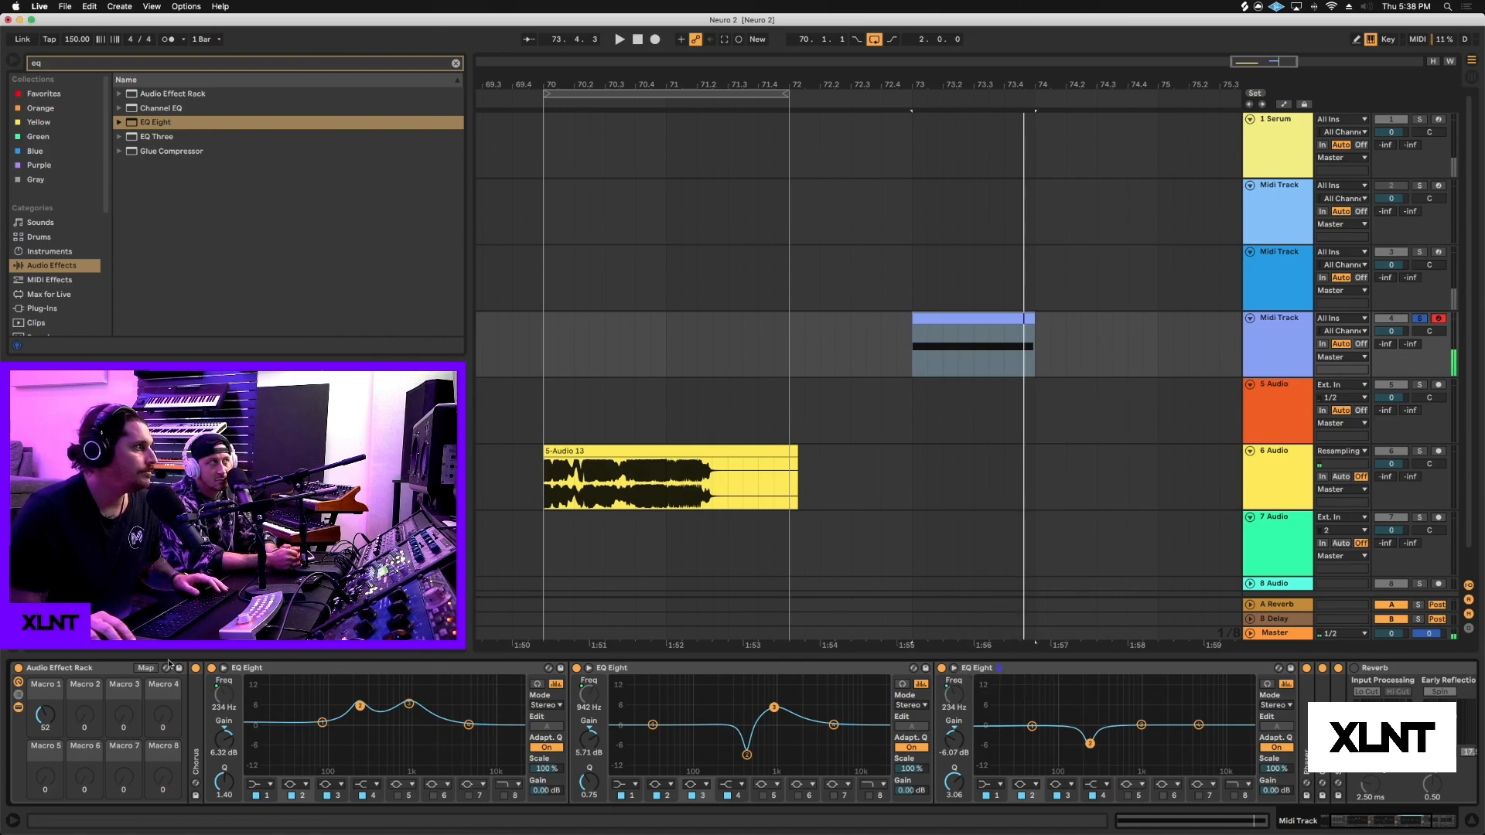
Step: Create a band 3 notch in the third EQ Eight at 1.53 kHz, -5.83 dB, Q 3.06, and map its frequency to Macro 1
mouse_move(1141, 725)
mouse_down()
mouse_move(1152, 712)
mouse_move(1151, 746)
mouse_up()
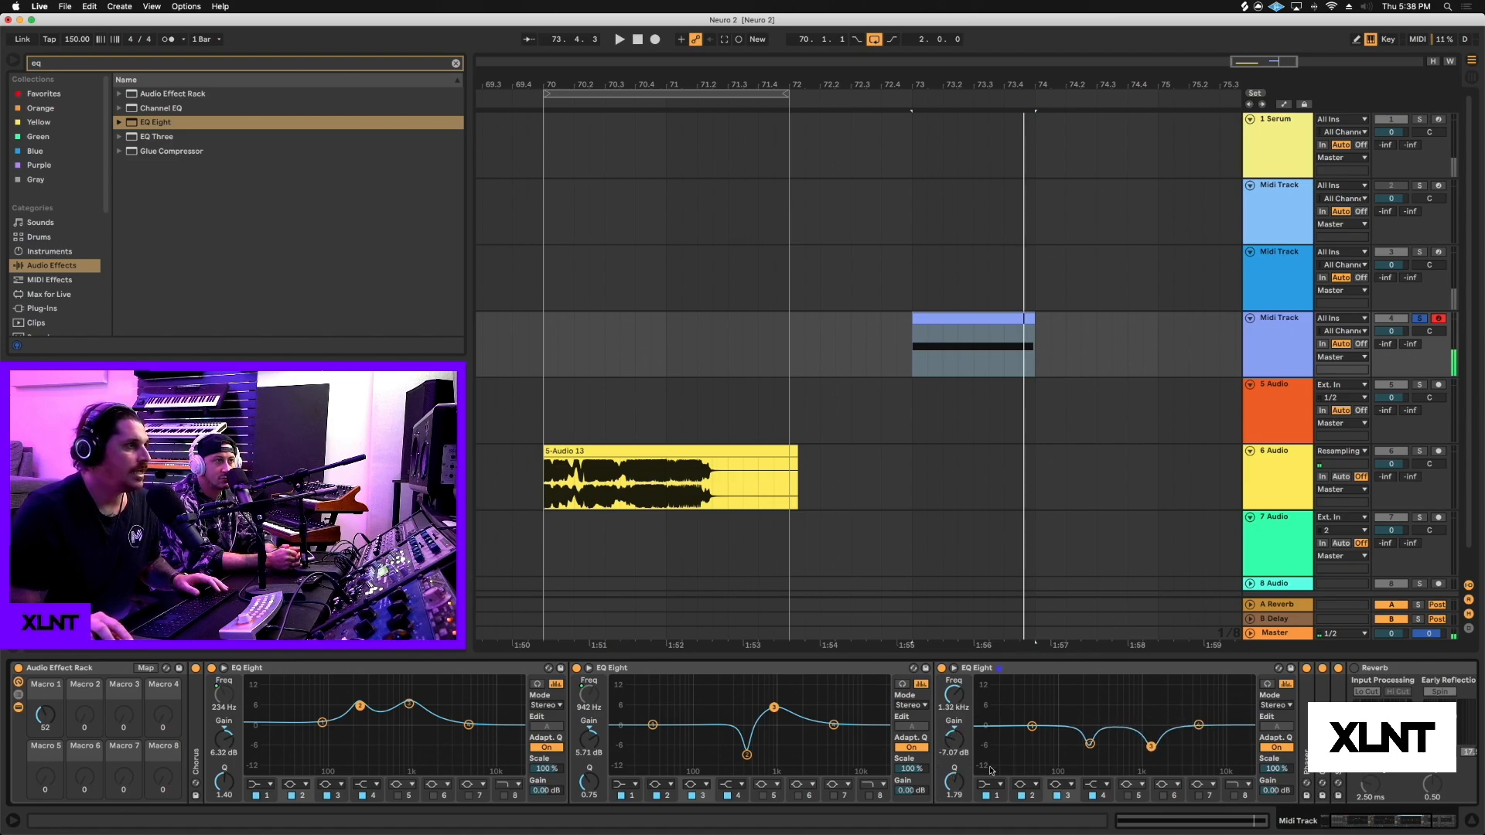
drag(948, 780, 947, 766)
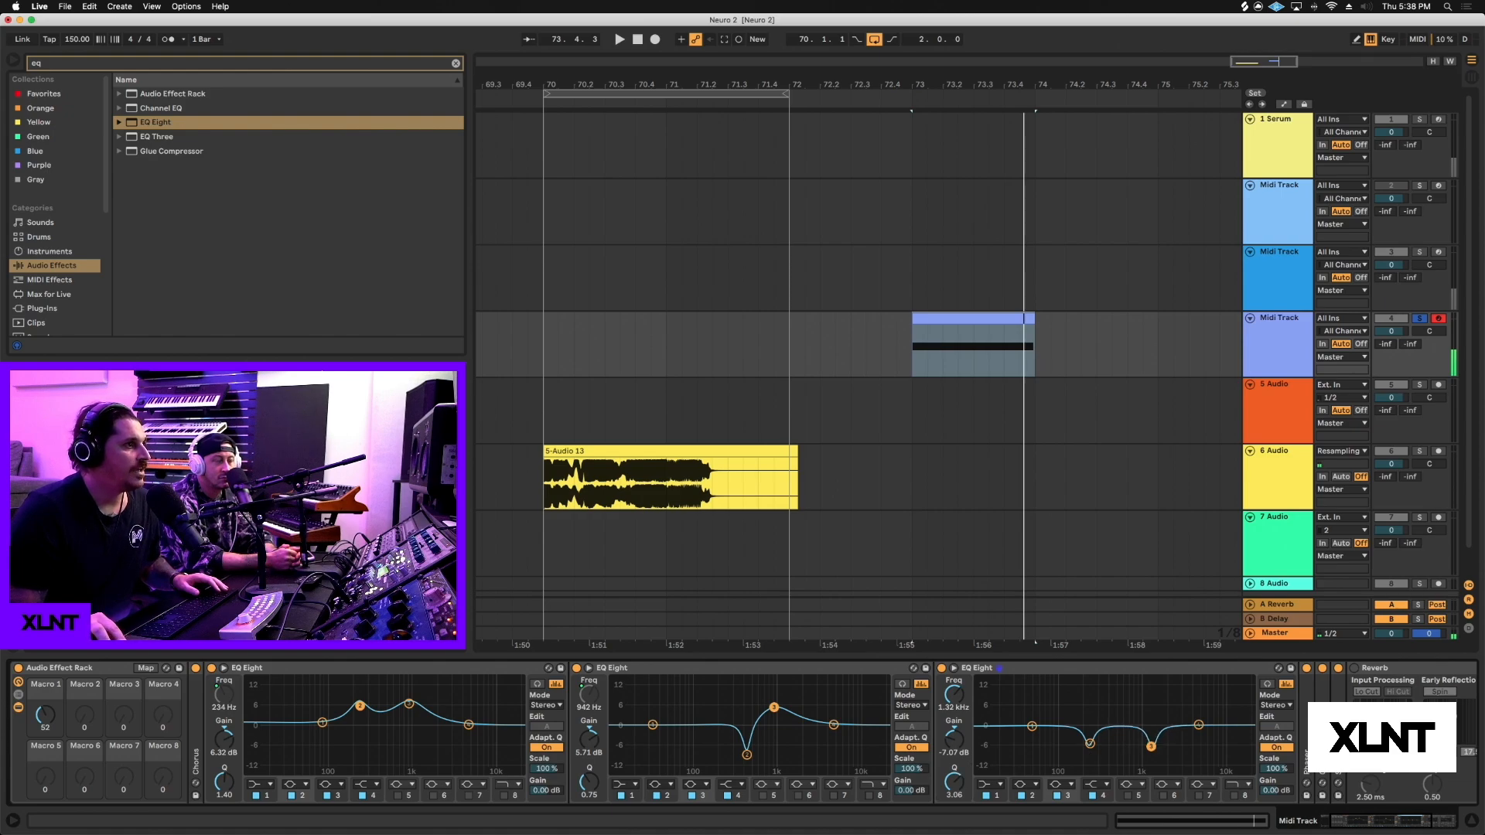
drag(1151, 747, 1156, 743)
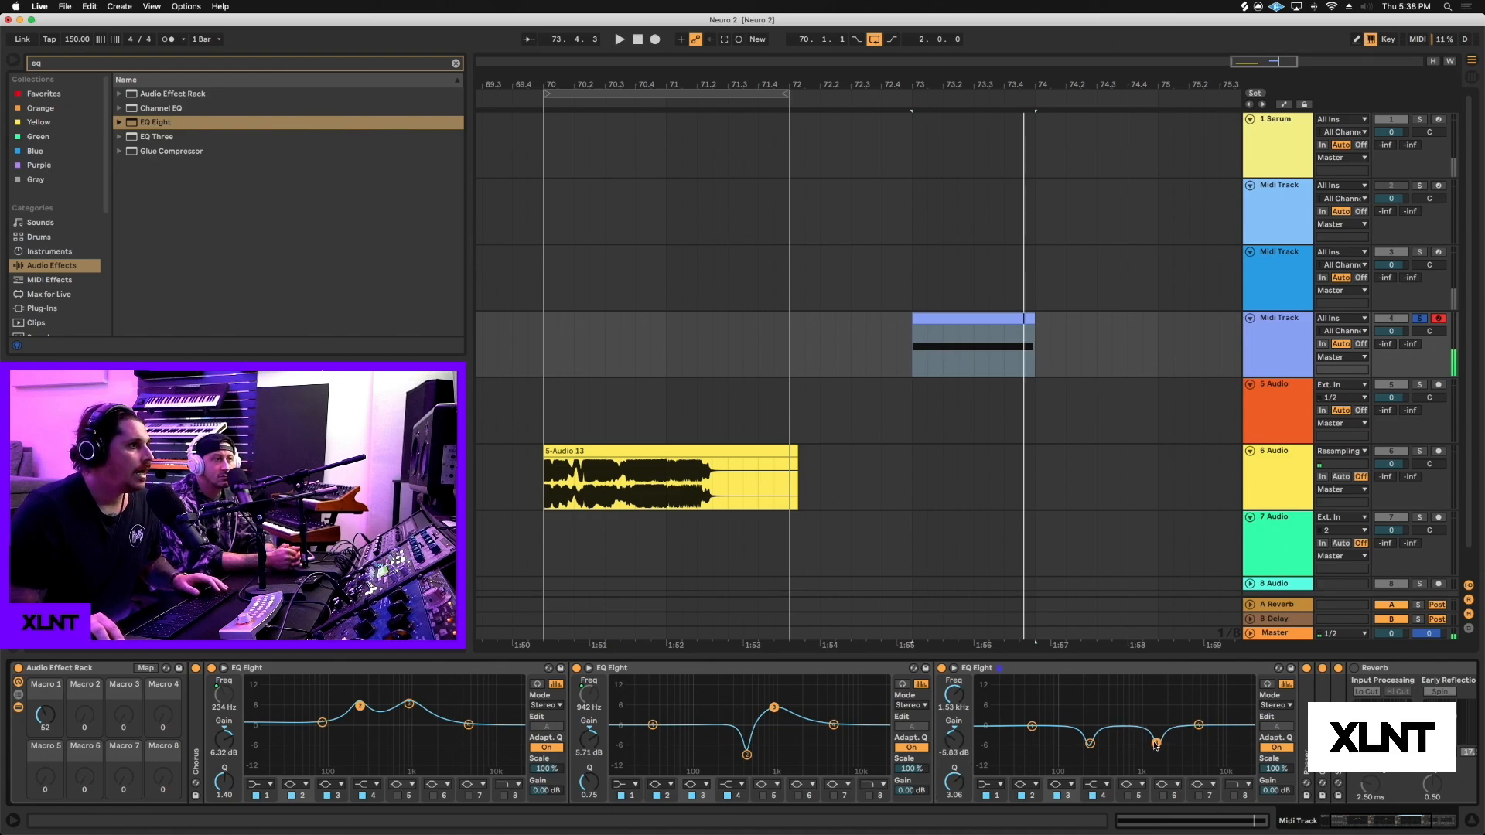
right_click(959, 702)
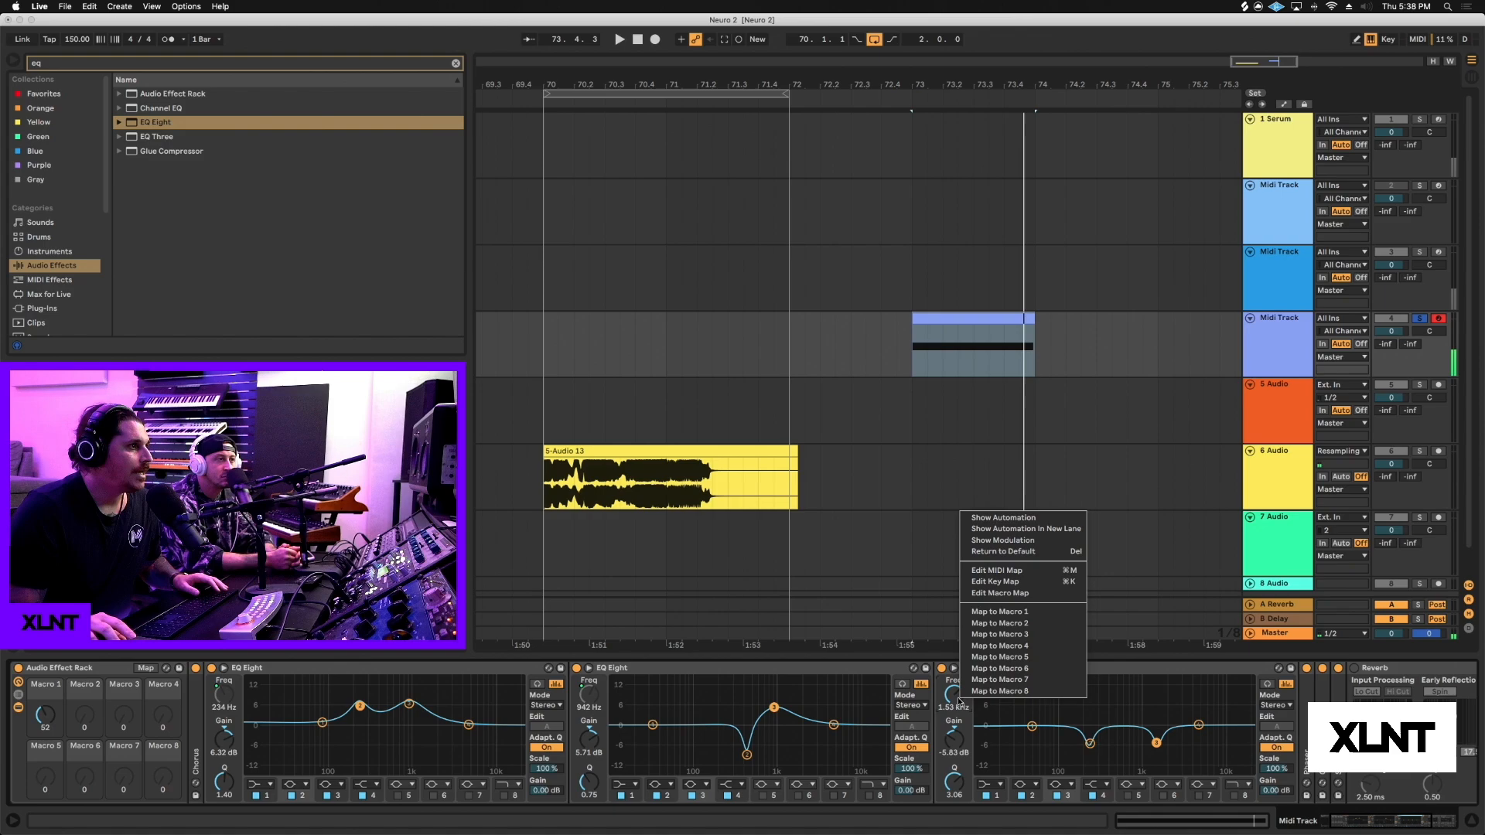
click(977, 619)
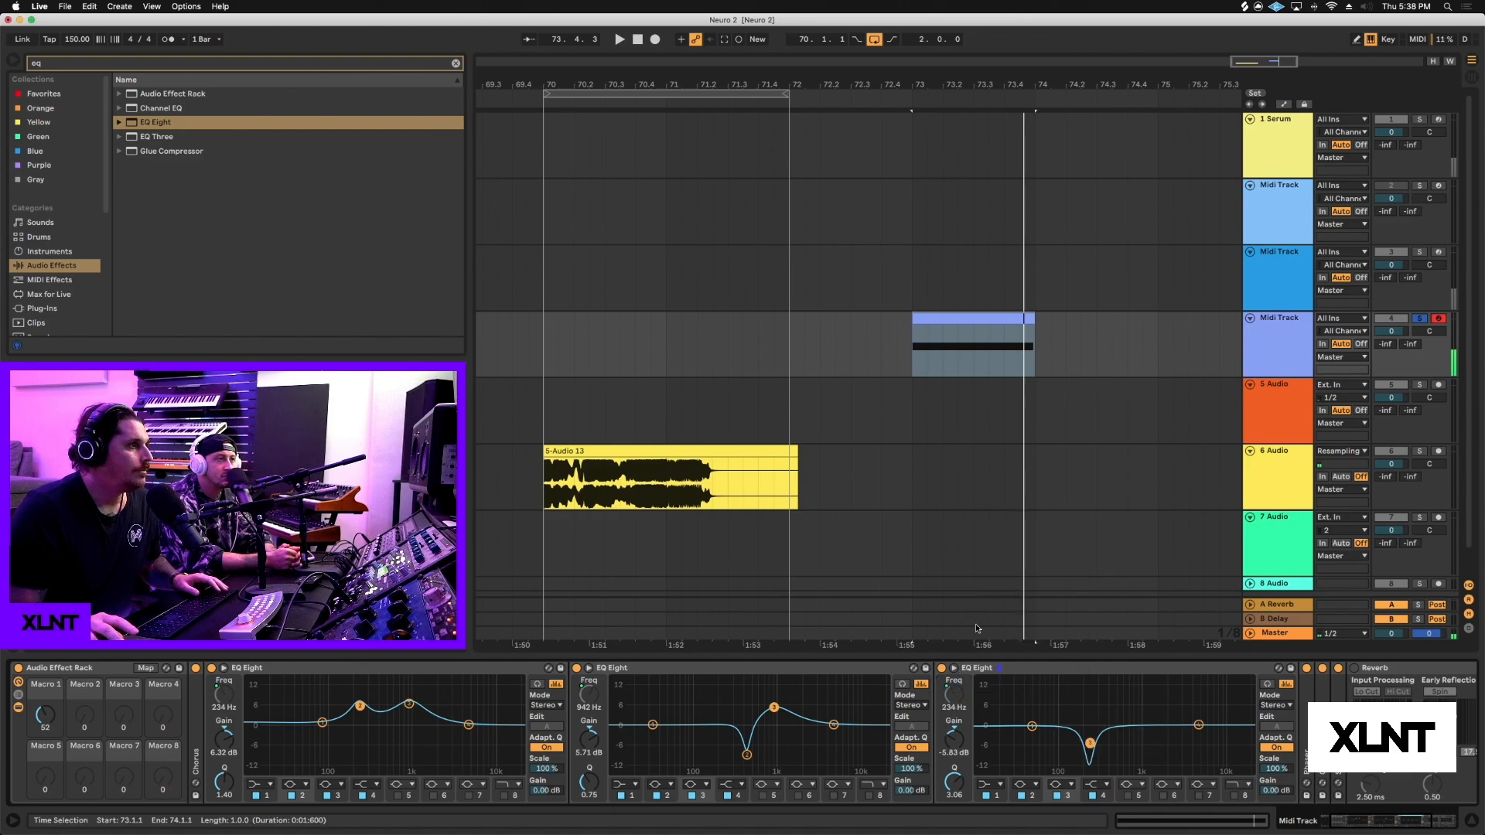
Step: Open the rack's macro mappings, limit the third EQ Eight's band 2 frequency maximum to 416 Hz and audition a Macro 1 sweep
click(145, 668)
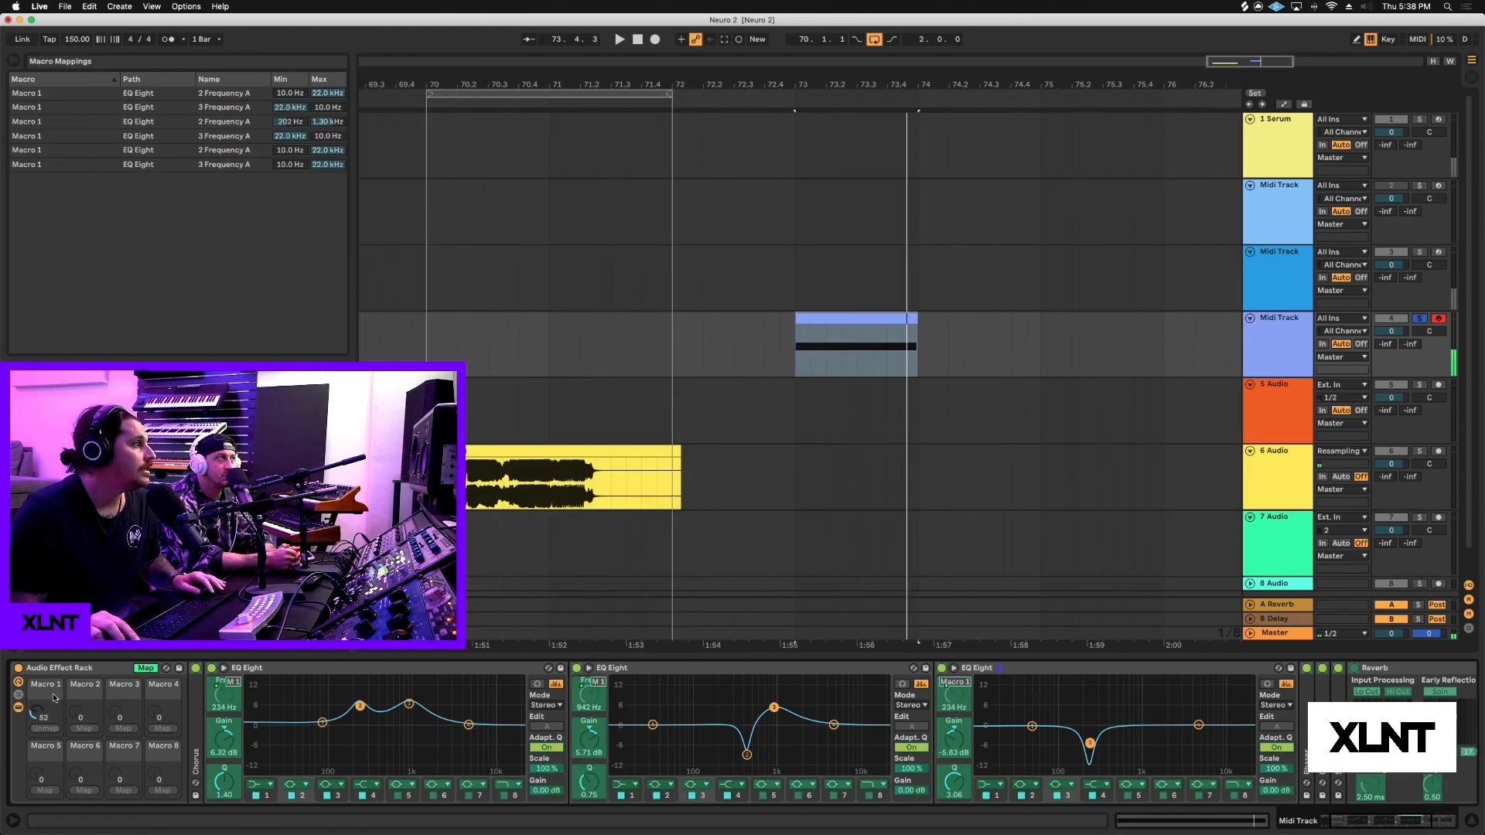
mouse_move(34, 715)
mouse_down()
mouse_move(34, 676)
mouse_move(35, 742)
mouse_up()
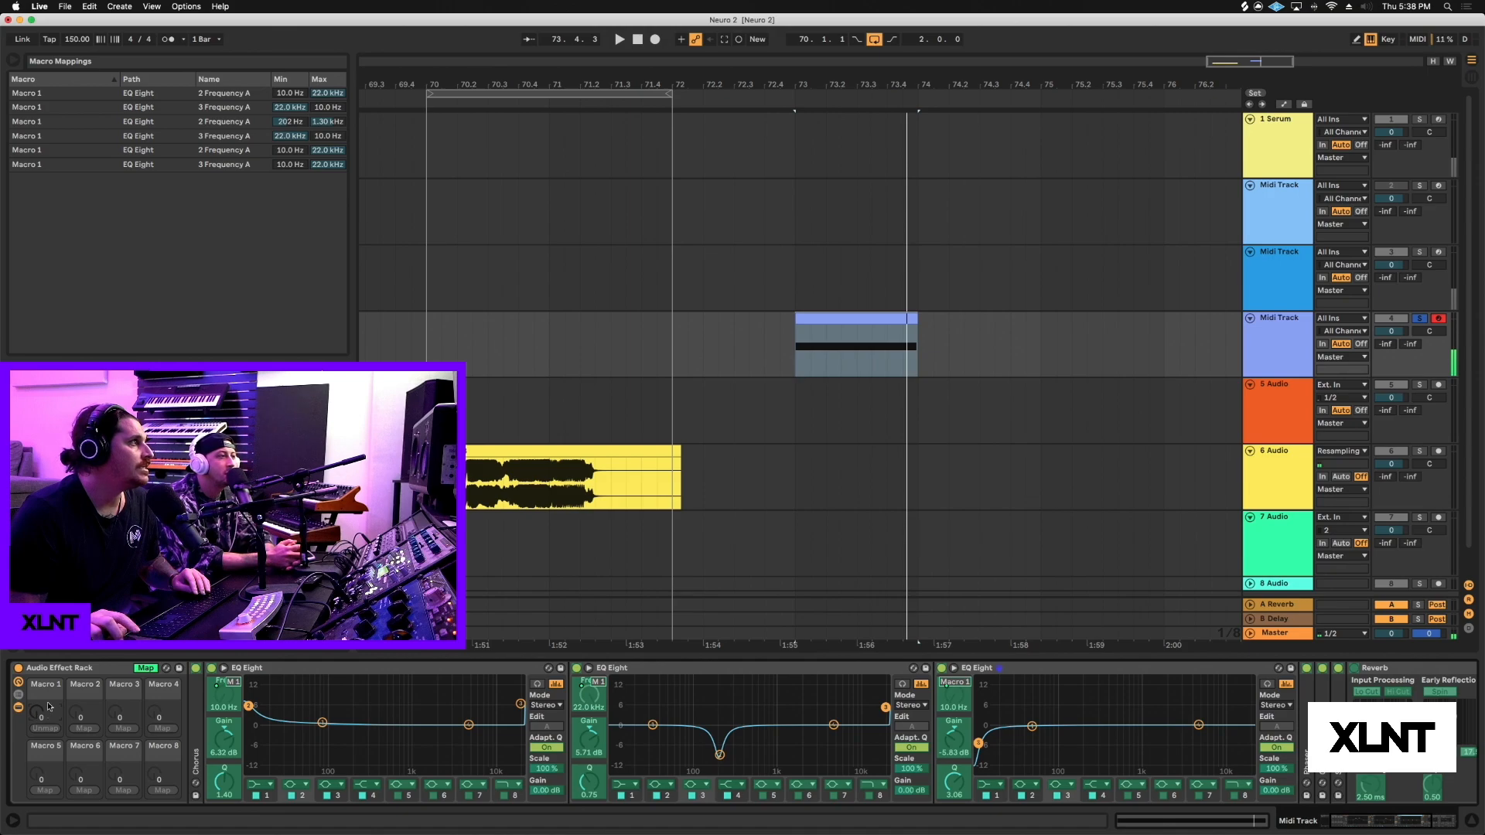
click(329, 150)
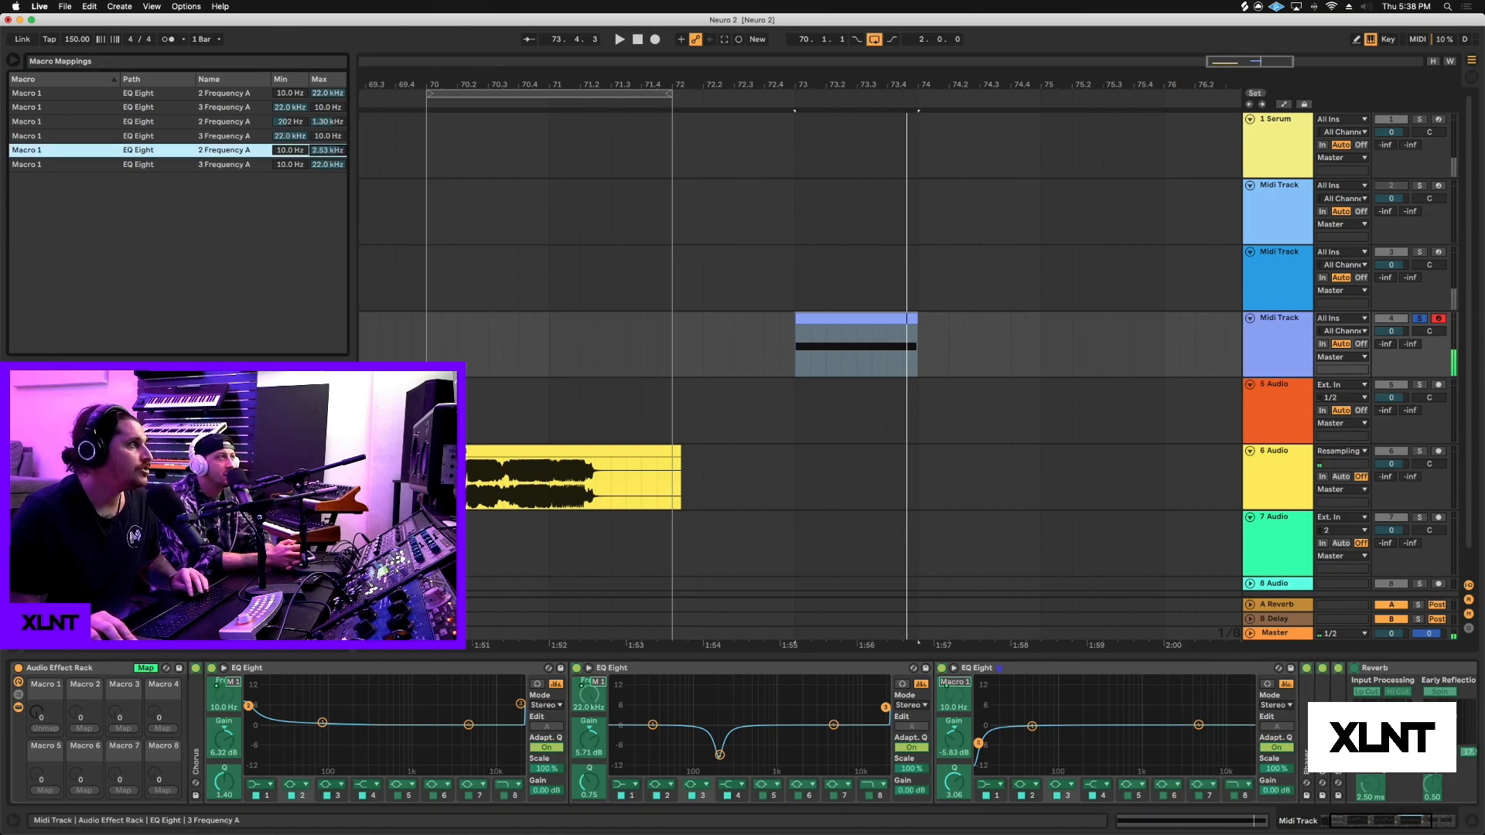
drag(327, 151, 327, 159)
mouse_move(40, 717)
mouse_down()
mouse_move(38, 653)
mouse_move(38, 708)
mouse_up()
key(space)
key(space)
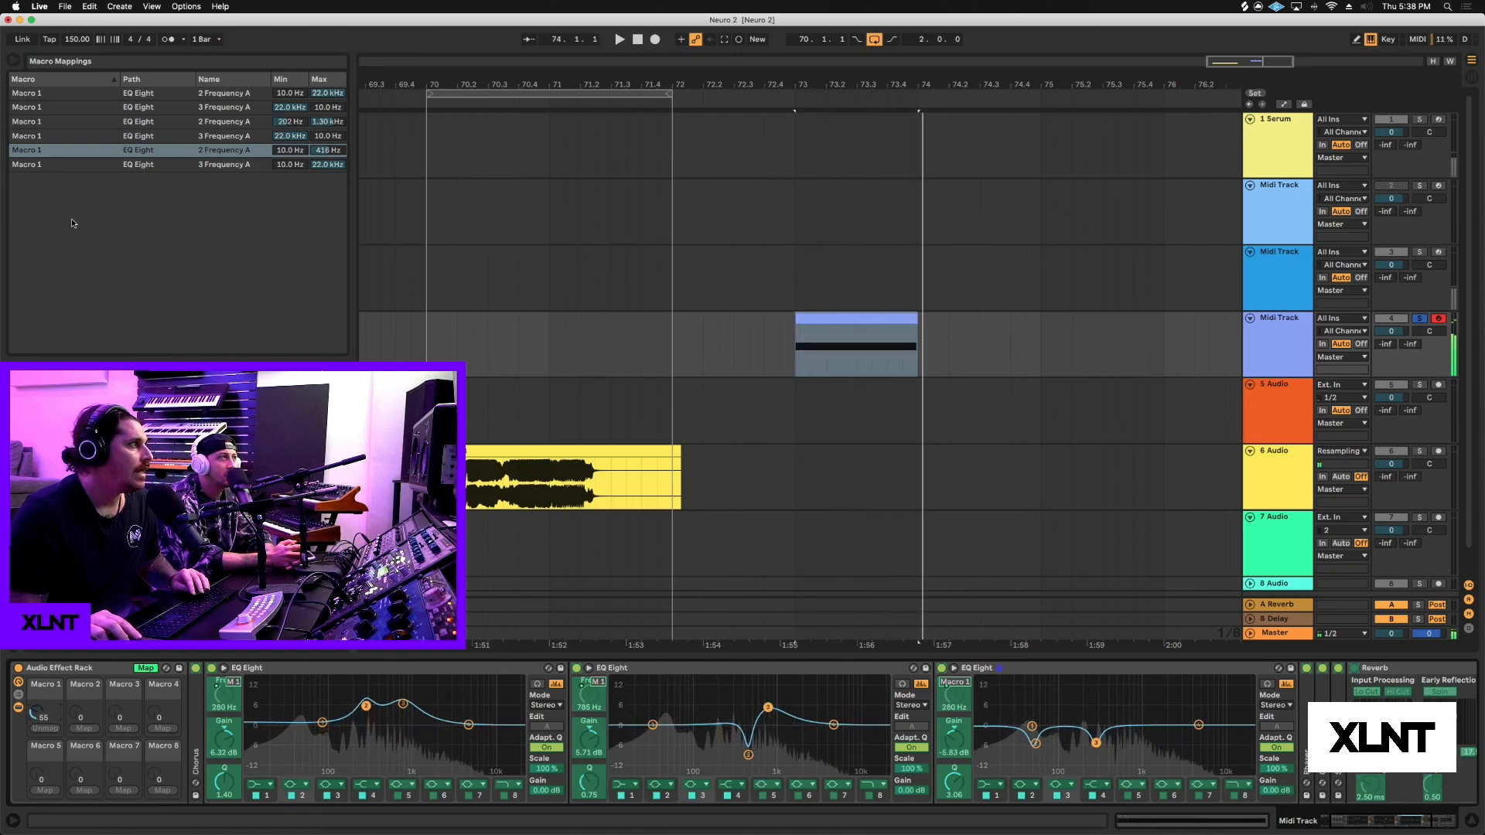
Step: Invert the Macro 1 mapping range of the third EQ Eight's band 3 frequency and audition the sweep during playback
click(178, 167)
right_click(178, 168)
click(197, 175)
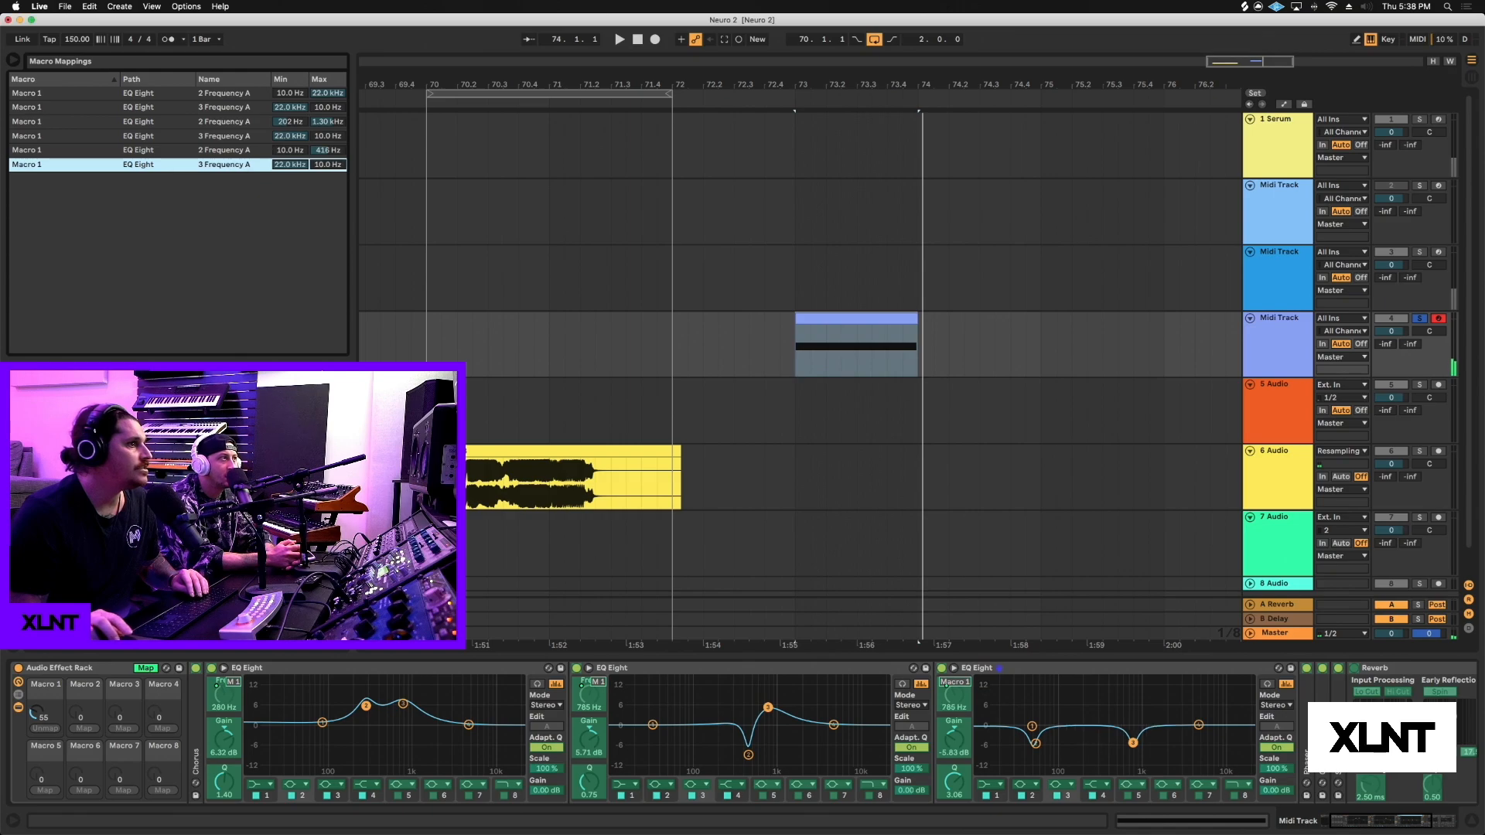
key(space)
drag(38, 721, 37, 674)
key(space)
key(space)
key(space)
key(space)
key(space)
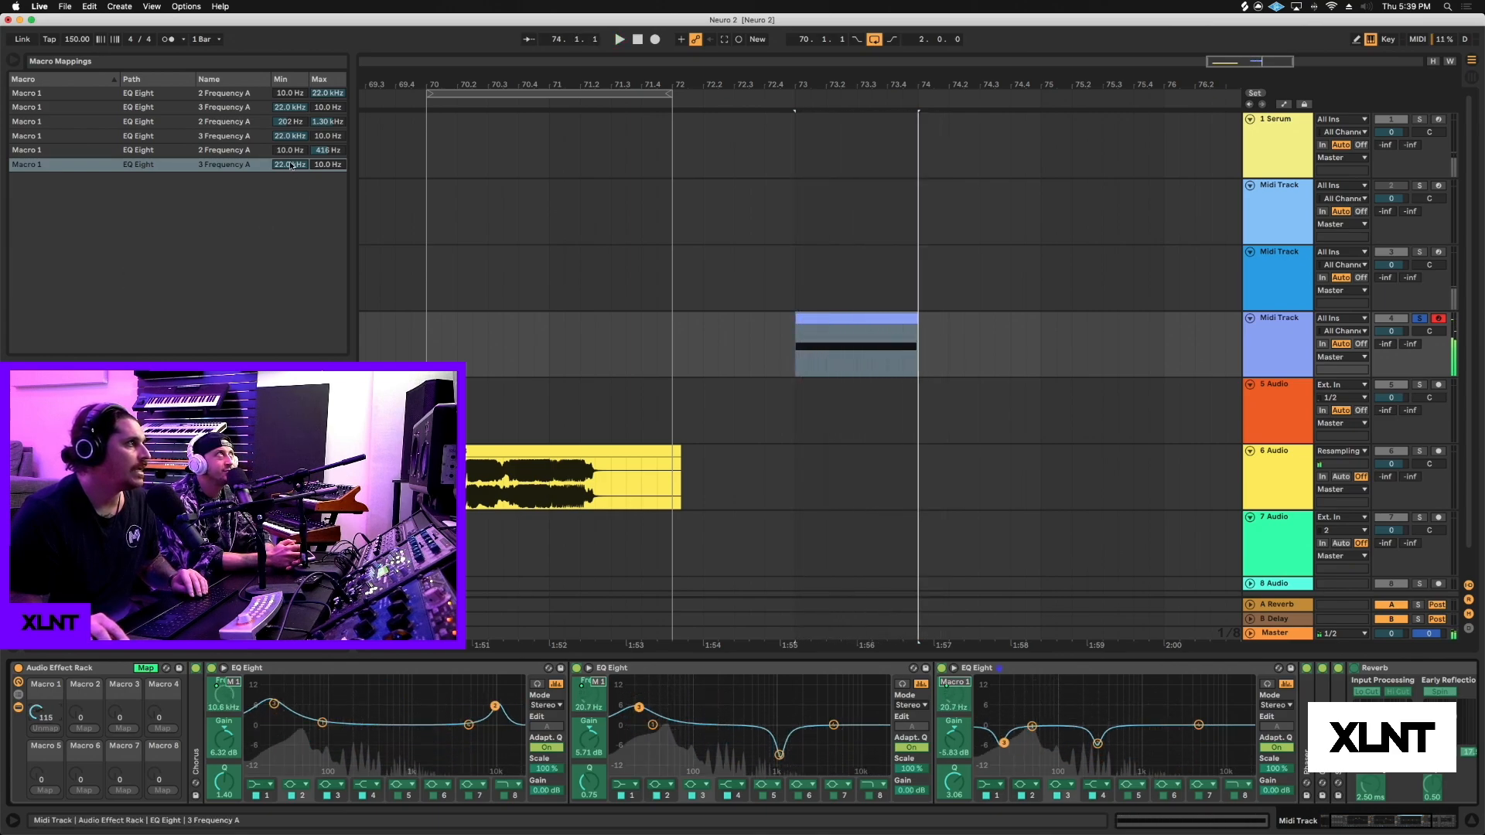
Step: Set the third EQ Eight's band 3 mapping minimum to 392 Hz and band 2 range to 16.2–215 Hz, and audition Macro 1 down to 0
click(292, 163)
click(318, 152)
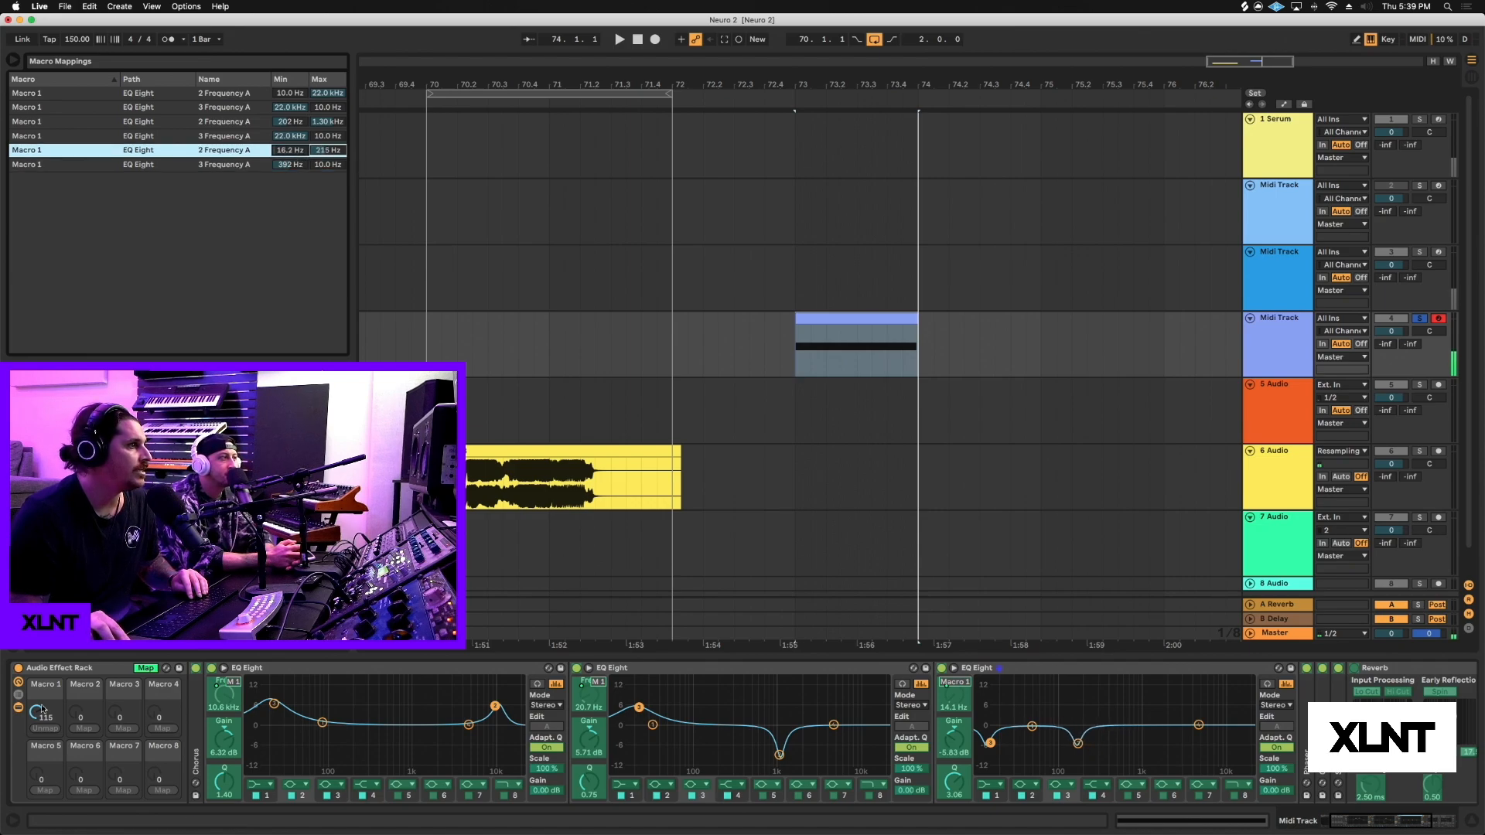
key(space)
drag(41, 709, 42, 798)
key(space)
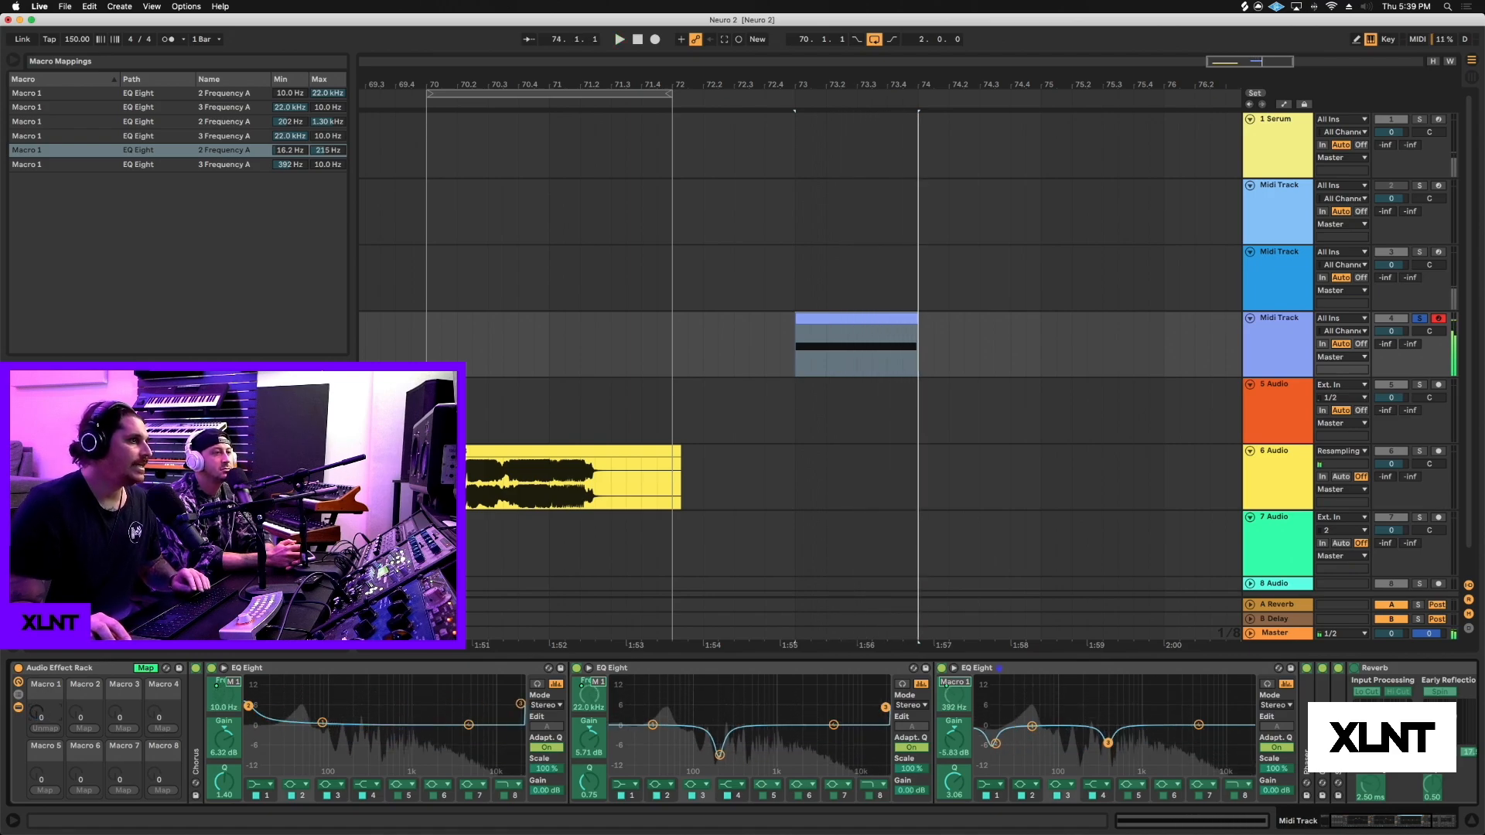
key(space)
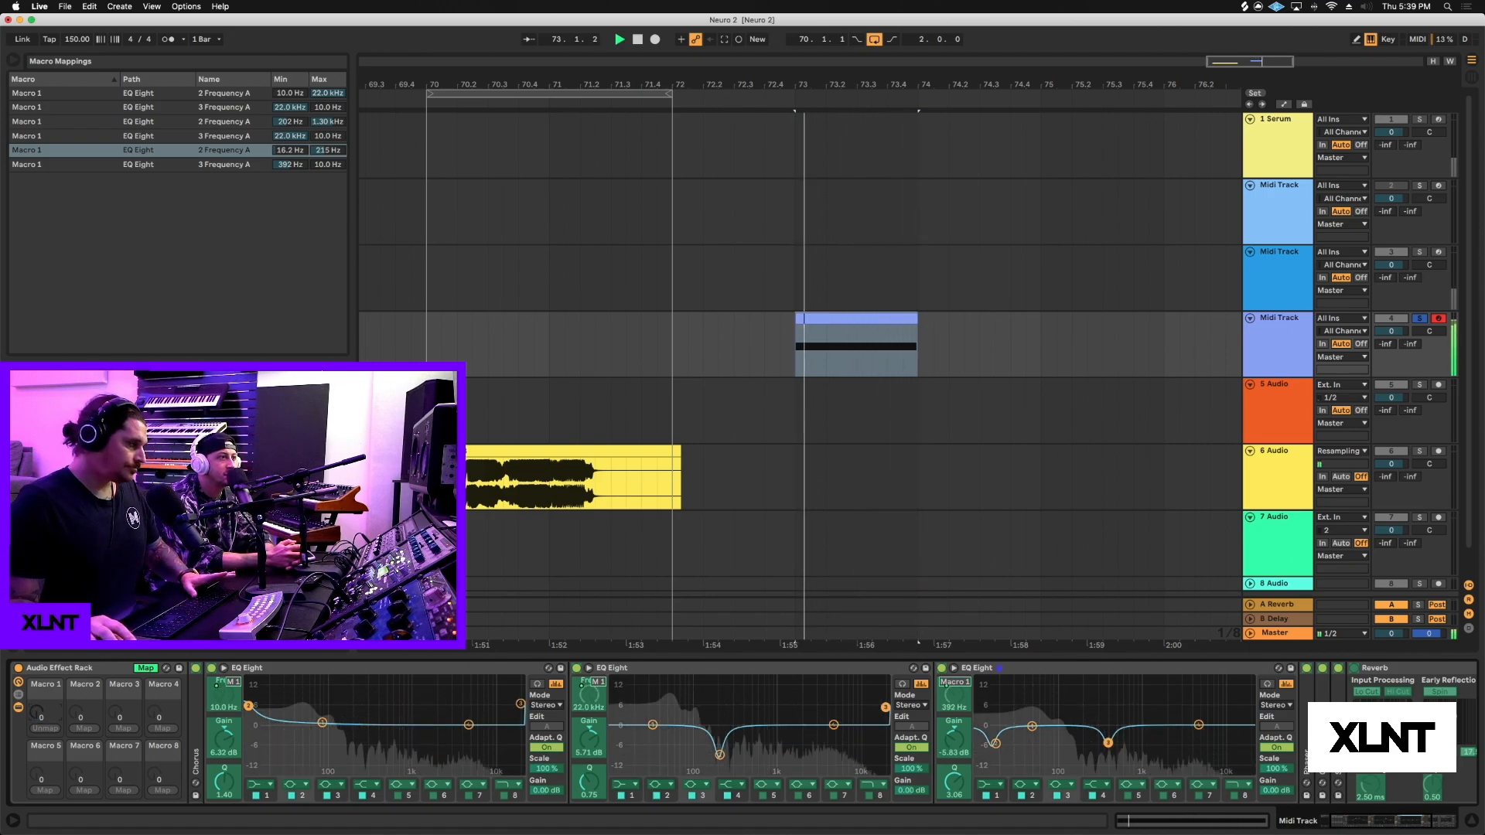
Step: Fold the third EQ Eight, leave macro mapping mode and select the fourth MIDI track
click(808, 311)
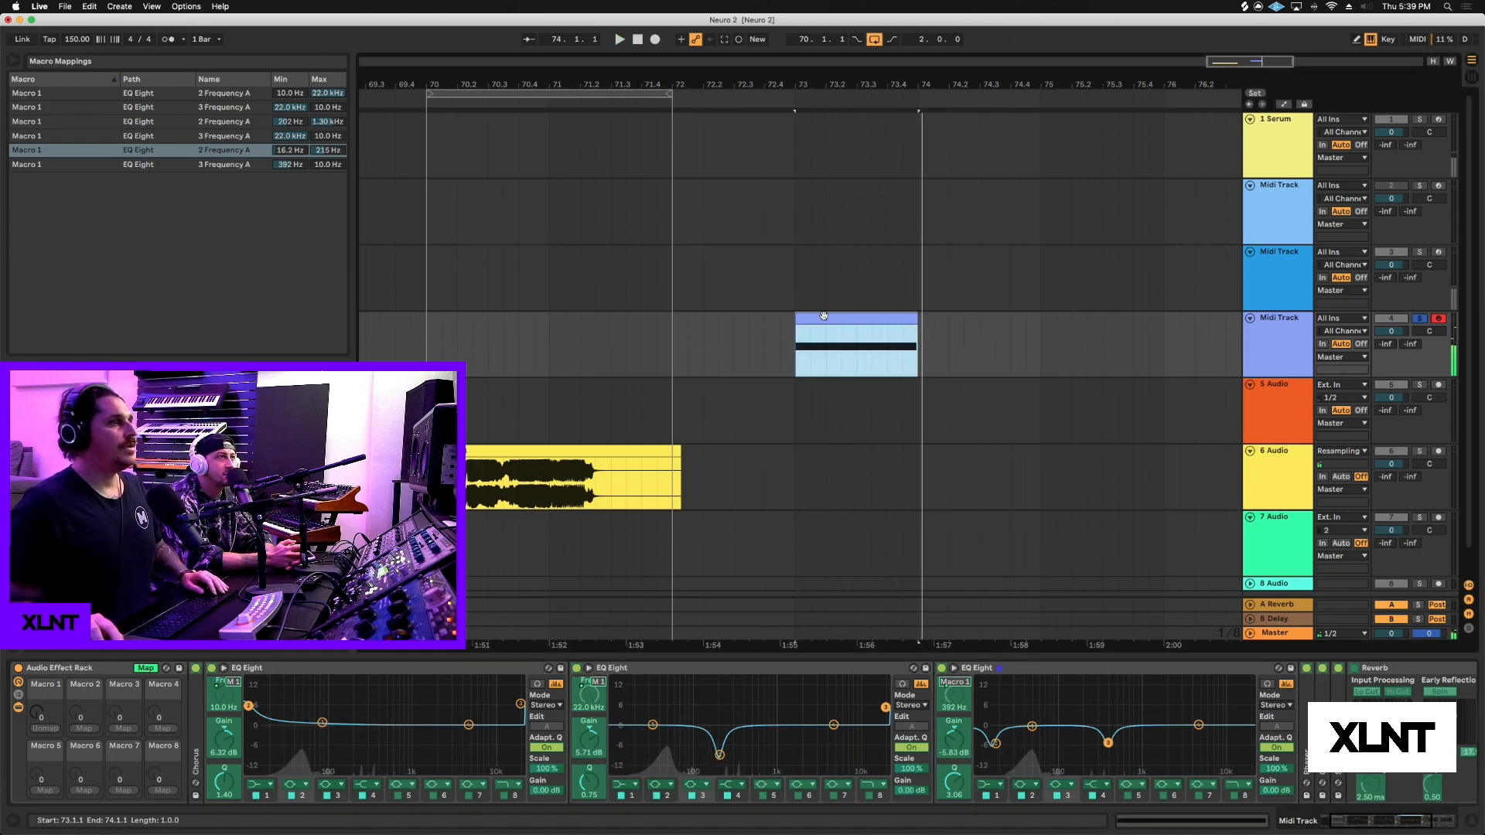
double_click(1069, 669)
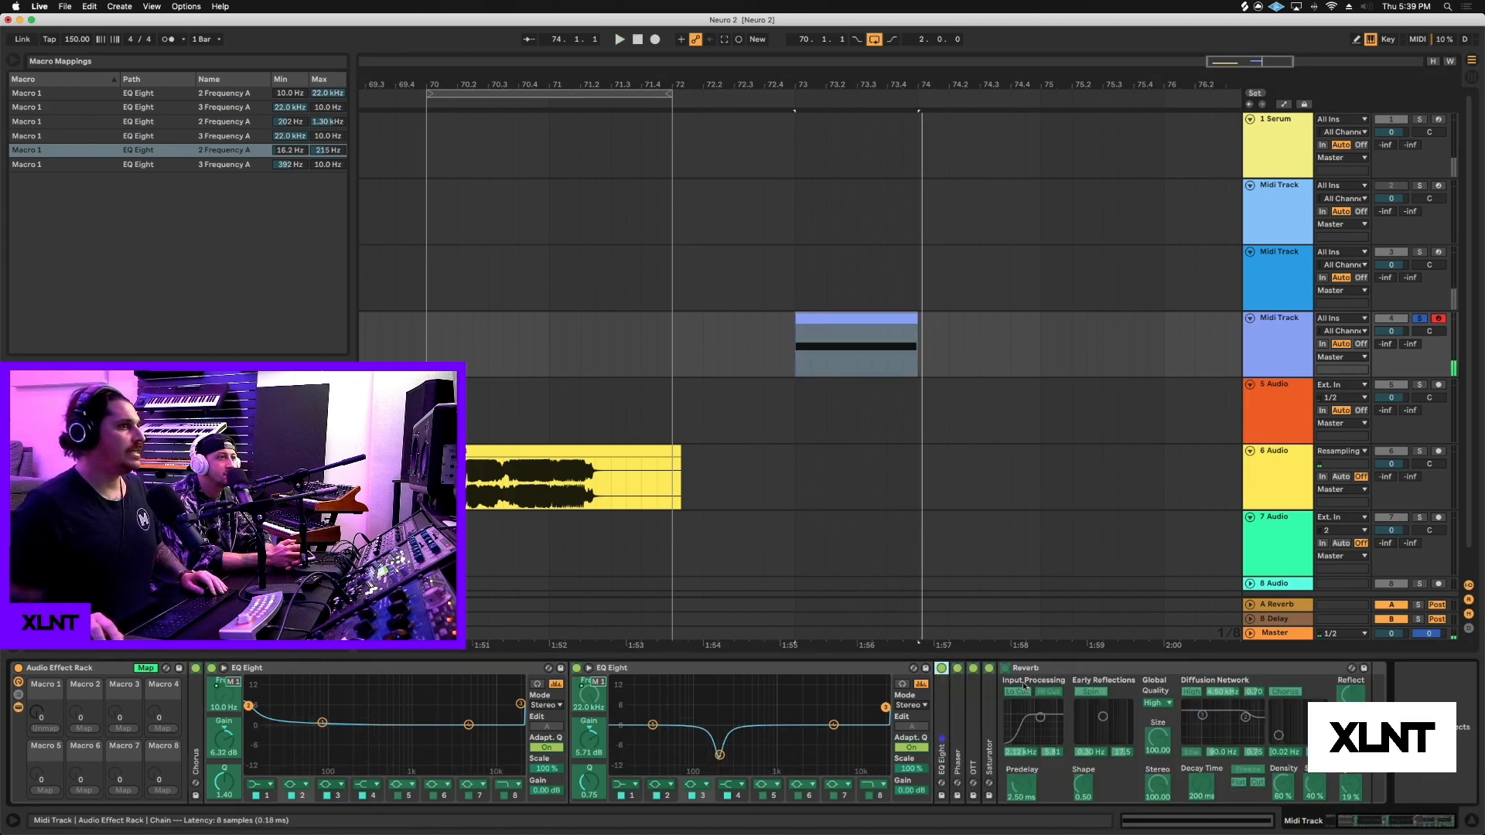
click(166, 669)
click(944, 313)
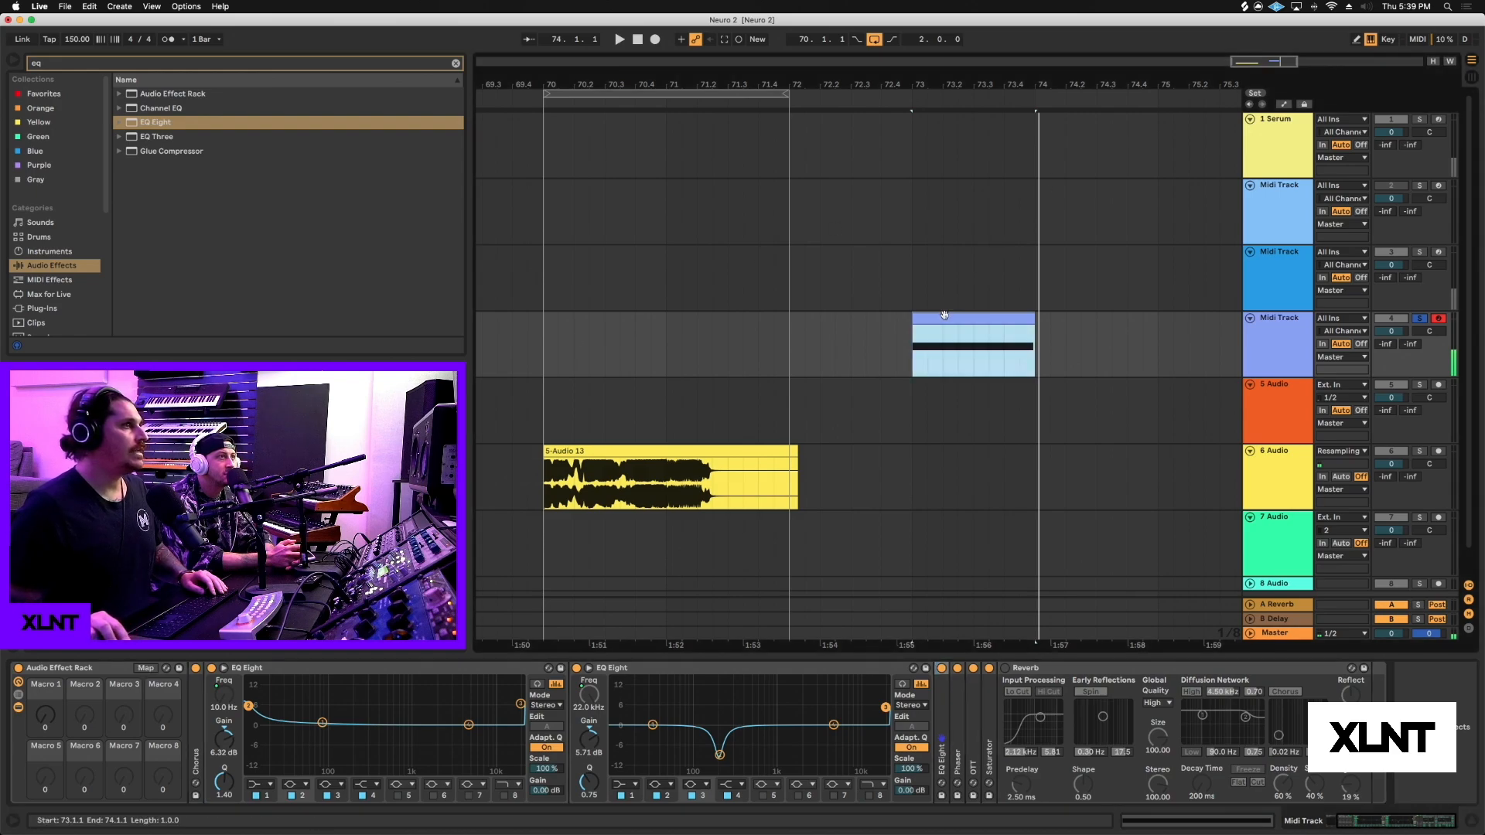
click(1276, 342)
drag(916, 85, 916, 72)
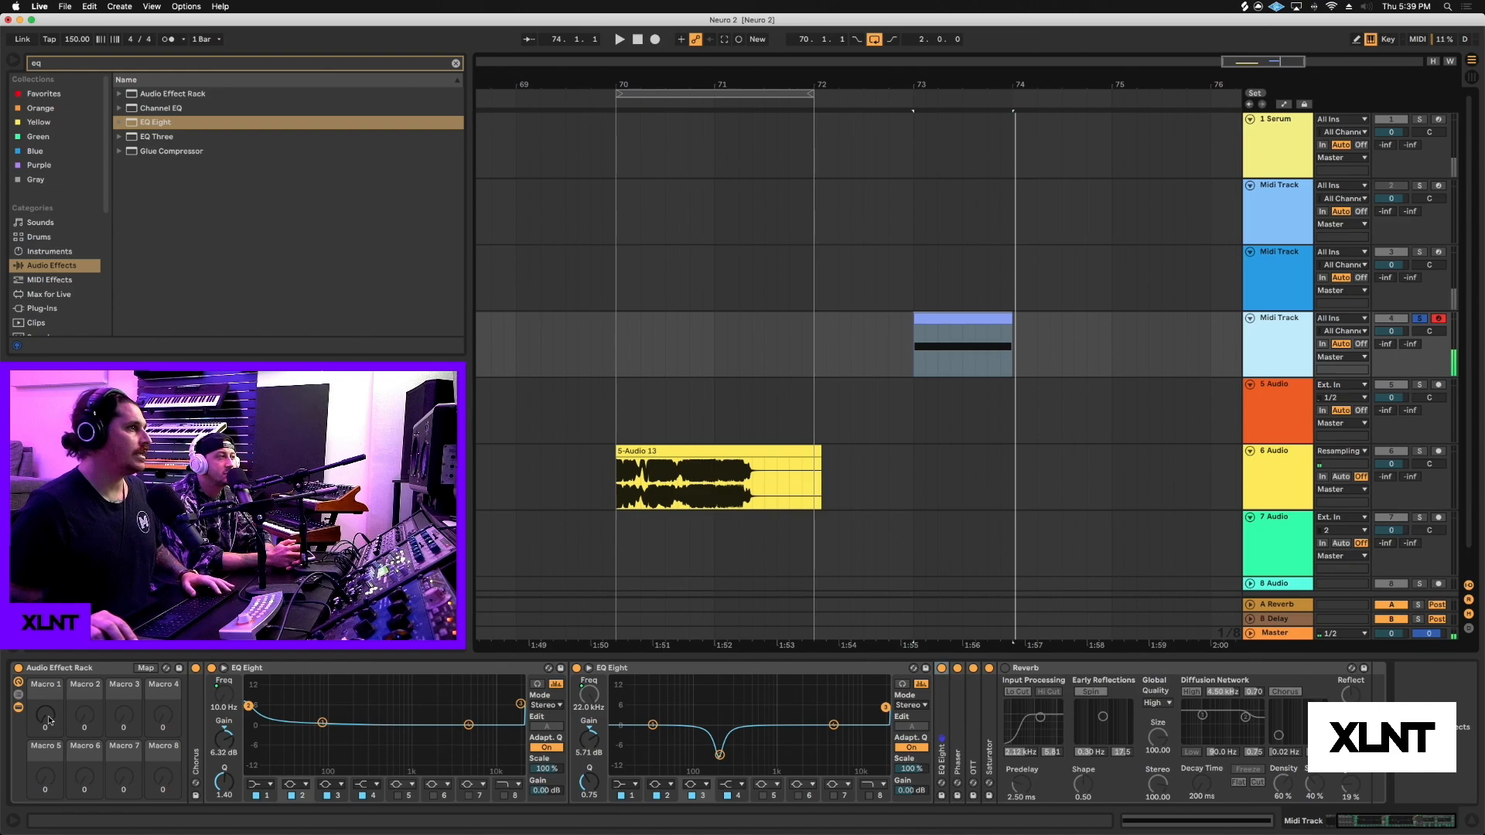
Step: Sweep the rack's Macro 1 while playing the clip and leave it at 80
key(space)
drag(49, 720, 49, 655)
key(space)
key(space)
key(space)
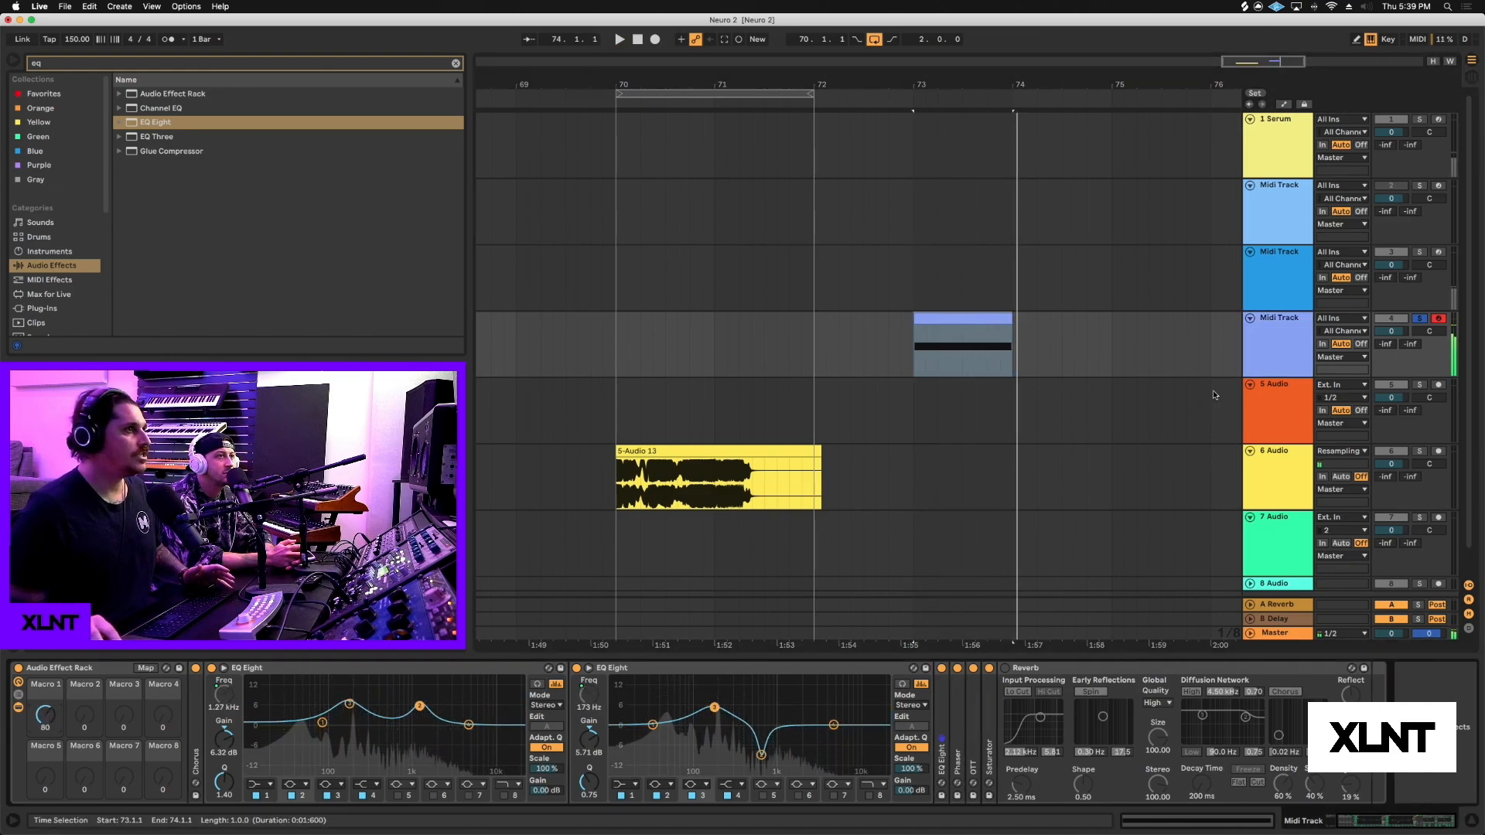
Step: Show the rack's Macro 1 automation and insert a falling curve shape across the MIDI clip from 73.1.1 to 74.1.1
click(263, 710)
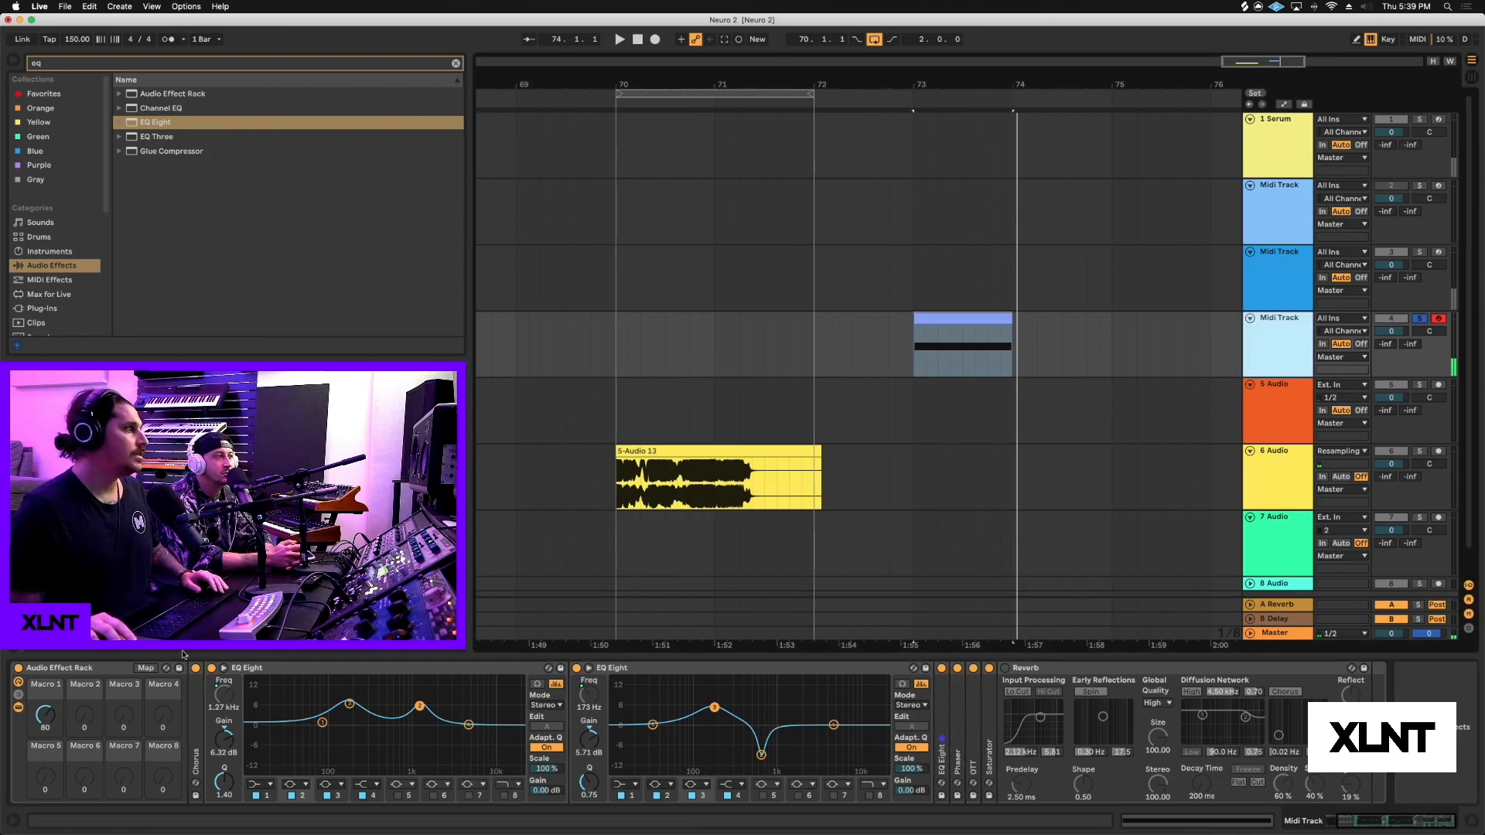
right_click(56, 711)
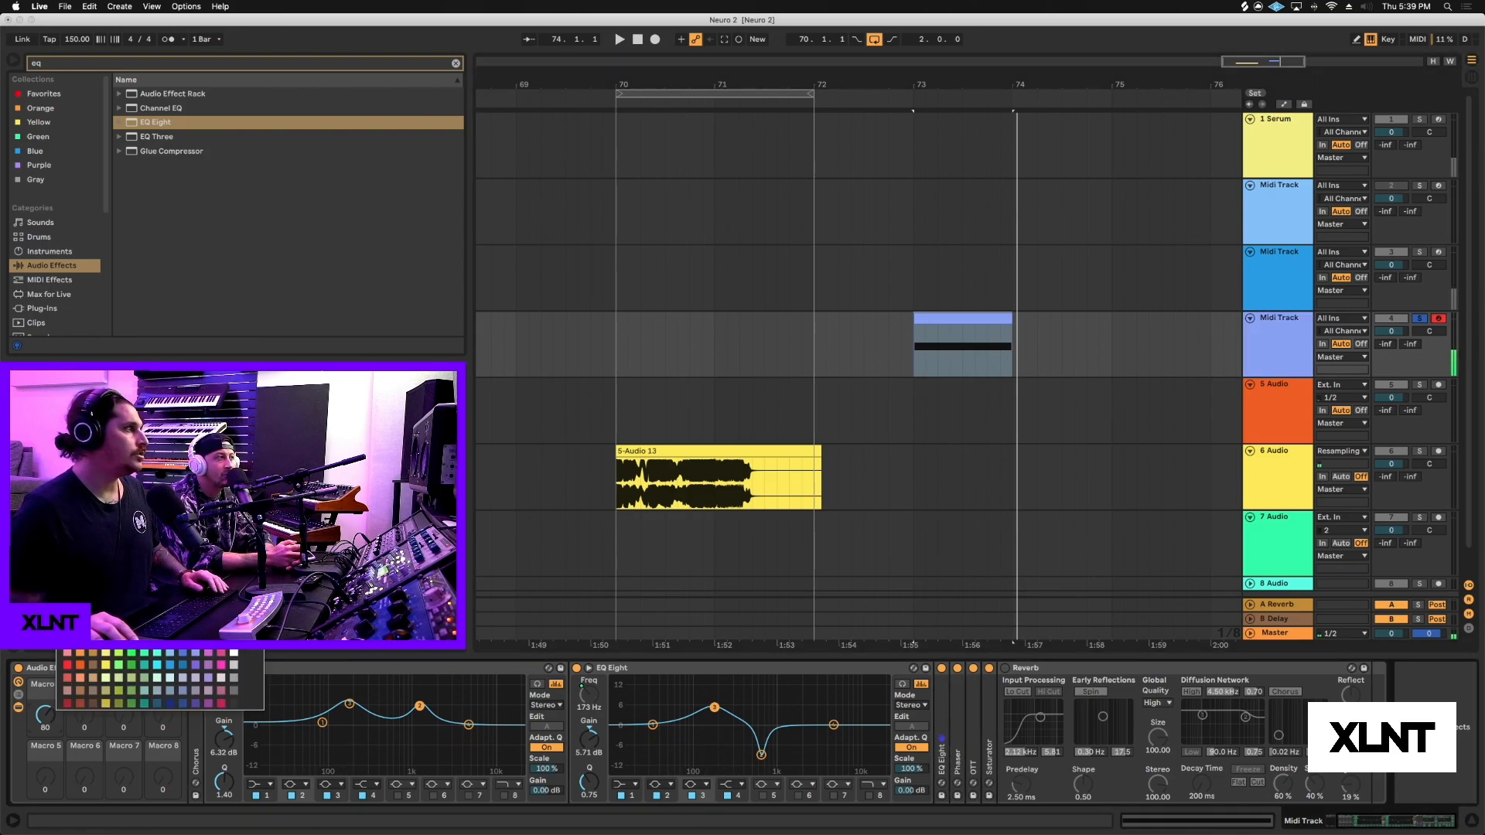
key(a)
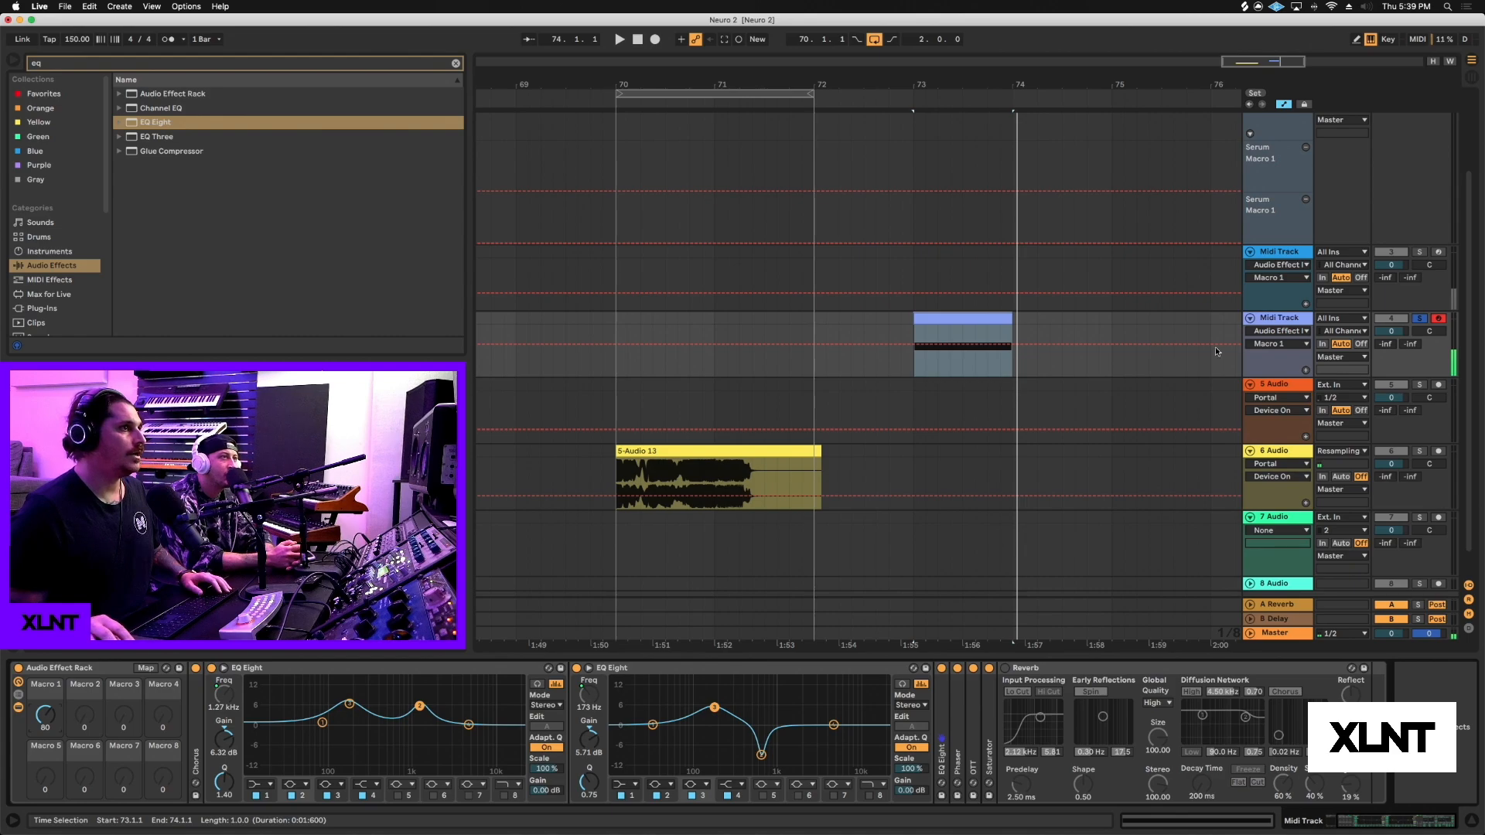
drag(921, 369, 986, 360)
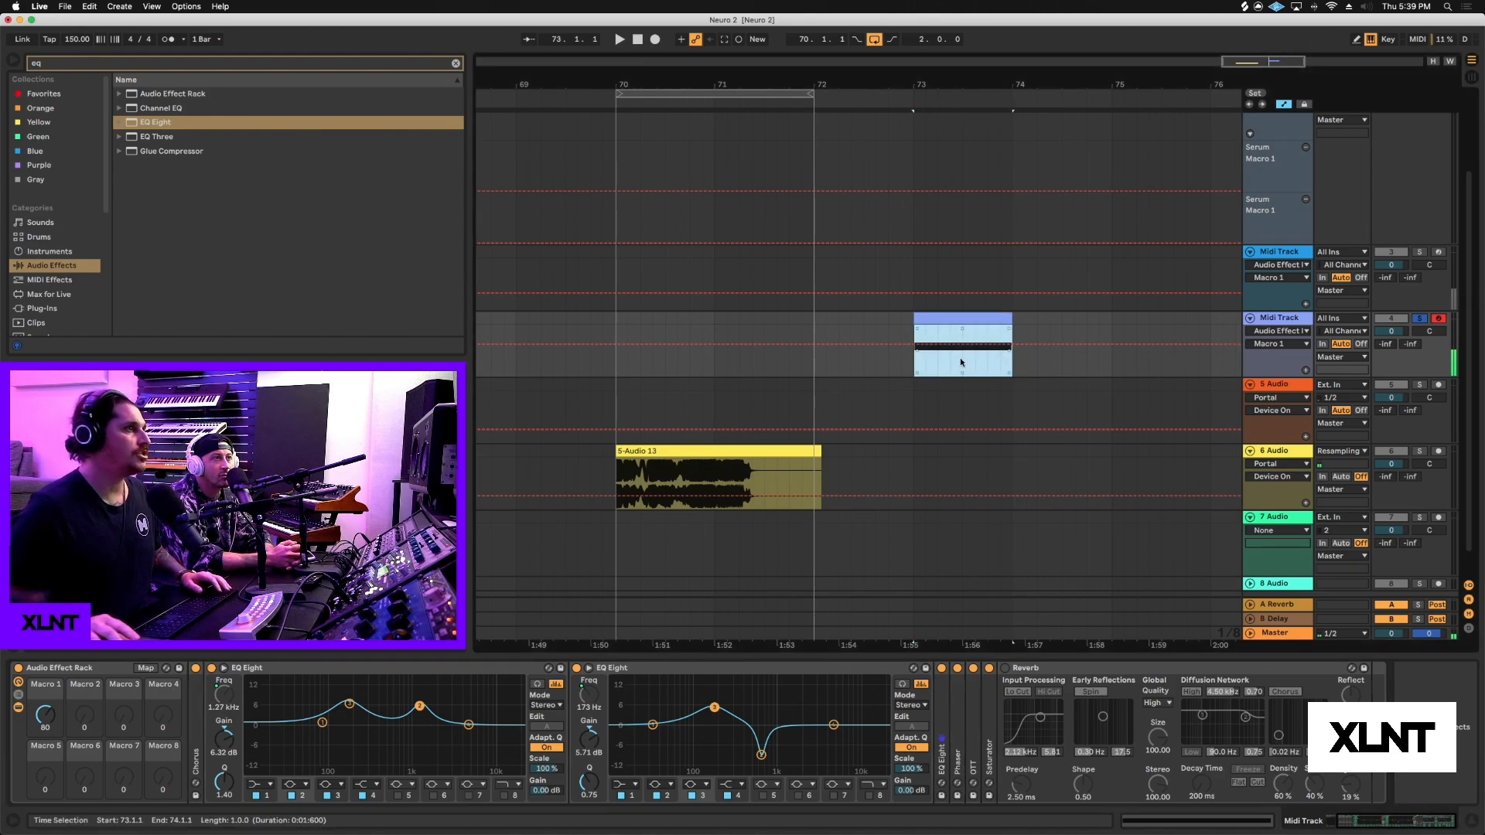
right_click(960, 362)
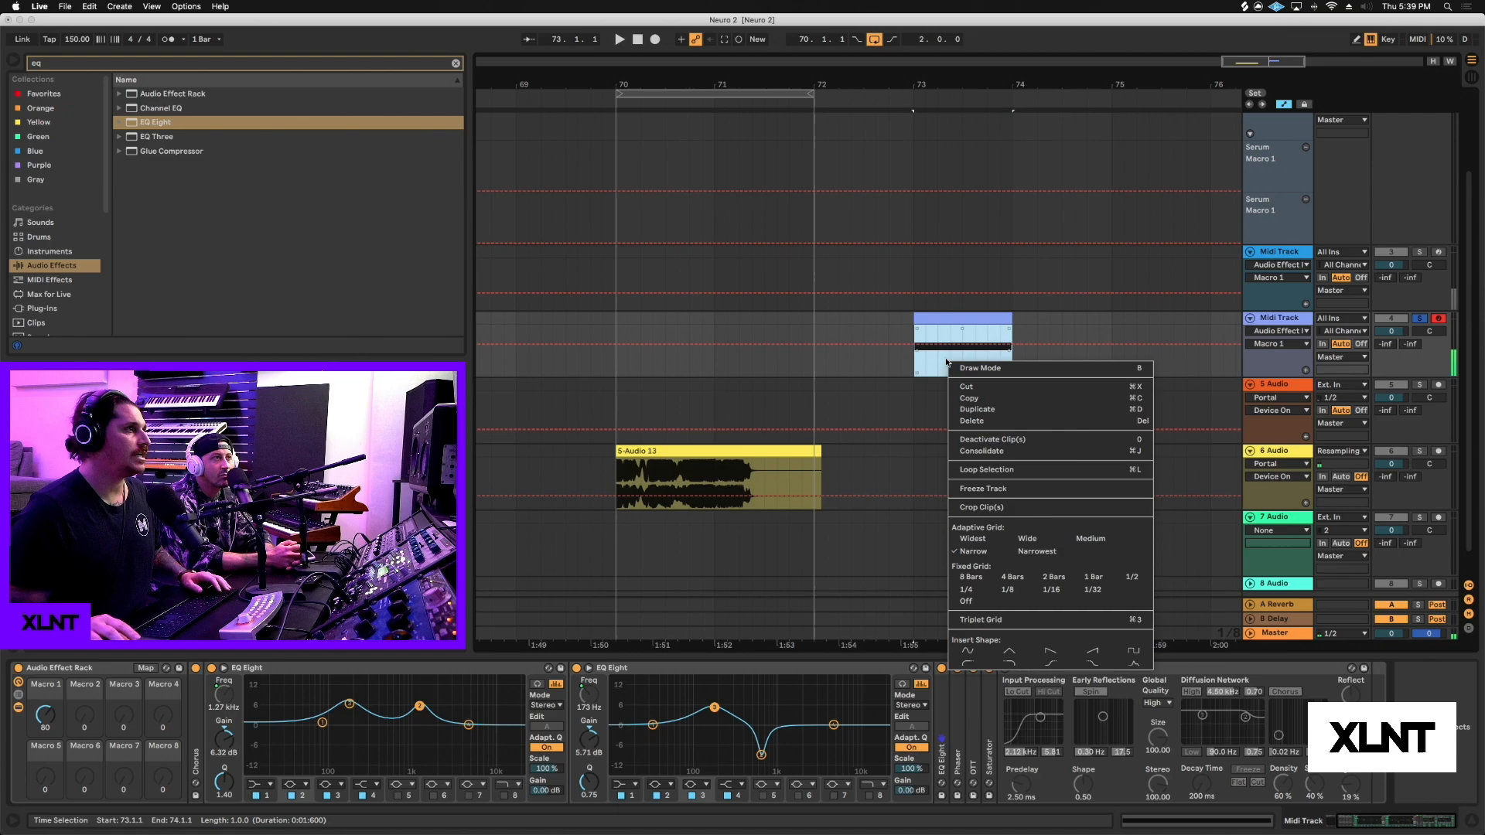
click(1131, 663)
Step: Audition the Macro 1 automation and reshape it into an early dip, a smooth rise and a steep drop at the clip's end
key(space)
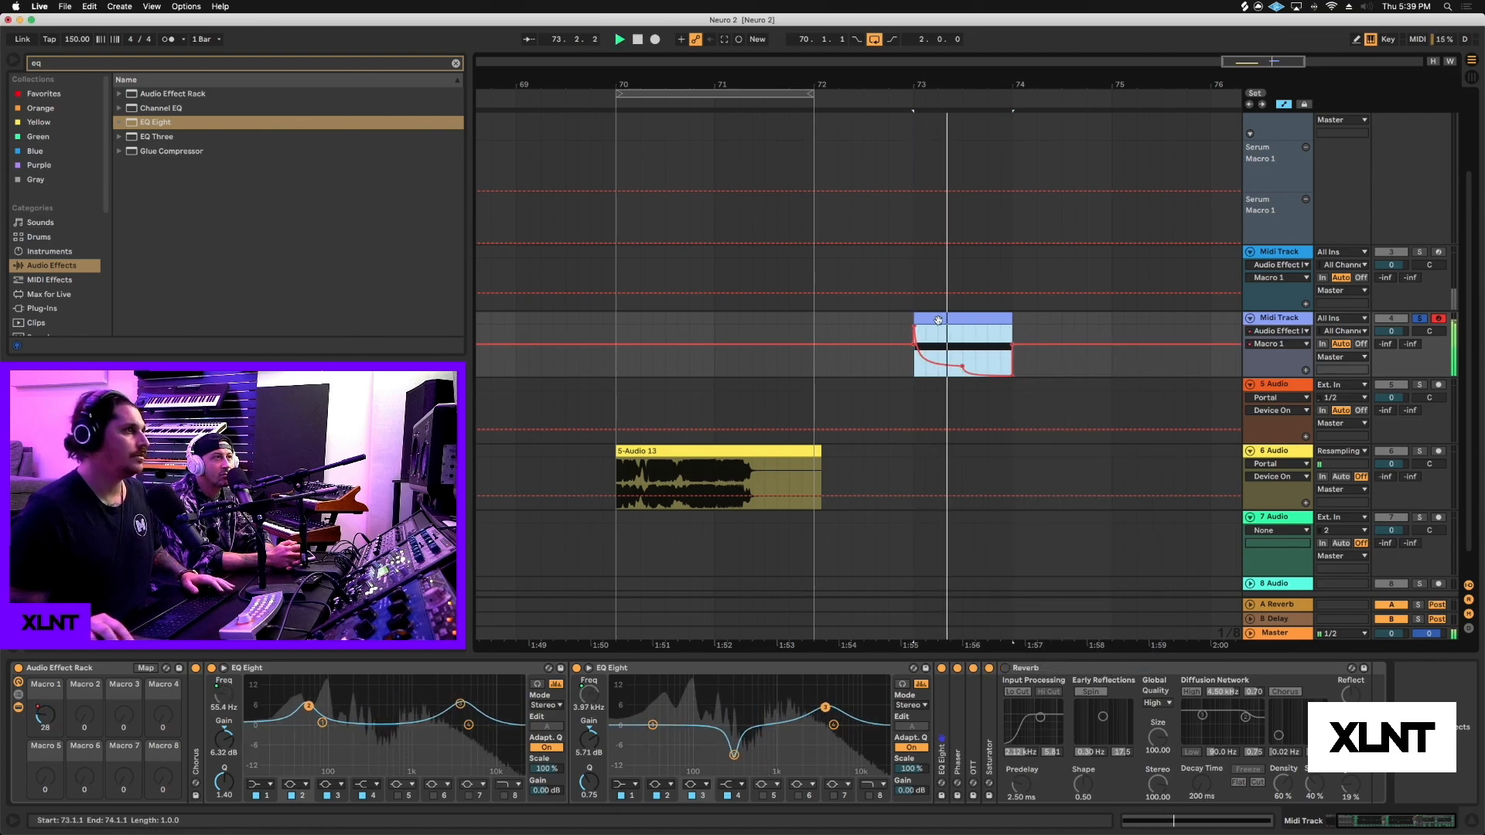
key(space)
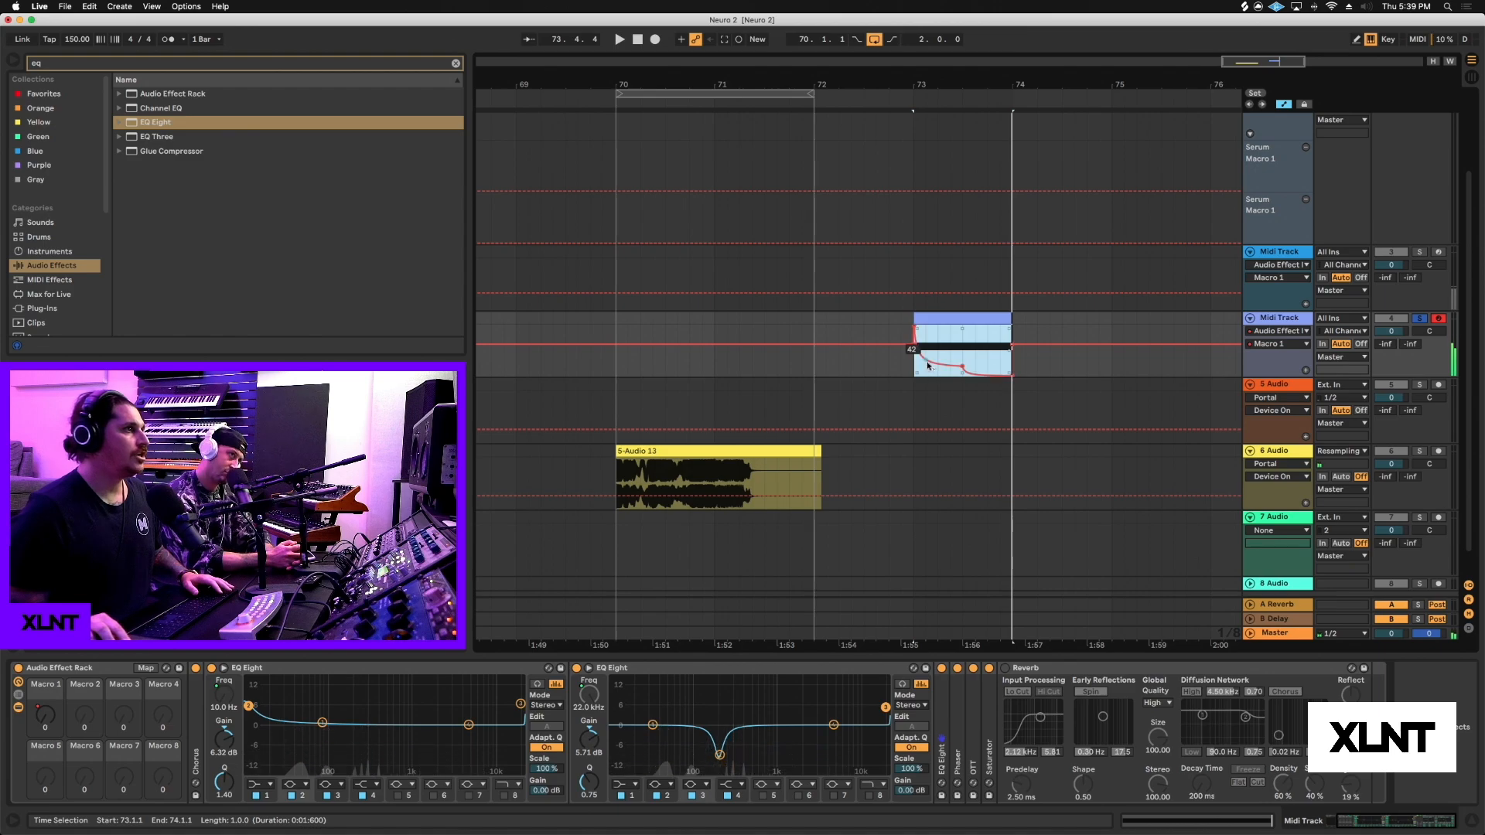
drag(927, 363, 1001, 333)
key(space)
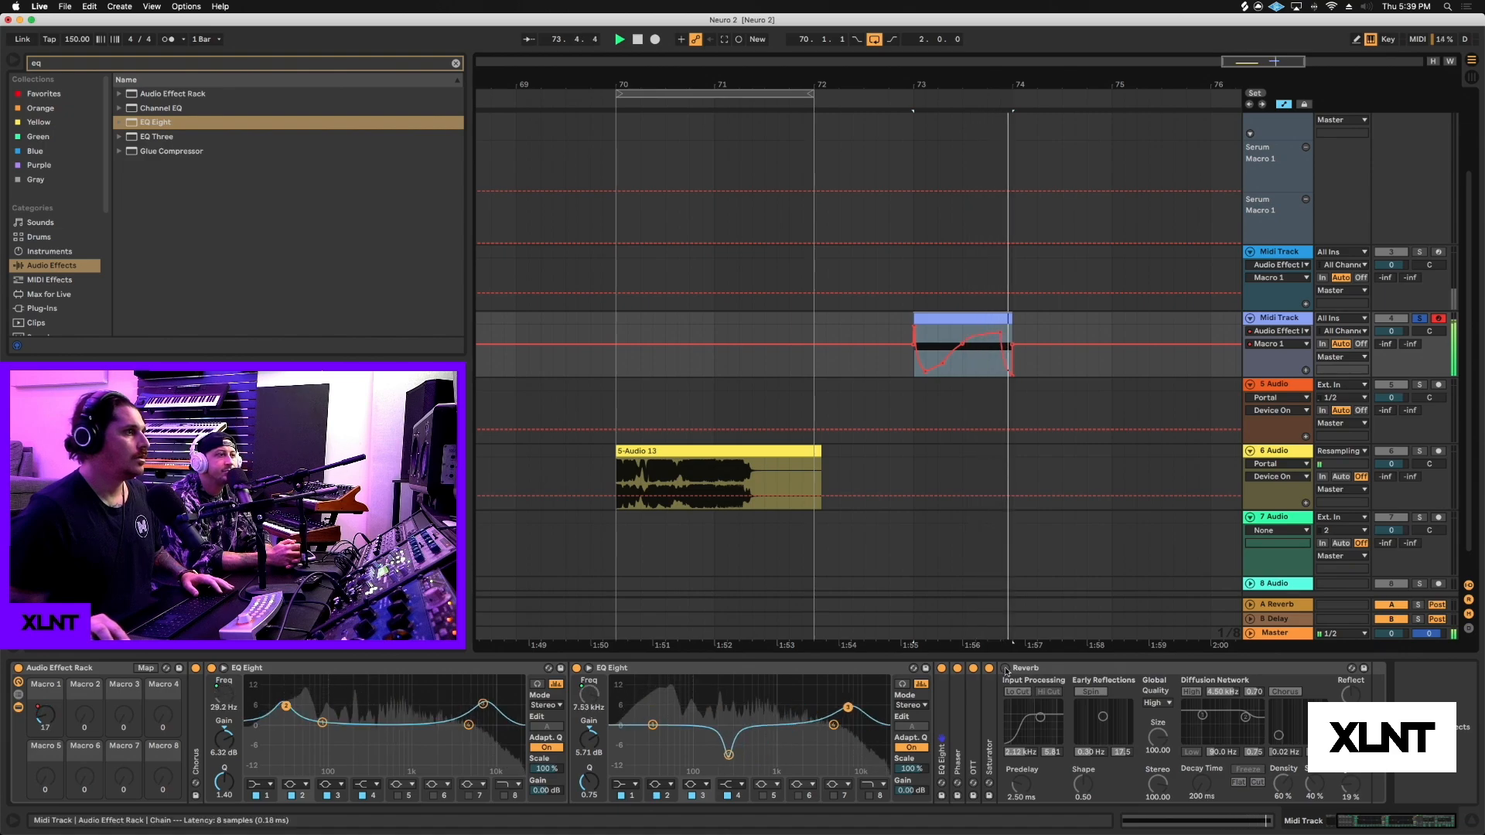
Step: Turn on the Reverb with a decay time of 1.92 s and audition the clip
click(1005, 668)
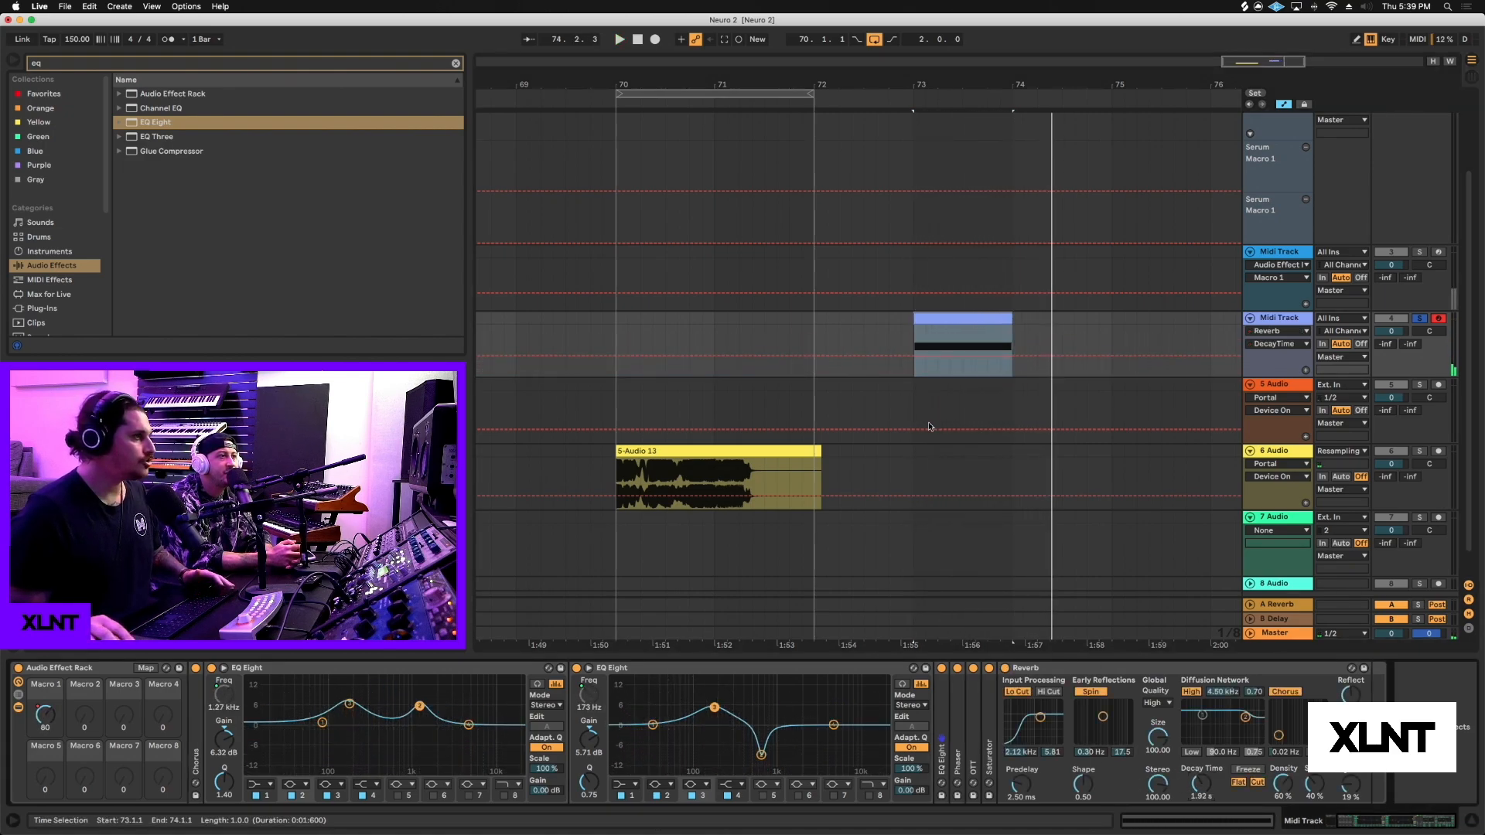
click(912, 481)
key(space)
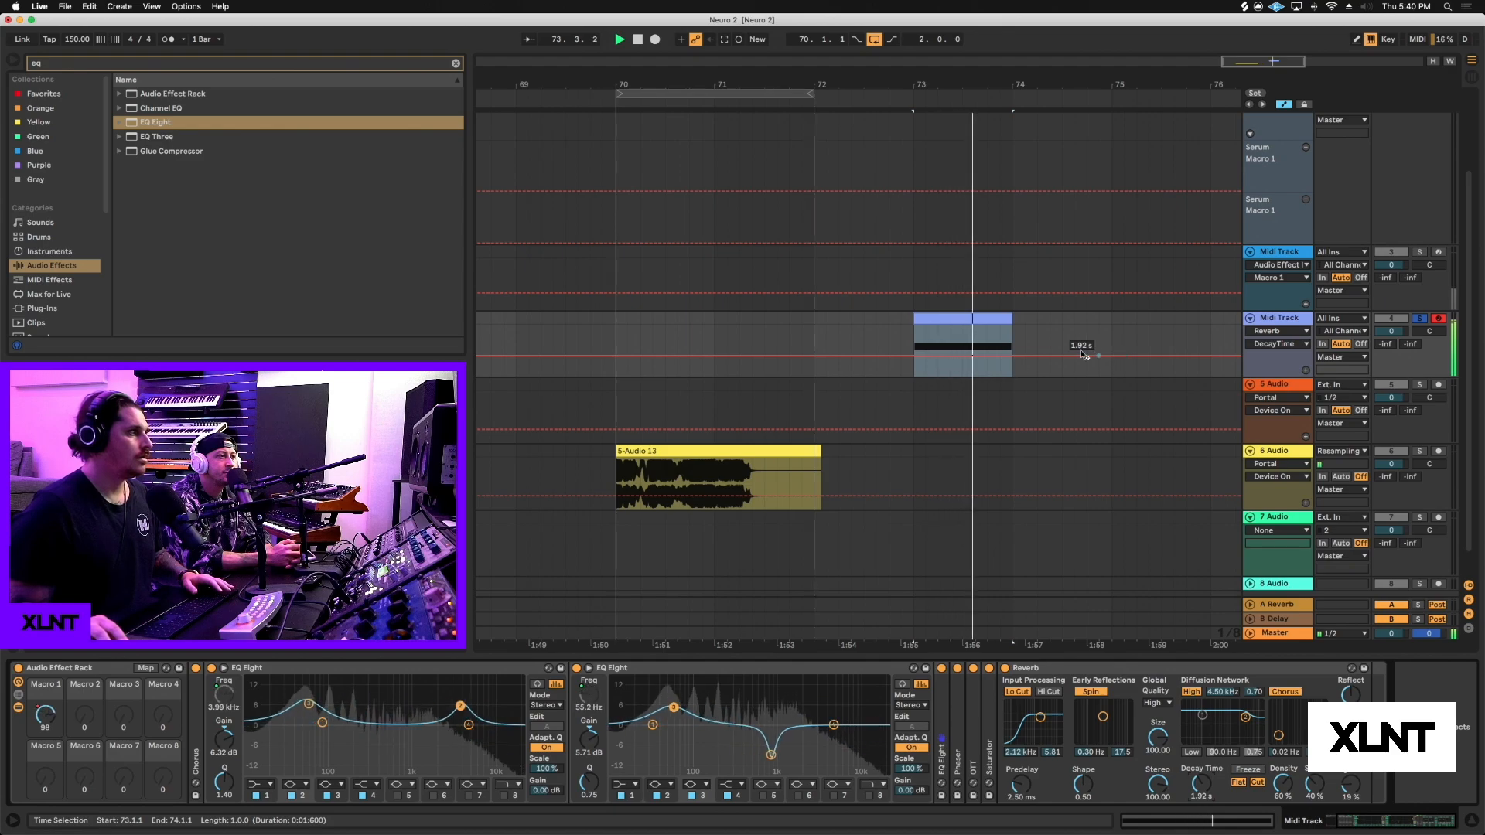
key(space)
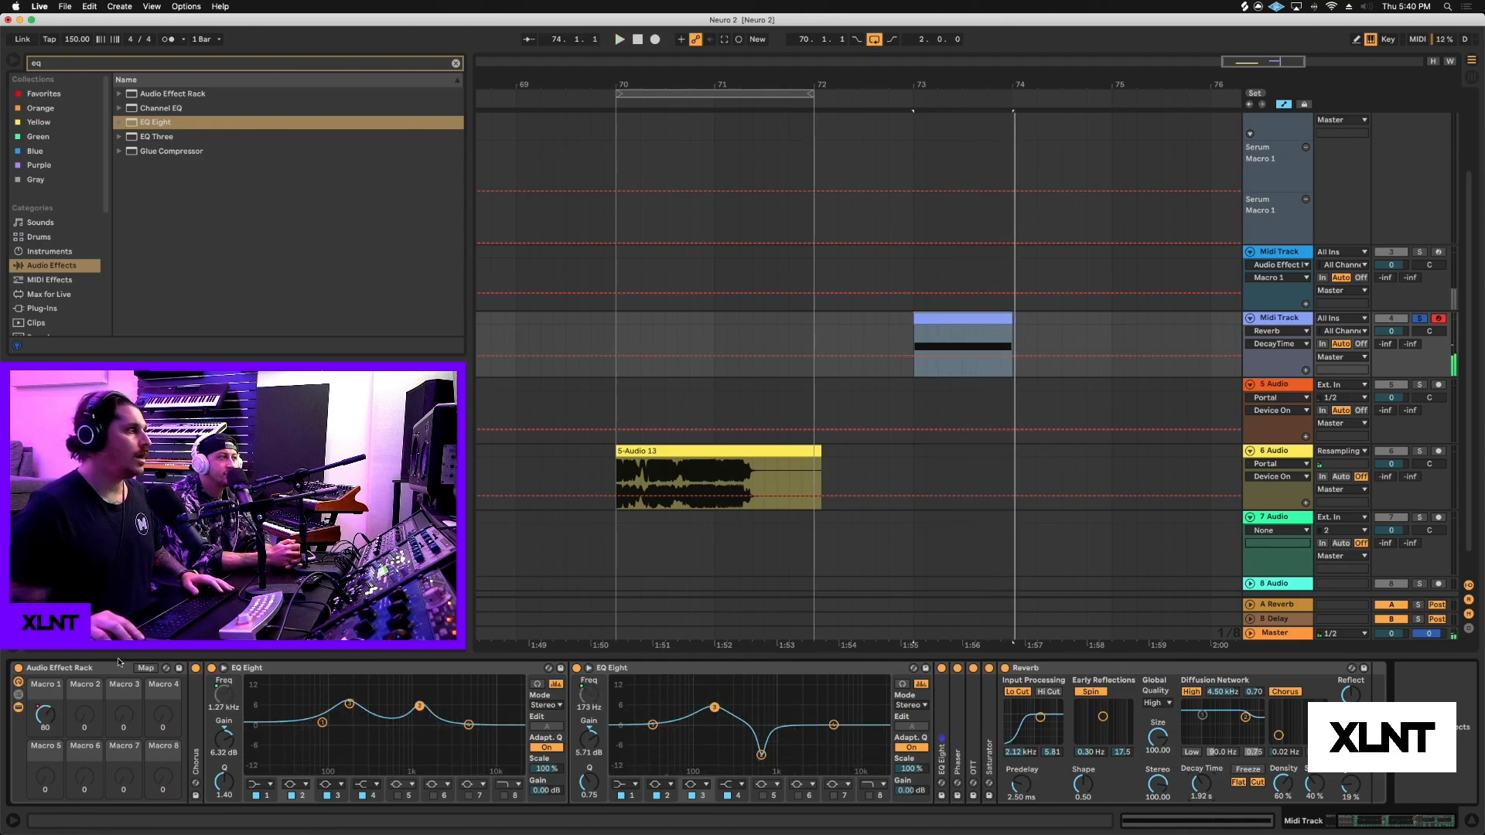
Step: Open Serum, expose its Macro 1 as a configured parameter on the device, and close the plug-in window
scroll(19, 684, left, 3)
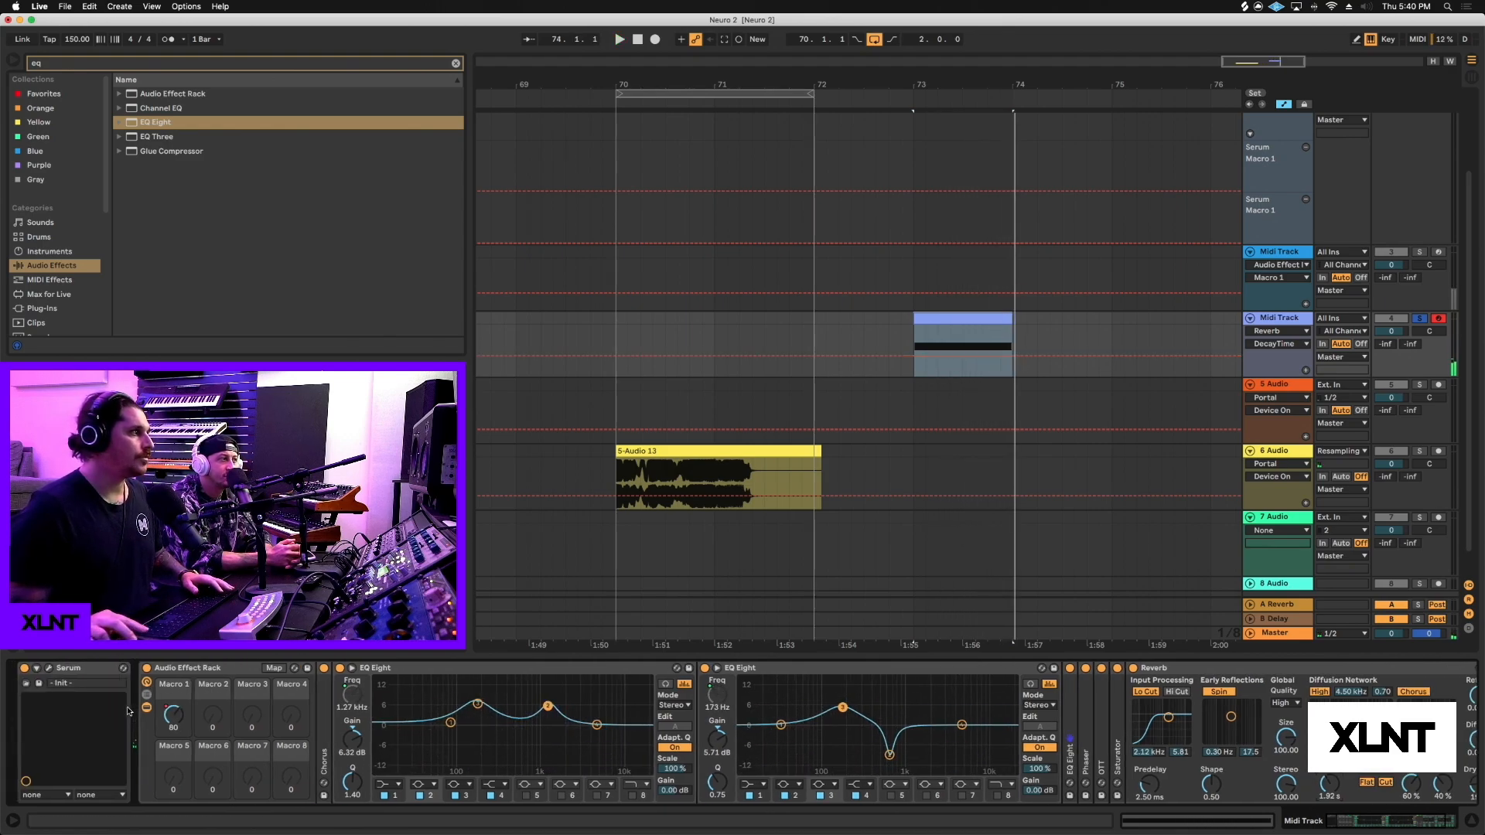
click(37, 669)
click(164, 668)
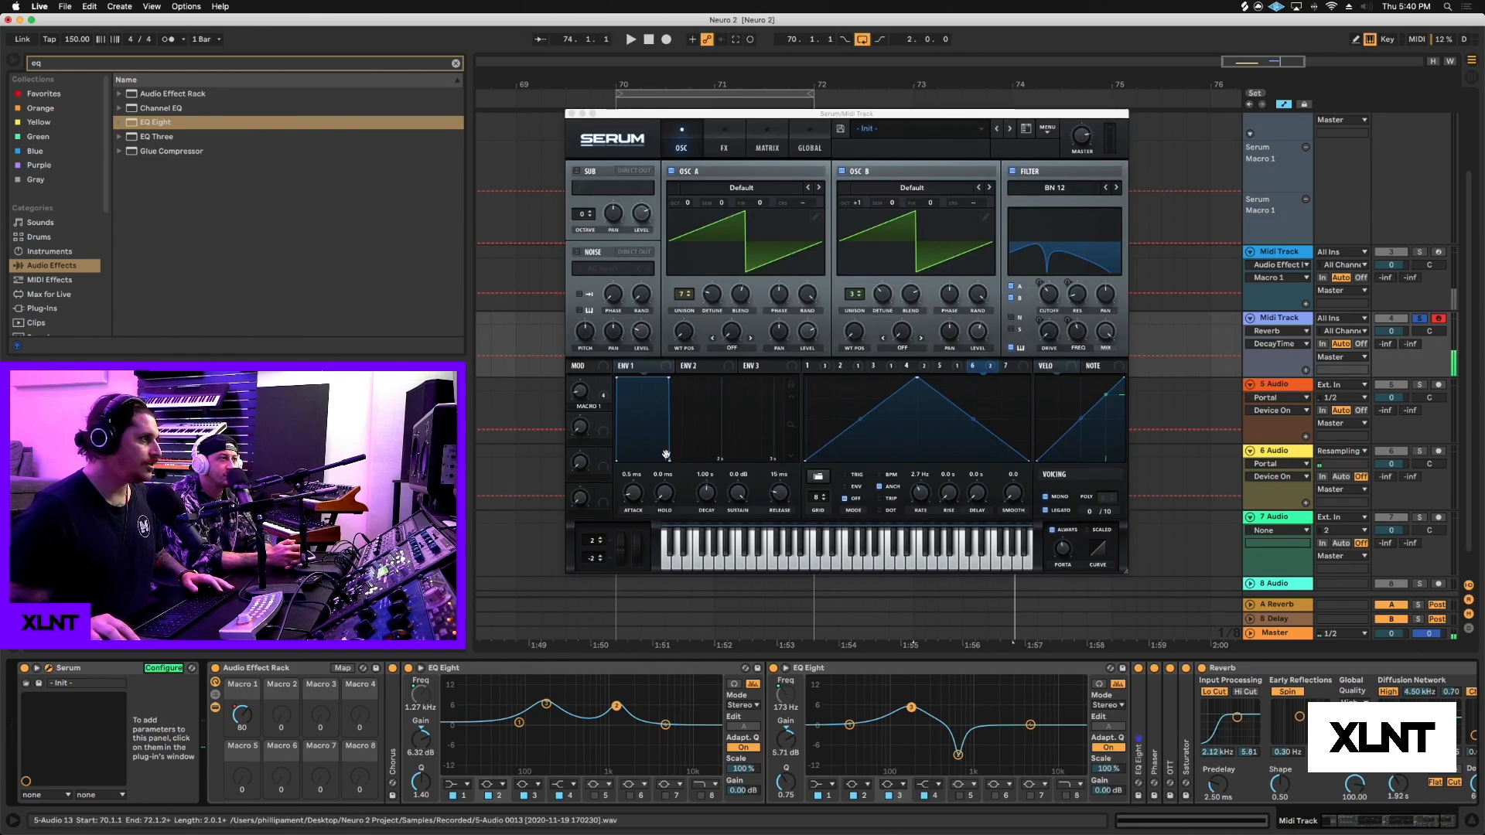
click(580, 391)
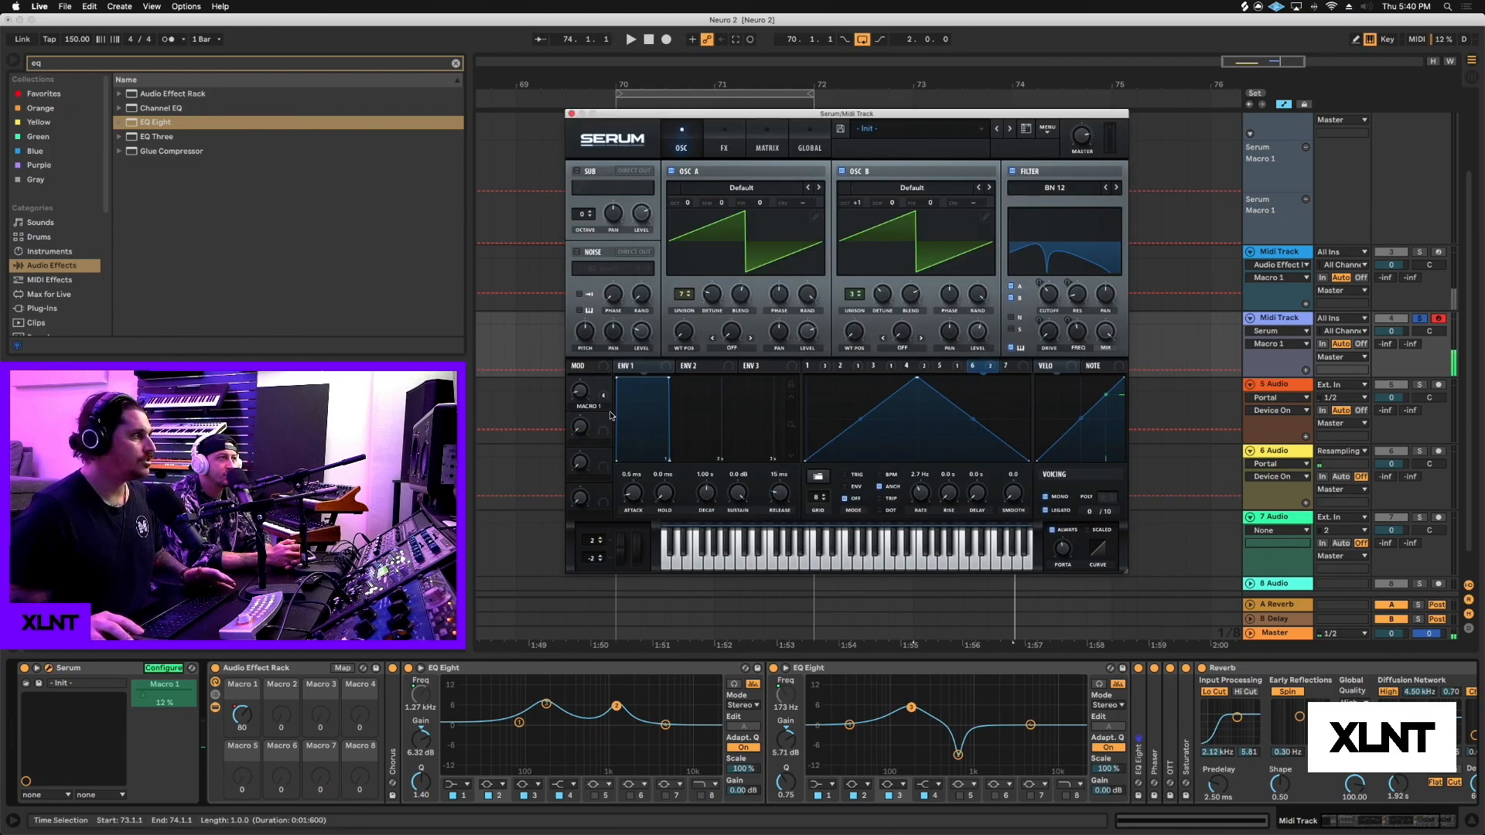
click(571, 113)
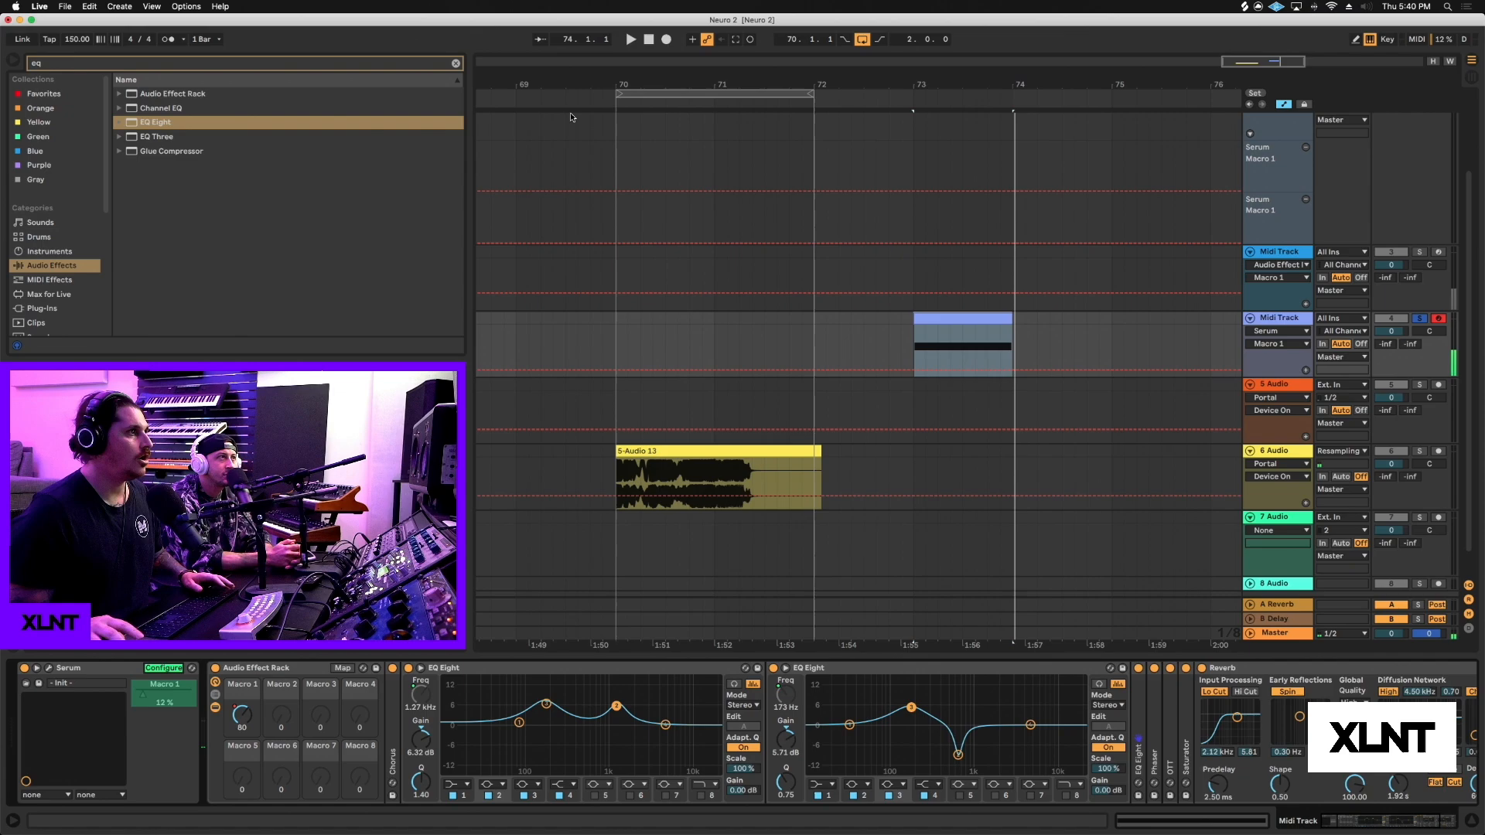
Step: Insert a triangle shape in Serum's Macro 1 automation from 73.1.1 to 74.1.1 and move its peak near the clip's start at 1.00
click(915, 344)
right_click(1012, 349)
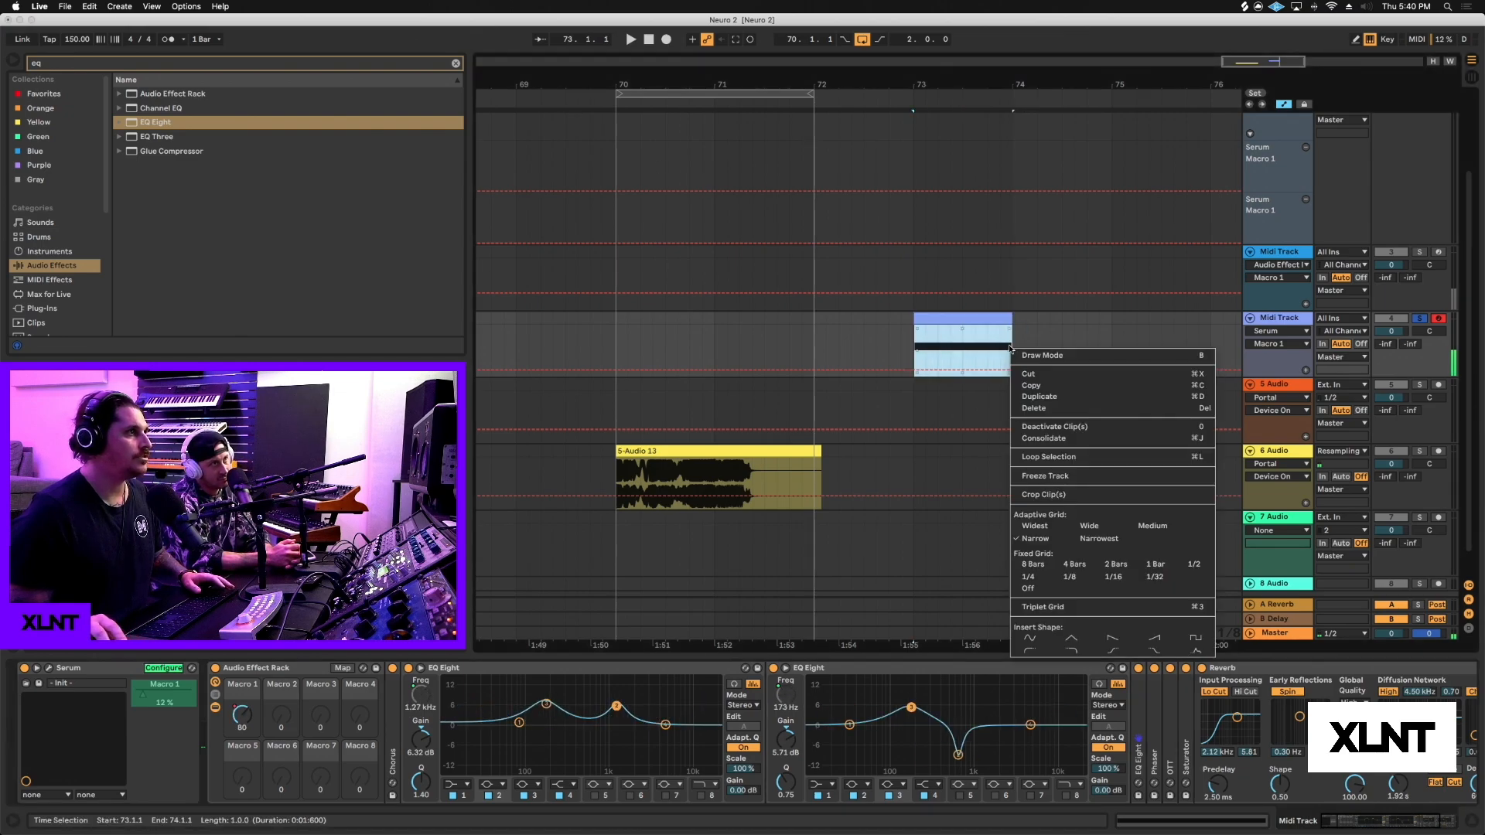
click(1063, 641)
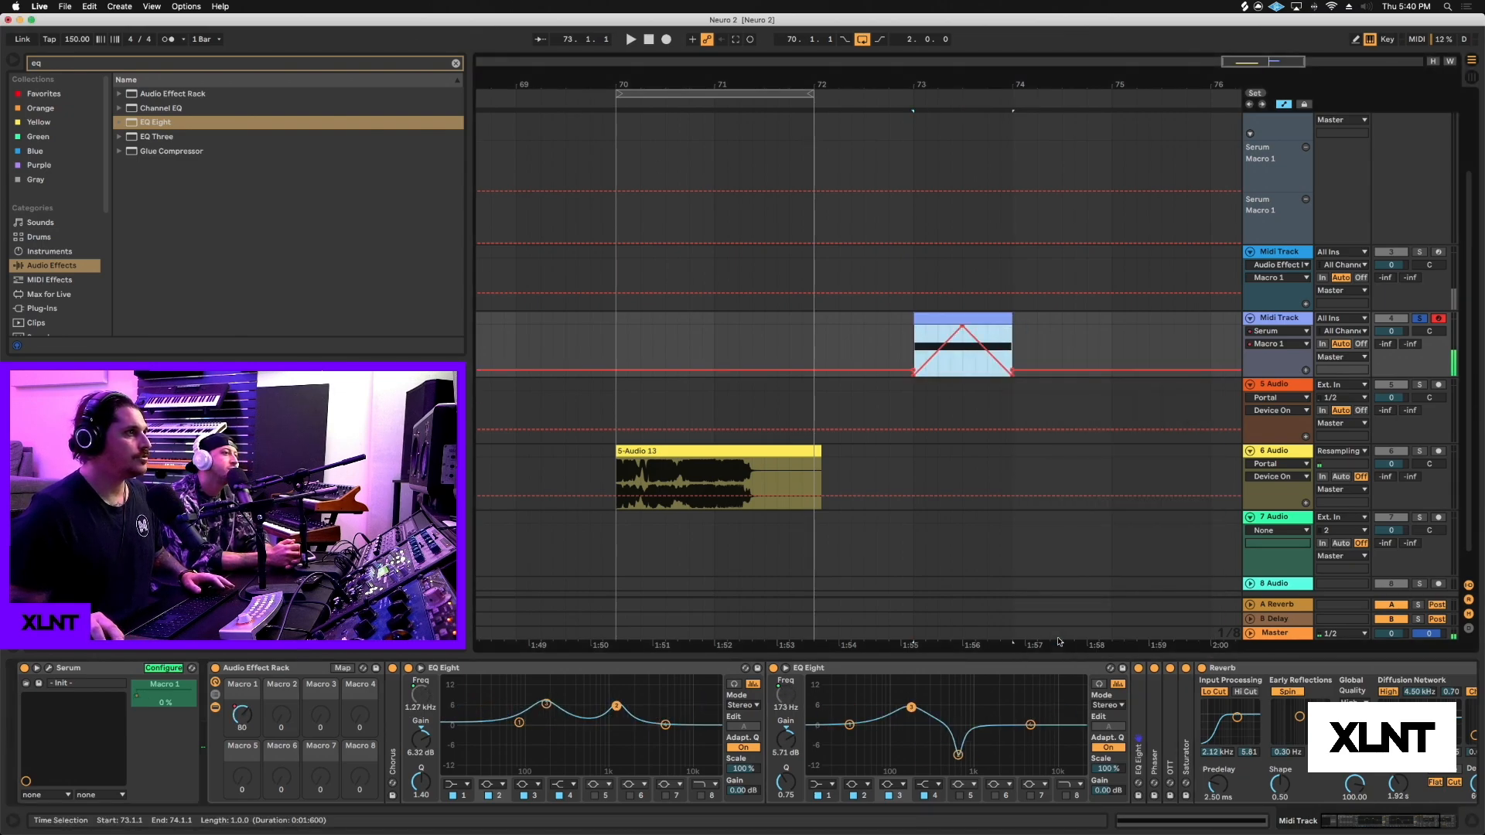
click(954, 359)
click(954, 386)
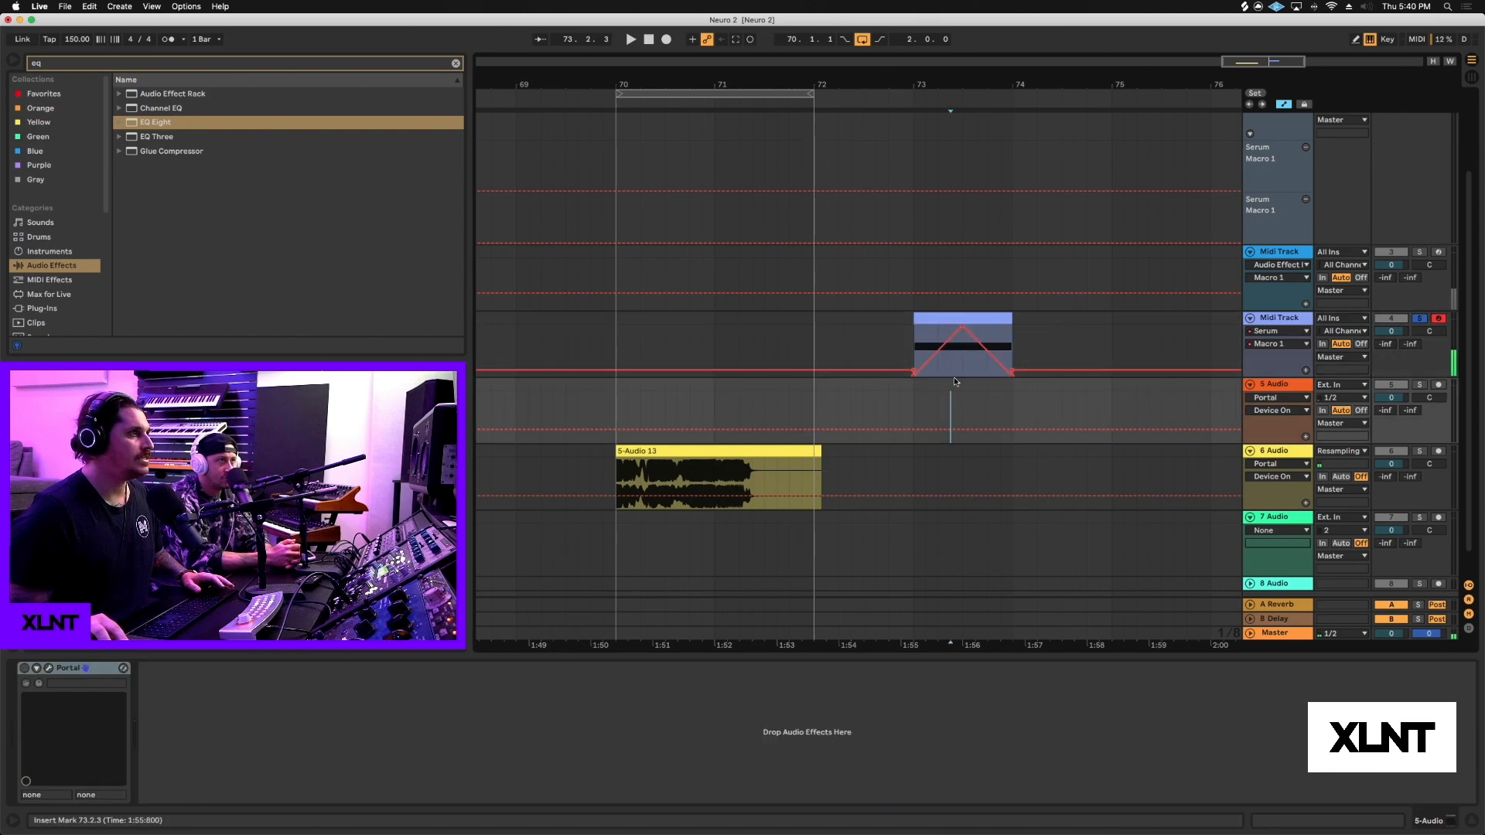
click(955, 359)
drag(959, 339, 925, 326)
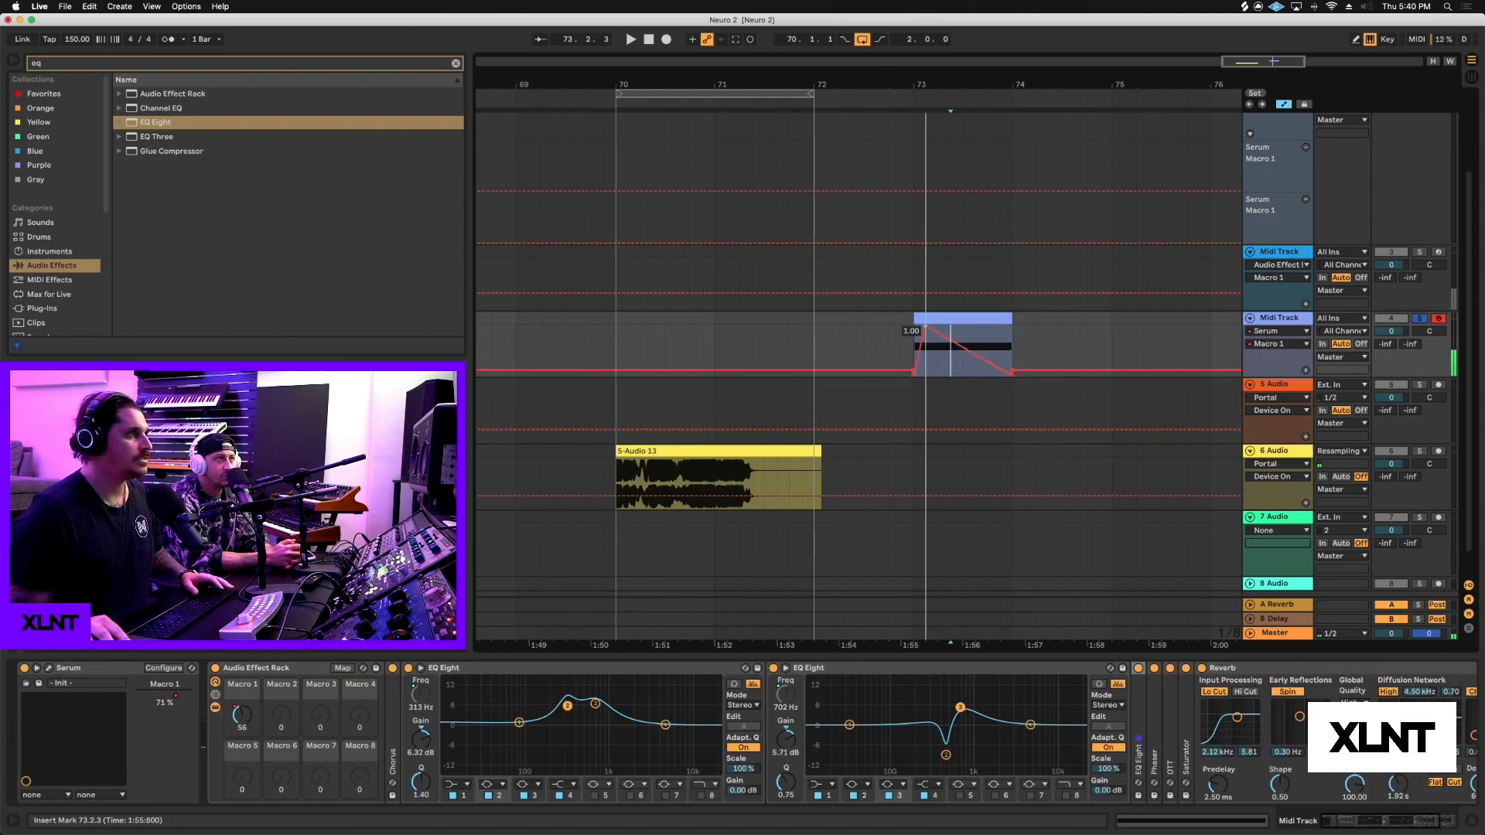
Step: Audition the clip and bend the falling segment of Serum's Macro 1 automation into an outward curve
click(934, 316)
key(space)
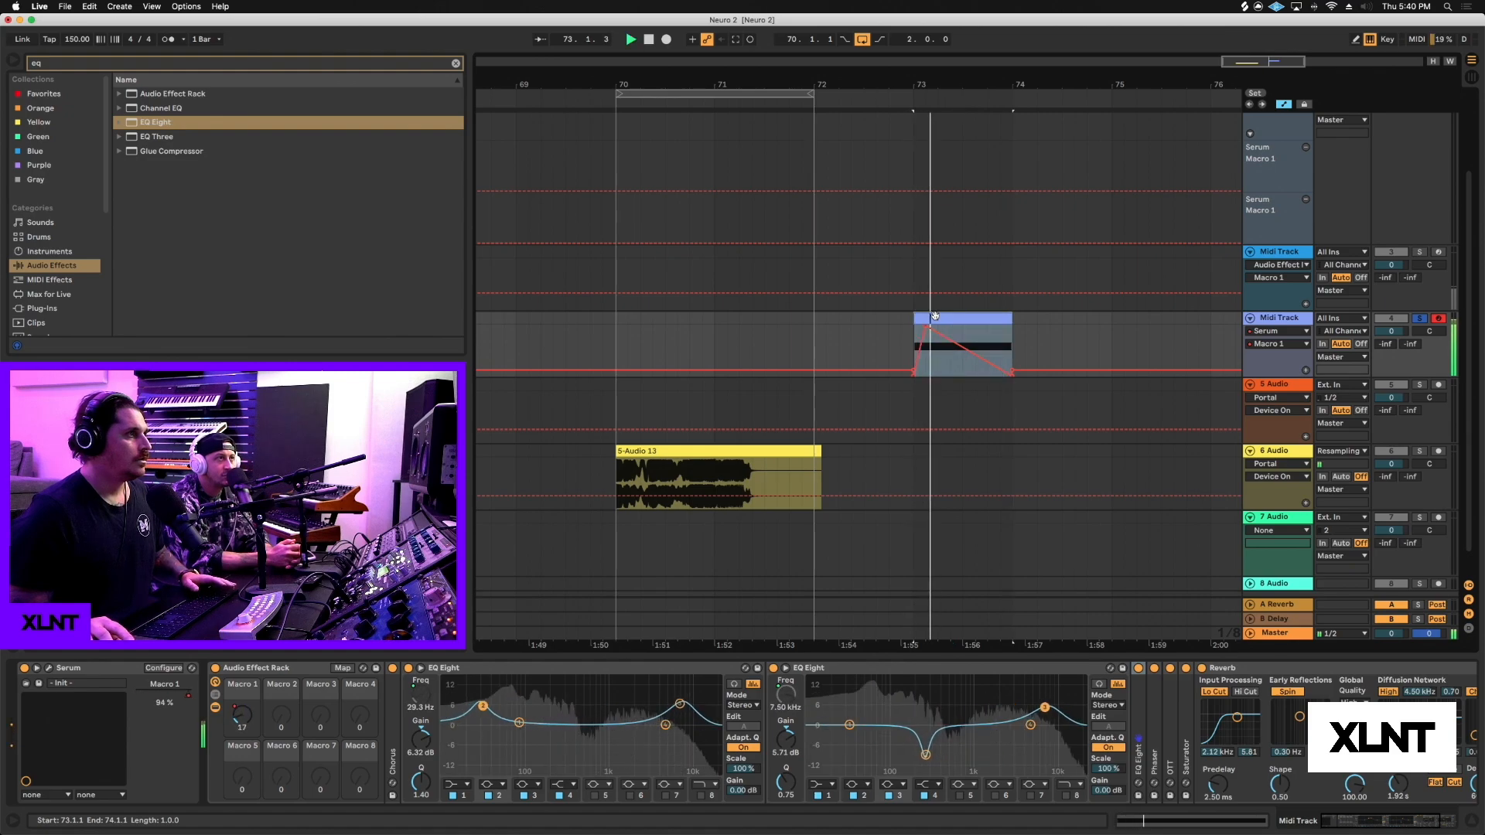
key(space)
key(space)
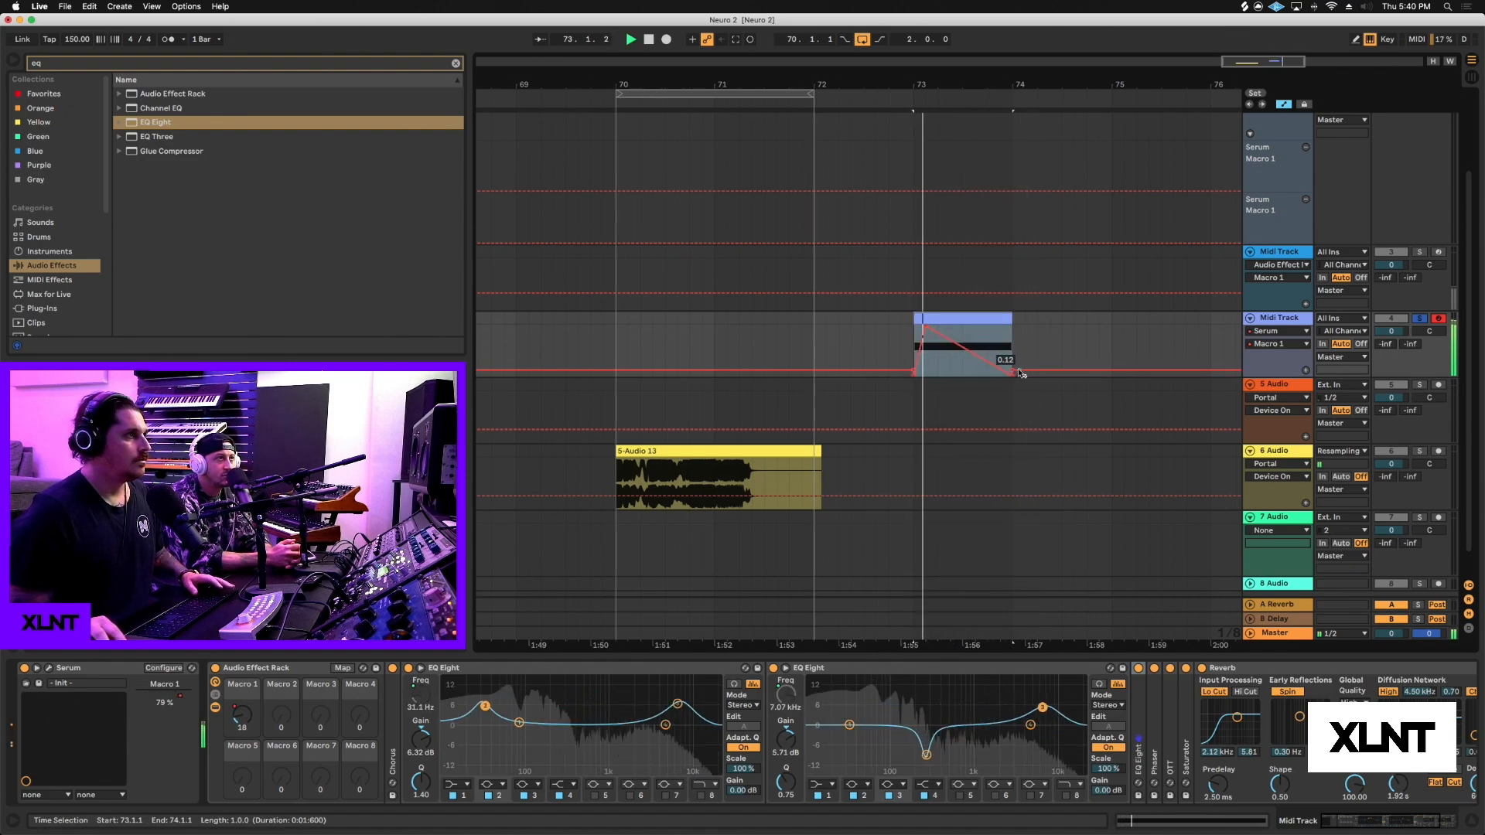
key(space)
key(space)
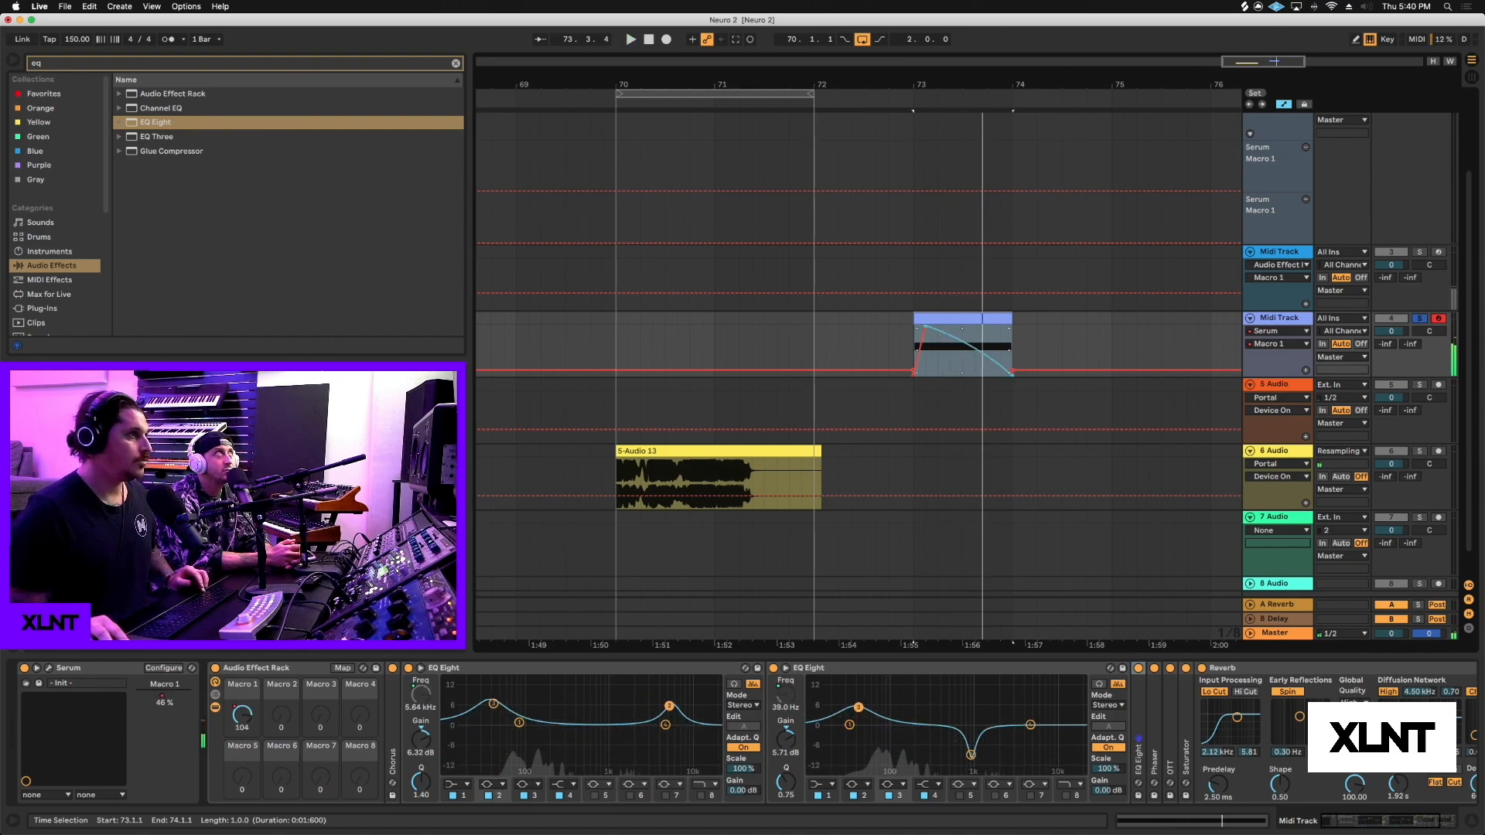
Step: Move the automation peak to the clip's very start at 0.61 and audition the falling curve
mouse_move(939, 334)
mouse_down()
mouse_move(936, 320)
mouse_move(938, 352)
mouse_move(913, 345)
mouse_up()
key(space)
key(space)
key(space)
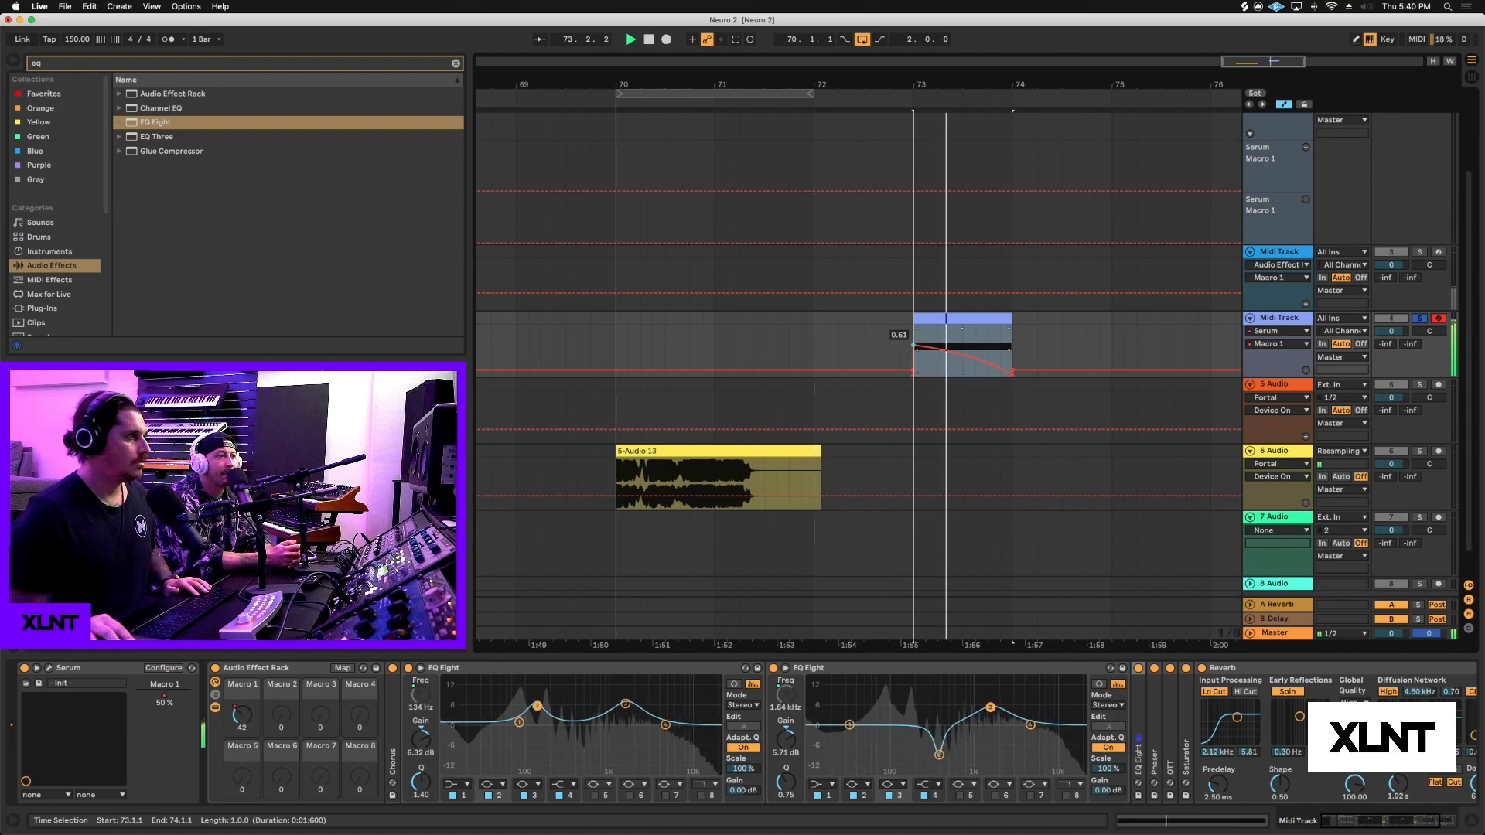
key(space)
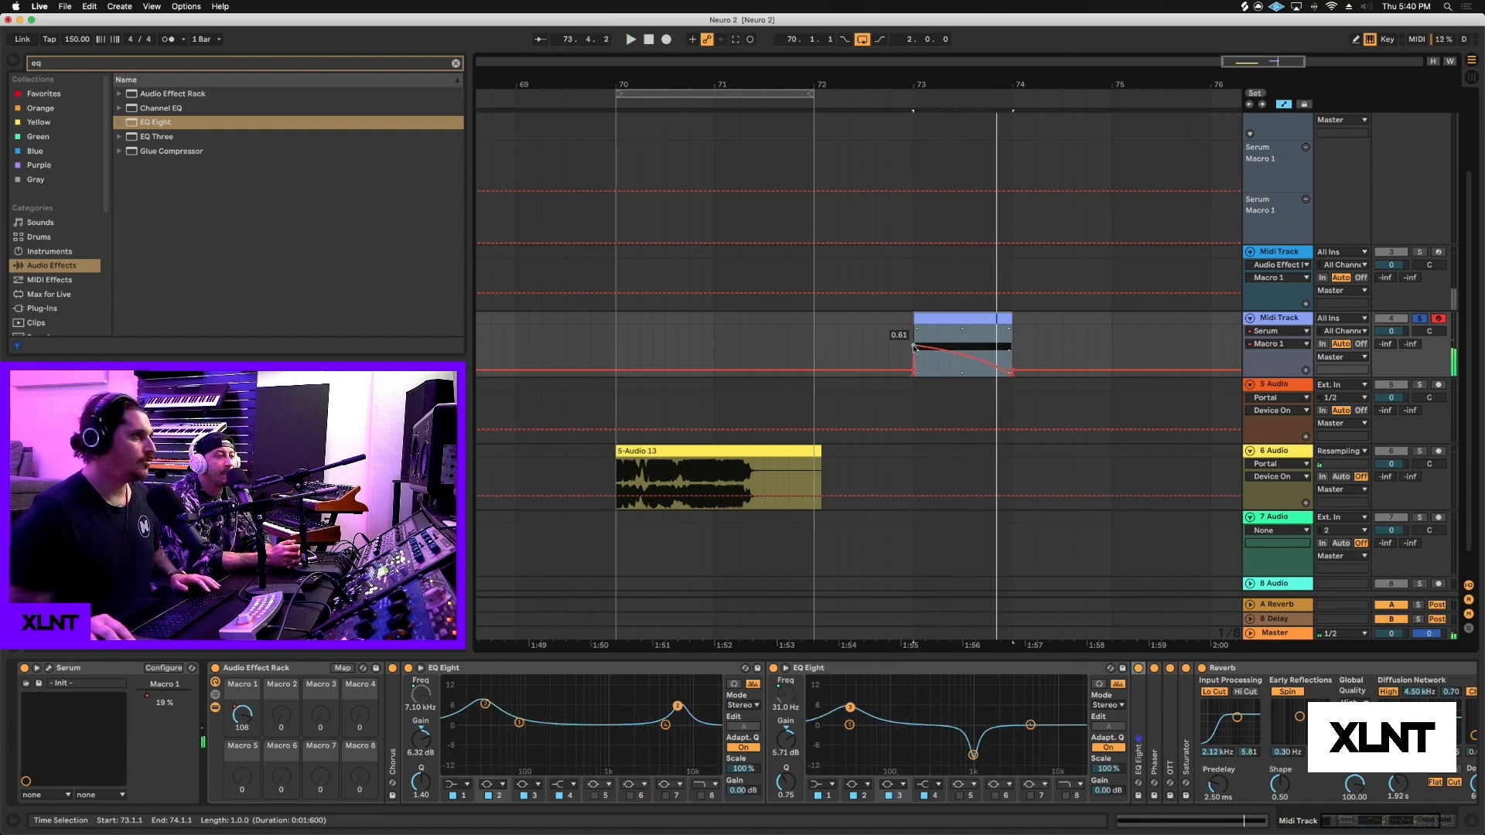
Step: Remove the peak breakpoint so Serum's Macro 1 automation is flat across the clip, and place the insert marker after the clip
click(913, 345)
click(970, 318)
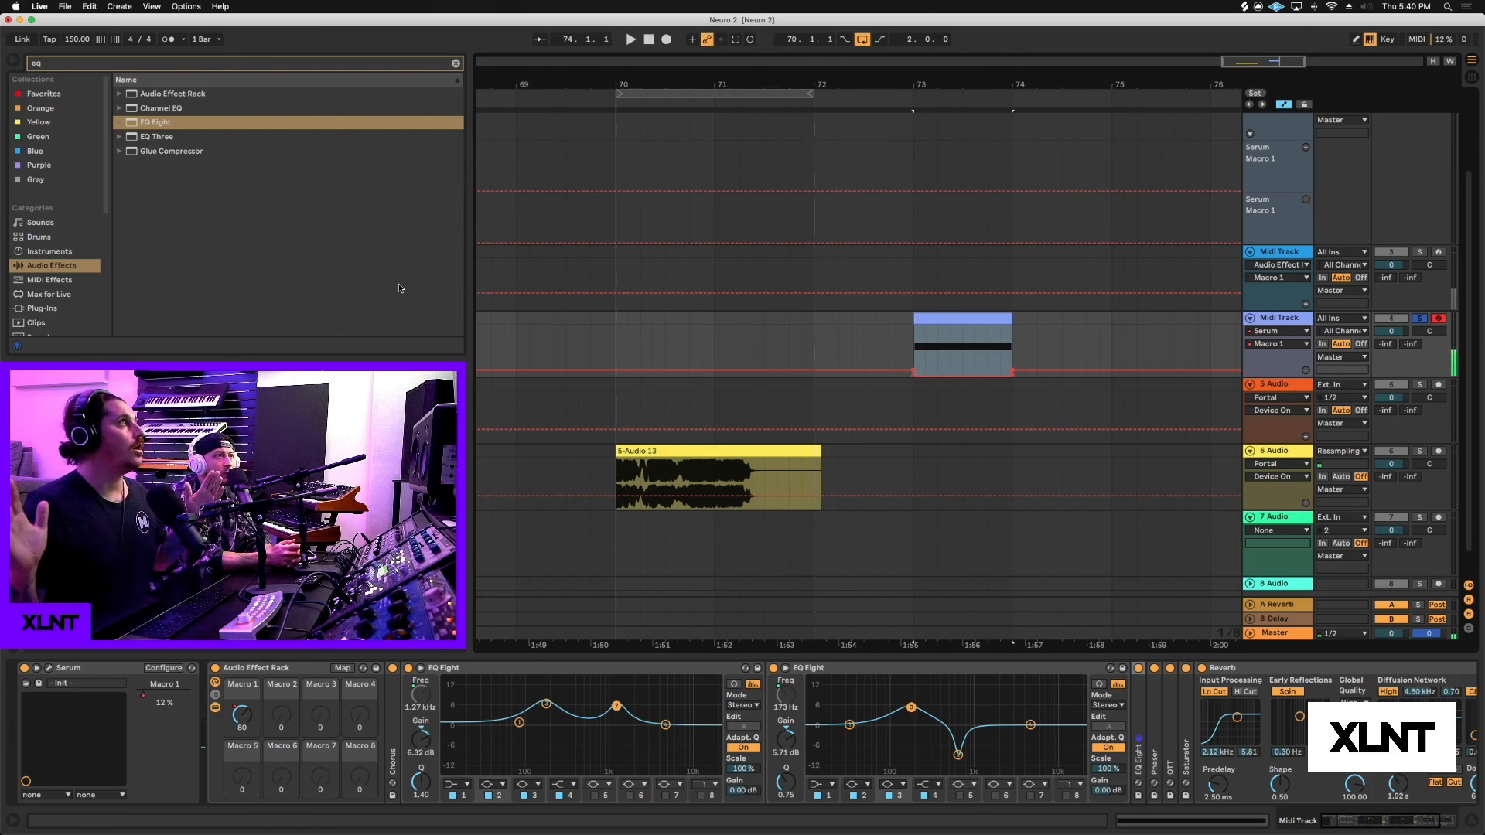
click(1098, 319)
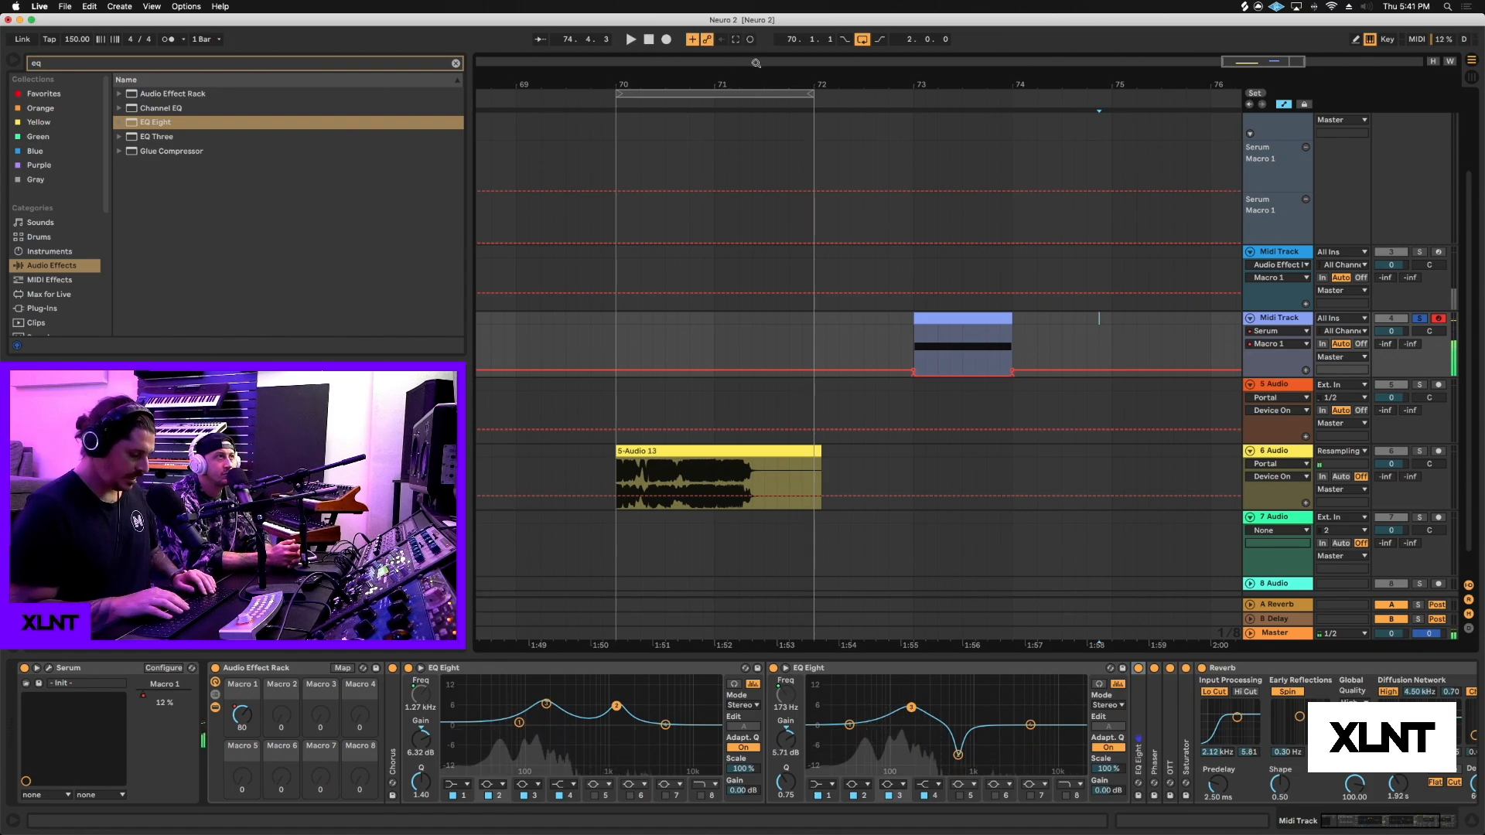
Step: Play test notes from the computer keyboard and view the key mappings
key(a)
key(a)
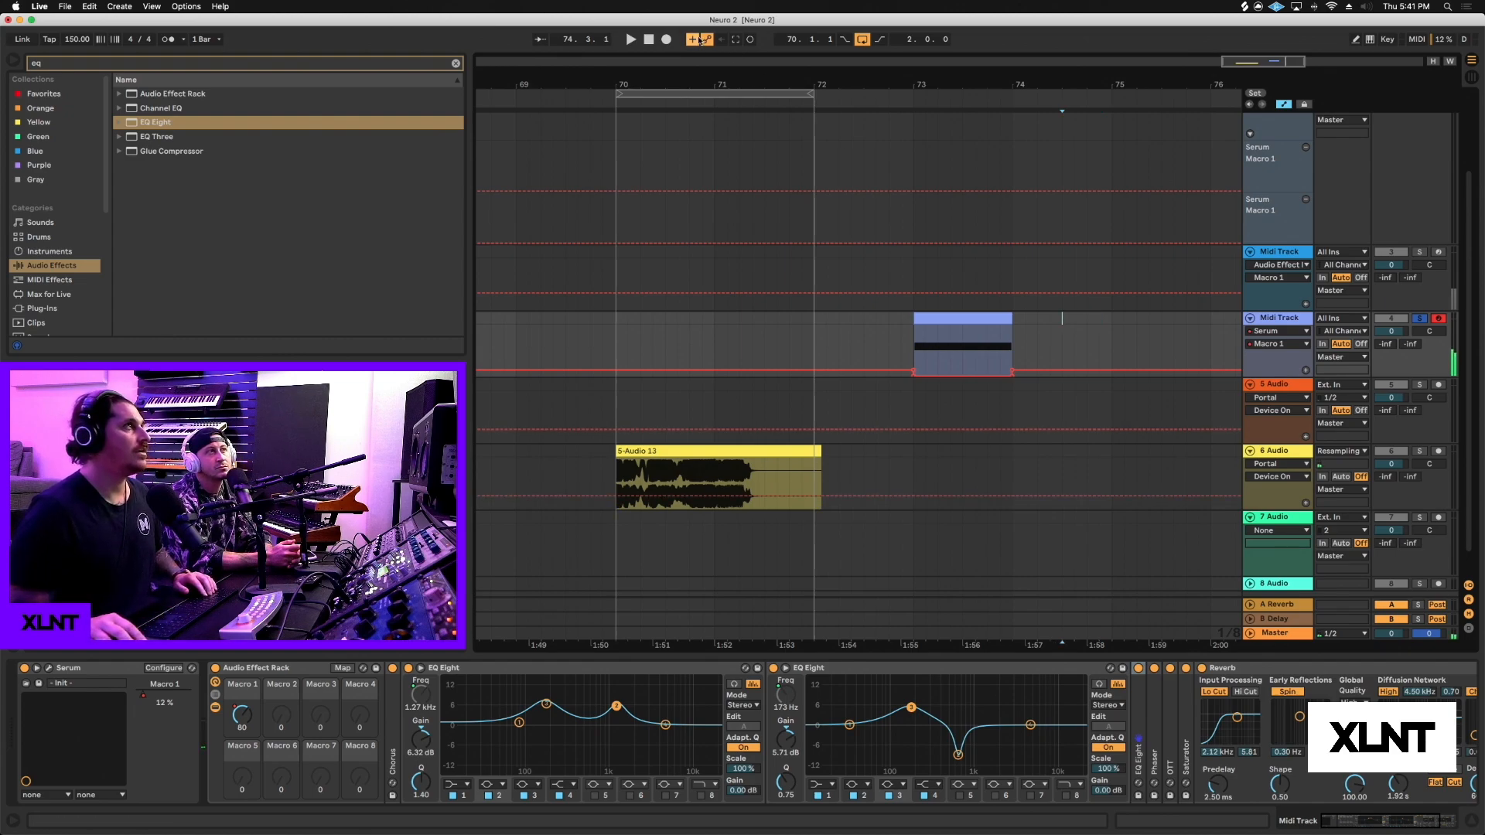
click(1380, 41)
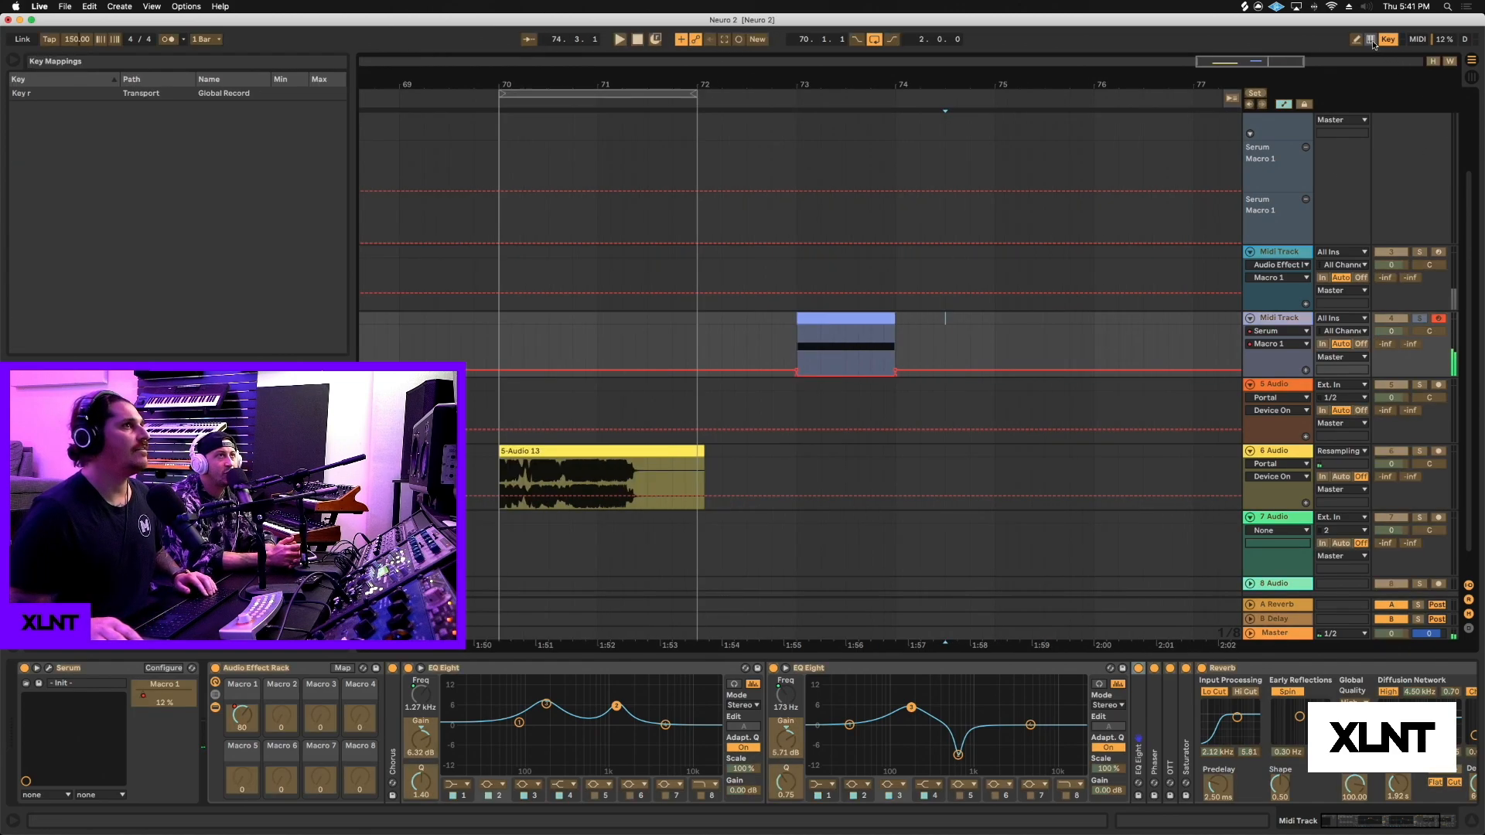
click(1382, 43)
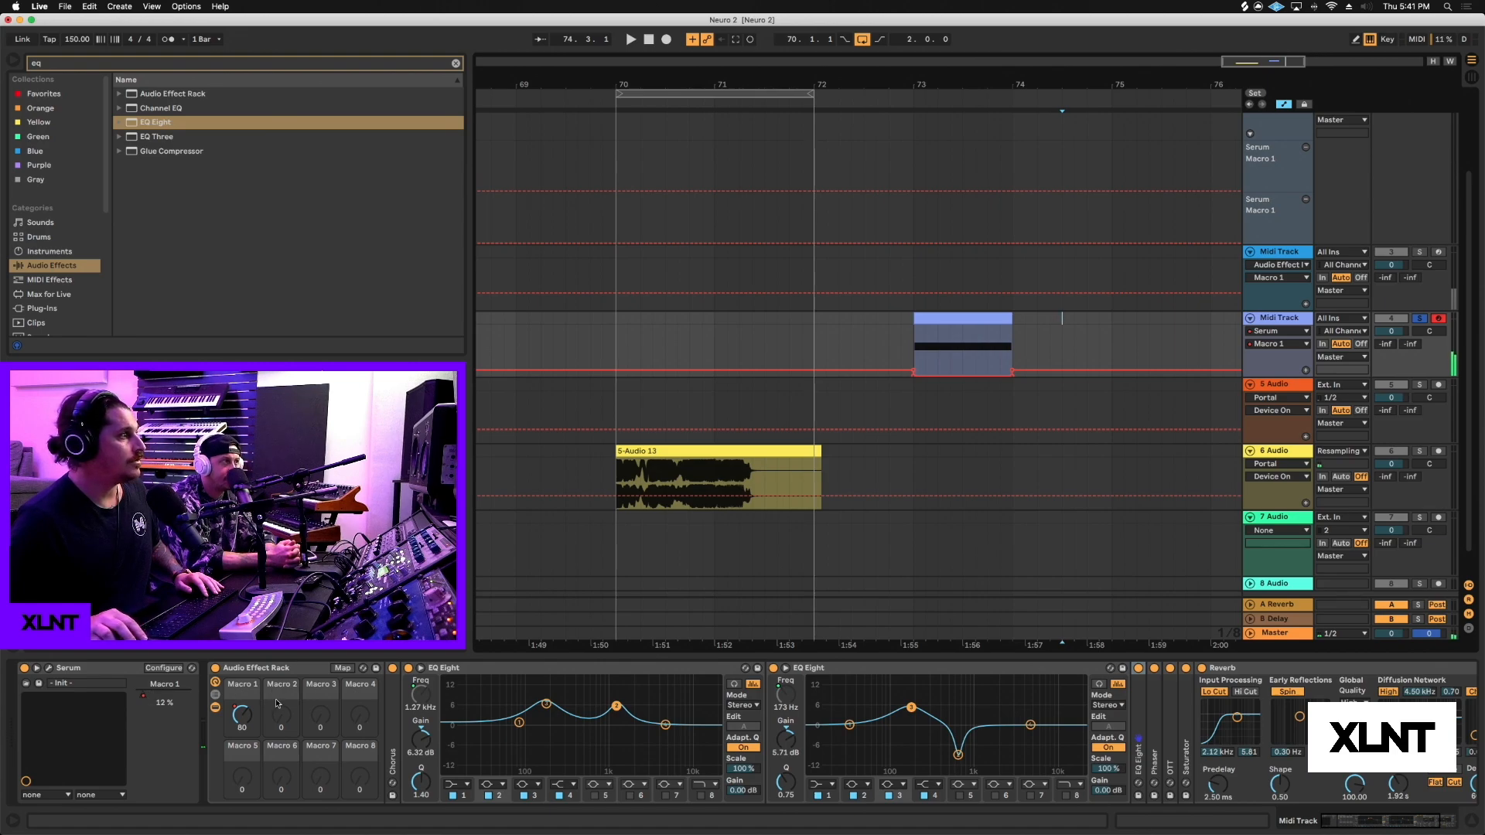
Step: View the automation options of Serum's Macro 1 and turn the rack's Macro 1 to 48
right_click(142, 688)
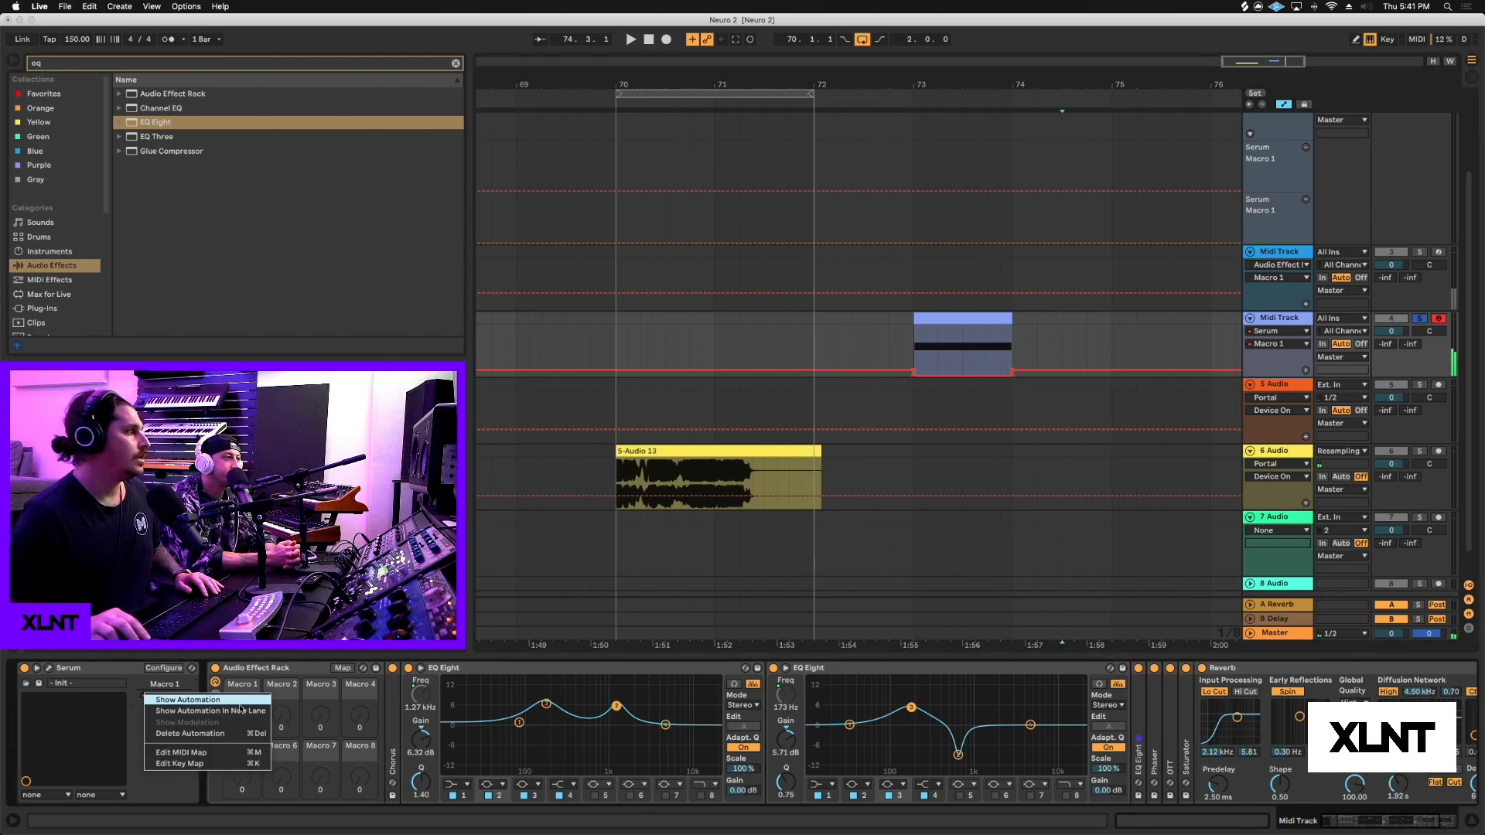
click(247, 731)
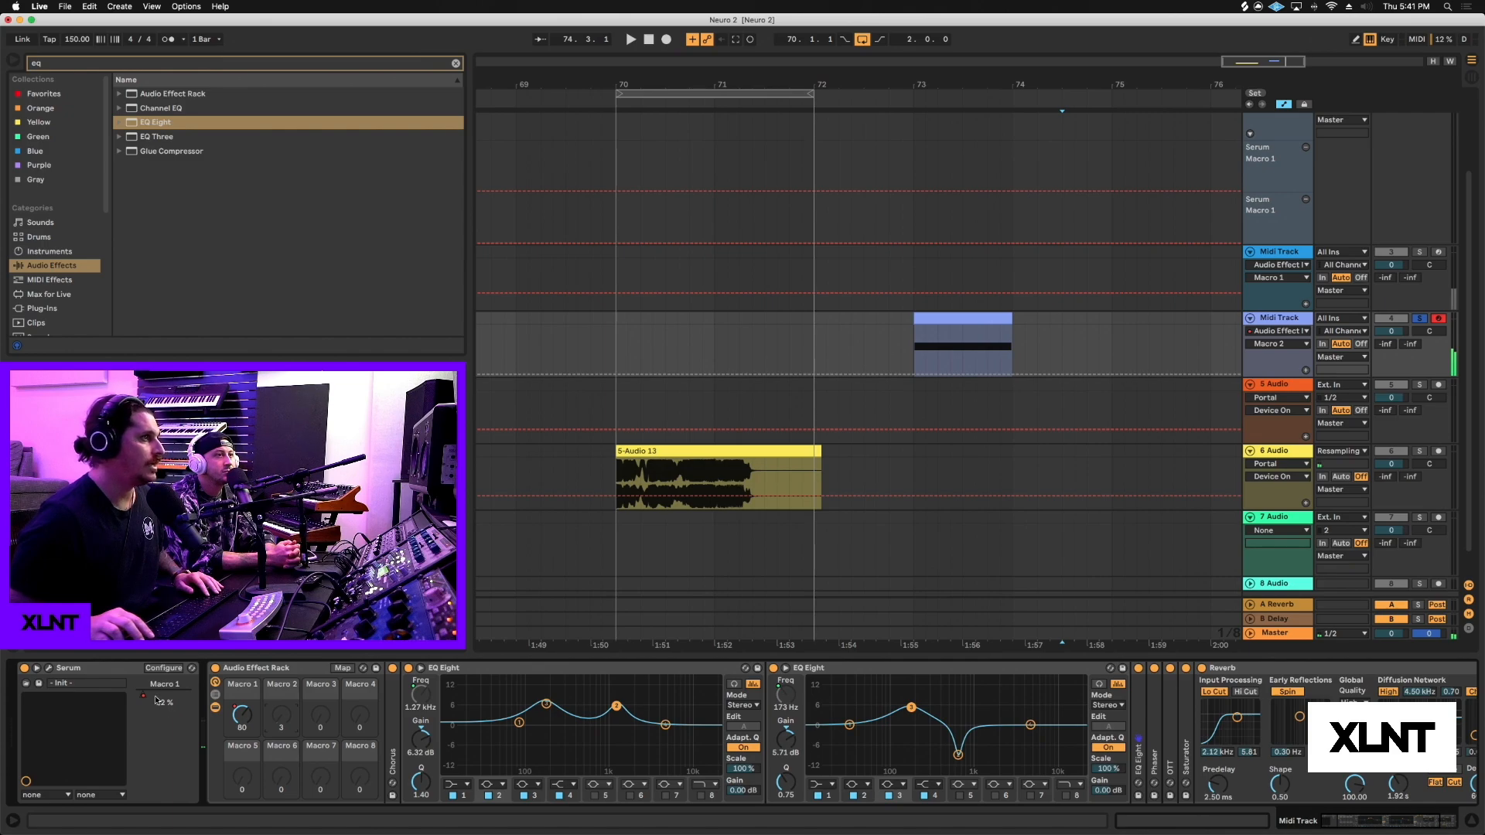
mouse_move(242, 715)
mouse_down()
mouse_move(242, 759)
mouse_move(242, 714)
mouse_up()
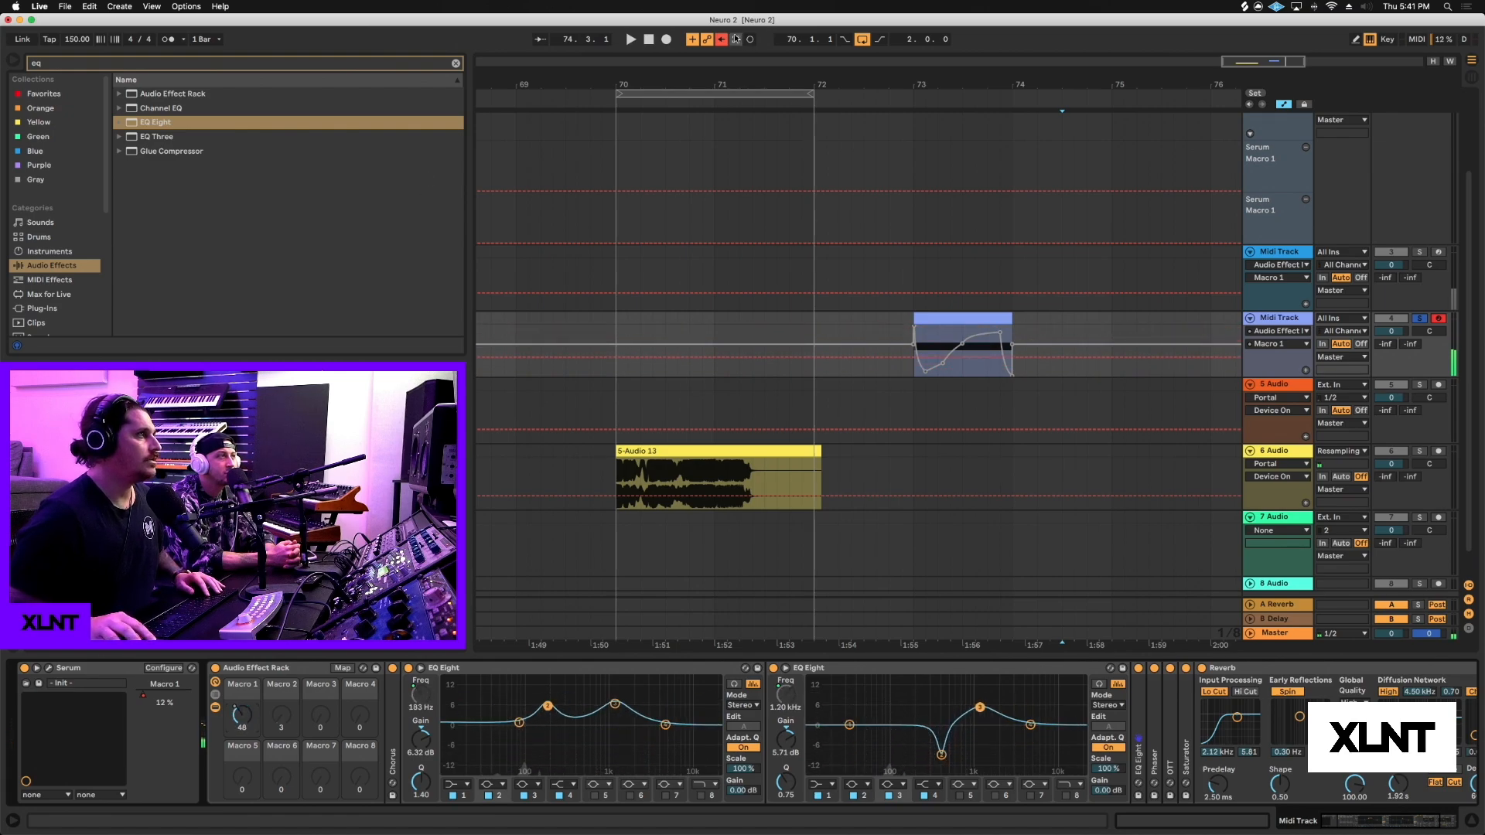
Step: Record a new MIDI take from 74.4.1 while sweeping the rack's Macro 1 and Serum's Macro 1
click(1086, 315)
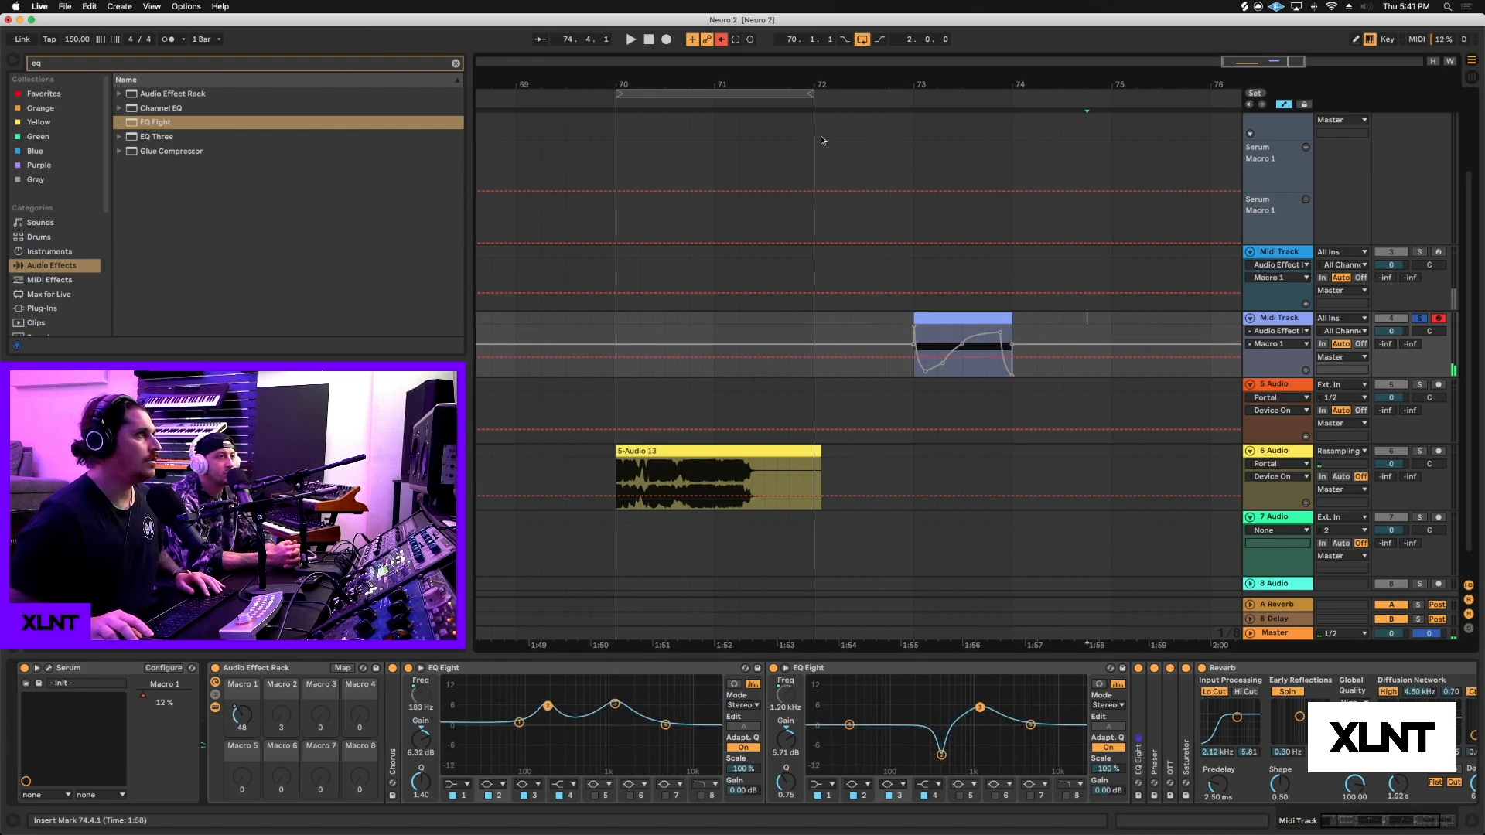
click(664, 38)
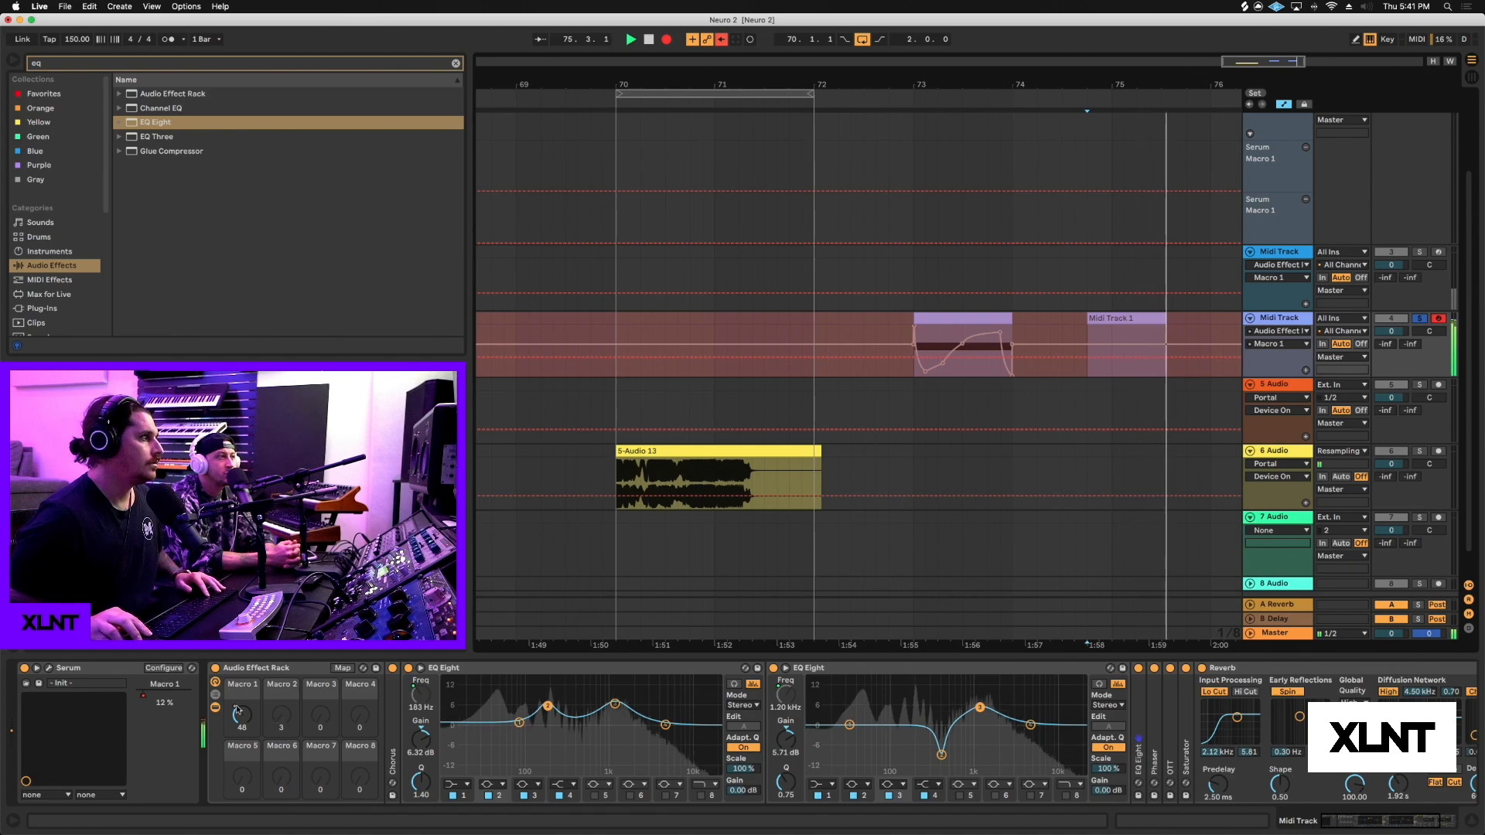
mouse_move(243, 715)
mouse_down()
mouse_move(243, 673)
mouse_move(242, 740)
mouse_up()
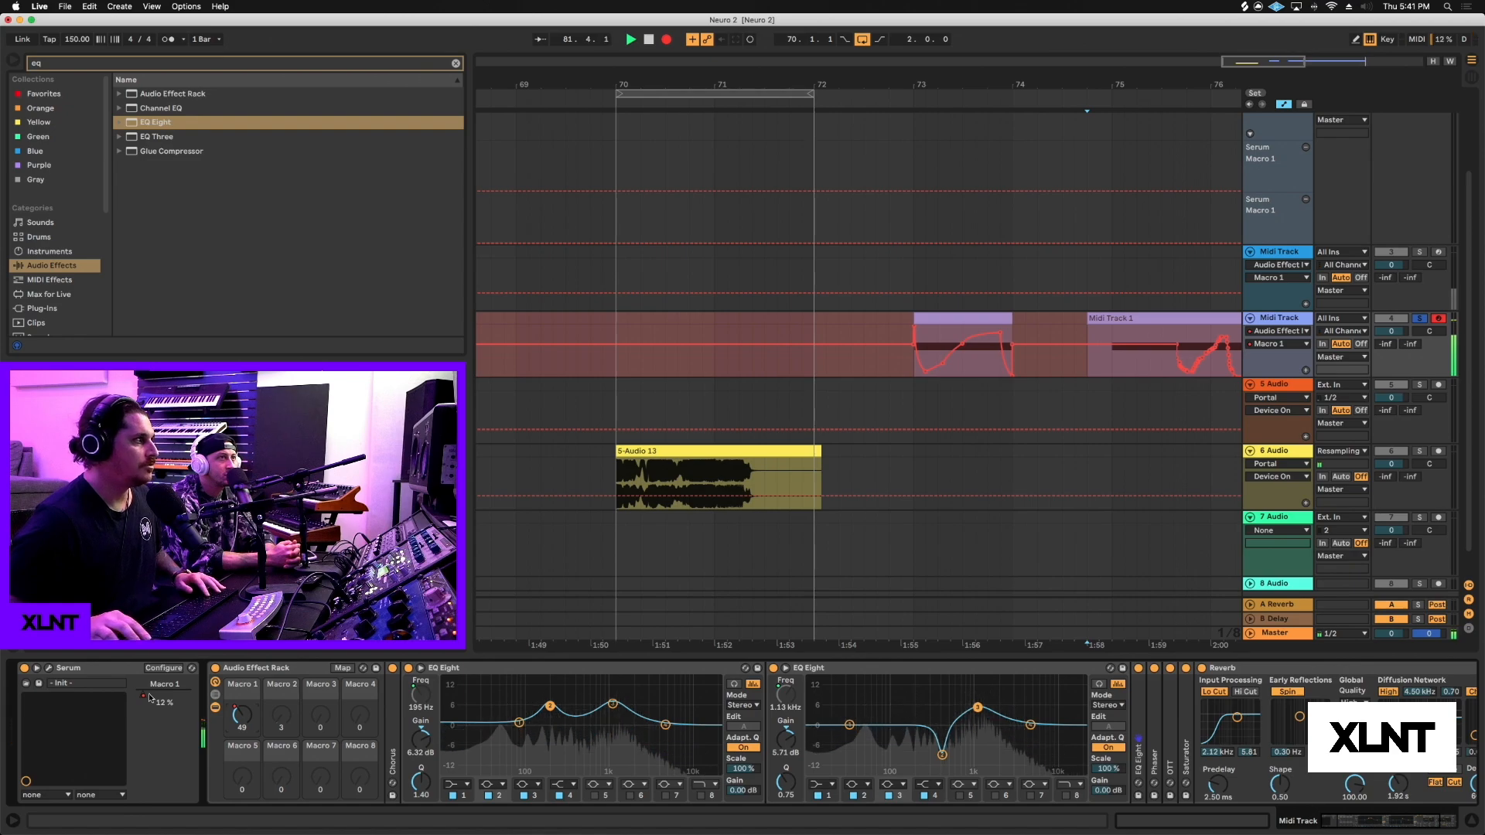
drag(151, 697, 150, 667)
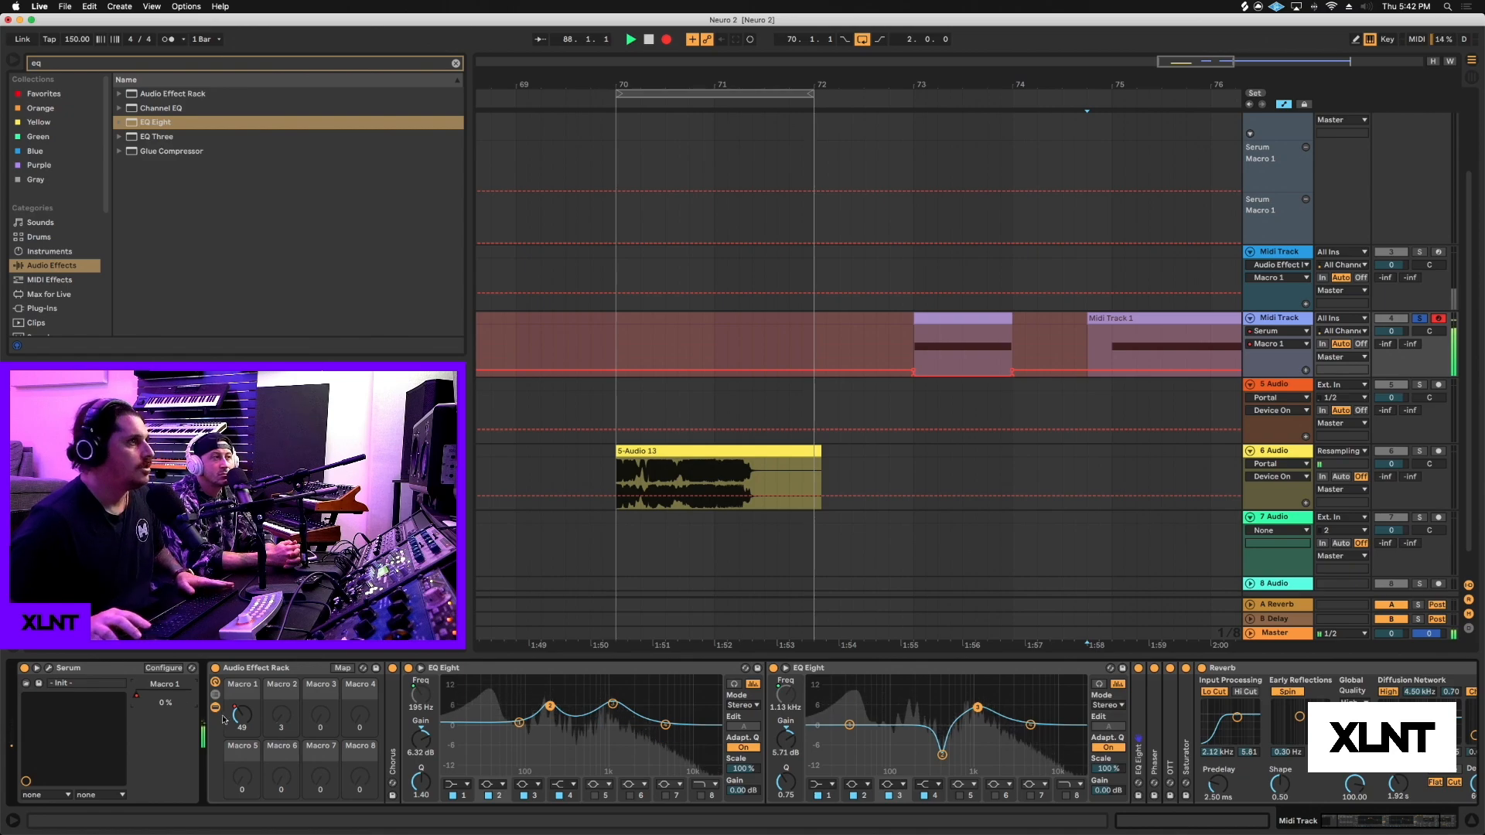
key(space)
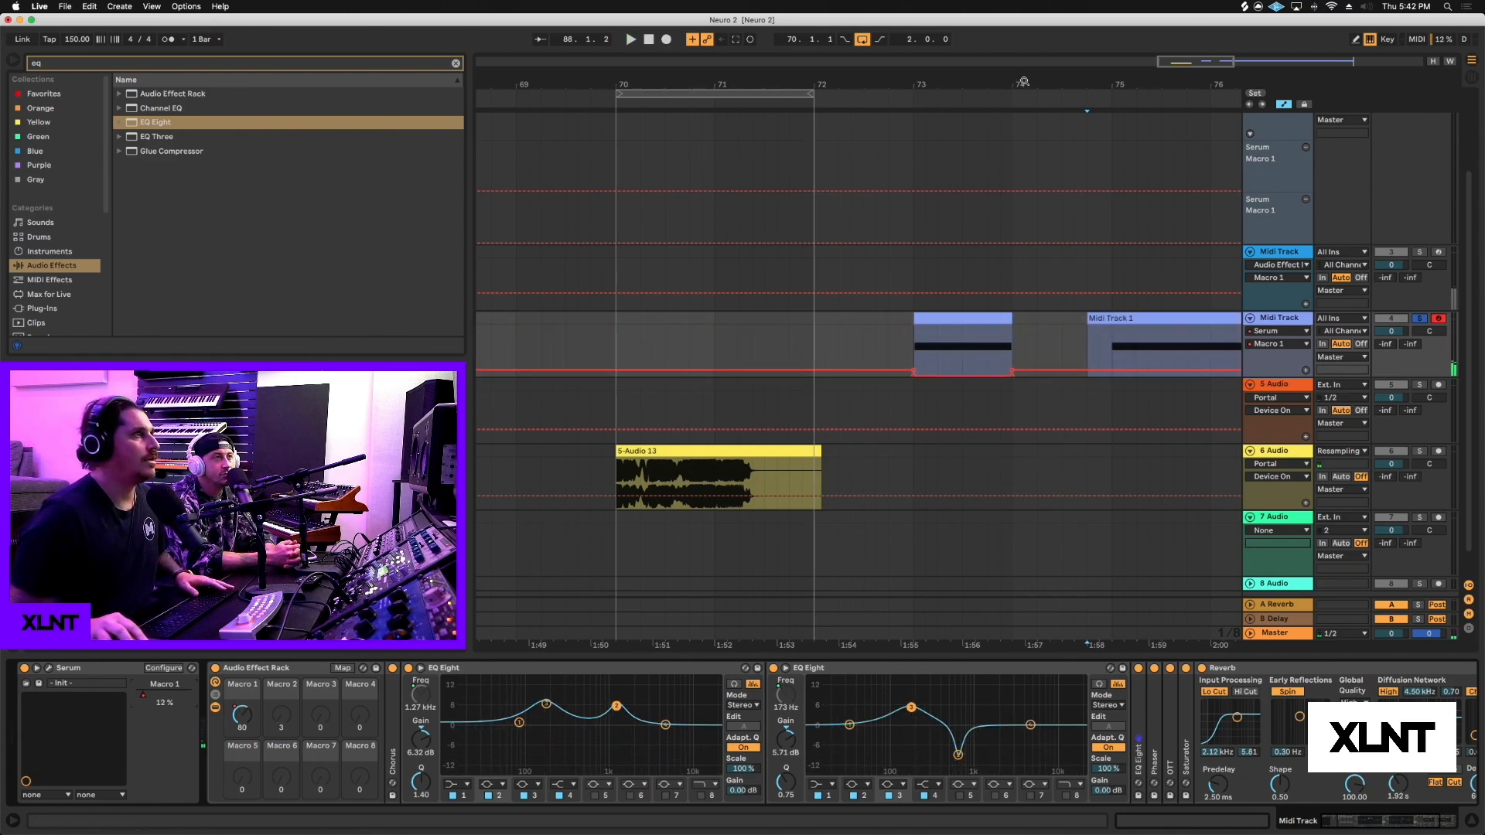
Step: Audition the recorded take from 82.1.1, where the Serum Macro 1 automation movement begins
drag(1024, 81, 1024, 31)
scroll(1191, 433, right, 3)
key(space)
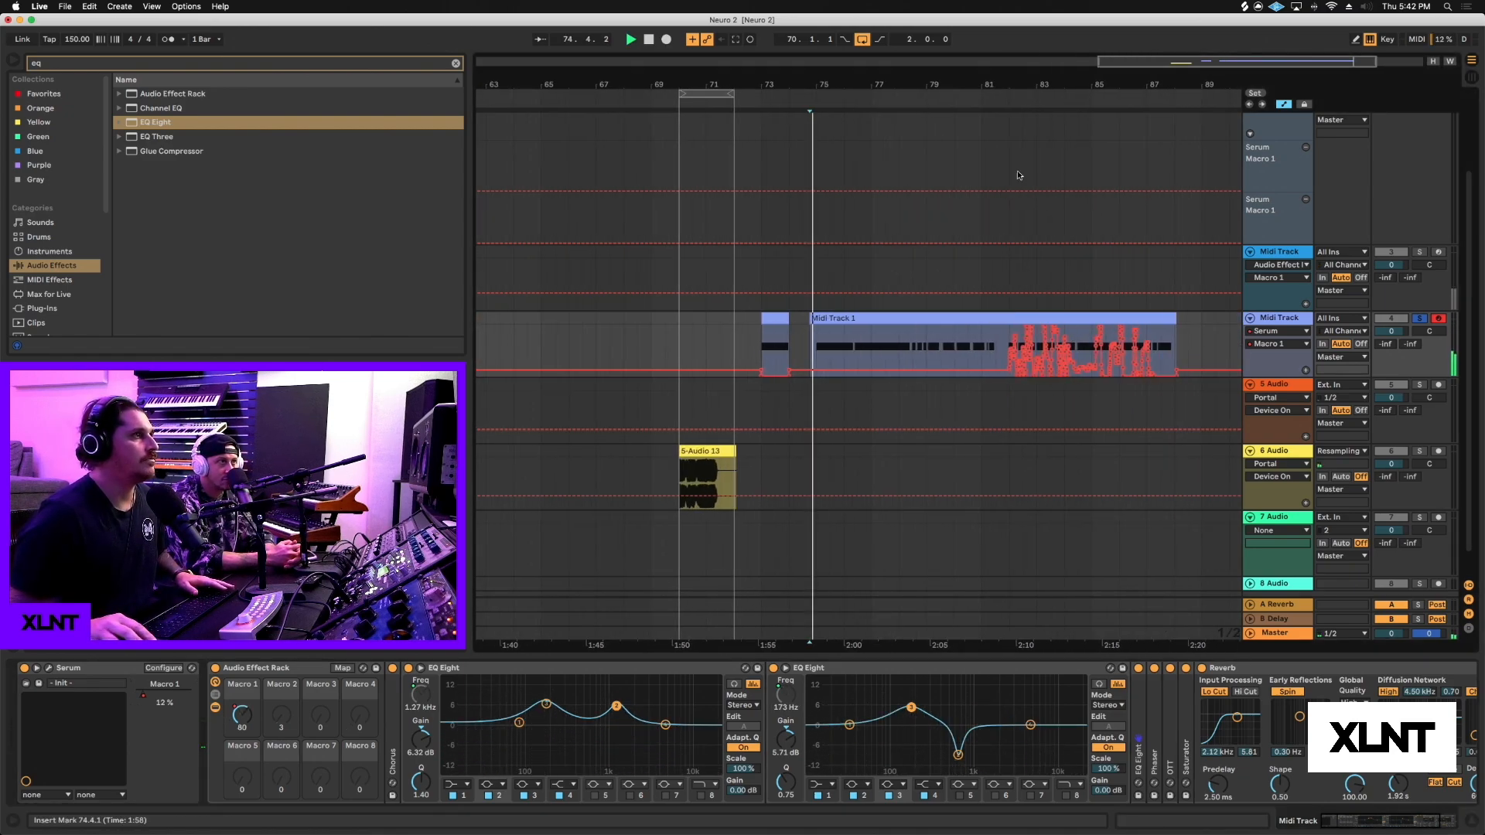
key(space)
drag(1020, 83, 1007, 329)
click(976, 337)
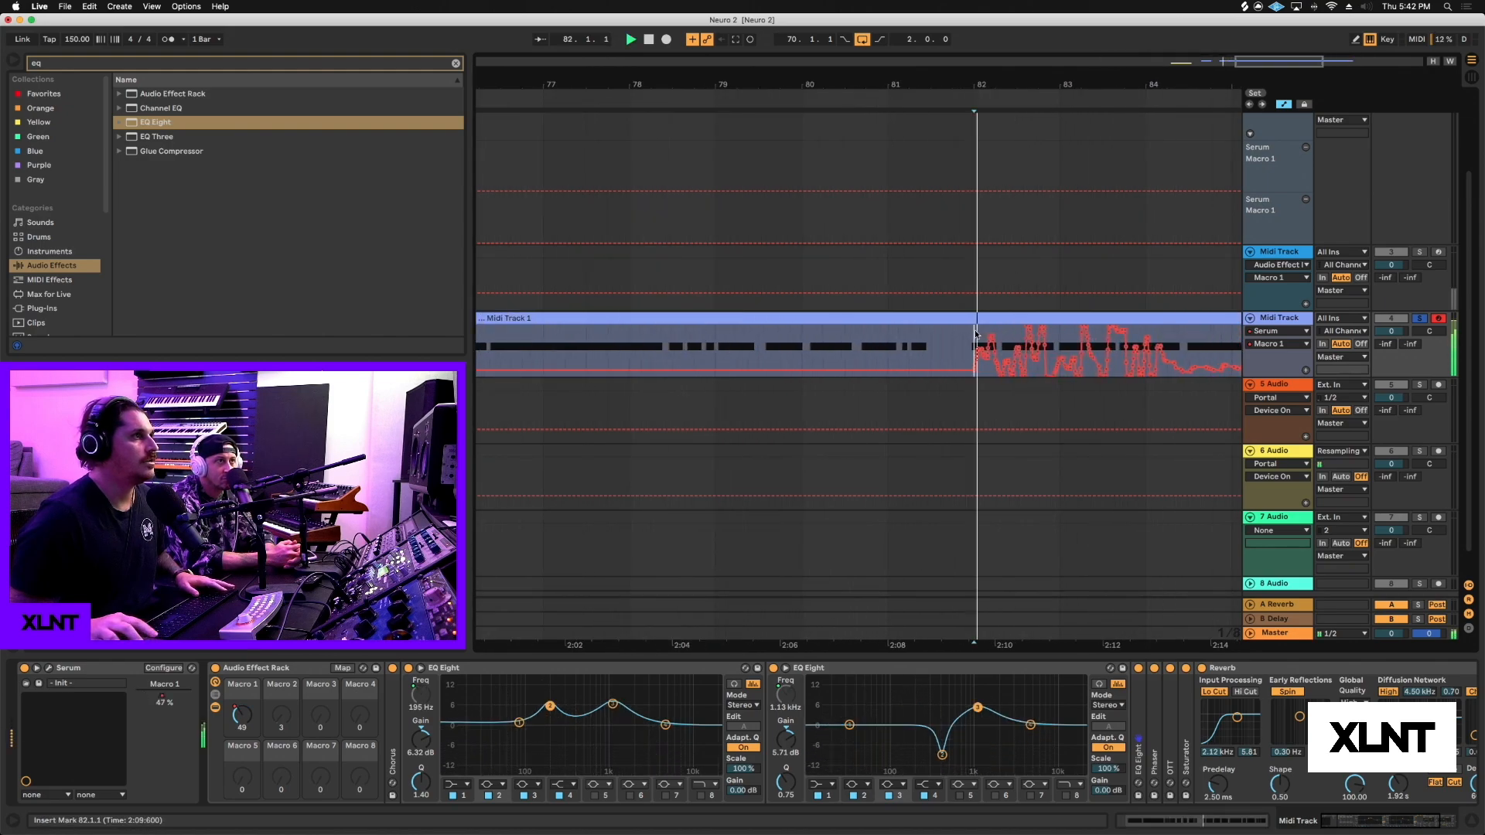
key(space)
key(space)
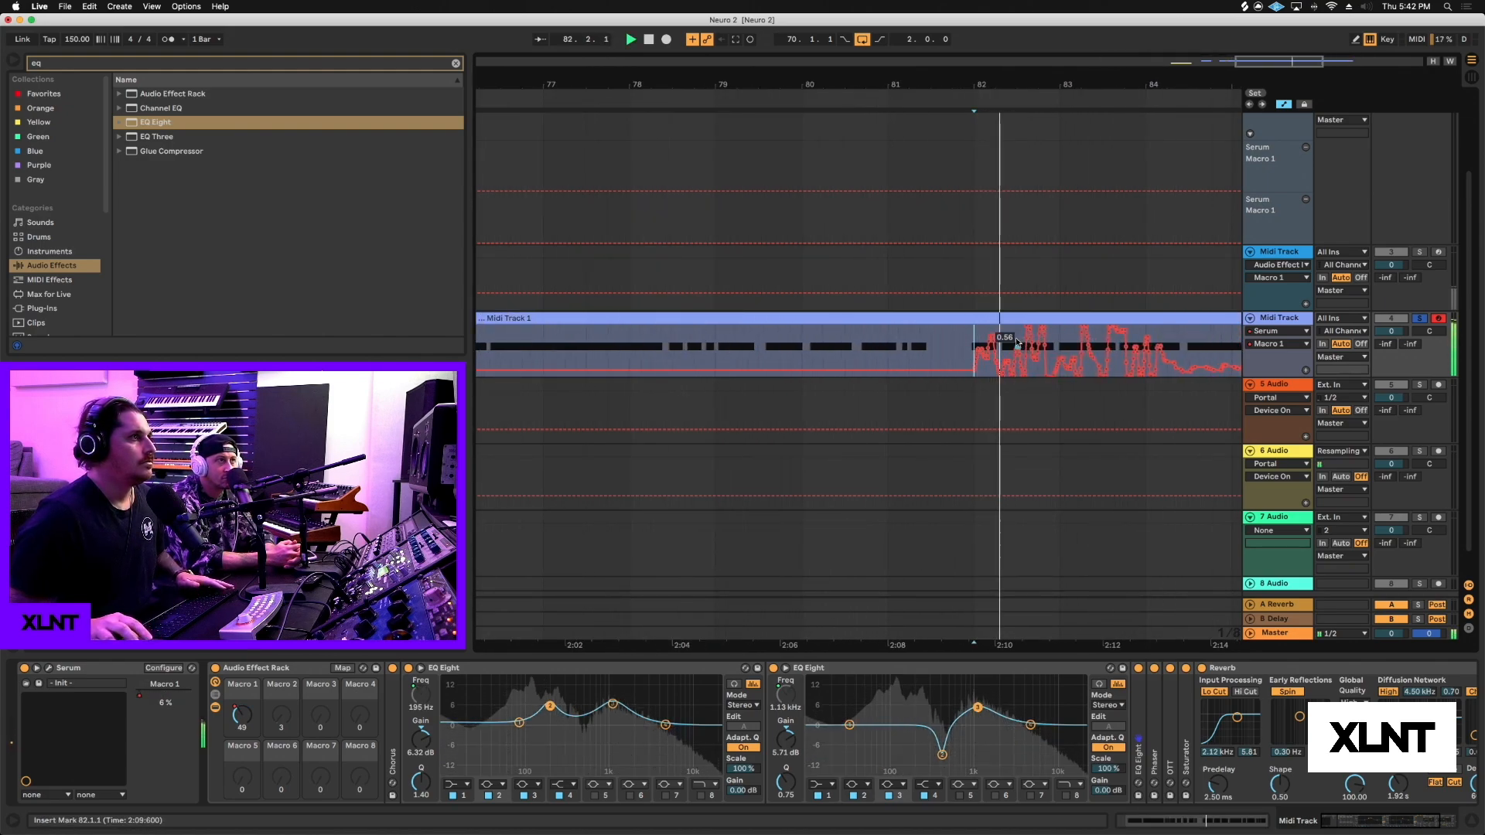
key(space)
key(space)
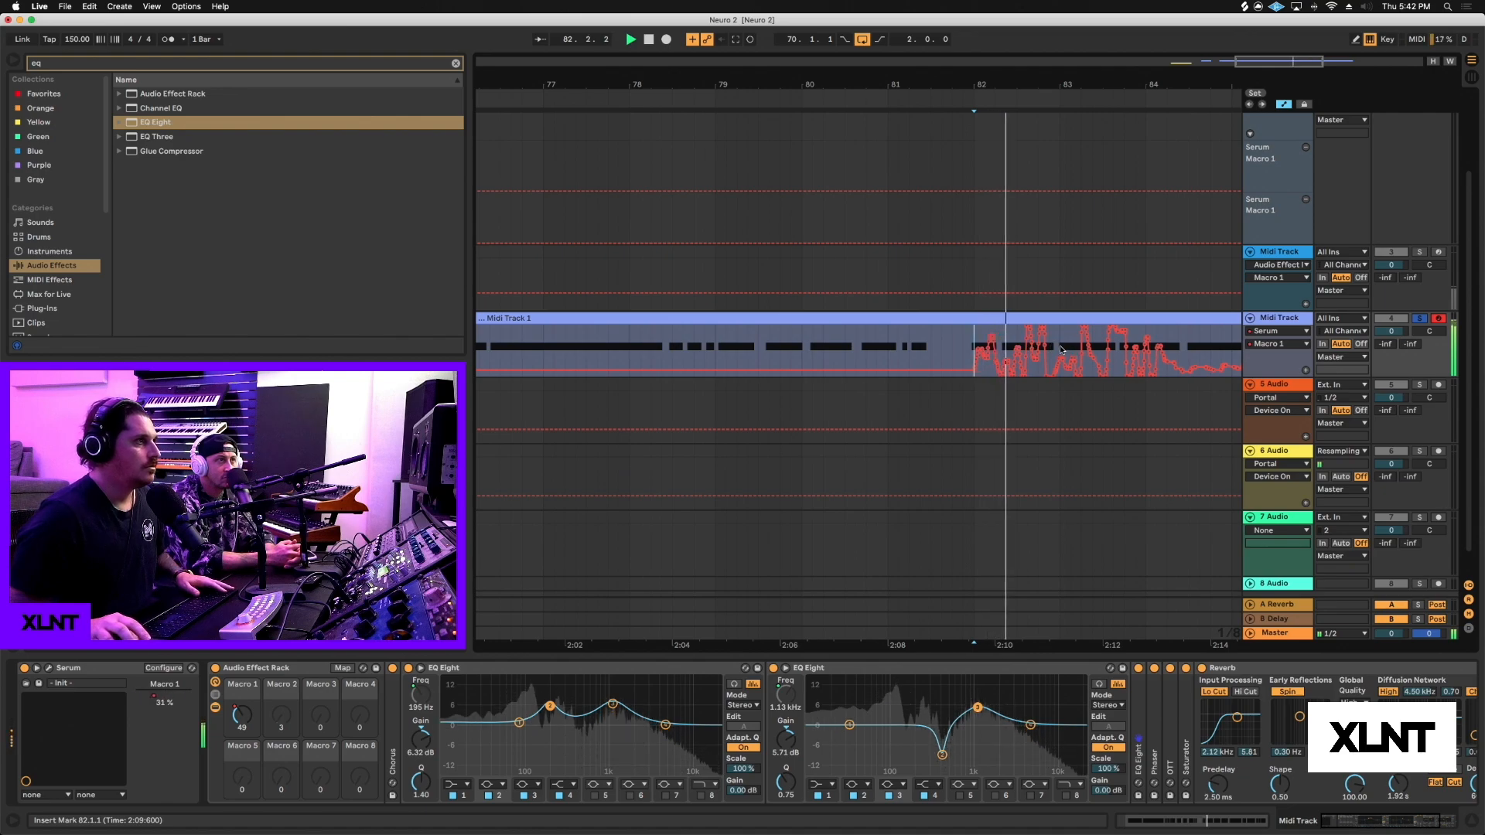
key(space)
key(space)
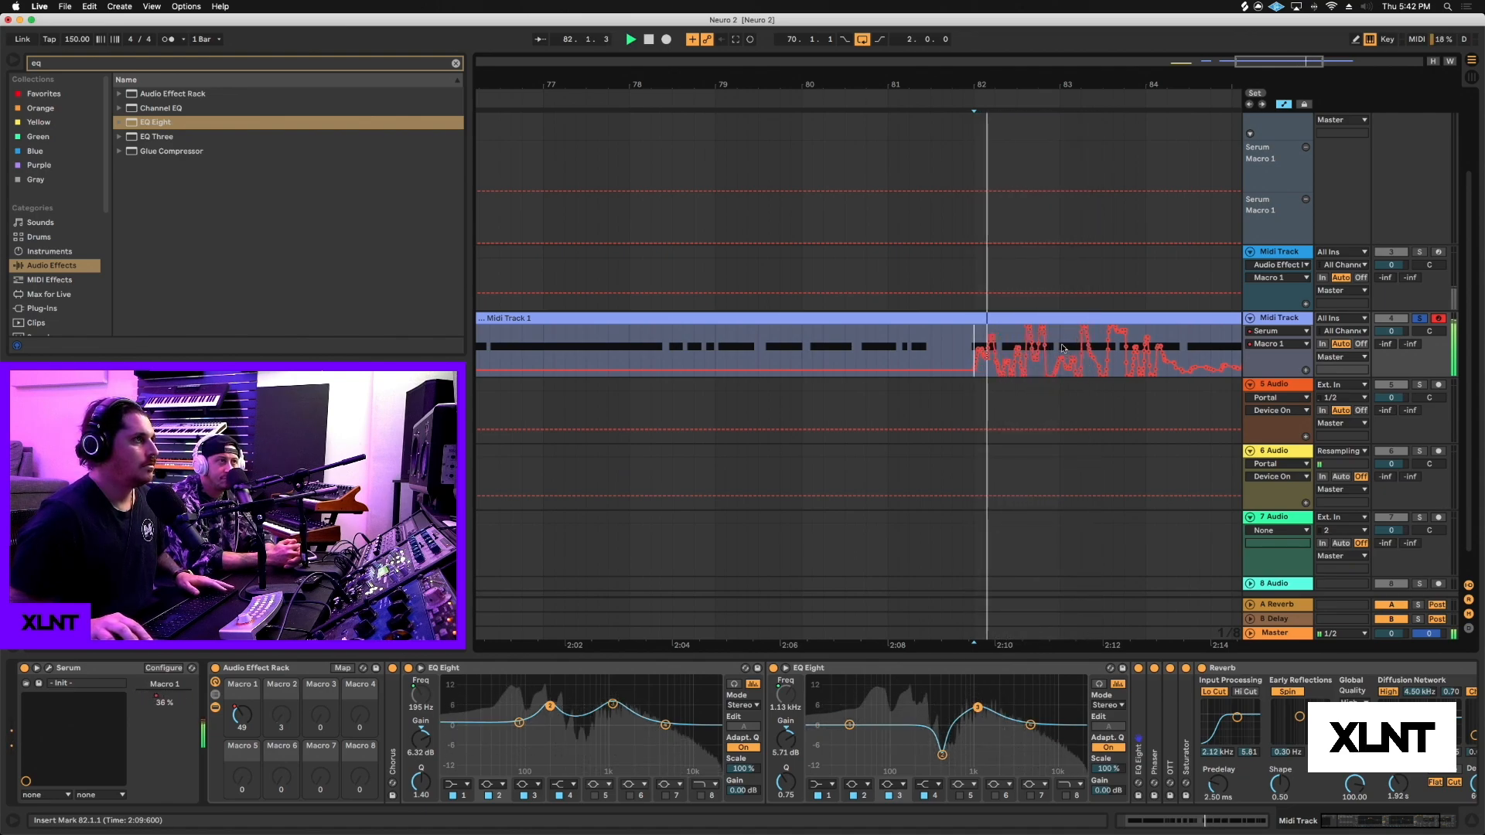
Step: Audition the recorded Serum Macro 1 movement from 83.1.1, 84.1.1 and 85.1.1
click(1057, 342)
key(space)
key(space)
key(space)
key(space)
key(space)
key(space)
key(space)
scroll(1054, 342, right, 4)
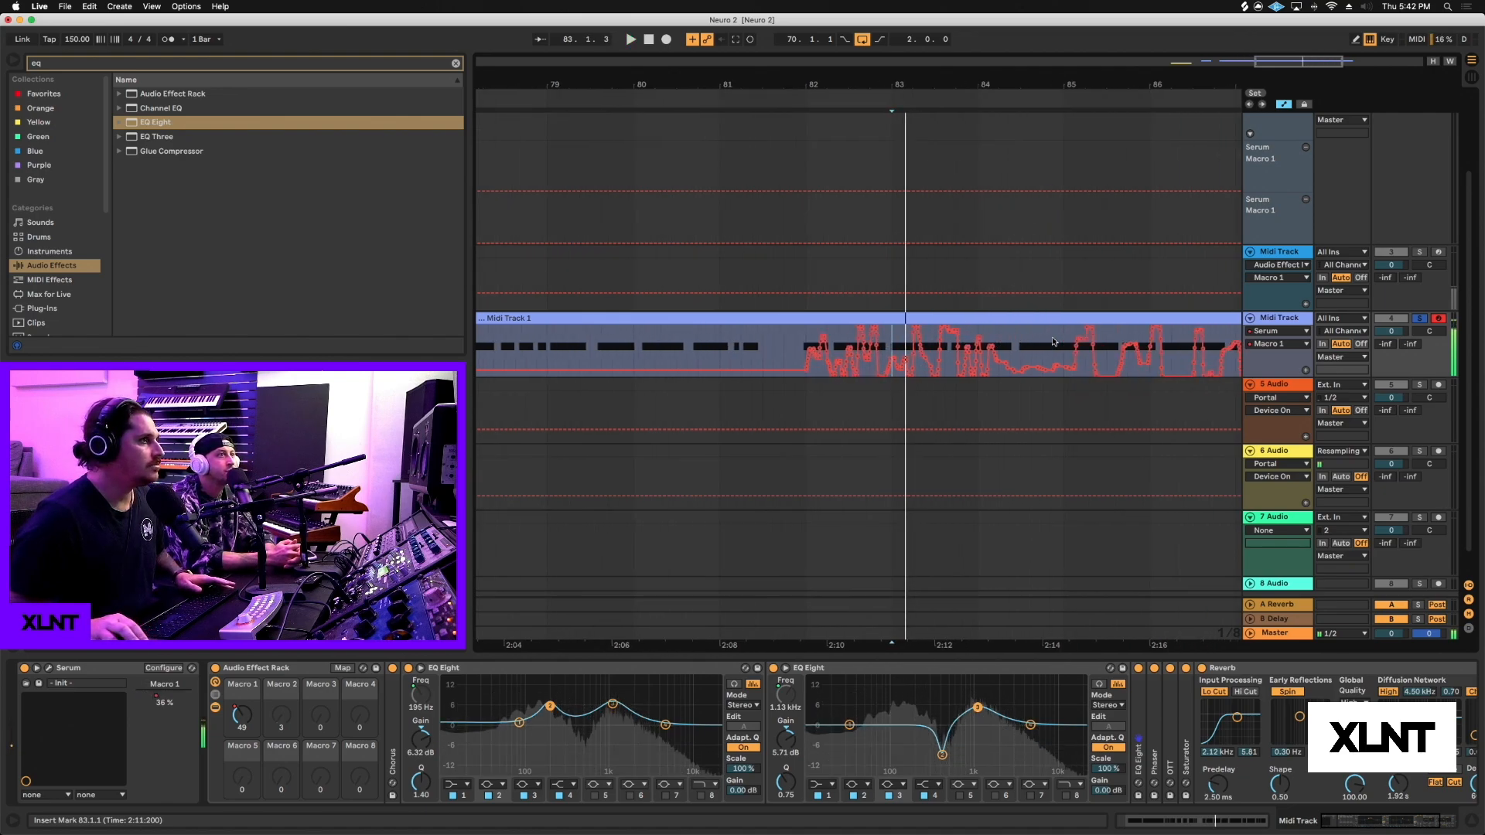
click(982, 333)
key(space)
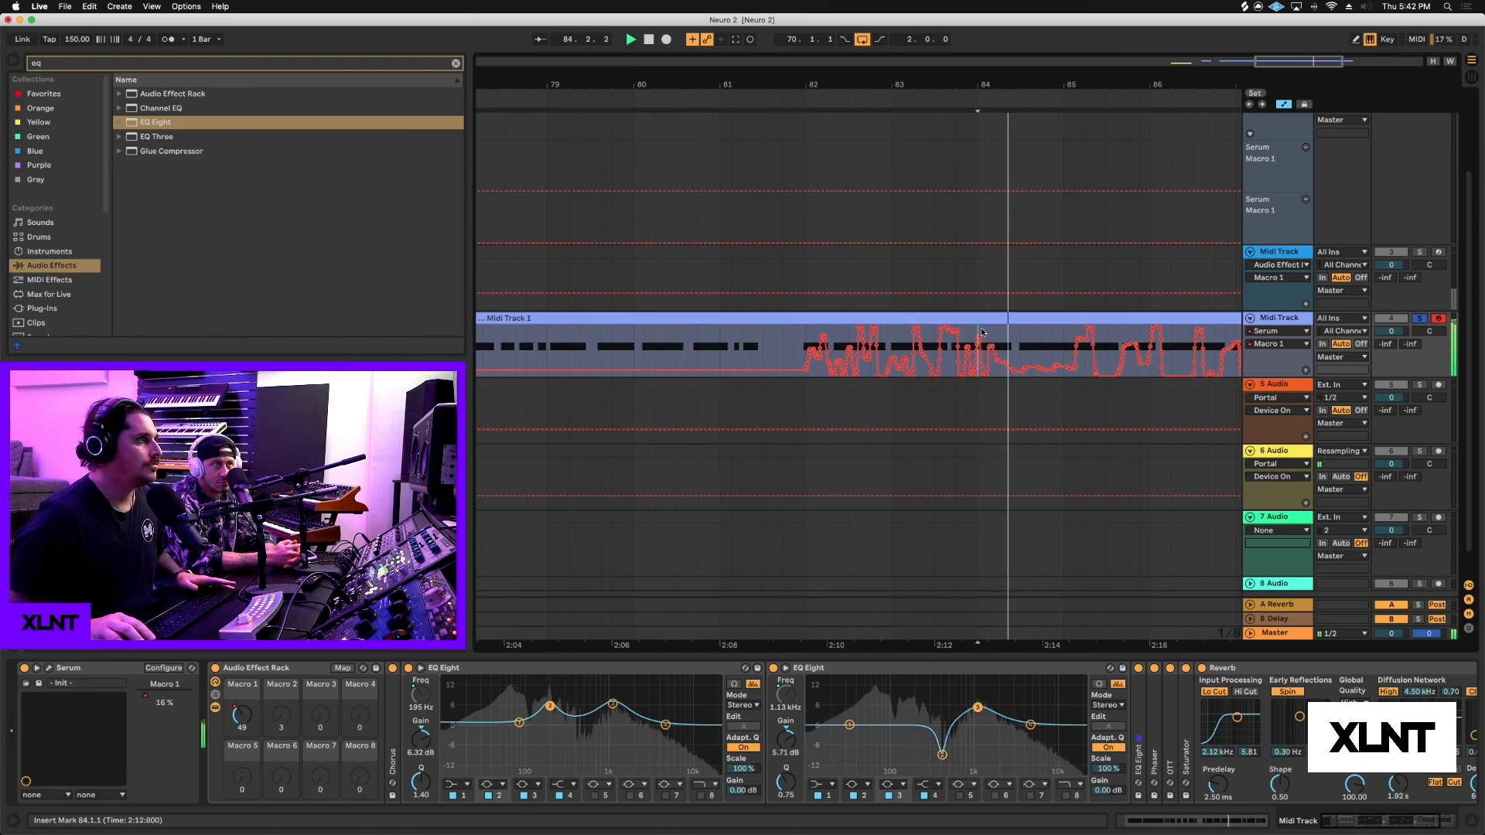
key(space)
key(space)
click(1067, 340)
key(space)
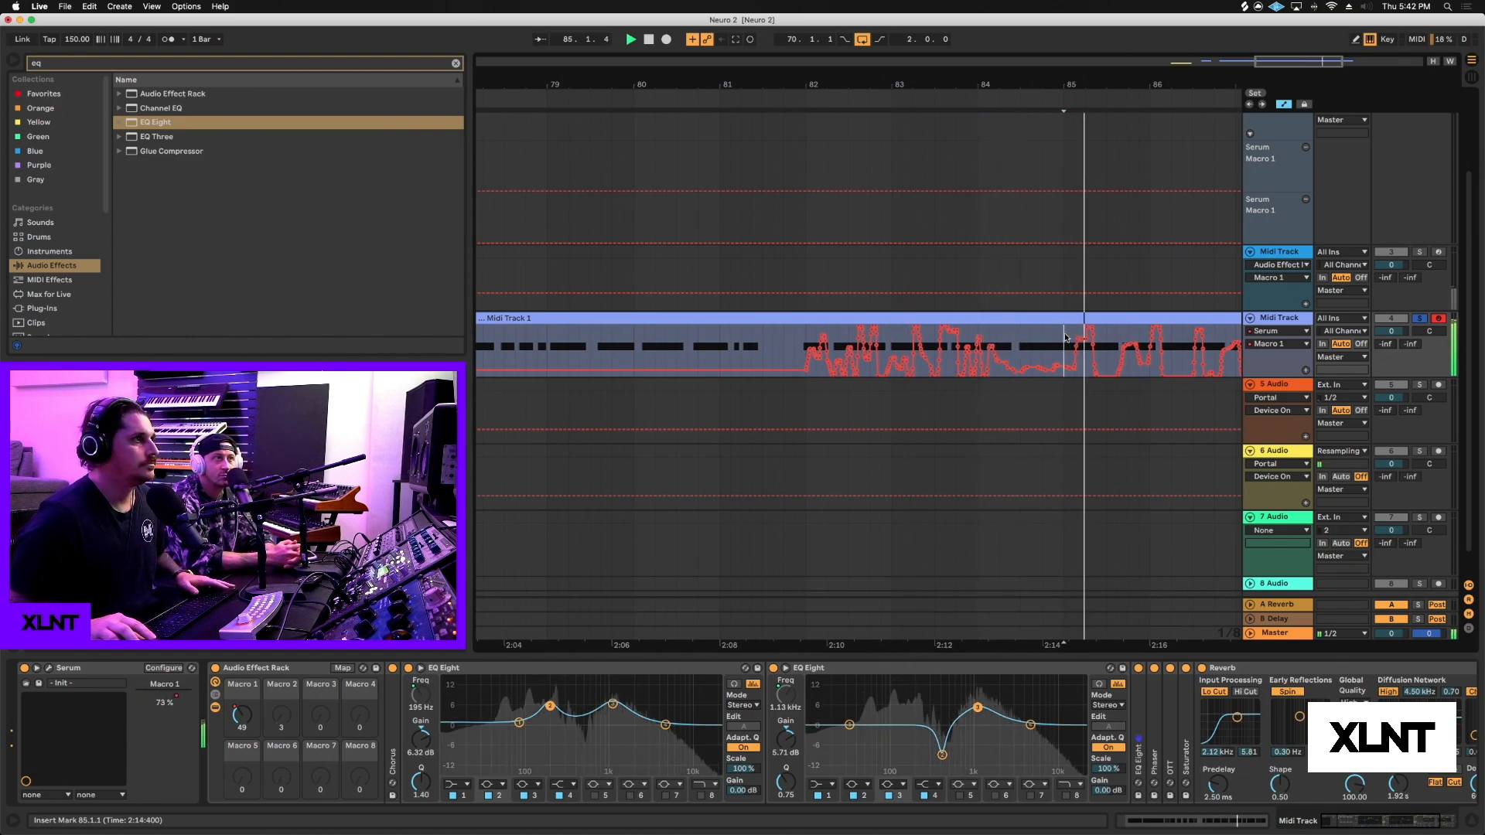
Step: Audition the take repeatedly from 85.3.3 to judge the Serum Macro 1 movement into bar 86
click(1118, 335)
key(space)
key(space)
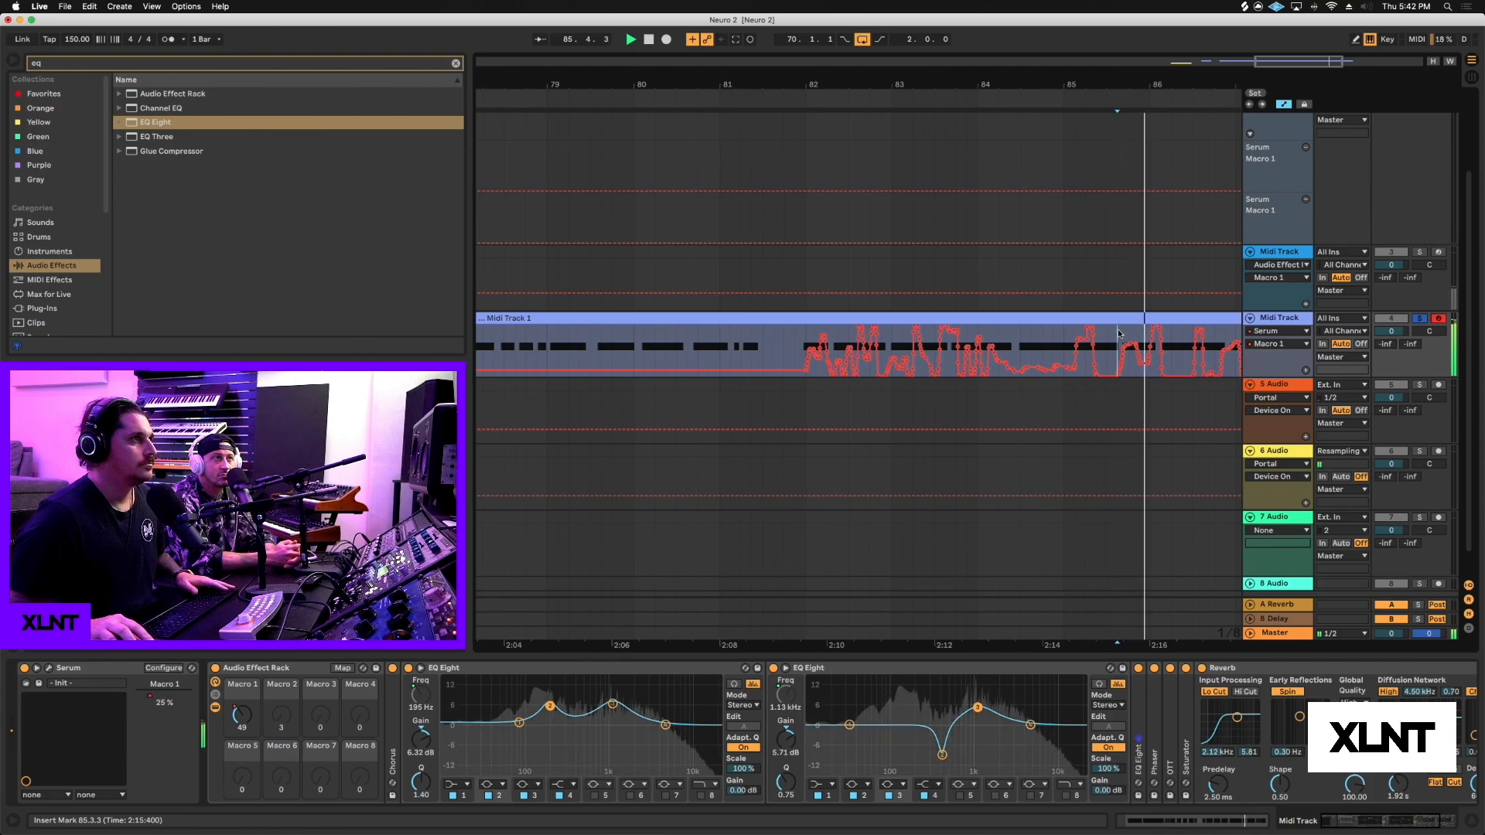
key(space)
key(space)
scroll(1118, 334, down, 1)
key(space)
key(space)
scroll(1118, 333, right, 3)
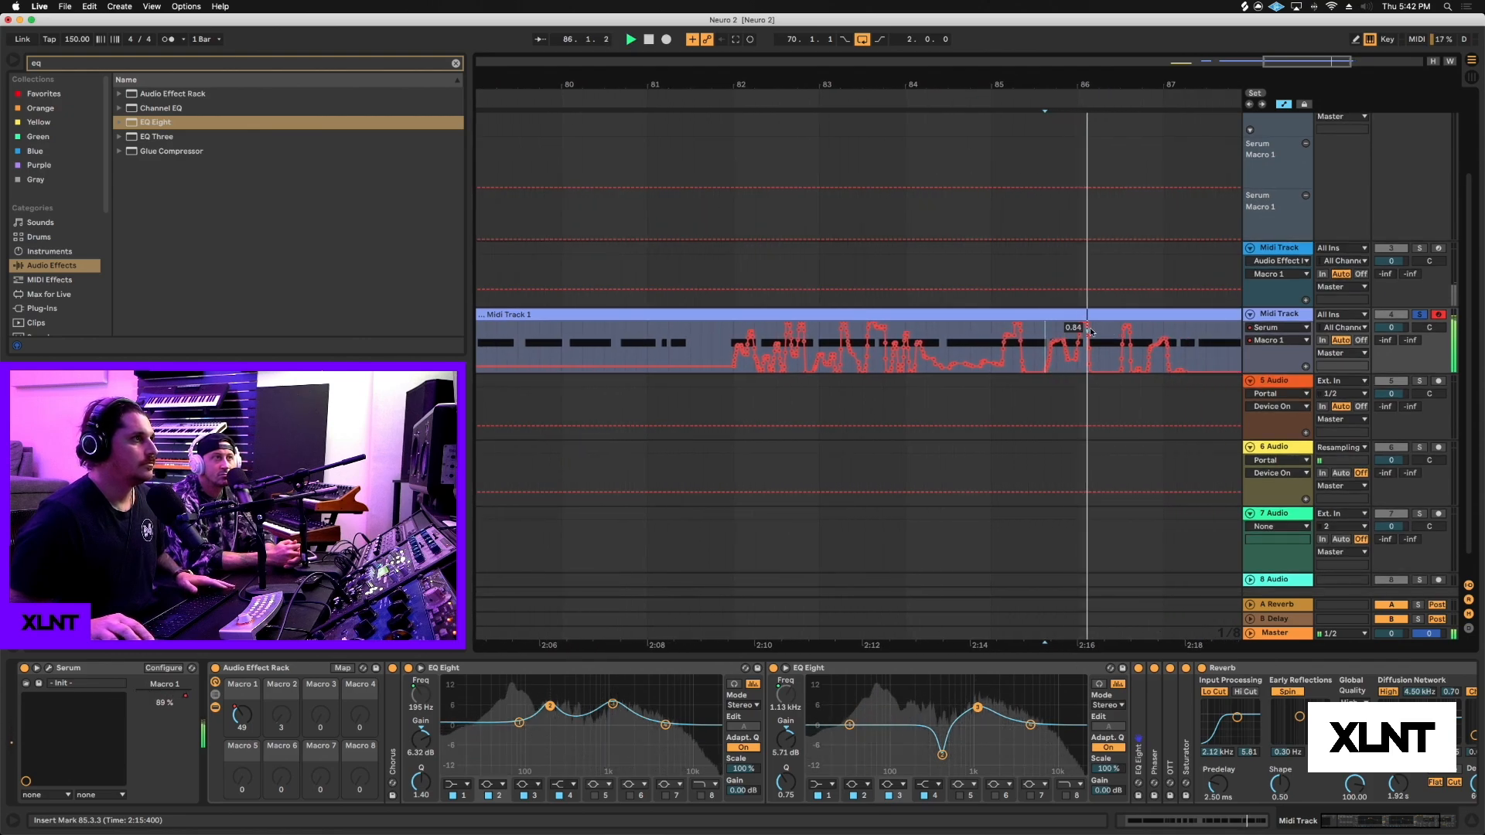
key(space)
Step: Delete the Serum Macro 1 automation peak between 86.1.1 and 86.1.4
drag(1080, 326, 1080, 364)
scroll(1087, 275, down, 1)
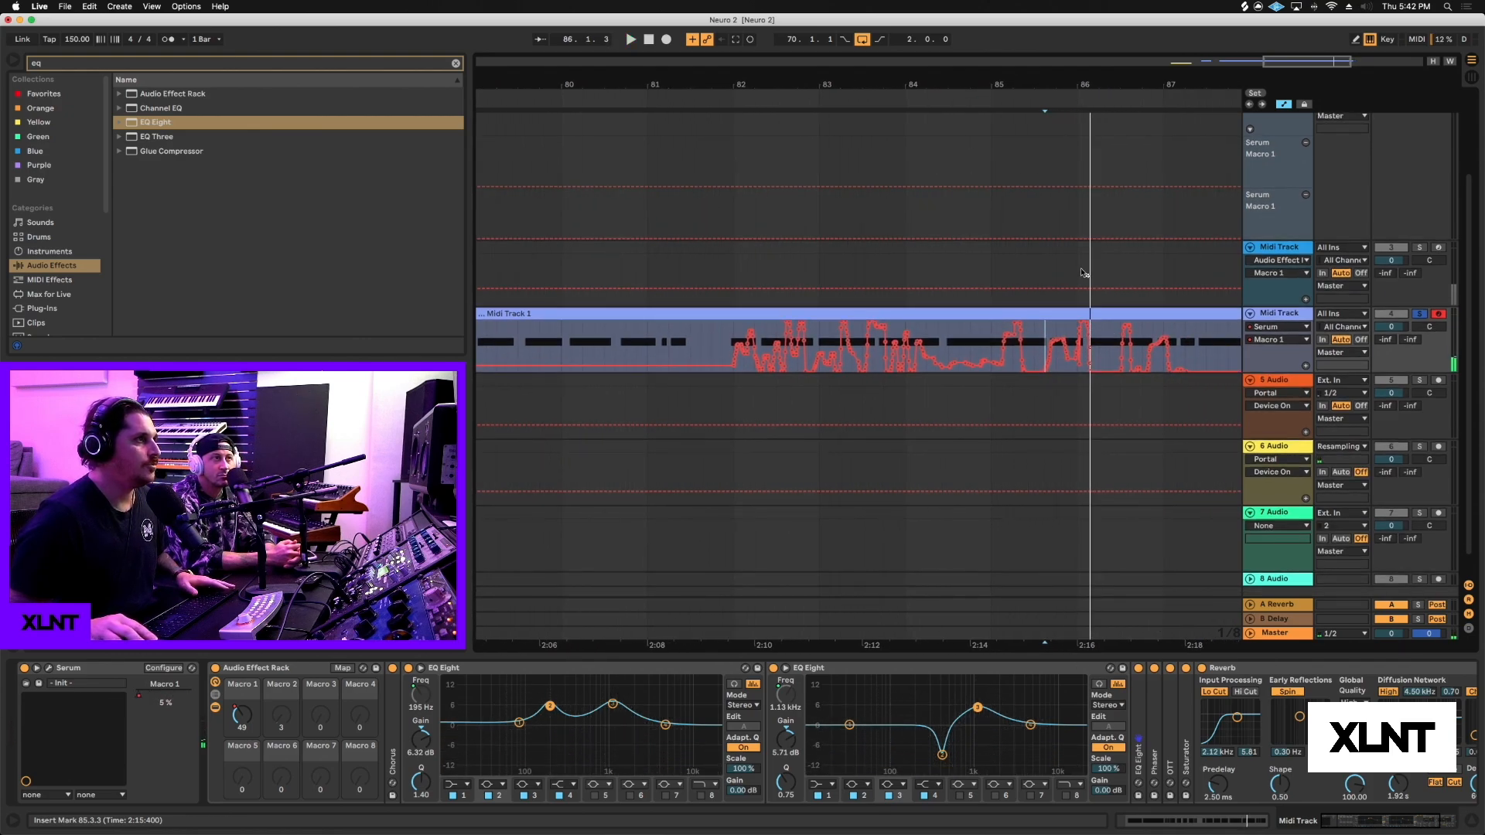
drag(1126, 84, 1126, 131)
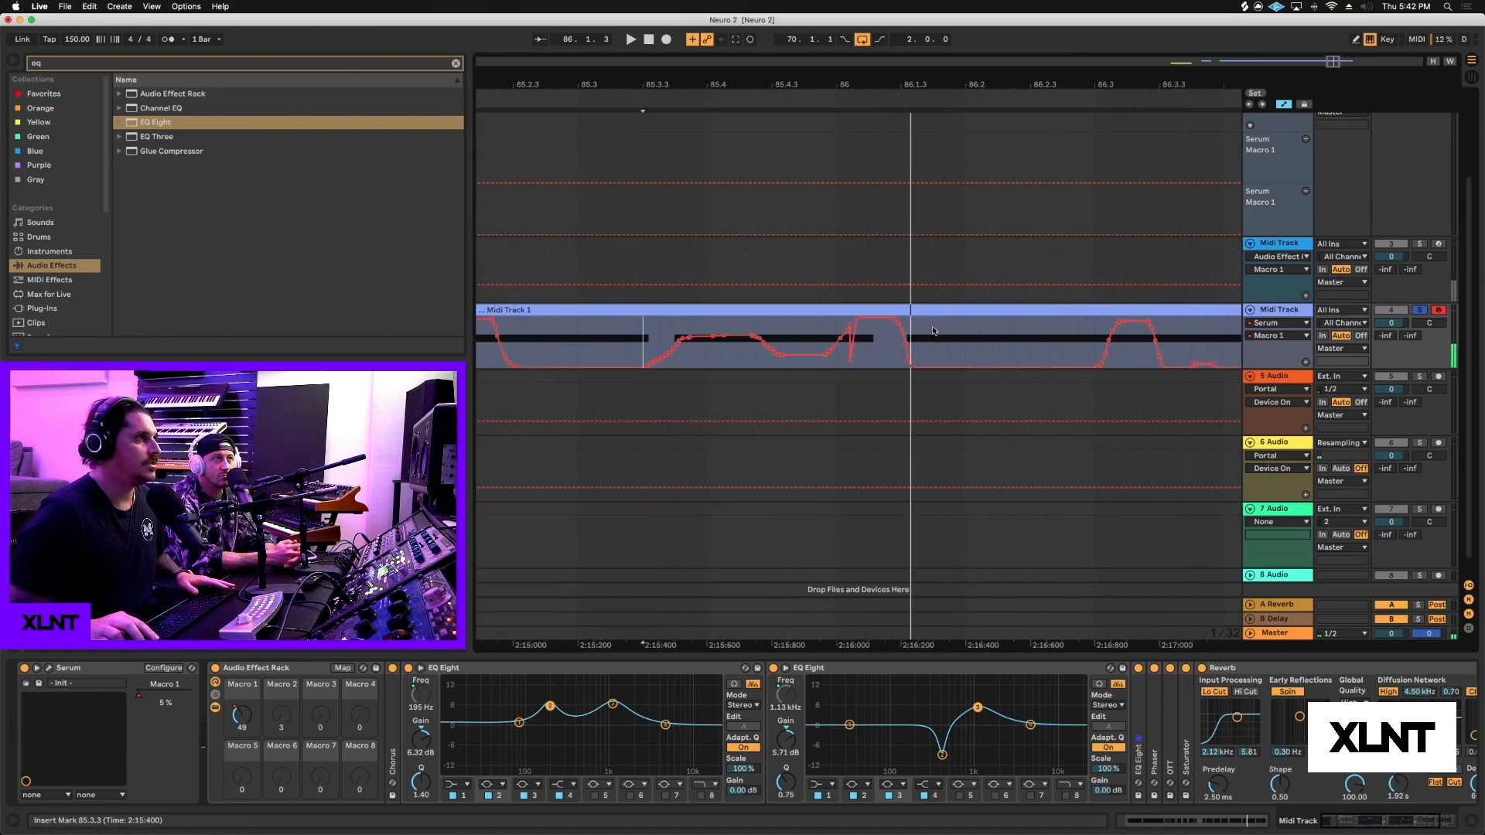
drag(933, 331, 836, 335)
key(Delete)
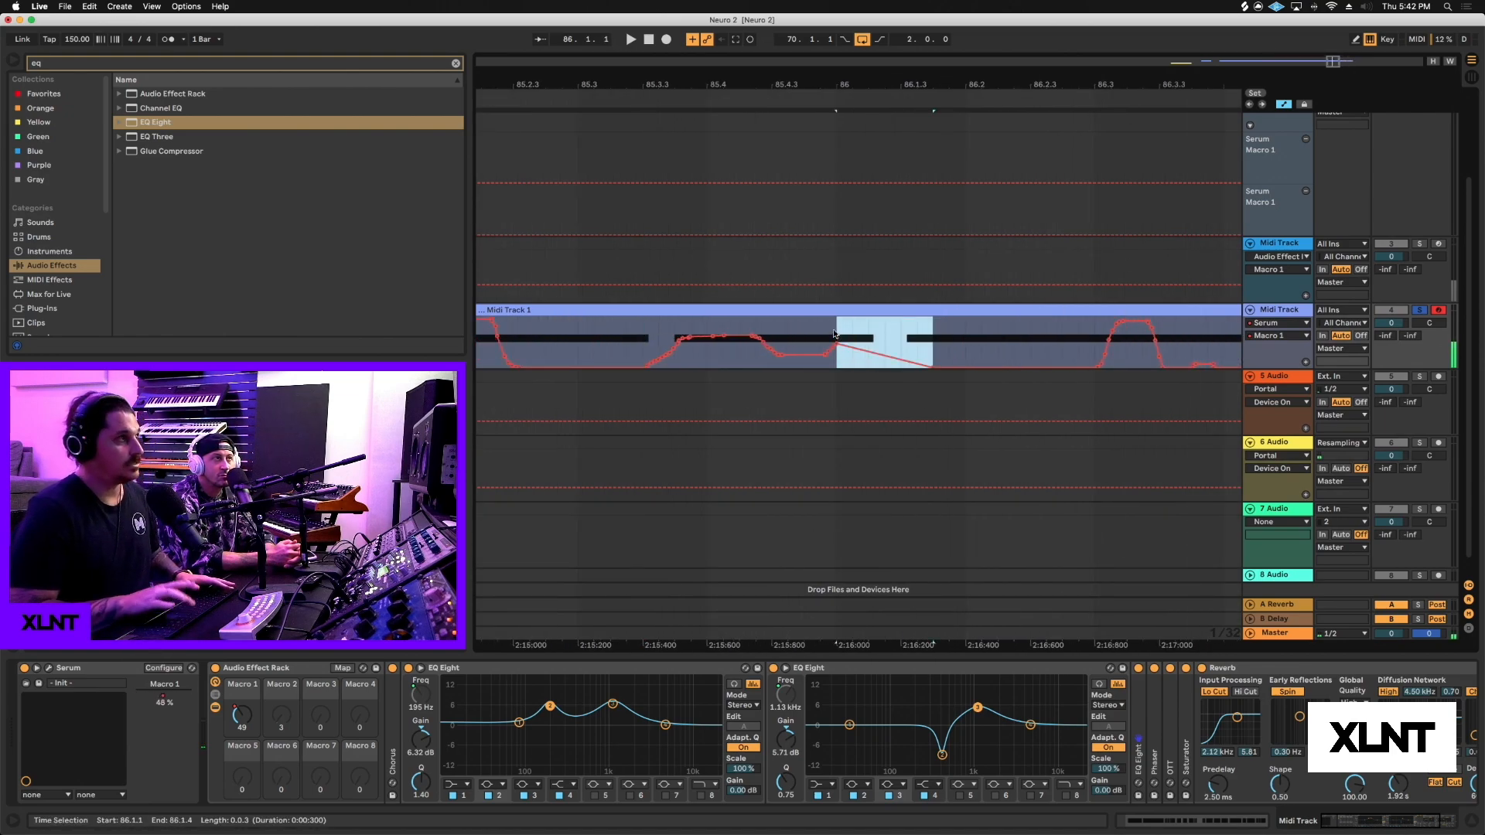
Step: Audition the edited take from 85.3.3 and 86.2.4 to check the Serum Macro 1 movement
key(space)
click(652, 323)
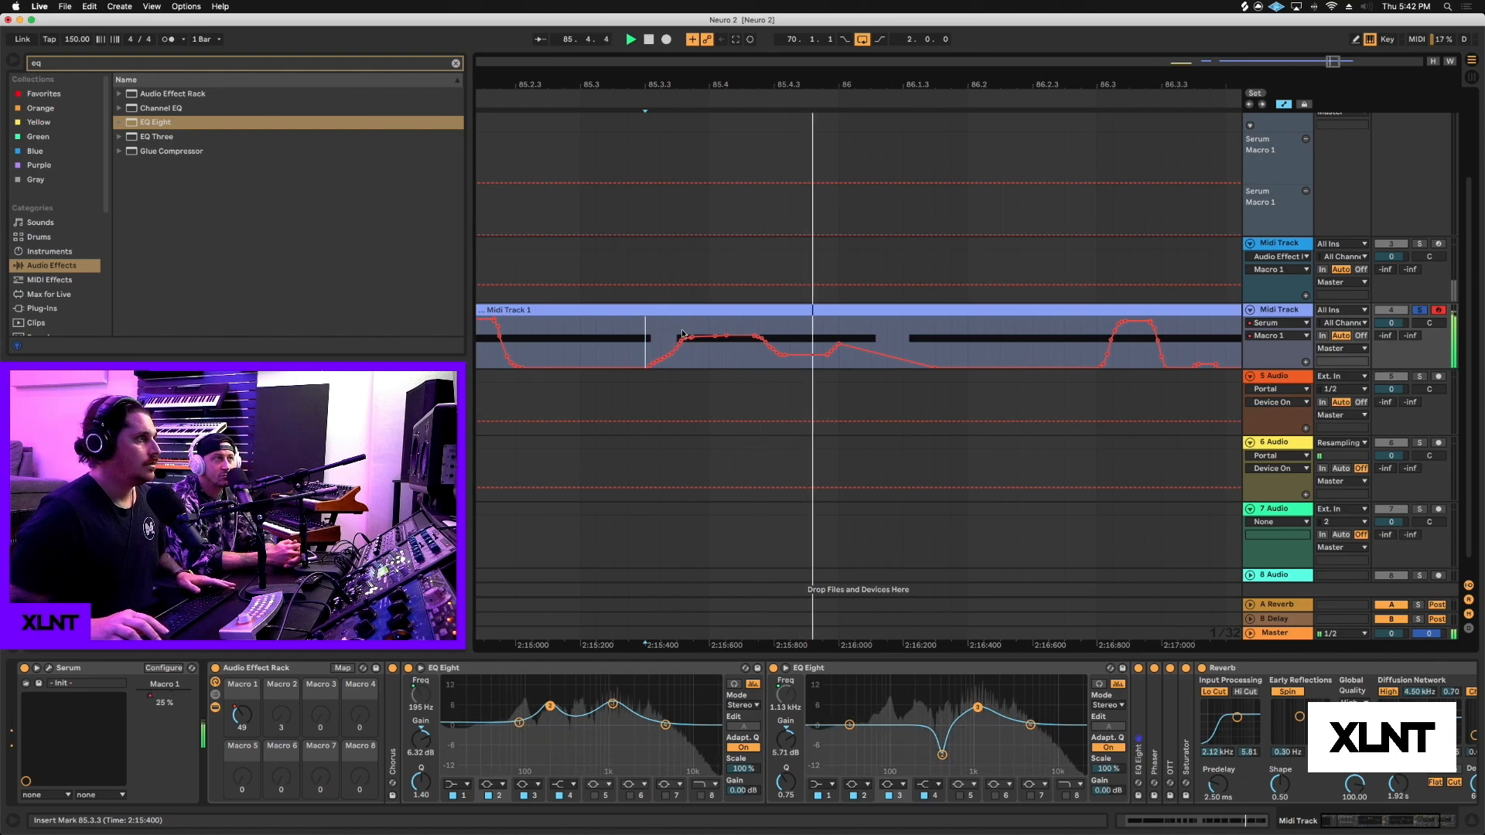
click(1008, 357)
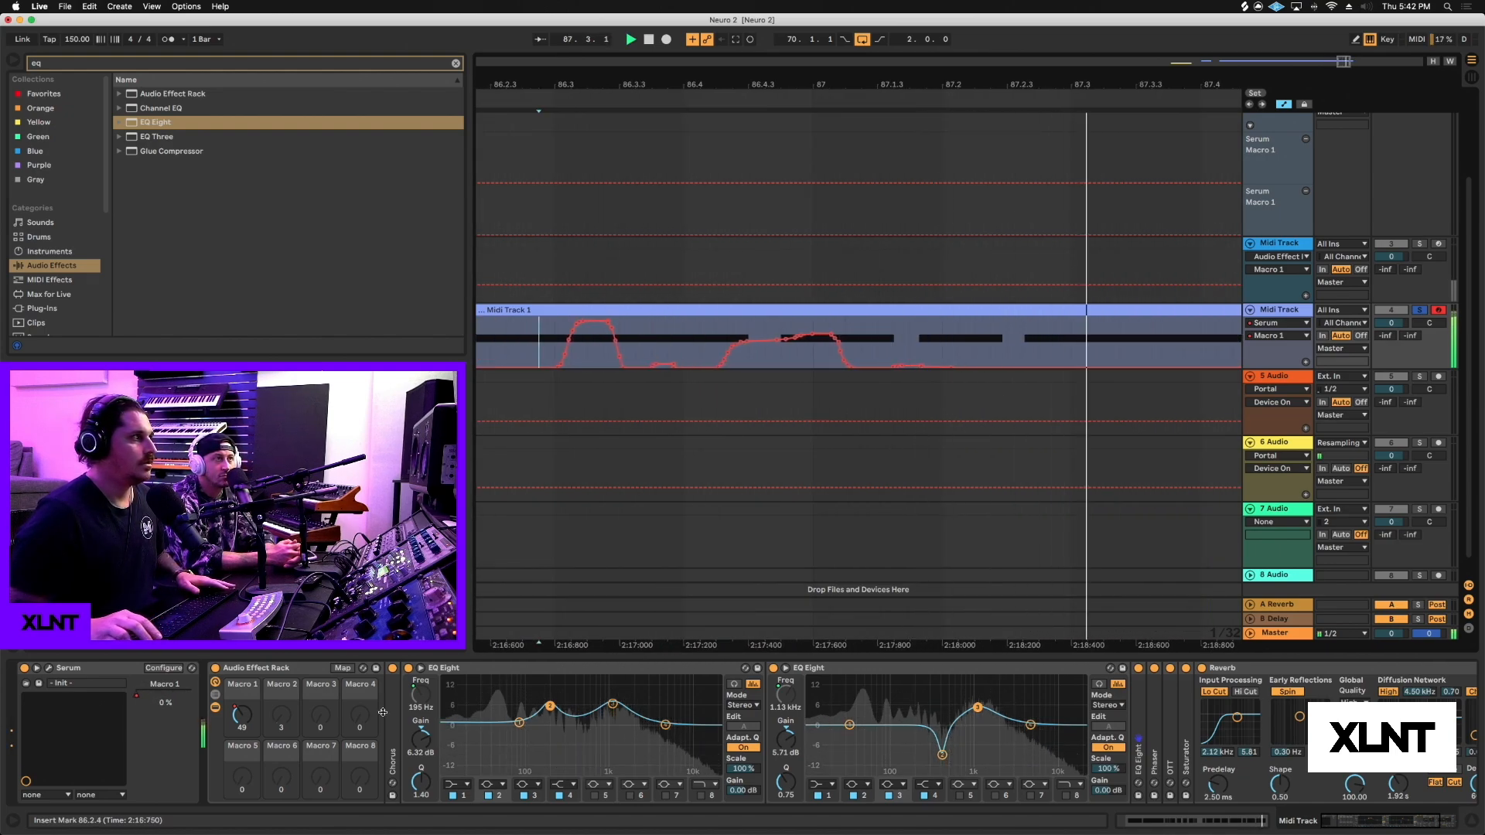
key(space)
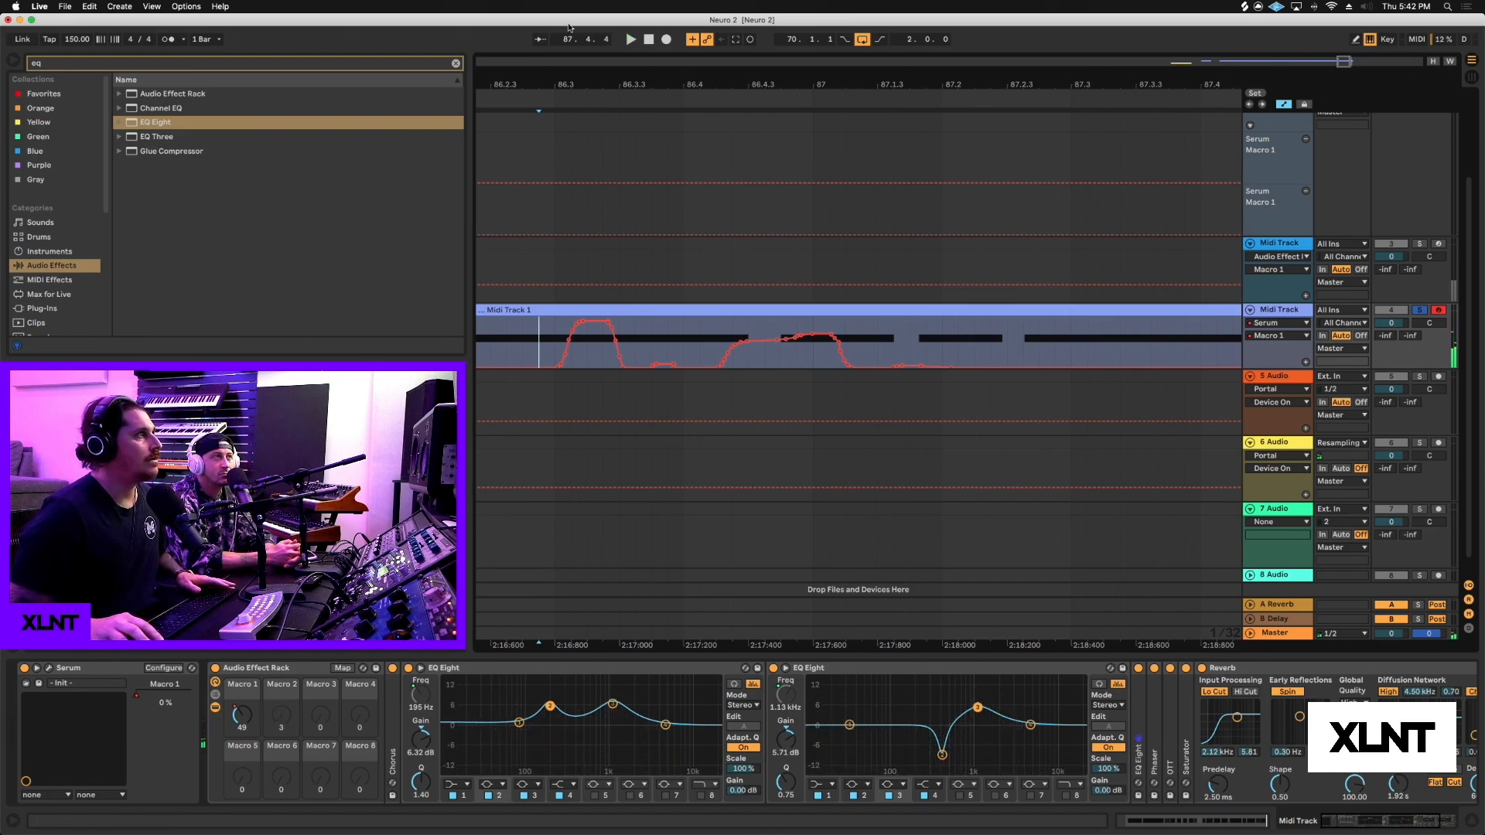
Step: Resample the one-bar MIDI clip at 73.1.1 onto the 6 Audio track as a new audio recording
drag(648, 76, 978, 76)
scroll(1005, 329, left, 5)
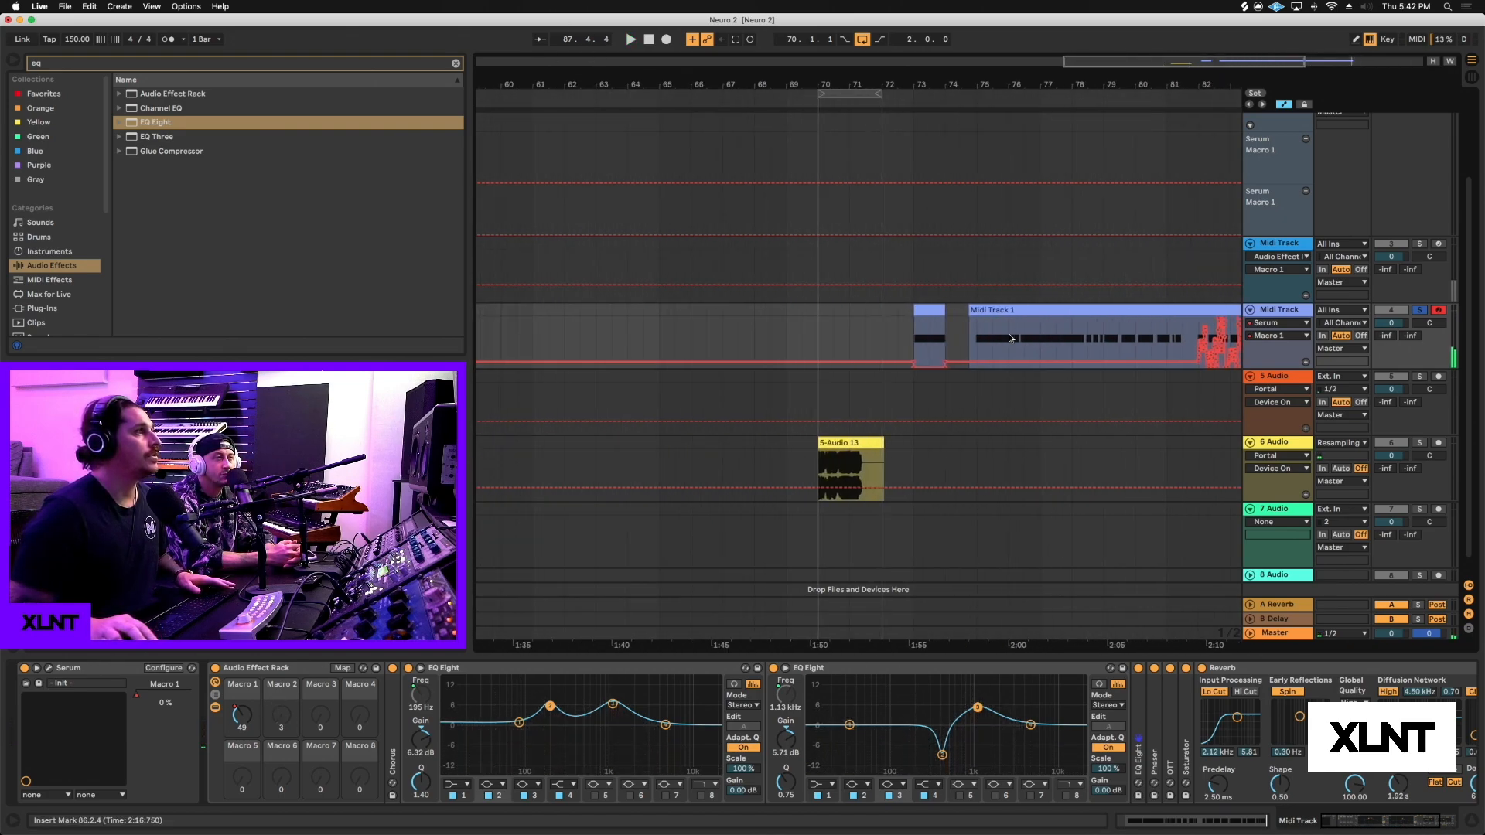
scroll(1009, 334, right, 2)
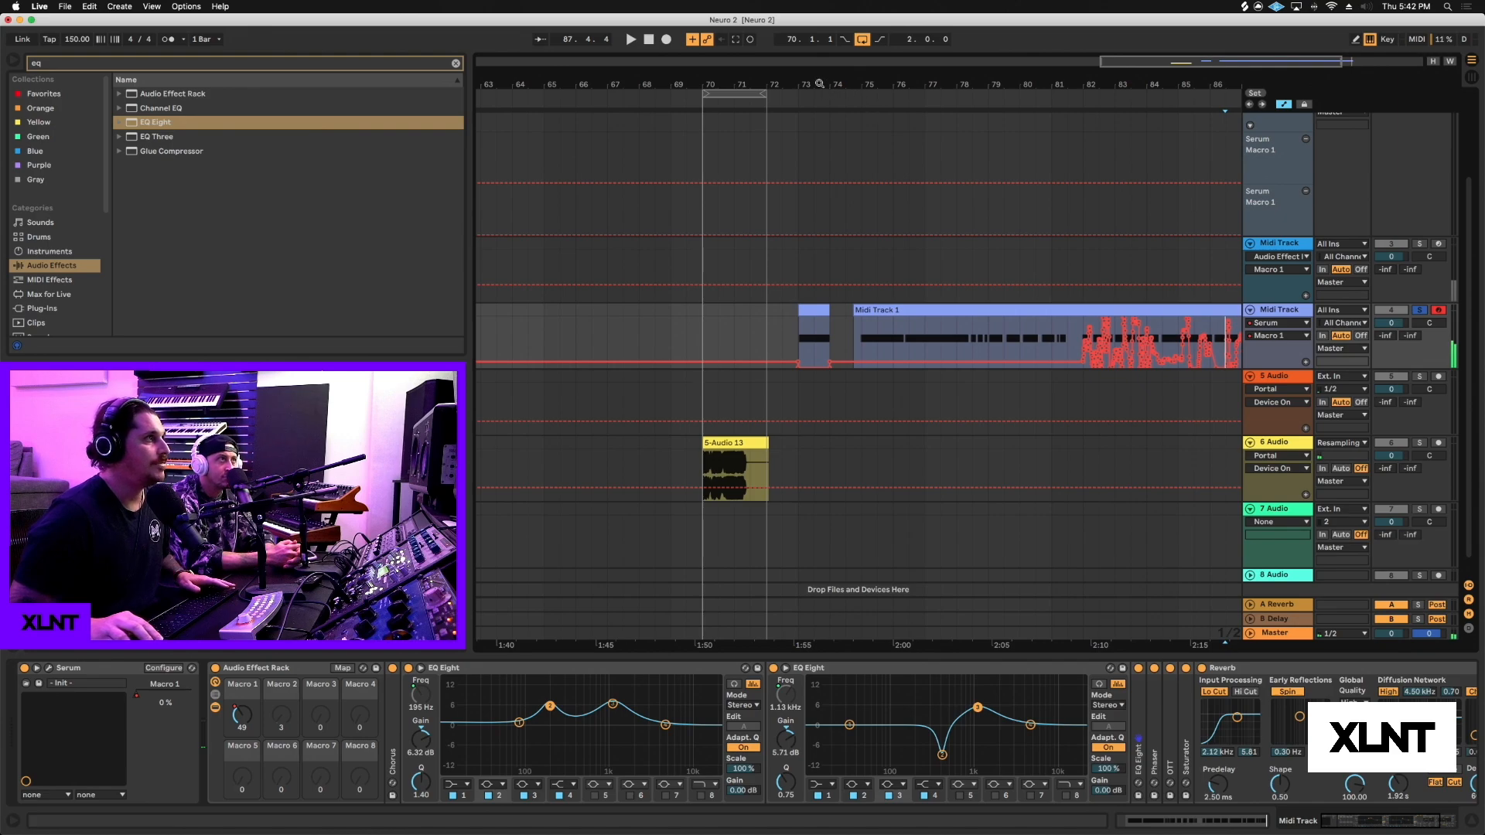
drag(819, 84, 849, 163)
click(800, 310)
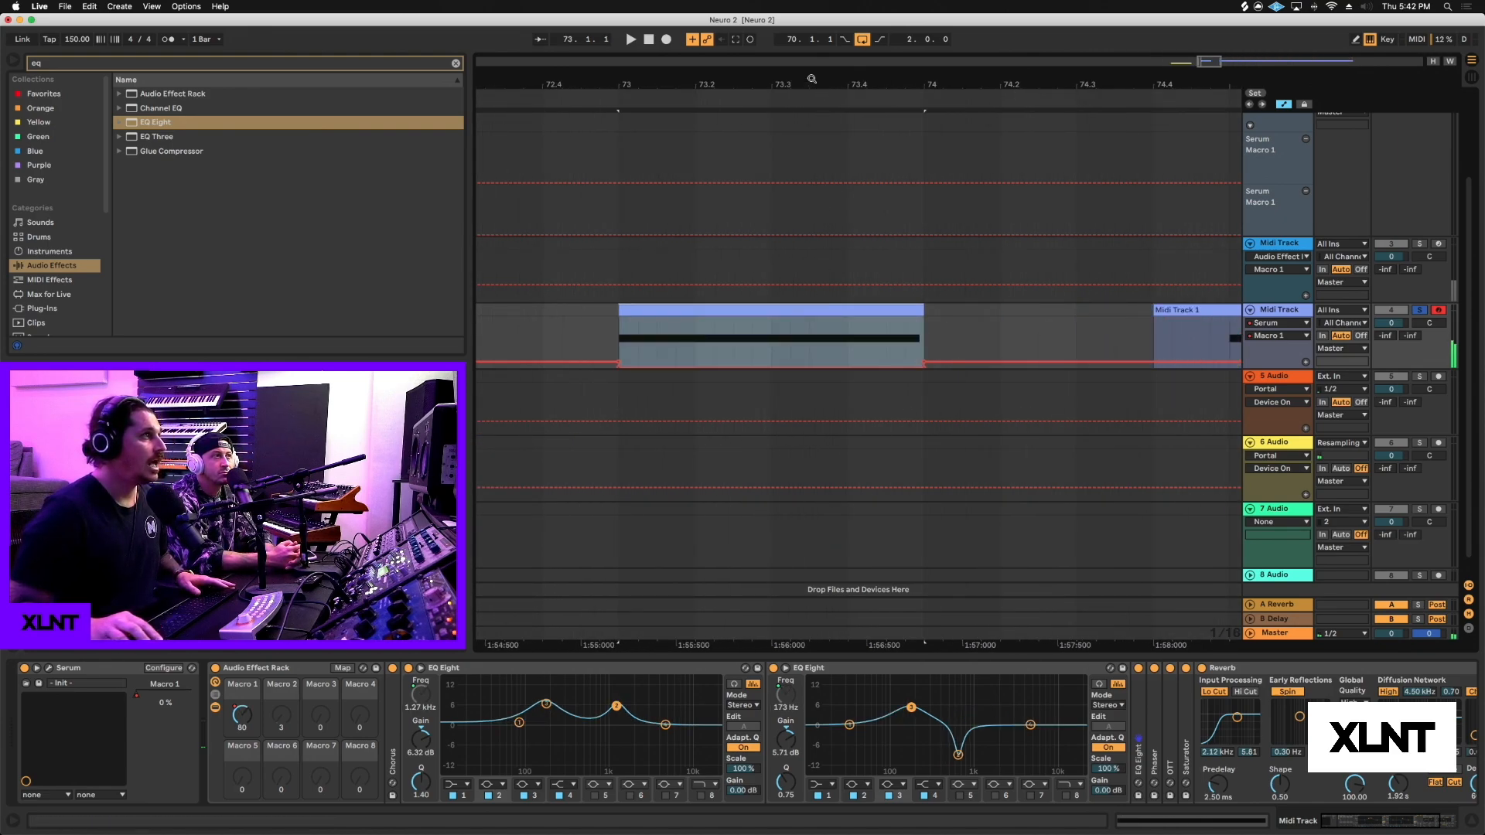
drag(812, 79, 812, 19)
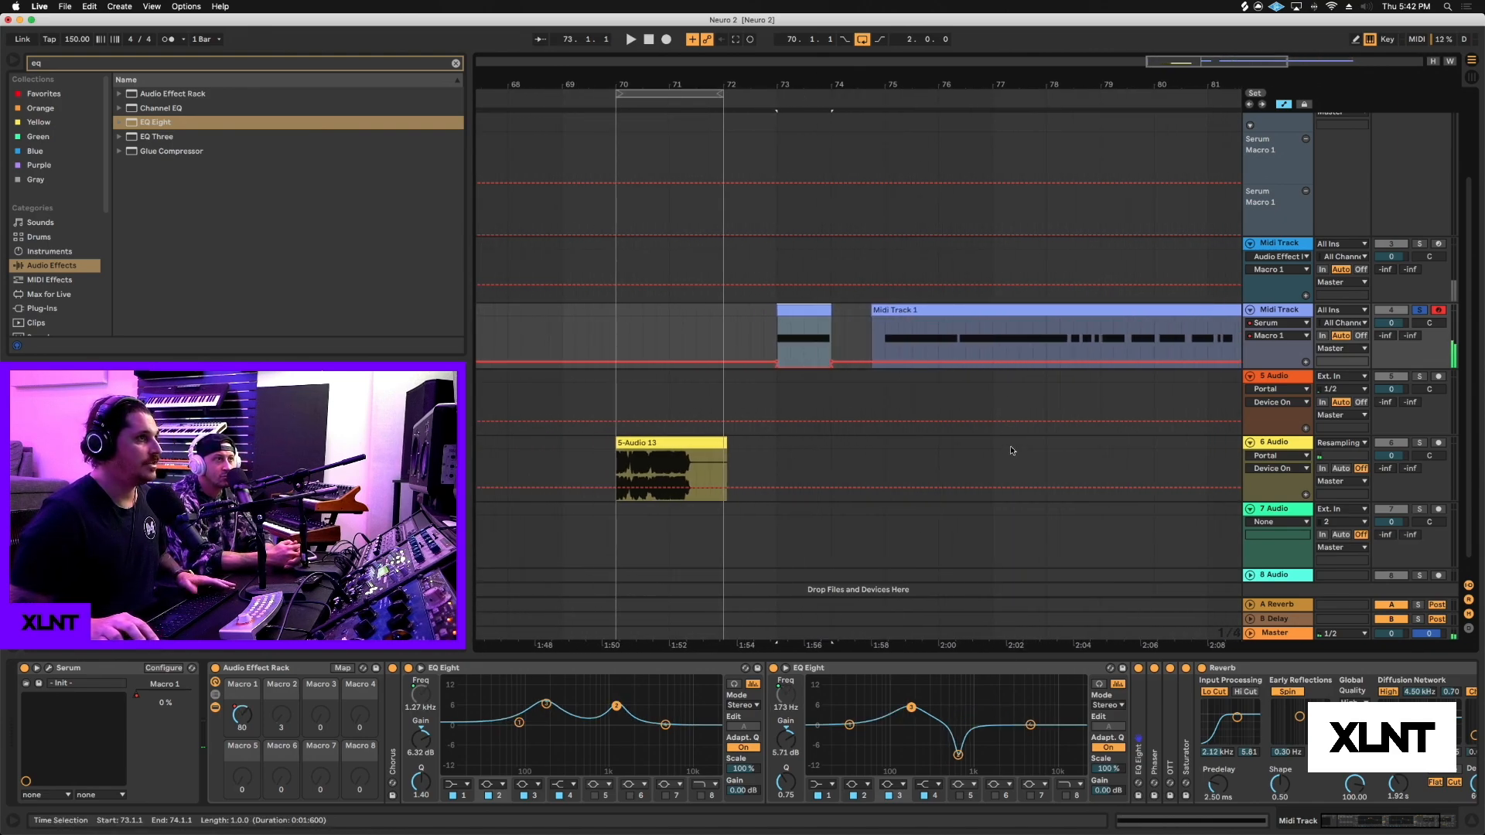
key(space)
click(1437, 443)
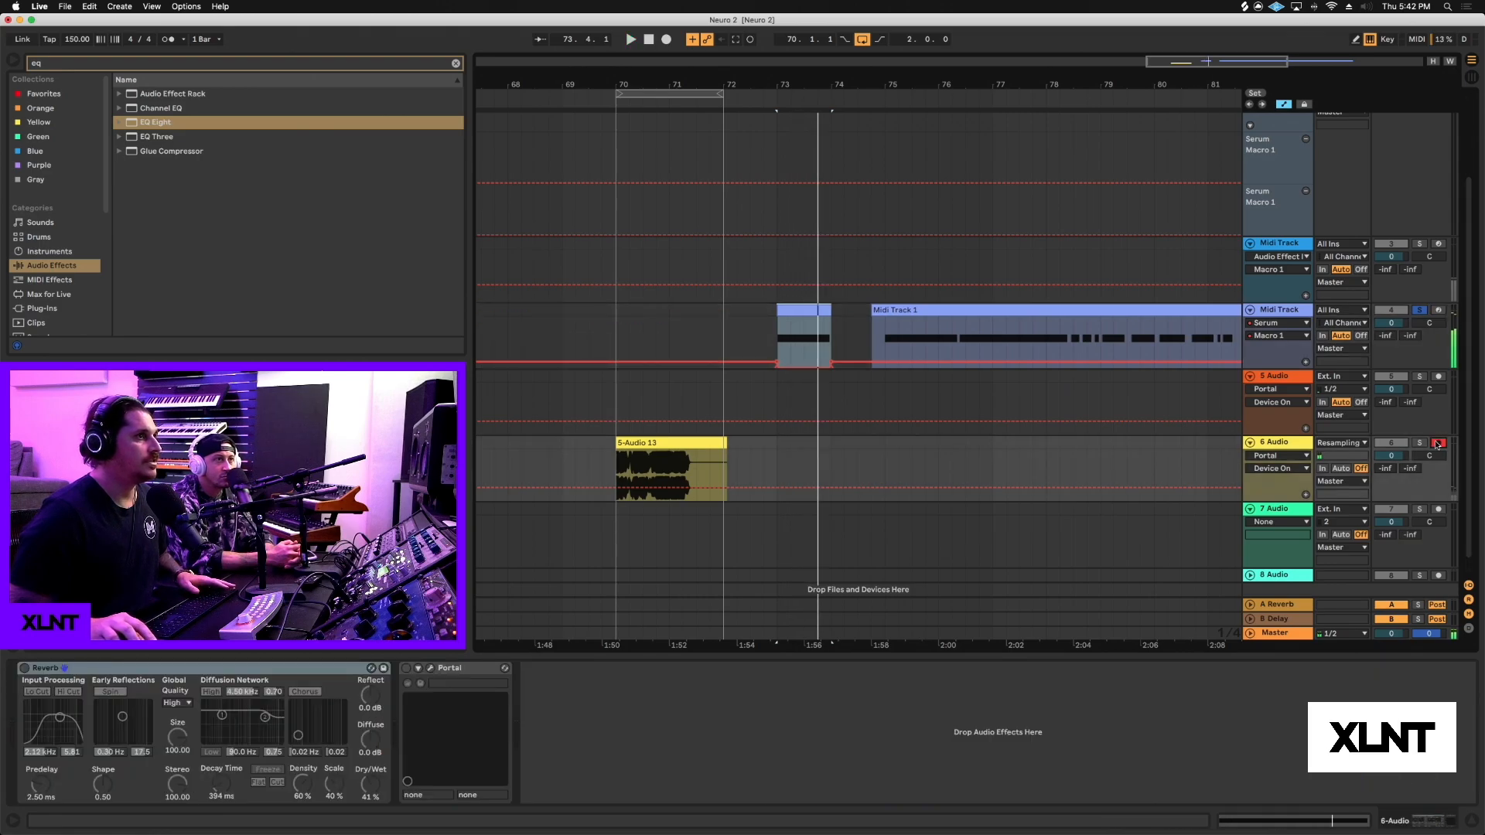
click(666, 39)
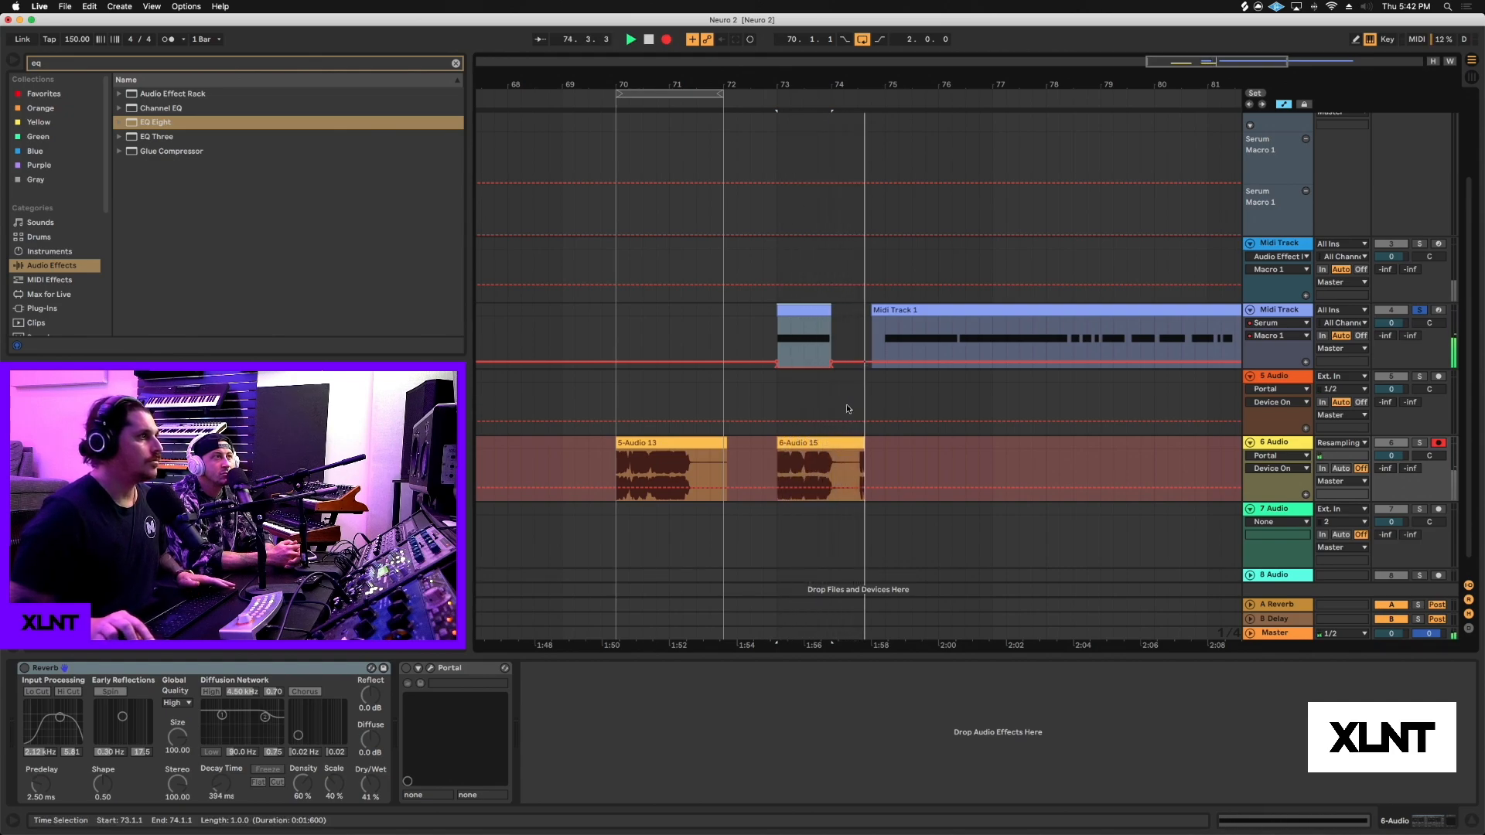
key(space)
Step: Shorten the newly resampled audio clip at 73.1.1 so that it ends at 74.4.2
click(806, 444)
click(806, 443)
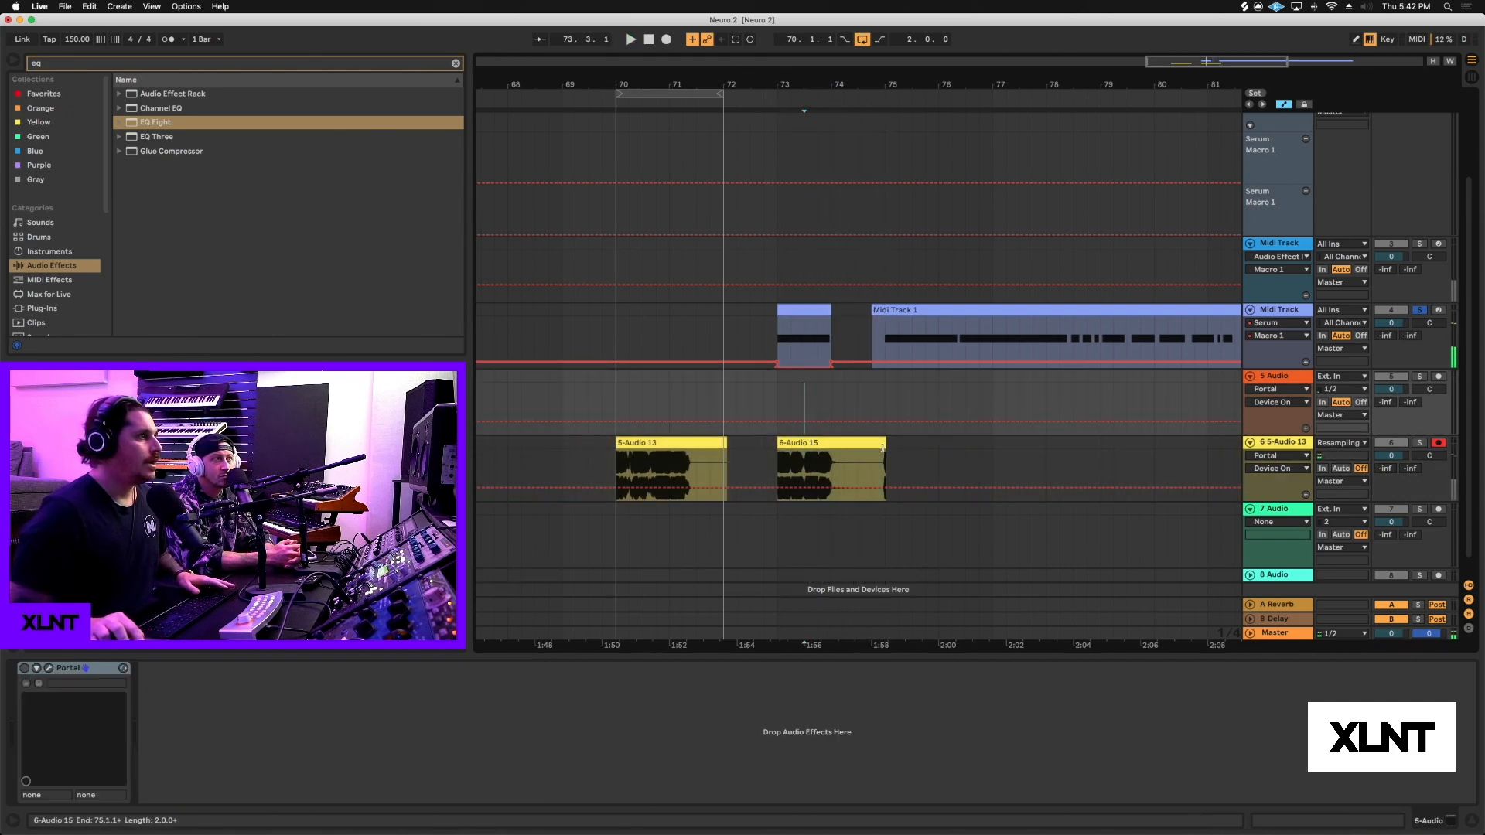
drag(883, 449, 871, 442)
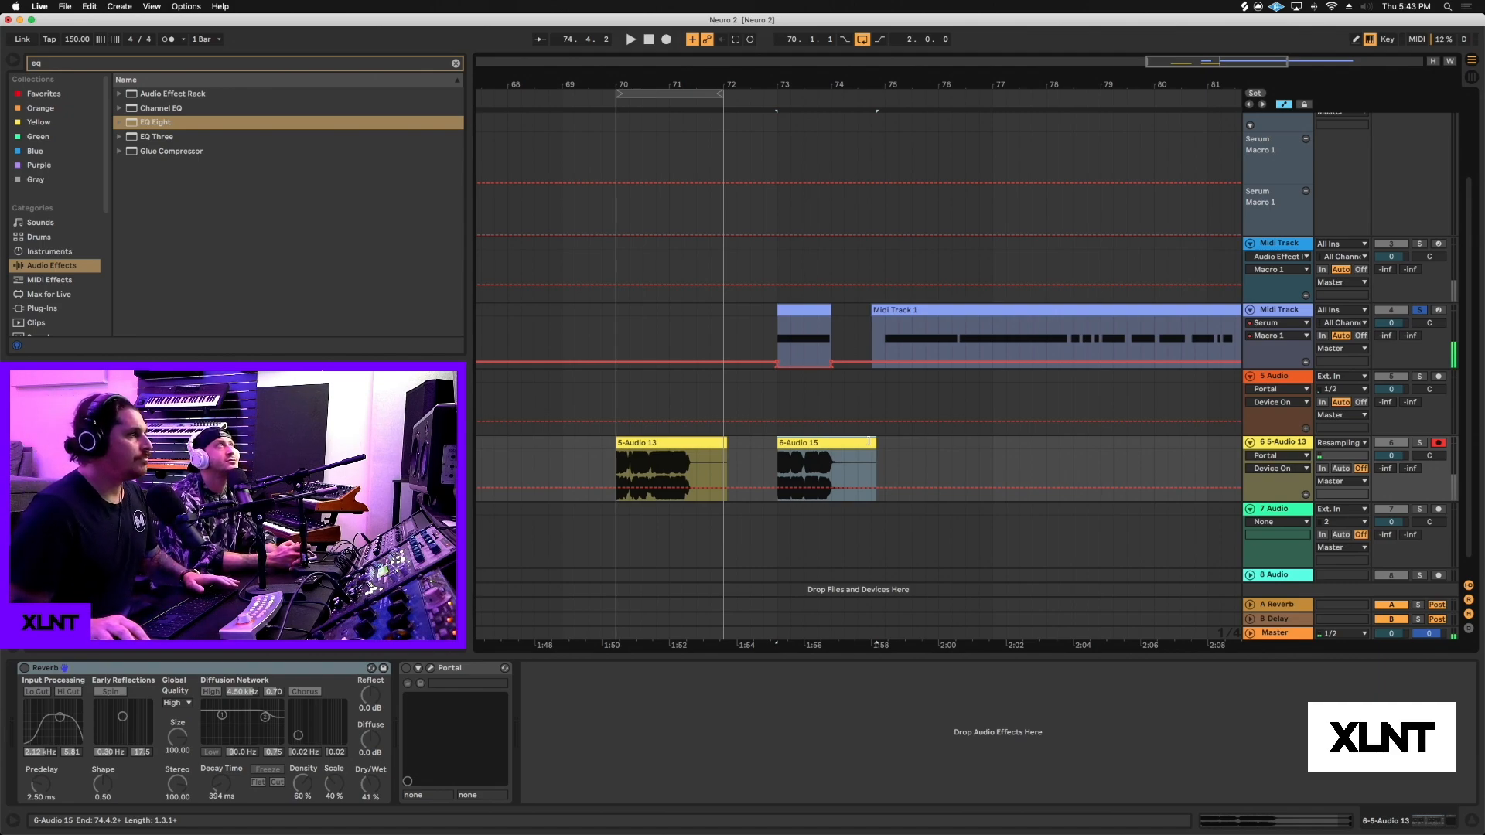
Step: Activate Portal on the resampling track, open its window, and solo the track to audition the resampled clip
click(407, 668)
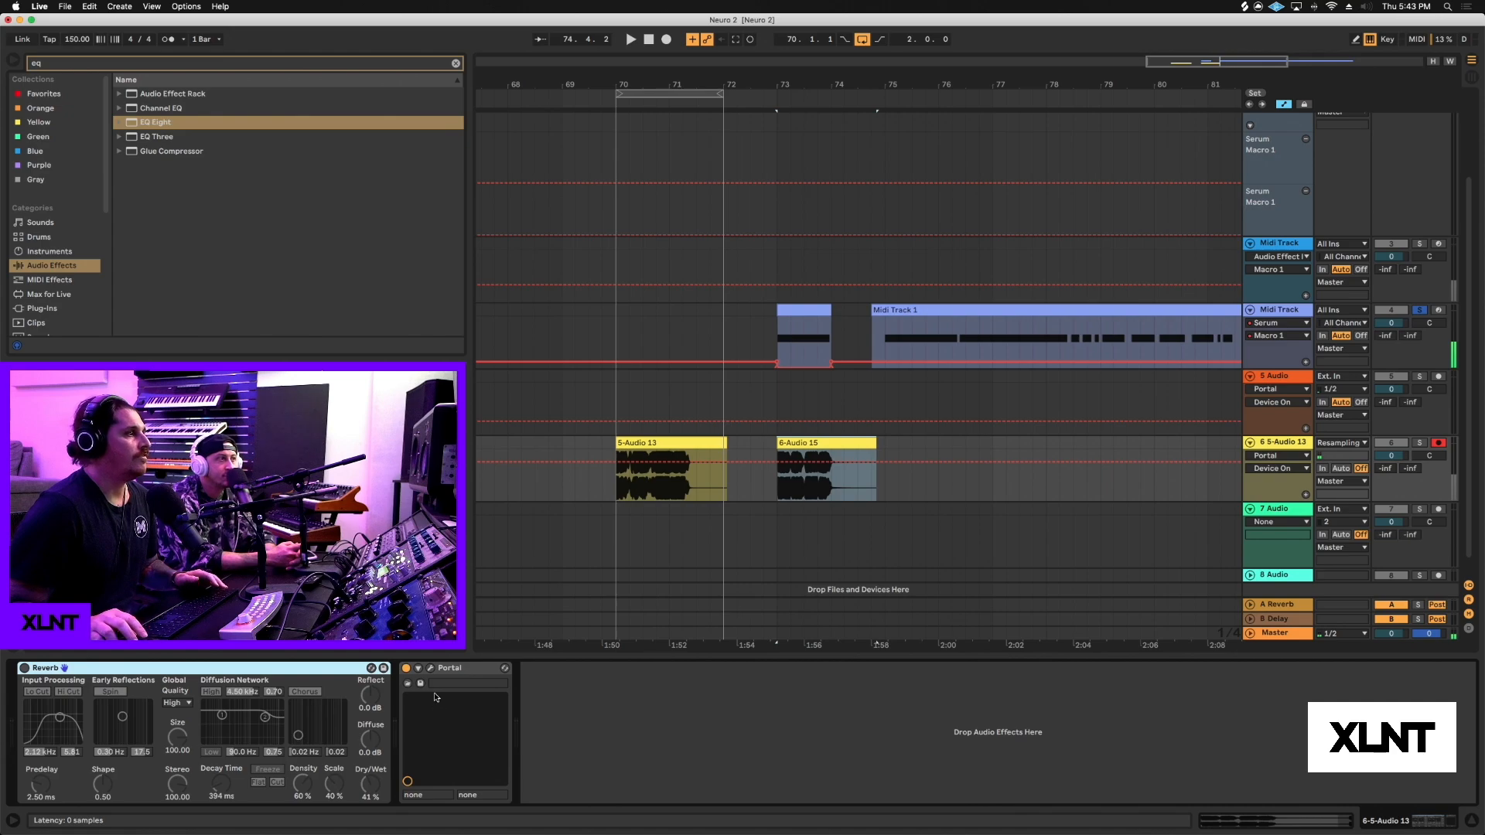
click(432, 667)
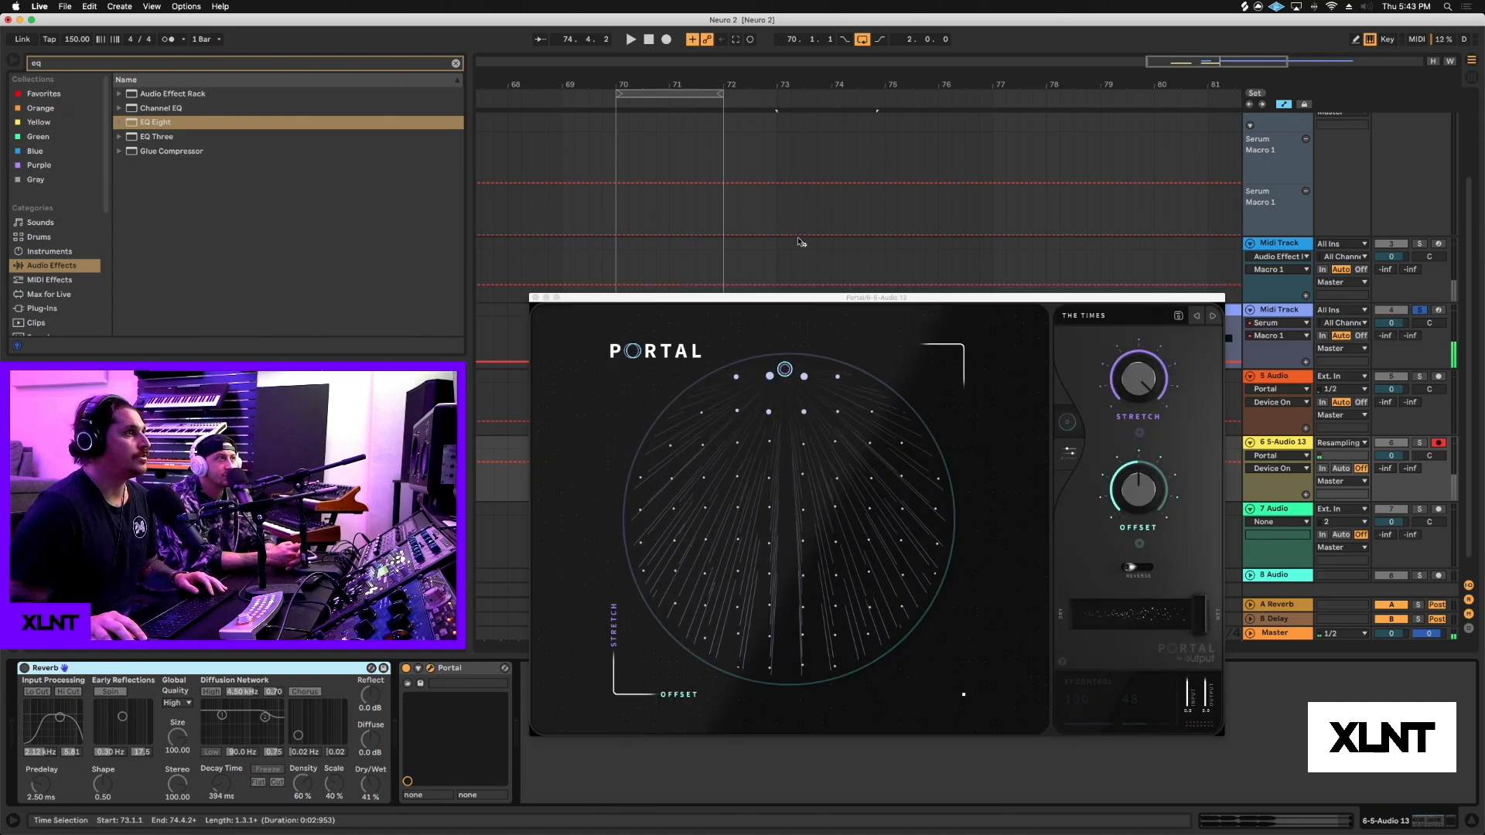
drag(818, 297, 738, 191)
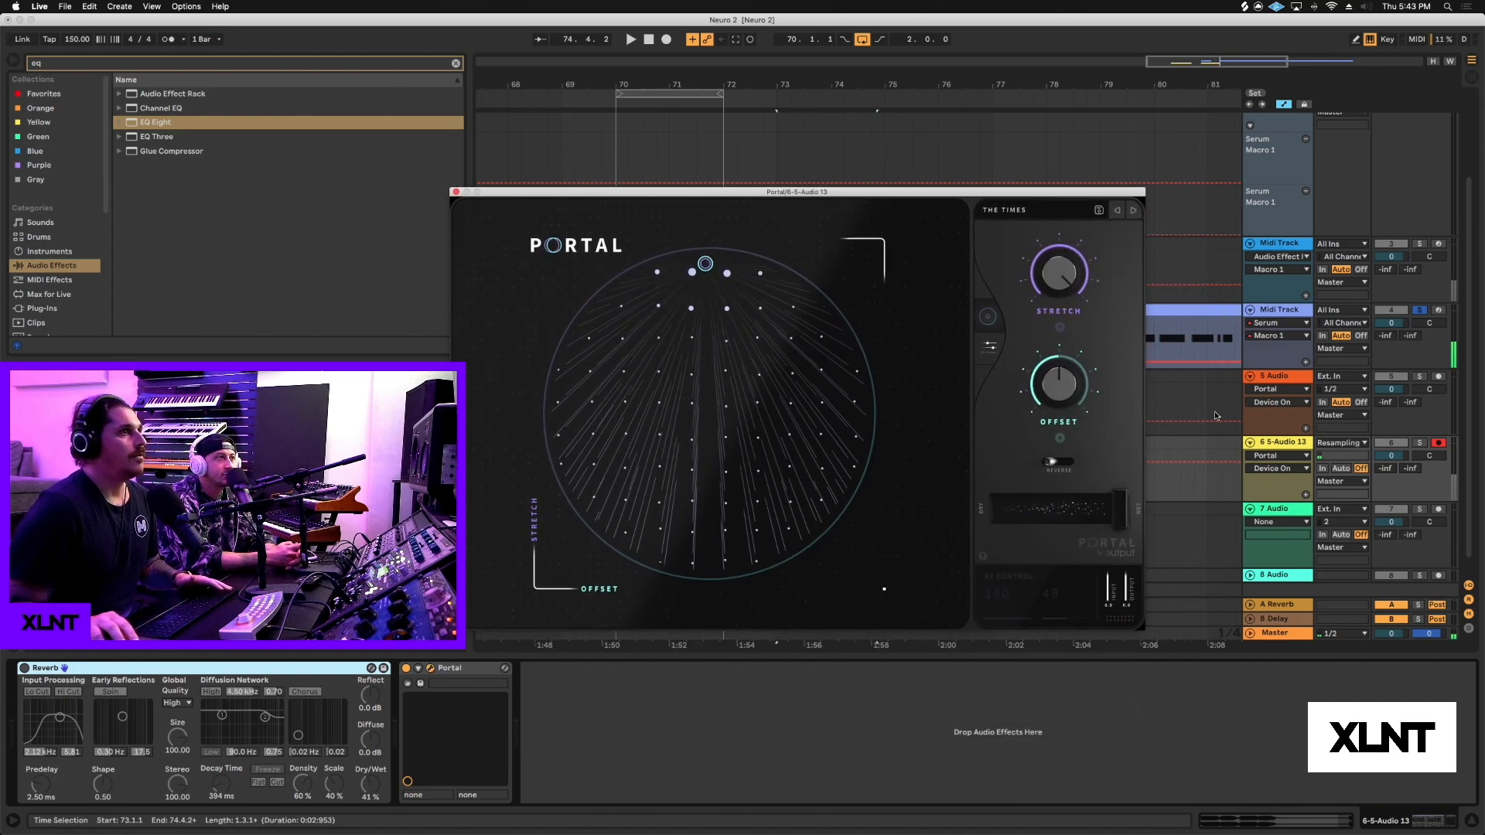
key(space)
click(1419, 443)
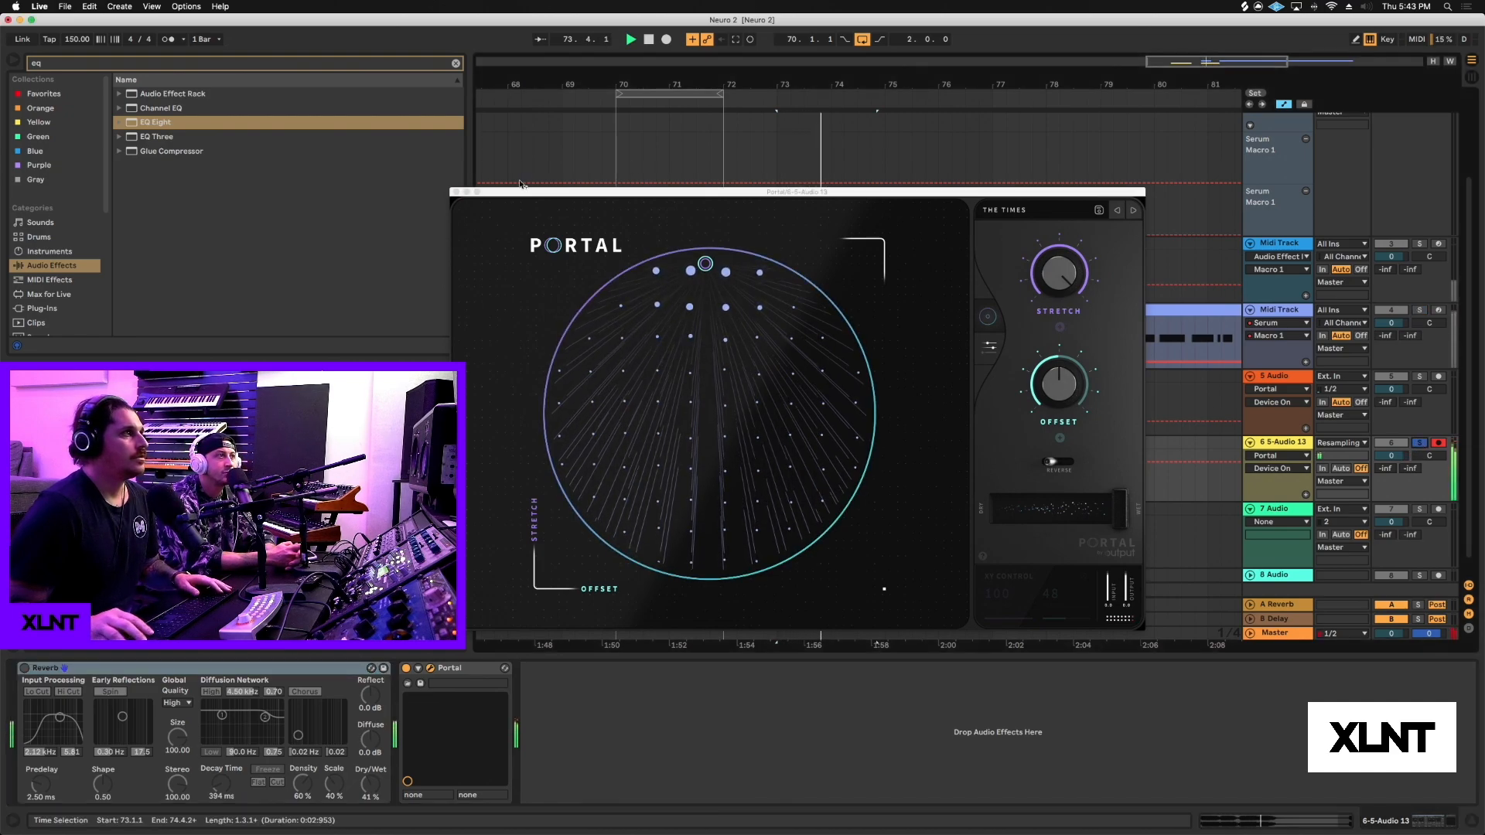
key(space)
Step: Hide the automation lanes in the arrangement and reopen the Portal window while auditioning the resampled clip
click(457, 192)
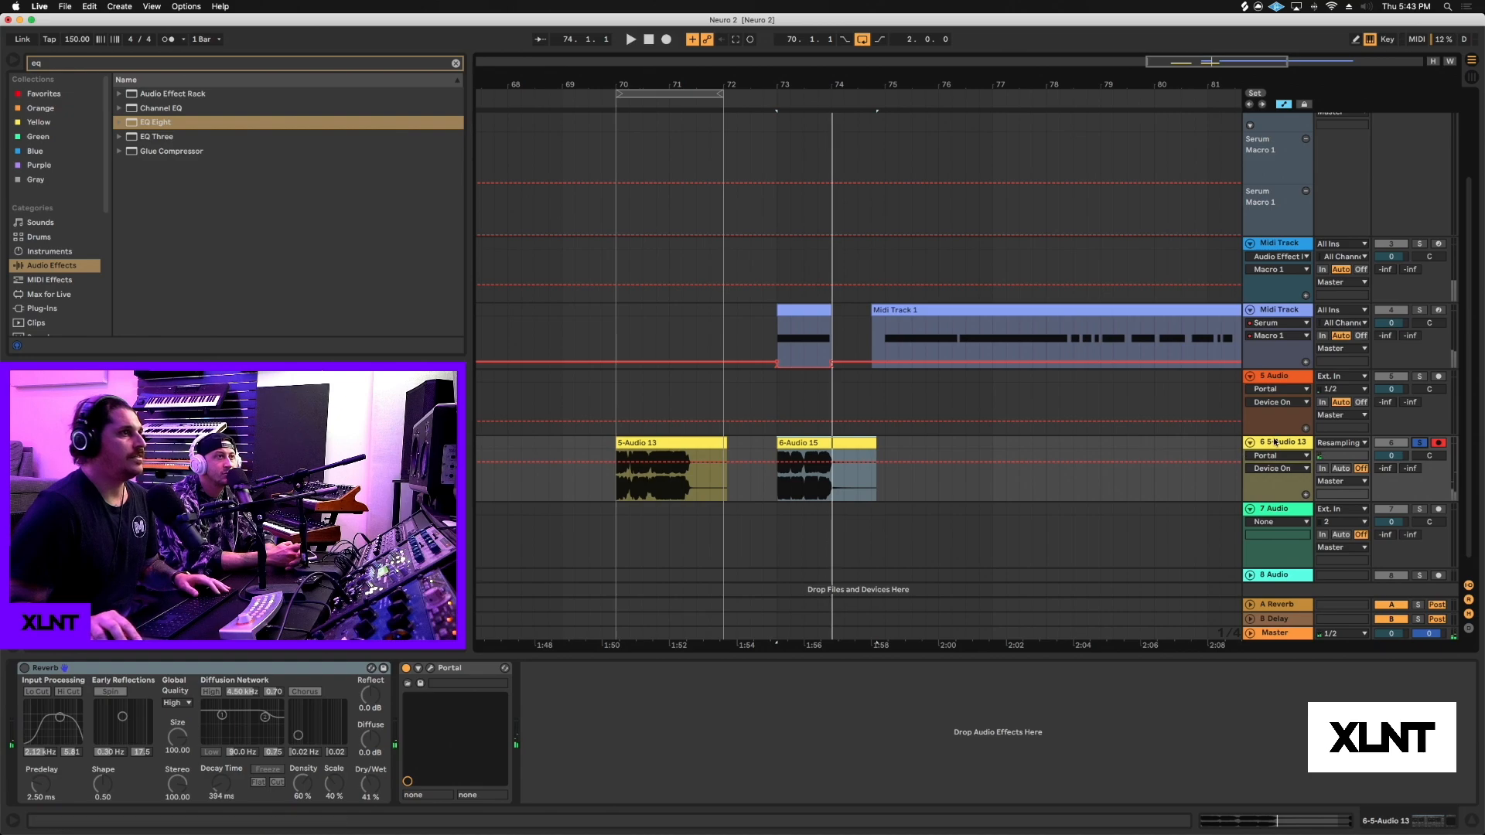
key(a)
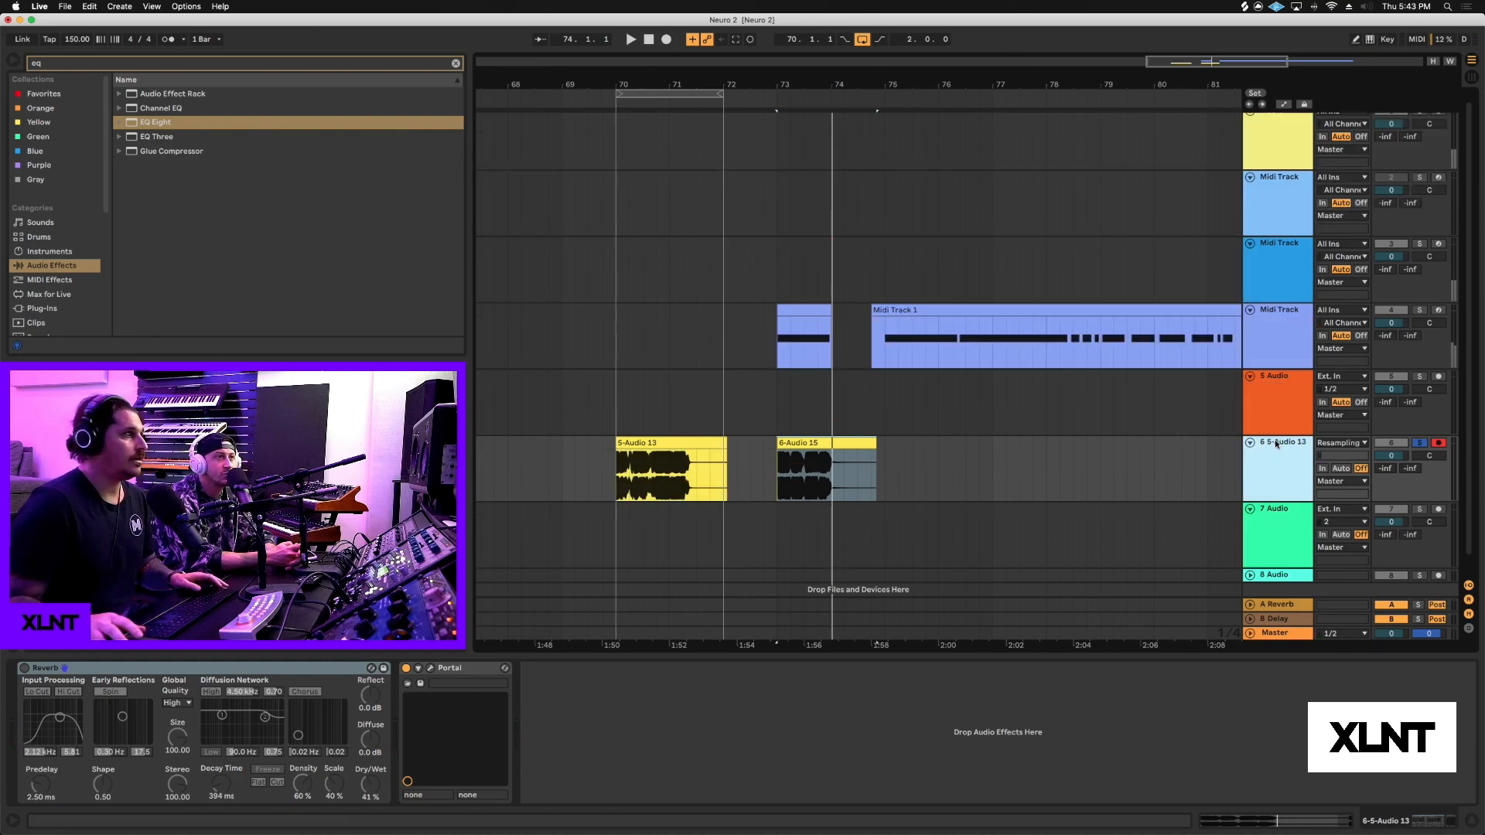
key(space)
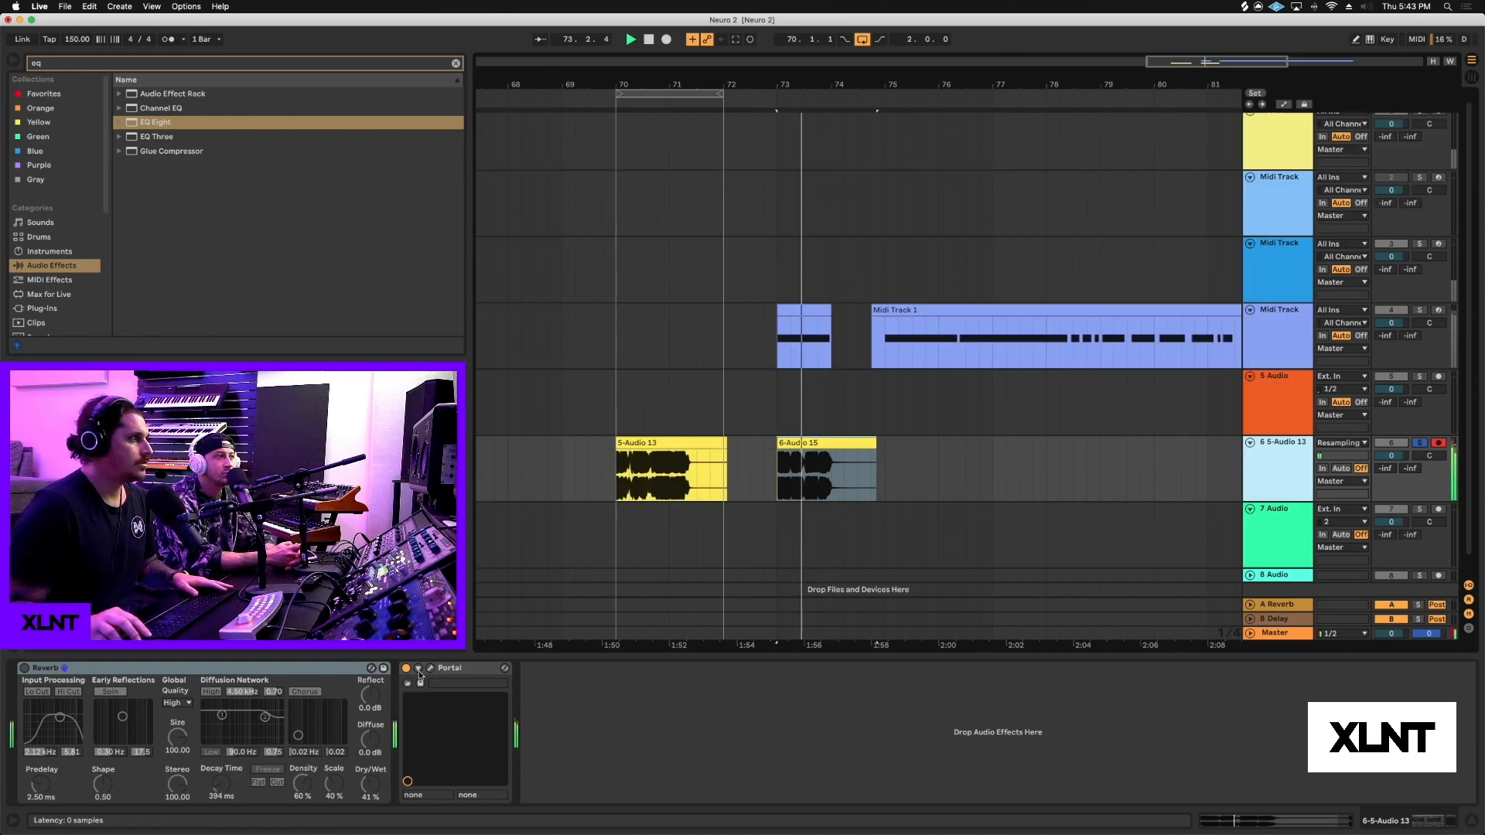
click(430, 668)
key(space)
click(430, 668)
click(430, 668)
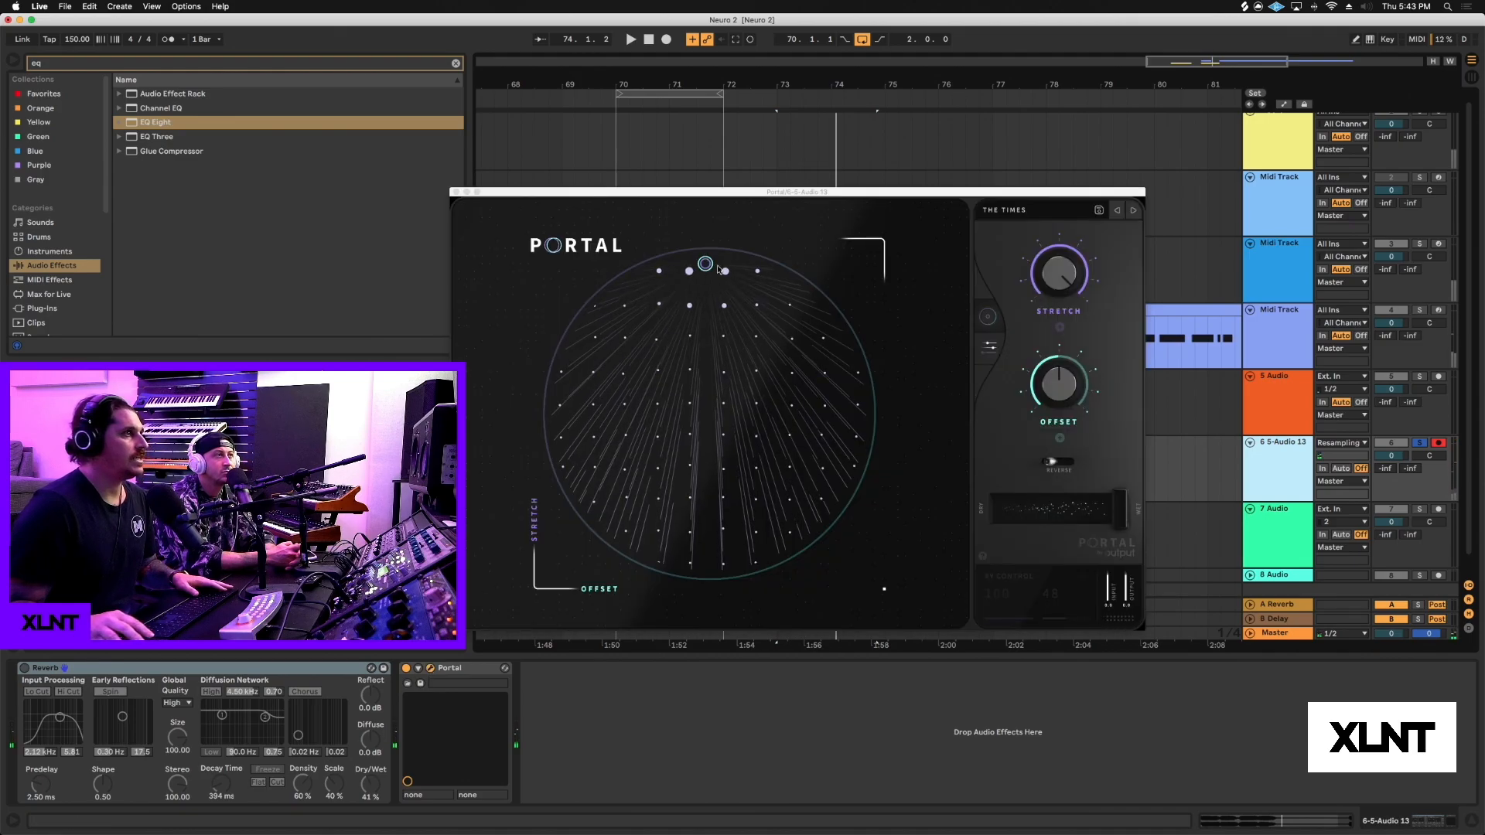
Step: Set Portal's XY control to 16 Stretch and 41 Offset while auditioning The Times preset
drag(706, 264, 703, 316)
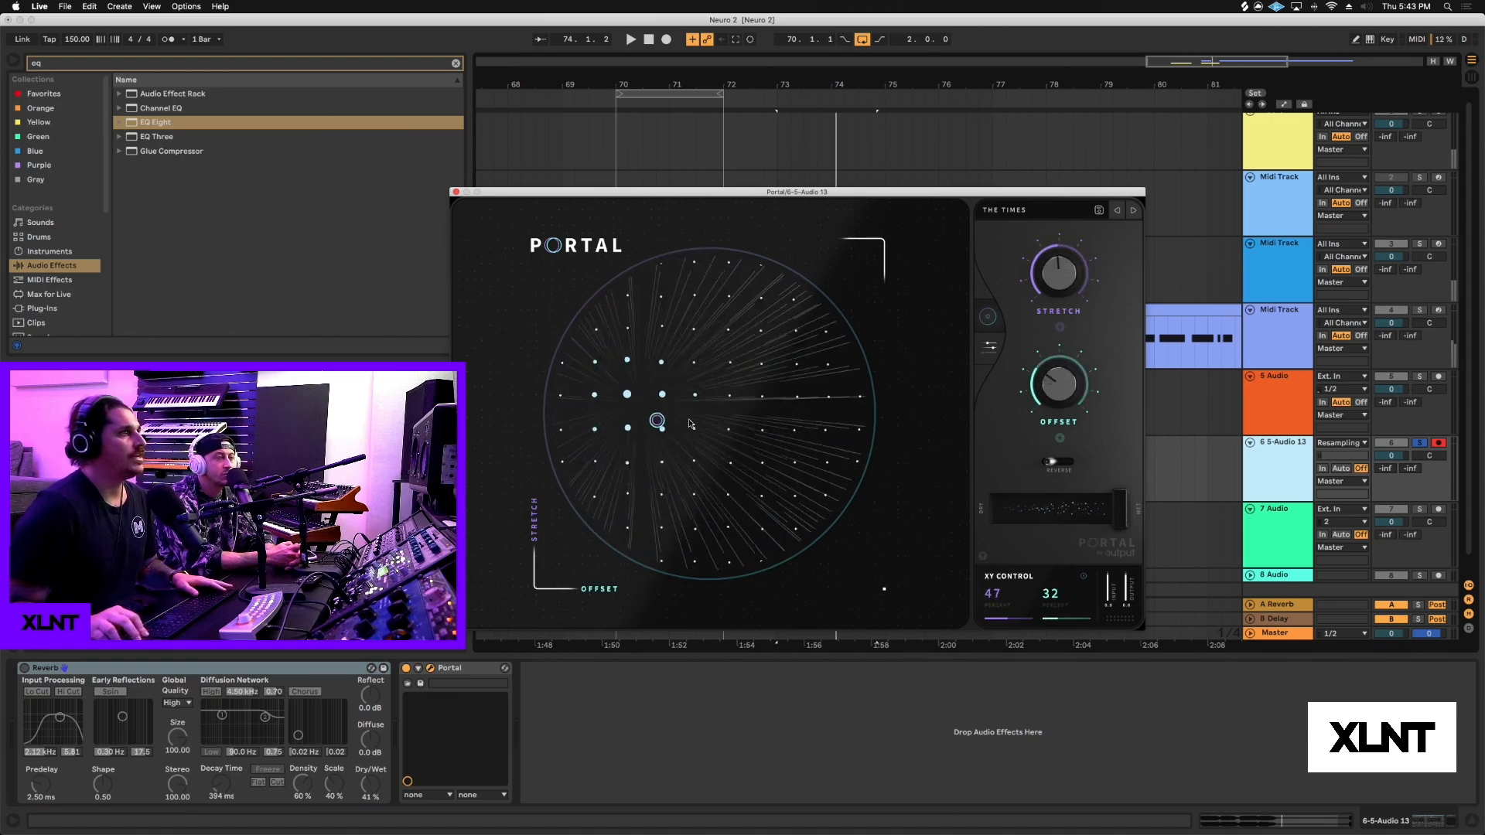
key(space)
drag(690, 424, 853, 521)
key(space)
key(space)
key(space)
drag(831, 194, 920, 193)
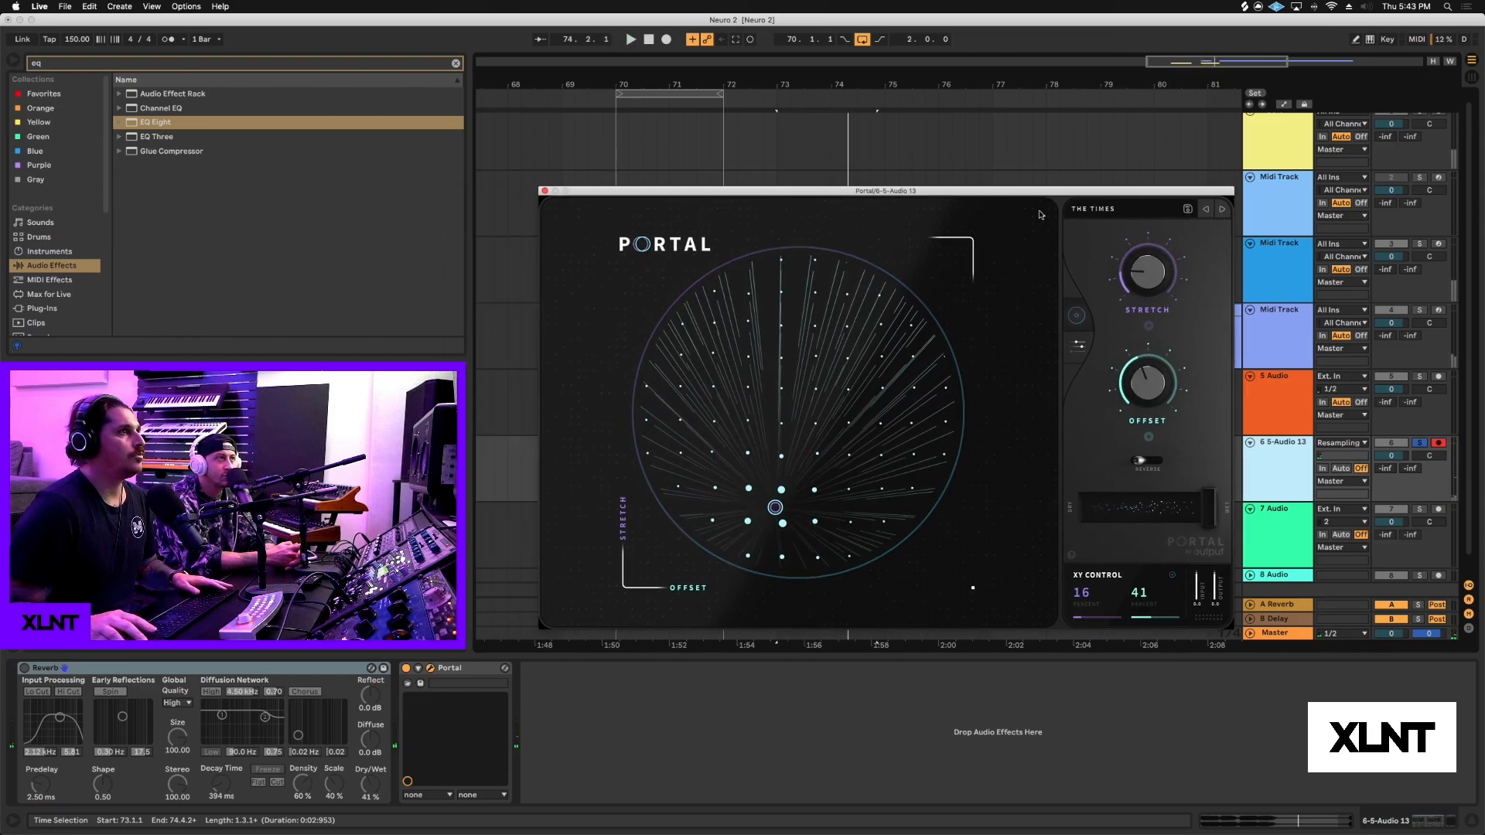
Step: Load Portal's Discontinuity preset from Glitchy and audition it with the XY control at 46 Glitch and 37 FX
click(1104, 207)
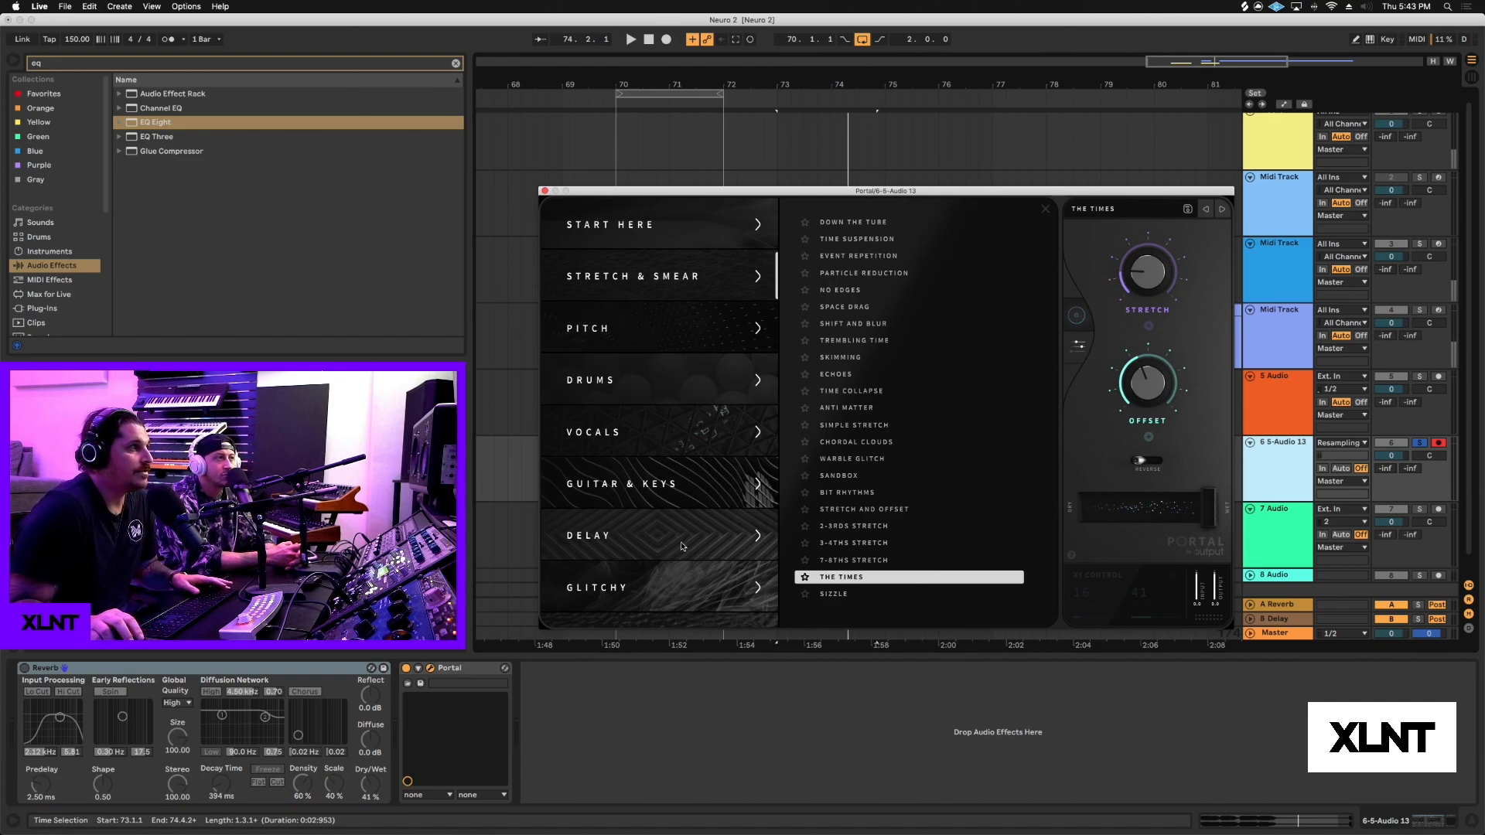
scroll(679, 534, down, 3)
click(654, 509)
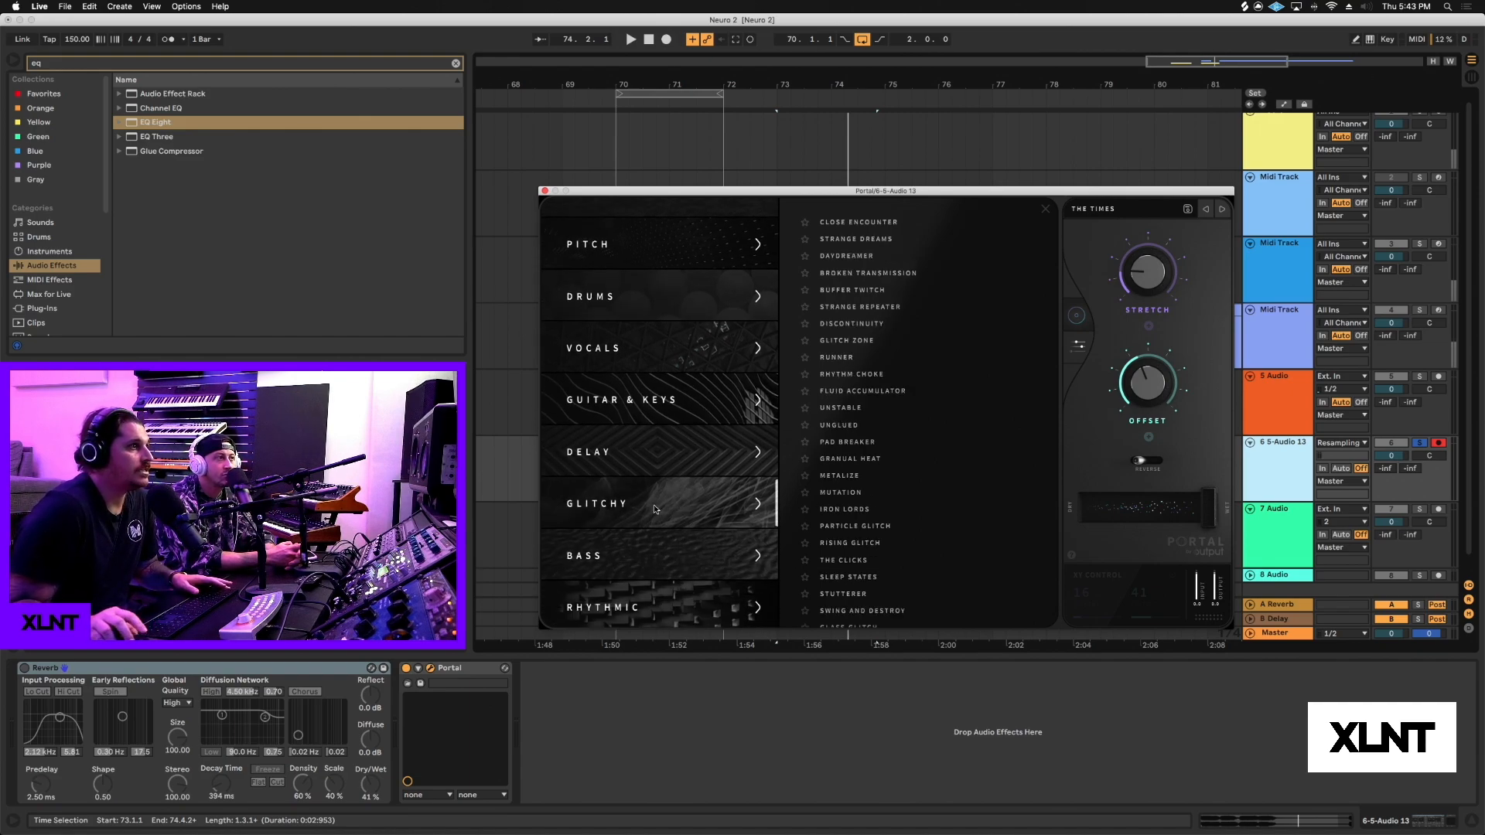
click(895, 321)
key(space)
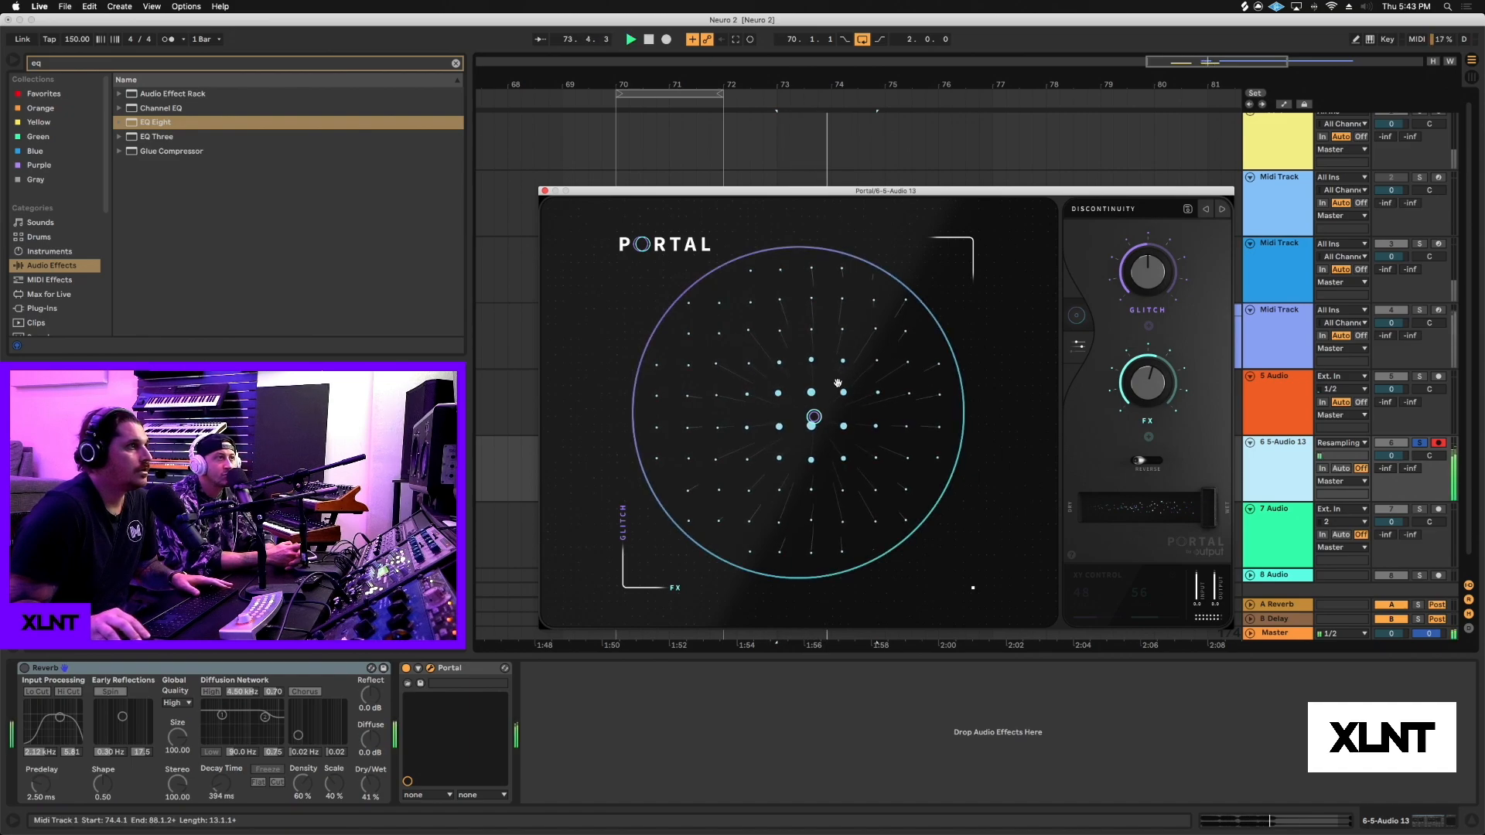
drag(802, 384, 764, 426)
key(space)
key(space)
key(space)
key(space)
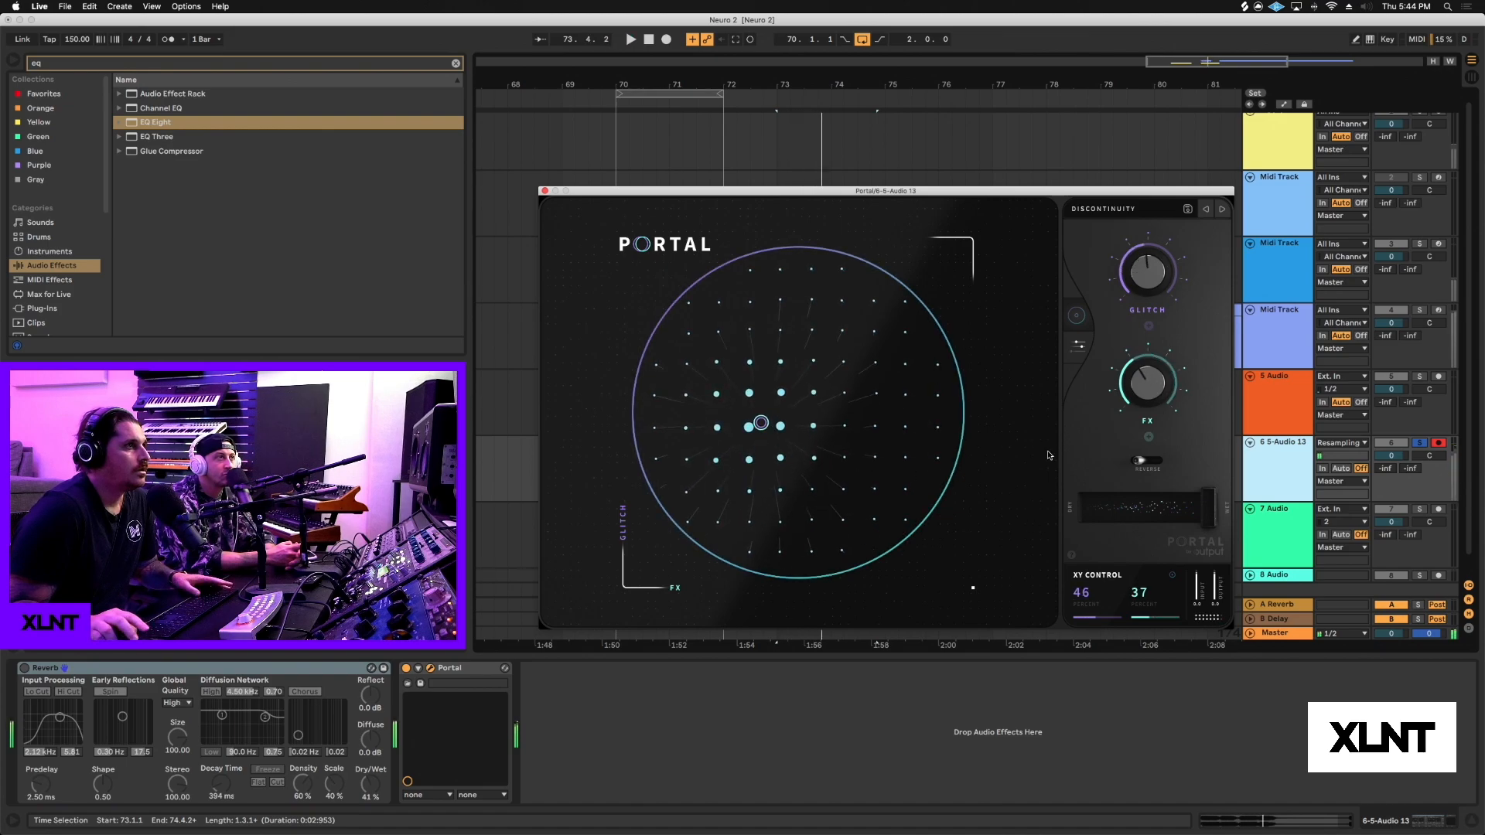
Step: Load the No Edges preset from Stretch & Smear and lower Portal's dry/wet mix to 54
click(1104, 215)
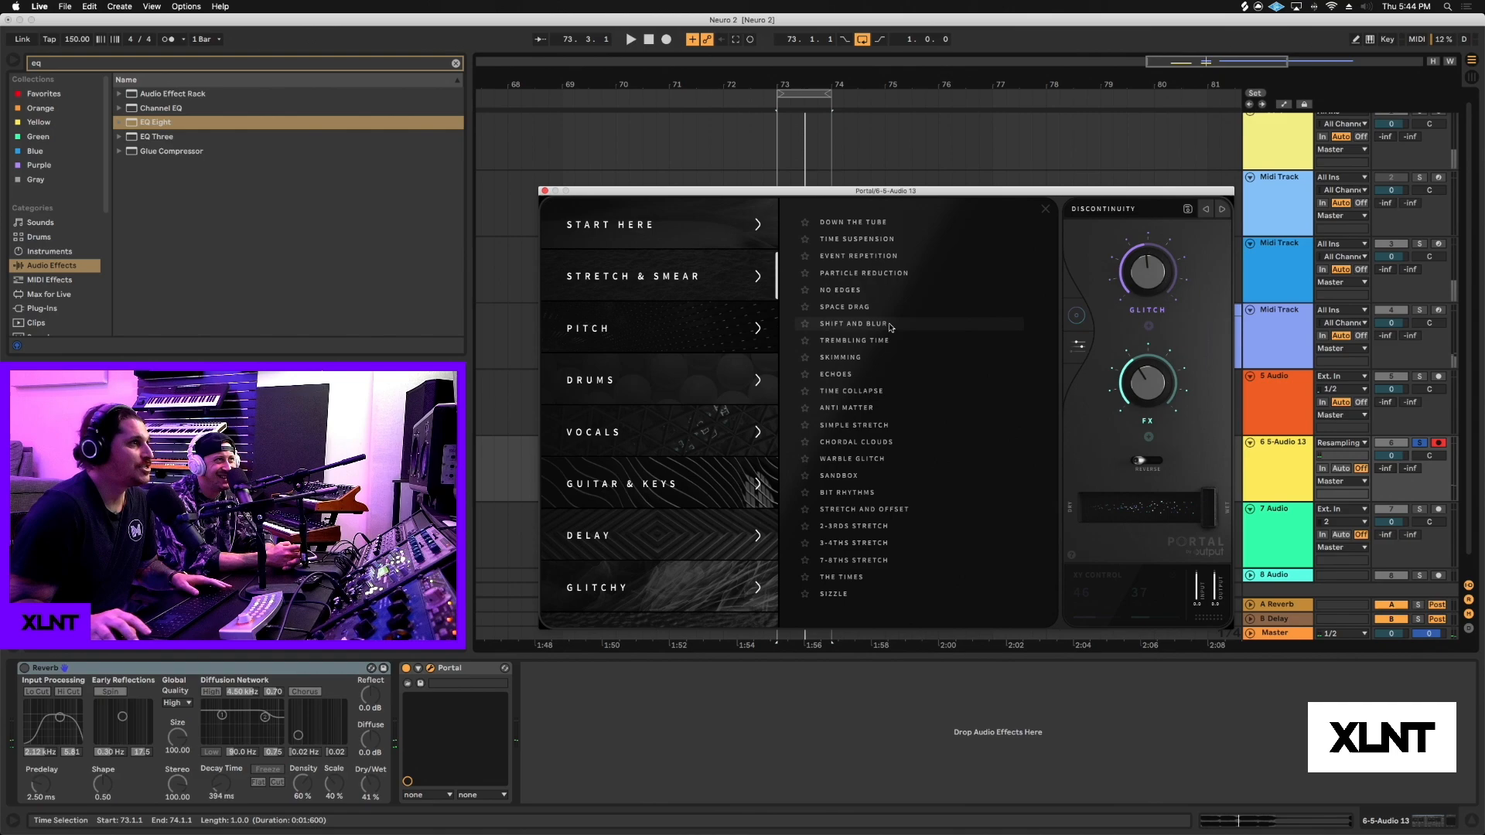
click(843, 290)
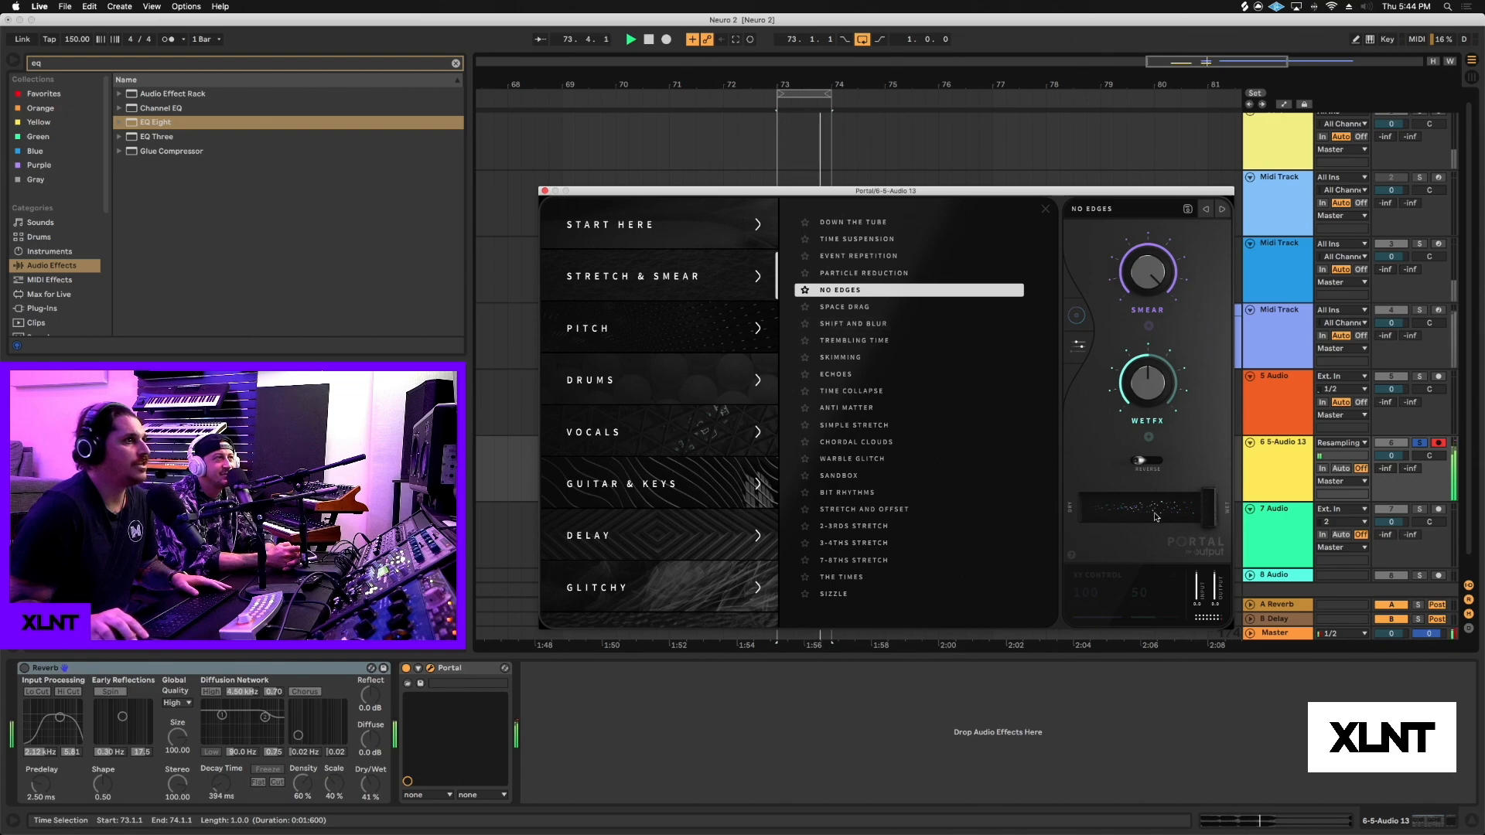
drag(1156, 518, 1085, 520)
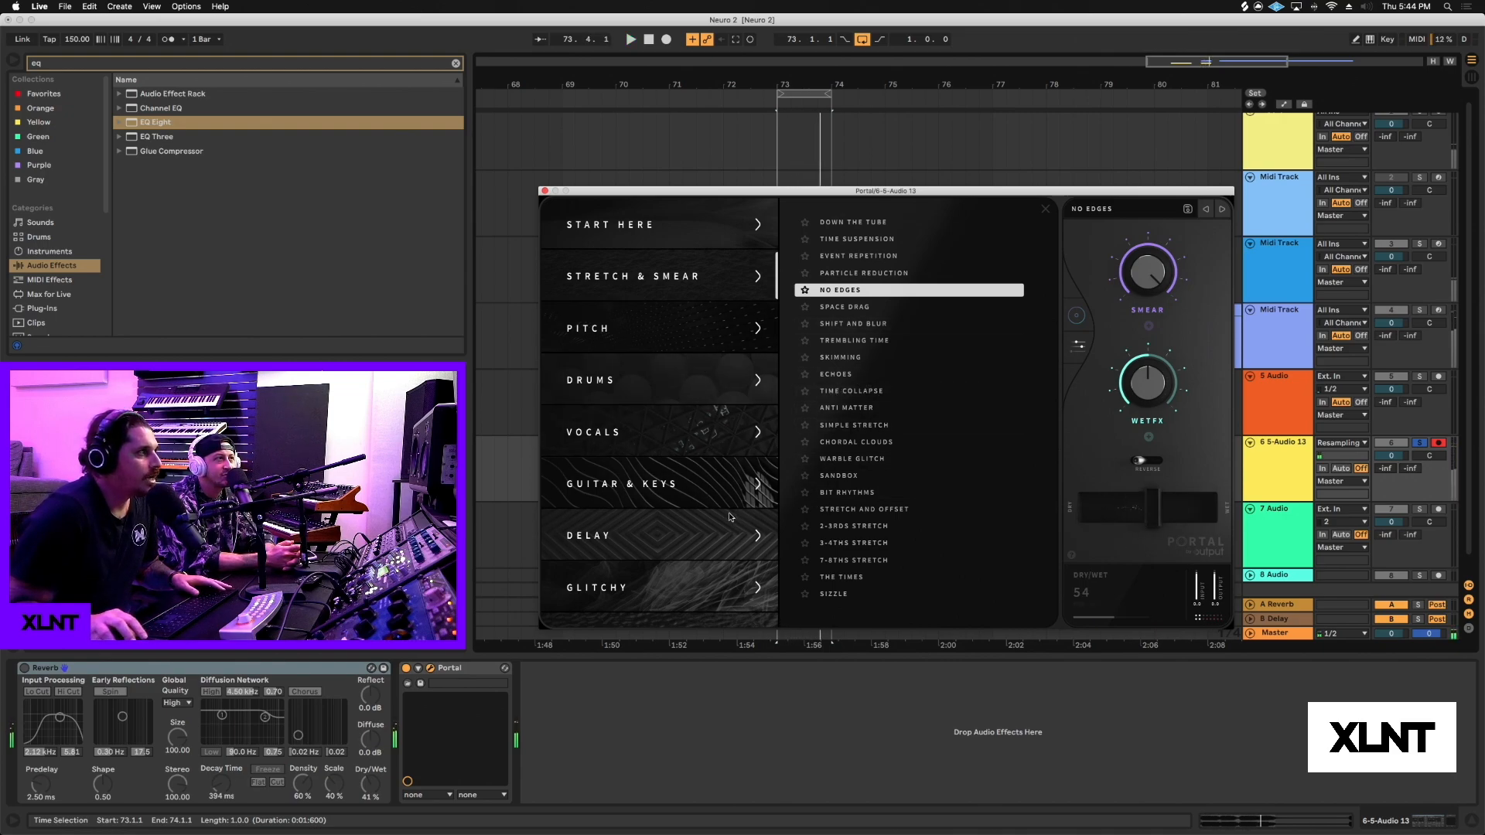
Step: Load the Pitched and Glitched preset from Start Here and set the XY control to 63 Flam and 54 Speed
click(673, 246)
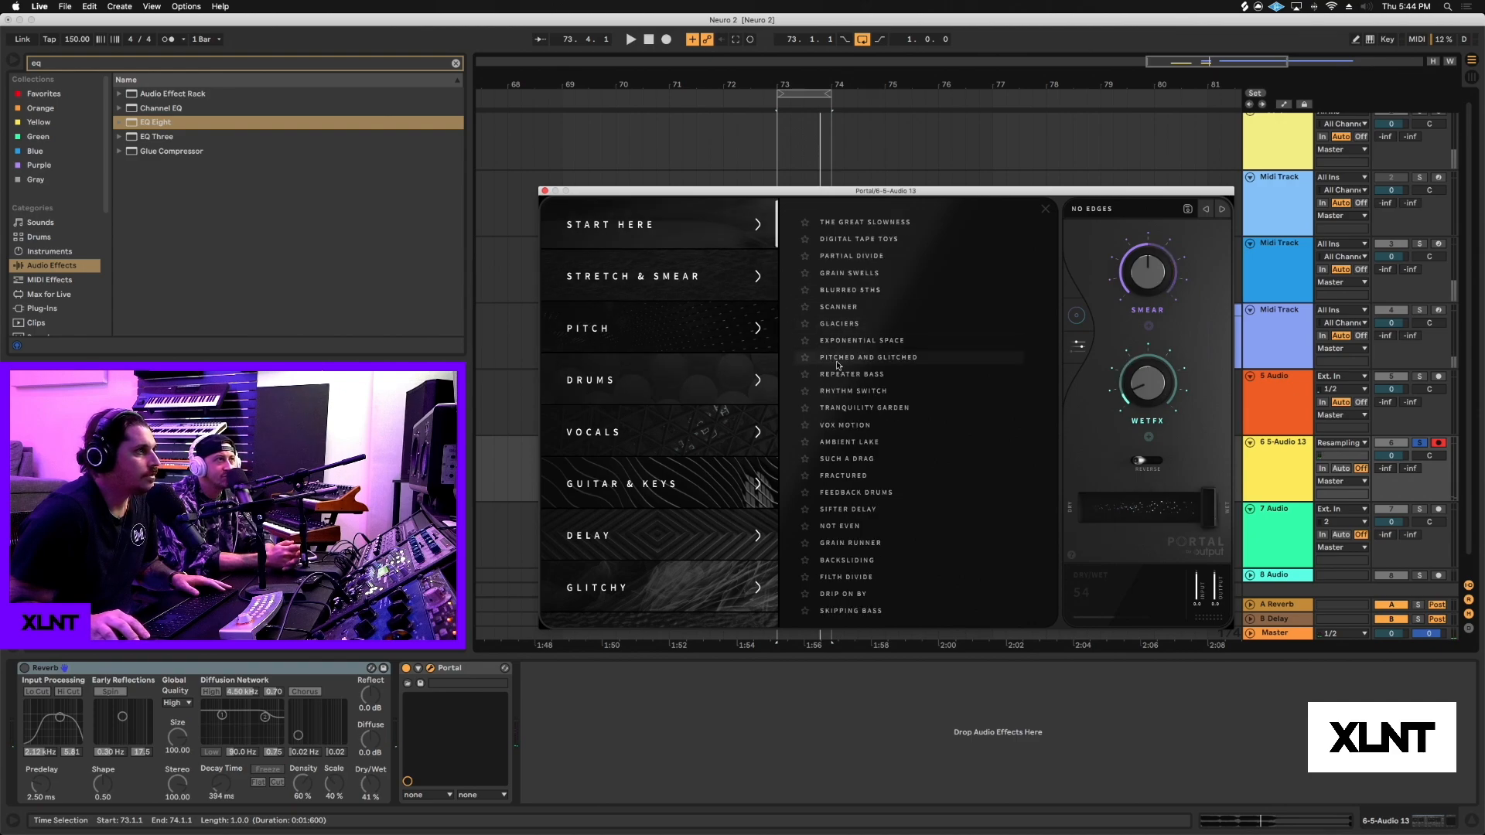
click(775, 358)
key(space)
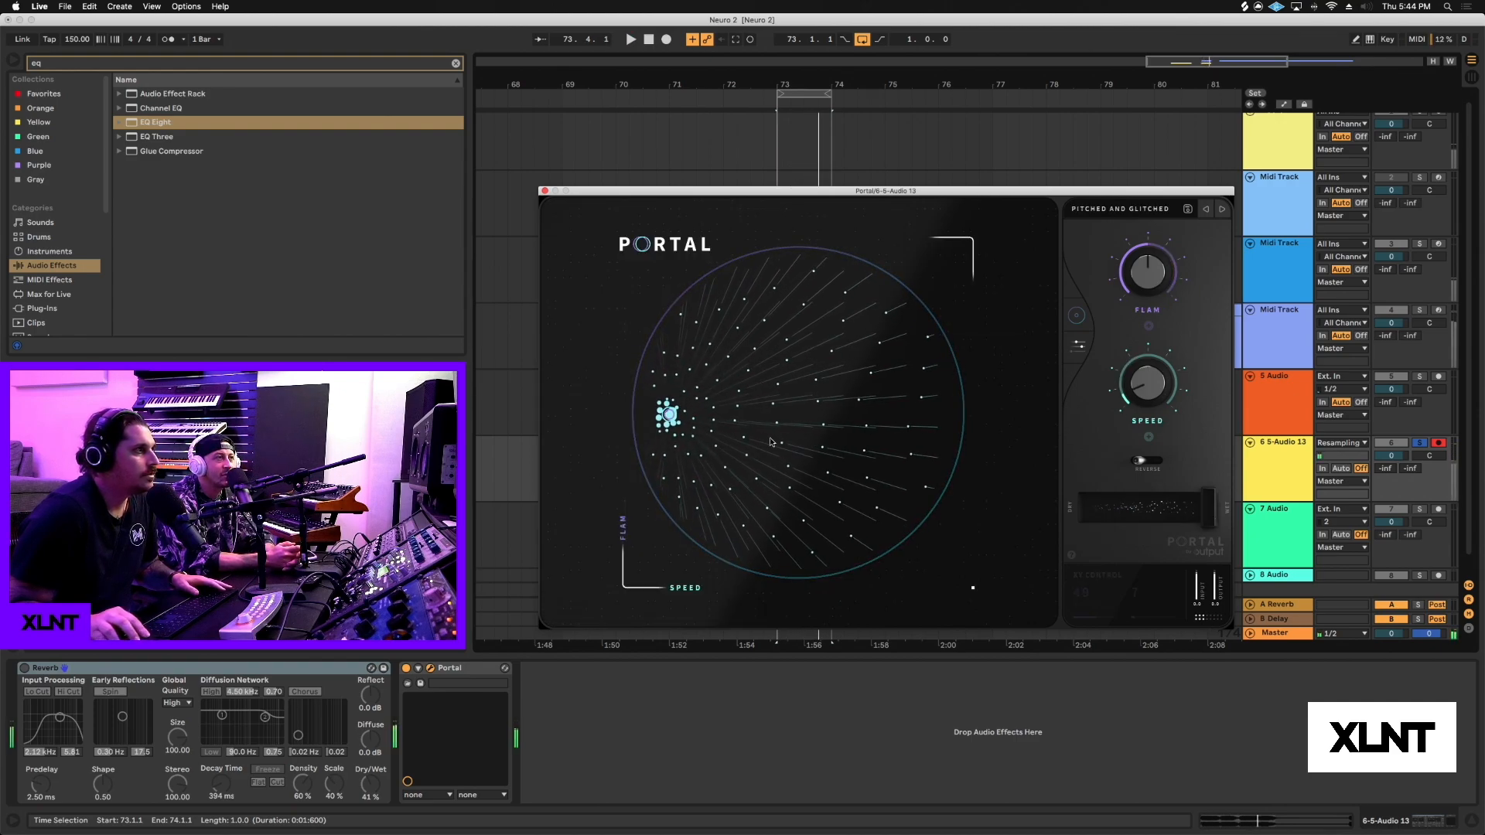
drag(670, 415, 822, 374)
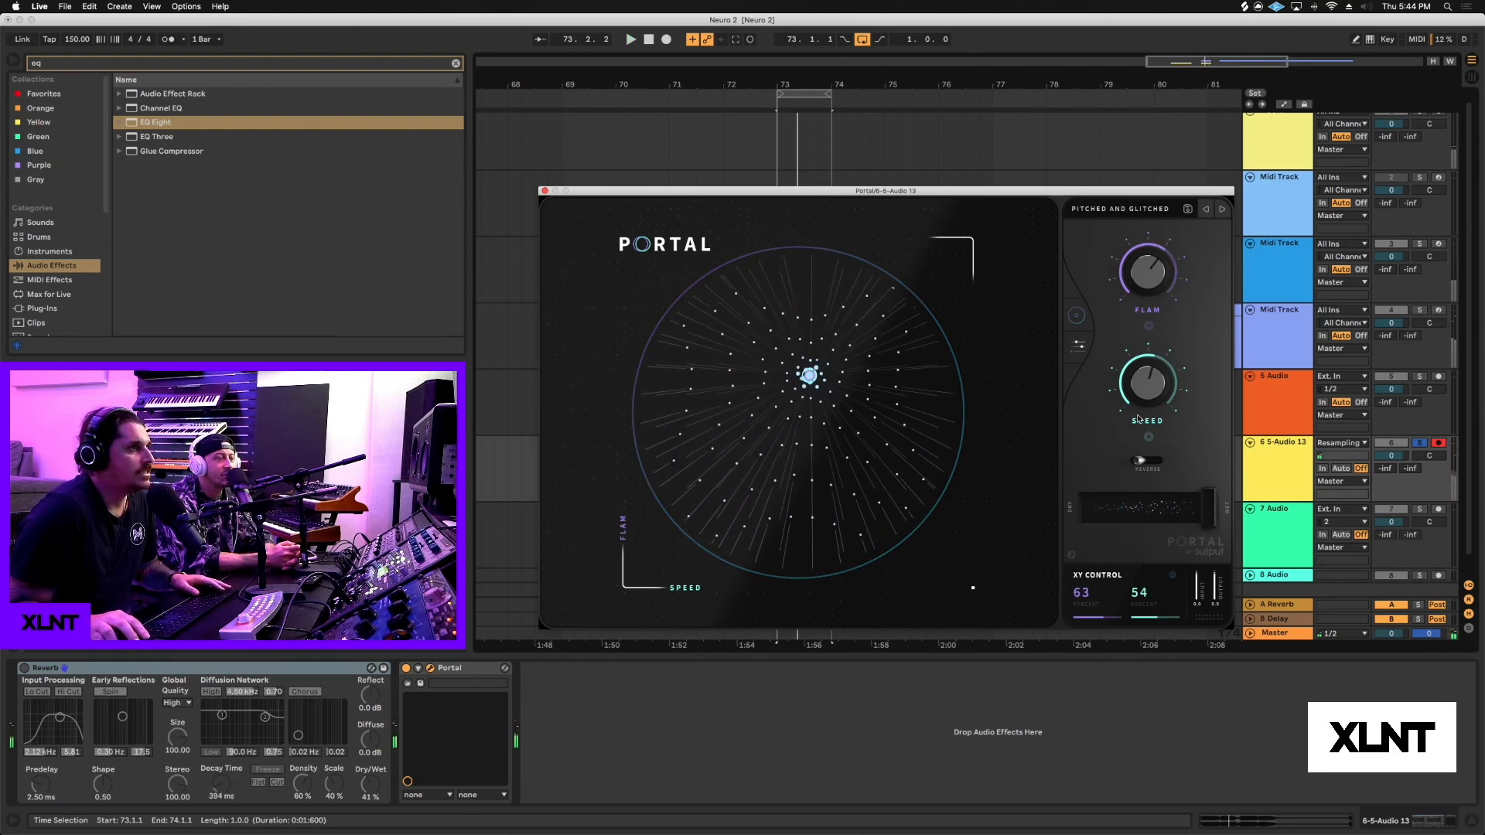
Step: Show Portal's grain controls and load the Scraper preset from the Sound Design category
click(1076, 346)
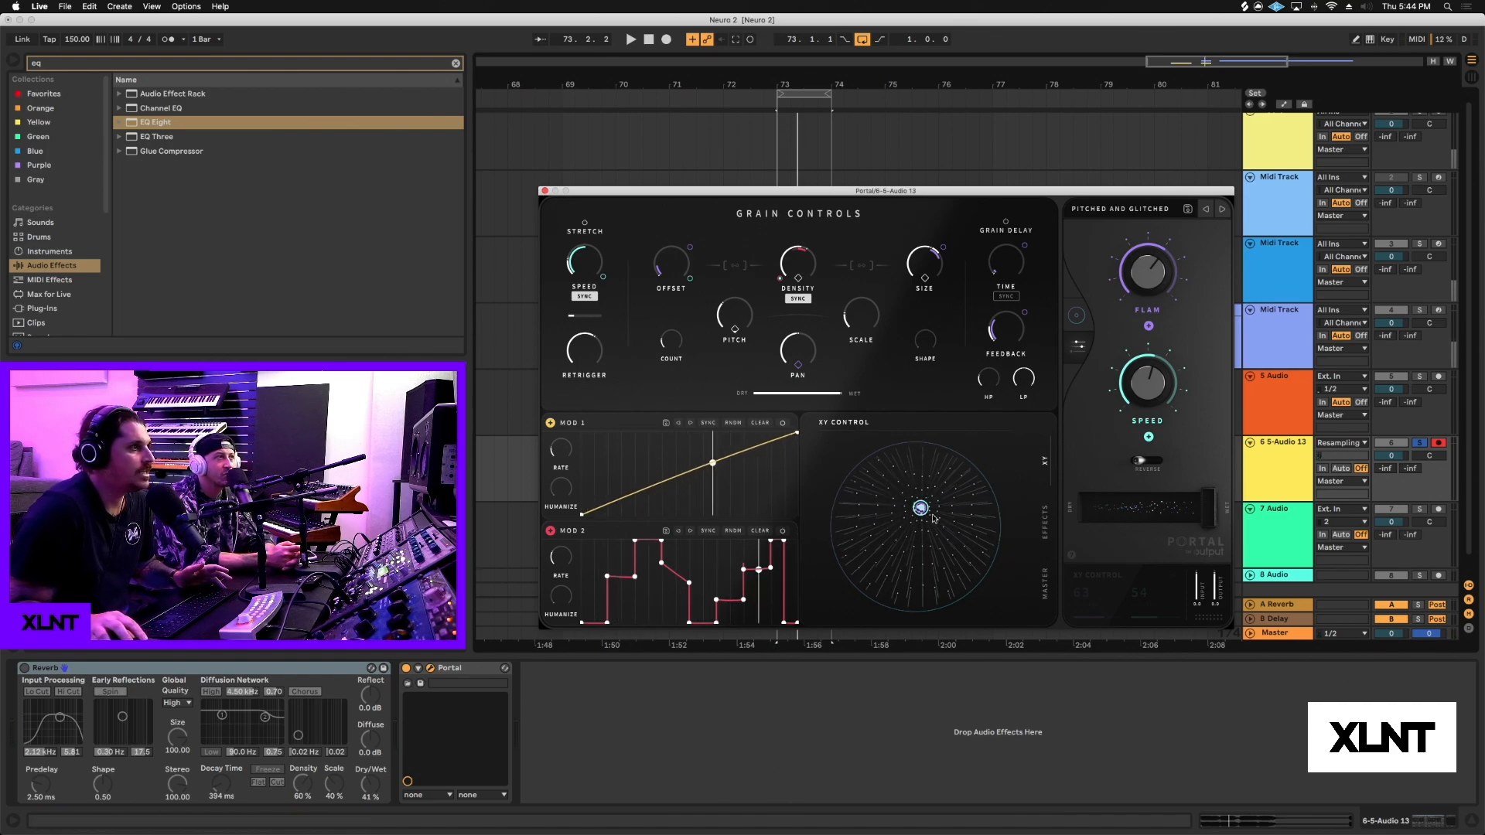
click(1133, 214)
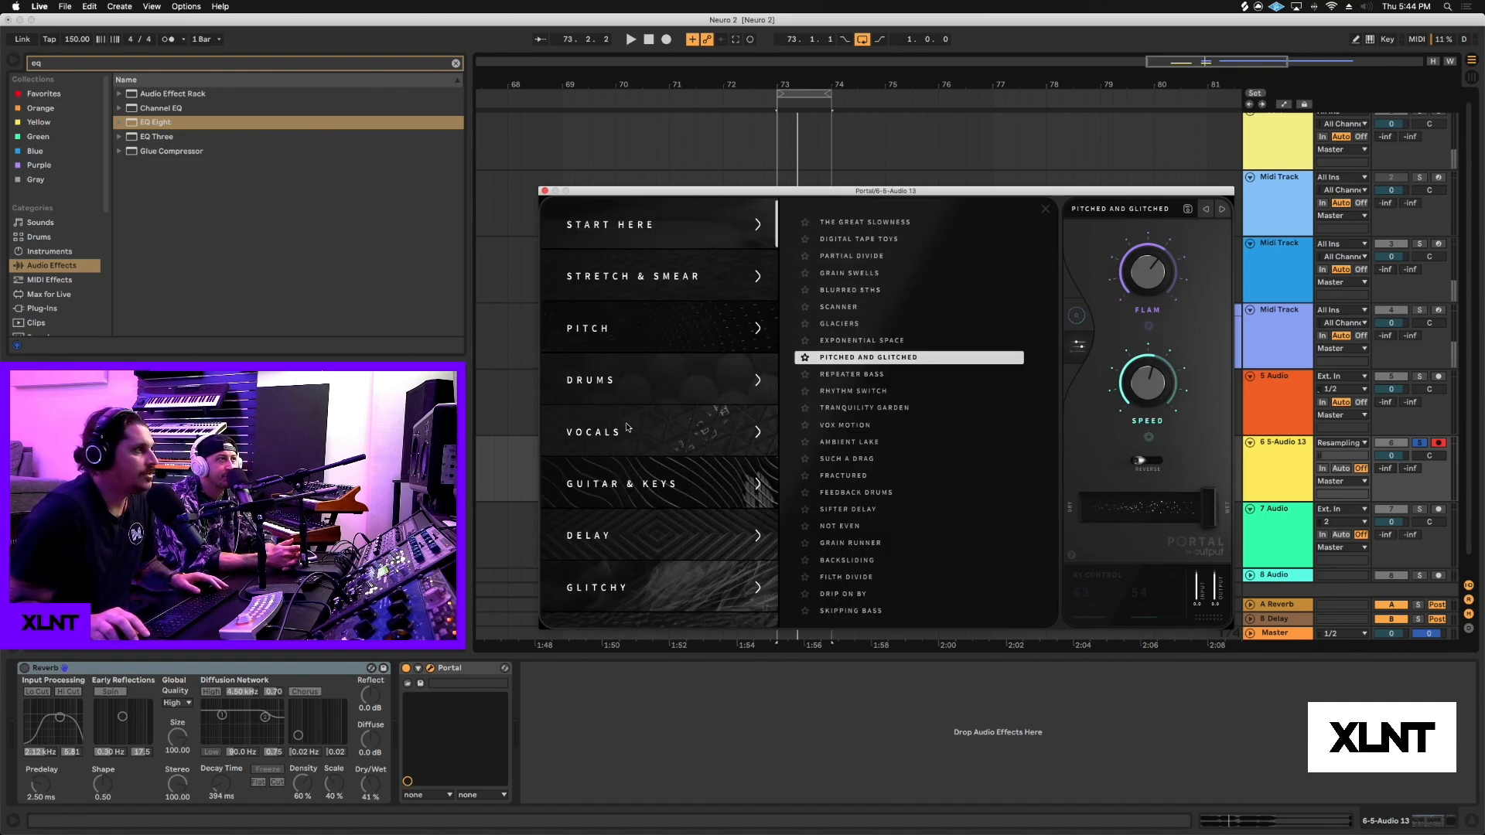
scroll(646, 538, down, 5)
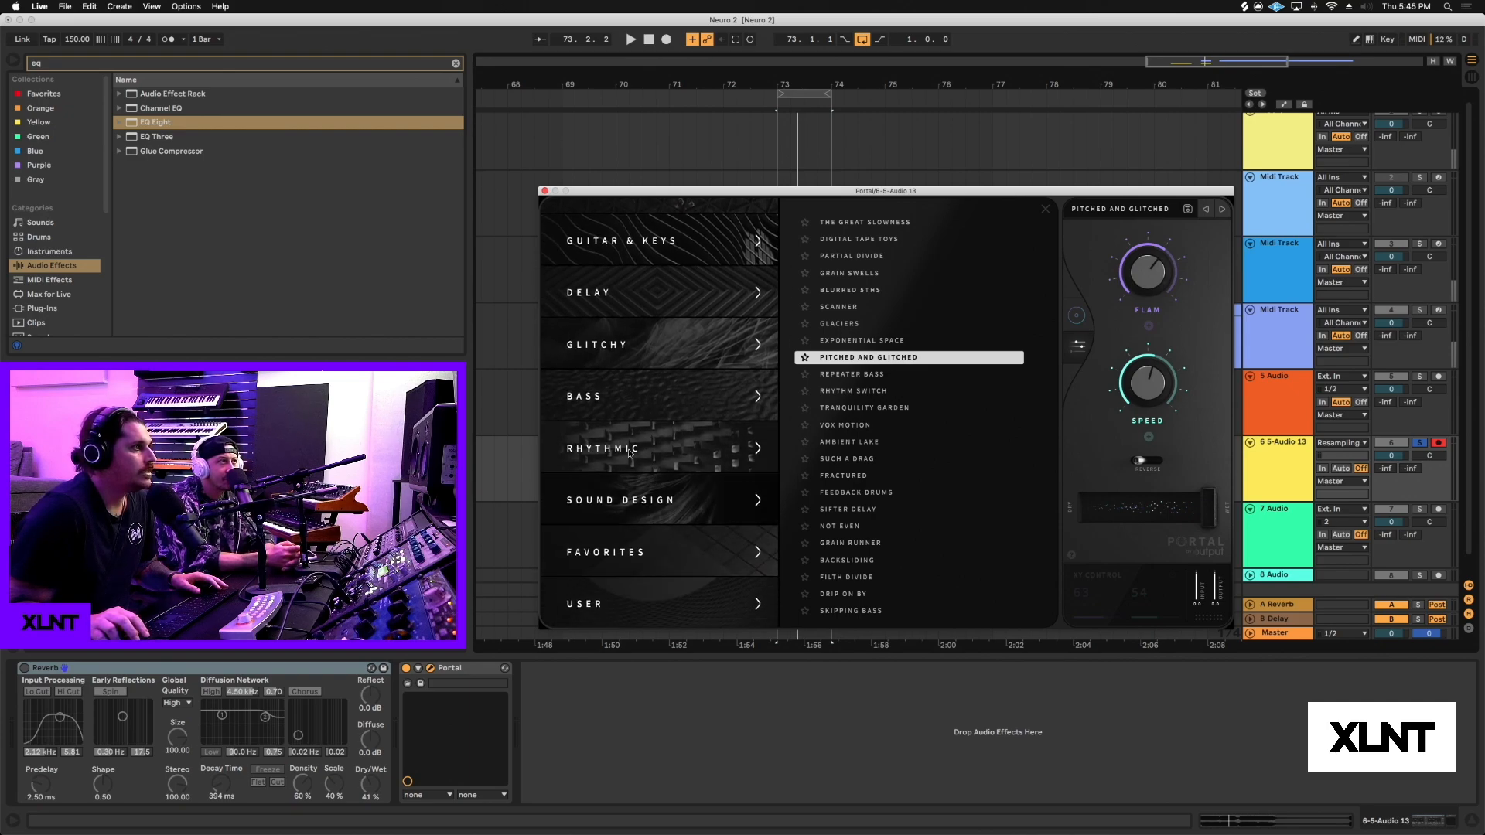
click(636, 487)
click(835, 274)
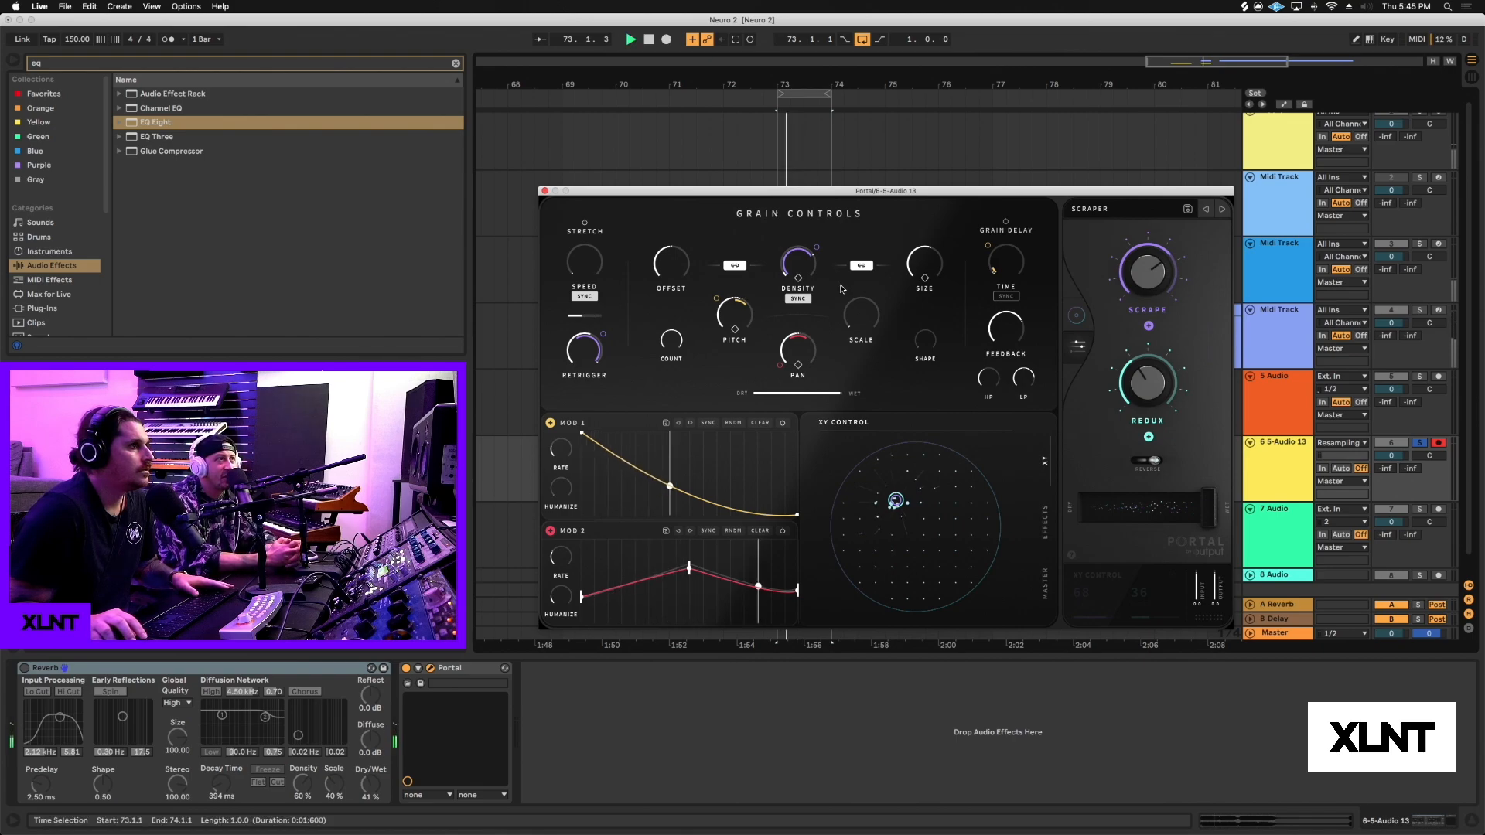
Step: Audition the Scraper preset and move the XY control to 45 Scrape and 46 Redux
key(space)
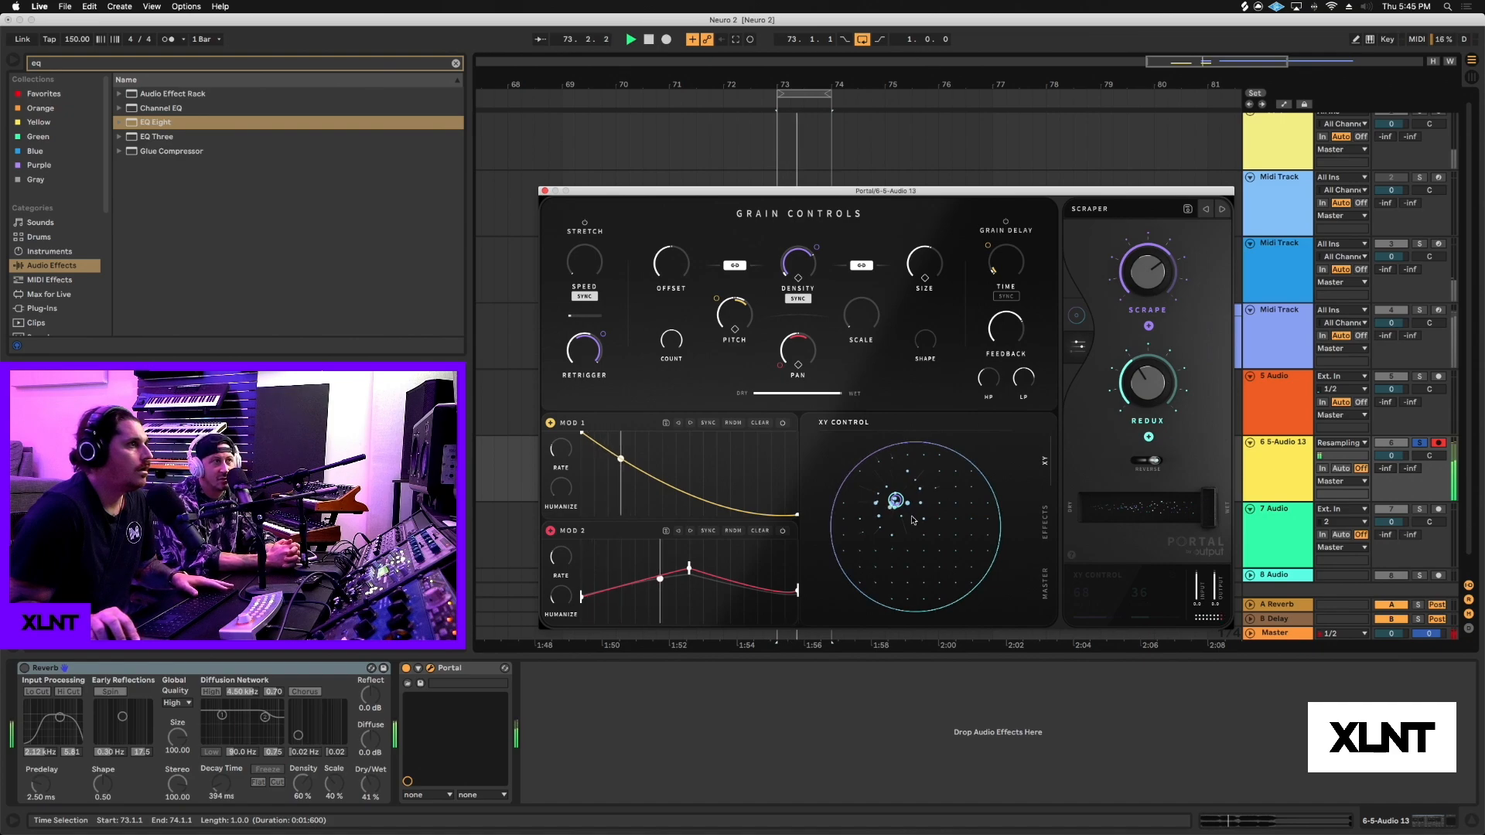
drag(890, 504, 911, 533)
key(space)
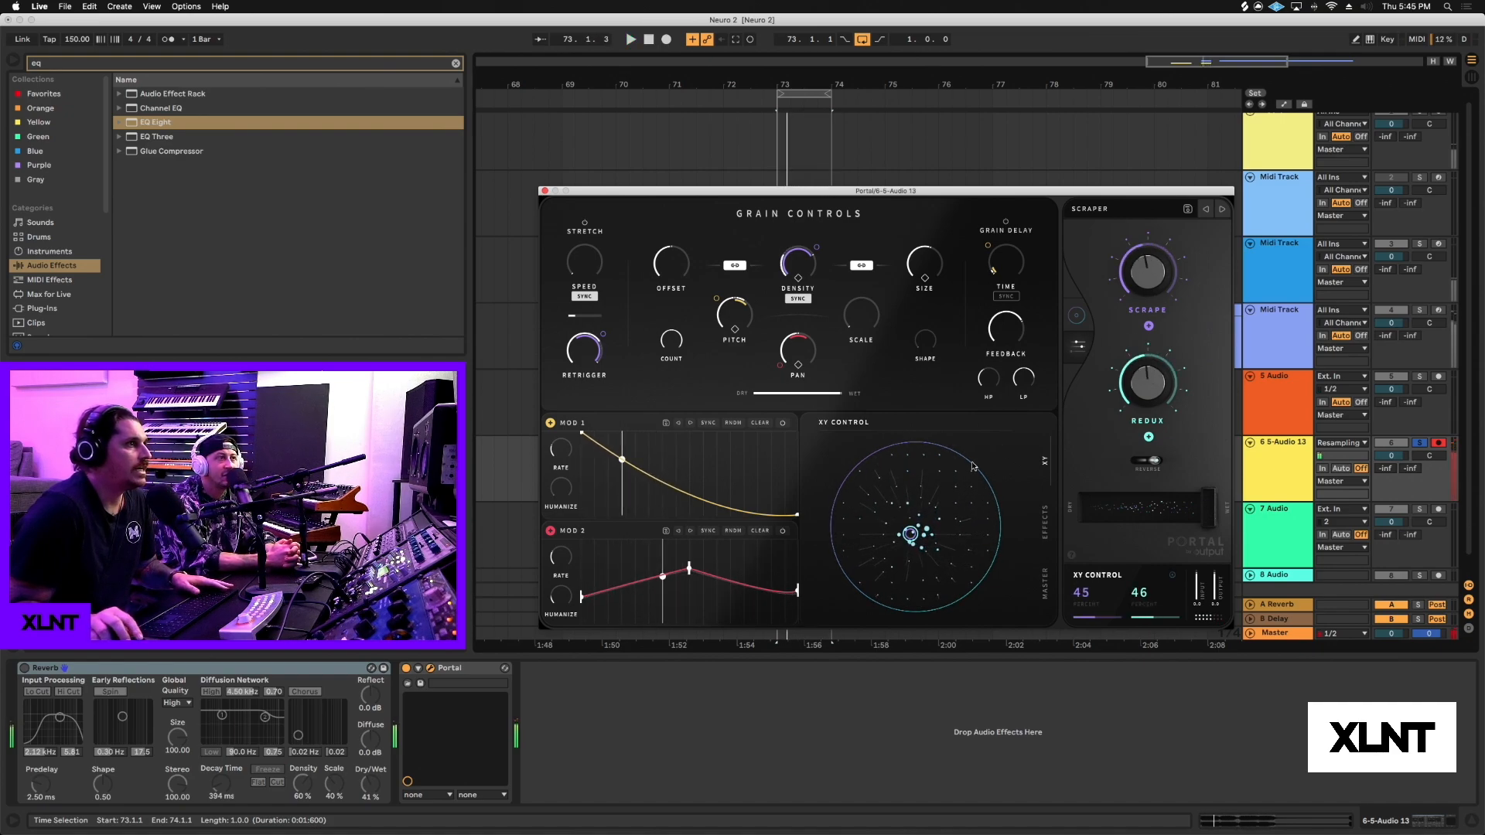
Step: Switch to the Brain Gone preset and audition it with the XY control at 20 Rate and 47 Grain
click(1223, 211)
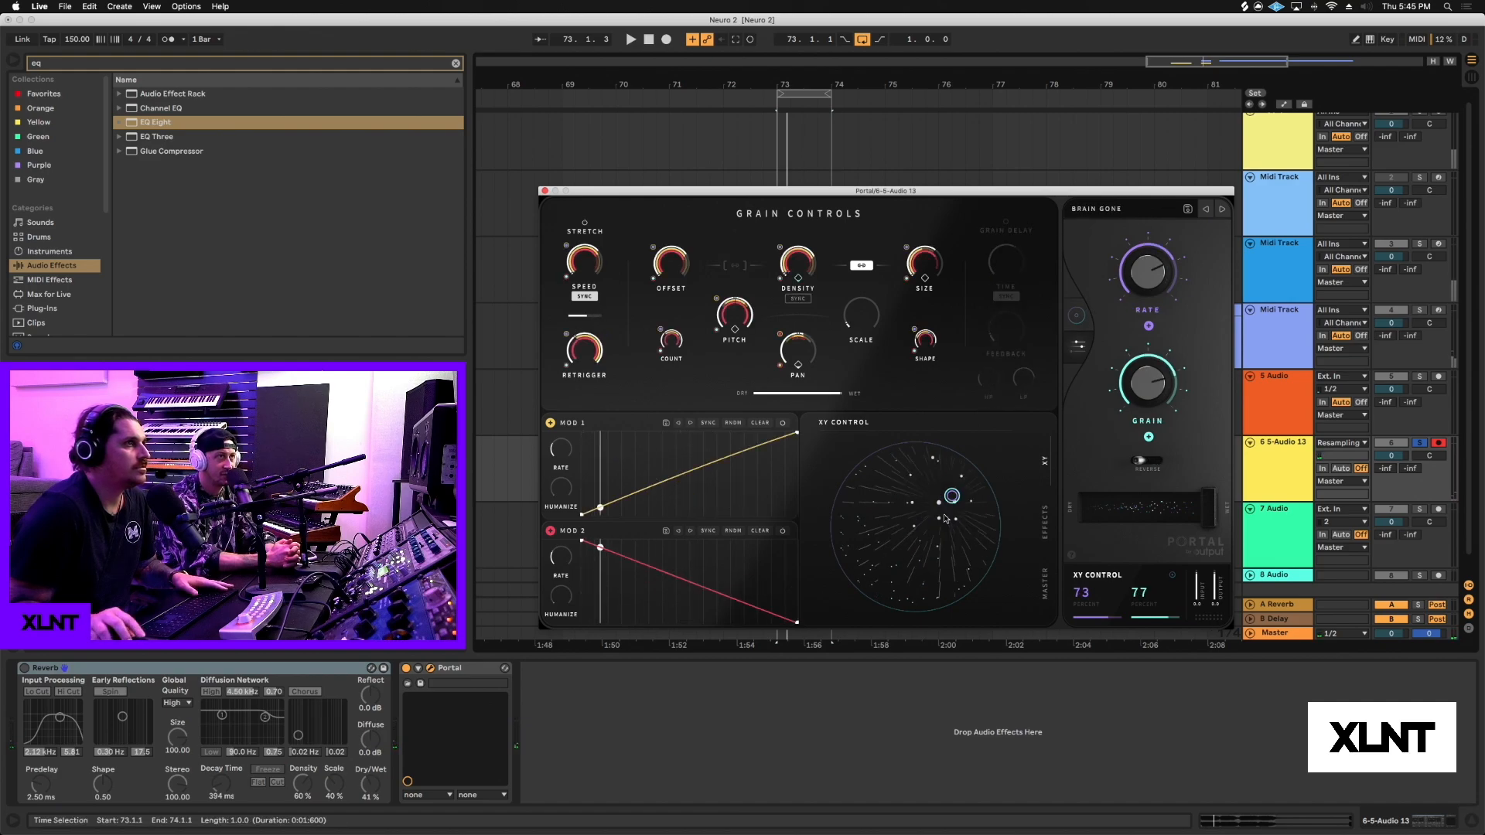
key(space)
drag(925, 527, 910, 563)
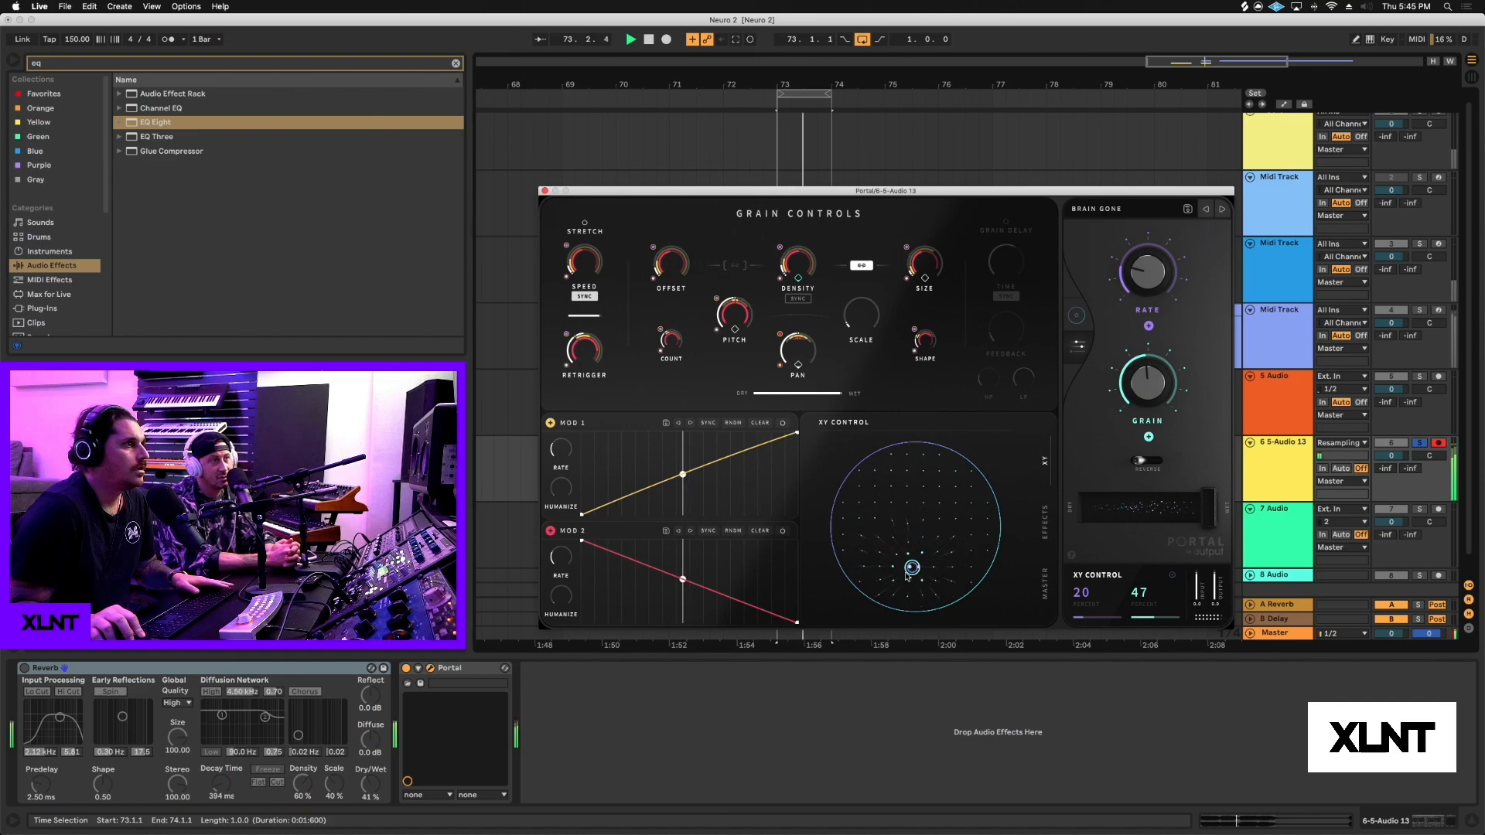
key(space)
Step: Load the Pitch Pivot preset from the Sound Design category and audition it
click(1139, 212)
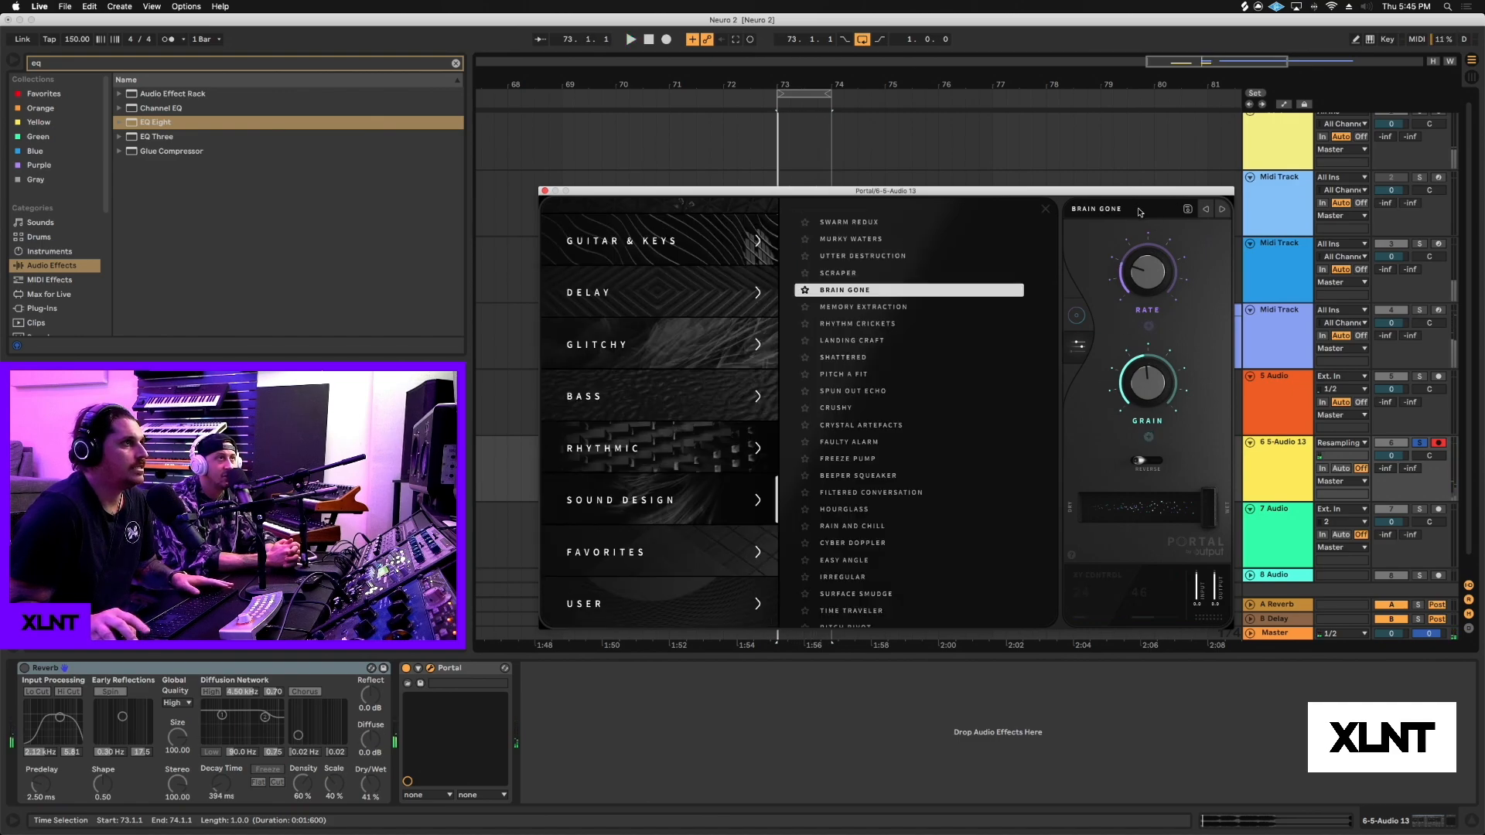
scroll(877, 518, down, 2)
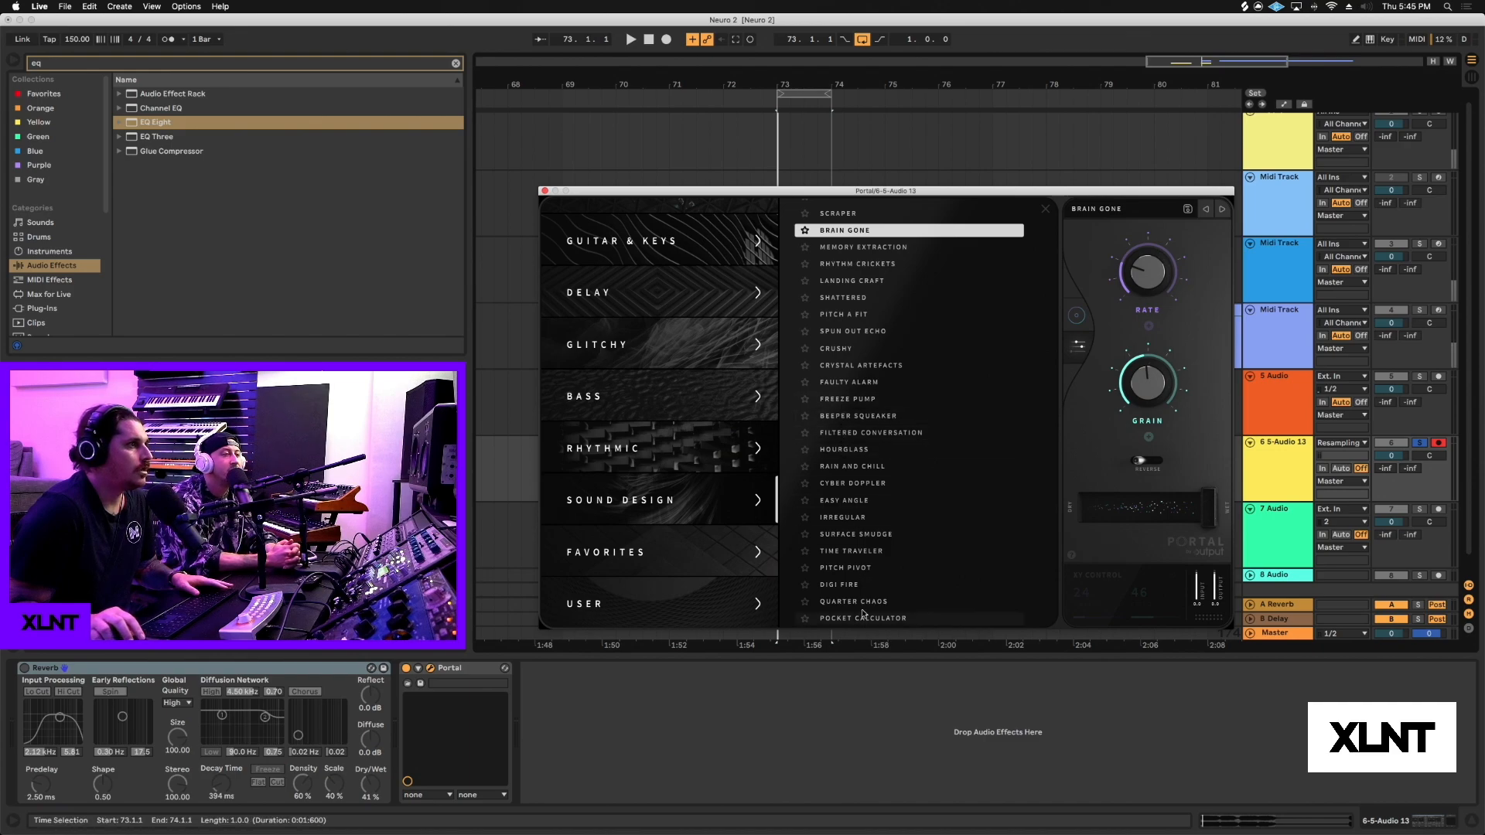
click(853, 570)
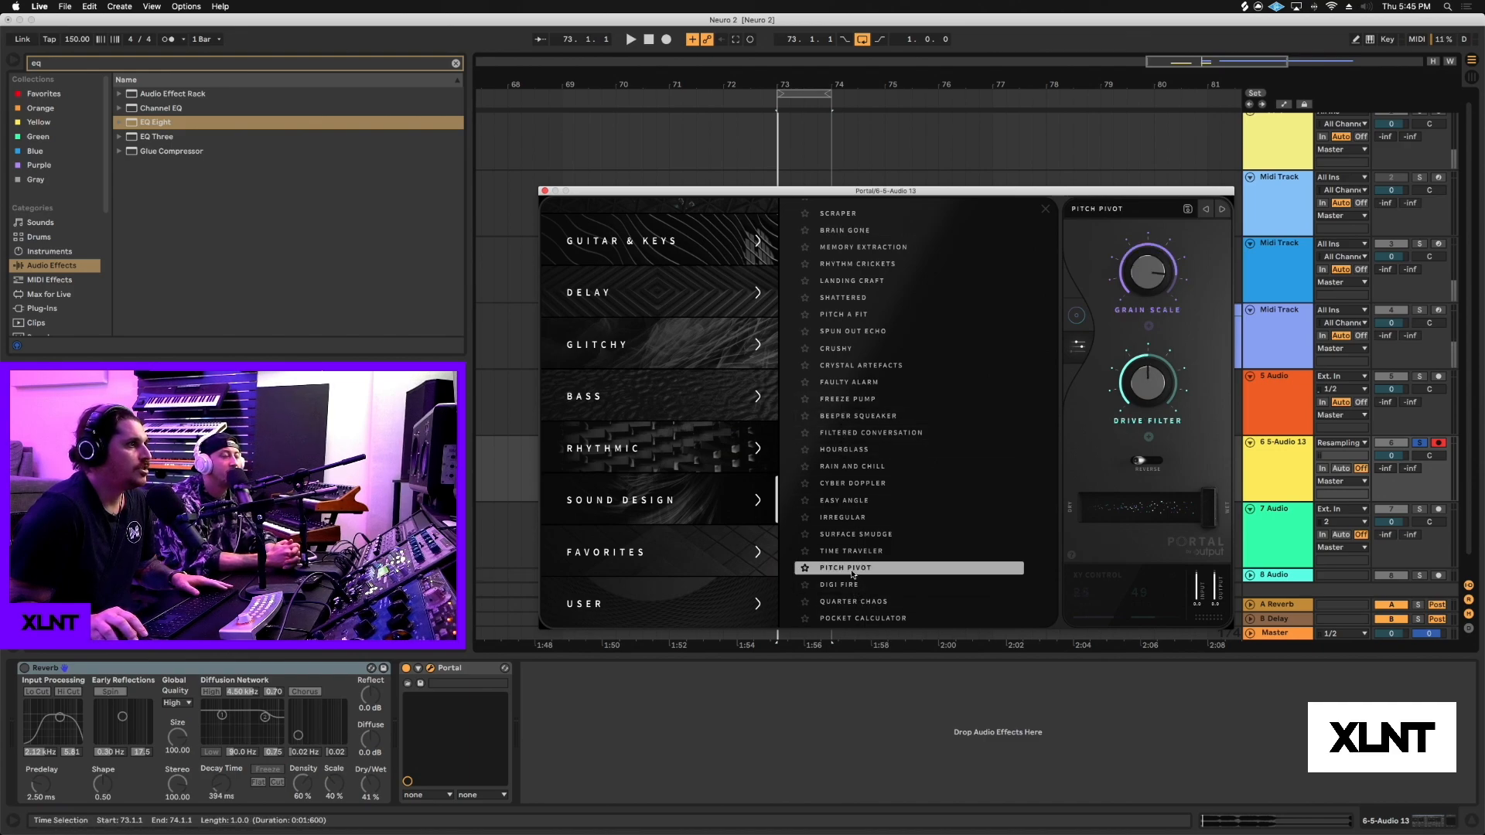
key(space)
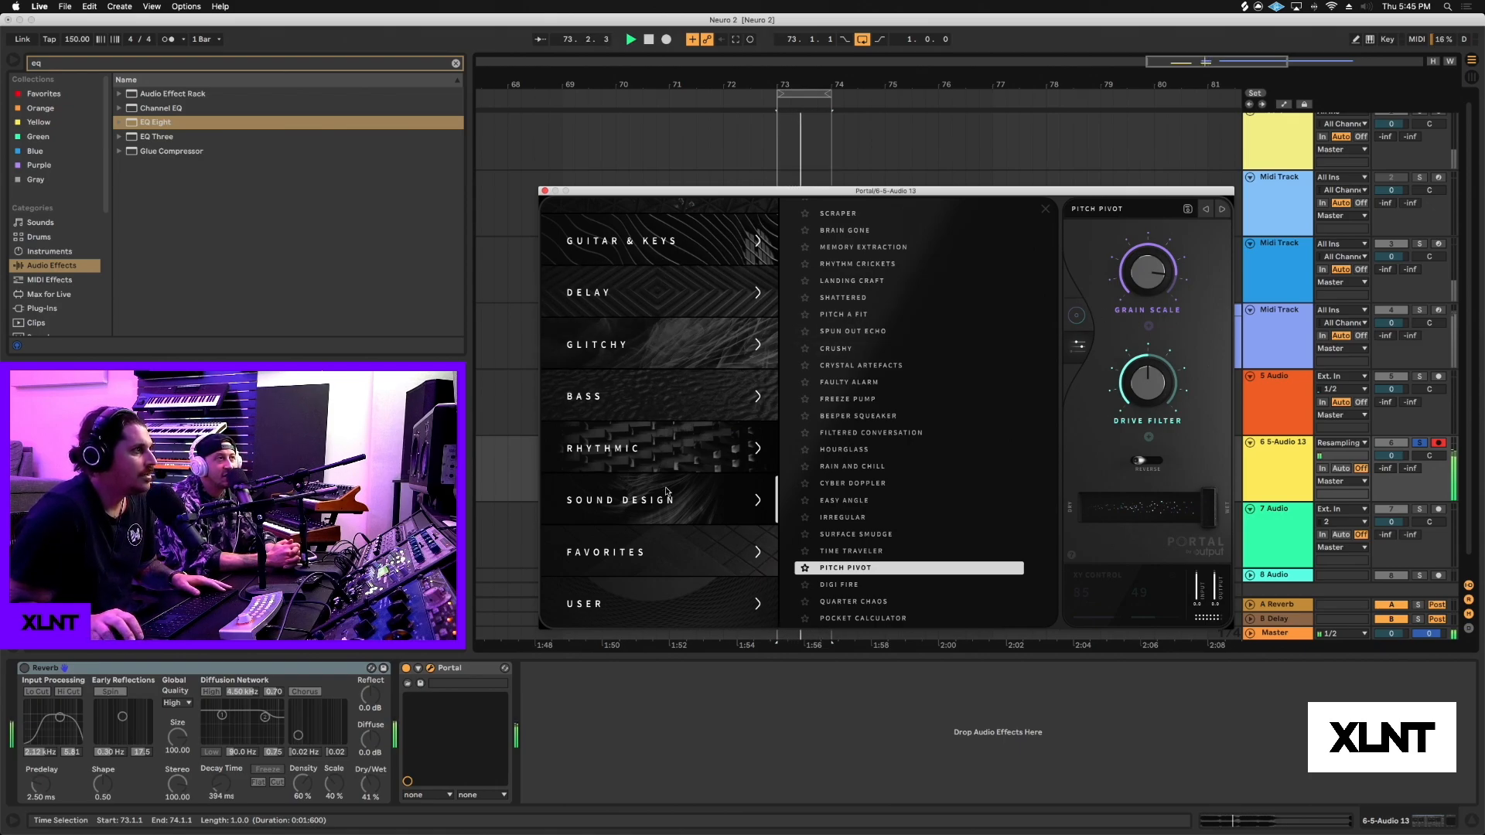
Step: Audition the Warning Signal and 8th Note Shape Pan presets from the Rhythmic category
click(654, 454)
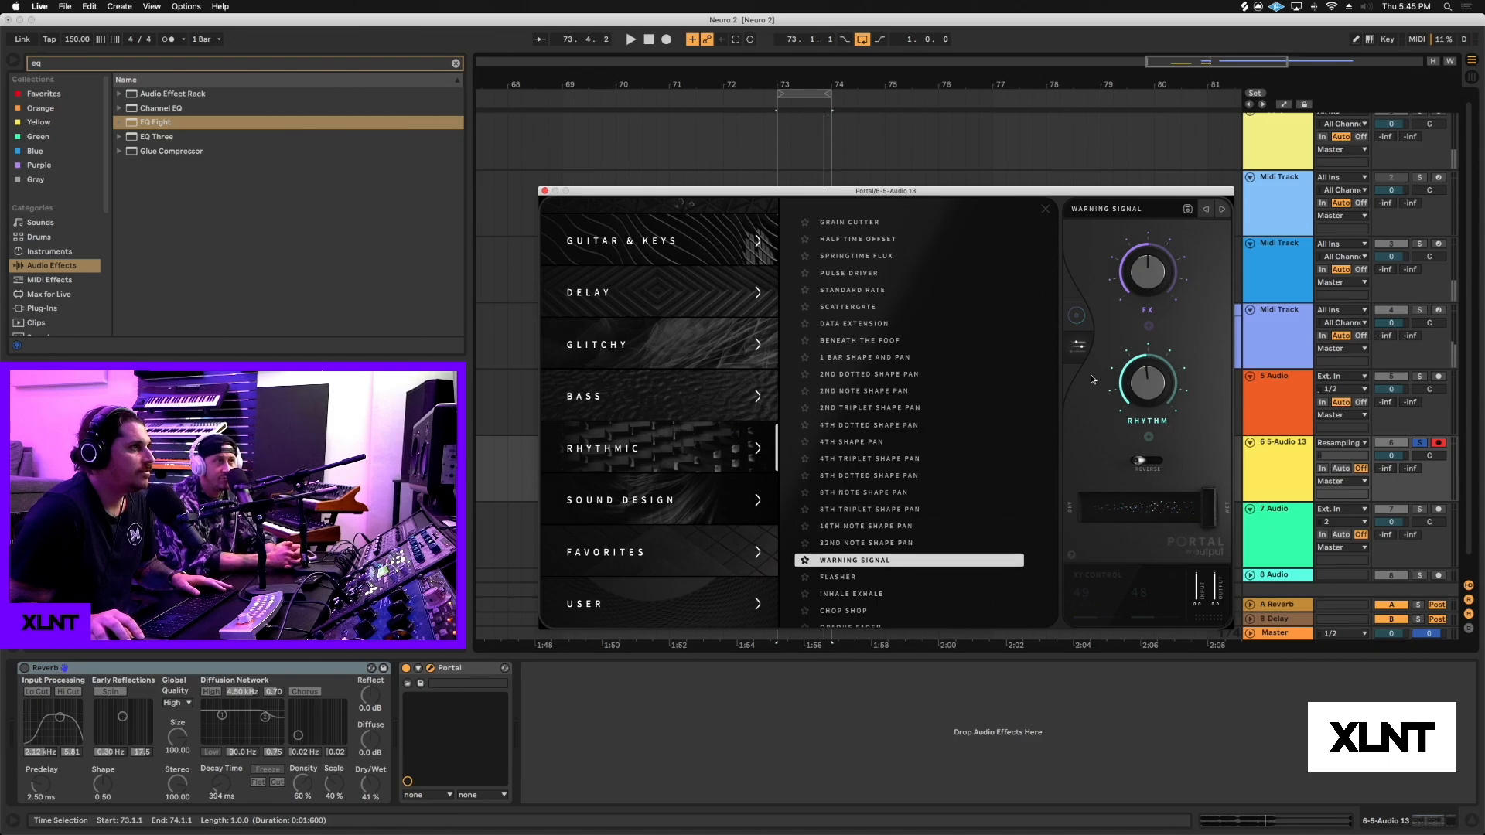
key(space)
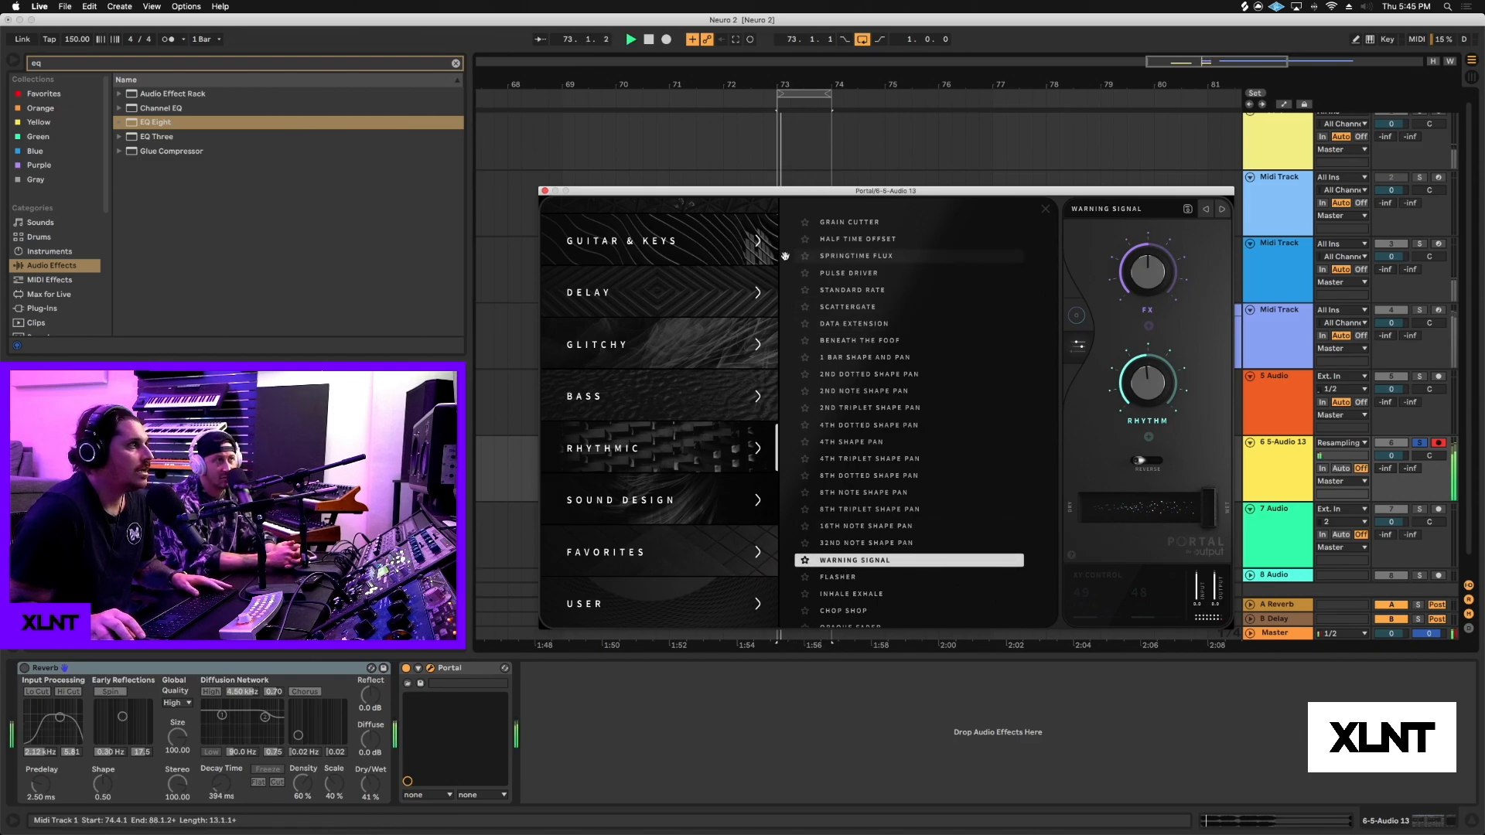
click(856, 491)
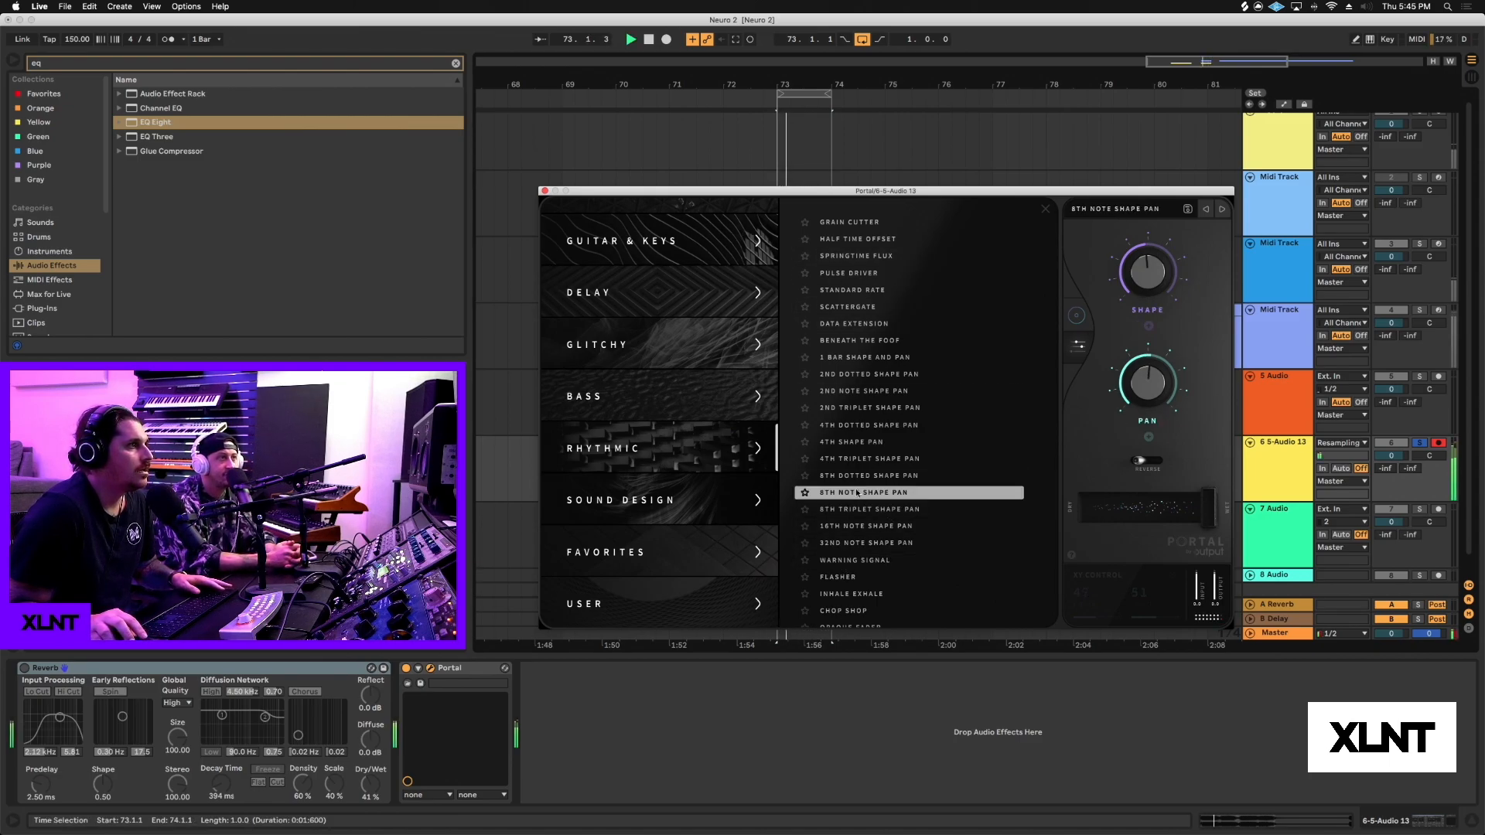
Step: Audition the Rhythmic presets Inhale Exhale and Chop Shop, and close Portal
click(857, 594)
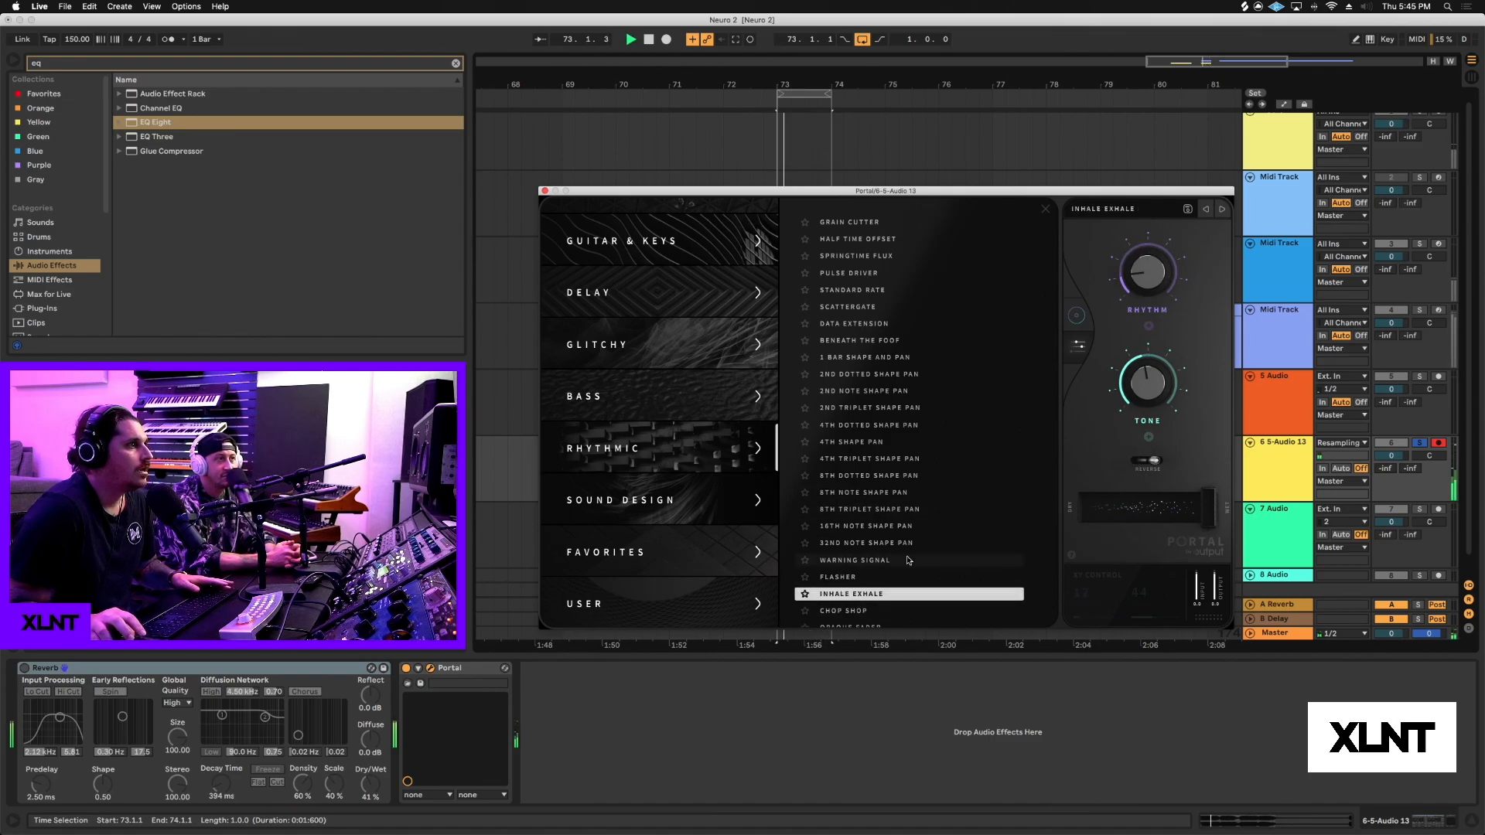
scroll(897, 557, down, 1)
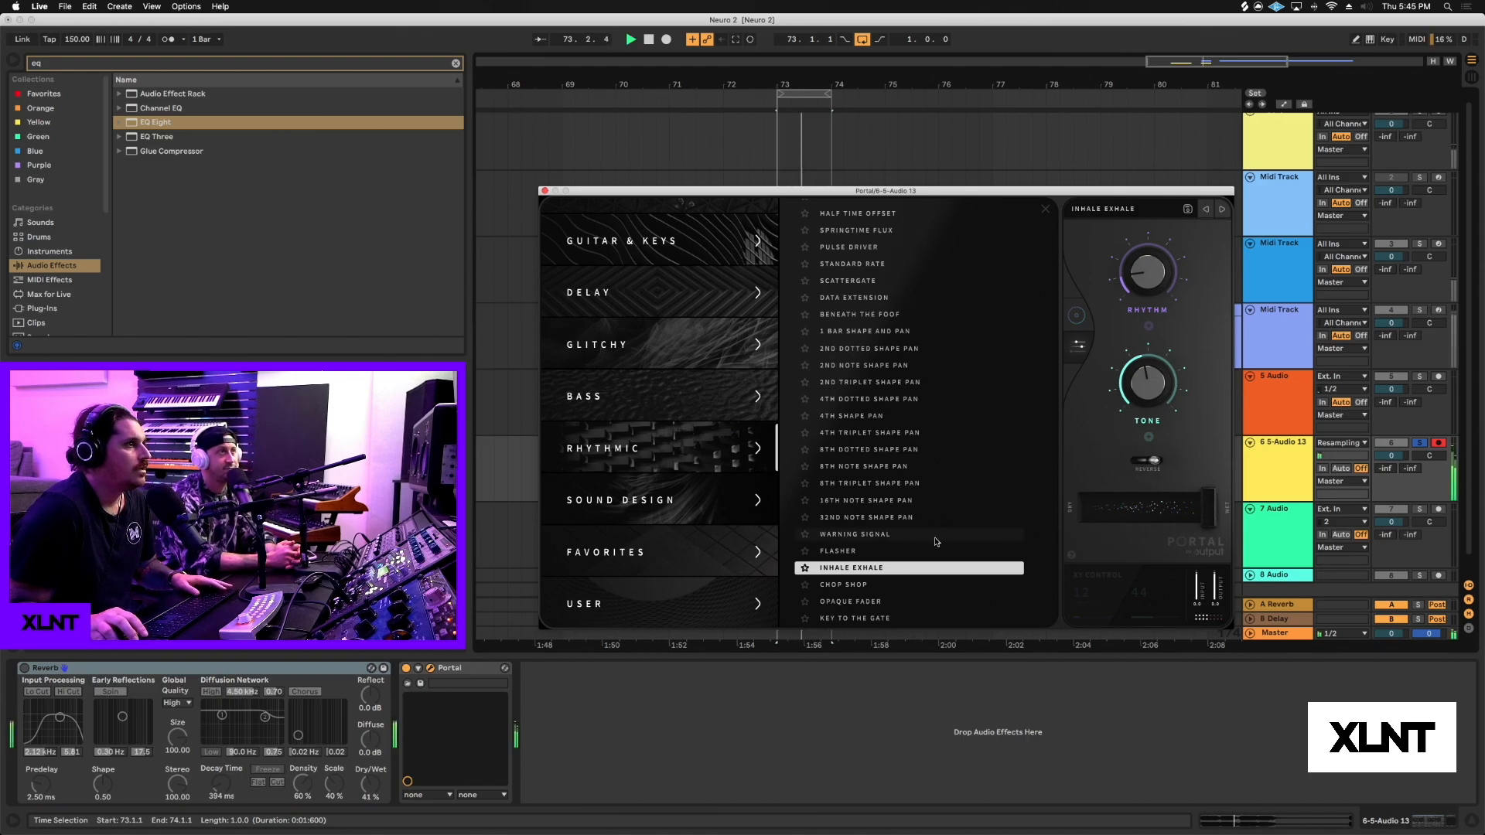
scroll(861, 595, up, 1)
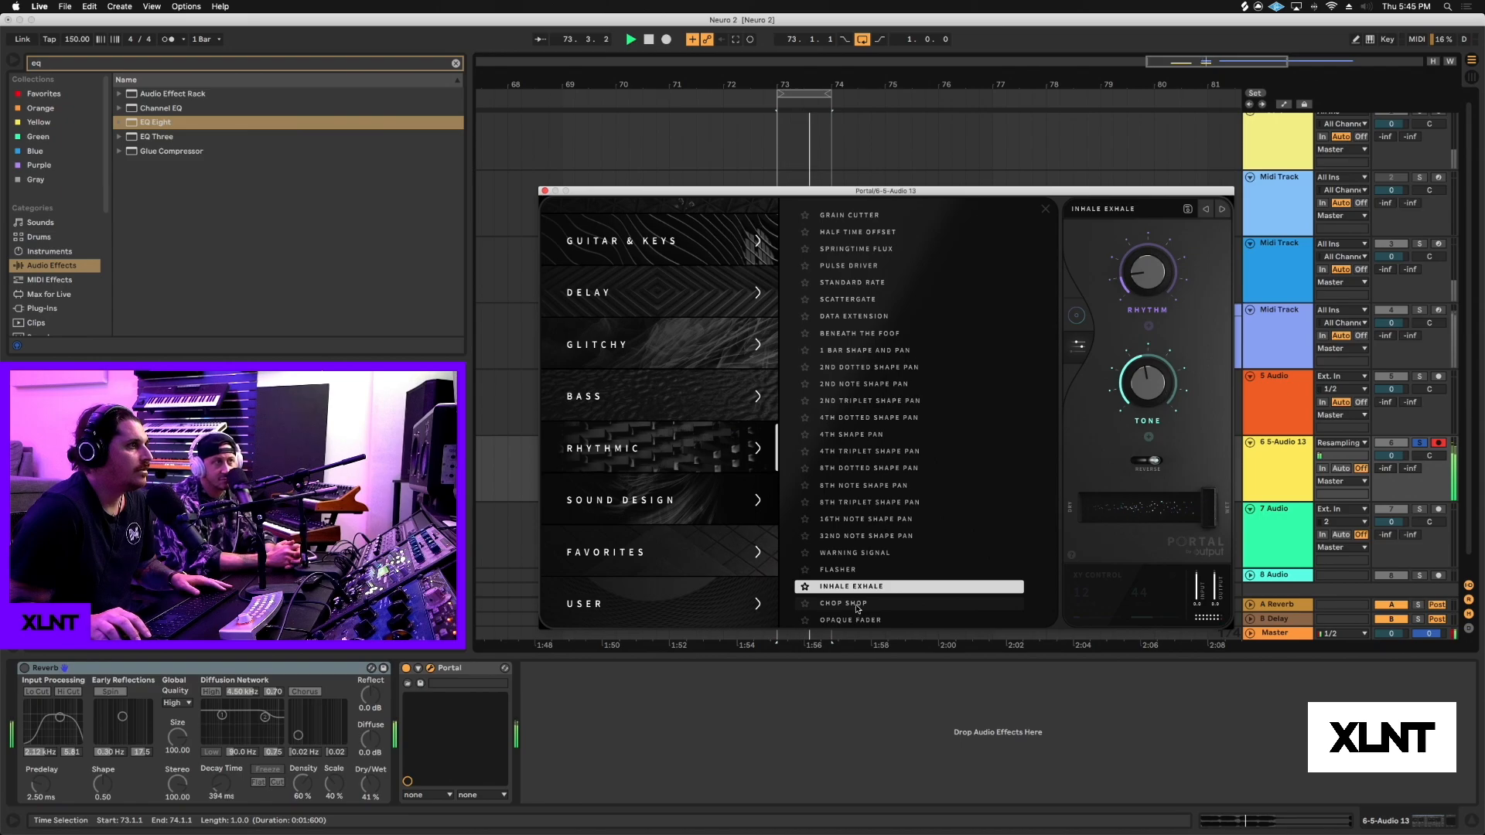
click(858, 606)
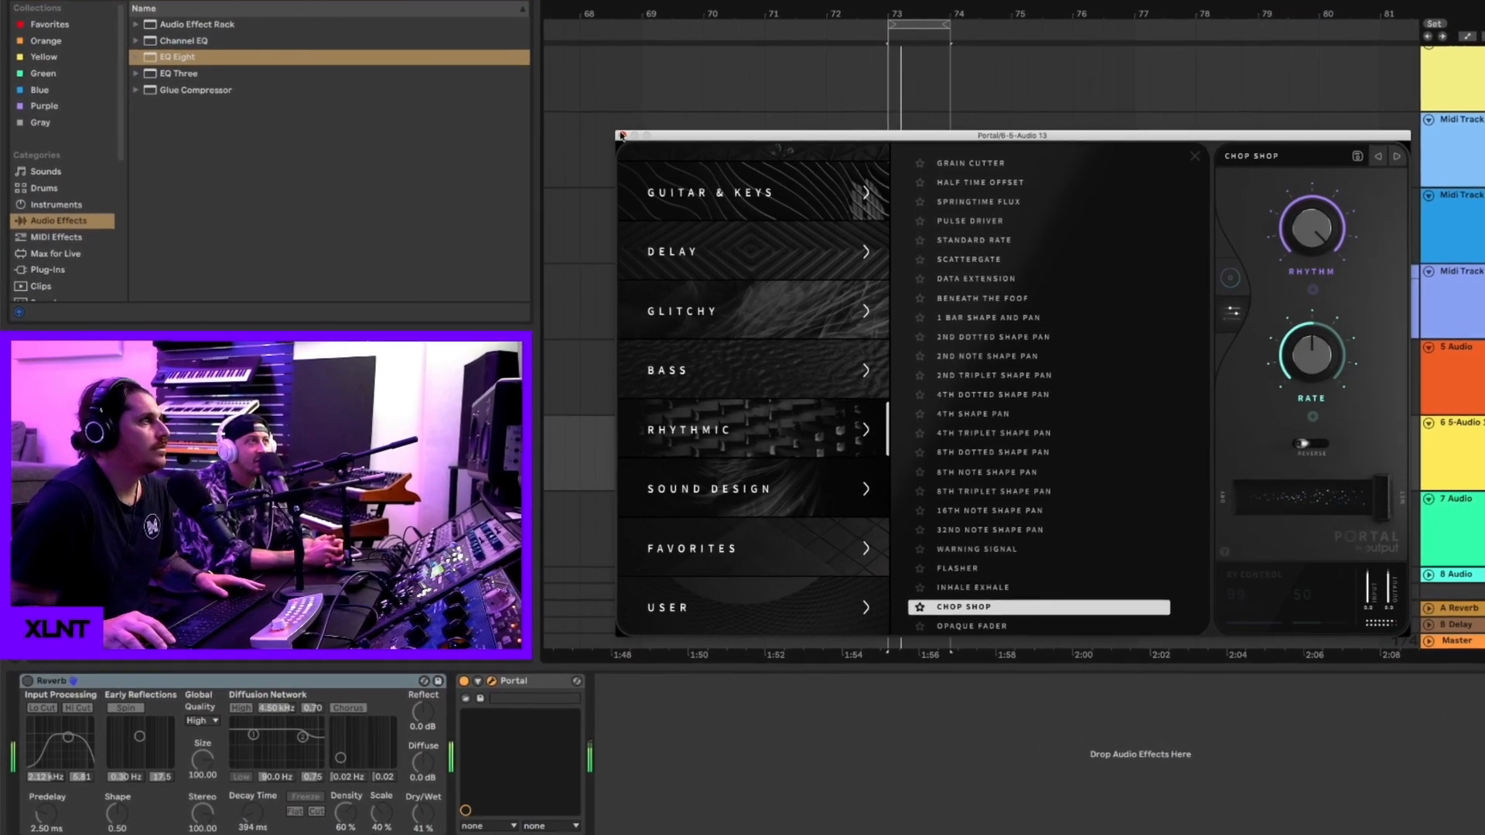
click(595, 155)
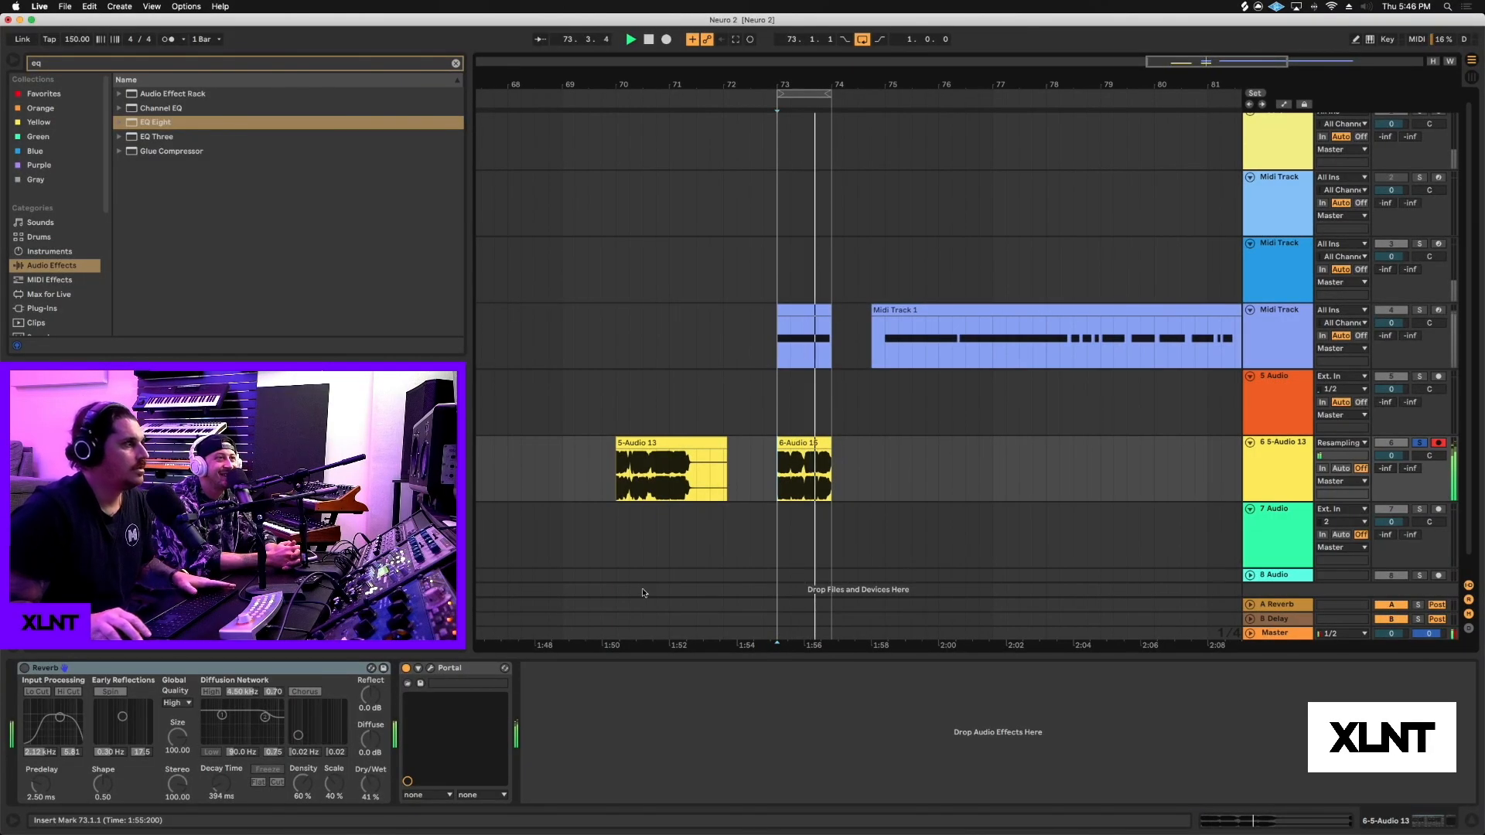
Step: Reopen Portal, audition Chordal Clouds from Stretch & Smear and the Warble Glitch preset, and settle on the Sandbox preset
click(432, 668)
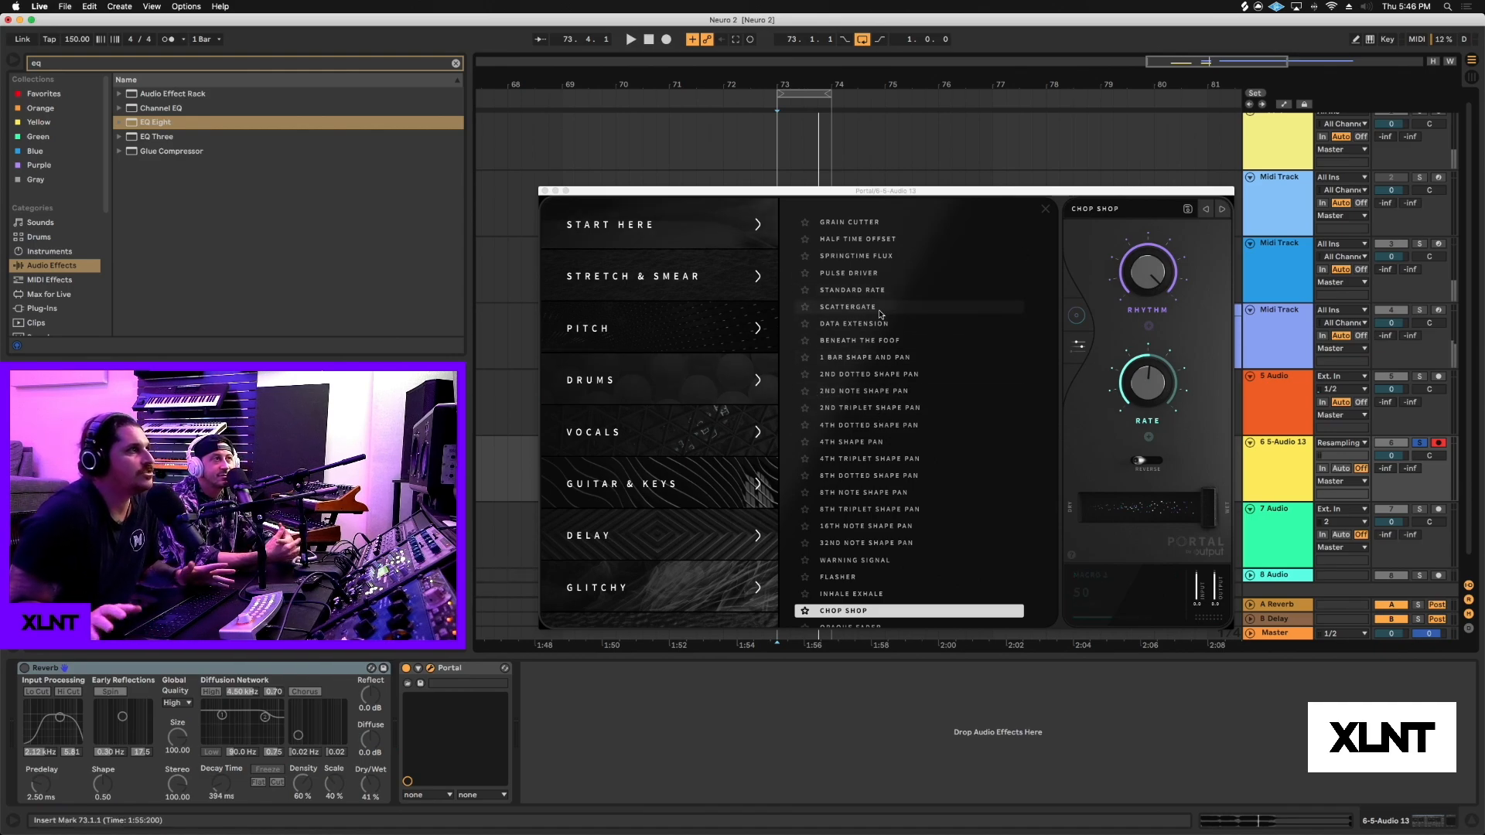
scroll(883, 325, down, 2)
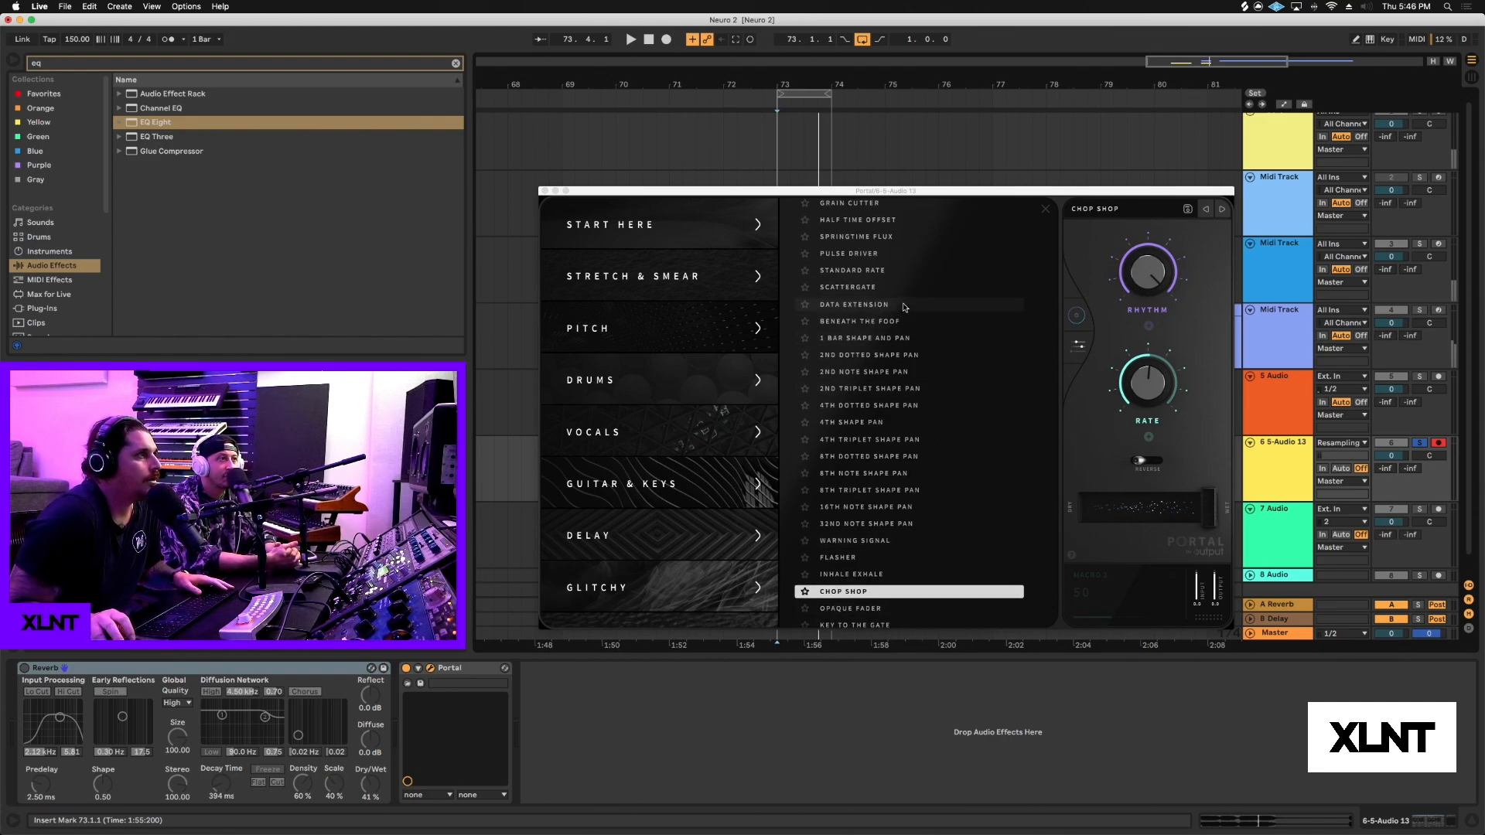
scroll(903, 307, up, 2)
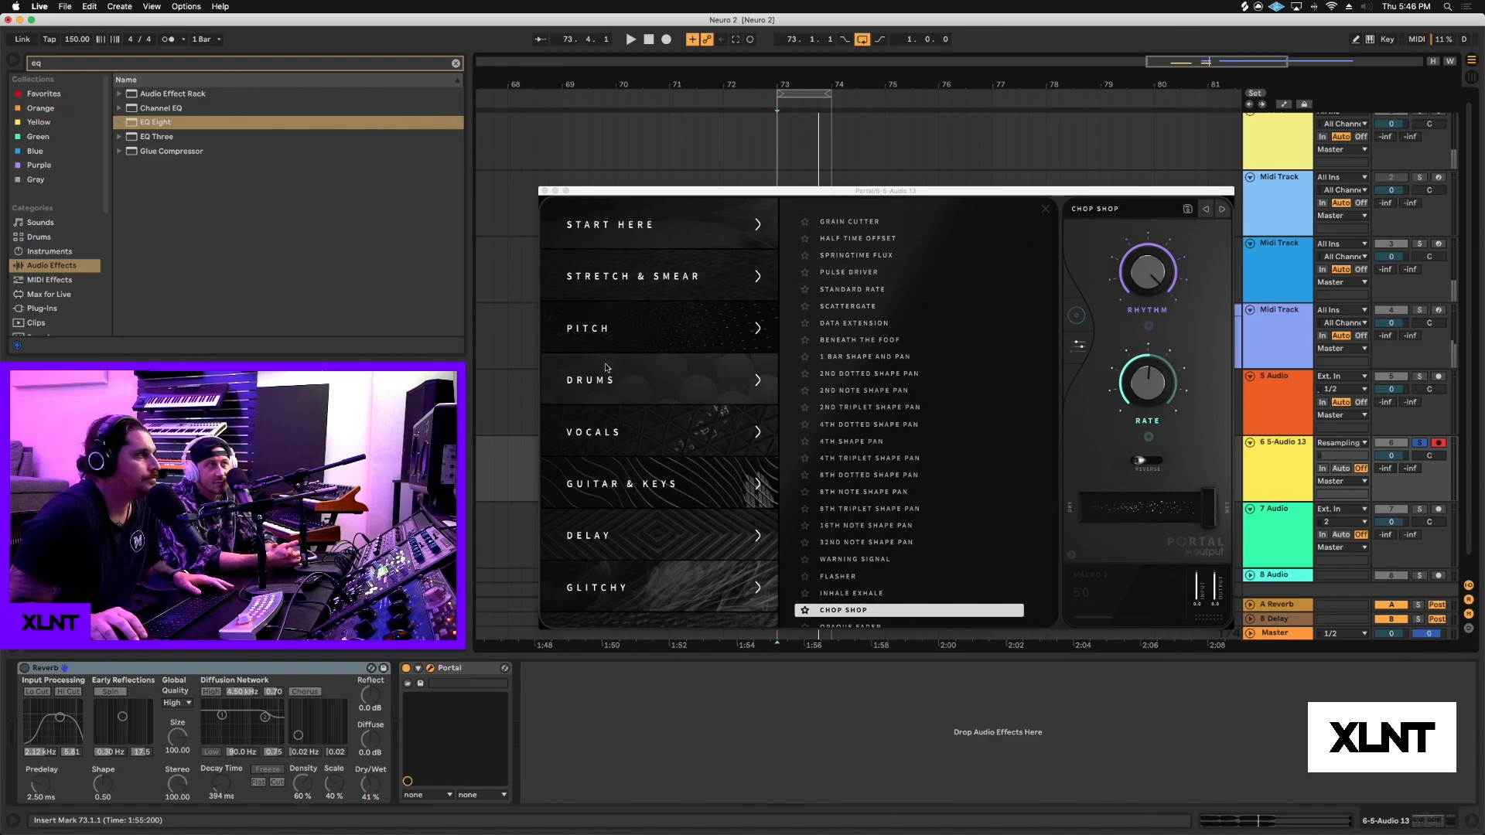
click(670, 290)
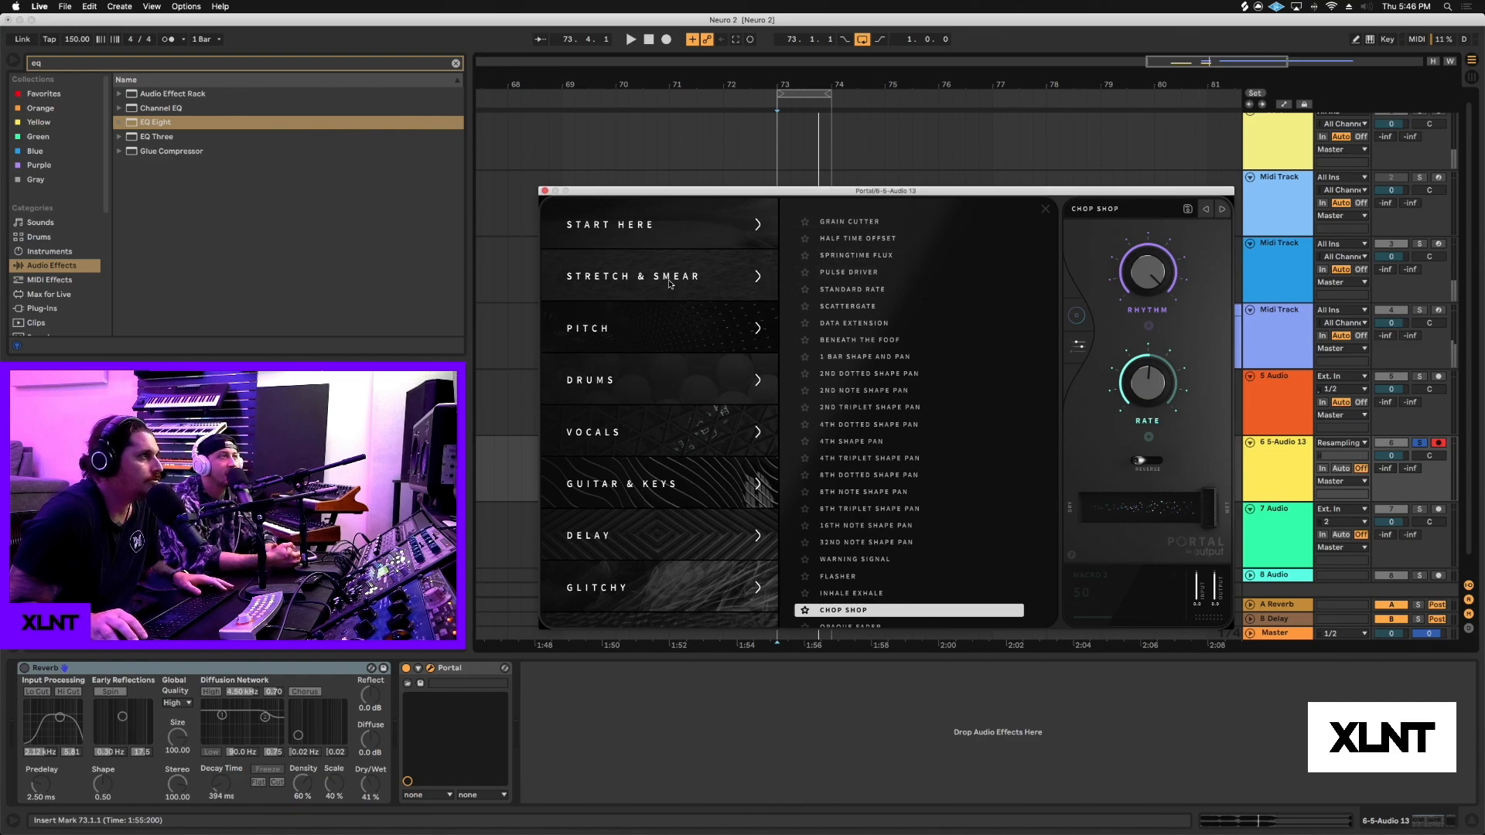
click(882, 442)
key(space)
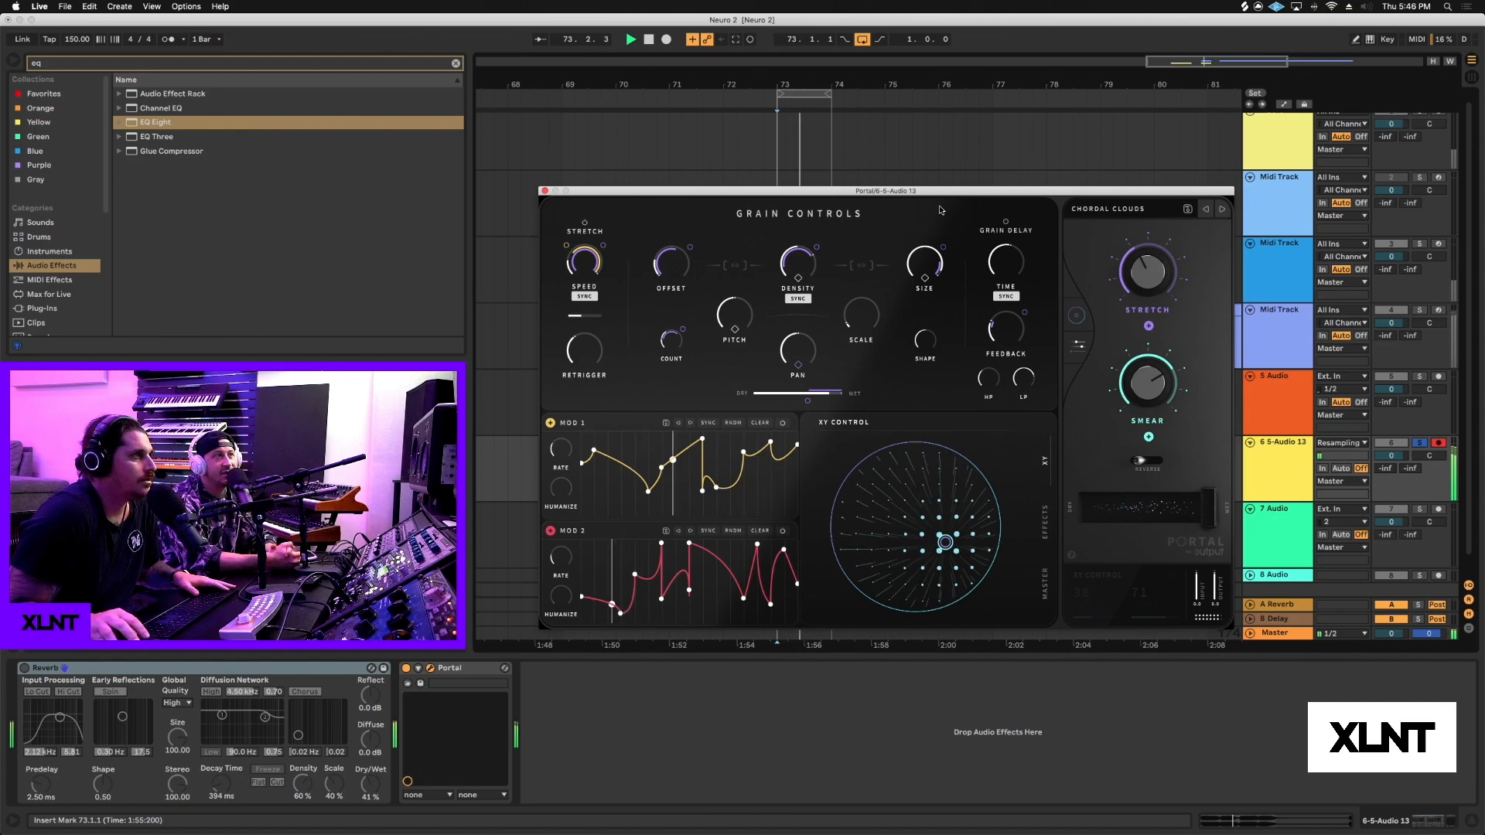
click(1220, 208)
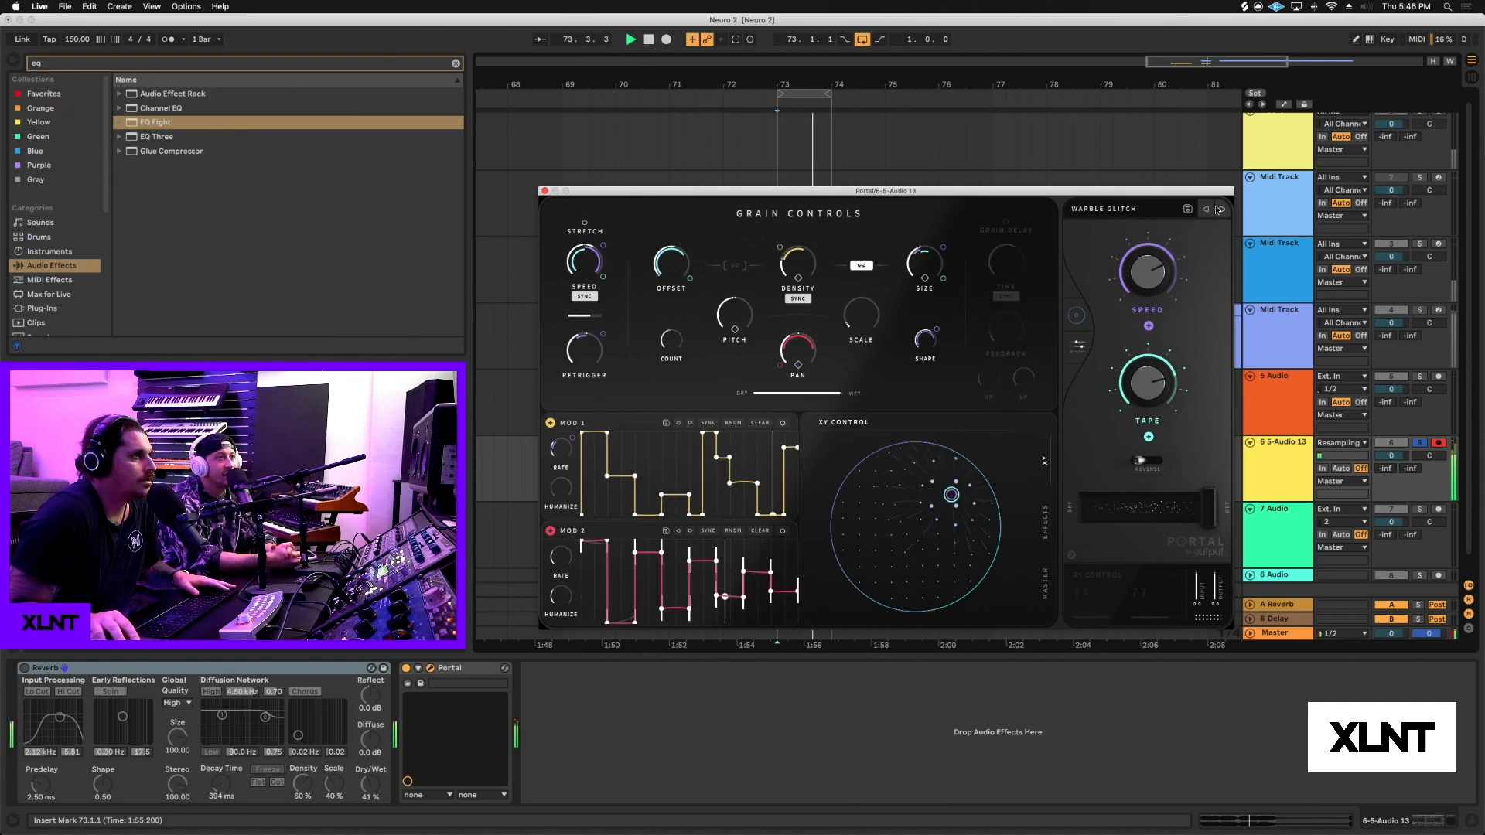
click(1221, 211)
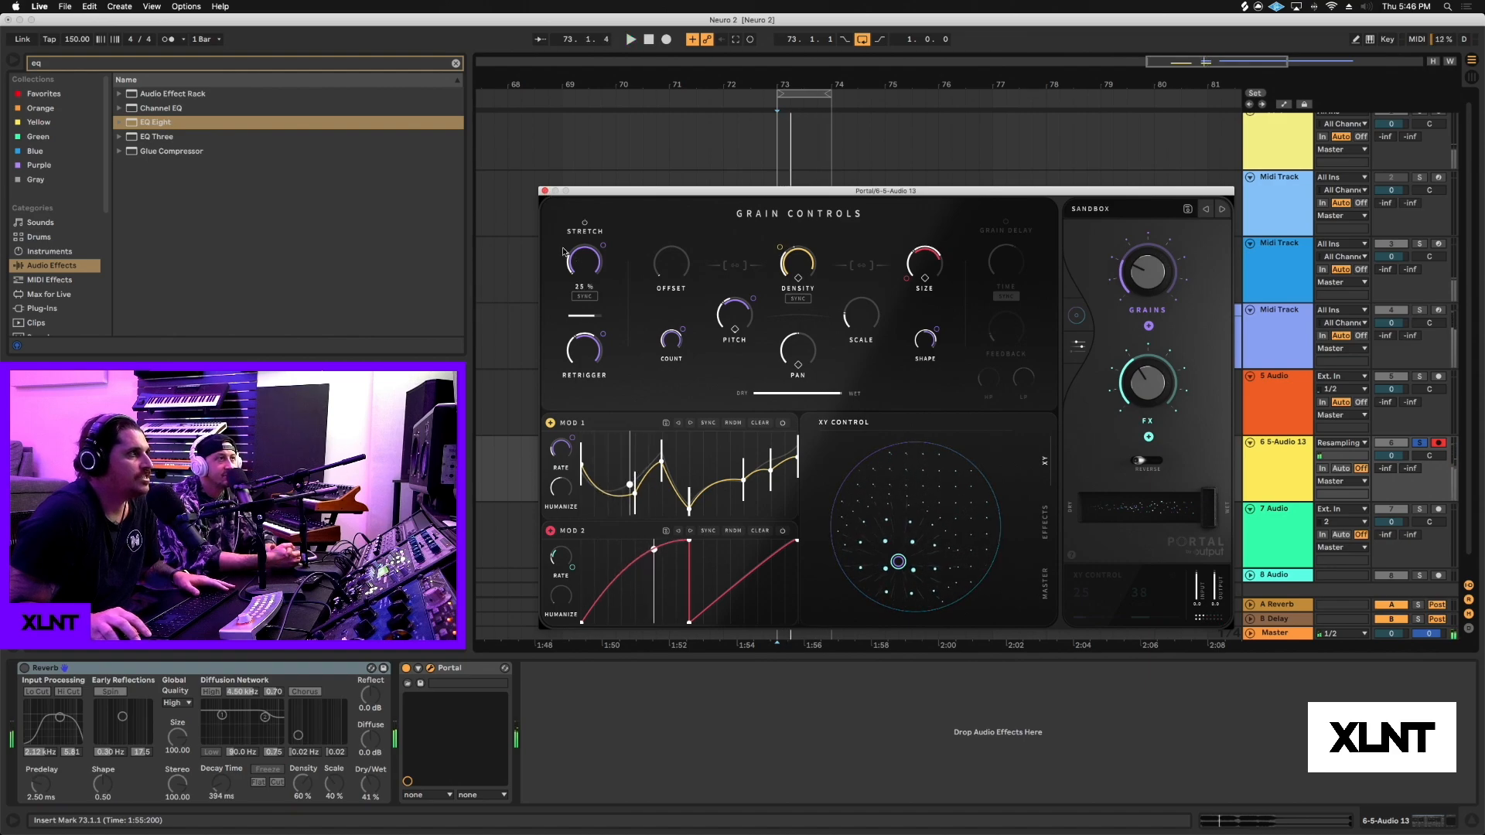
Step: Move Portal from the resampling audio track to after the Reverb on the bass MIDI track, and solo and arm that track
click(544, 191)
scroll(994, 313, right, 3)
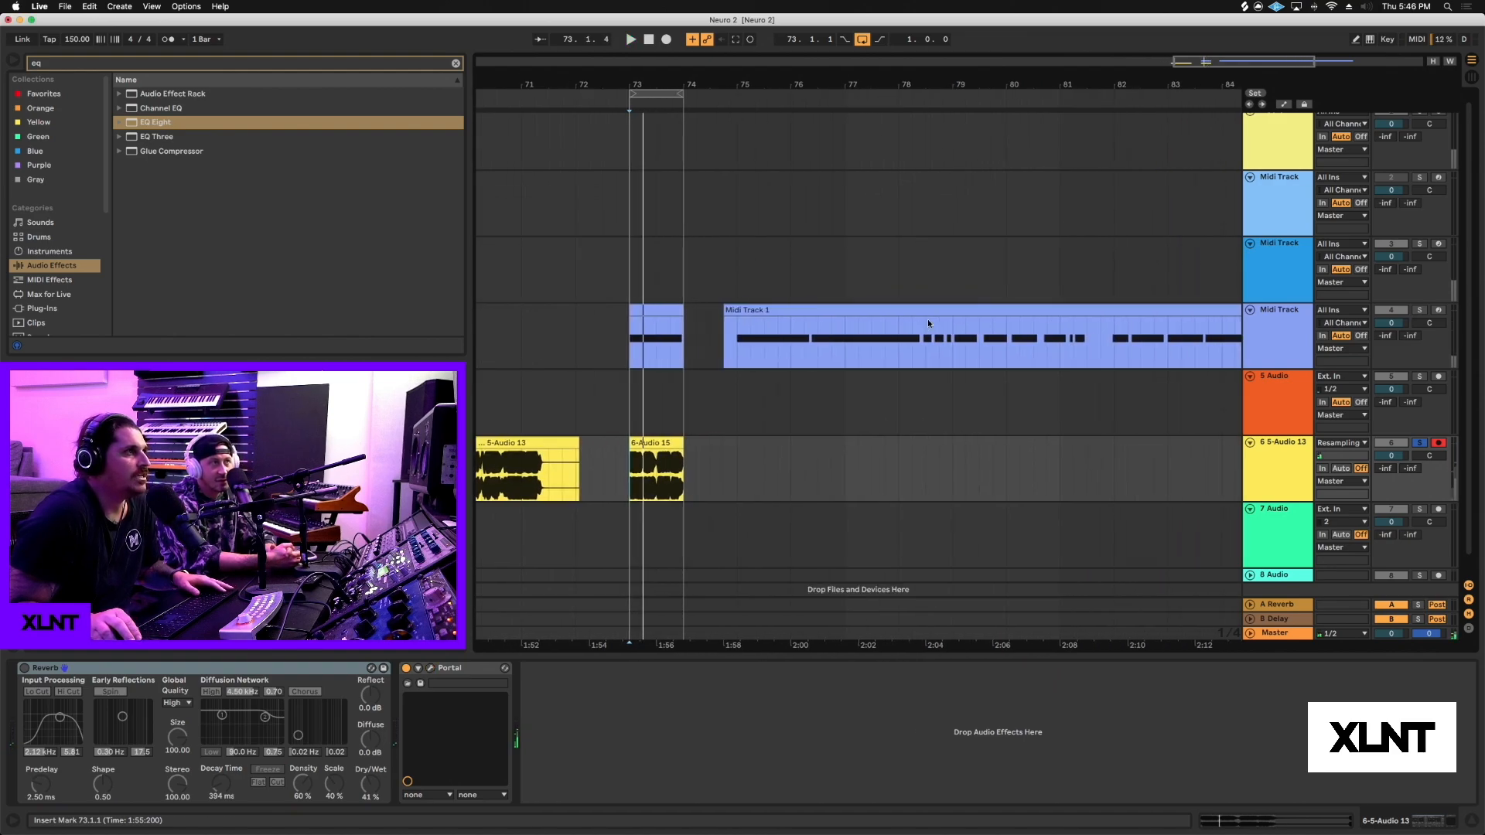
click(658, 311)
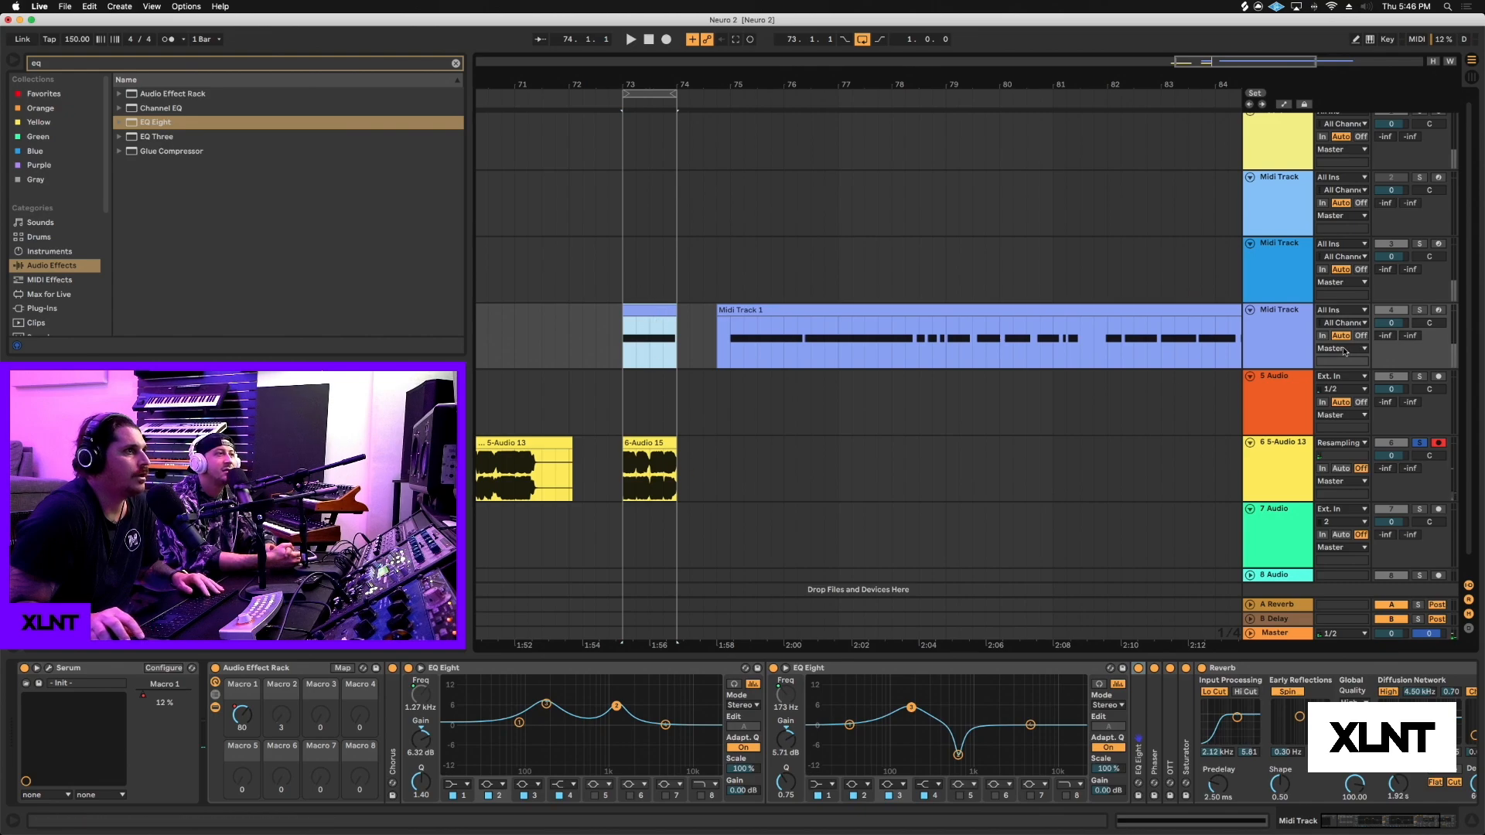
click(1291, 463)
drag(477, 671, 662, 340)
click(1259, 332)
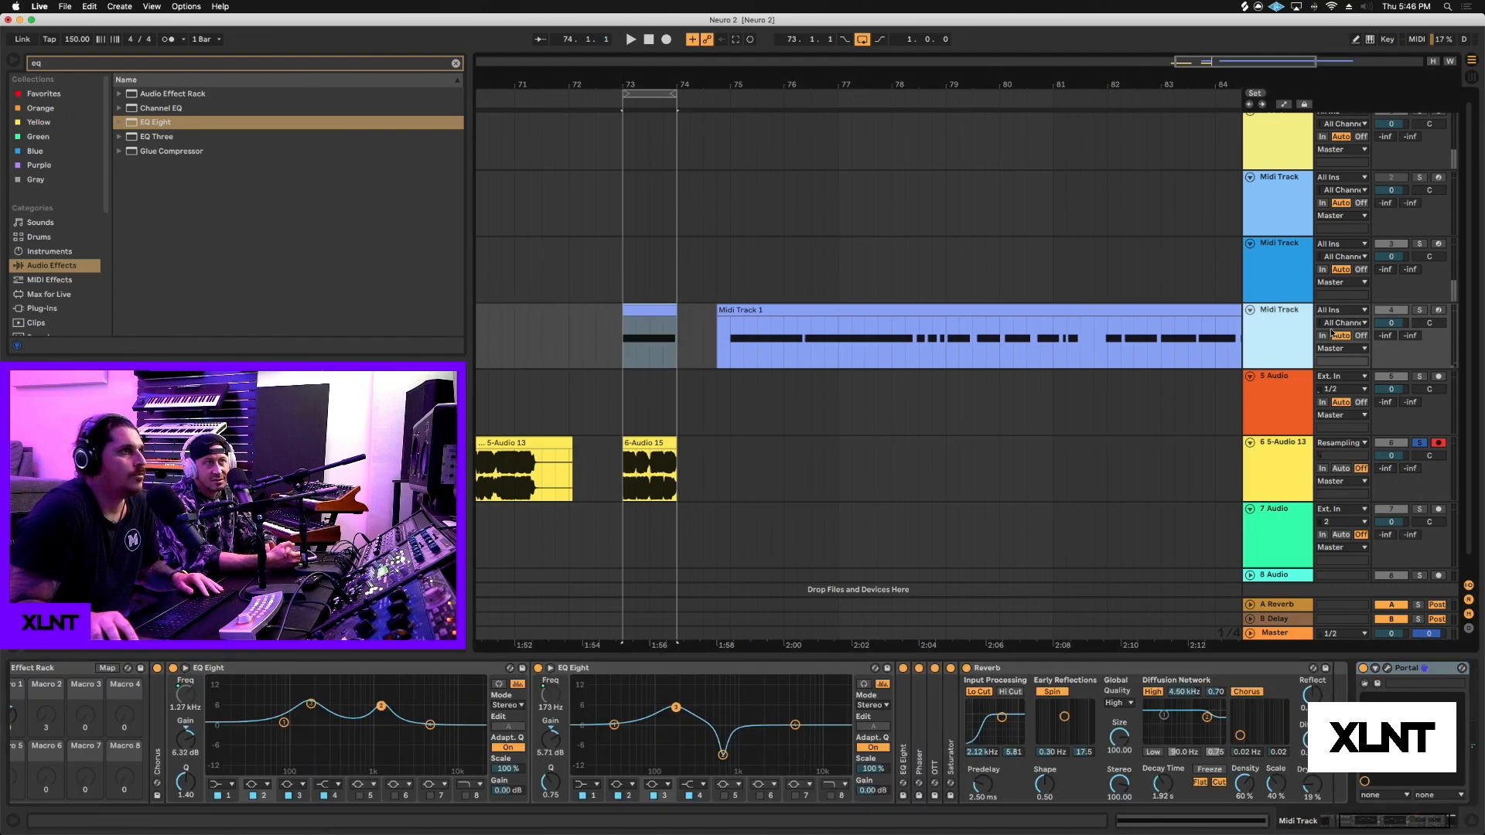
click(1420, 310)
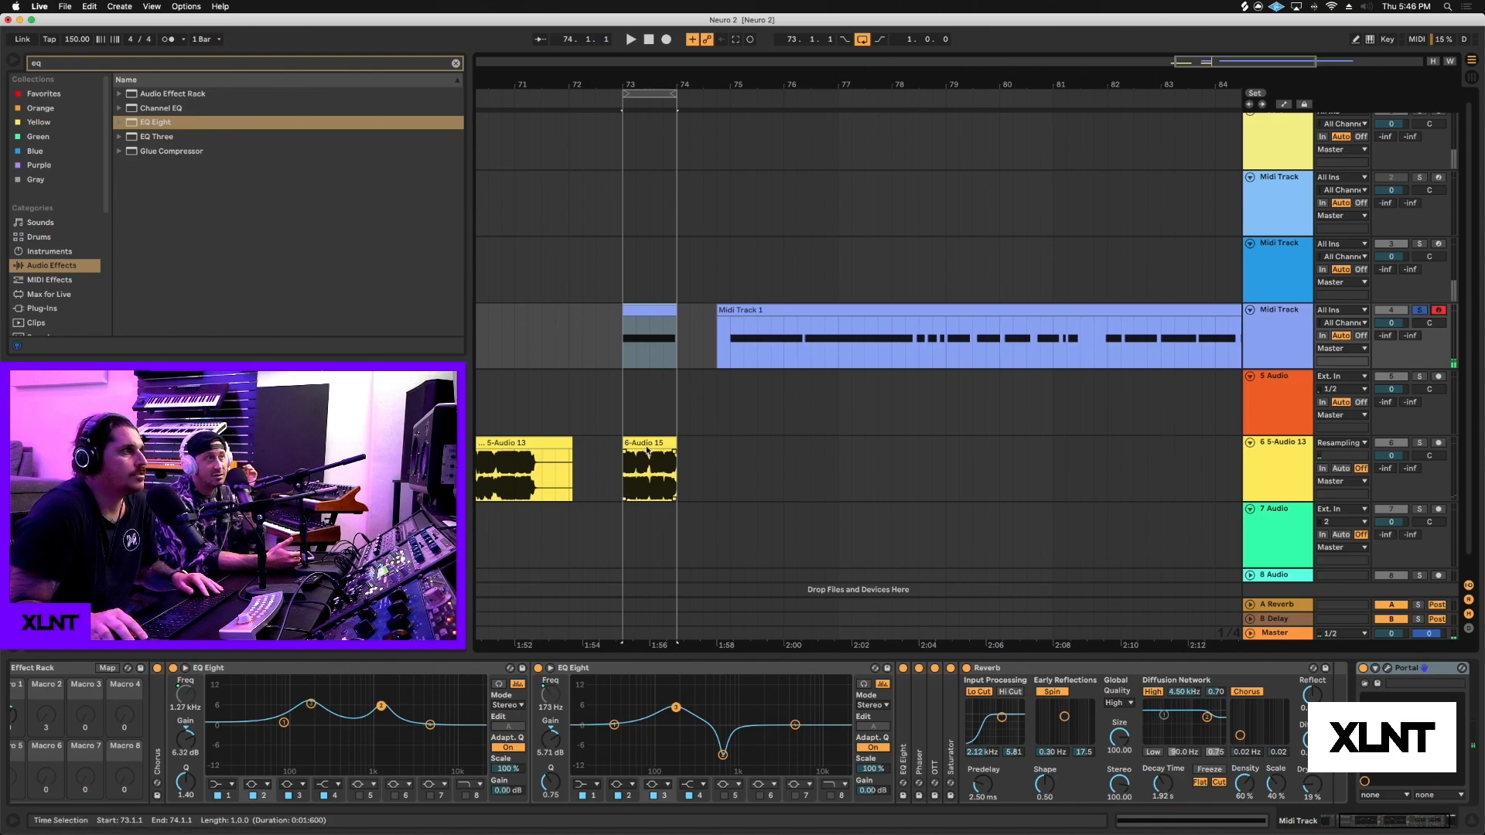
Step: Move the 6-Audio 15 clip to bar 81 and the long Midi Track 1 clip to 82.3.1
drag(642, 466, 1074, 466)
drag(754, 316, 1171, 318)
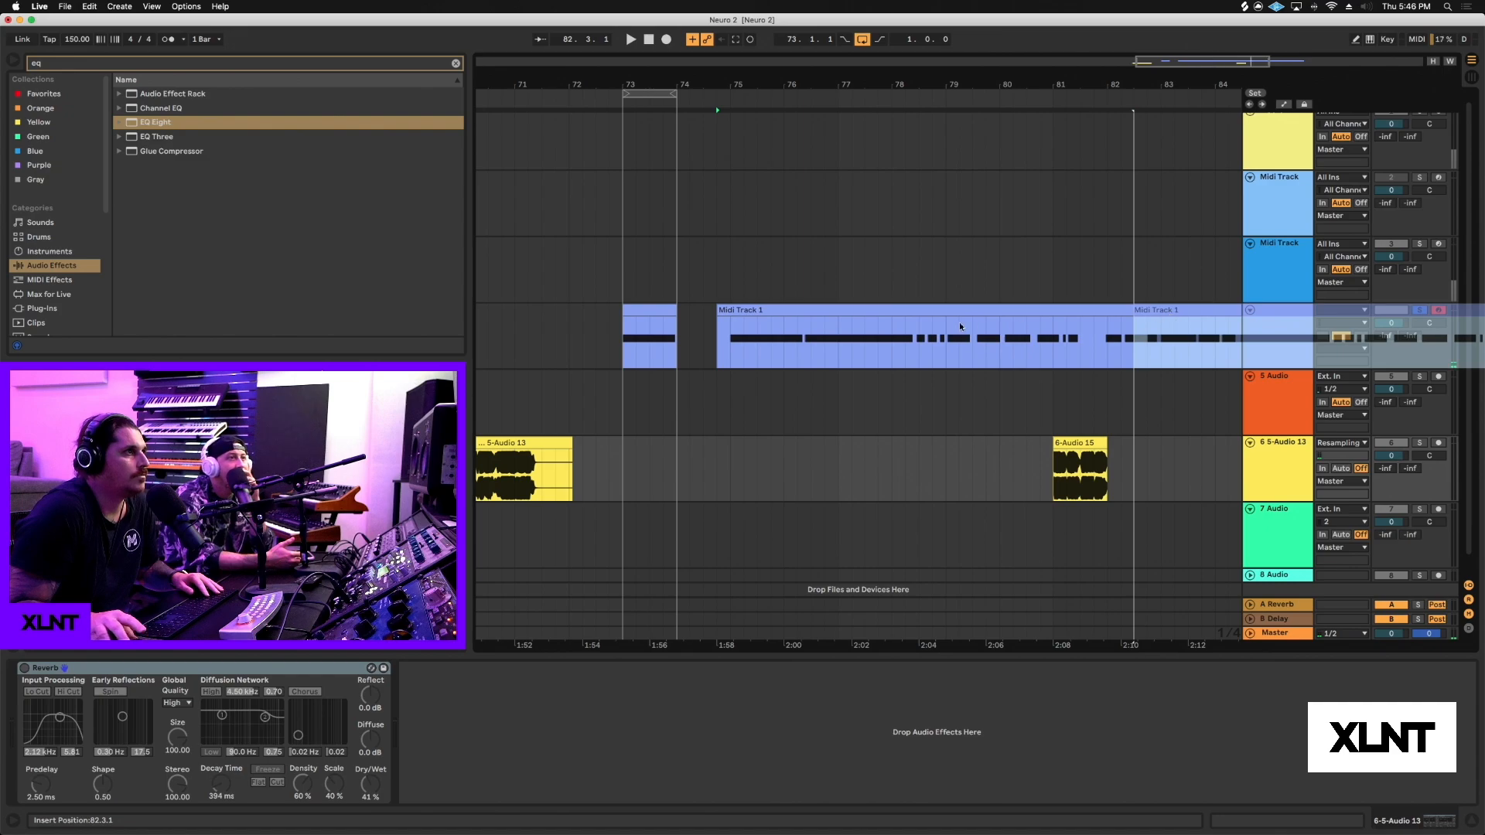
click(671, 310)
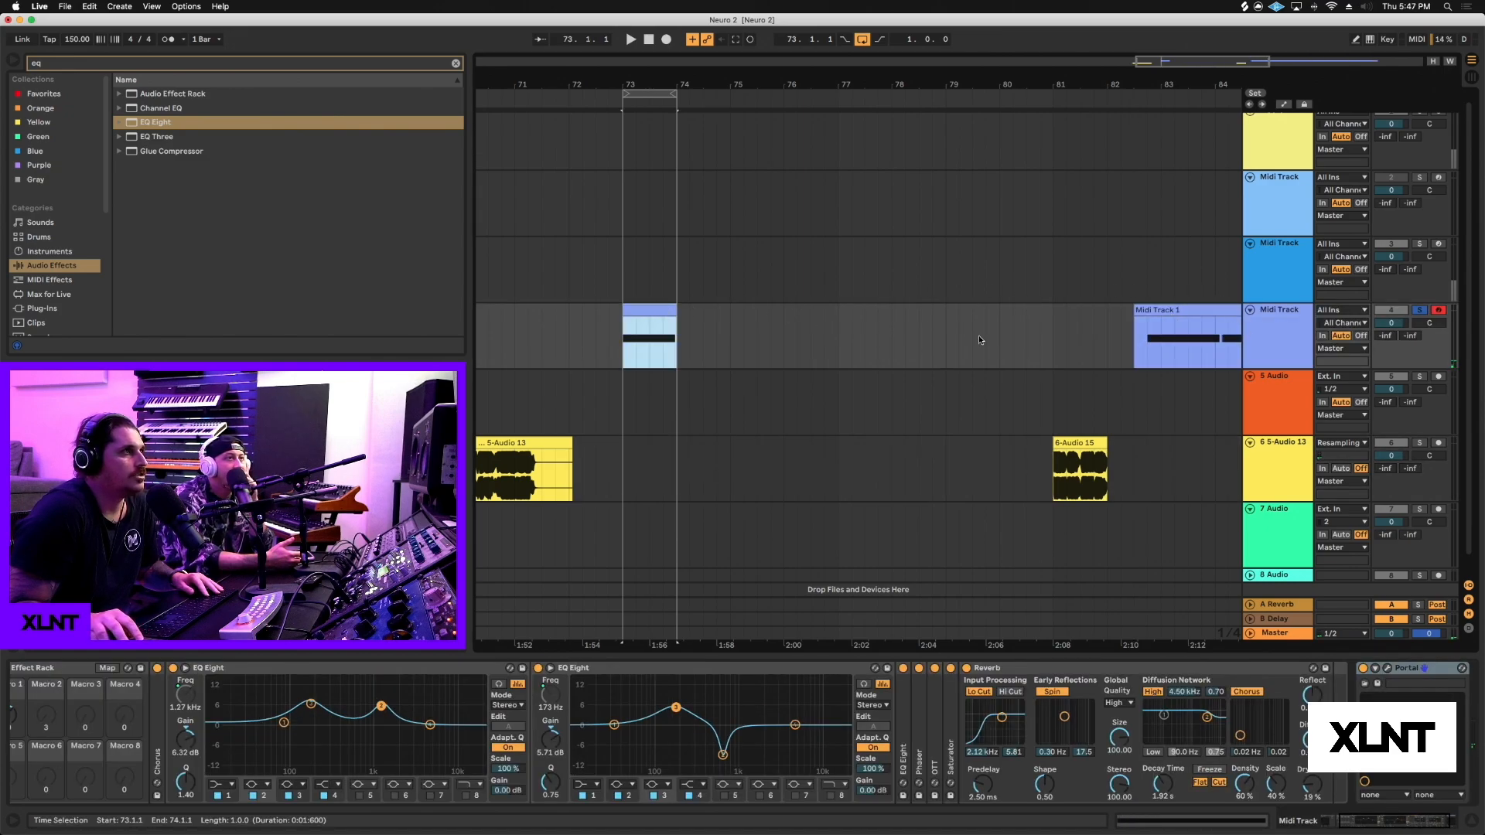
key(BackSpace)
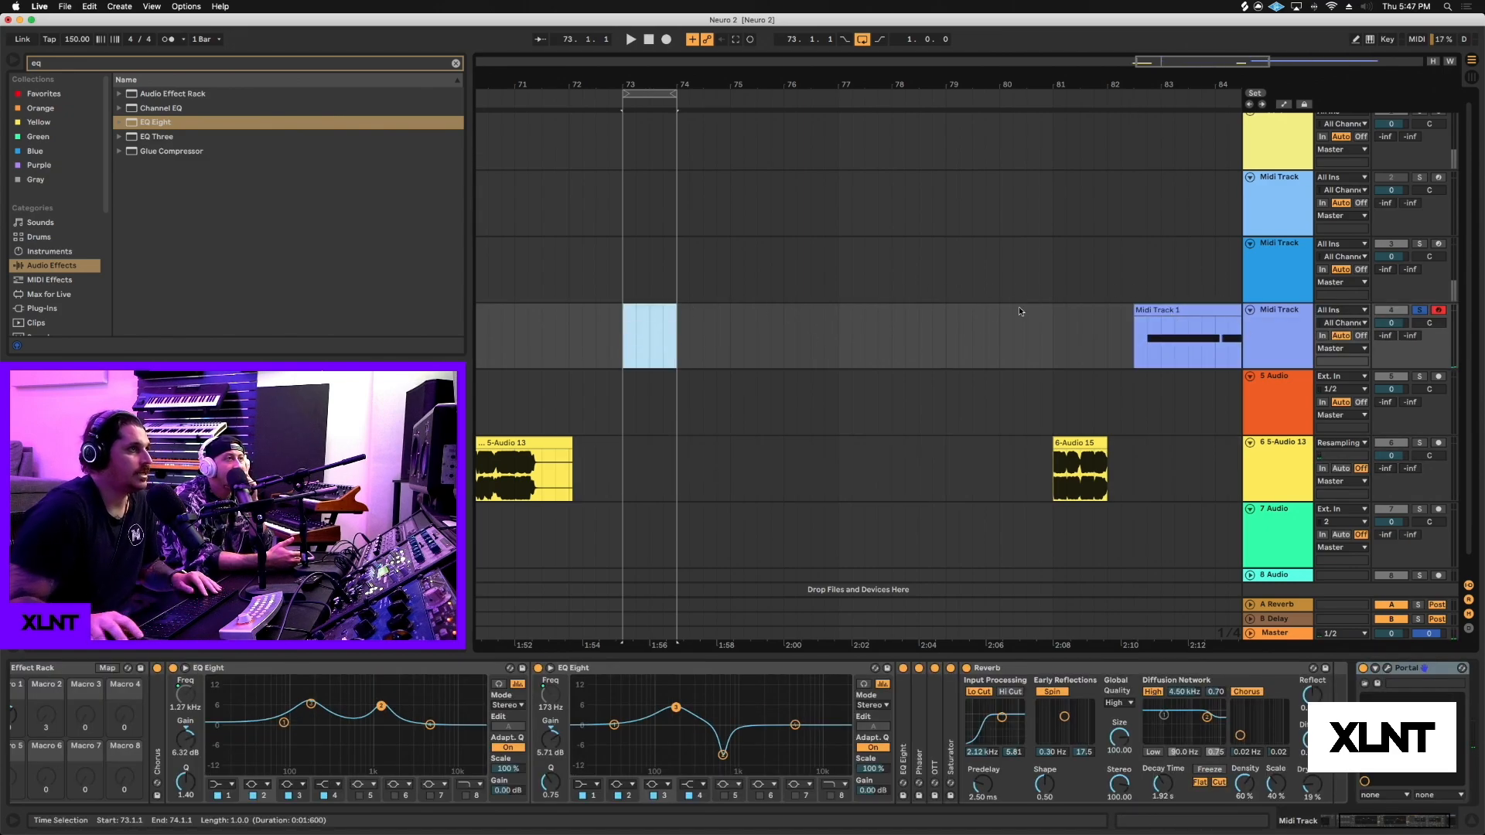
scroll(1014, 311, right, 1)
scroll(1017, 313, up, 1)
key(super+z)
Step: Delete the long Midi Track 1 clip and place the insert marker at 78.1.1 on the same track
click(1136, 309)
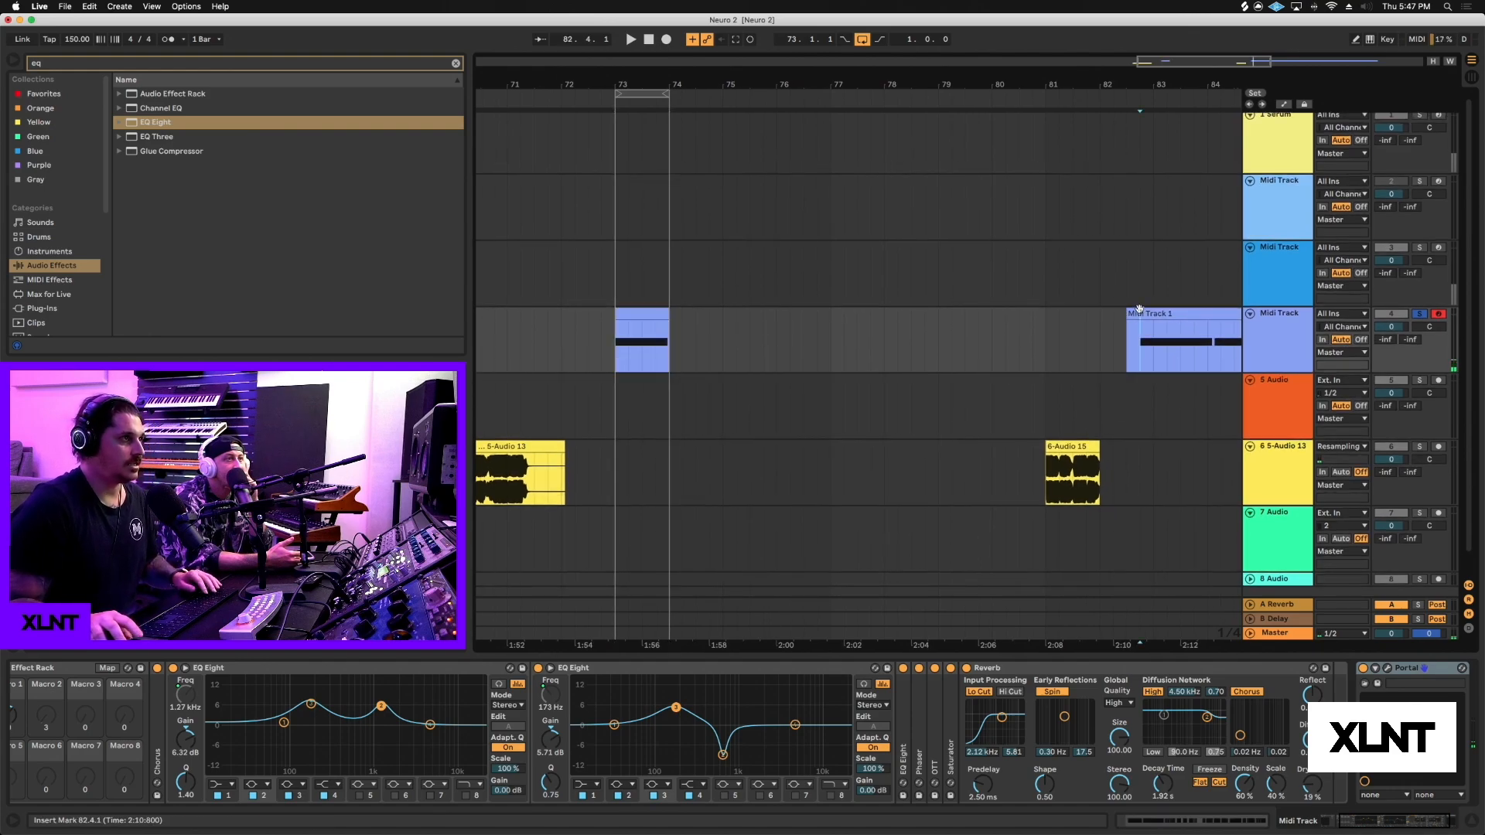
key(BackSpace)
click(880, 337)
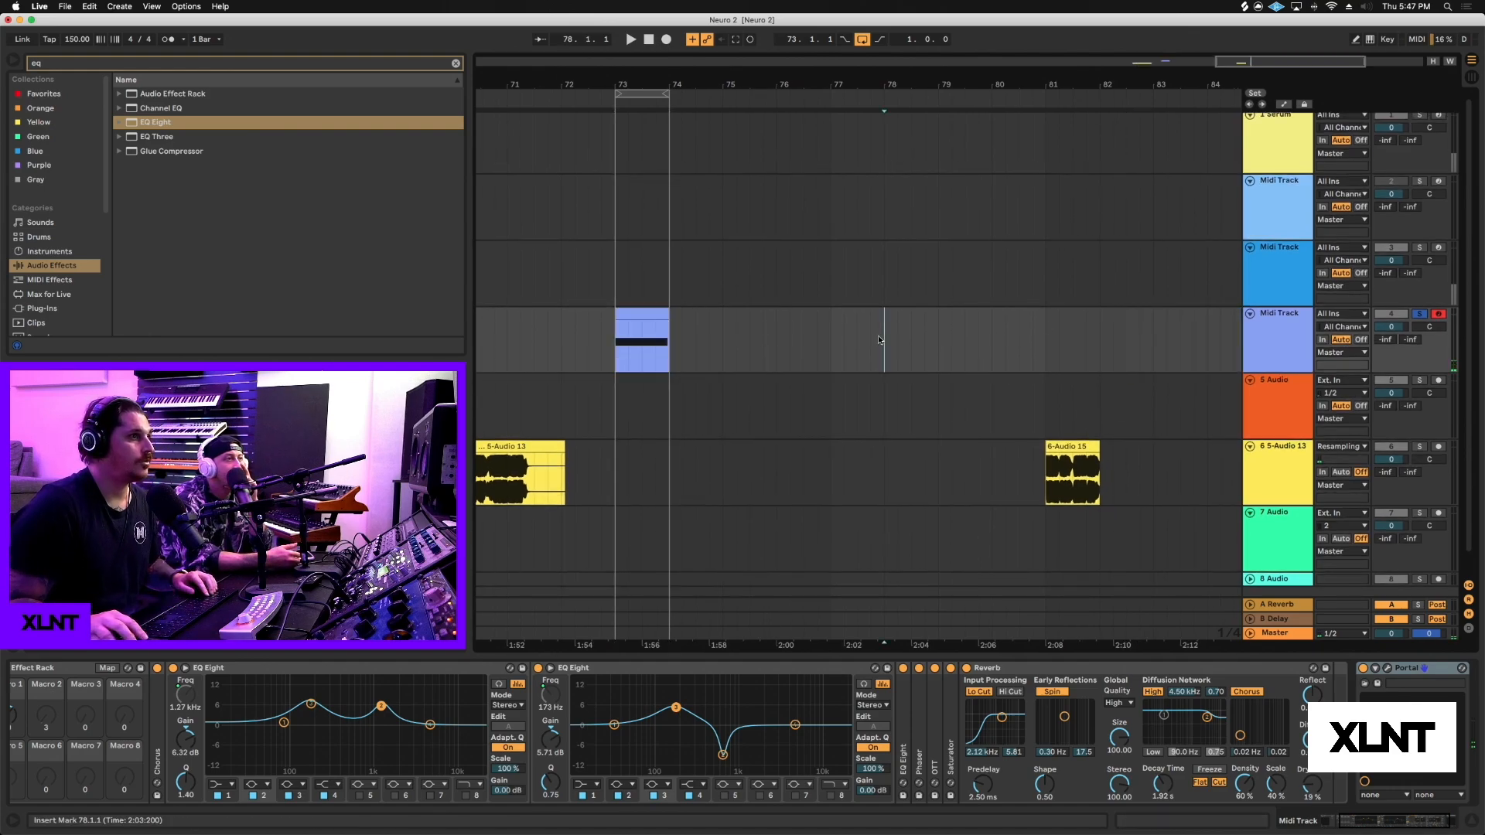
Step: Enable the computer MIDI keyboard, open Portal on the MIDI track and set its XY control to 21 Grains and 70 FX
click(1370, 40)
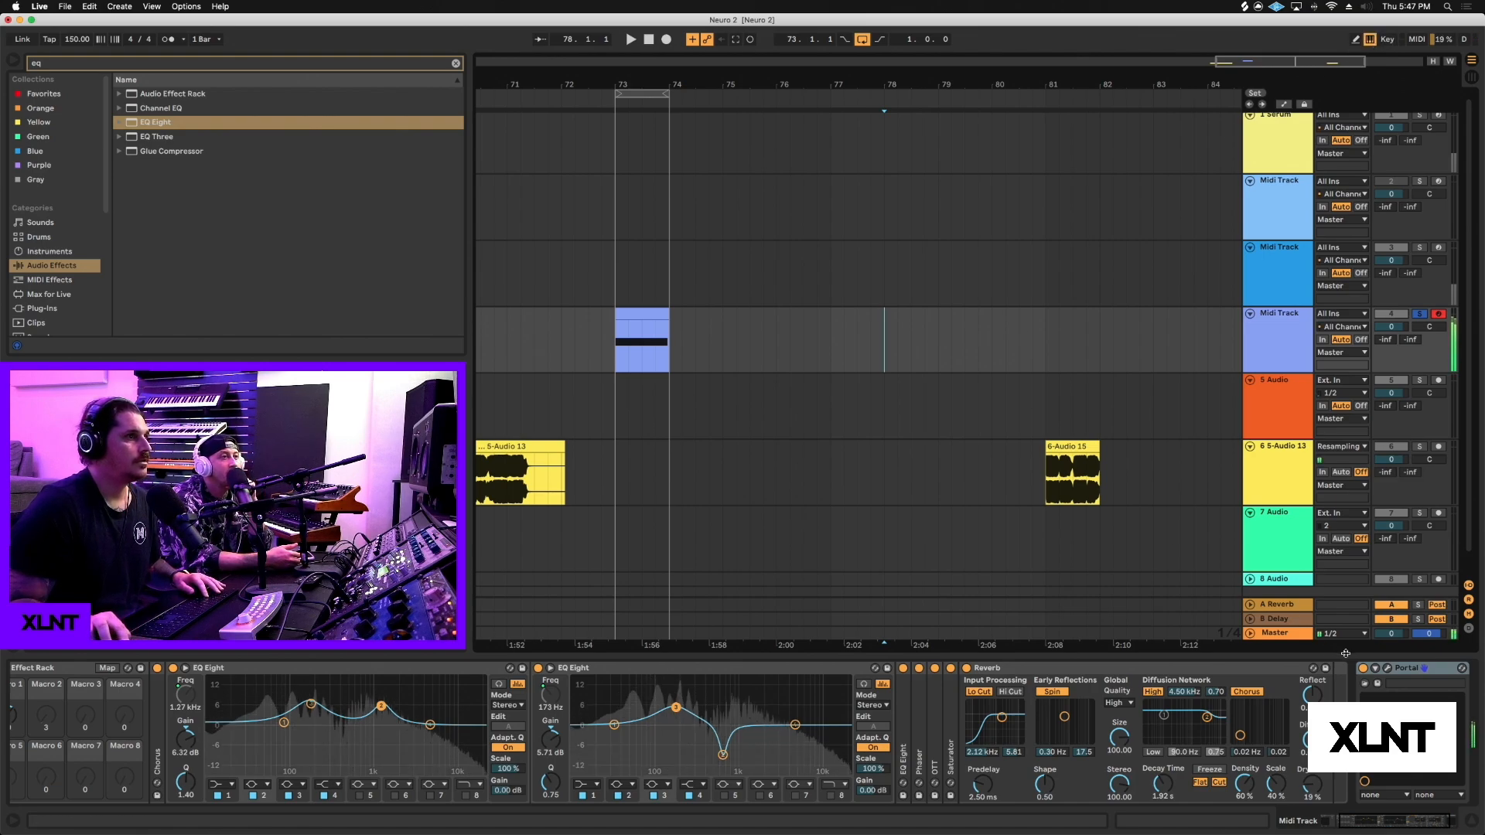
click(1387, 668)
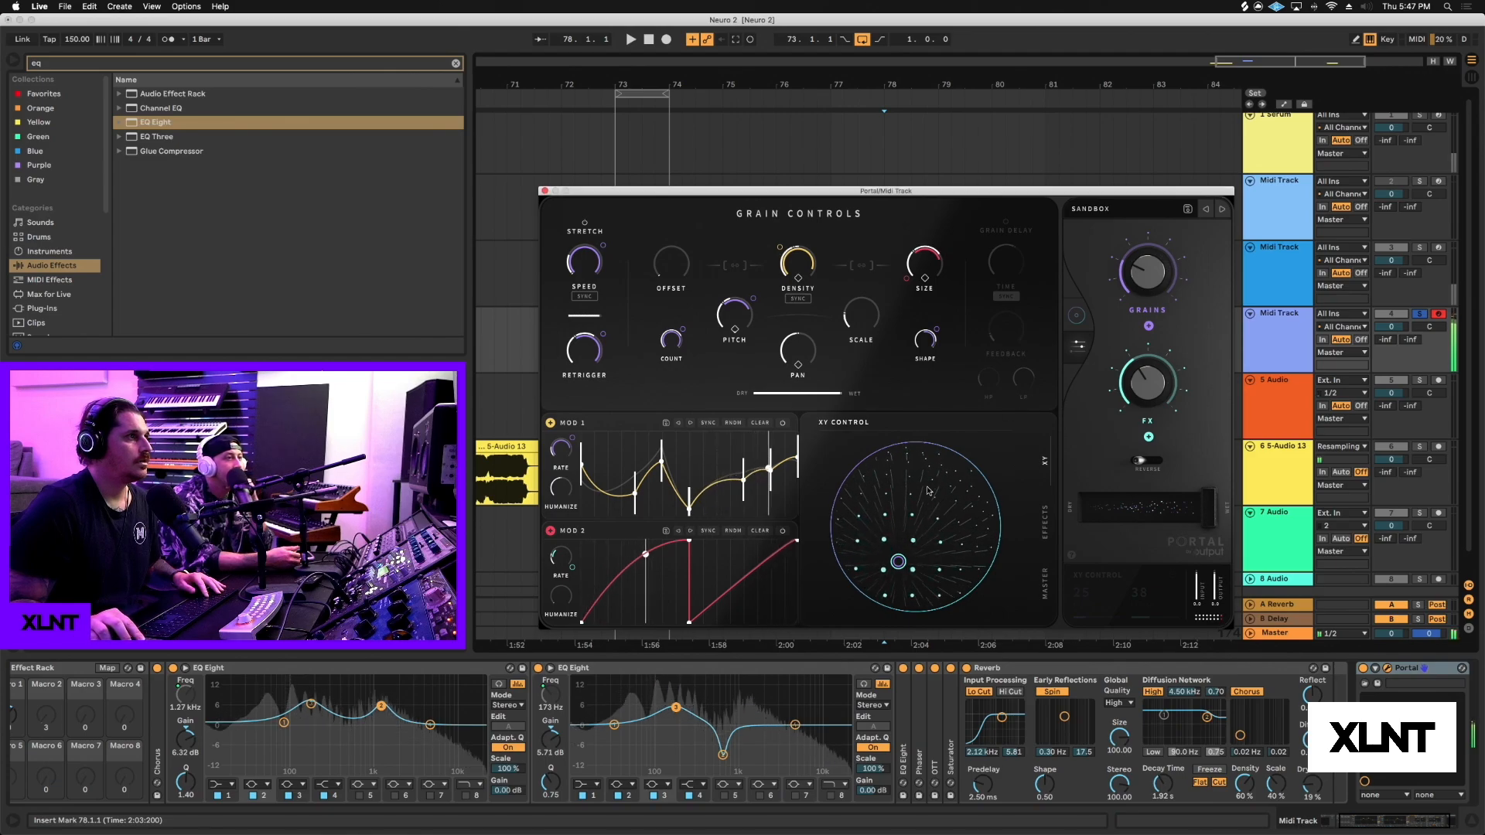
click(897, 475)
drag(897, 474, 945, 562)
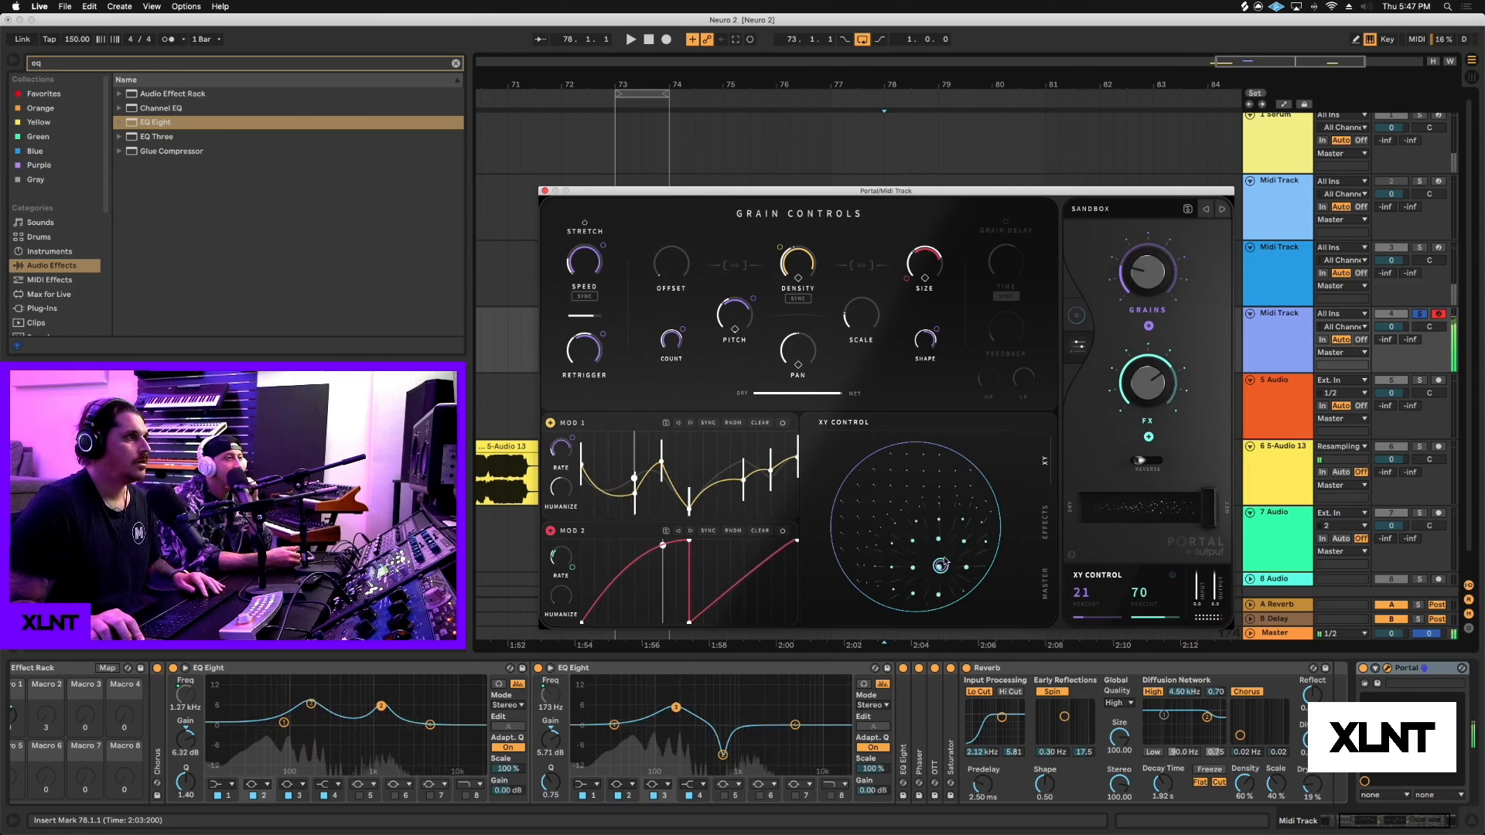
Step: Move Portal's XY control to 26 Grains and 67 FX, and load the Bit Rhythms preset
drag(945, 563, 939, 556)
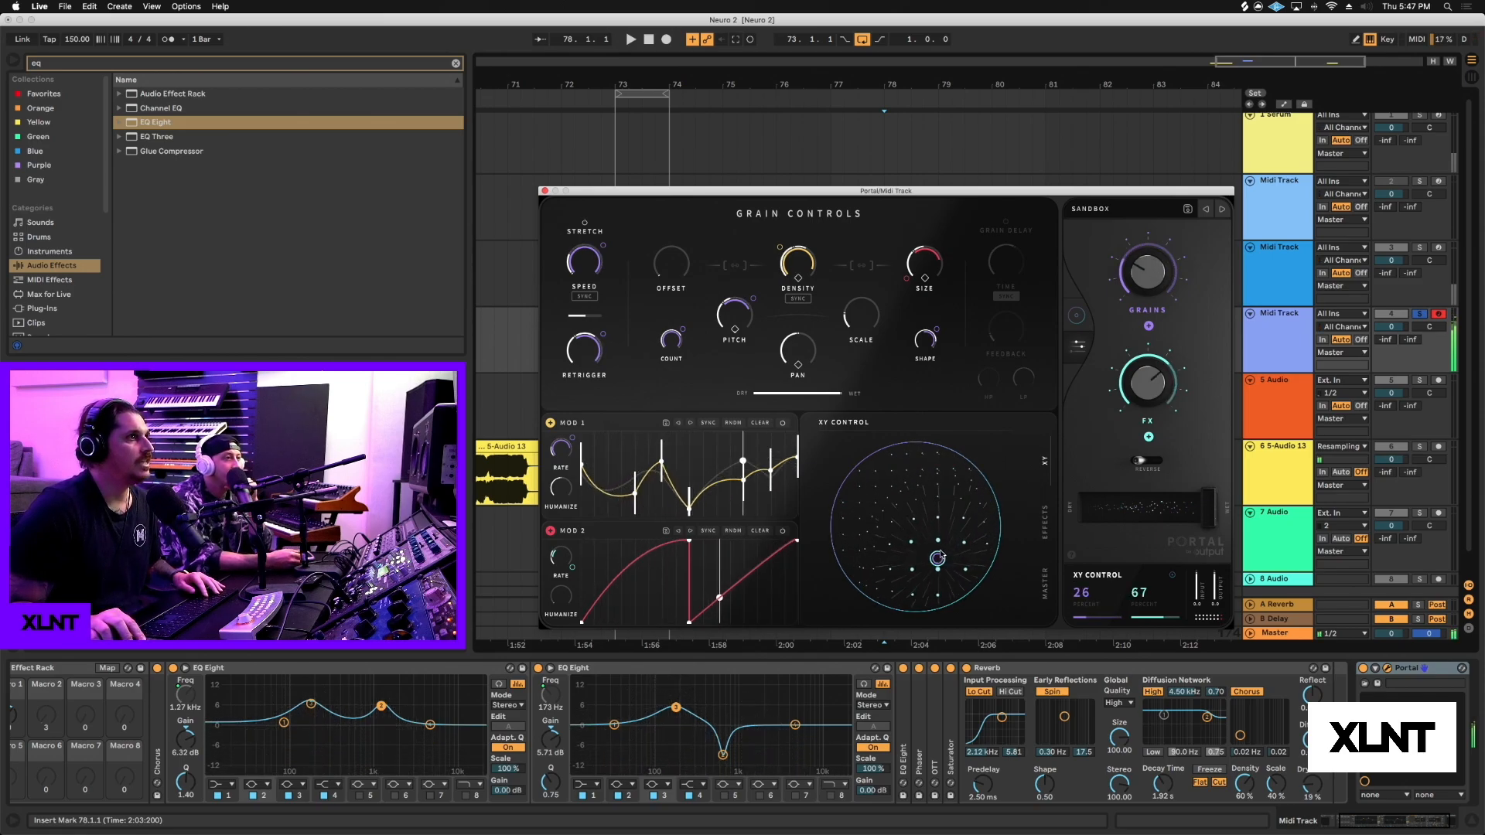
click(1222, 209)
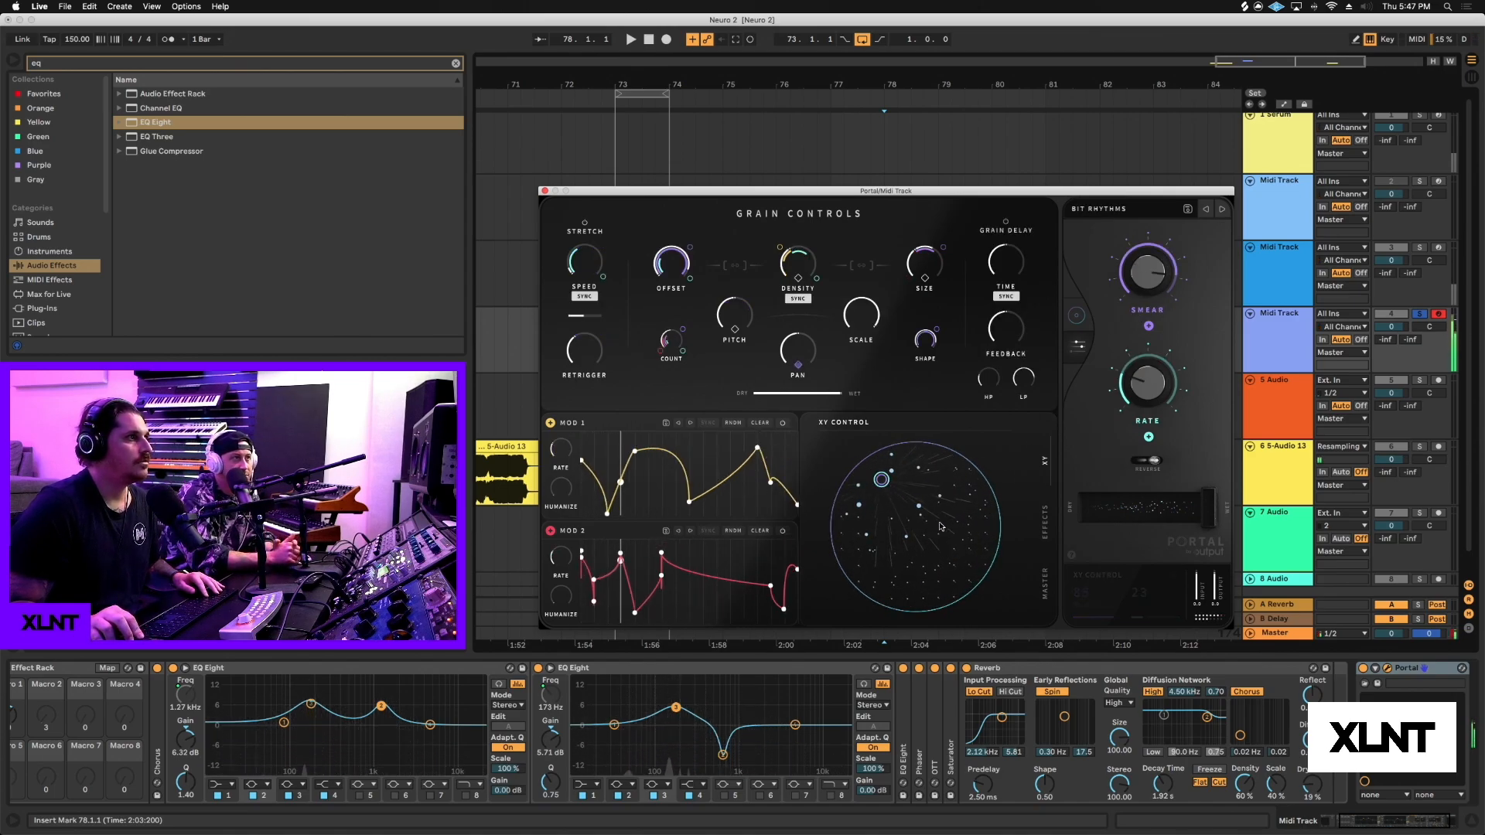
Step: Audition Portal's Guitar & Keys presets Rhythmic Octaves, Key Centric, Pitch Artefacts, Nightmare Dreams and Reverse Fuzz on the bass
click(1121, 215)
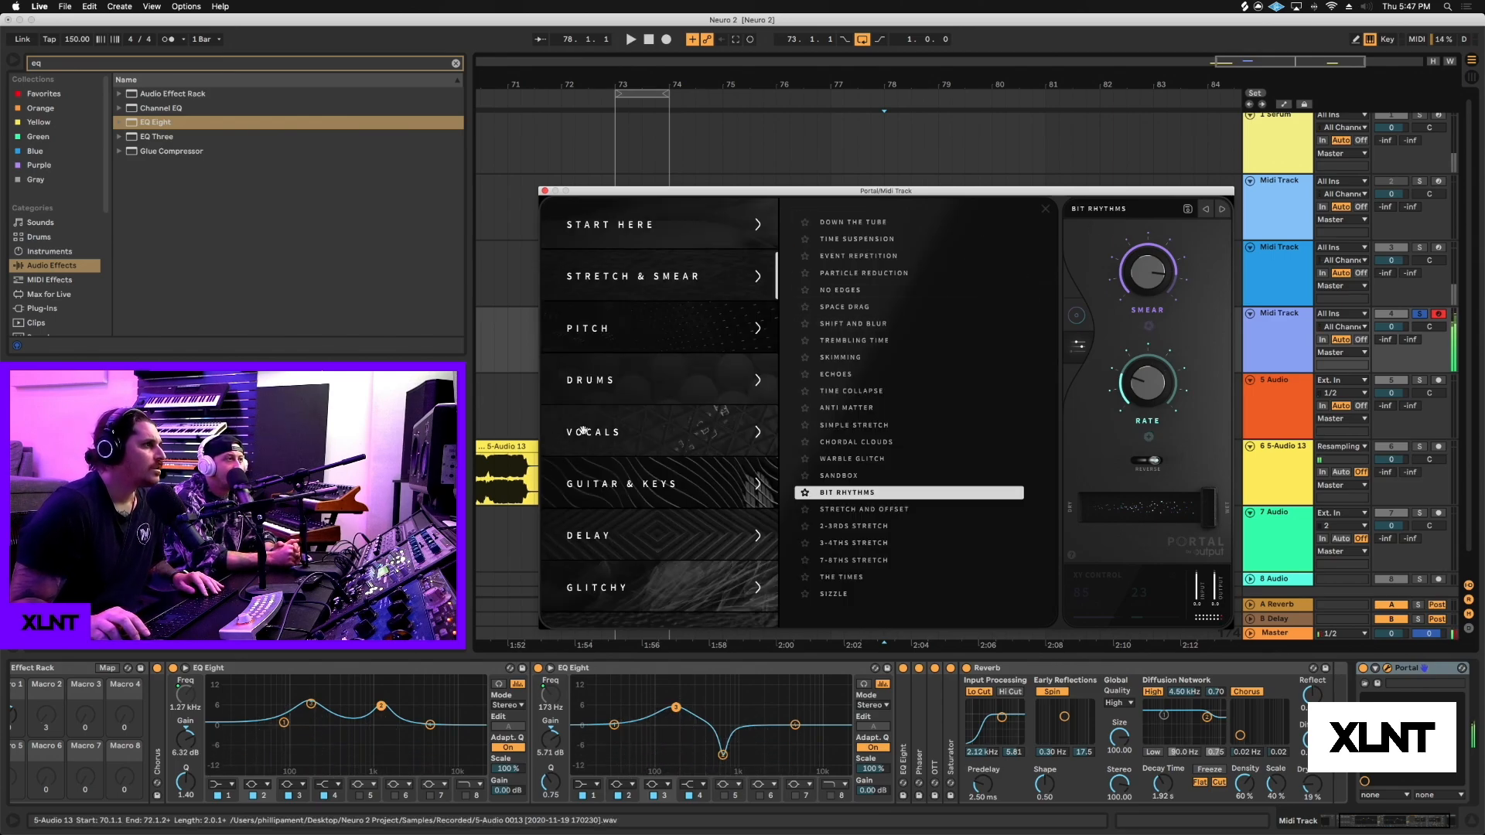
click(615, 485)
click(876, 341)
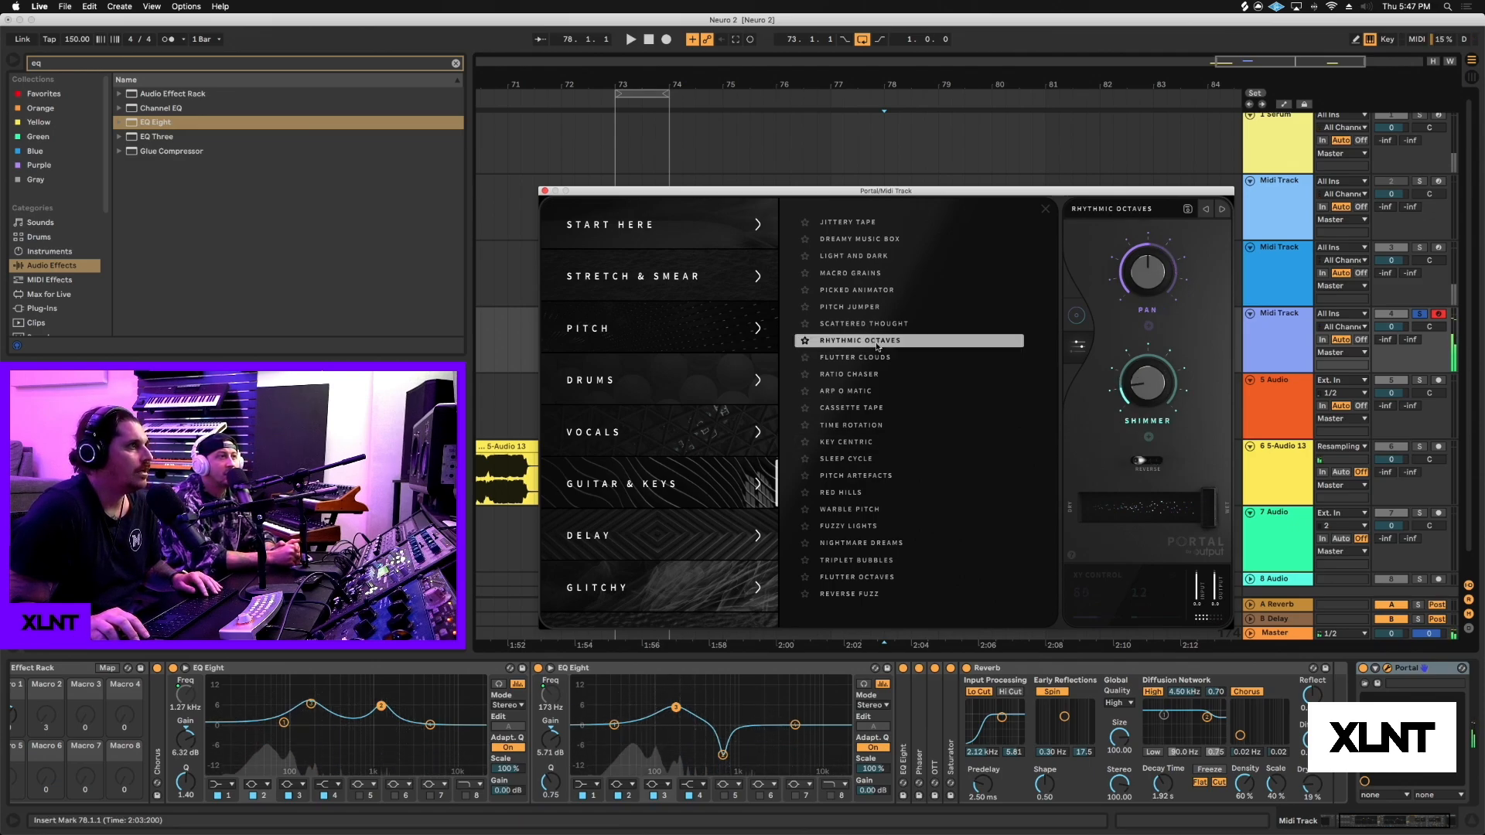
click(881, 442)
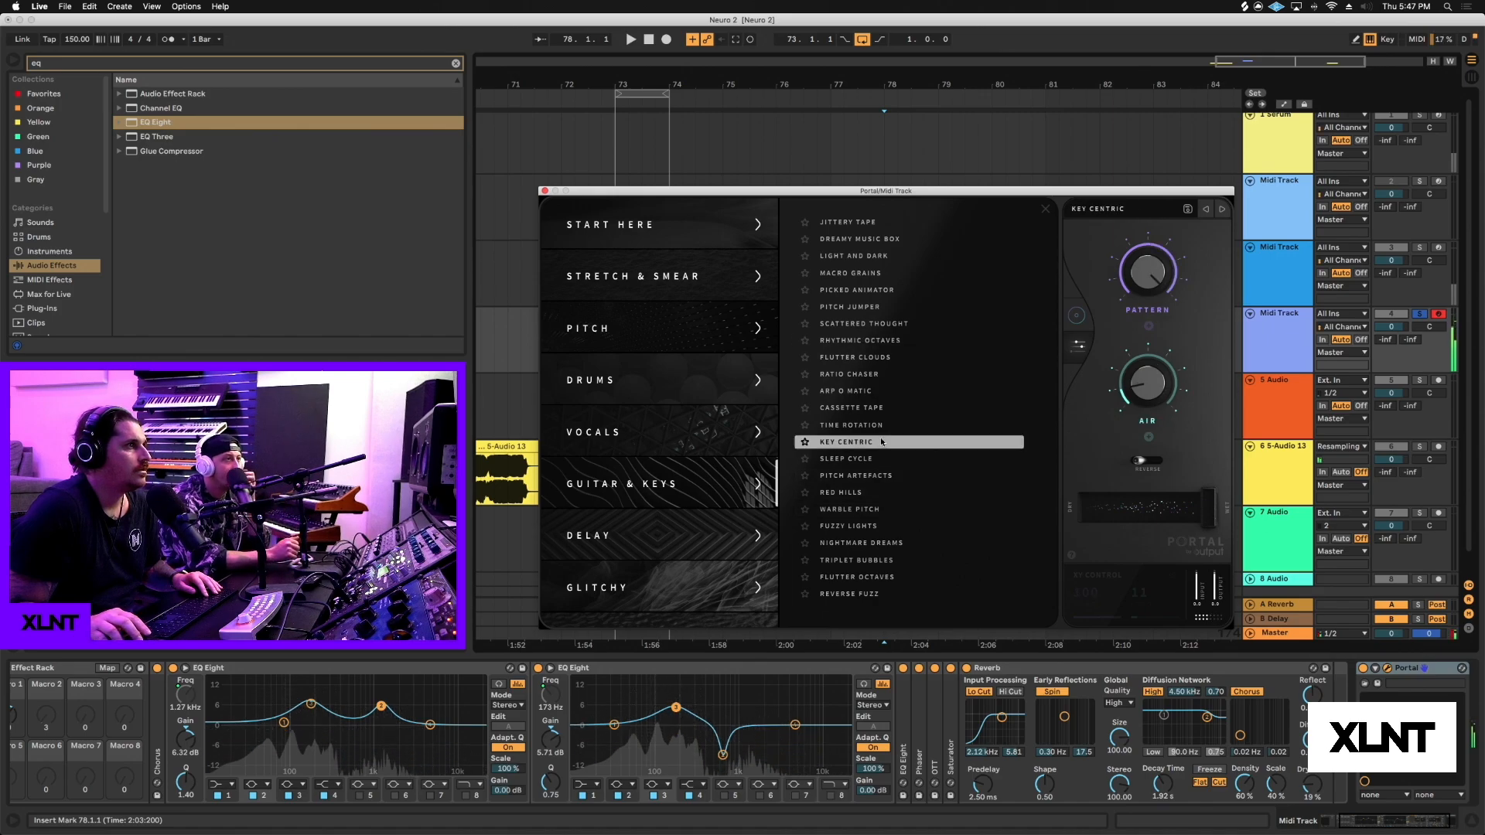
click(847, 475)
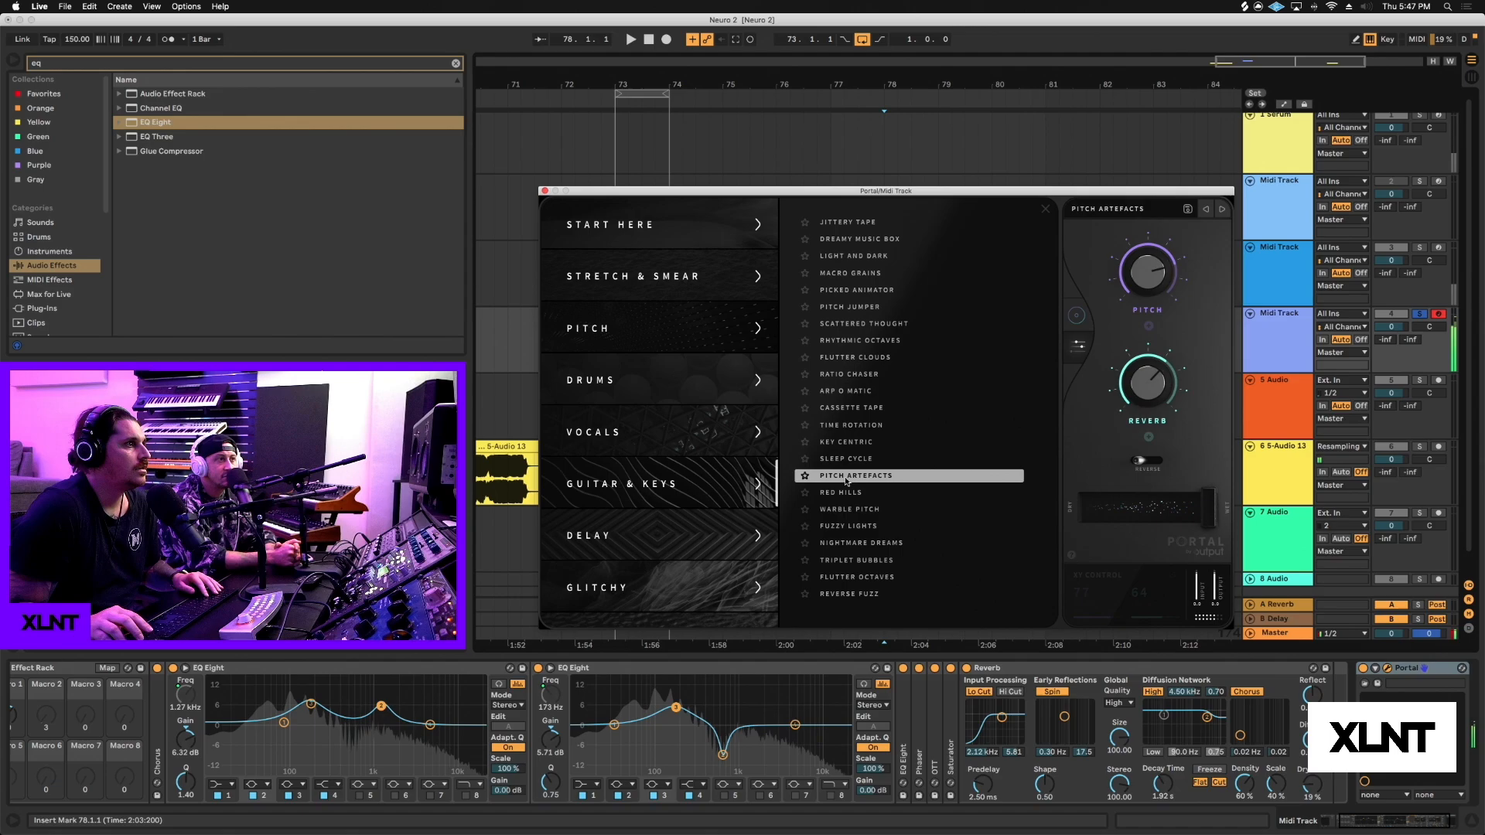
click(850, 543)
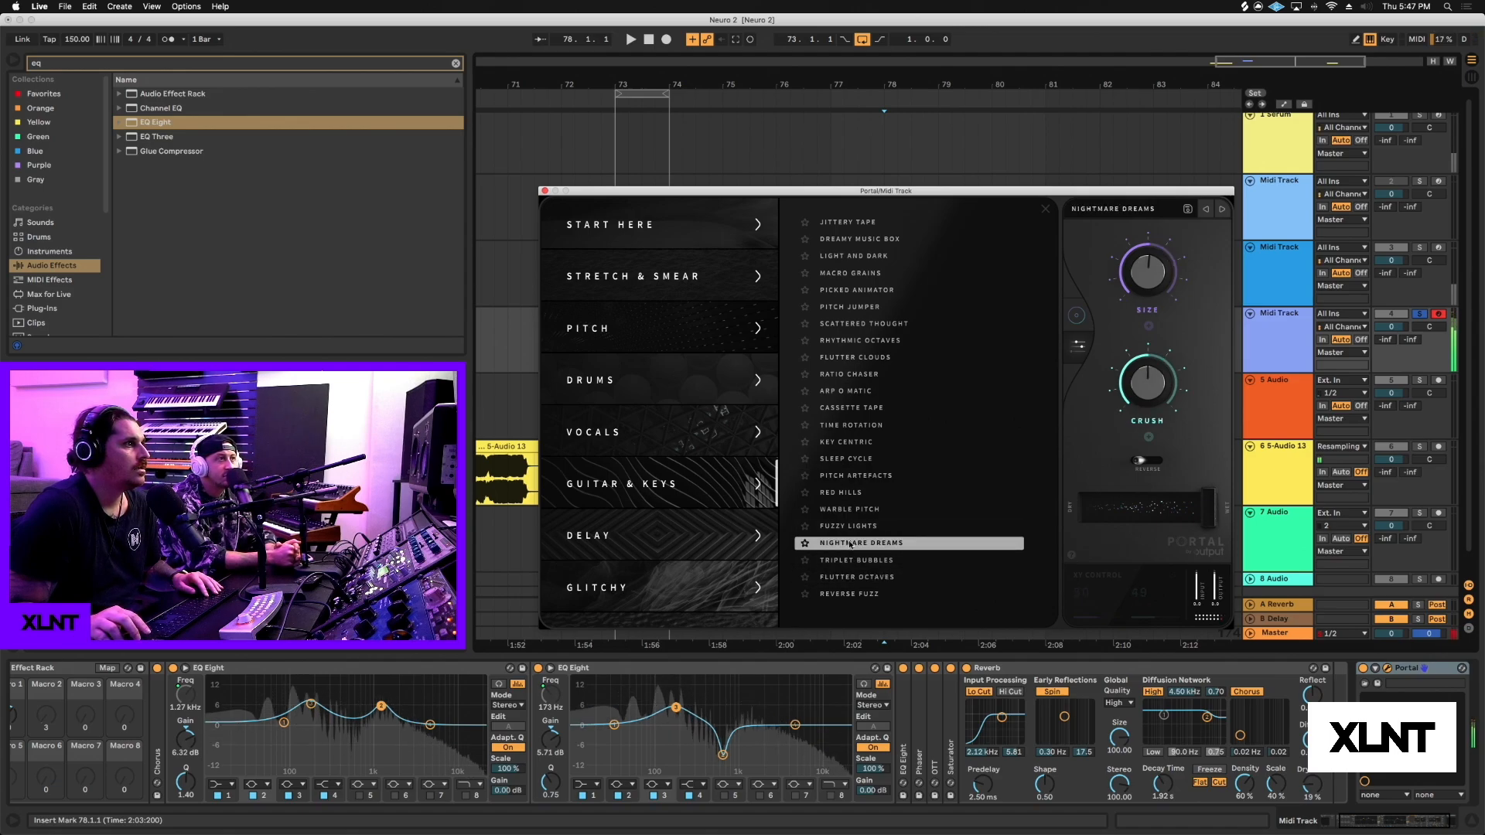
click(849, 593)
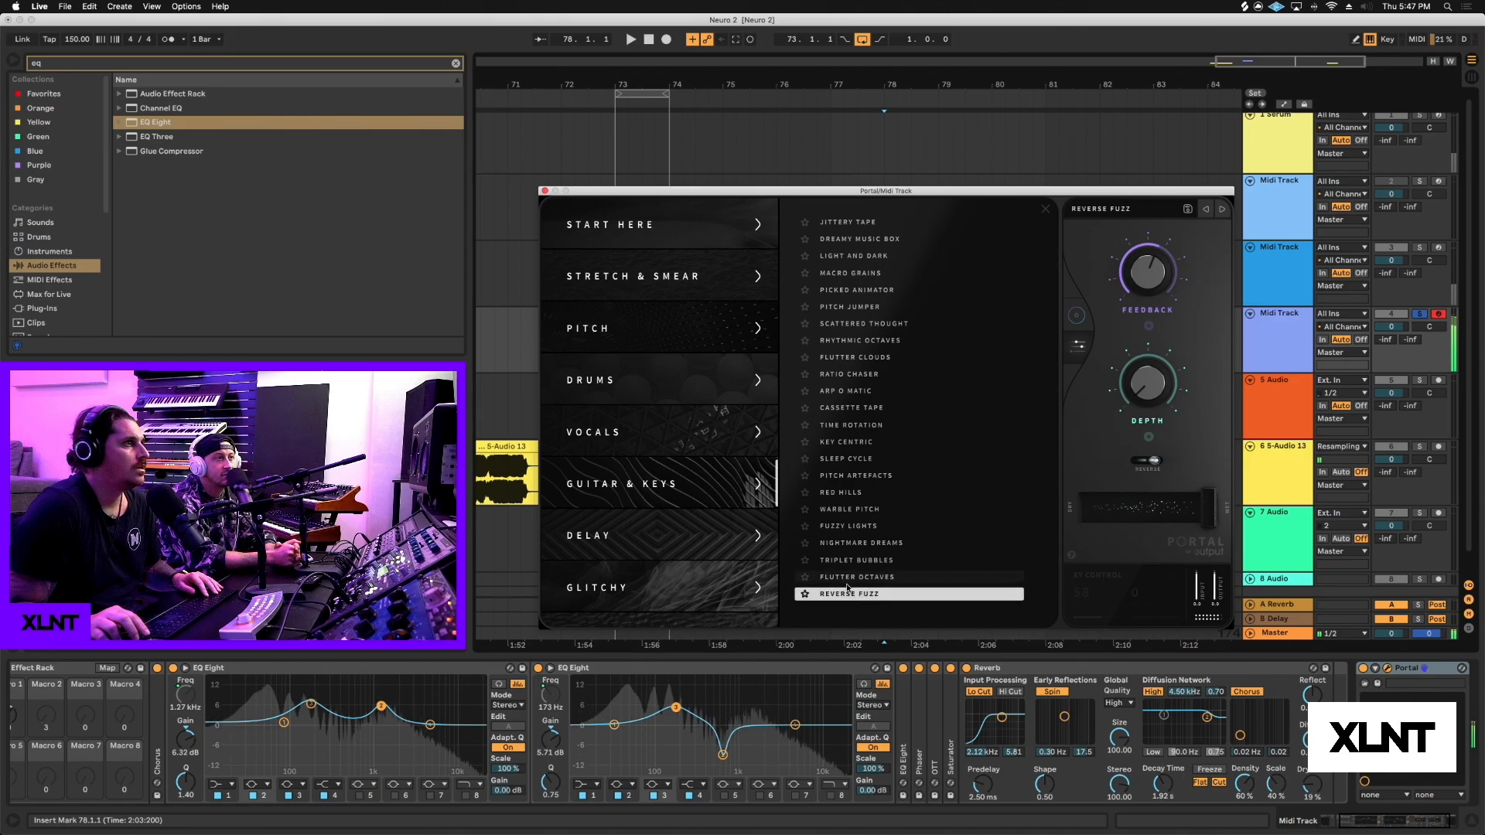
Step: Audition the Jittery Tape, Macro Grains, Picked Animator, Rhythmic Octaves and Arp O Matic presets in Portal
click(848, 227)
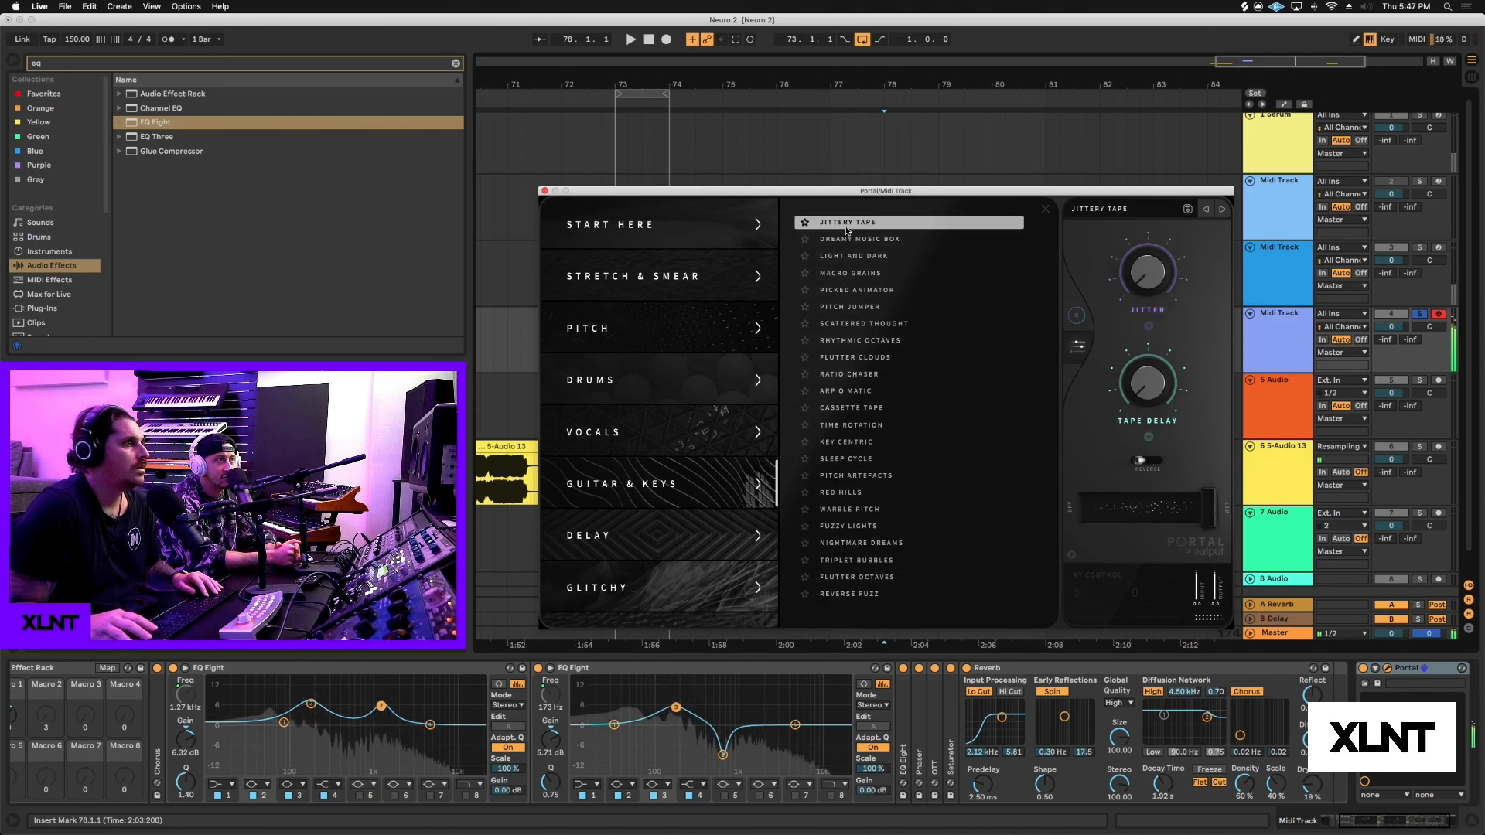
click(846, 274)
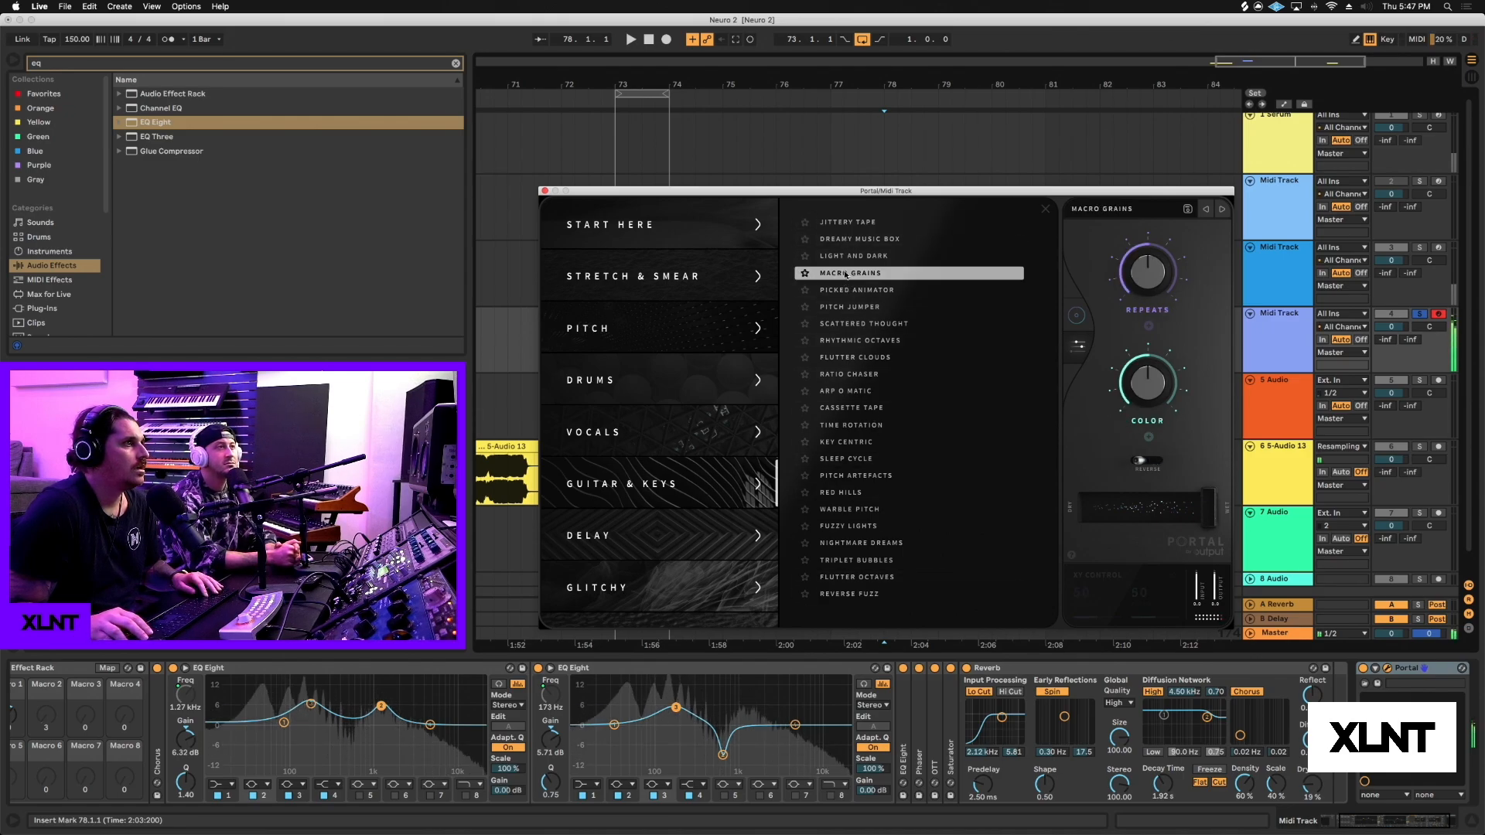
click(848, 290)
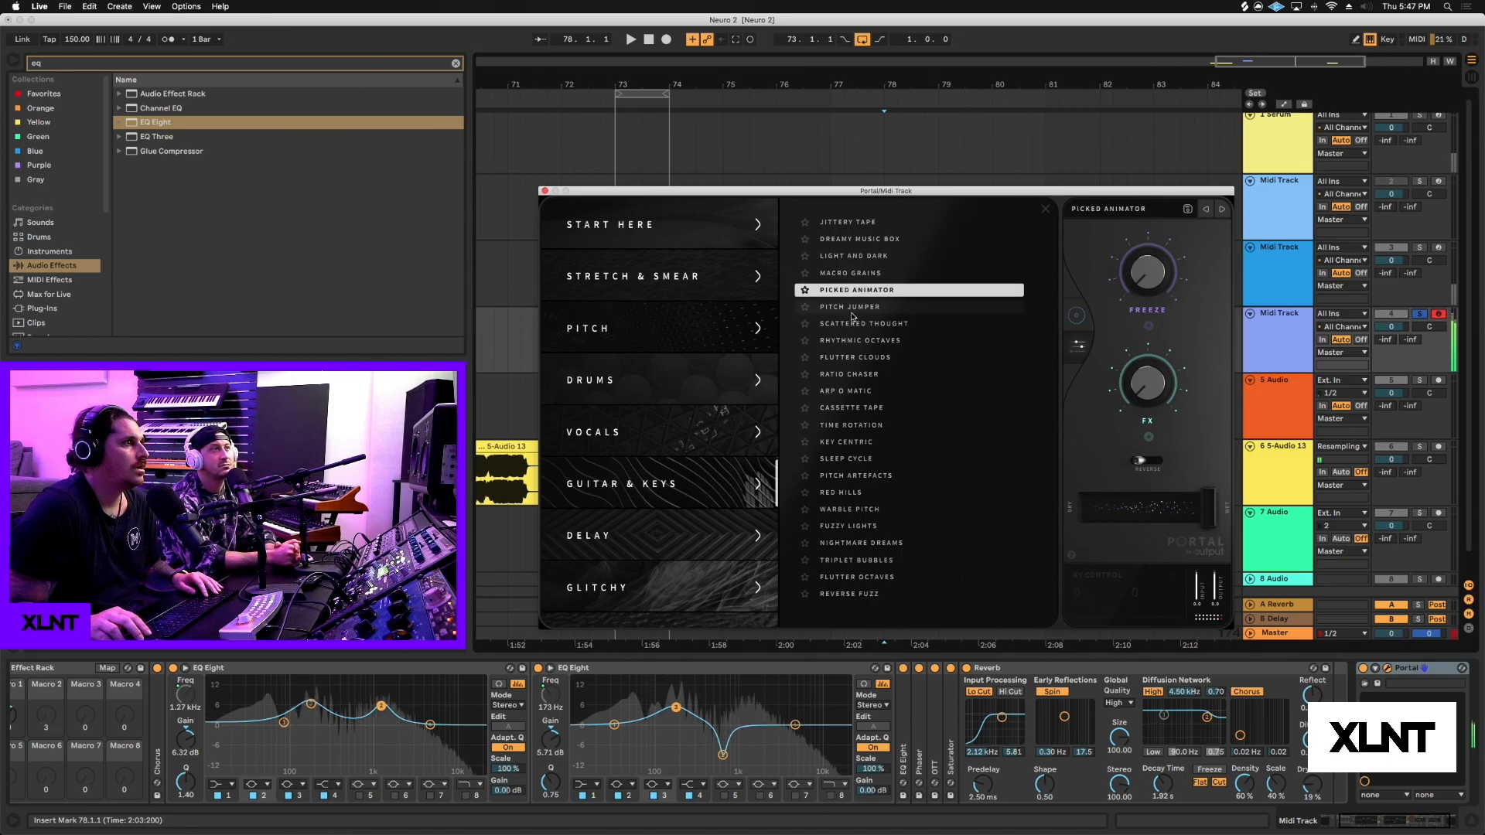
click(850, 340)
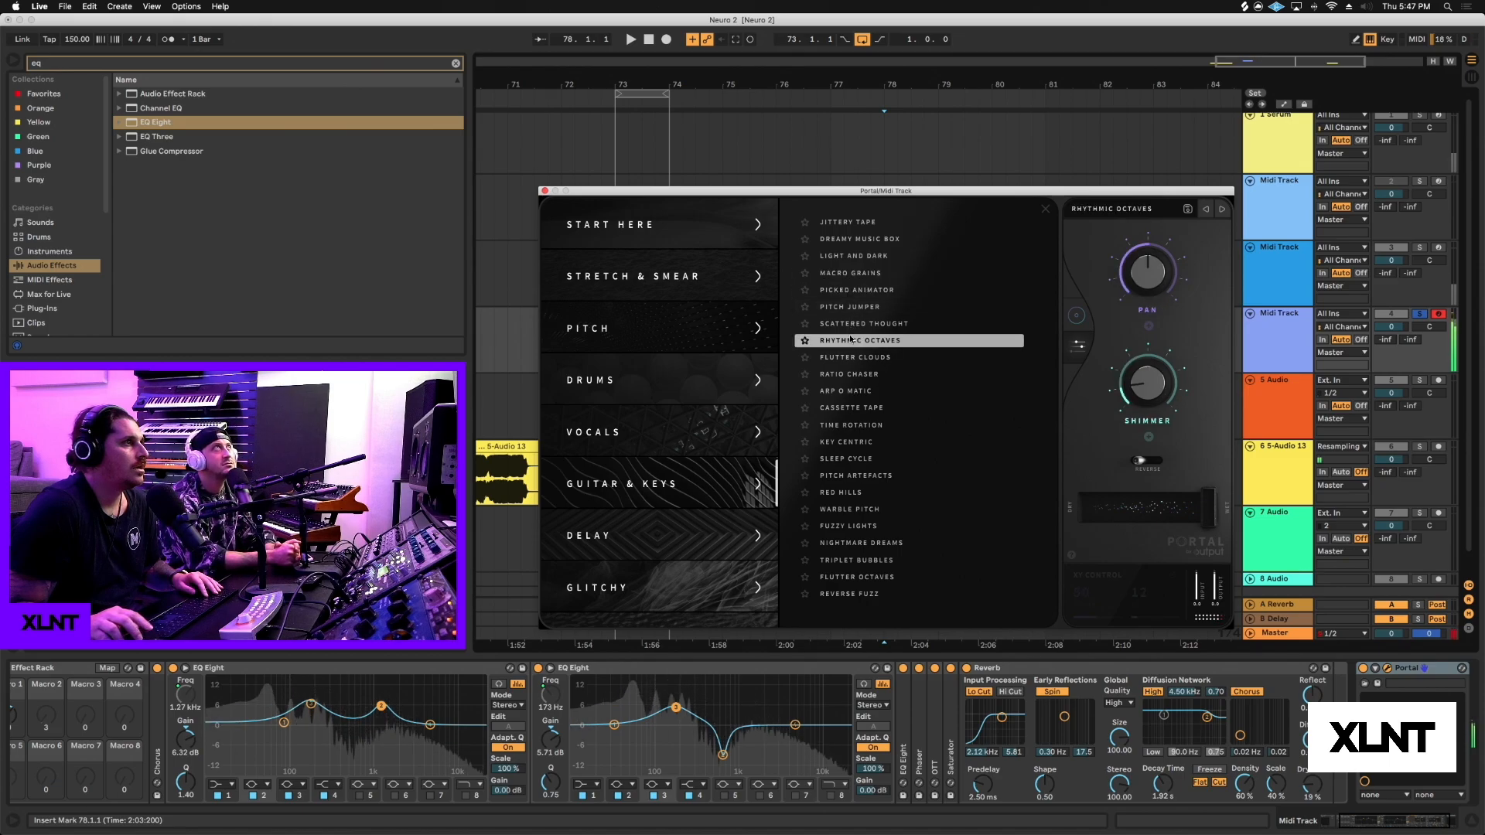
click(845, 391)
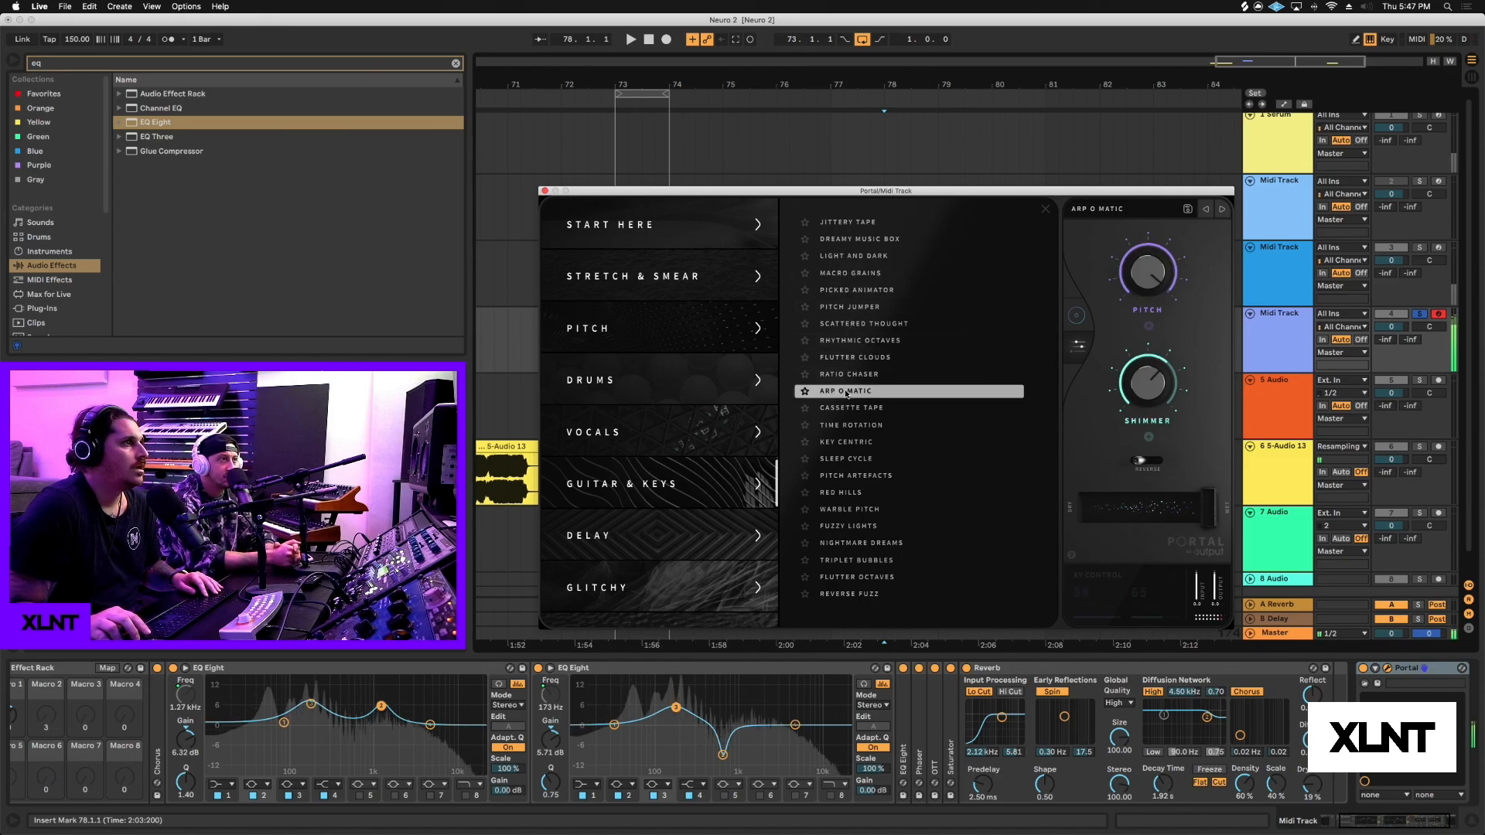
Step: Close the Portal window and delete Portal from the end of the bass MIDI track's device chain
click(544, 191)
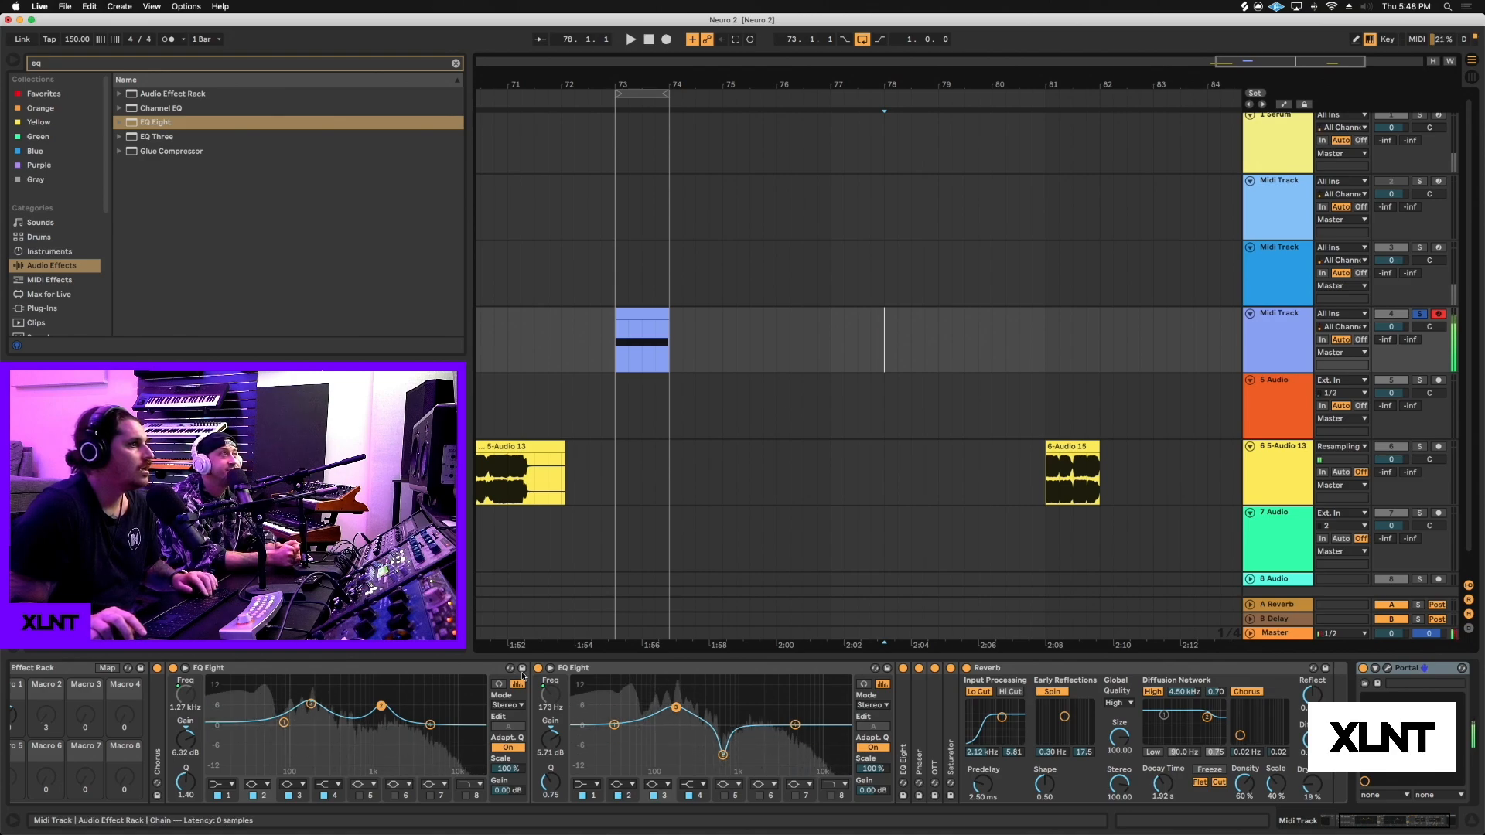
scroll(549, 673, left, 5)
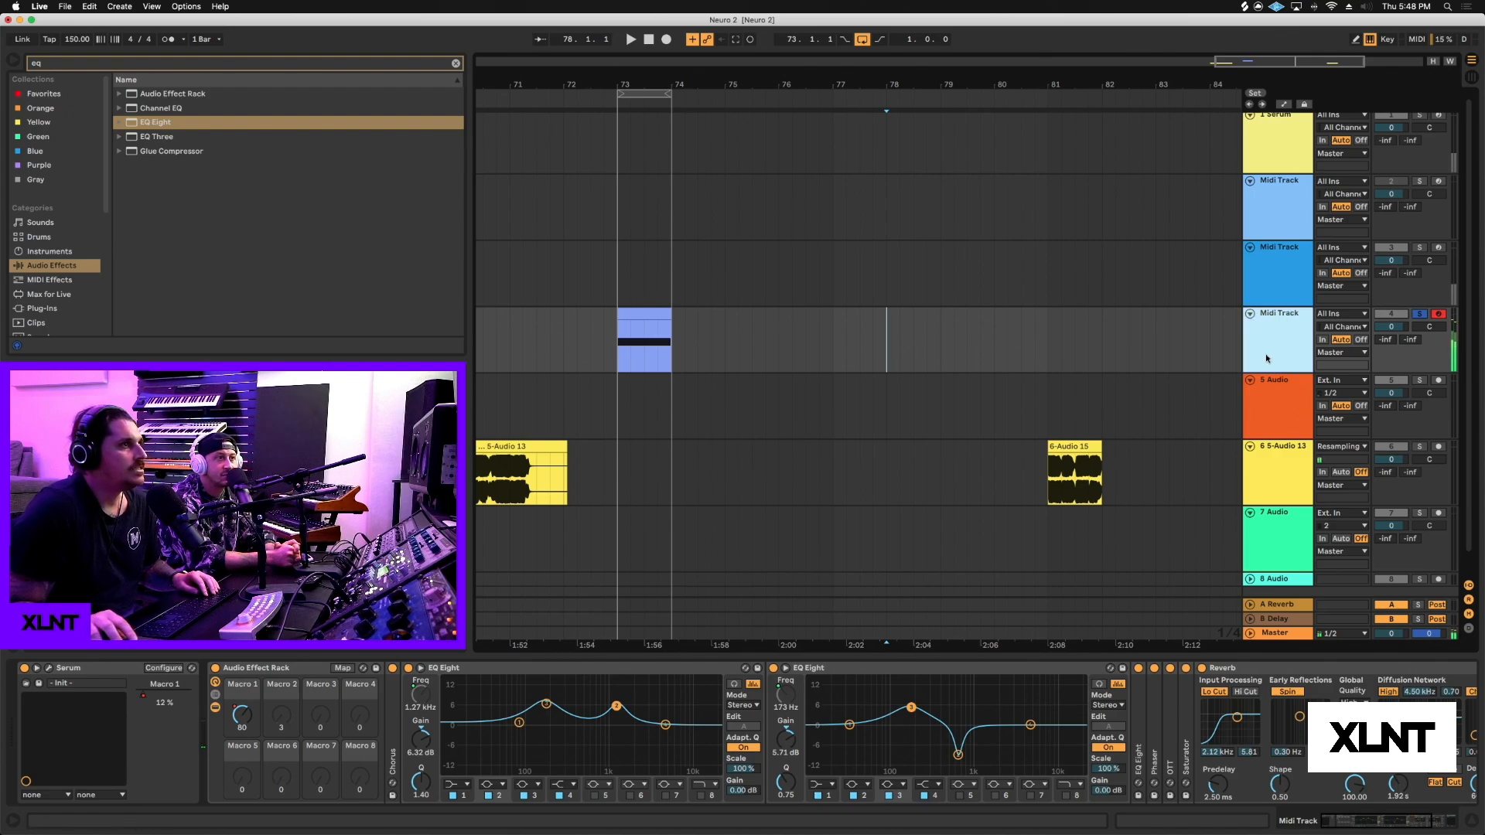
scroll(1229, 783, right, 5)
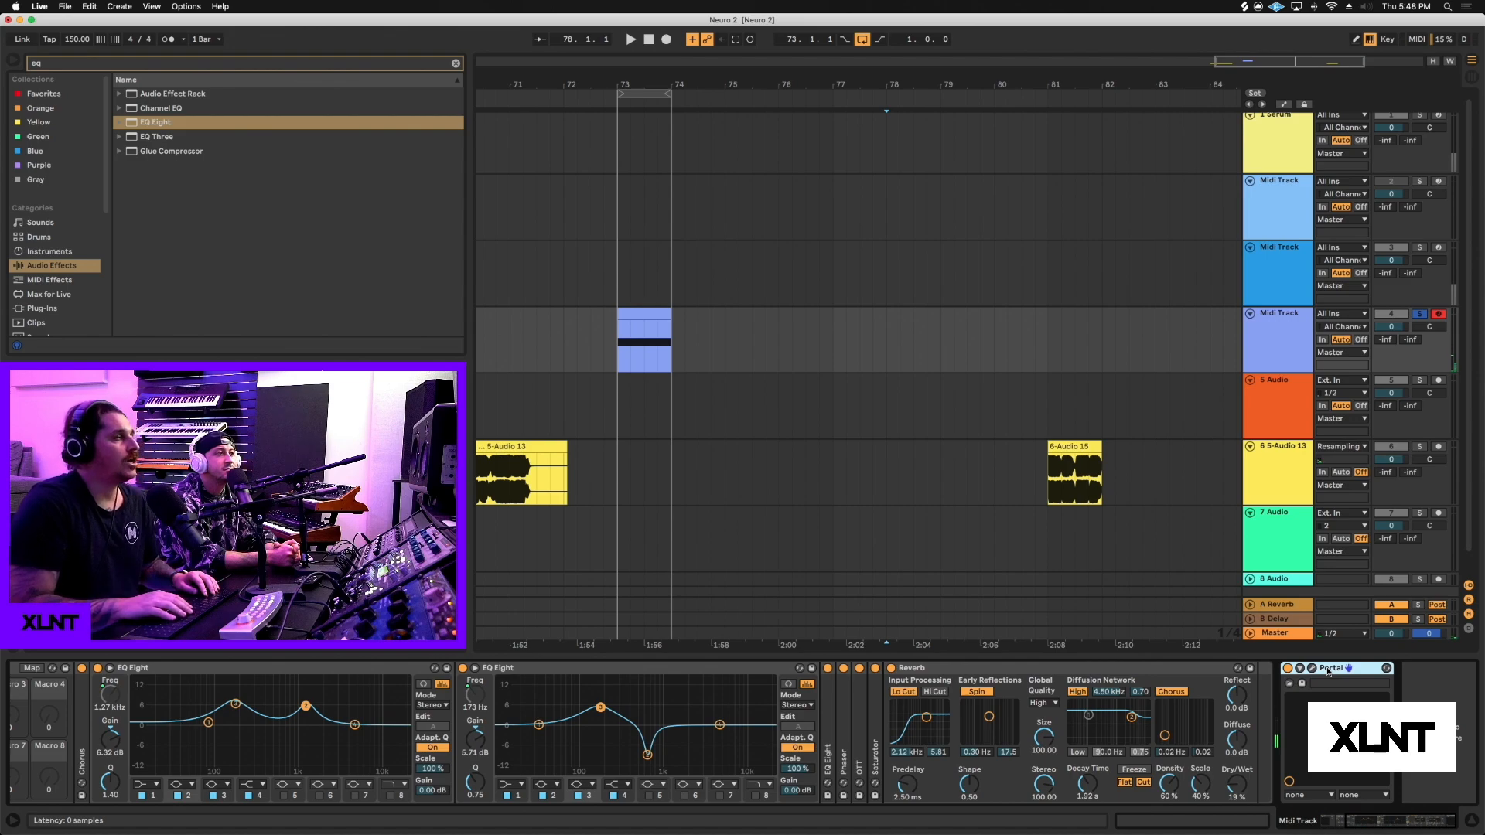
key(Delete)
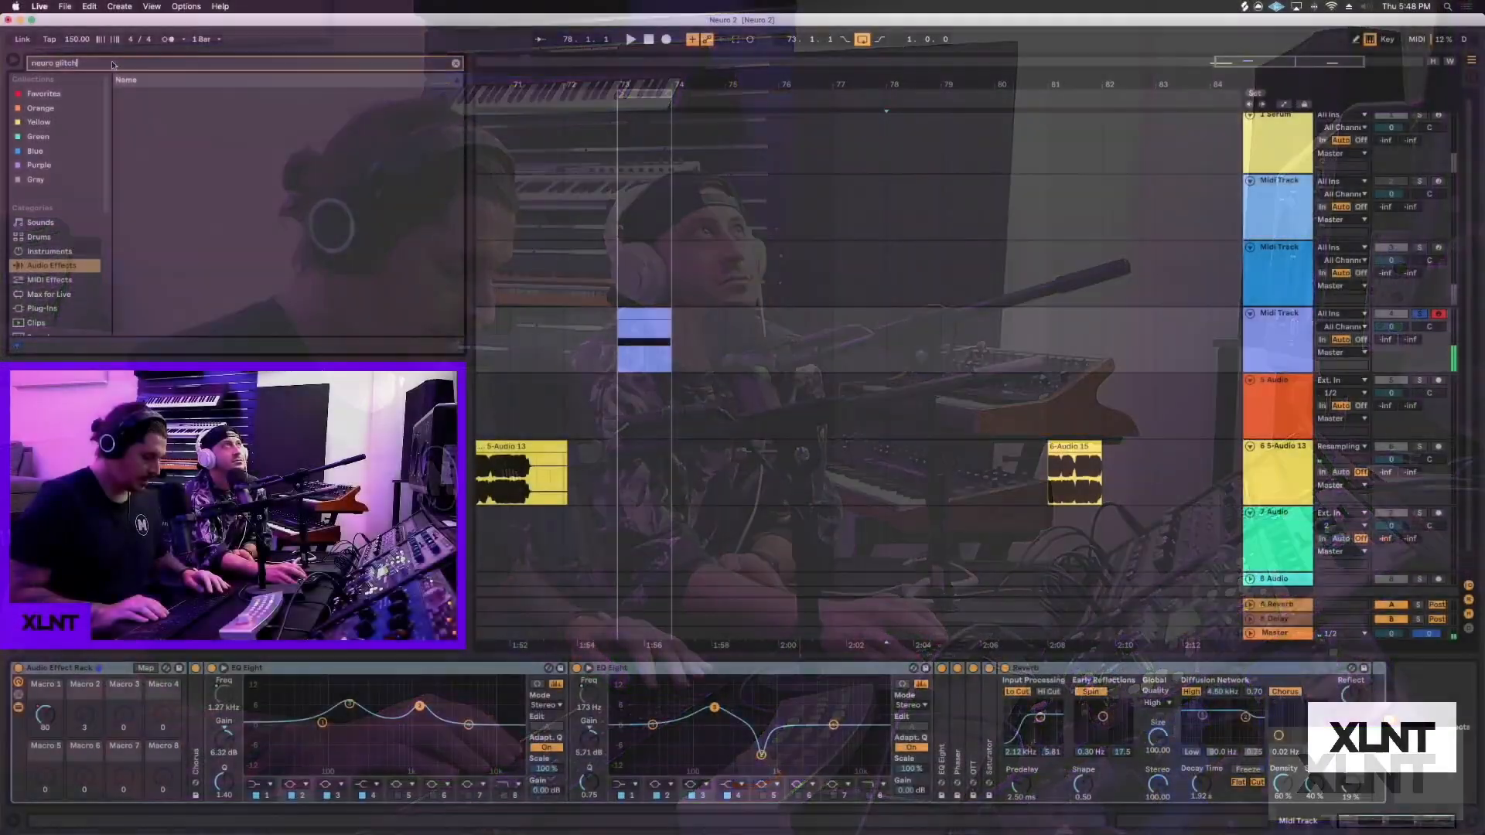
Step: Preview the XLNT-Skrilla Neuro Glitch samples from 04 down to 02 in the "neuro glitch" search results
key(Down)
key(Down)
key(Down)
key(Down)
key(Down)
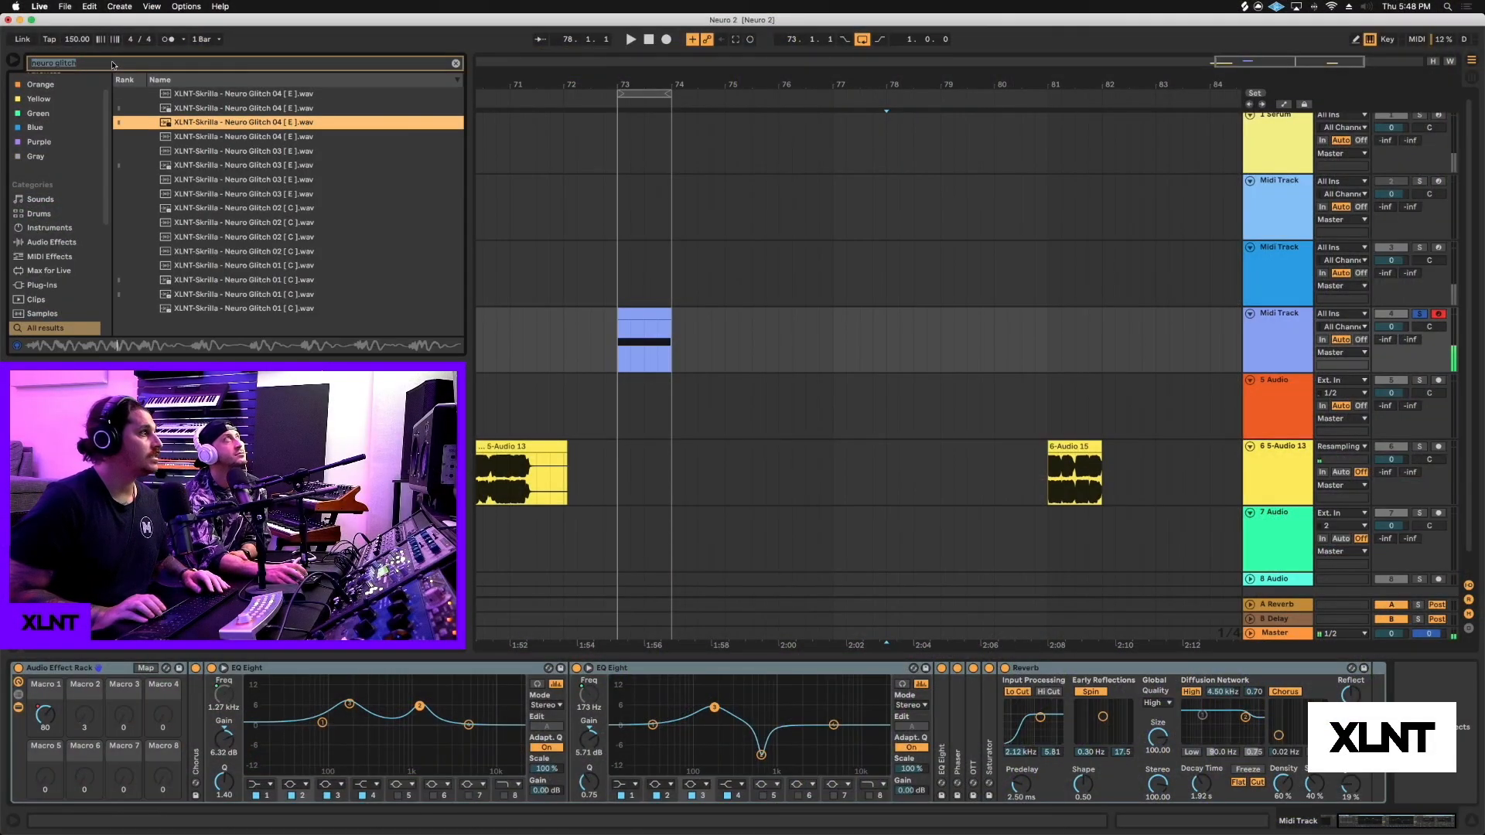
key(Down)
key(Down)
key(Down)
key(Down)
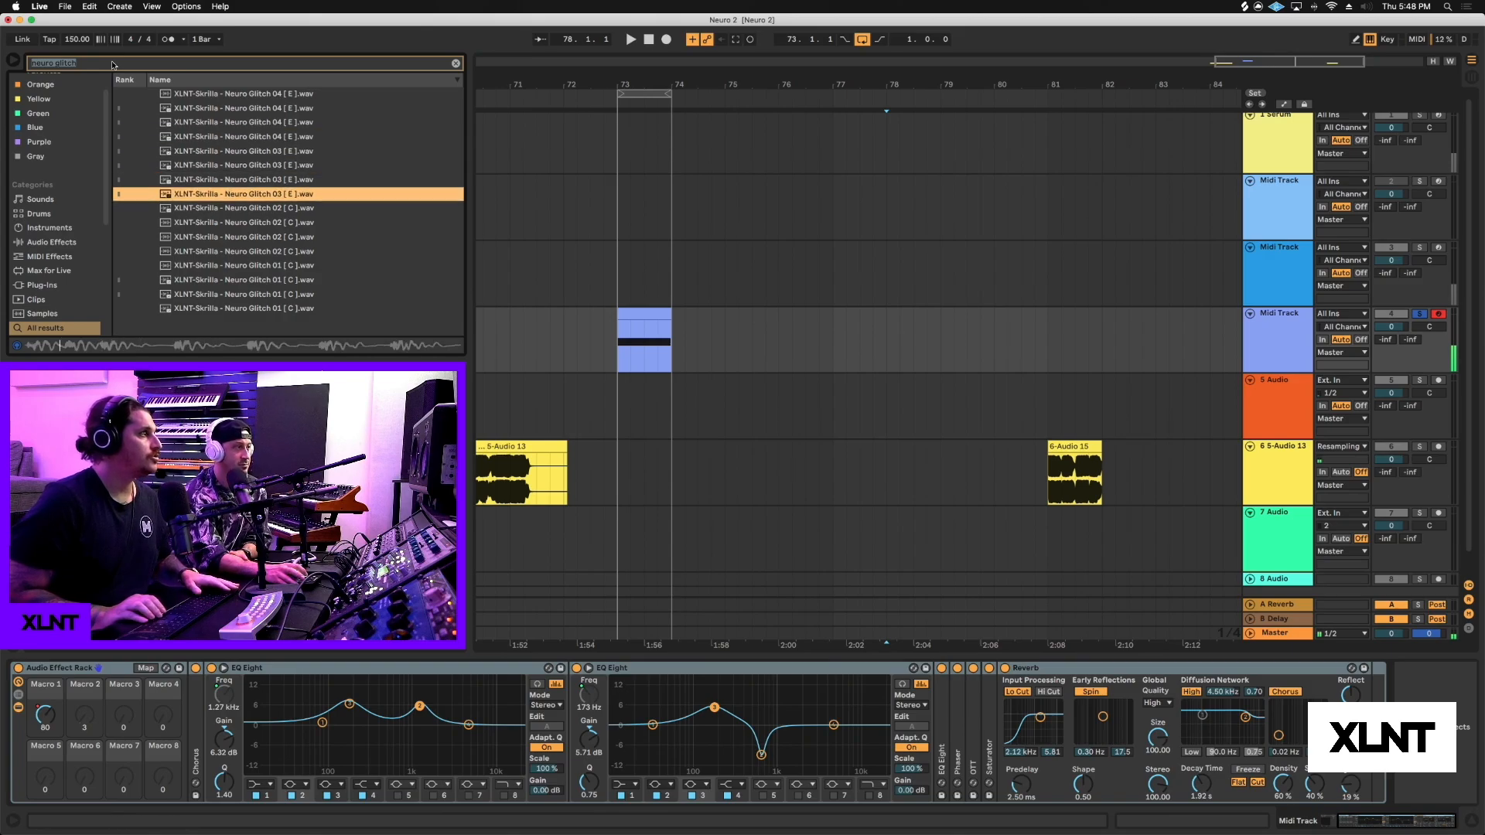
key(Down)
key(Down)
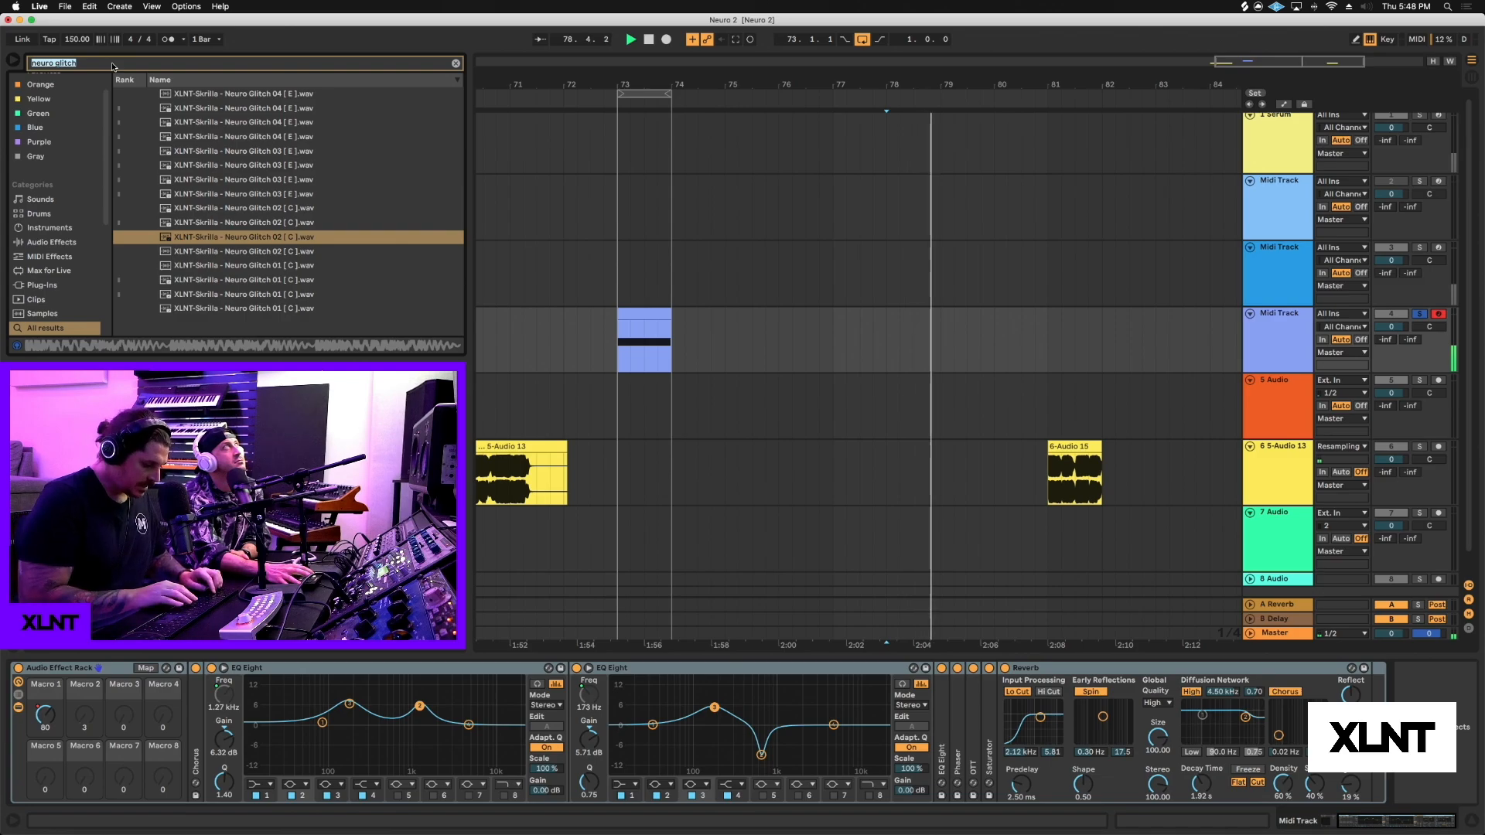
Step: Search the browser for "neuro mid temps" and preview the XLNT-Mid Temps Neuro samples down to 03
text(neuro glitch)
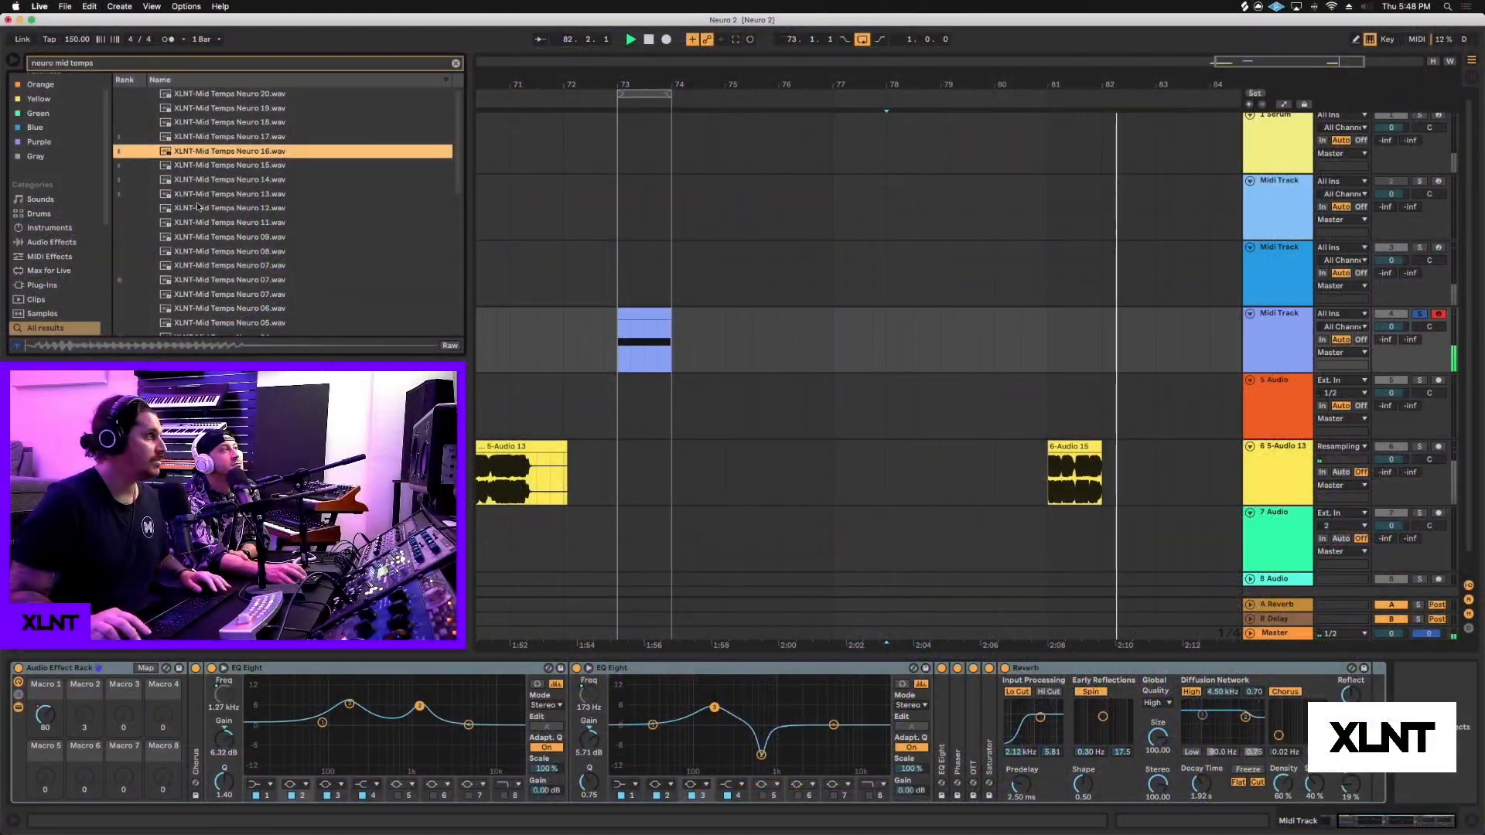
key(Down)
key(Down)
key(Down)
key(Down)
key(Down)
key(Down)
key(Down)
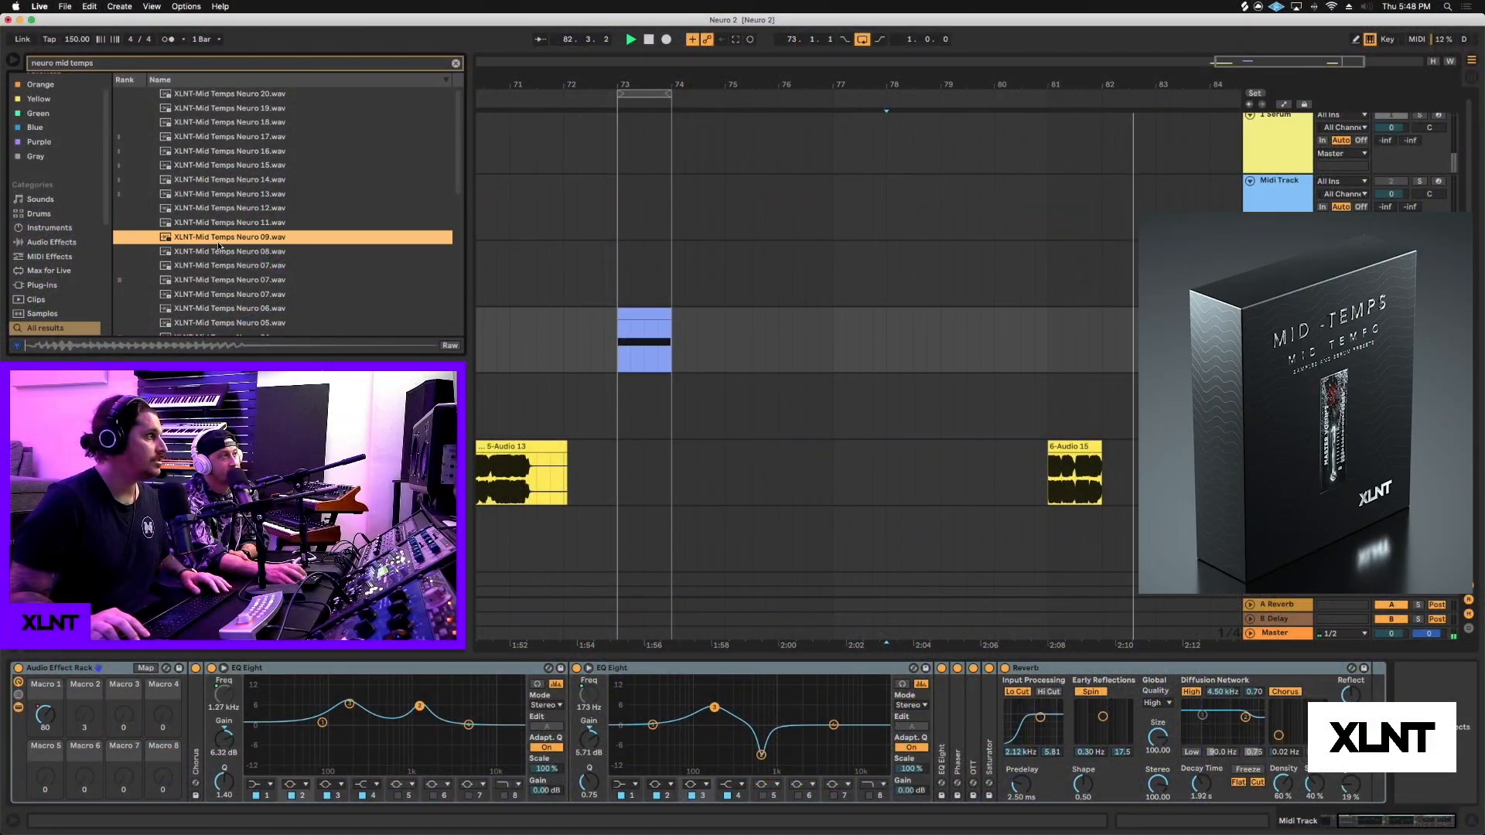
key(Down)
key(Down)
key(Down)
key(Down)
key(Down)
key(Down)
key(Down)
key(Down)
key(Down)
key(Down)
key(Down)
key(Down)
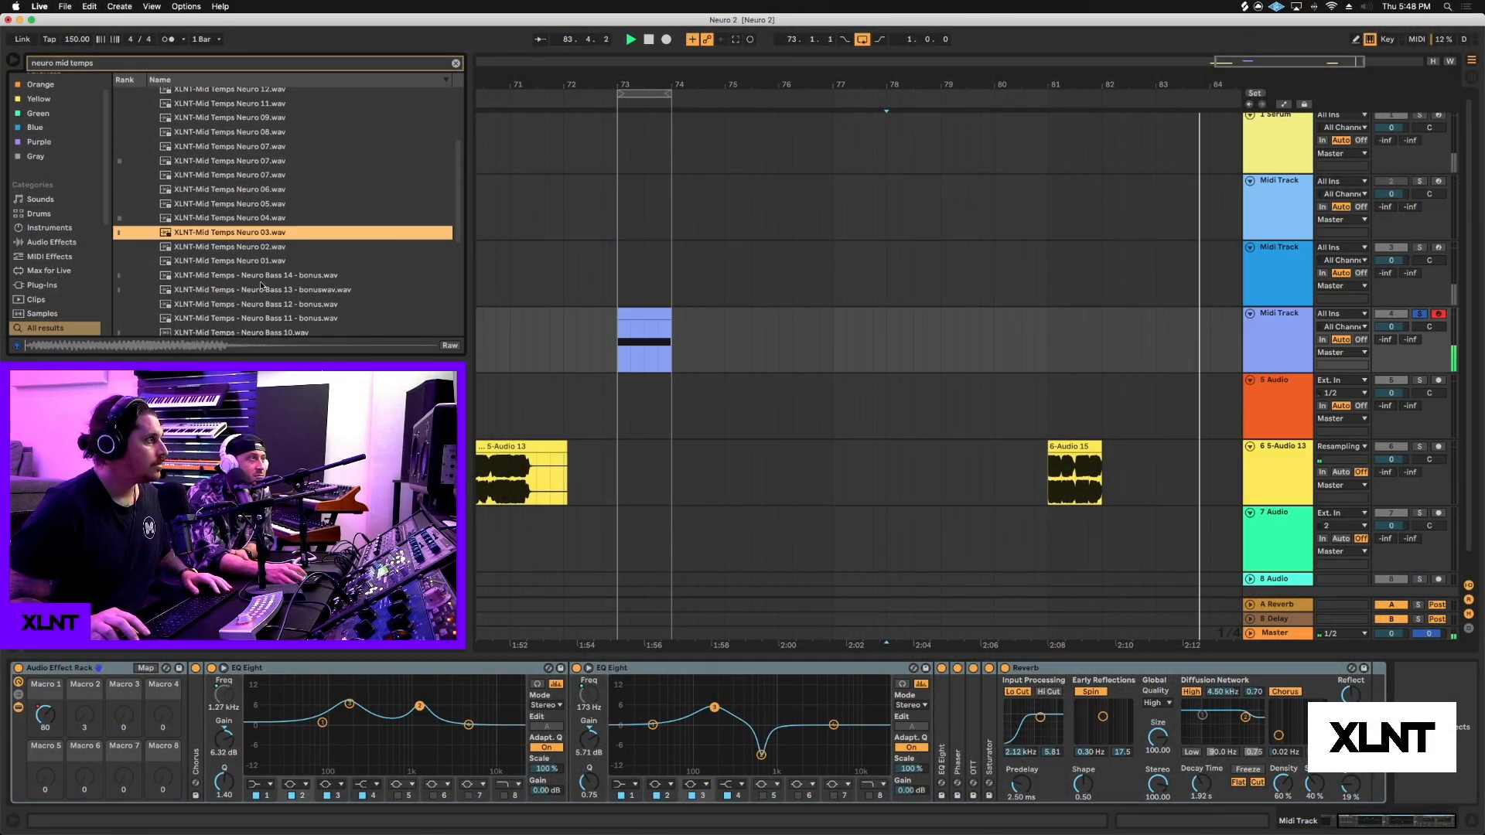
Step: Preview XLNT-Mid Temps Neuro 01 and the Neuro Bass bonus samples 14 down to 11
click(237, 261)
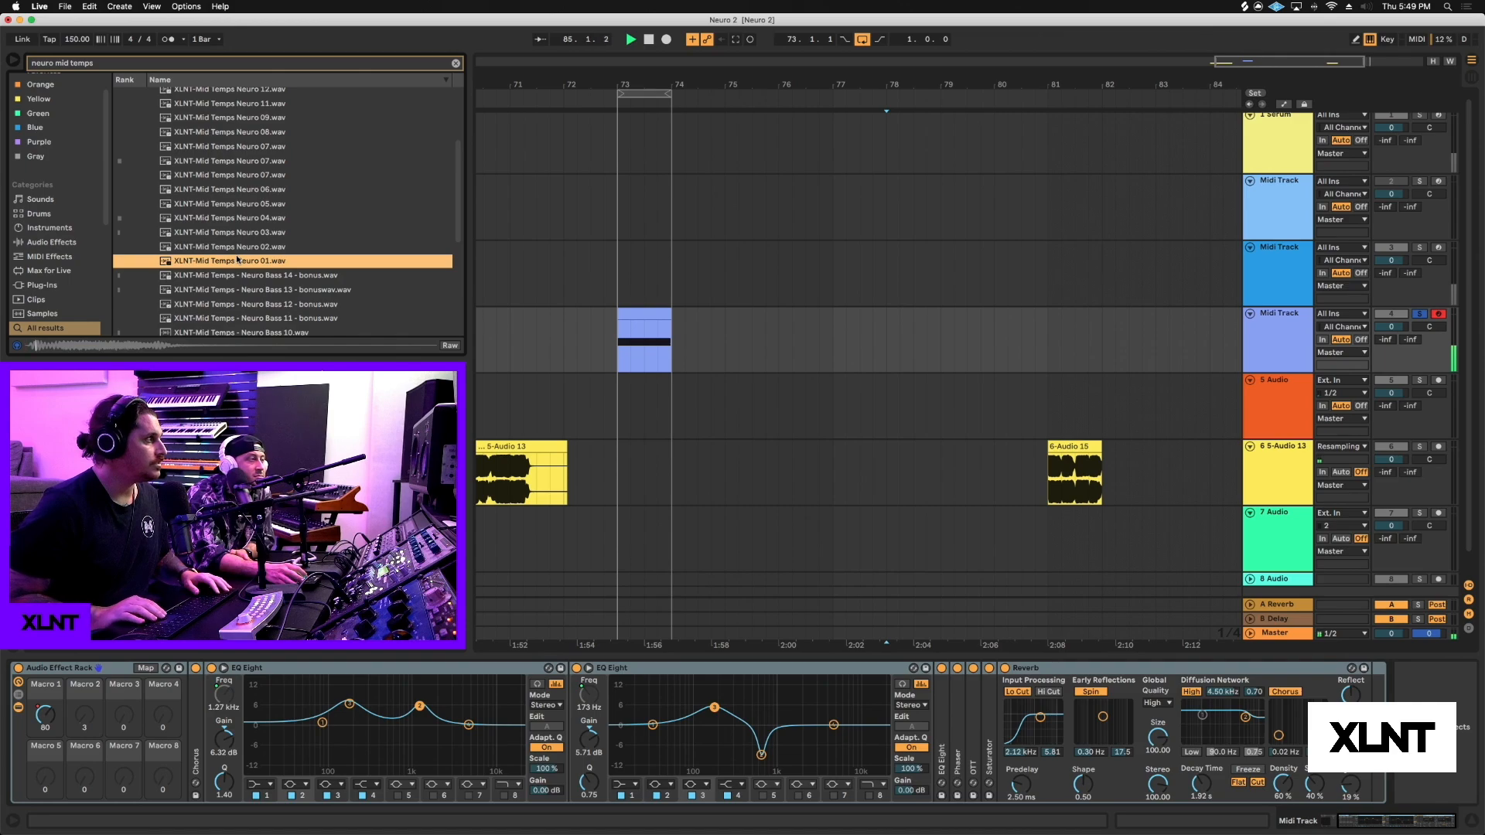
key(Down)
key(Down)
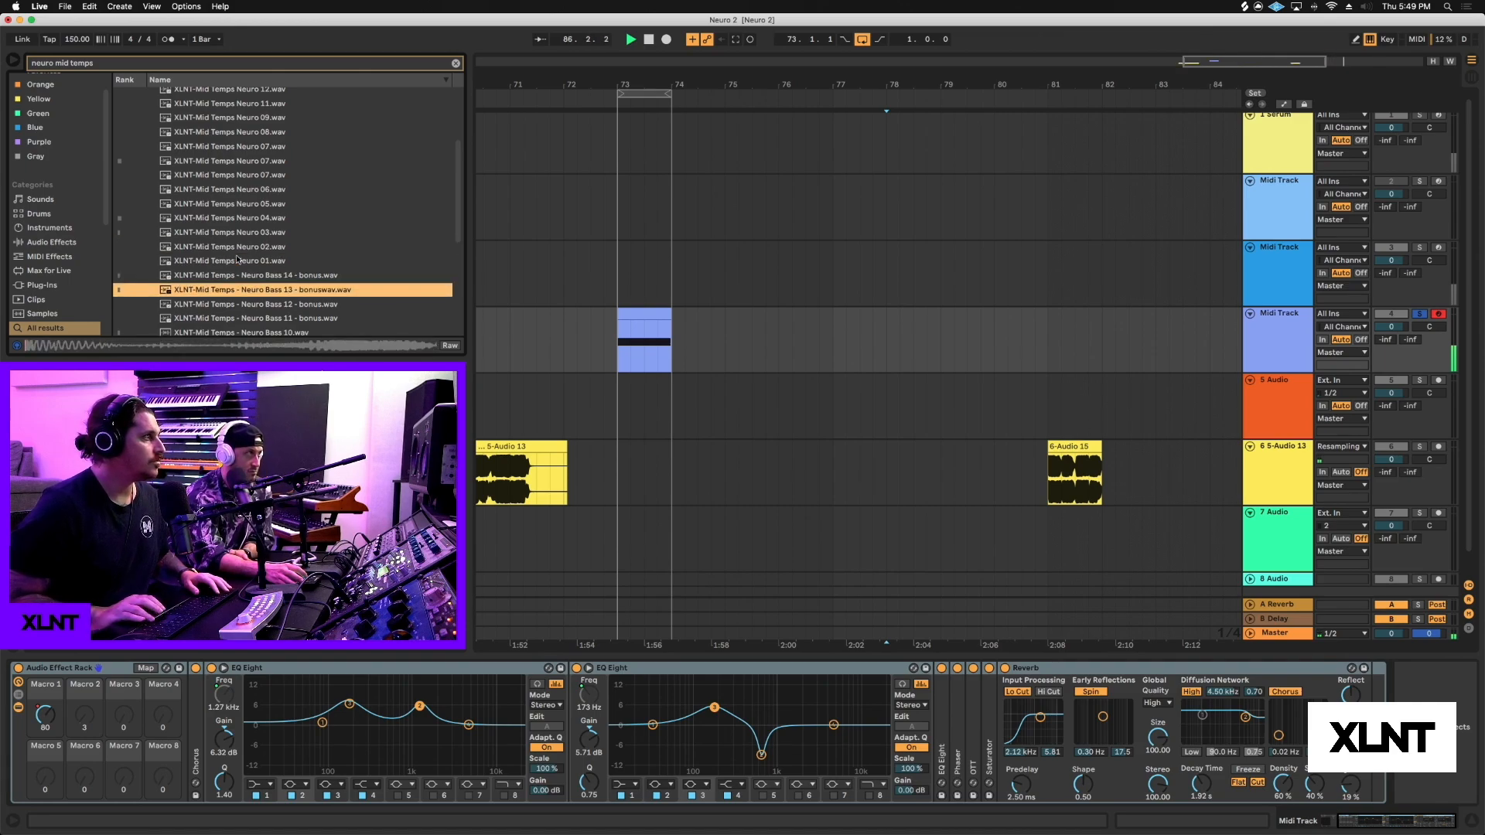
scroll(236, 259, down, 3)
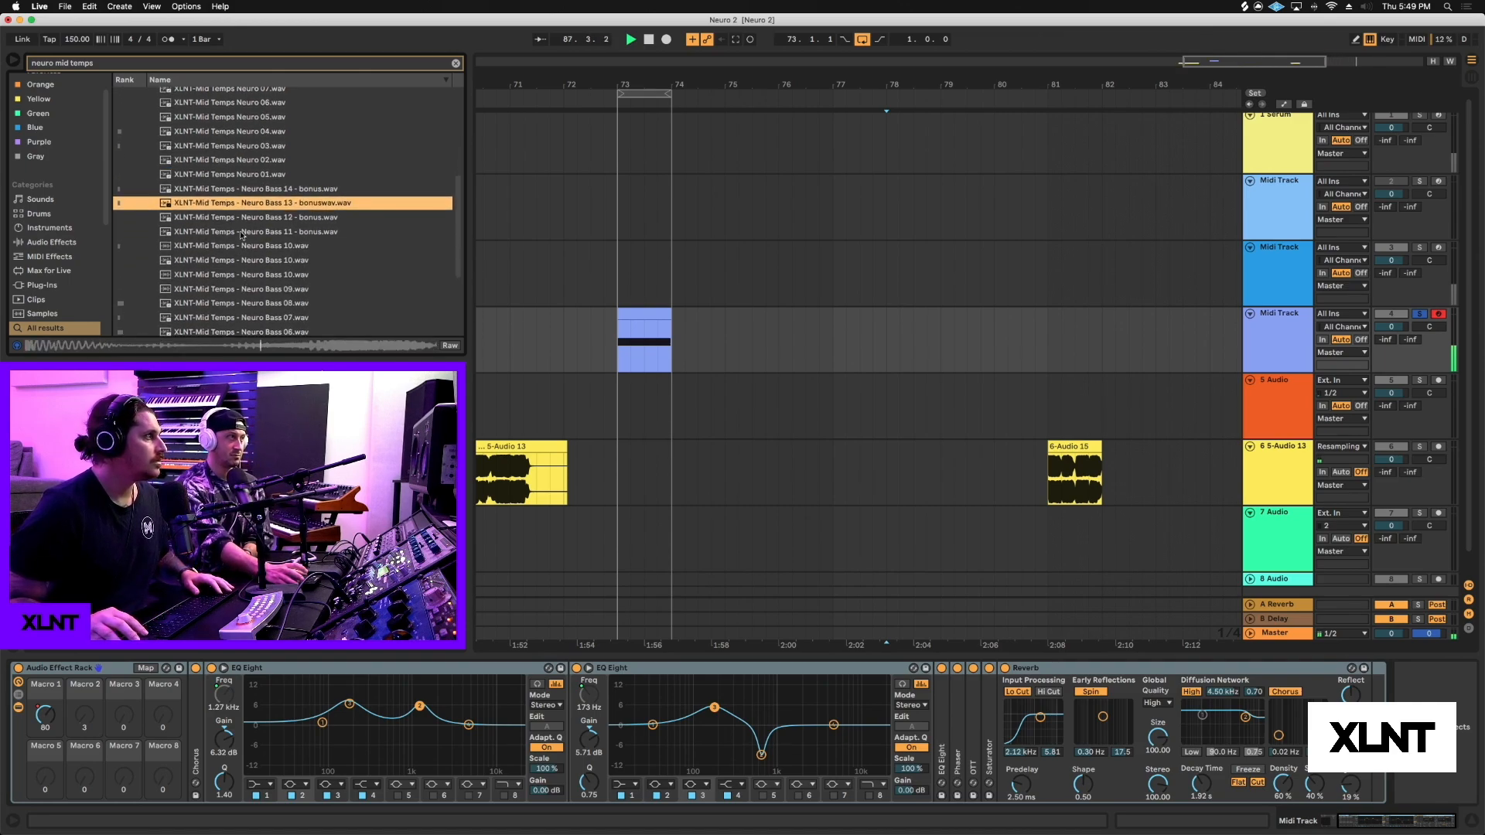
click(243, 219)
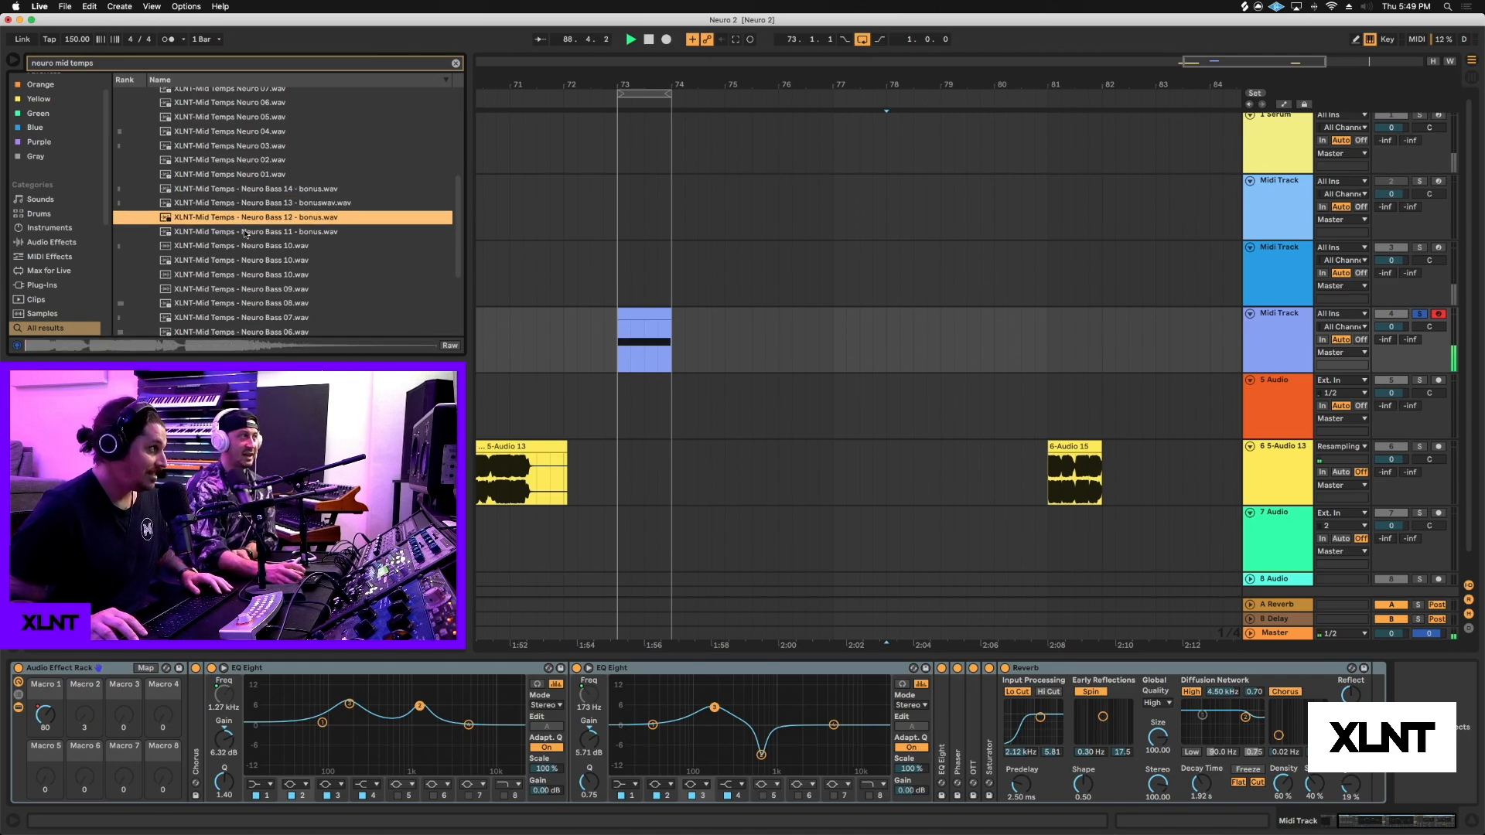
key(Down)
key(shift+Down)
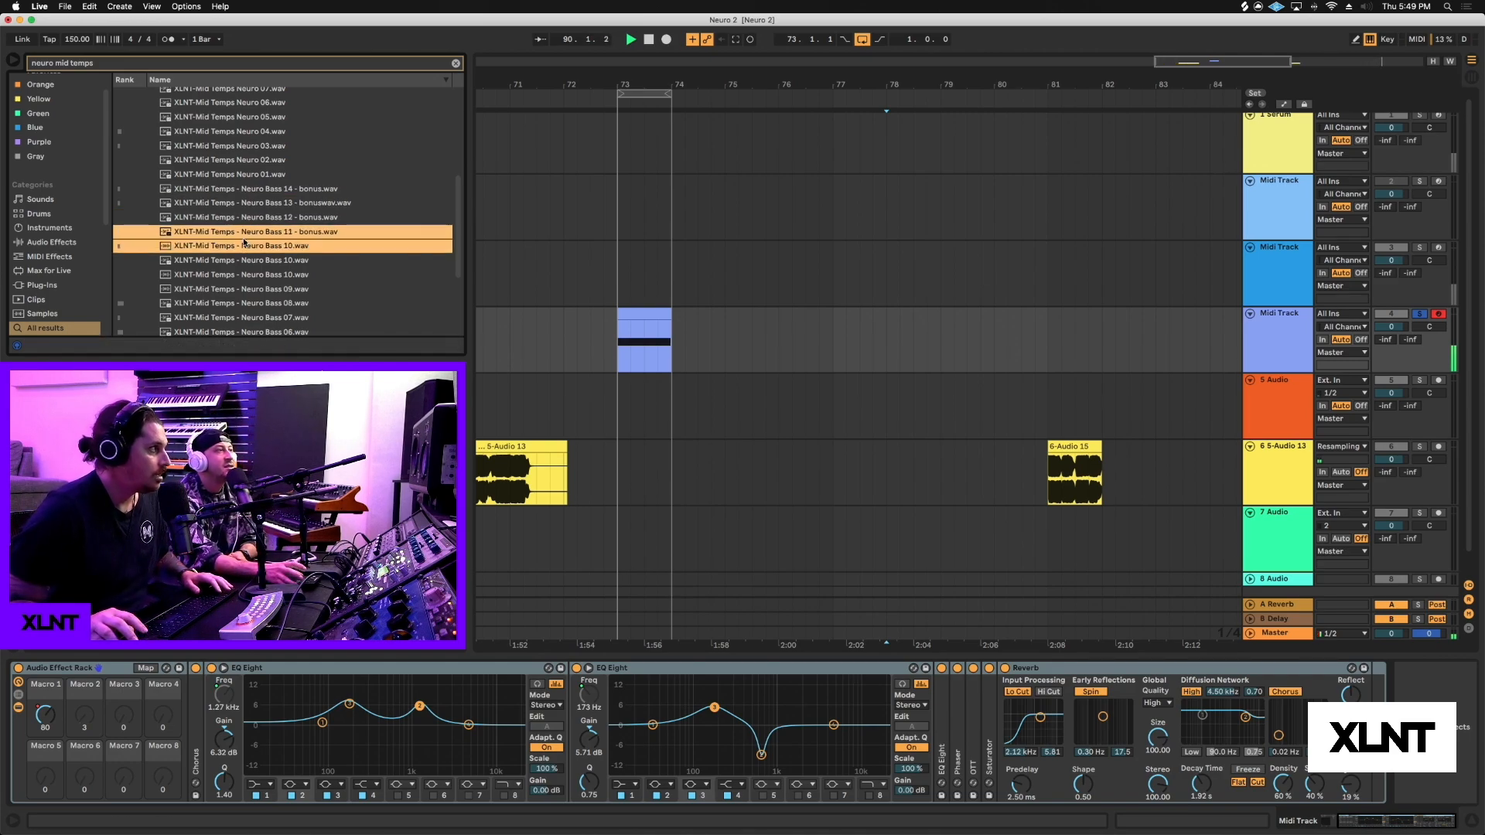
Step: Preview Neuro Bass 11, 10, 12 and 13 again, and return to the start of the sample results
click(245, 236)
click(245, 245)
click(231, 216)
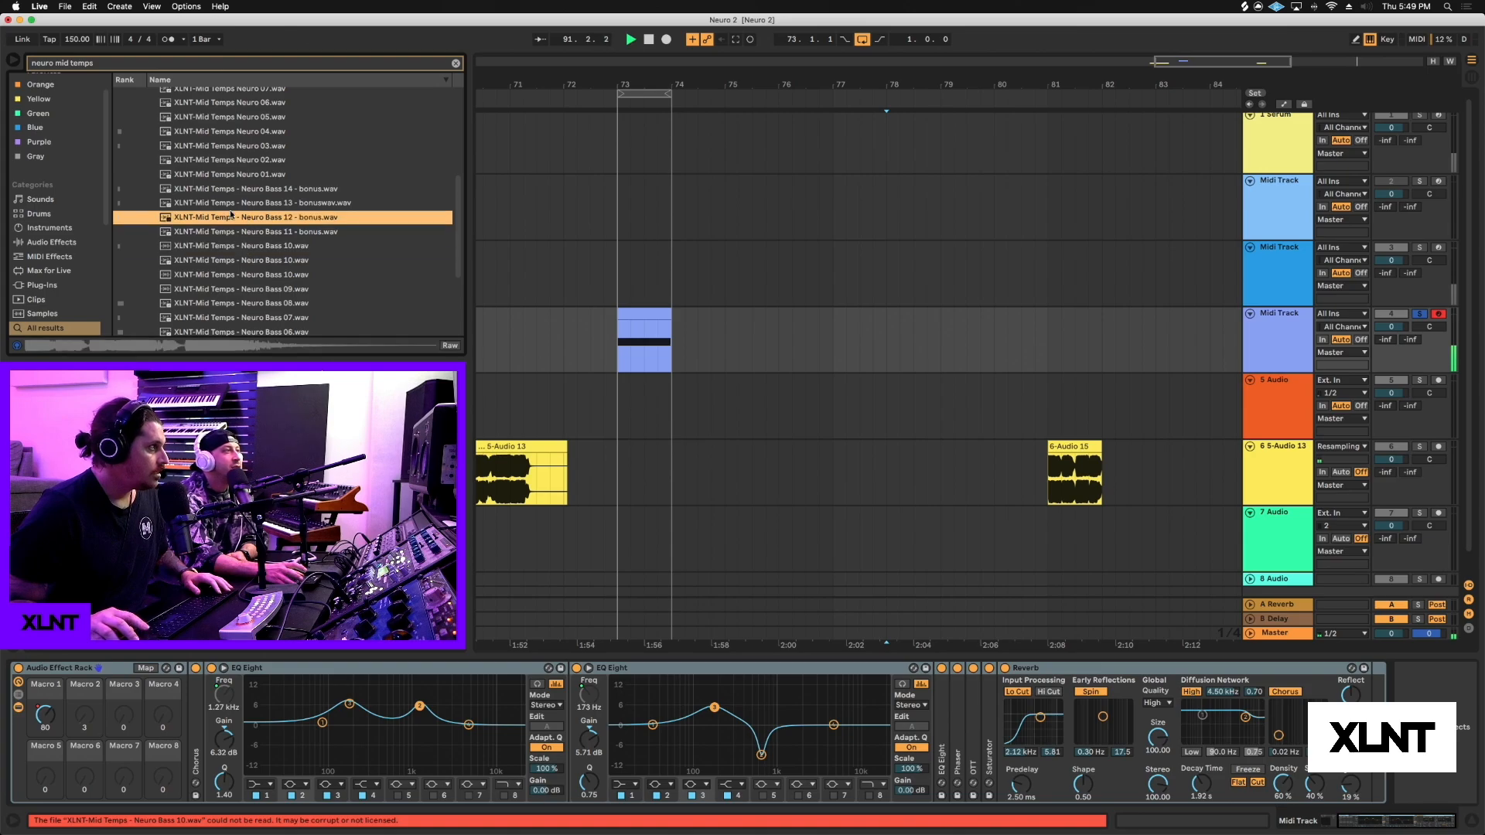
click(233, 203)
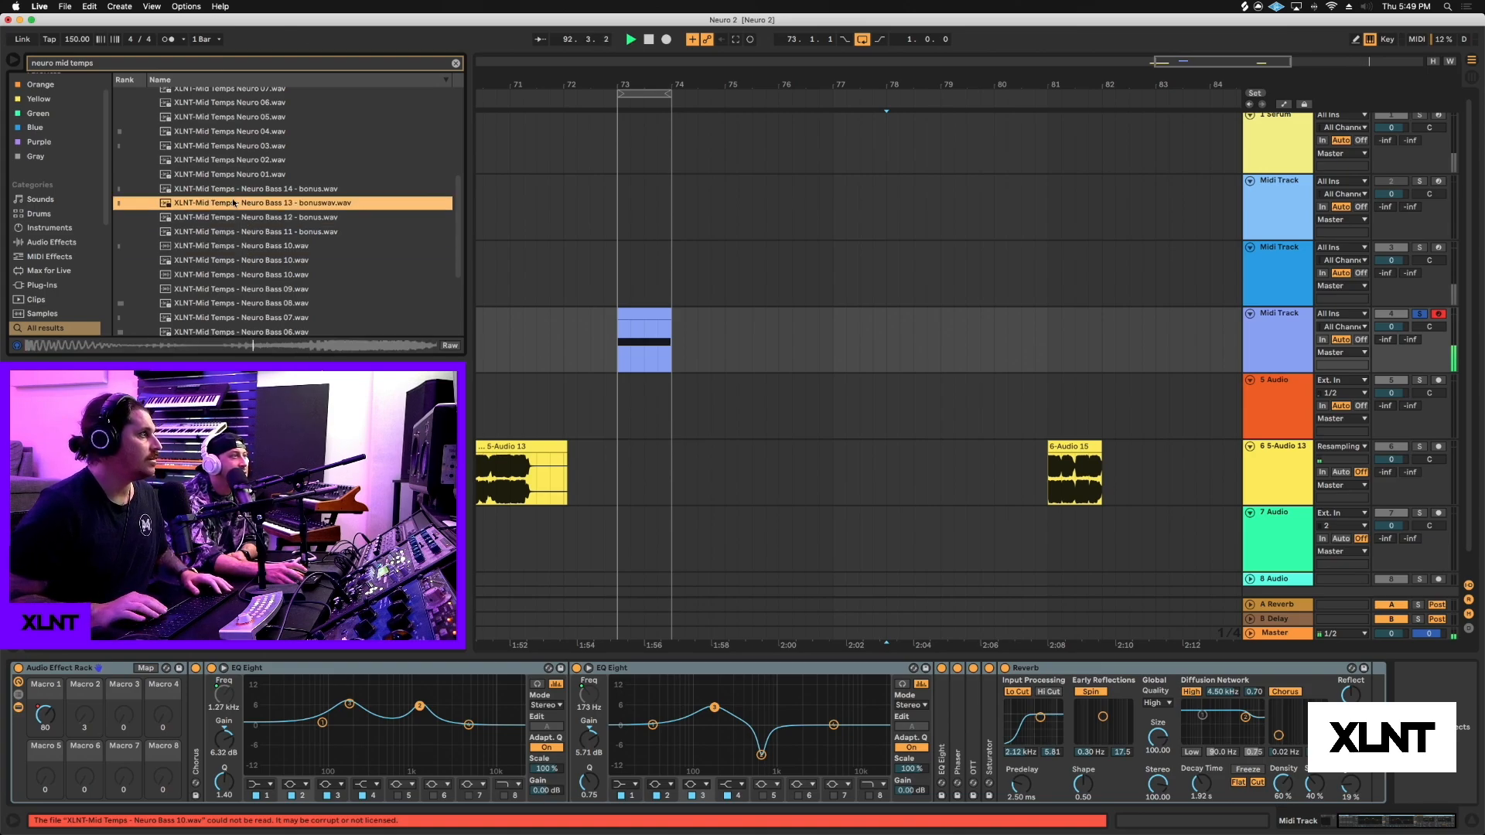
scroll(231, 202, up, 5)
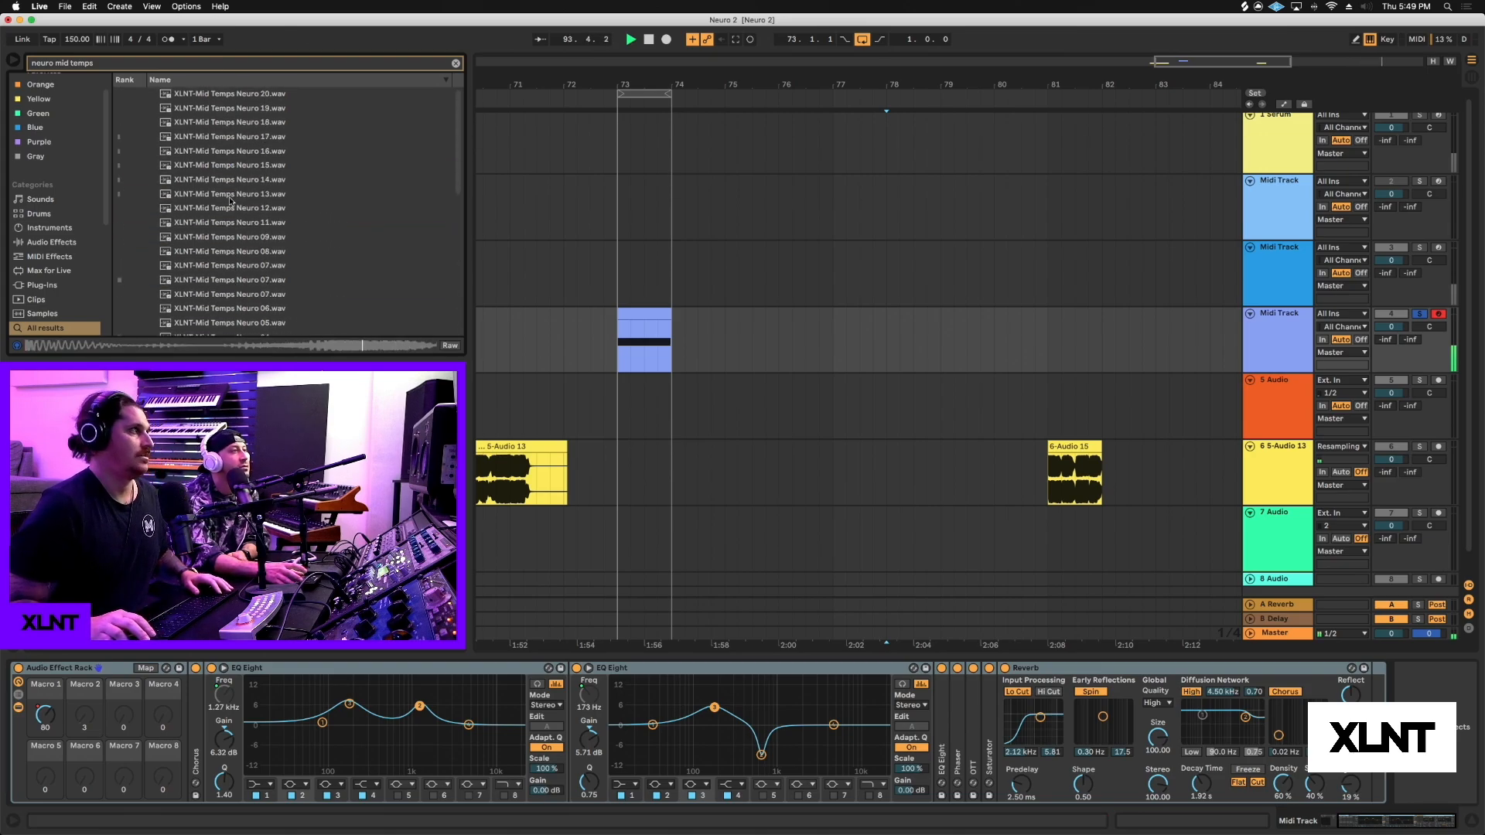
scroll(751, 277, up, 1)
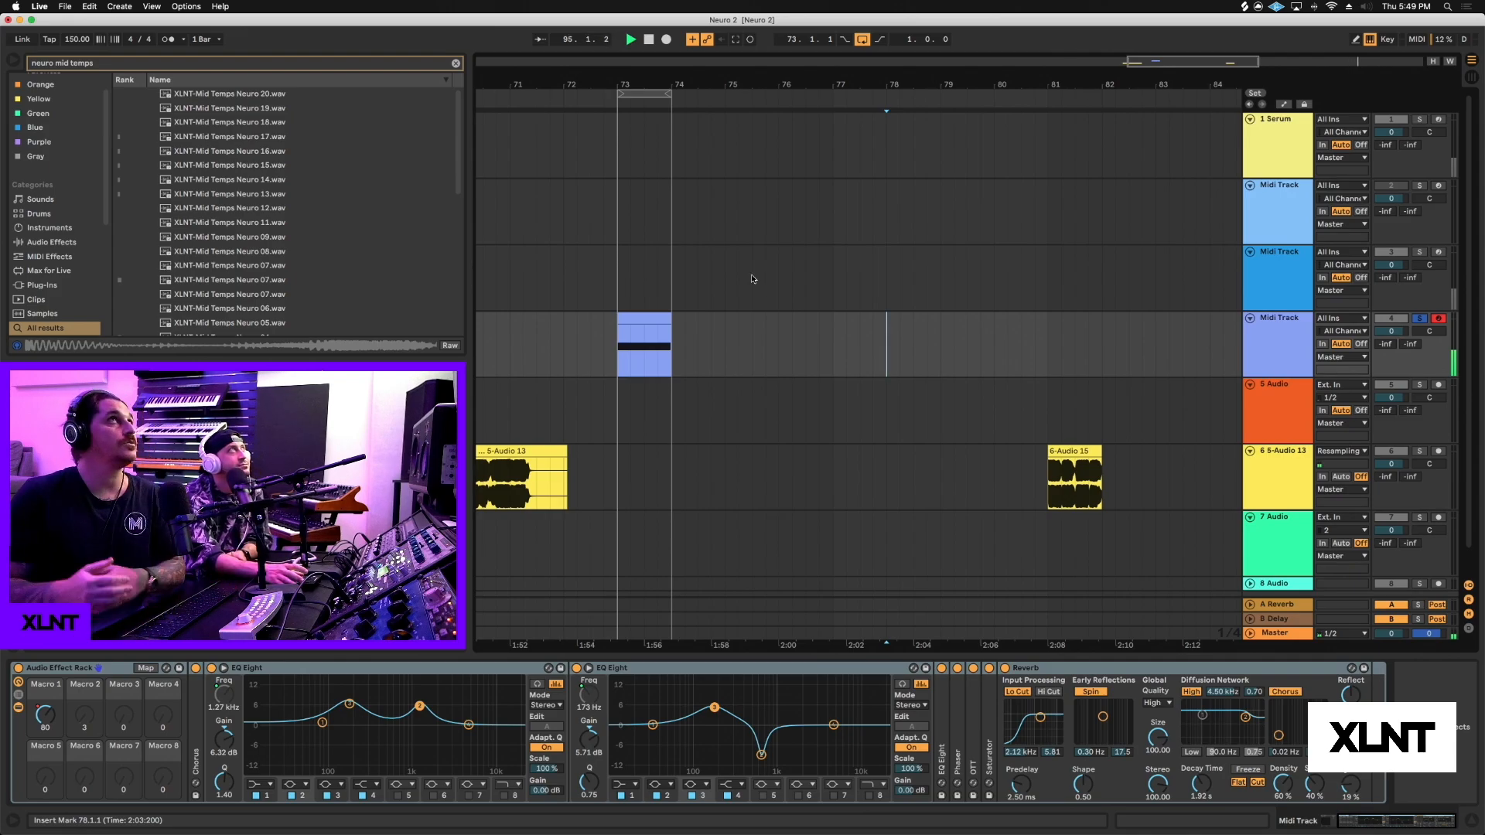